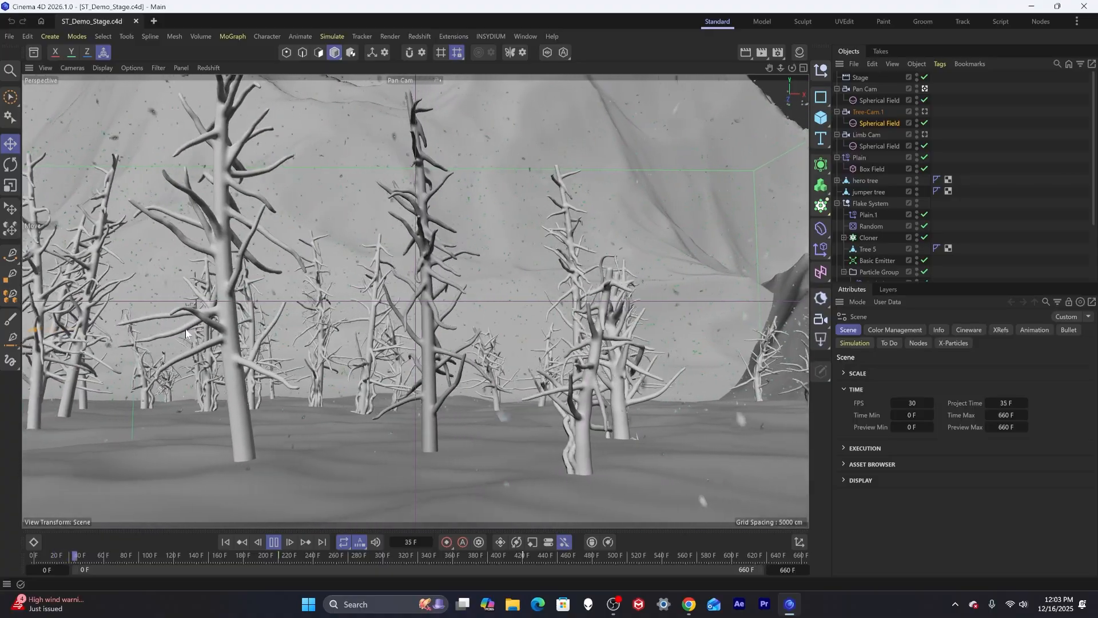
Play the animation and orbit the viewport to preview the scene.
{"action": "left_click", "coordinate": [274, 541]}
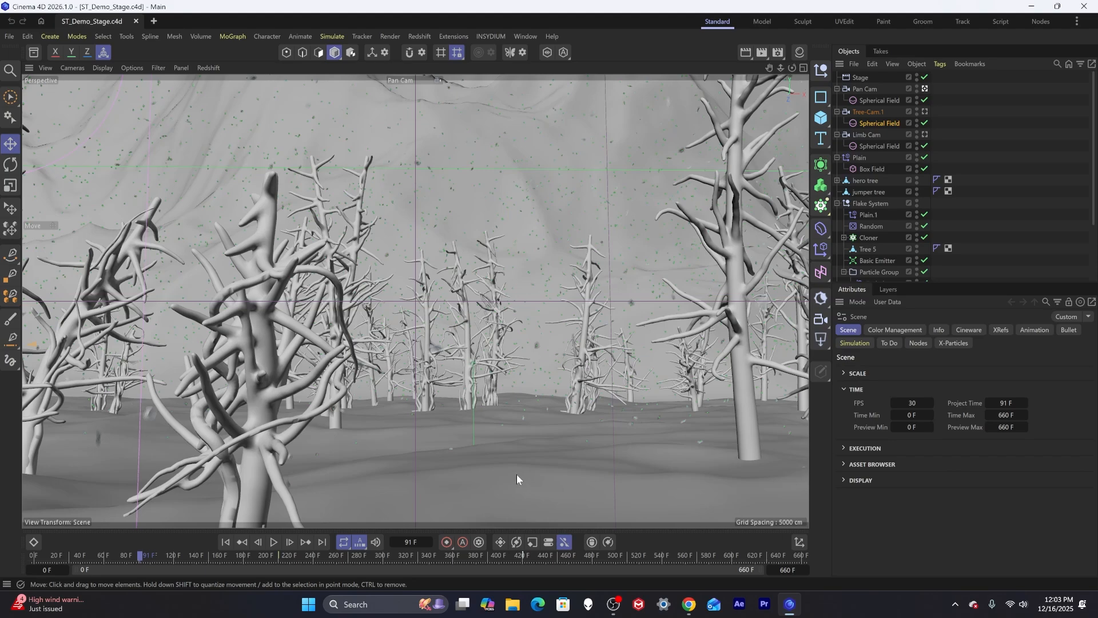
{"action": "left_click_drag", "start_coordinate": [444, 365], "coordinate": [474, 437], "text": "alt"}
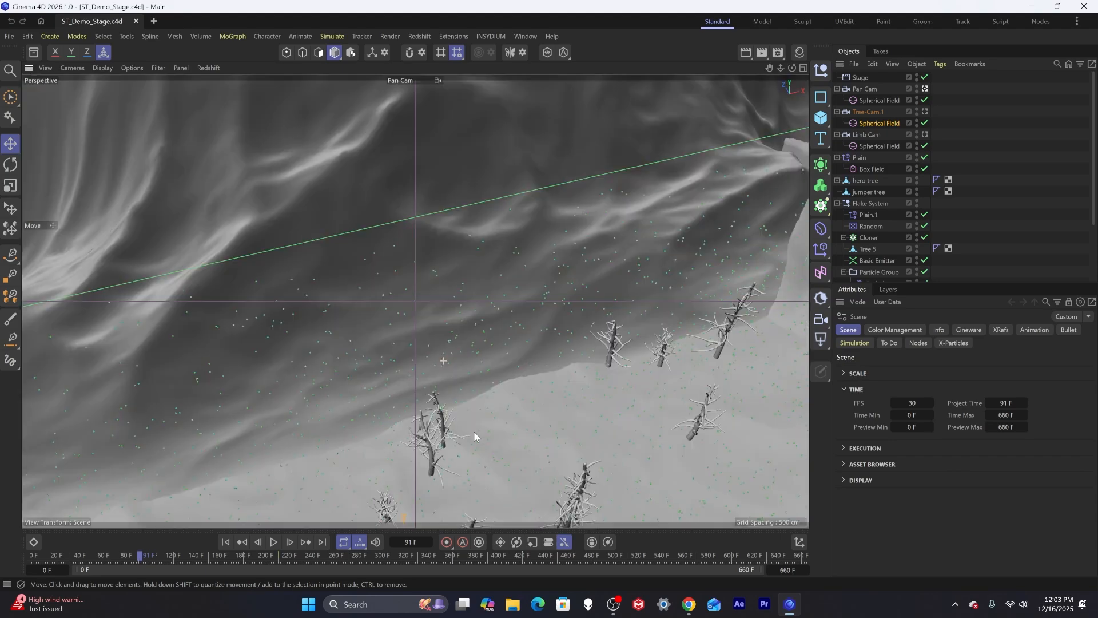
Disable the Stage object and switch the viewport away from the Pan Cam camera view.
{"action": "left_click", "coordinate": [925, 77]}
{"action": "left_click", "coordinate": [925, 89]}
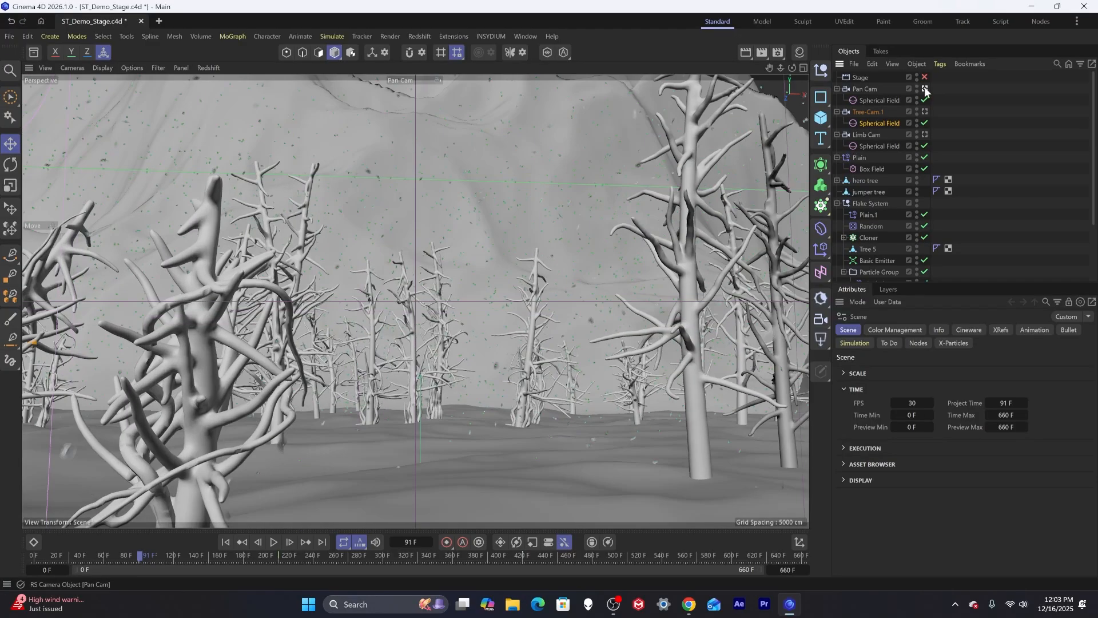
{"action": "left_click_drag", "start_coordinate": [321, 282], "coordinate": [367, 373], "text": "alt"}
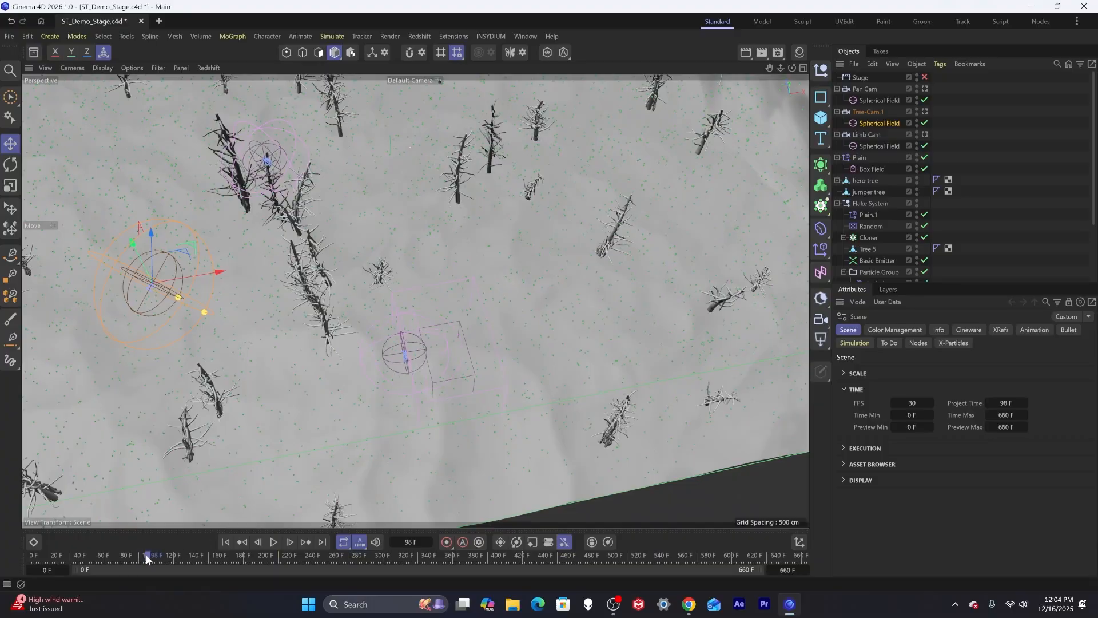
Rewind the timeline to frame 0 and disable the Basic Emitter.
{"action": "left_click_drag", "start_coordinate": [145, 553], "coordinate": [48, 555]}
{"action": "left_click_drag", "start_coordinate": [64, 335], "coordinate": [113, 395]}
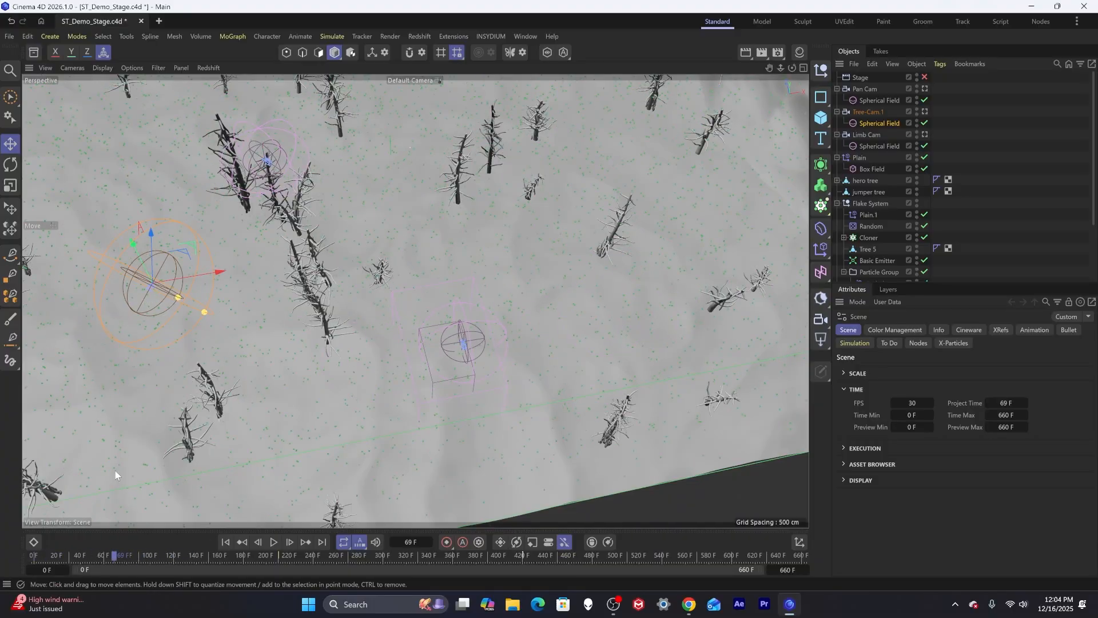
{"action": "left_click_drag", "start_coordinate": [105, 555], "coordinate": [33, 554]}
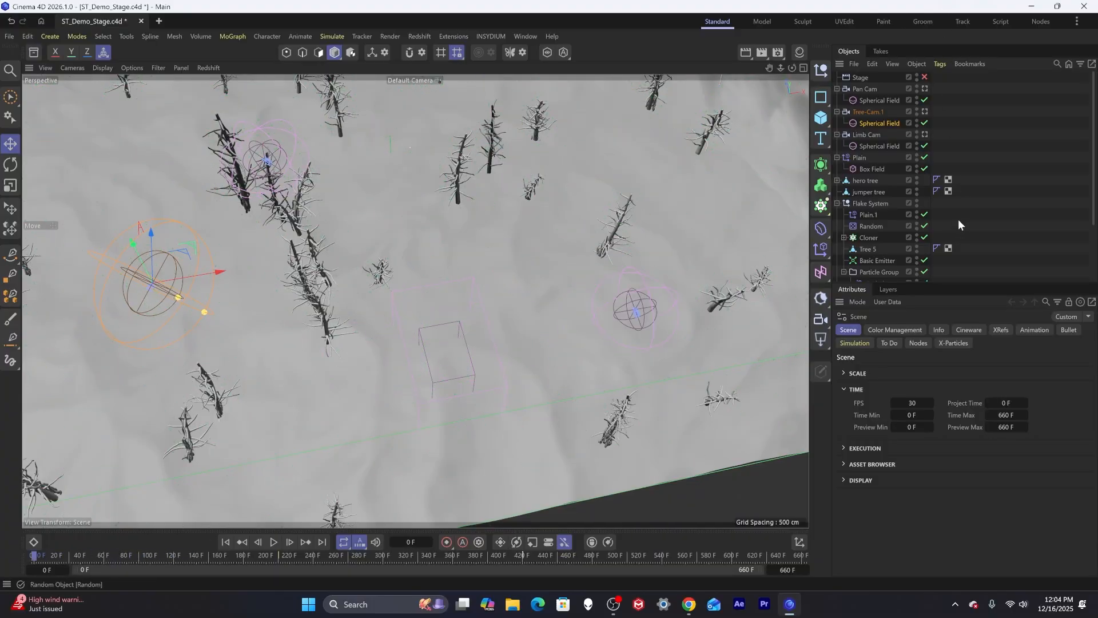
{"action": "left_click", "coordinate": [925, 261]}
Delete the Tree 5 object from the Flake System group.
{"action": "scroll", "coordinate": [887, 251], "scroll_direction": "down", "scroll_amount": 3}
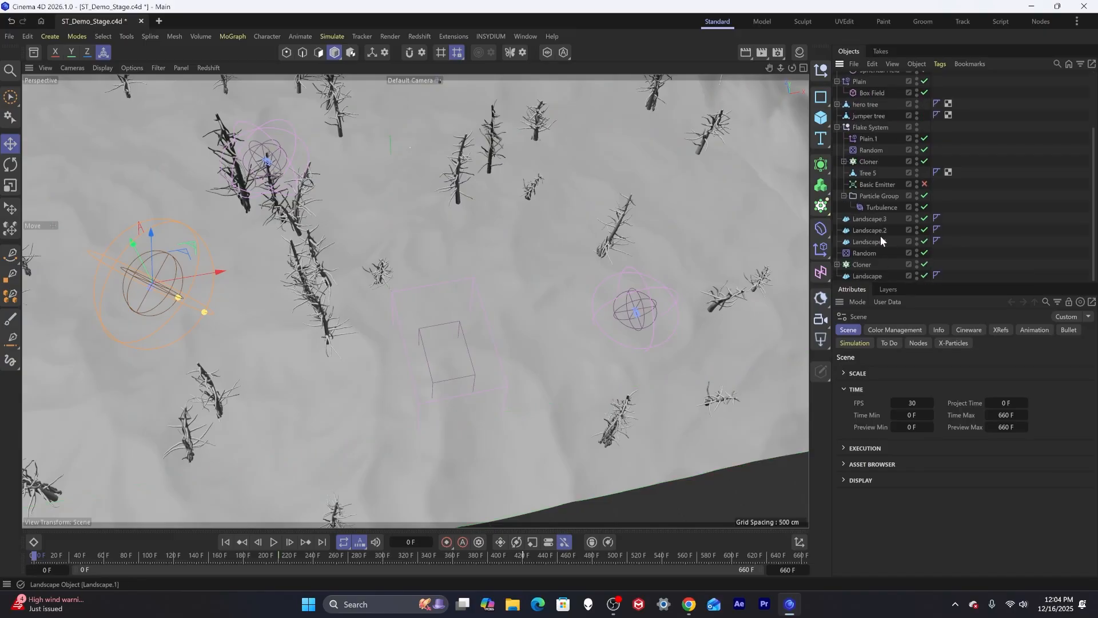
{"action": "left_click", "coordinate": [868, 173]}
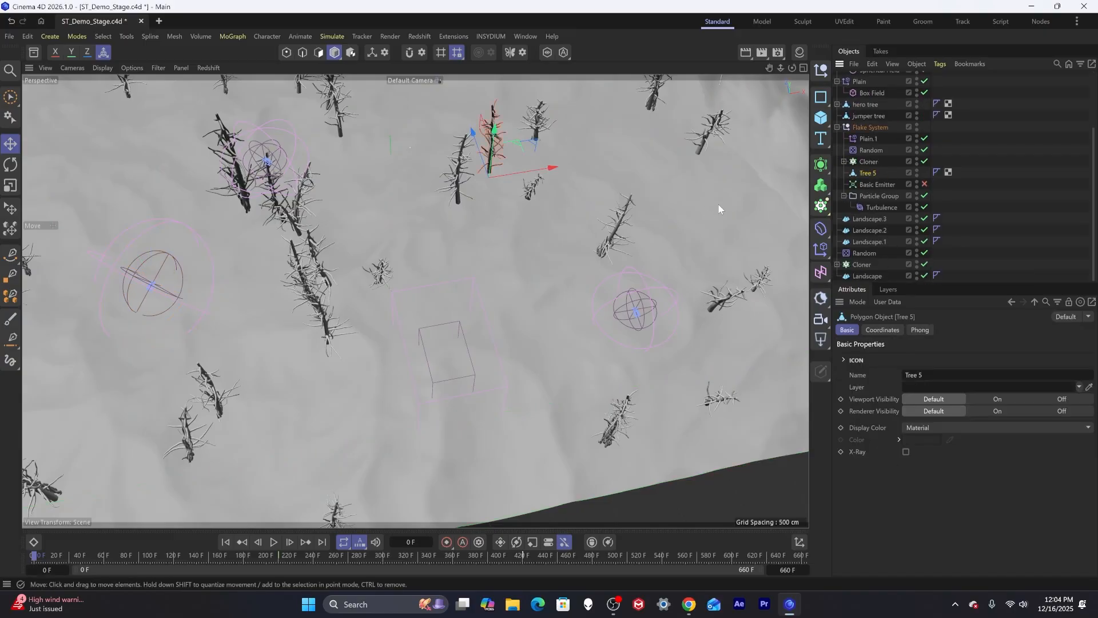
{"action": "key", "text": "Delete"}
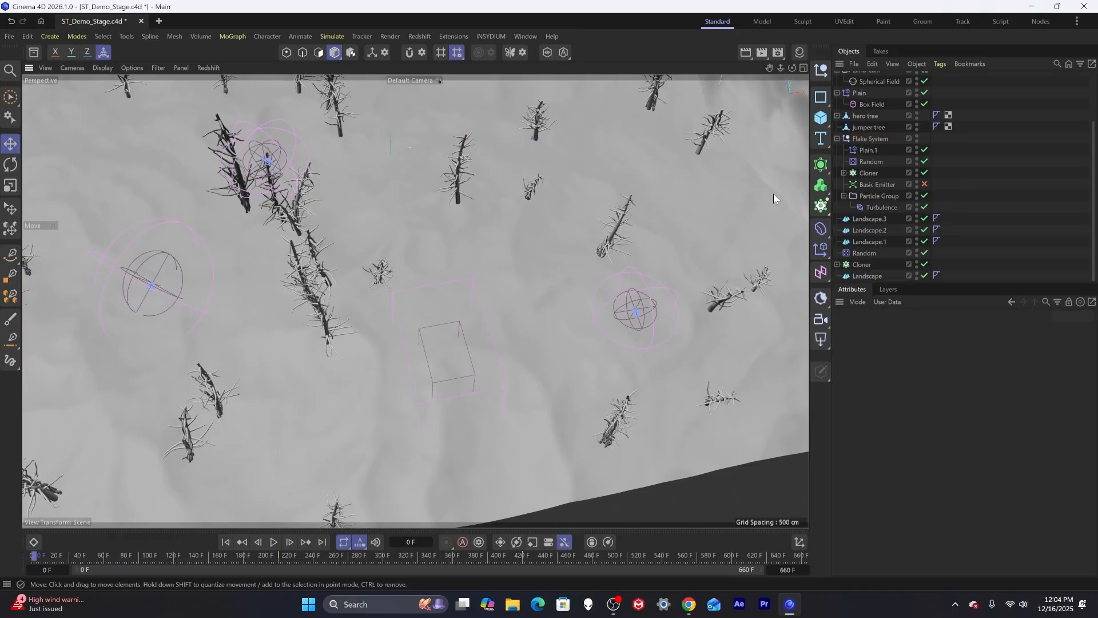
Collapse the Flake System group and activate the Sketch spline tool over the top view of the landscape.
{"action": "left_click", "coordinate": [837, 139]}
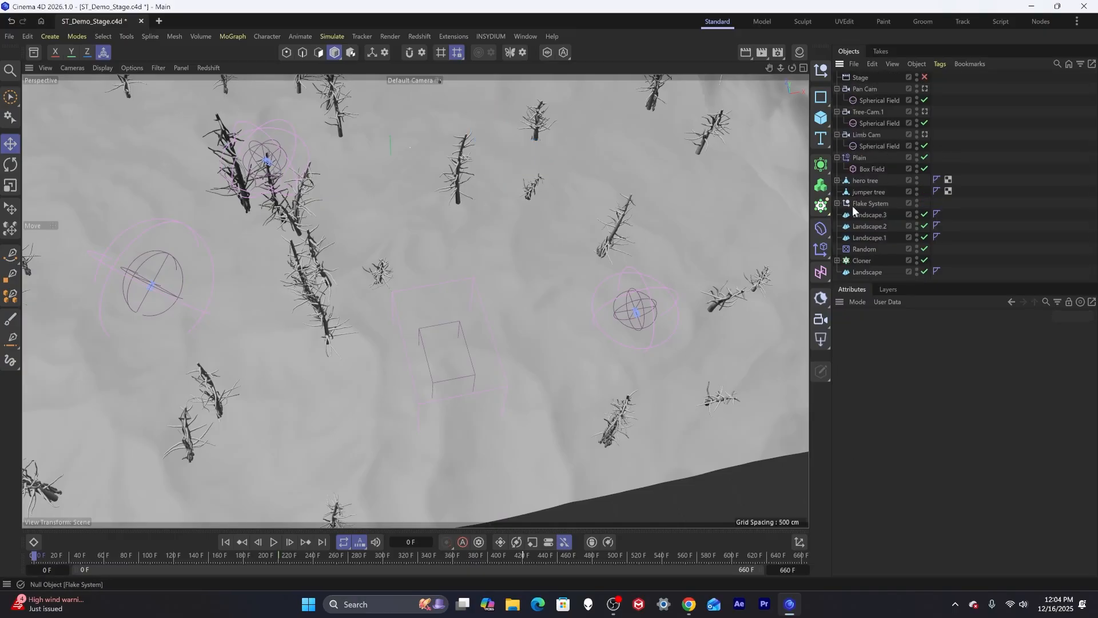
{"action": "left_click_drag", "start_coordinate": [552, 280], "coordinate": [519, 298], "text": "alt"}
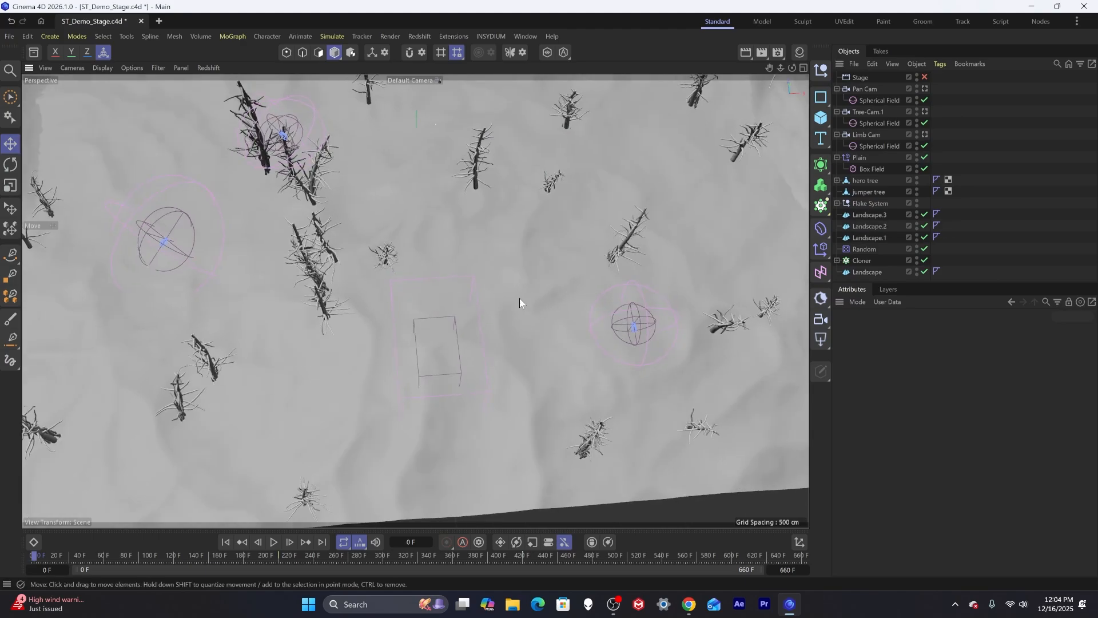
{"action": "middle_click_drag", "start_coordinate": [520, 298], "coordinate": [488, 290], "text": "alt"}
{"action": "left_click_drag", "start_coordinate": [489, 290], "coordinate": [472, 322], "text": "alt"}
{"action": "middle_click_drag", "start_coordinate": [469, 277], "coordinate": [467, 305], "text": "alt"}
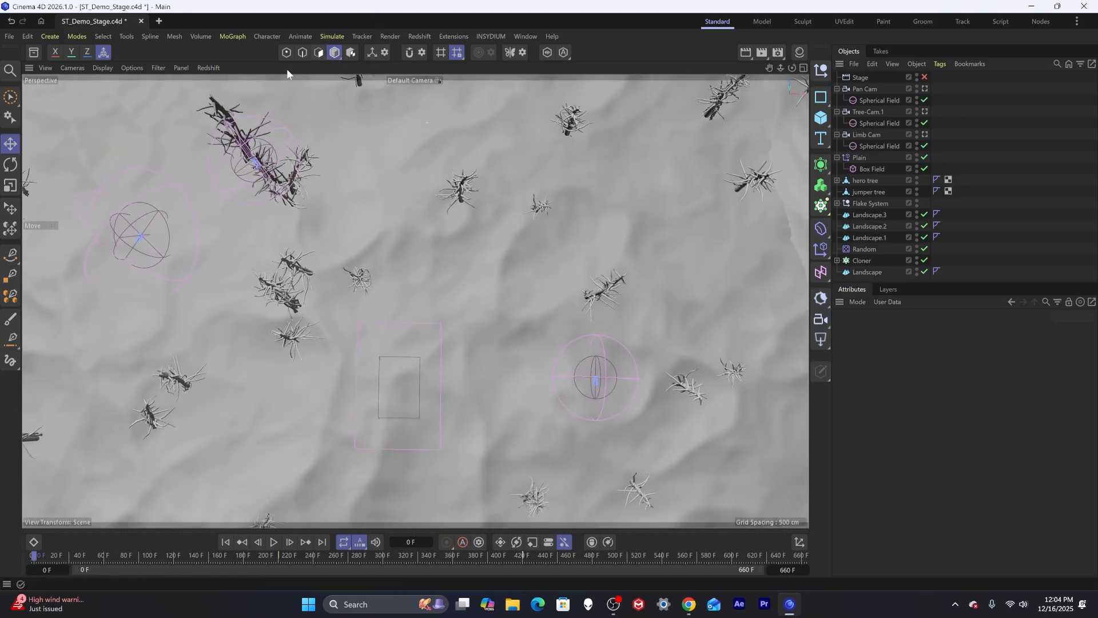
{"action": "left_click", "coordinate": [10, 254]}
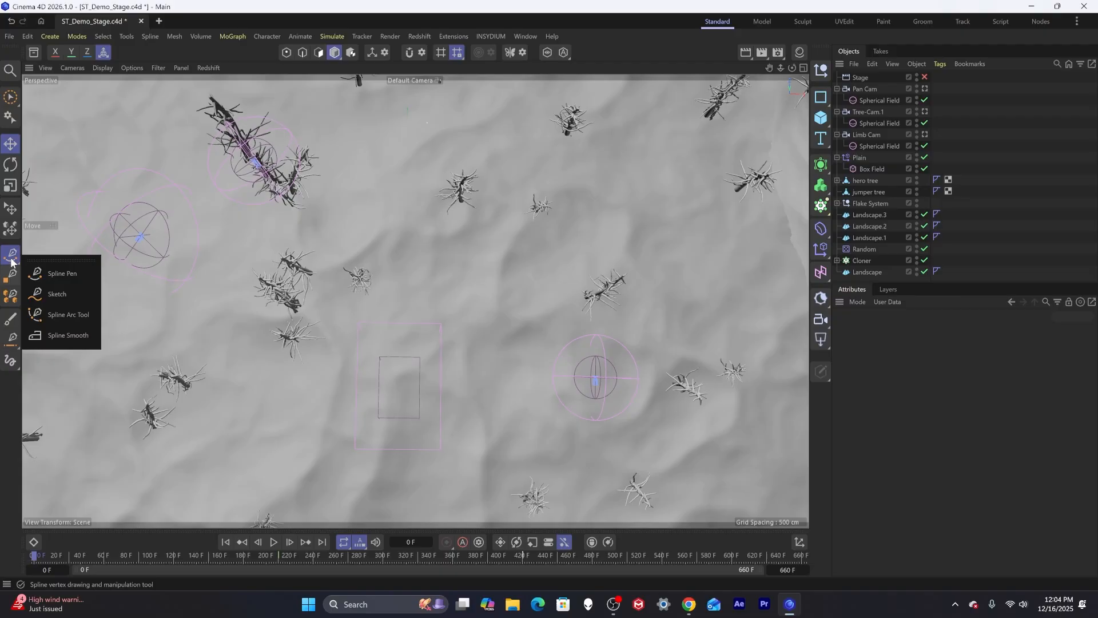
{"action": "left_click", "coordinate": [59, 292]}
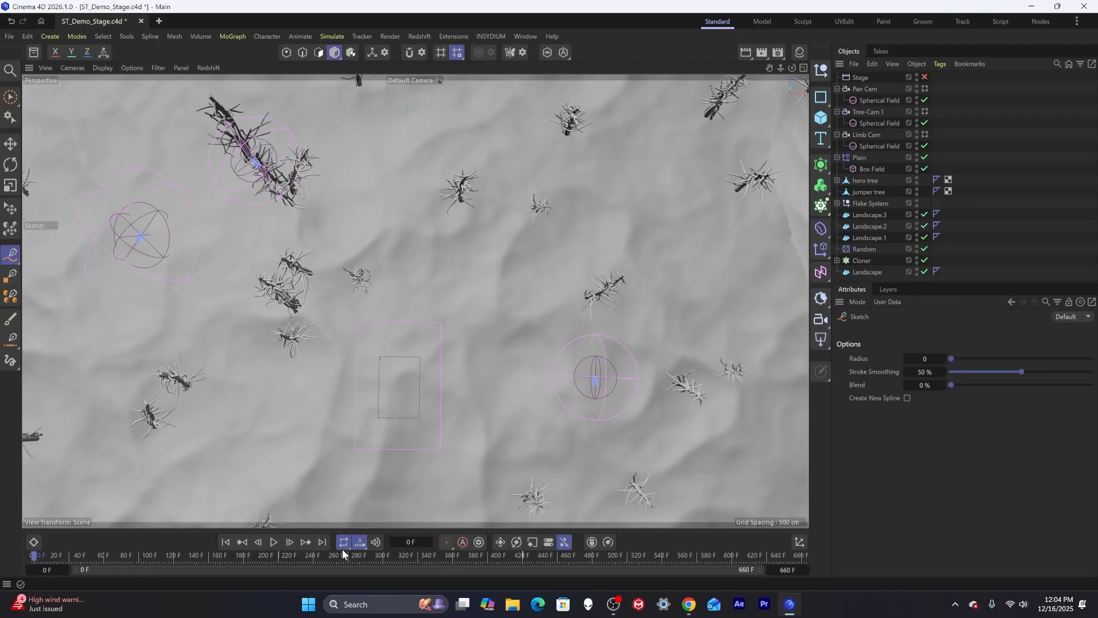
{"action": "left_click_drag", "start_coordinate": [245, 552], "coordinate": [22, 538]}
{"action": "left_click_drag", "start_coordinate": [142, 334], "coordinate": [218, 266]}
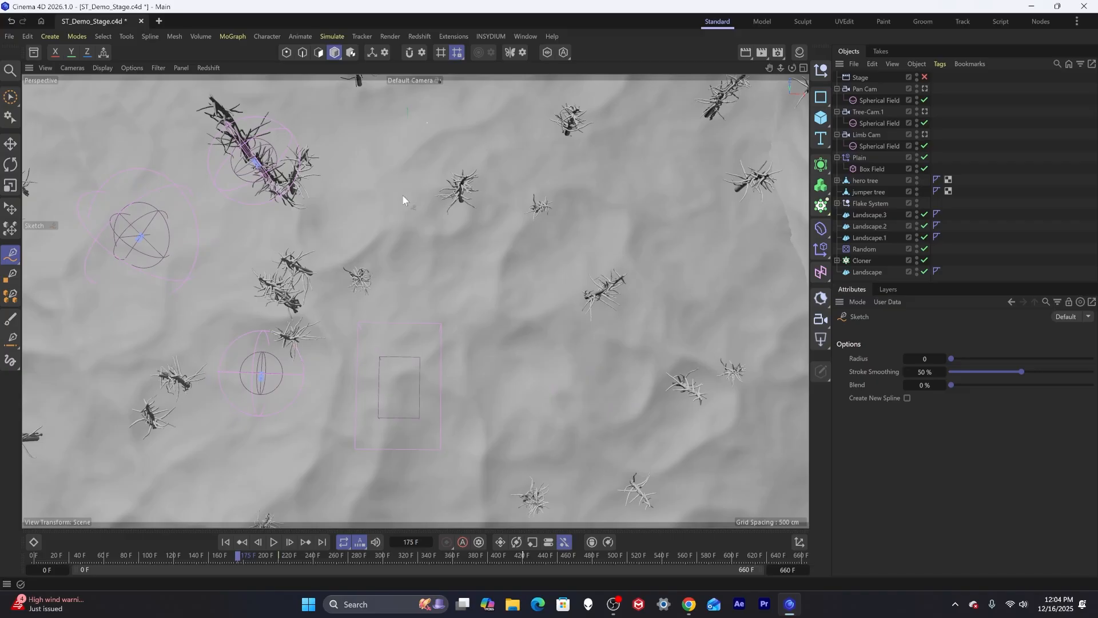
Enable snapping with Polygon snapping turned on in the modeling settings.
{"action": "left_click", "coordinate": [422, 53]}
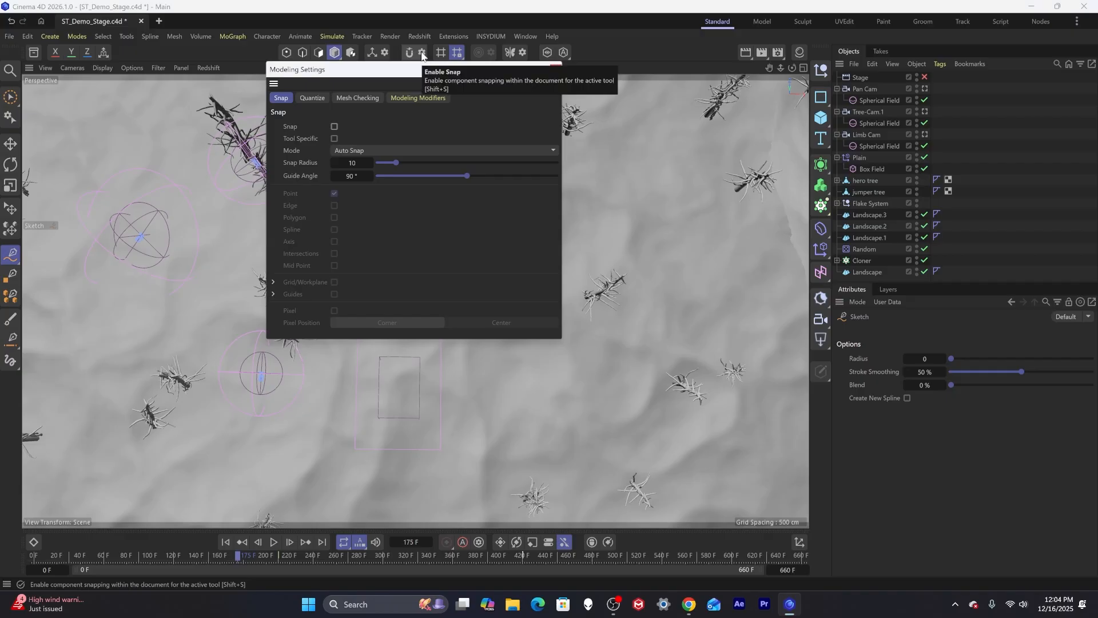
{"action": "left_click", "coordinate": [335, 126]}
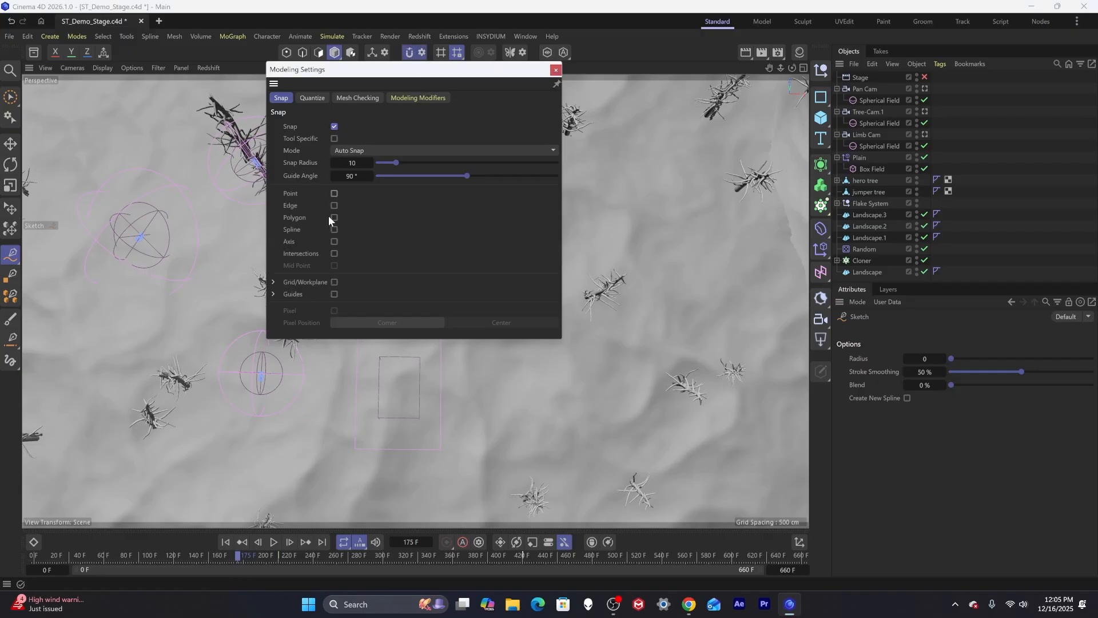
{"action": "left_click", "coordinate": [335, 217]}
{"action": "left_click", "coordinate": [555, 70]}
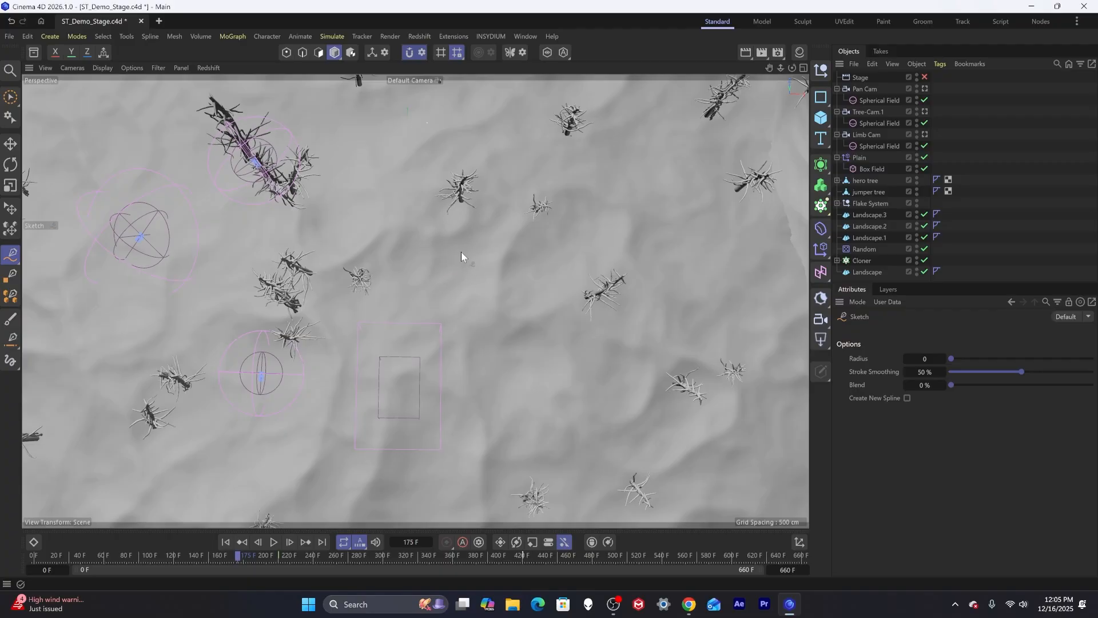
Sketch several winding spline strokes across the landscape surface between the trees.
{"action": "mouse_move", "coordinate": [437, 232]}
{"action": "left_mouse_down"}
{"action": "mouse_move", "coordinate": [435, 263]}
{"action": "mouse_move", "coordinate": [461, 290]}
{"action": "mouse_move", "coordinate": [499, 272]}
{"action": "mouse_move", "coordinate": [502, 308]}
{"action": "mouse_move", "coordinate": [467, 339]}
{"action": "mouse_move", "coordinate": [596, 373]}
{"action": "left_mouse_up"}
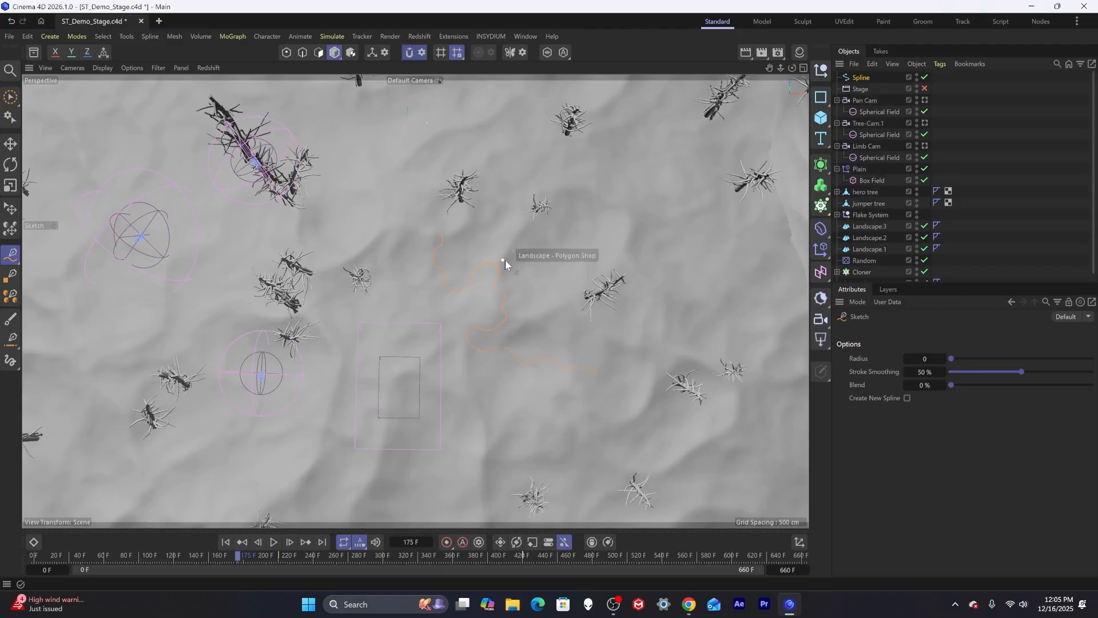
{"action": "mouse_move", "coordinate": [537, 258]}
{"action": "left_mouse_down"}
{"action": "mouse_move", "coordinate": [569, 237]}
{"action": "mouse_move", "coordinate": [608, 243]}
{"action": "mouse_move", "coordinate": [610, 230]}
{"action": "left_mouse_up"}
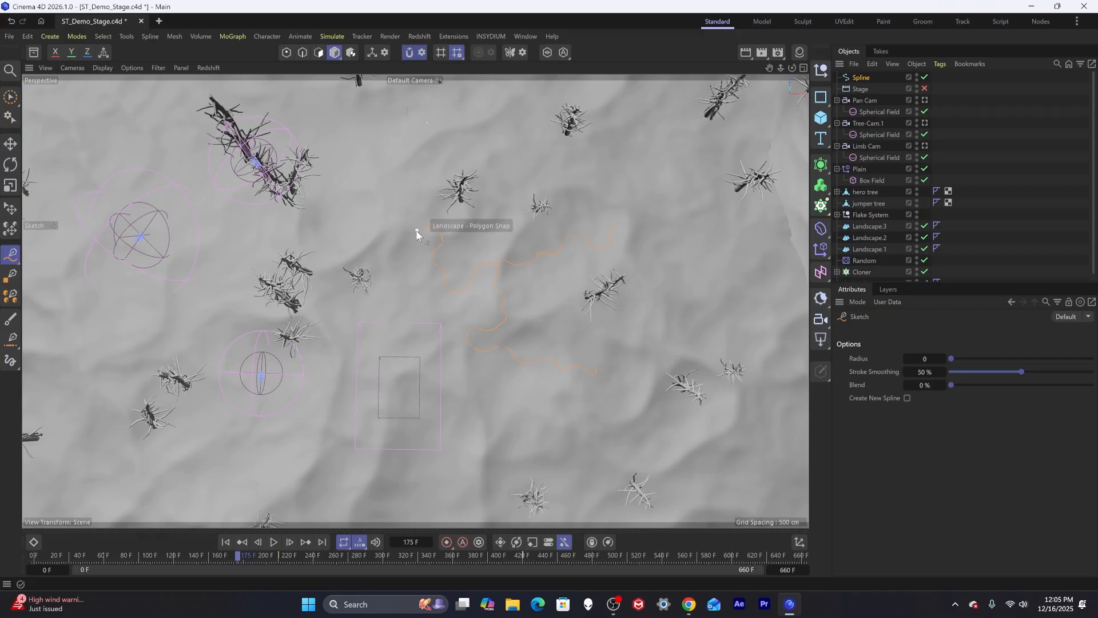
{"action": "left_click_drag", "start_coordinate": [364, 235], "coordinate": [285, 231]}
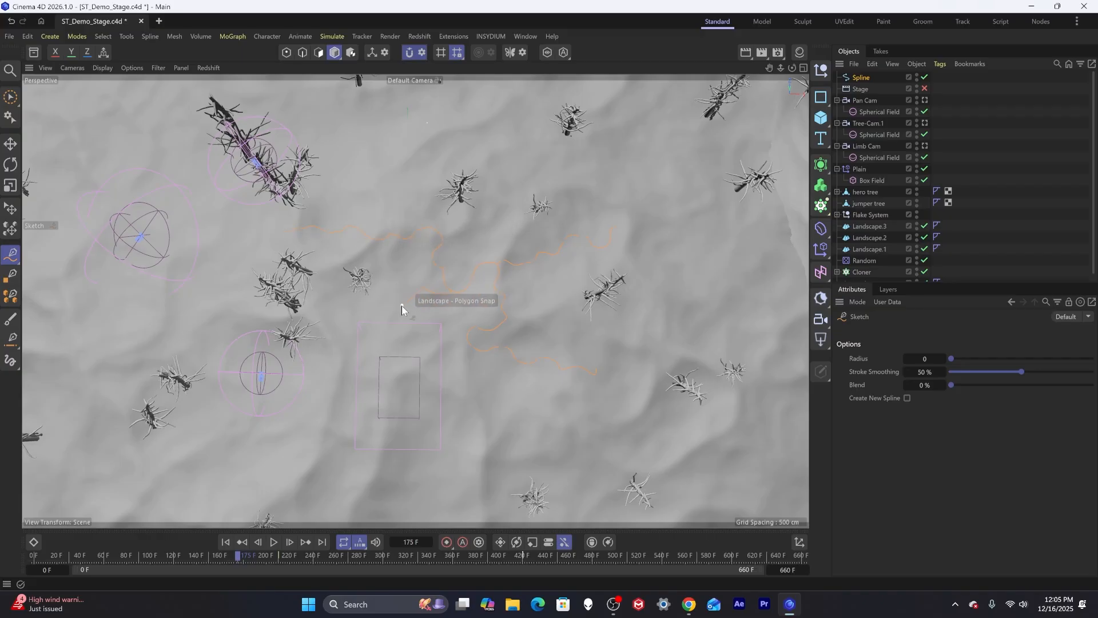
{"action": "left_click_drag", "start_coordinate": [403, 304], "coordinate": [483, 238]}
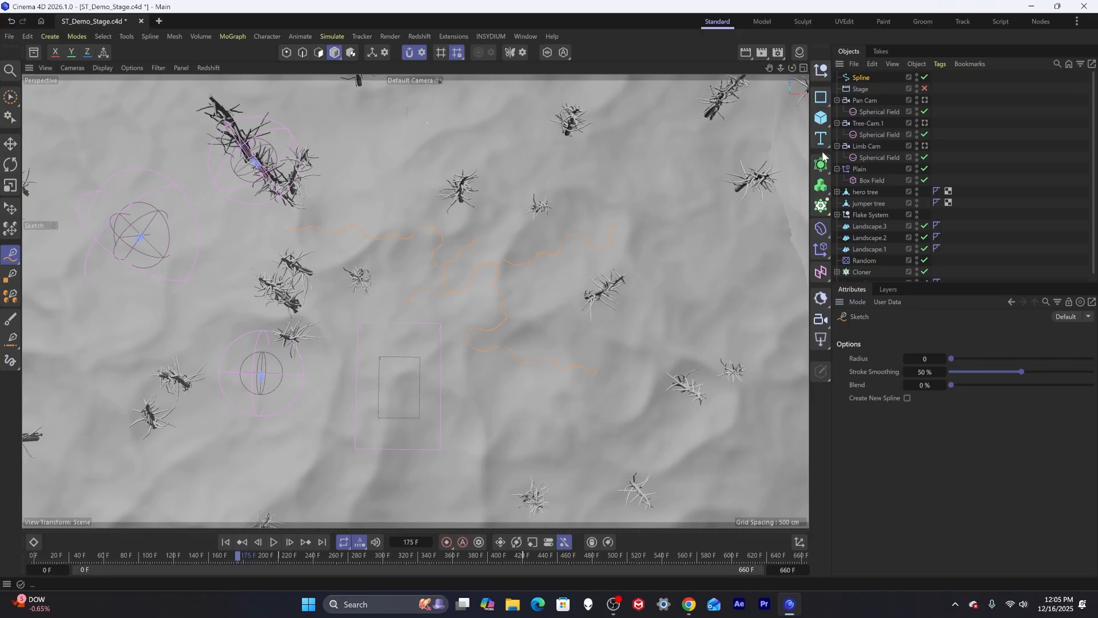
Add an n-Side spline and a Sweep generator to the scene.
{"action": "left_click", "coordinate": [821, 97]}
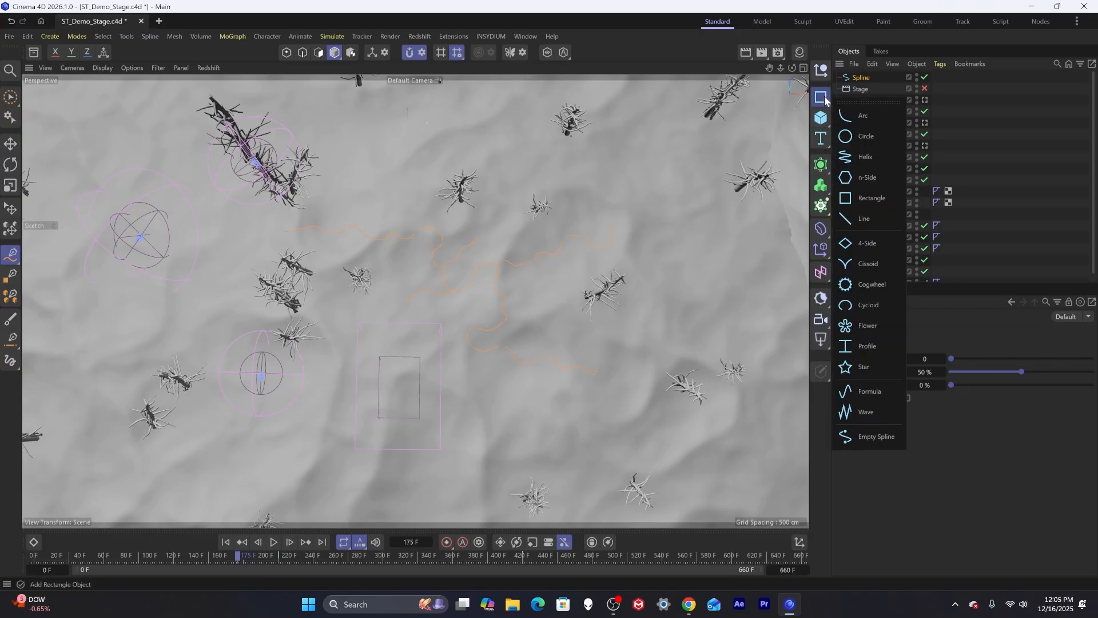
{"action": "left_click", "coordinate": [867, 175]}
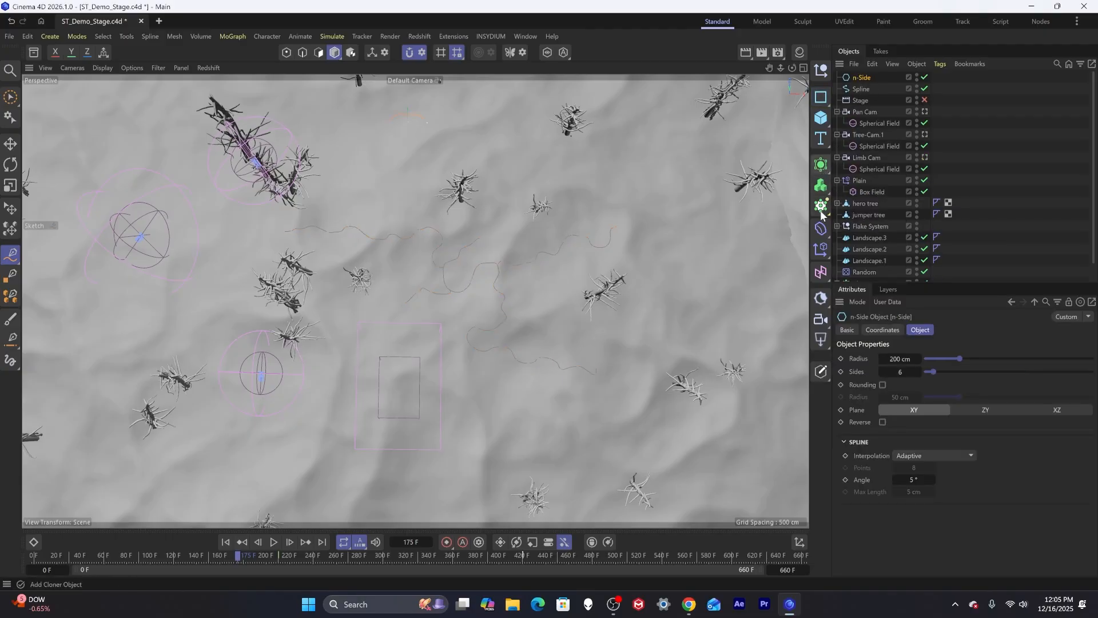
{"action": "left_click", "coordinate": [820, 167]}
{"action": "left_click", "coordinate": [936, 222]}
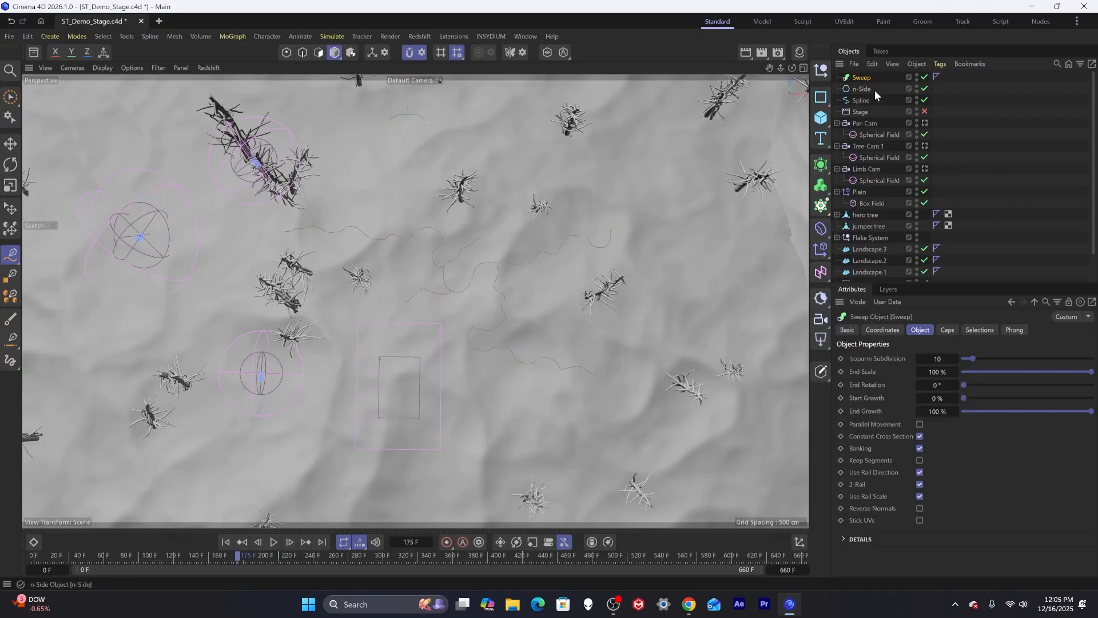
Set the n-Side spline's radius to 10 cm.
{"action": "left_click", "coordinate": [859, 88]}
{"action": "double_click", "coordinate": [899, 358]}
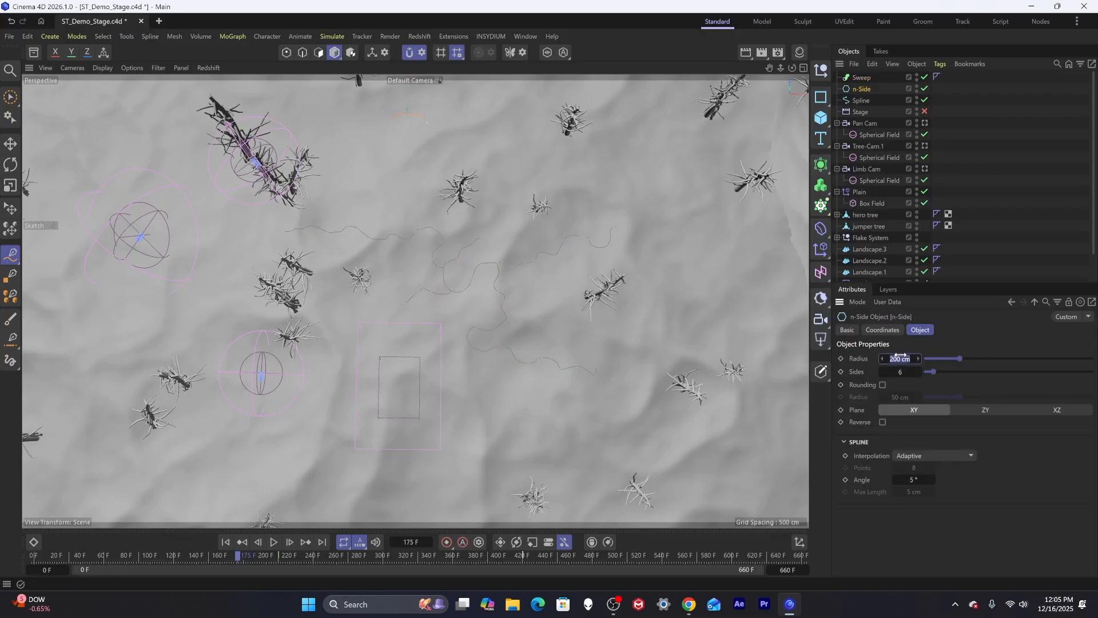
{"action": "type", "text": "10"}
{"action": "key", "text": "Return"}
Place the n-Side and the sketched Spline inside the Sweep object.
{"action": "left_click", "coordinate": [858, 99], "text": "shift"}
{"action": "left_click_drag", "start_coordinate": [860, 90], "coordinate": [859, 77]}
{"action": "left_click", "coordinate": [860, 77]}
{"action": "left_click_drag", "start_coordinate": [519, 275], "coordinate": [460, 330], "text": "alt"}
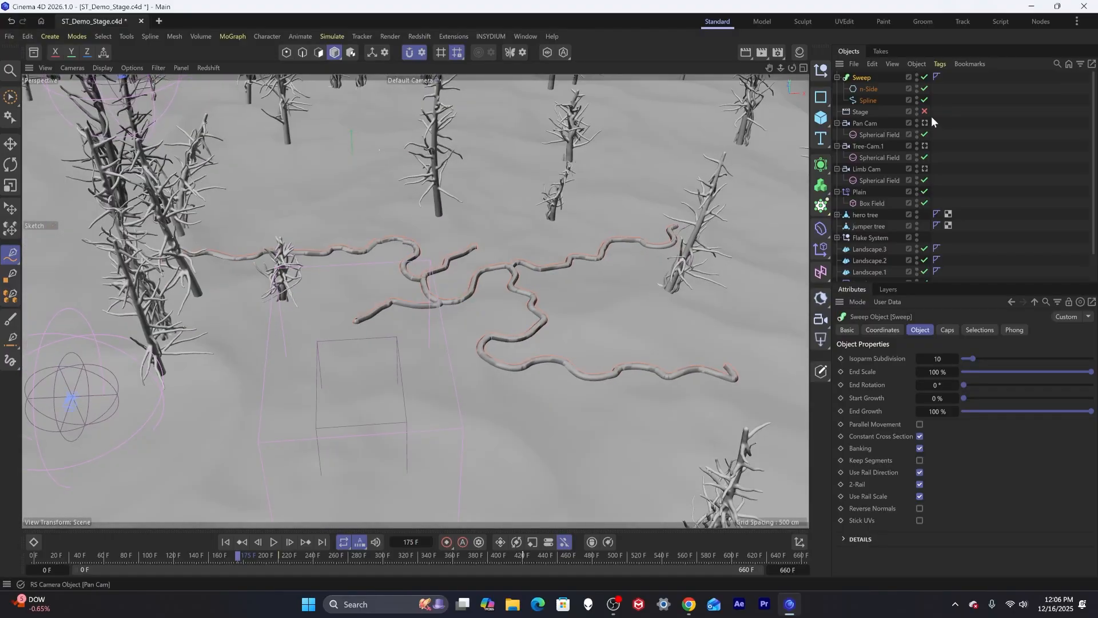
Set the sketched spline's interpolation to Natural with 2 points.
{"action": "left_click", "coordinate": [865, 100]}
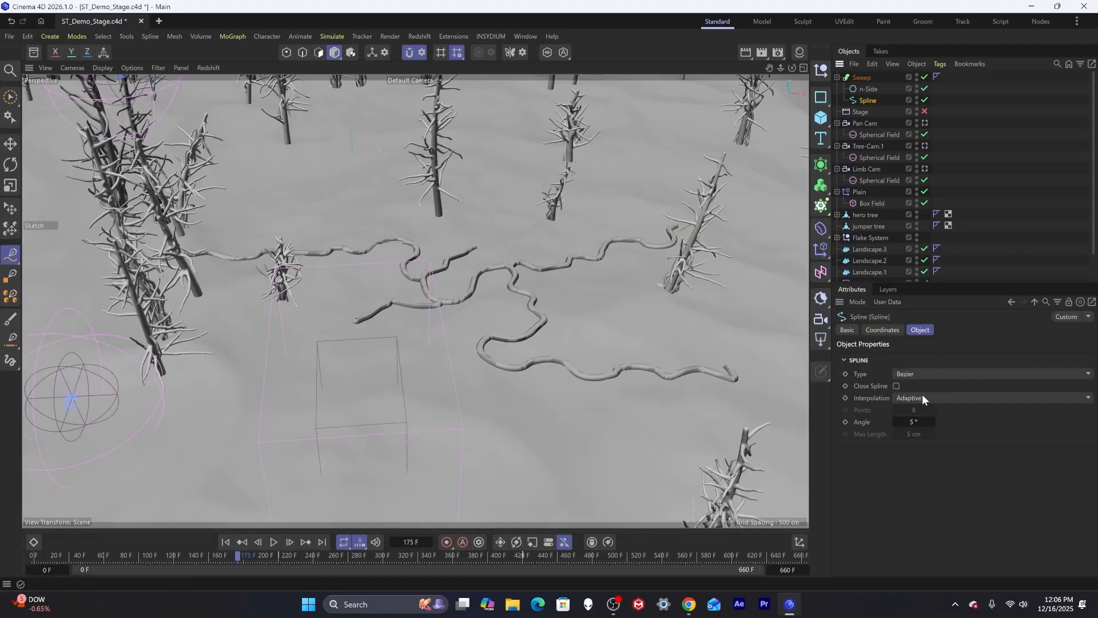
{"action": "left_click", "coordinate": [947, 397]}
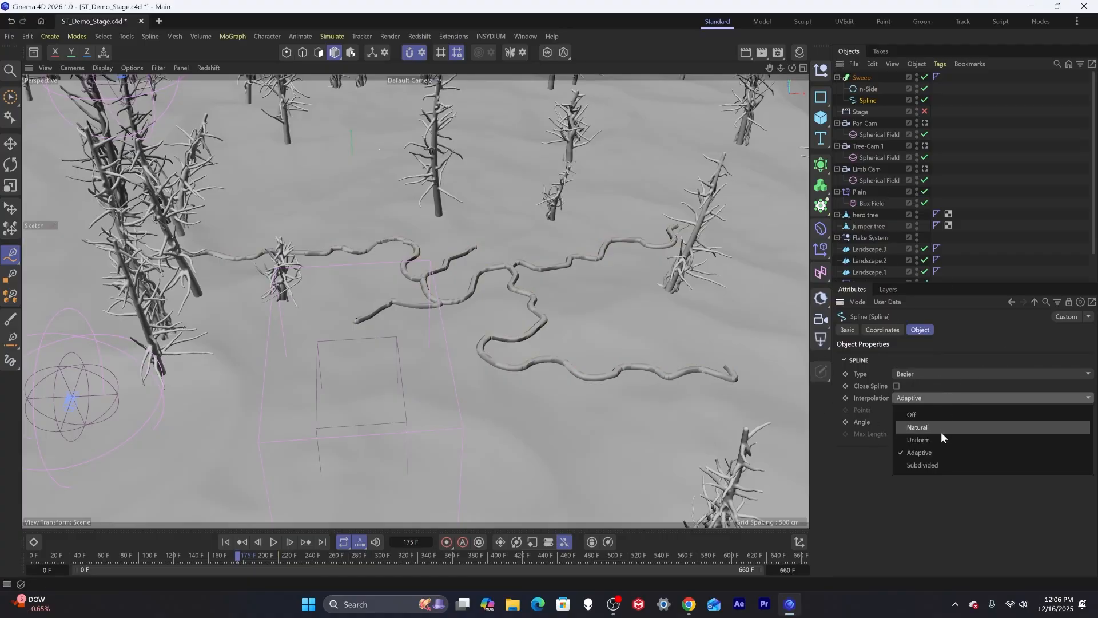
{"action": "left_click", "coordinate": [923, 428]}
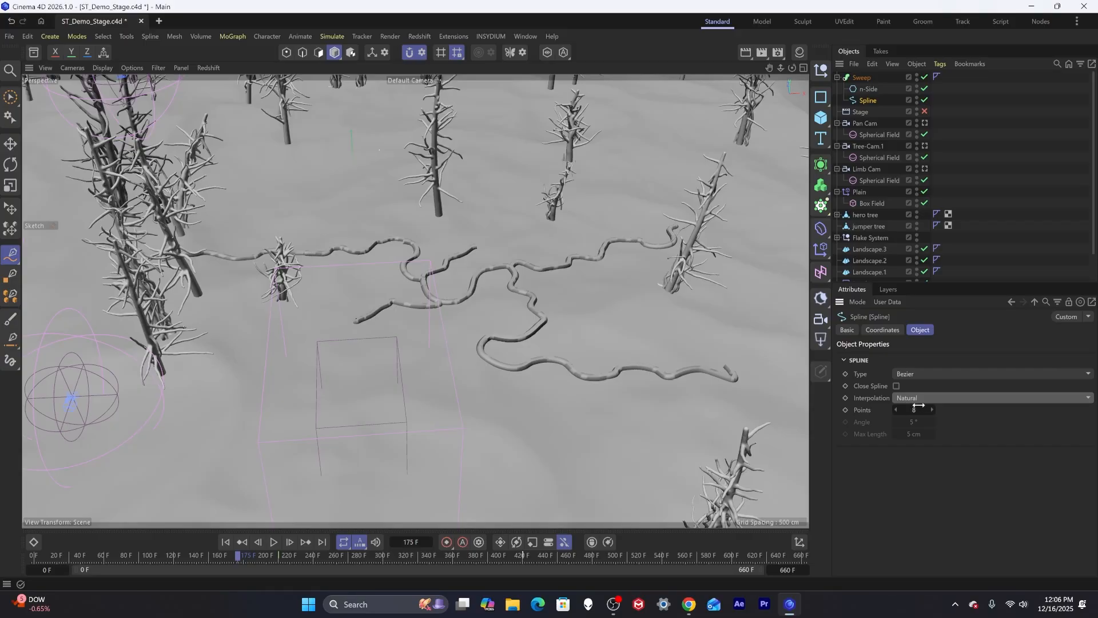
{"action": "left_click", "coordinate": [910, 409]}
{"action": "type", "text": "2"}
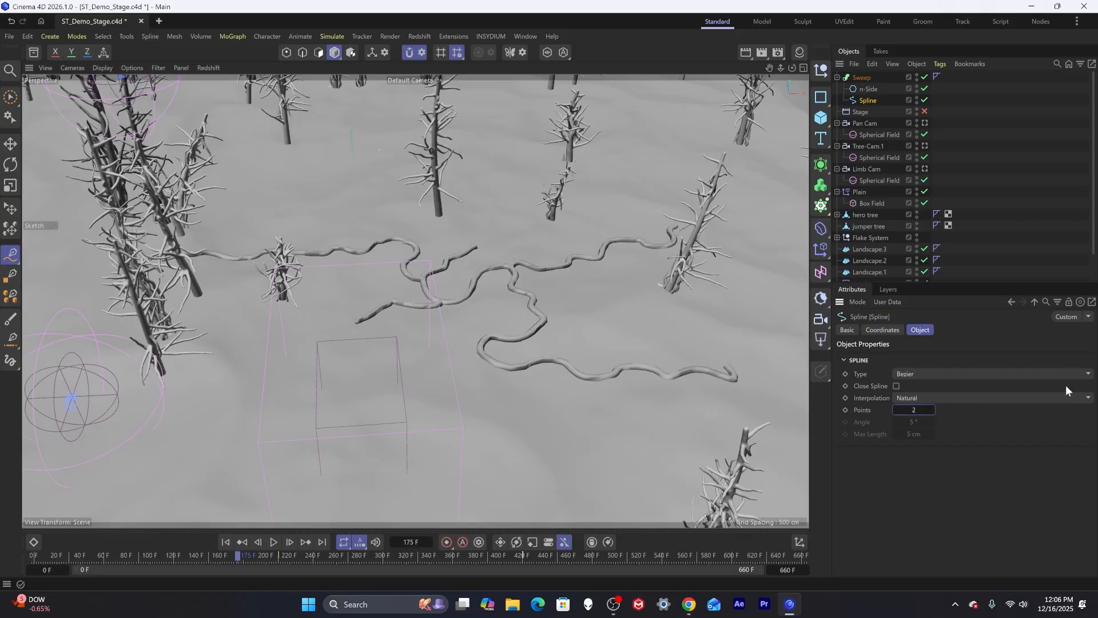
Set the Sweep's End Scale to 55%.
{"action": "left_click_drag", "start_coordinate": [440, 309], "coordinate": [524, 270], "text": "alt"}
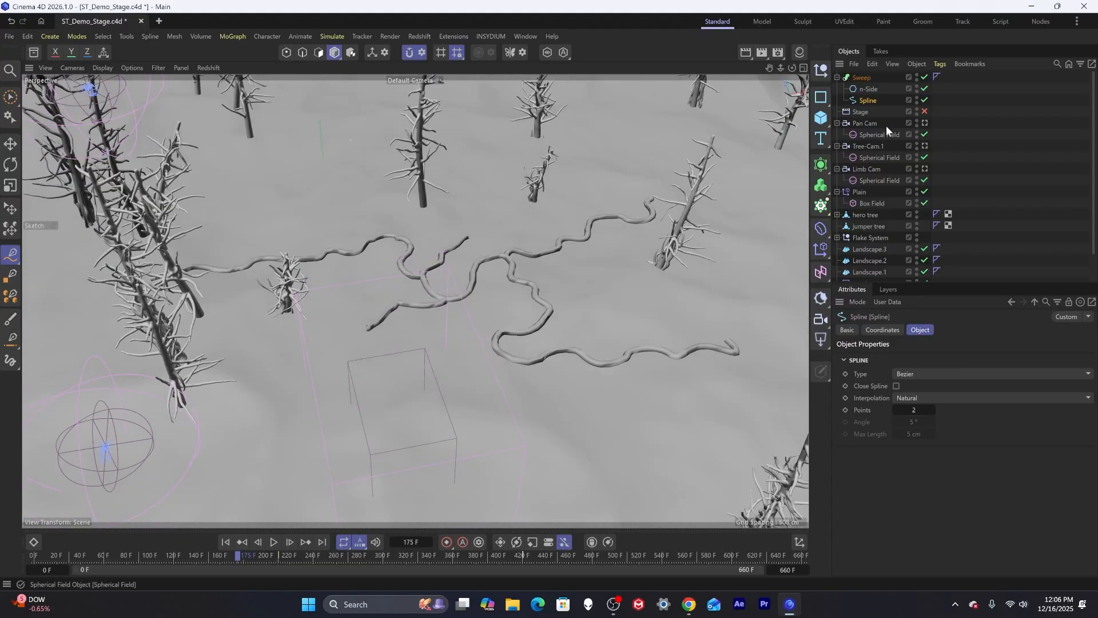
{"action": "left_click", "coordinate": [862, 77]}
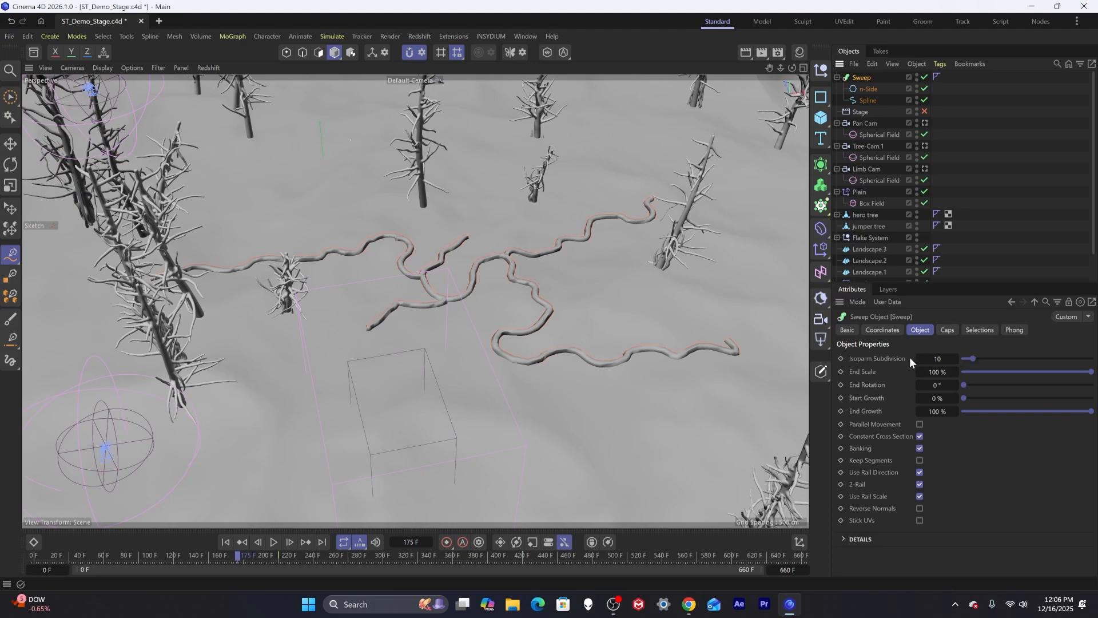
{"action": "left_click_drag", "start_coordinate": [1062, 377], "coordinate": [1036, 372]}
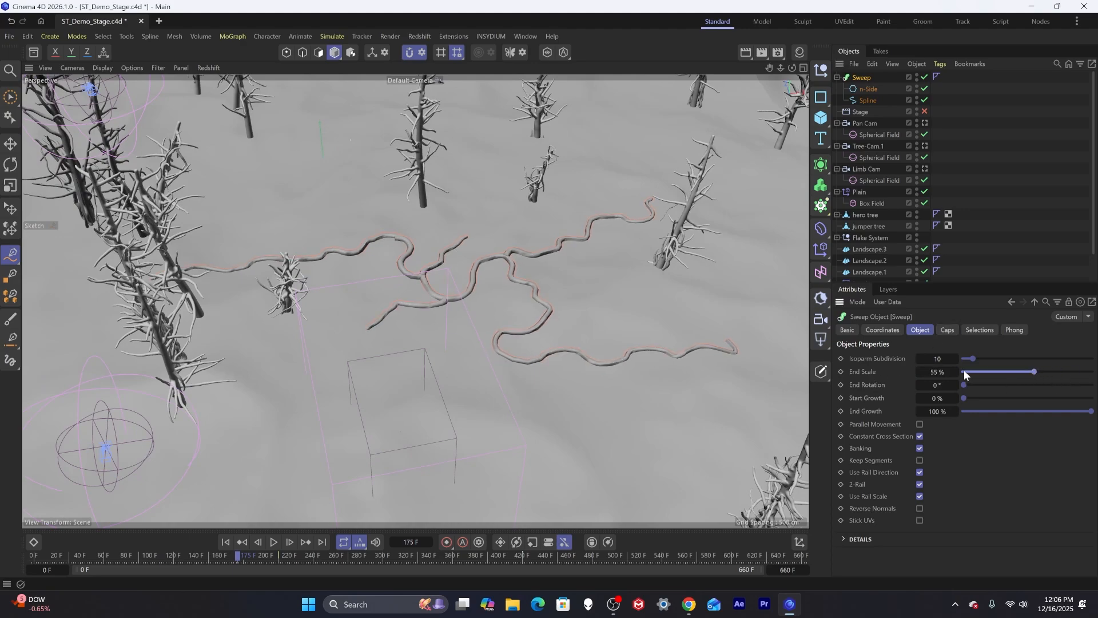
{"action": "left_click_drag", "start_coordinate": [941, 371], "coordinate": [941, 371]}
Set the Sweep's round start and end cap bevel size to 23.53 cm with 3 subdivisions.
{"action": "left_click", "coordinate": [947, 330]}
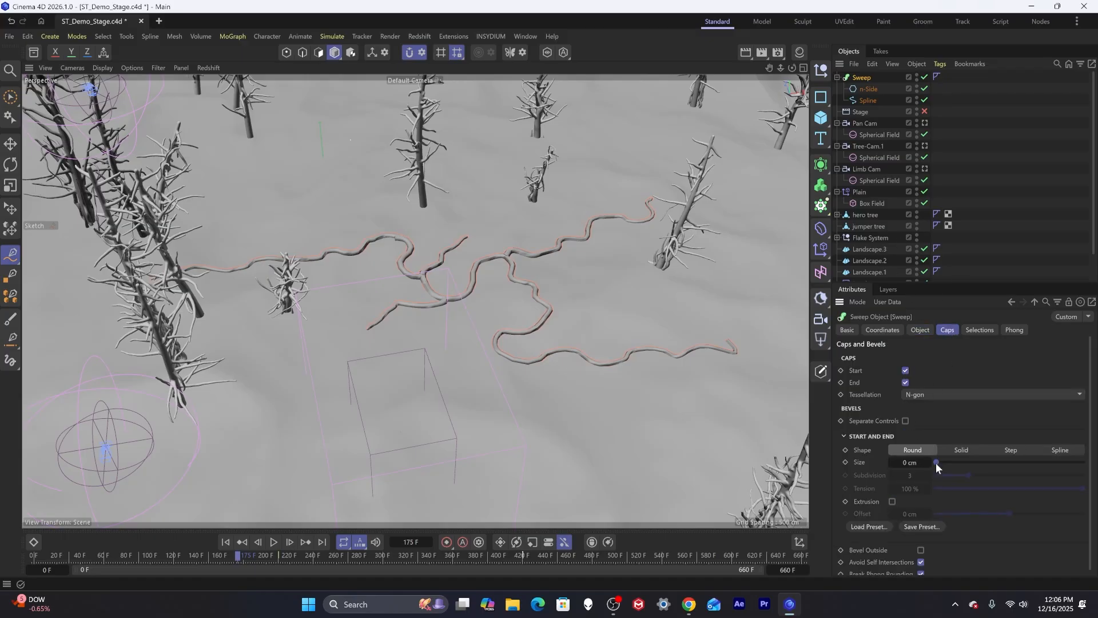
{"action": "left_click_drag", "start_coordinate": [937, 462], "coordinate": [946, 464]}
{"action": "scroll", "coordinate": [372, 320], "scroll_direction": "up", "scroll_amount": 10}
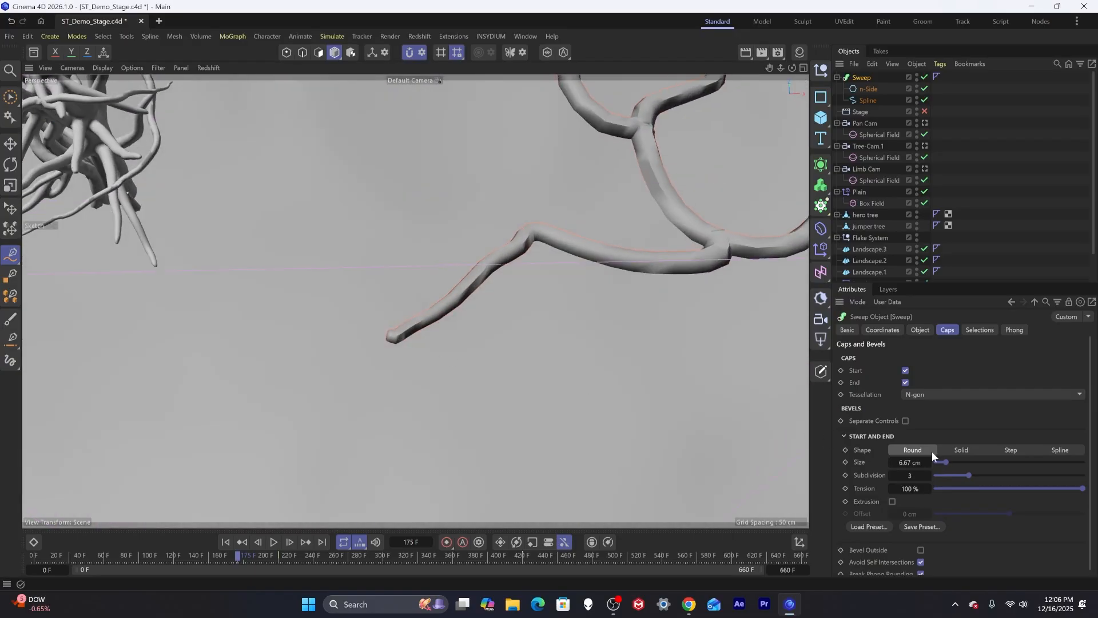
{"action": "left_click_drag", "start_coordinate": [947, 465], "coordinate": [970, 462]}
{"action": "left_click", "coordinate": [928, 475]}
{"action": "left_click_drag", "start_coordinate": [457, 289], "coordinate": [632, 295], "text": "alt"}
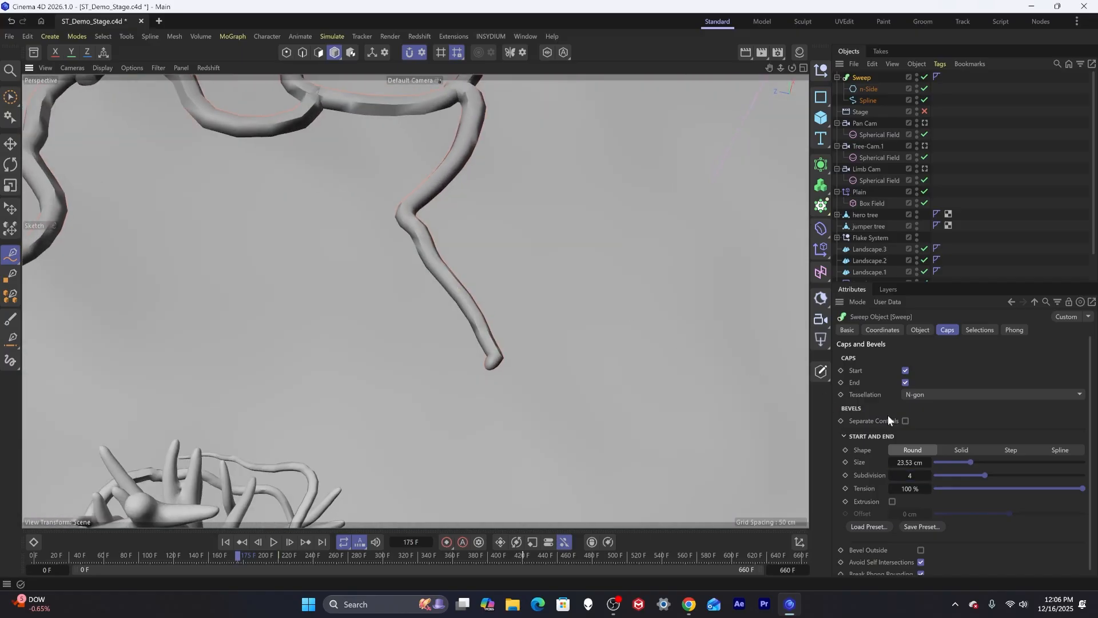
{"action": "left_click", "coordinate": [891, 474]}
Orbit and zoom around the viewport to inspect the capped, tapering swept roots on the snow.
{"action": "left_click_drag", "start_coordinate": [487, 356], "coordinate": [531, 342], "text": "alt"}
{"action": "right_click_drag", "start_coordinate": [510, 227], "coordinate": [461, 226], "text": "alt"}
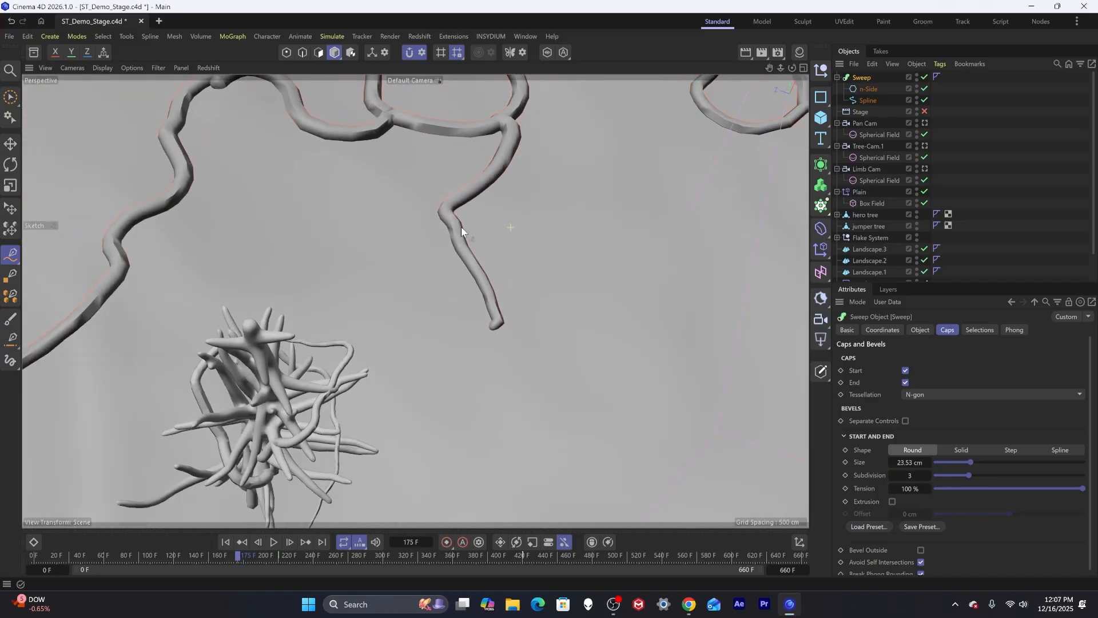
{"action": "left_click_drag", "start_coordinate": [461, 227], "coordinate": [245, 211], "text": "alt"}
{"action": "left_click_drag", "start_coordinate": [370, 246], "coordinate": [441, 258], "text": "alt"}
{"action": "scroll", "coordinate": [491, 273], "scroll_direction": "down", "scroll_amount": 10}
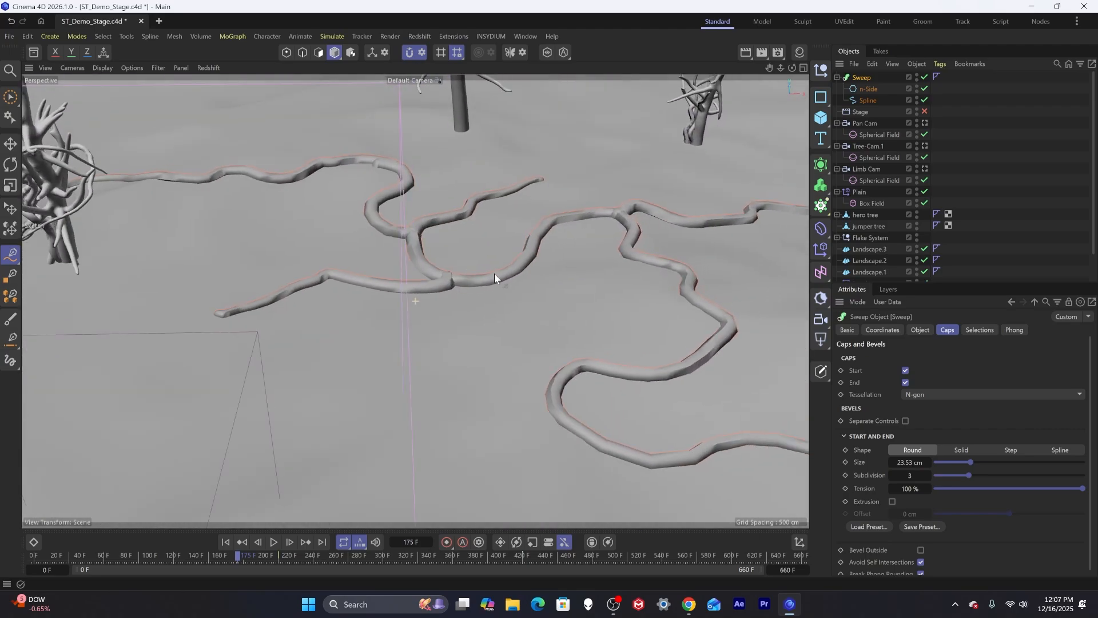
{"action": "middle_click_drag", "start_coordinate": [440, 287], "coordinate": [476, 257], "text": "alt"}
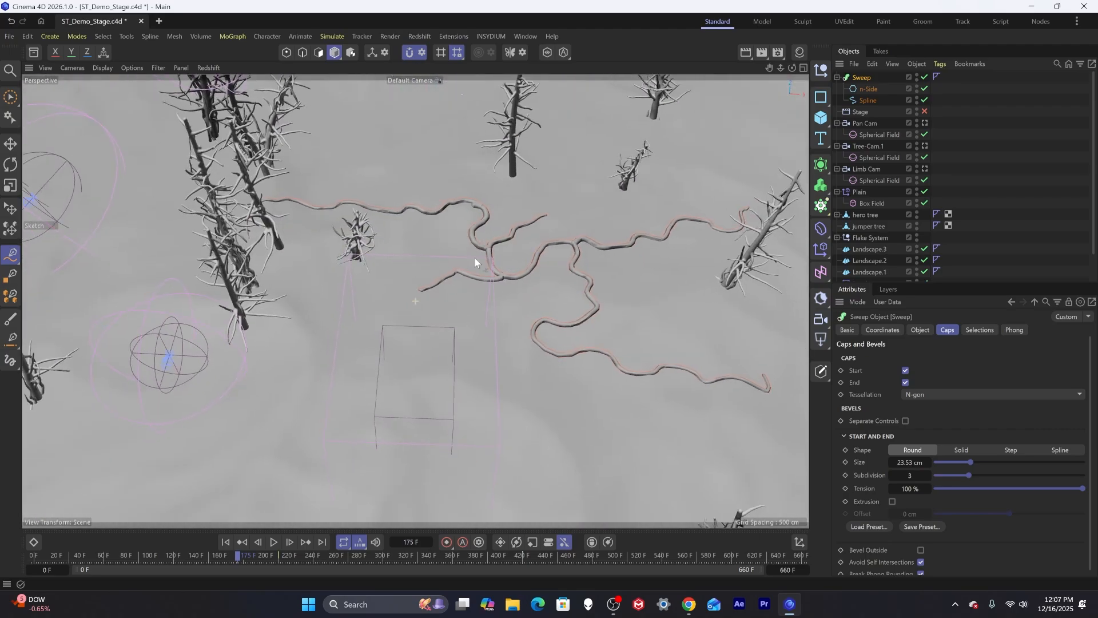
{"action": "scroll", "coordinate": [475, 257], "scroll_direction": "down", "scroll_amount": 5}
{"action": "left_click_drag", "start_coordinate": [476, 257], "coordinate": [475, 273], "text": "alt"}
{"action": "middle_click_drag", "start_coordinate": [475, 272], "coordinate": [435, 318], "text": "alt"}
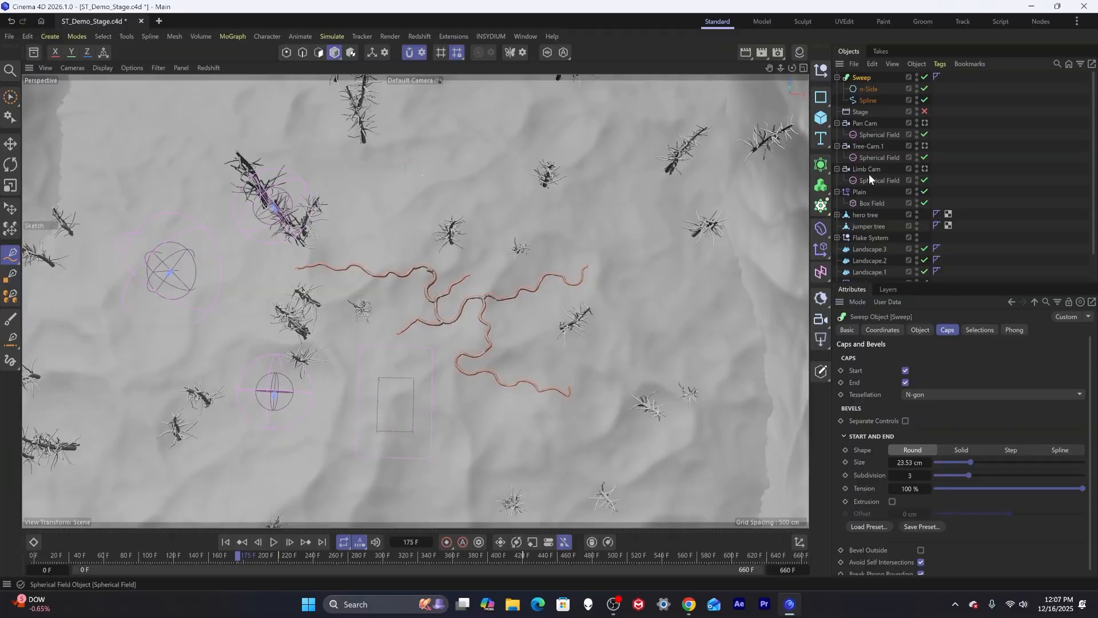
Preview the scene through the Pan Cam animation to check the roots in the shot.
{"action": "left_click", "coordinate": [1003, 106]}
{"action": "left_click", "coordinate": [865, 99]}
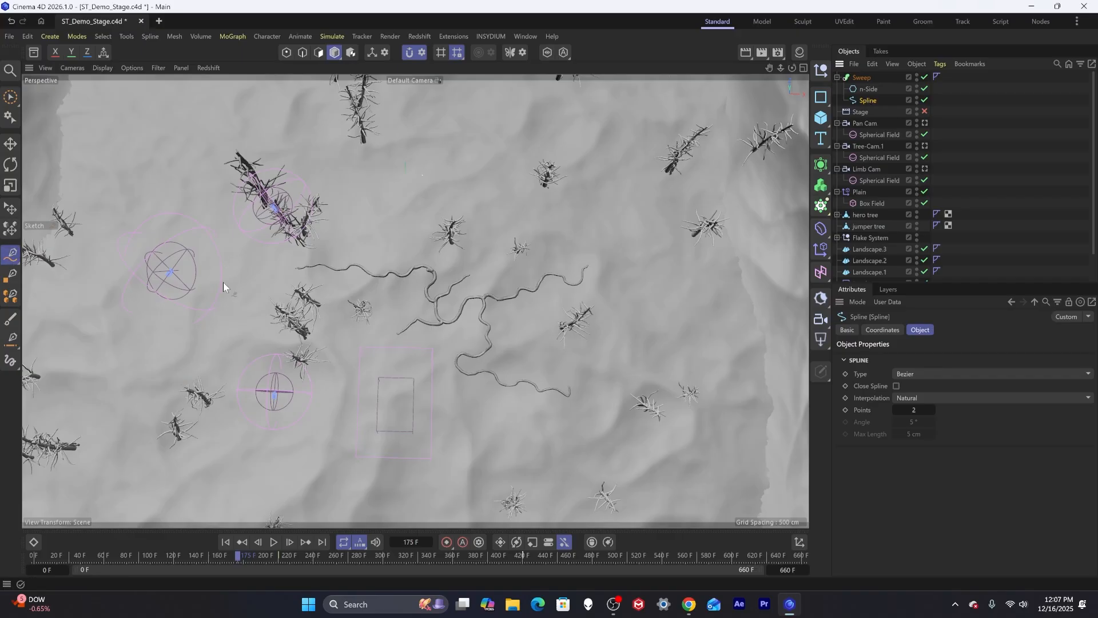
{"action": "middle_click_drag", "start_coordinate": [246, 286], "coordinate": [375, 356], "text": "alt"}
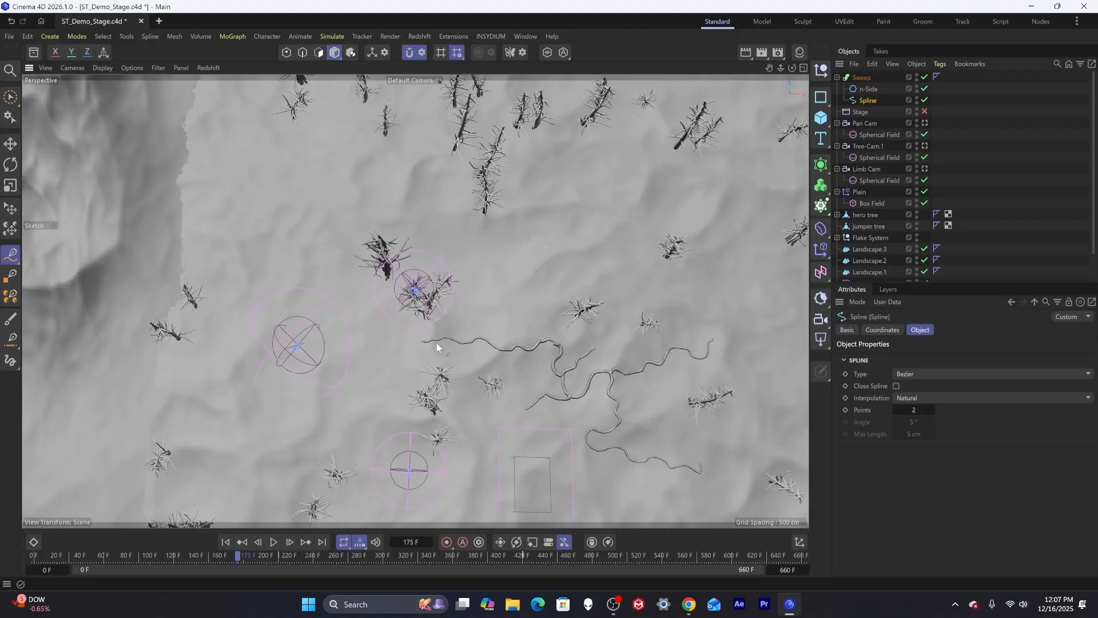
{"action": "middle_click_drag", "start_coordinate": [609, 327], "coordinate": [452, 259], "text": "alt"}
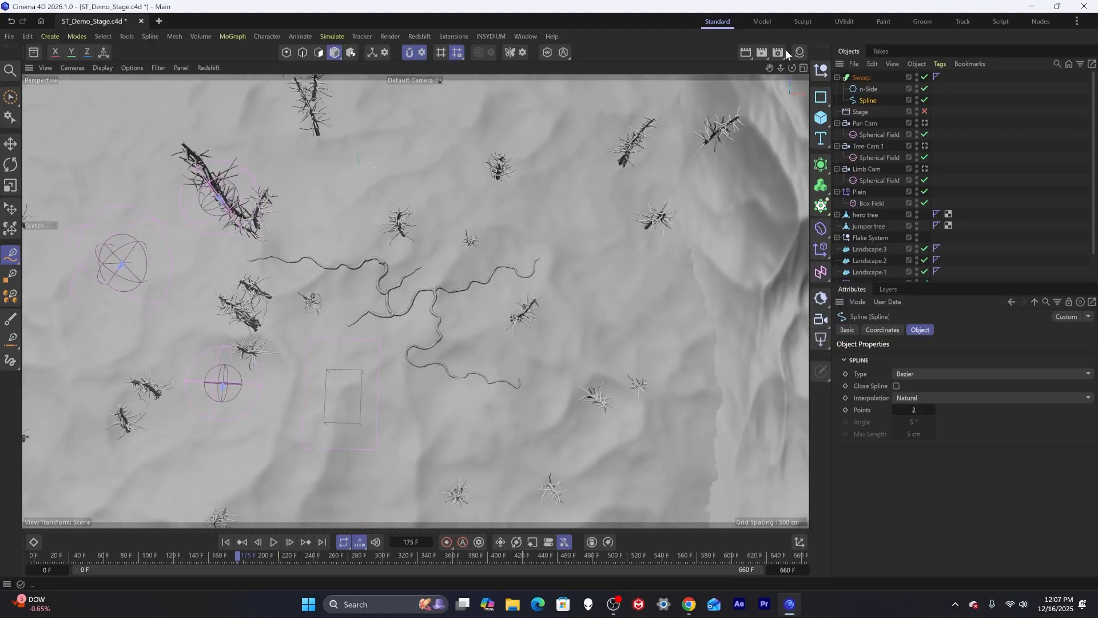
{"action": "left_click", "coordinate": [924, 123]}
{"action": "left_click_drag", "start_coordinate": [122, 552], "coordinate": [34, 554]}
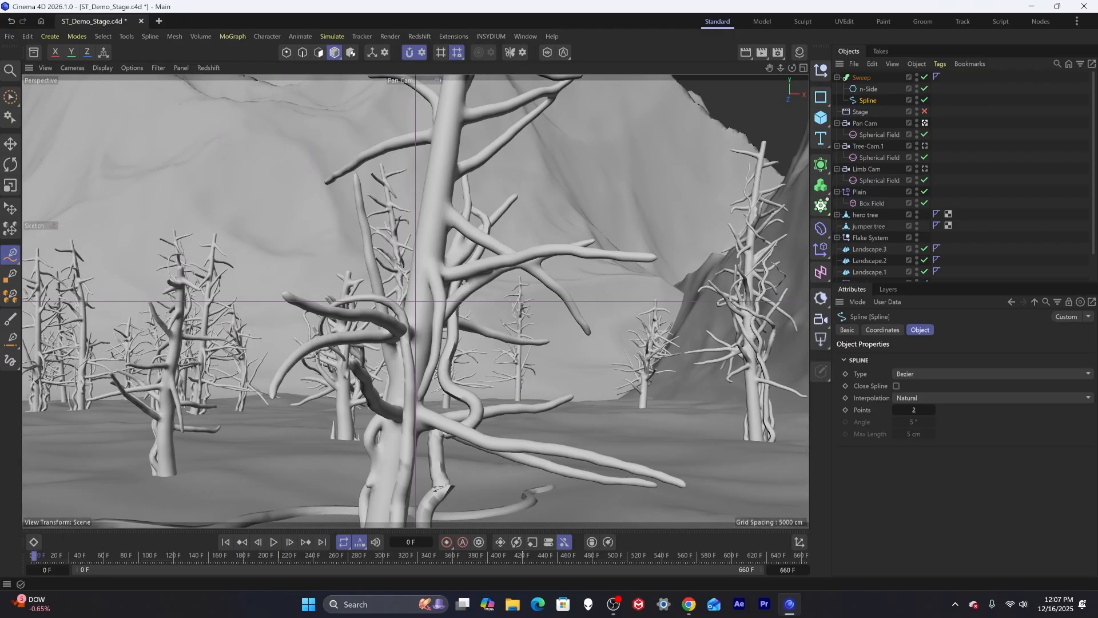
{"action": "key", "text": "F8"}
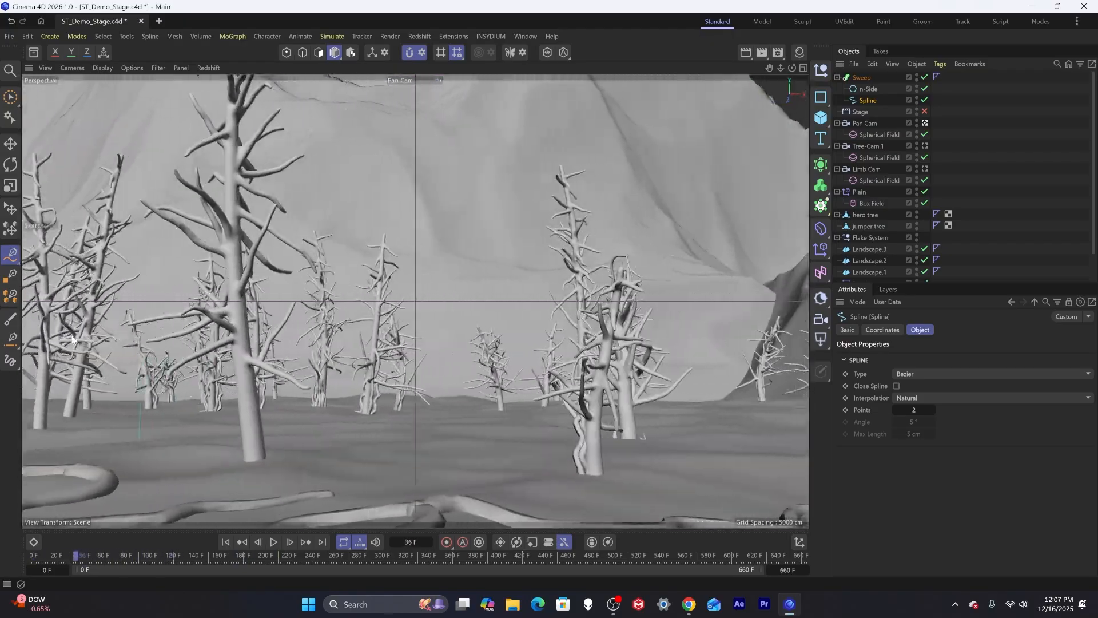
{"action": "left_click_drag", "start_coordinate": [87, 335], "coordinate": [335, 340]}
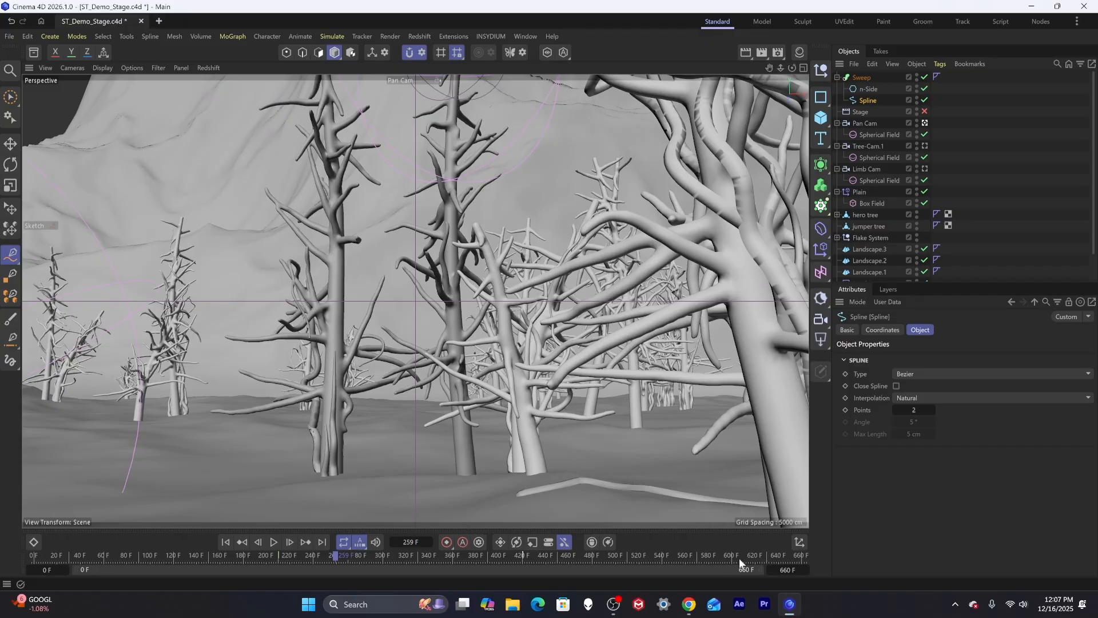
{"action": "left_click", "coordinate": [28, 560]}
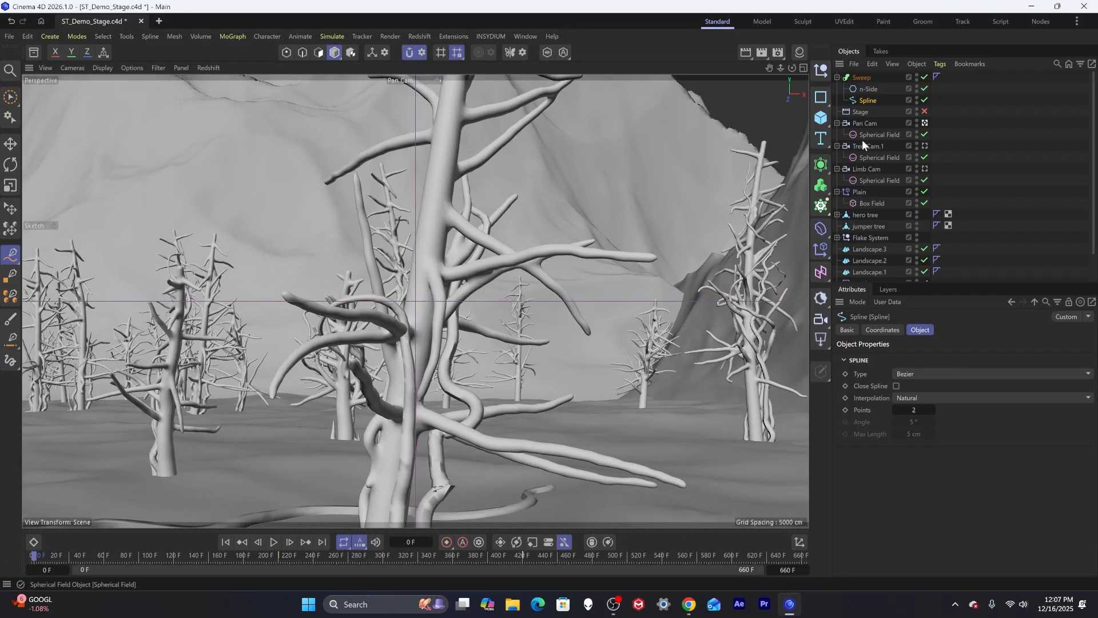
{"action": "left_click", "coordinate": [925, 123]}
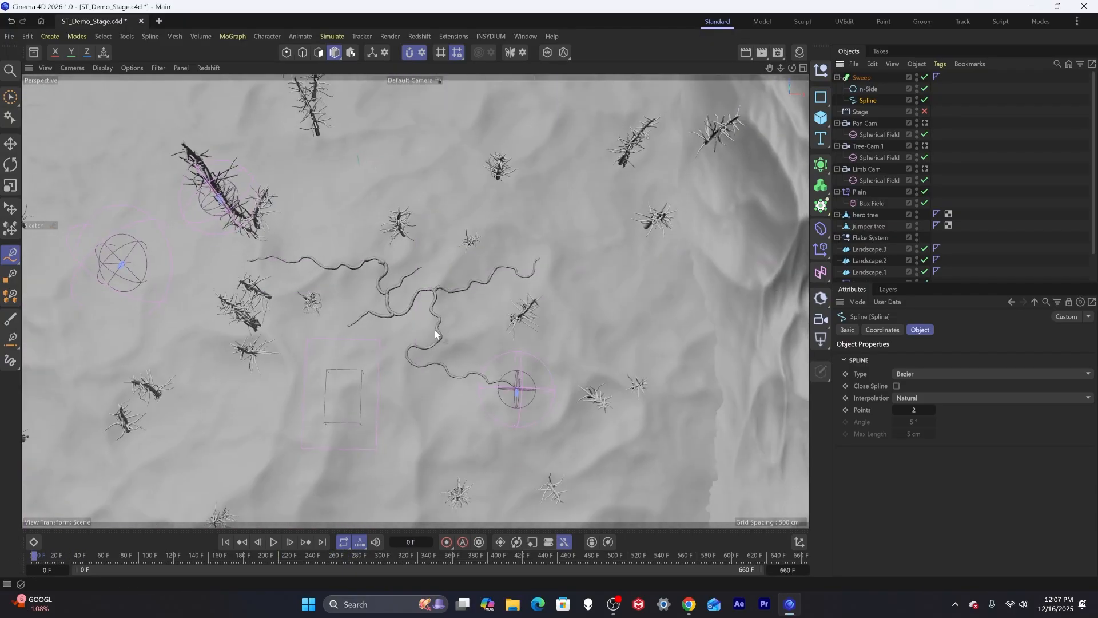
Sketch many more wandering root strokes onto the snowy ground in the same spline from the top view.
{"action": "middle_click_drag", "start_coordinate": [455, 237], "coordinate": [388, 396], "text": "alt"}
{"action": "mouse_move", "coordinate": [432, 271]}
{"action": "left_mouse_down", "text": "alt"}
{"action": "mouse_move", "coordinate": [434, 292]}
{"action": "mouse_move", "coordinate": [410, 333]}
{"action": "mouse_move", "coordinate": [276, 312]}
{"action": "mouse_move", "coordinate": [303, 319]}
{"action": "mouse_move", "coordinate": [308, 294]}
{"action": "mouse_move", "coordinate": [348, 288]}
{"action": "mouse_move", "coordinate": [350, 329]}
{"action": "mouse_move", "coordinate": [375, 264]}
{"action": "mouse_move", "coordinate": [389, 298]}
{"action": "left_mouse_up", "text": "alt"}
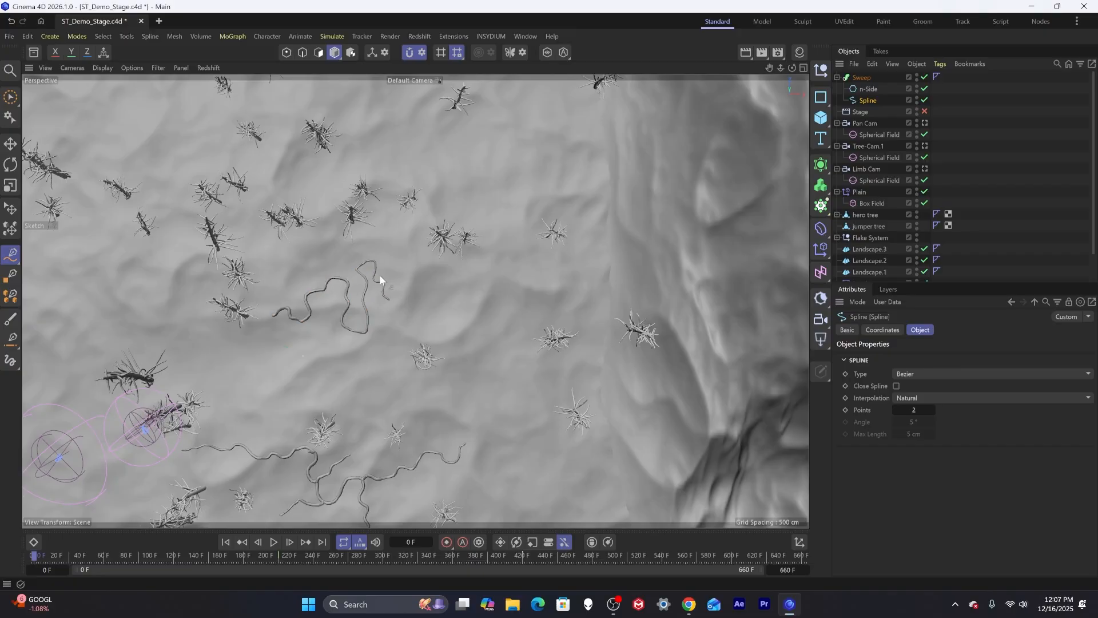
{"action": "mouse_move", "coordinate": [375, 258]}
{"action": "left_mouse_down"}
{"action": "mouse_move", "coordinate": [407, 258]}
{"action": "mouse_move", "coordinate": [395, 238]}
{"action": "mouse_move", "coordinate": [341, 252]}
{"action": "mouse_move", "coordinate": [319, 232]}
{"action": "left_mouse_up"}
{"action": "mouse_move", "coordinate": [273, 316]}
{"action": "left_mouse_down"}
{"action": "mouse_move", "coordinate": [267, 344]}
{"action": "mouse_move", "coordinate": [291, 369]}
{"action": "mouse_move", "coordinate": [318, 343]}
{"action": "mouse_move", "coordinate": [364, 366]}
{"action": "mouse_move", "coordinate": [331, 305]}
{"action": "mouse_move", "coordinate": [372, 327]}
{"action": "mouse_move", "coordinate": [425, 282]}
{"action": "mouse_move", "coordinate": [442, 314]}
{"action": "mouse_move", "coordinate": [465, 295]}
{"action": "mouse_move", "coordinate": [403, 338]}
{"action": "mouse_move", "coordinate": [388, 368]}
{"action": "left_mouse_up"}
{"action": "mouse_move", "coordinate": [448, 336]}
{"action": "left_mouse_down"}
{"action": "mouse_move", "coordinate": [475, 324]}
{"action": "mouse_move", "coordinate": [496, 279]}
{"action": "mouse_move", "coordinate": [522, 289]}
{"action": "mouse_move", "coordinate": [561, 278]}
{"action": "left_mouse_up"}
{"action": "left_click_drag", "start_coordinate": [483, 283], "coordinate": [508, 222]}
{"action": "mouse_move", "coordinate": [459, 193]}
{"action": "left_mouse_down"}
{"action": "mouse_move", "coordinate": [523, 177]}
{"action": "mouse_move", "coordinate": [555, 139]}
{"action": "mouse_move", "coordinate": [522, 153]}
{"action": "mouse_move", "coordinate": [452, 143]}
{"action": "mouse_move", "coordinate": [509, 143]}
{"action": "mouse_move", "coordinate": [525, 123]}
{"action": "mouse_move", "coordinate": [567, 112]}
{"action": "mouse_move", "coordinate": [507, 124]}
{"action": "mouse_move", "coordinate": [521, 99]}
{"action": "left_mouse_up"}
{"action": "mouse_move", "coordinate": [538, 173]}
{"action": "left_mouse_down"}
{"action": "mouse_move", "coordinate": [605, 210]}
{"action": "mouse_move", "coordinate": [567, 153]}
{"action": "left_mouse_up"}
{"action": "left_click_drag", "start_coordinate": [433, 163], "coordinate": [354, 104]}
{"action": "middle_click_drag", "start_coordinate": [362, 115], "coordinate": [362, 212], "text": "alt"}
{"action": "left_click_drag", "start_coordinate": [398, 187], "coordinate": [500, 198]}
{"action": "mouse_move", "coordinate": [326, 301]}
{"action": "left_mouse_down"}
{"action": "mouse_move", "coordinate": [334, 215]}
{"action": "mouse_move", "coordinate": [307, 214]}
{"action": "left_mouse_up"}
{"action": "mouse_move", "coordinate": [315, 227]}
{"action": "left_mouse_down"}
{"action": "mouse_move", "coordinate": [404, 270]}
{"action": "mouse_move", "coordinate": [293, 288]}
{"action": "left_mouse_up"}
{"action": "left_click_drag", "start_coordinate": [286, 274], "coordinate": [232, 258]}
{"action": "mouse_move", "coordinate": [296, 235]}
{"action": "left_mouse_down"}
{"action": "mouse_move", "coordinate": [201, 226]}
{"action": "mouse_move", "coordinate": [197, 240]}
{"action": "left_mouse_up"}
{"action": "left_click_drag", "start_coordinate": [217, 211], "coordinate": [188, 189]}
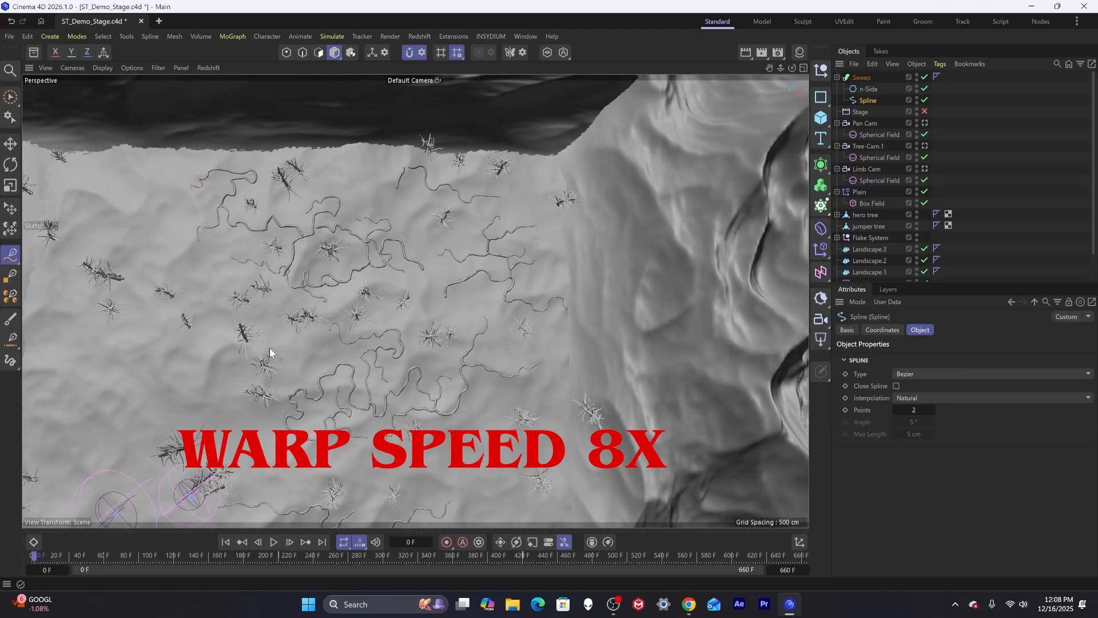
{"action": "middle_click_drag", "start_coordinate": [269, 348], "coordinate": [364, 269], "text": "alt"}
{"action": "mouse_move", "coordinate": [297, 330]}
{"action": "left_mouse_down"}
{"action": "mouse_move", "coordinate": [251, 336]}
{"action": "mouse_move", "coordinate": [264, 316]}
{"action": "left_mouse_up"}
{"action": "left_click_drag", "start_coordinate": [293, 313], "coordinate": [336, 334]}
{"action": "mouse_move", "coordinate": [308, 335]}
{"action": "left_mouse_down"}
{"action": "mouse_move", "coordinate": [275, 322]}
{"action": "mouse_move", "coordinate": [233, 219]}
{"action": "left_mouse_up"}
{"action": "left_click_drag", "start_coordinate": [306, 275], "coordinate": [289, 203]}
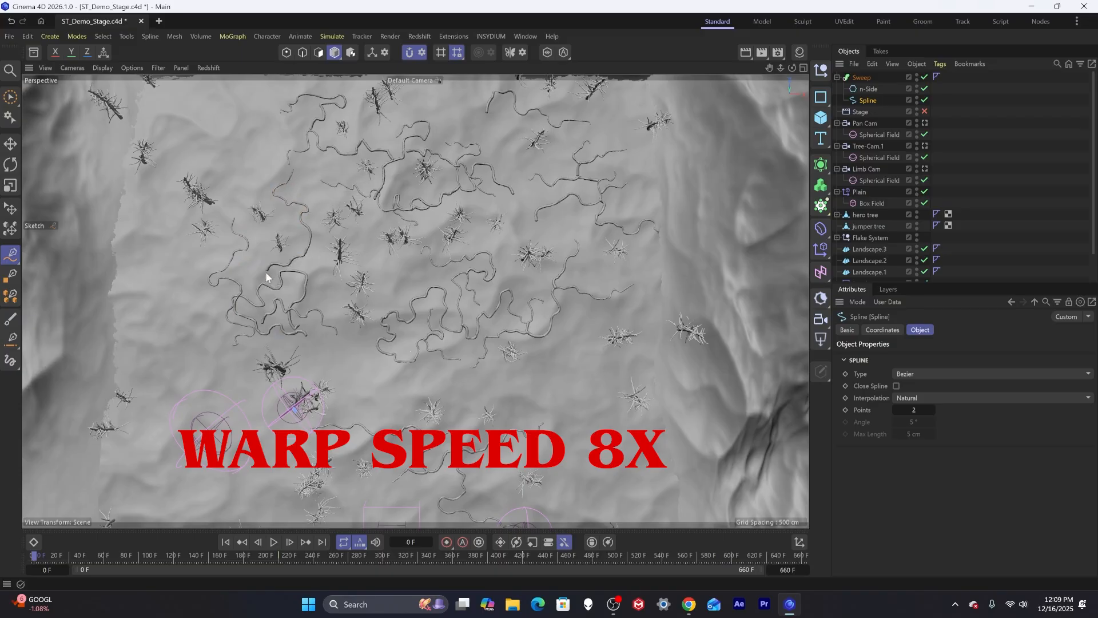
{"action": "left_click_drag", "start_coordinate": [220, 270], "coordinate": [172, 332]}
{"action": "middle_click_drag", "start_coordinate": [261, 421], "coordinate": [263, 293], "text": "alt"}
Sketch additional root strokes between the trees across the rest of the forest floor.
{"action": "scroll", "coordinate": [263, 294], "scroll_direction": "up", "scroll_amount": 4}
{"action": "left_click_drag", "start_coordinate": [314, 420], "coordinate": [378, 275]}
{"action": "mouse_move", "coordinate": [325, 302]}
{"action": "left_mouse_down"}
{"action": "mouse_move", "coordinate": [147, 238]}
{"action": "mouse_move", "coordinate": [147, 212]}
{"action": "left_mouse_up"}
{"action": "mouse_move", "coordinate": [270, 249]}
{"action": "left_mouse_down"}
{"action": "mouse_move", "coordinate": [155, 153]}
{"action": "mouse_move", "coordinate": [181, 143]}
{"action": "left_mouse_up"}
{"action": "left_click_drag", "start_coordinate": [293, 202], "coordinate": [422, 250]}
{"action": "left_click_drag", "start_coordinate": [325, 303], "coordinate": [280, 232]}
{"action": "mouse_move", "coordinate": [289, 303]}
{"action": "left_mouse_down", "text": "alt"}
{"action": "mouse_move", "coordinate": [299, 265]}
{"action": "mouse_move", "coordinate": [286, 246]}
{"action": "left_mouse_up", "text": "alt"}
{"action": "left_click_drag", "start_coordinate": [176, 410], "coordinate": [129, 365]}
{"action": "left_click_drag", "start_coordinate": [198, 469], "coordinate": [267, 508]}
{"action": "left_click_drag", "start_coordinate": [240, 395], "coordinate": [274, 441], "text": "alt"}
{"action": "mouse_move", "coordinate": [279, 331]}
{"action": "left_mouse_down"}
{"action": "mouse_move", "coordinate": [316, 317]}
{"action": "mouse_move", "coordinate": [457, 410]}
{"action": "left_mouse_up"}
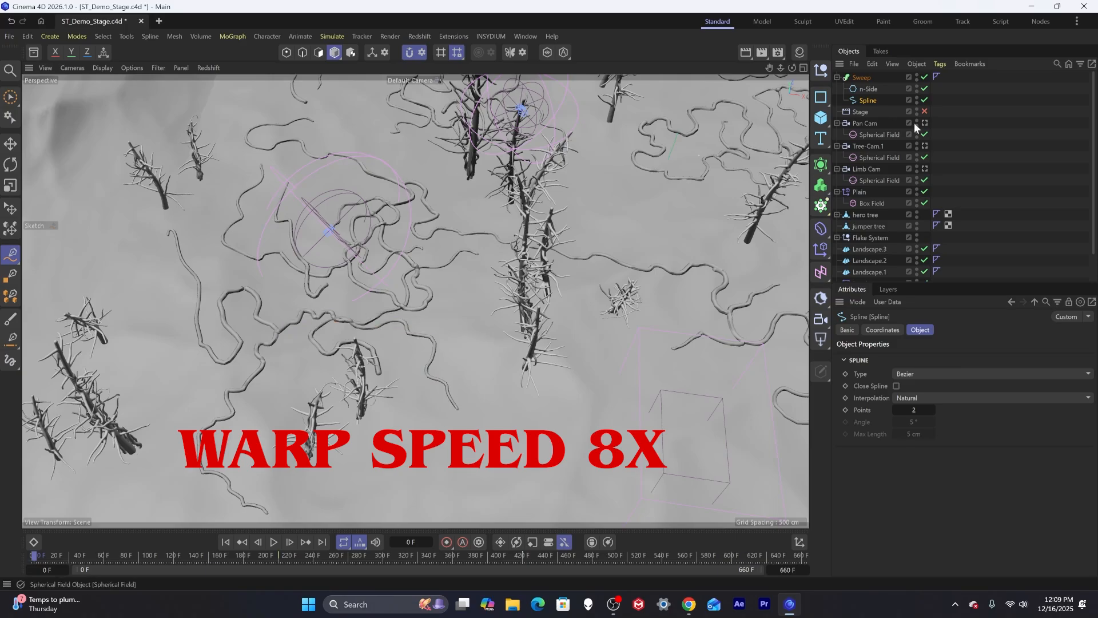
{"action": "middle_click_drag", "start_coordinate": [530, 402], "coordinate": [523, 279], "text": "alt"}
{"action": "mouse_move", "coordinate": [426, 218]}
{"action": "left_mouse_down"}
{"action": "mouse_move", "coordinate": [474, 135]}
{"action": "mouse_move", "coordinate": [346, 343]}
{"action": "mouse_move", "coordinate": [217, 343]}
{"action": "left_mouse_up"}
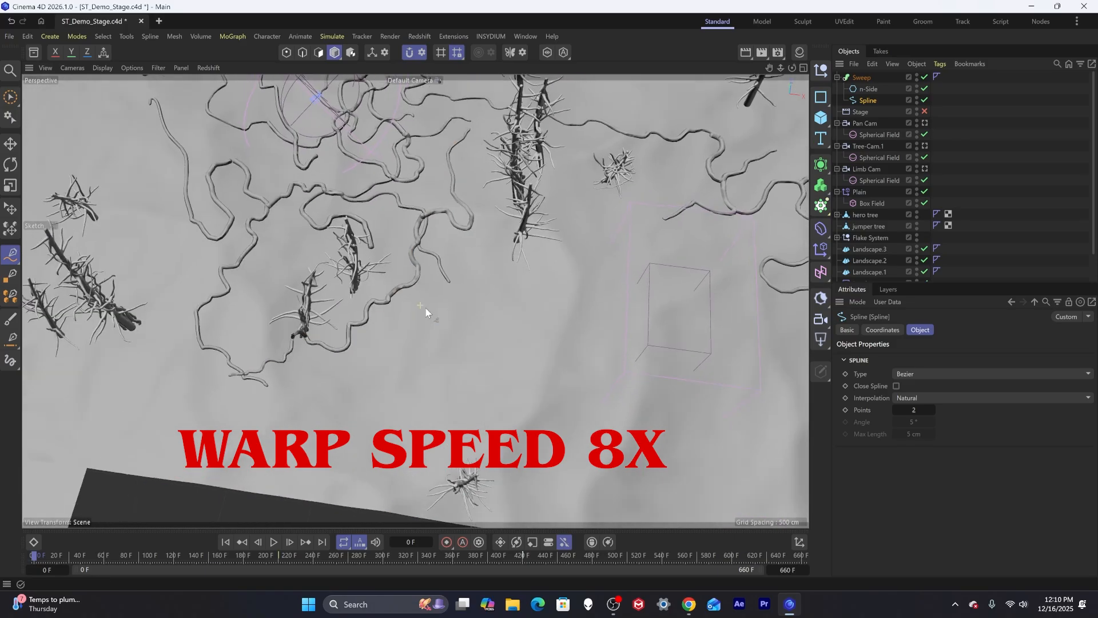
{"action": "left_click_drag", "start_coordinate": [424, 311], "coordinate": [372, 292], "text": "alt"}
{"action": "mouse_move", "coordinate": [371, 269]}
{"action": "left_mouse_down"}
{"action": "mouse_move", "coordinate": [420, 300]}
{"action": "mouse_move", "coordinate": [563, 254]}
{"action": "left_mouse_up"}
{"action": "mouse_move", "coordinate": [432, 344]}
{"action": "left_mouse_down", "text": "alt"}
{"action": "mouse_move", "coordinate": [411, 264]}
{"action": "mouse_move", "coordinate": [423, 343]}
{"action": "left_mouse_up", "text": "alt"}
{"action": "mouse_move", "coordinate": [455, 249]}
{"action": "left_mouse_down"}
{"action": "mouse_move", "coordinate": [308, 263]}
{"action": "mouse_move", "coordinate": [361, 172]}
{"action": "mouse_move", "coordinate": [389, 223]}
{"action": "left_mouse_up"}
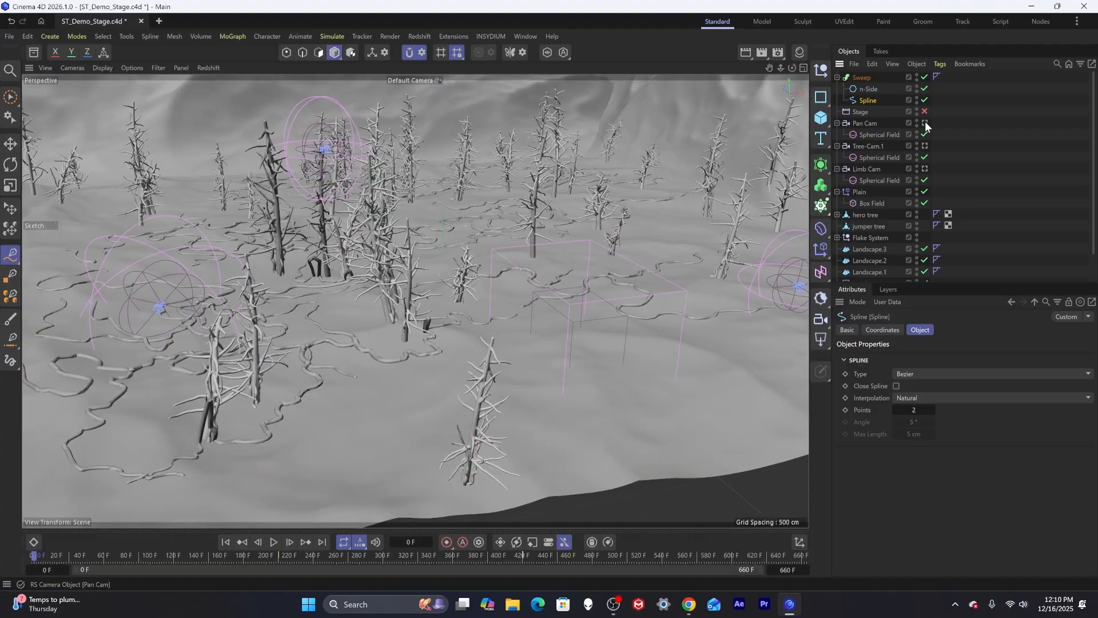
Play back the Pan Cam animation to review the roots from the camera.
{"action": "left_click", "coordinate": [925, 123]}
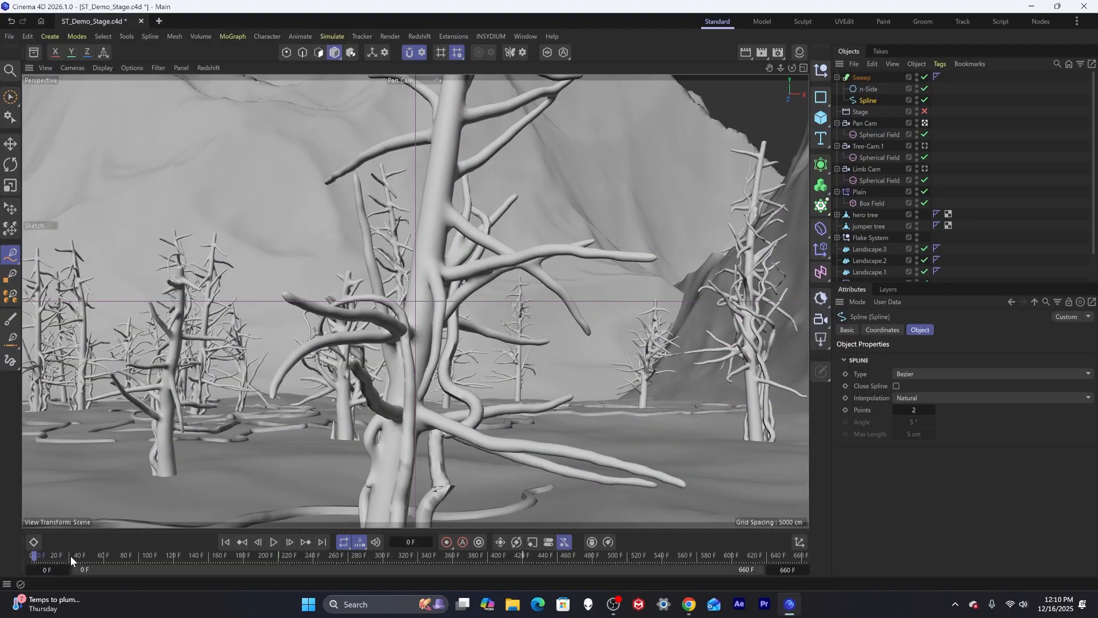
{"action": "left_click_drag", "start_coordinate": [70, 555], "coordinate": [252, 534]}
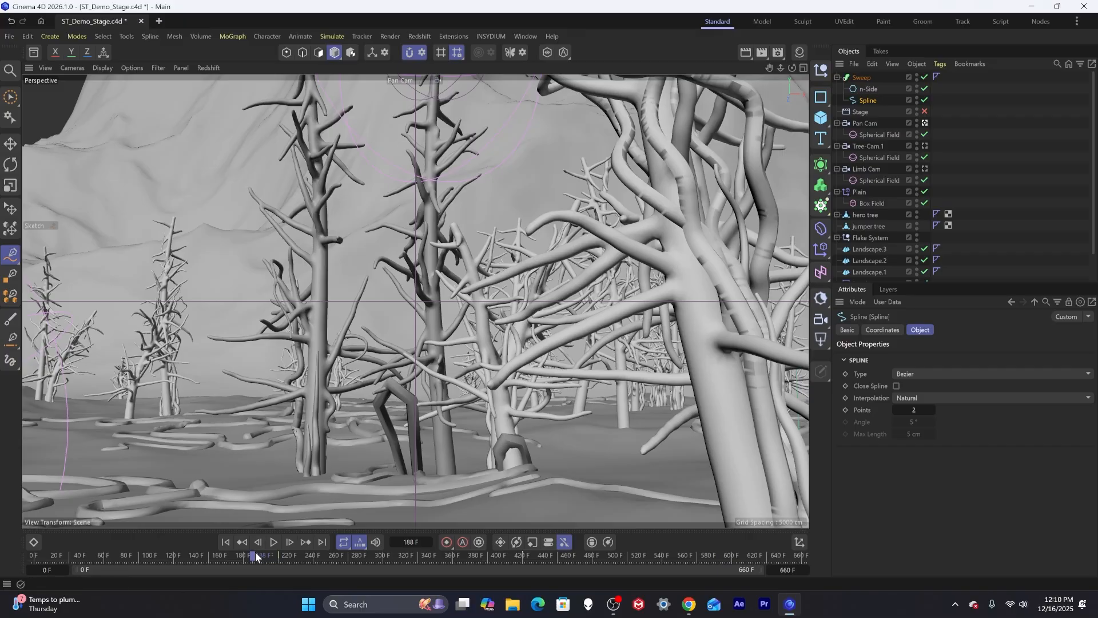
{"action": "left_click_drag", "start_coordinate": [256, 556], "coordinate": [15, 540]}
{"action": "key", "text": "F8"}
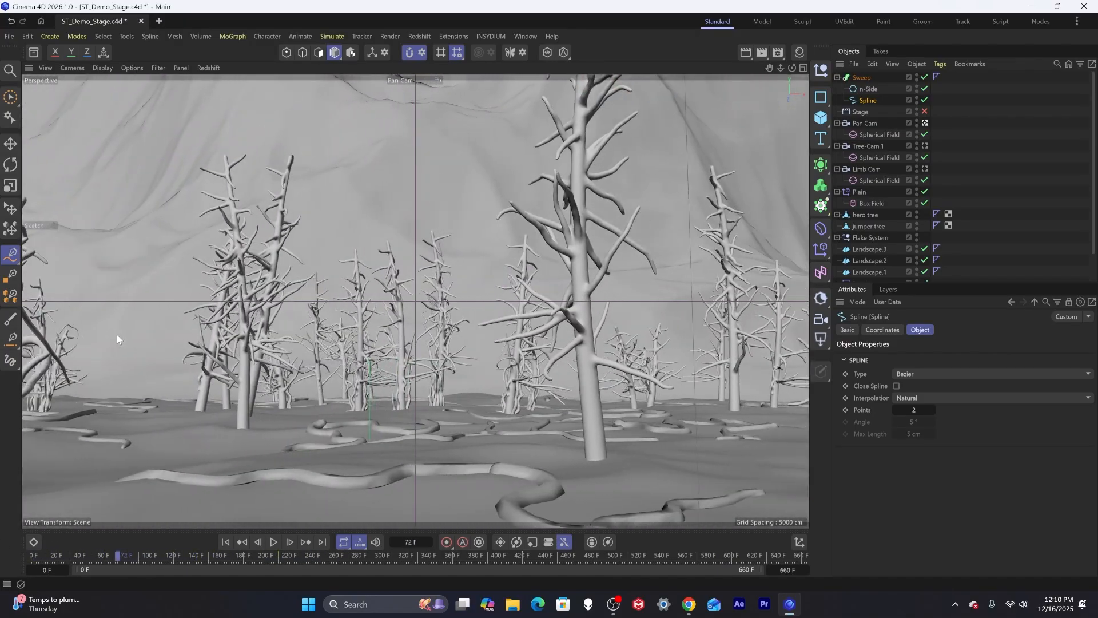
{"action": "mouse_move", "coordinate": [117, 335]}
{"action": "left_mouse_down"}
{"action": "mouse_move", "coordinate": [133, 335]}
{"action": "mouse_move", "coordinate": [113, 336]}
{"action": "left_mouse_up"}
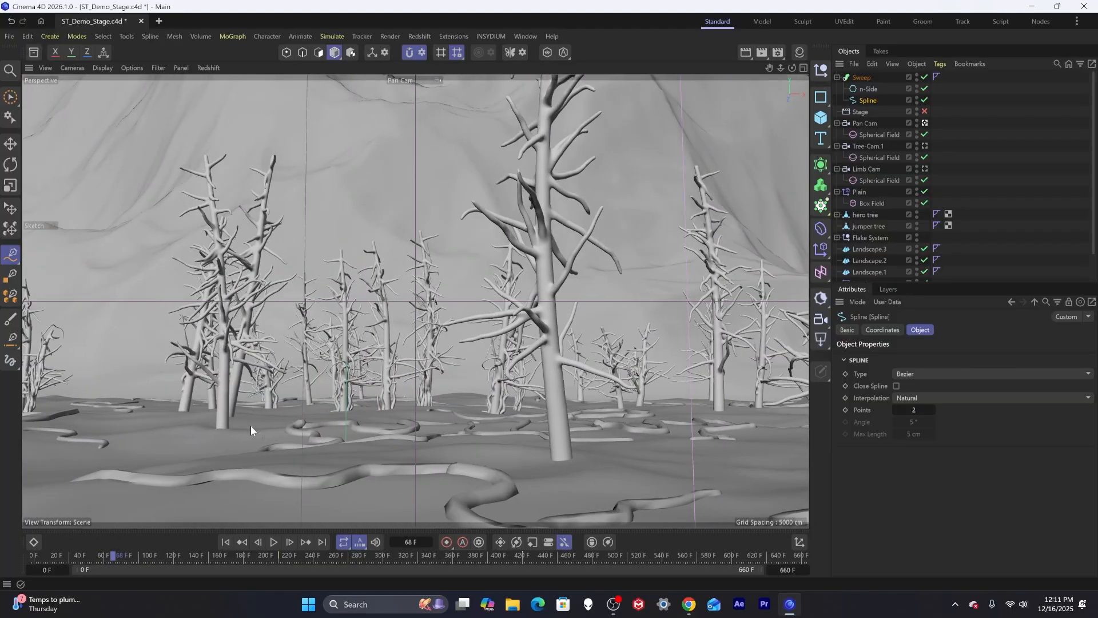
{"action": "mouse_move", "coordinate": [247, 424]}
{"action": "left_mouse_down"}
{"action": "mouse_move", "coordinate": [270, 431]}
{"action": "mouse_move", "coordinate": [284, 418]}
{"action": "mouse_move", "coordinate": [342, 433]}
{"action": "left_mouse_up"}
{"action": "mouse_move", "coordinate": [259, 430]}
{"action": "left_mouse_down"}
{"action": "mouse_move", "coordinate": [247, 440]}
{"action": "mouse_move", "coordinate": [117, 422]}
{"action": "mouse_move", "coordinate": [208, 420]}
{"action": "mouse_move", "coordinate": [373, 328]}
{"action": "mouse_move", "coordinate": [372, 343]}
{"action": "left_mouse_up"}
{"action": "mouse_move", "coordinate": [352, 314]}
{"action": "left_mouse_down"}
{"action": "mouse_move", "coordinate": [478, 327]}
{"action": "mouse_move", "coordinate": [389, 286]}
{"action": "mouse_move", "coordinate": [465, 277]}
{"action": "left_mouse_up"}
{"action": "mouse_move", "coordinate": [486, 130]}
{"action": "left_mouse_down", "text": "alt"}
{"action": "mouse_move", "coordinate": [485, 119]}
{"action": "mouse_move", "coordinate": [405, 245]}
{"action": "mouse_move", "coordinate": [400, 287]}
{"action": "mouse_move", "coordinate": [512, 343]}
{"action": "mouse_move", "coordinate": [408, 387]}
{"action": "left_mouse_up", "text": "alt"}
{"action": "left_click_drag", "start_coordinate": [407, 388], "coordinate": [434, 294], "text": "alt"}
{"action": "mouse_move", "coordinate": [113, 555]}
{"action": "left_mouse_down"}
{"action": "mouse_move", "coordinate": [123, 331]}
{"action": "mouse_move", "coordinate": [238, 457]}
{"action": "mouse_move", "coordinate": [302, 493]}
{"action": "mouse_move", "coordinate": [338, 379]}
{"action": "mouse_move", "coordinate": [145, 321]}
{"action": "mouse_move", "coordinate": [174, 261]}
{"action": "mouse_move", "coordinate": [226, 420]}
{"action": "left_mouse_up"}
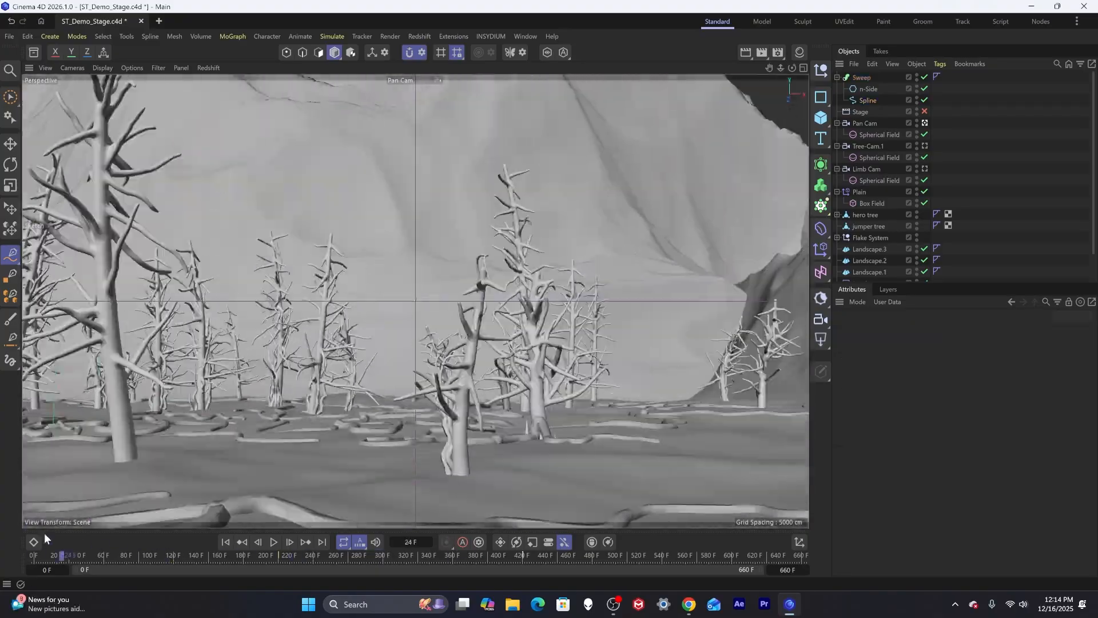
{"action": "left_click_drag", "start_coordinate": [51, 555], "coordinate": [335, 562]}
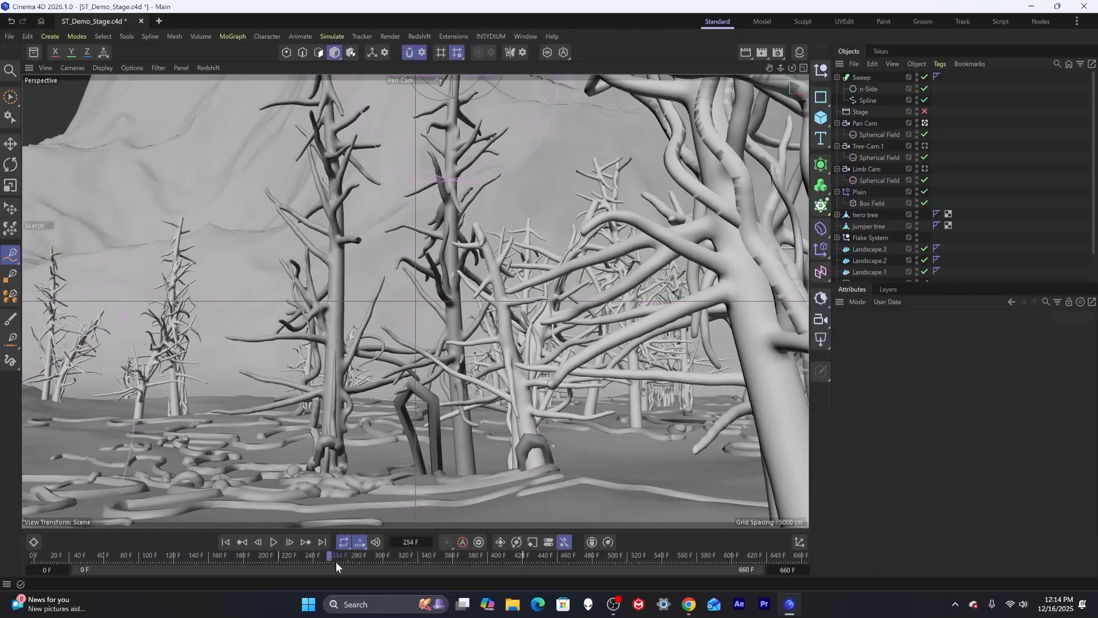
Wrap the Sweep in a Subdivision Surface object.
{"action": "left_click", "coordinate": [858, 77]}
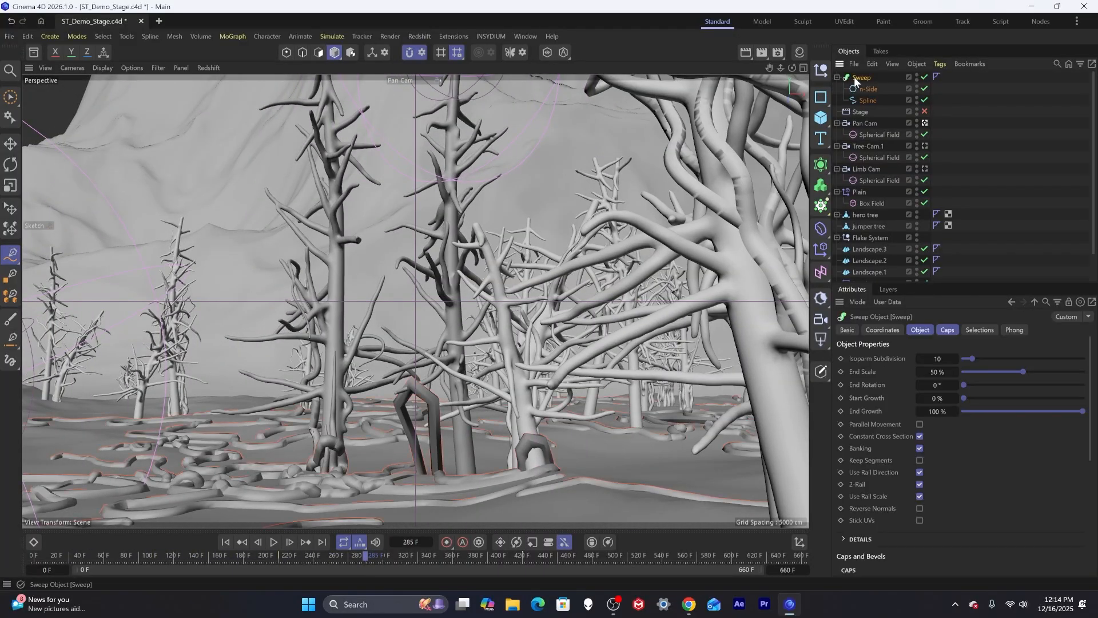
{"action": "left_click", "coordinate": [822, 164], "text": "alt"}
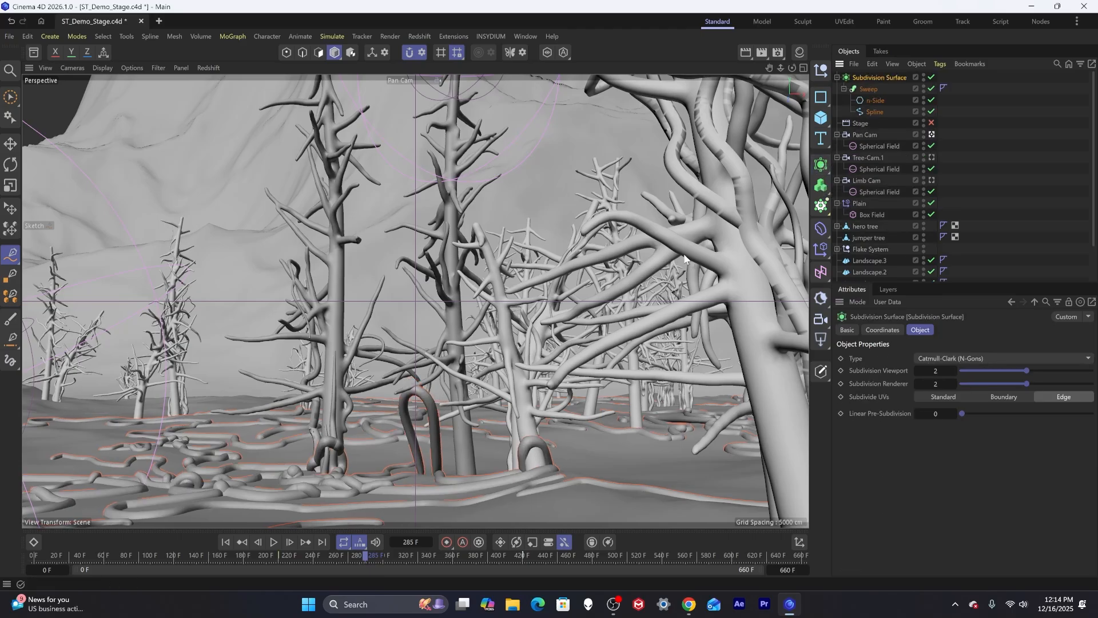
Select the root spline and nudge its point near the tree trunk slightly upward.
{"action": "left_click", "coordinate": [870, 111]}
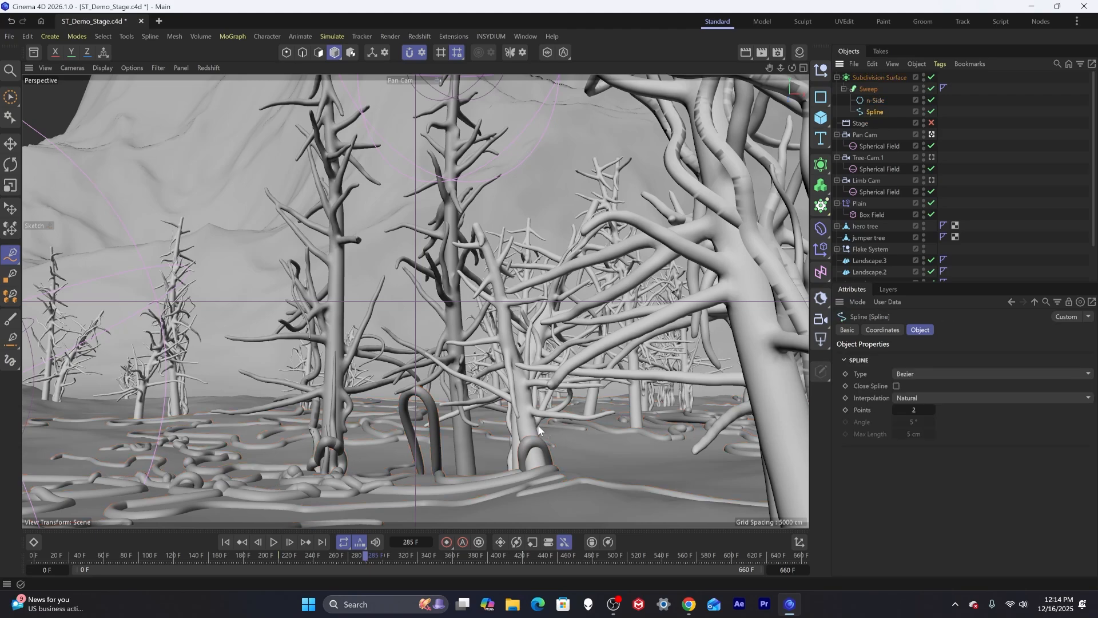
{"action": "key", "text": "e"}
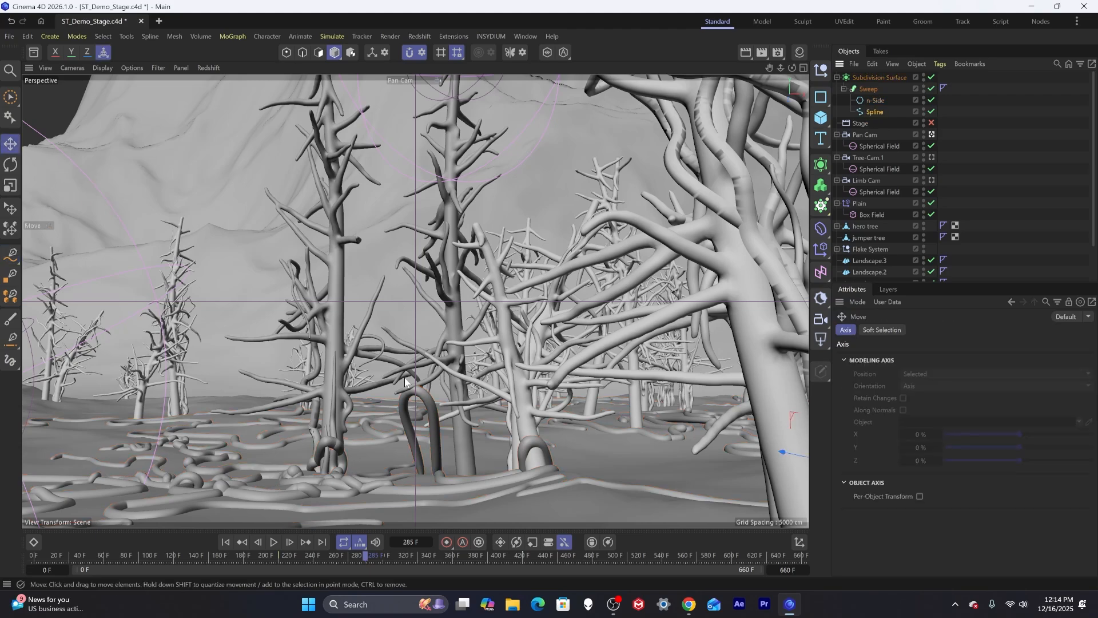
{"action": "left_click", "coordinate": [416, 394]}
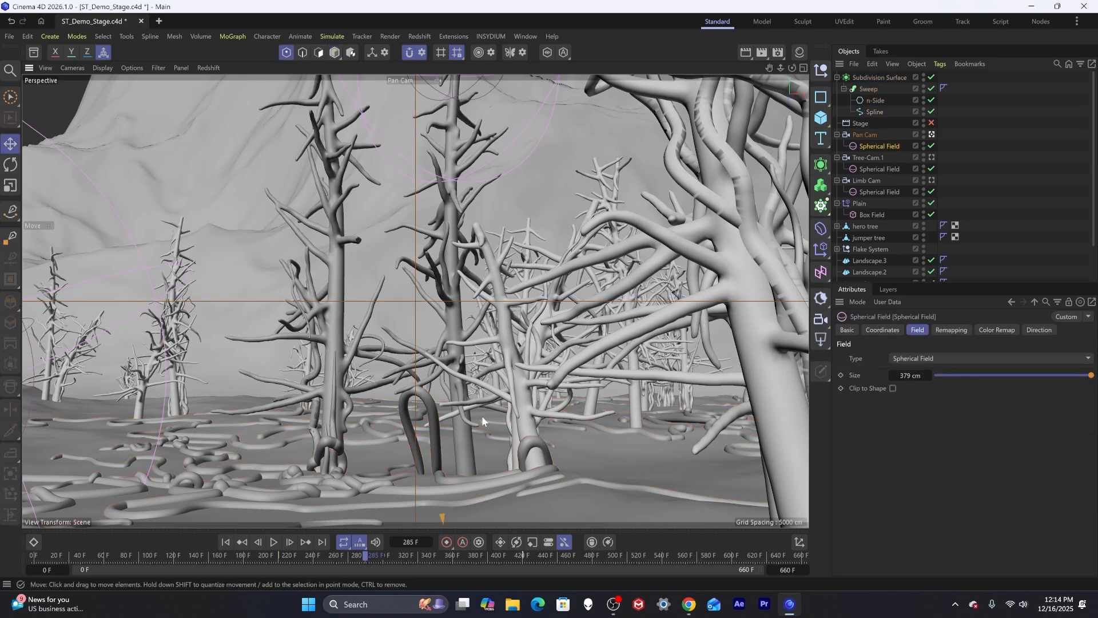
{"action": "left_click", "coordinate": [410, 385]}
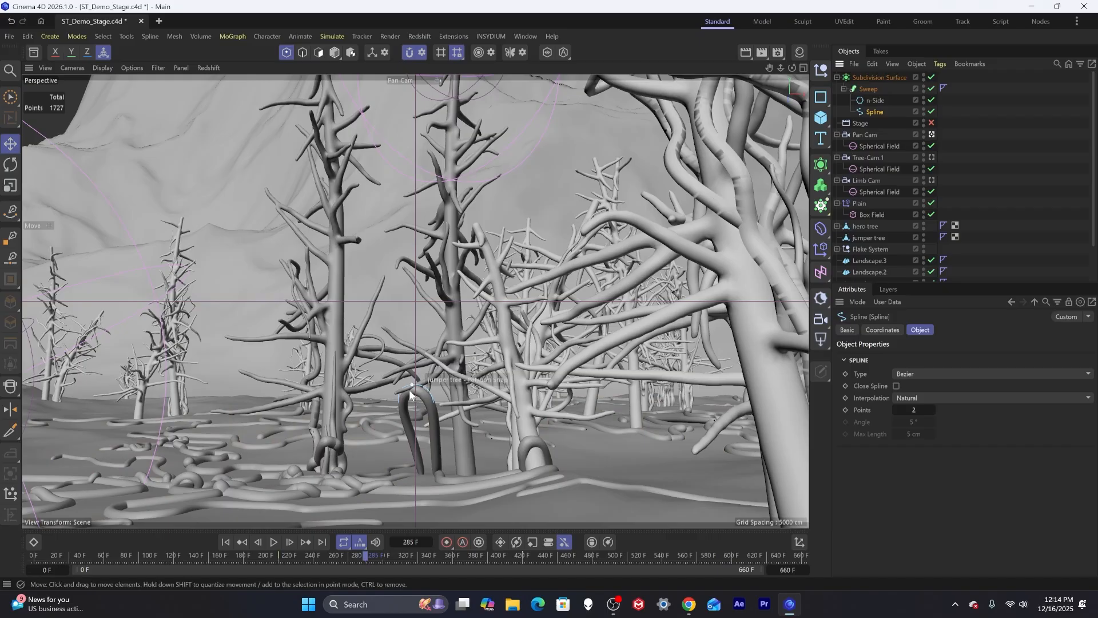
{"action": "left_click_drag", "start_coordinate": [413, 330], "coordinate": [413, 321]}
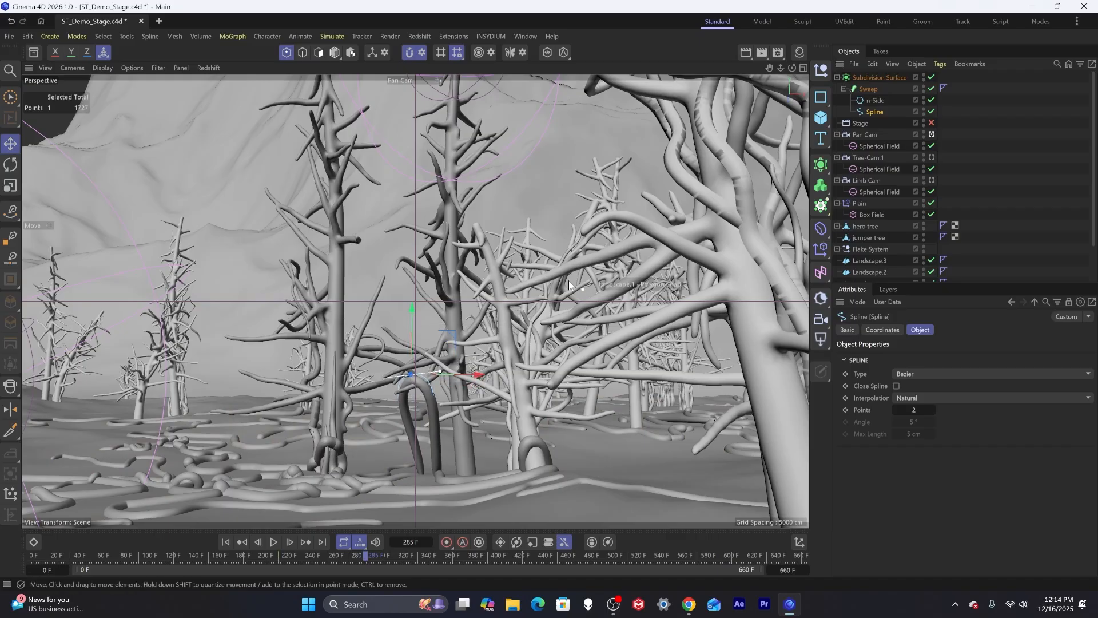
{"action": "left_click", "coordinate": [410, 53]}
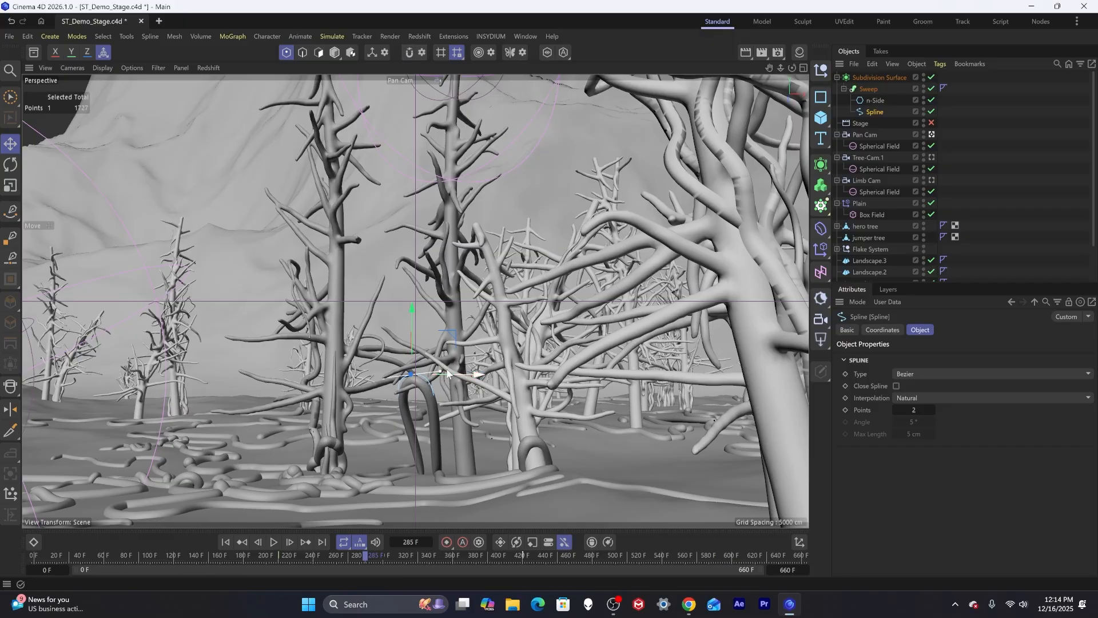
{"action": "left_click_drag", "start_coordinate": [412, 317], "coordinate": [412, 319]}
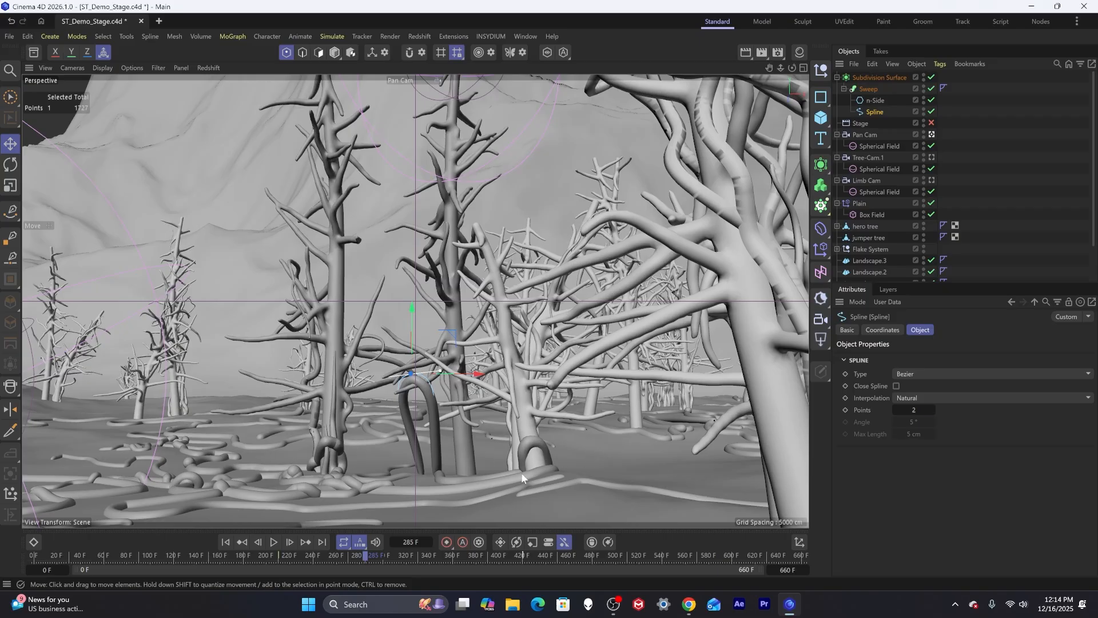
Scrub through the timeline to review the roots from the Pan Cam view.
{"action": "left_click_drag", "start_coordinate": [84, 554], "coordinate": [791, 553]}
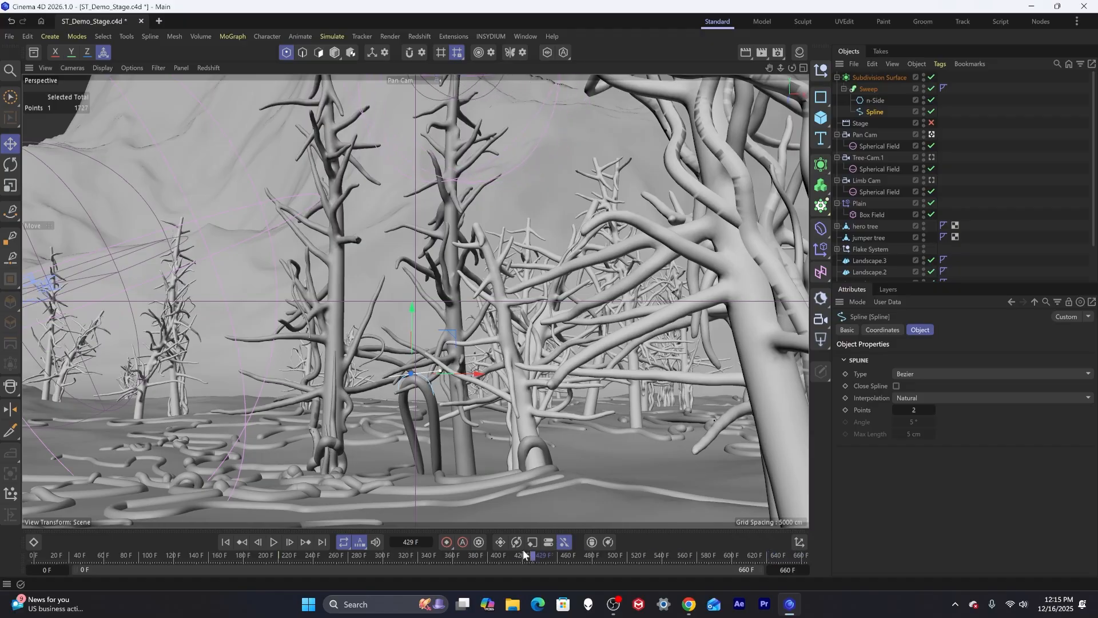
{"action": "left_click", "coordinate": [142, 555]}
{"action": "left_click_drag", "start_coordinate": [136, 541], "coordinate": [18, 542]}
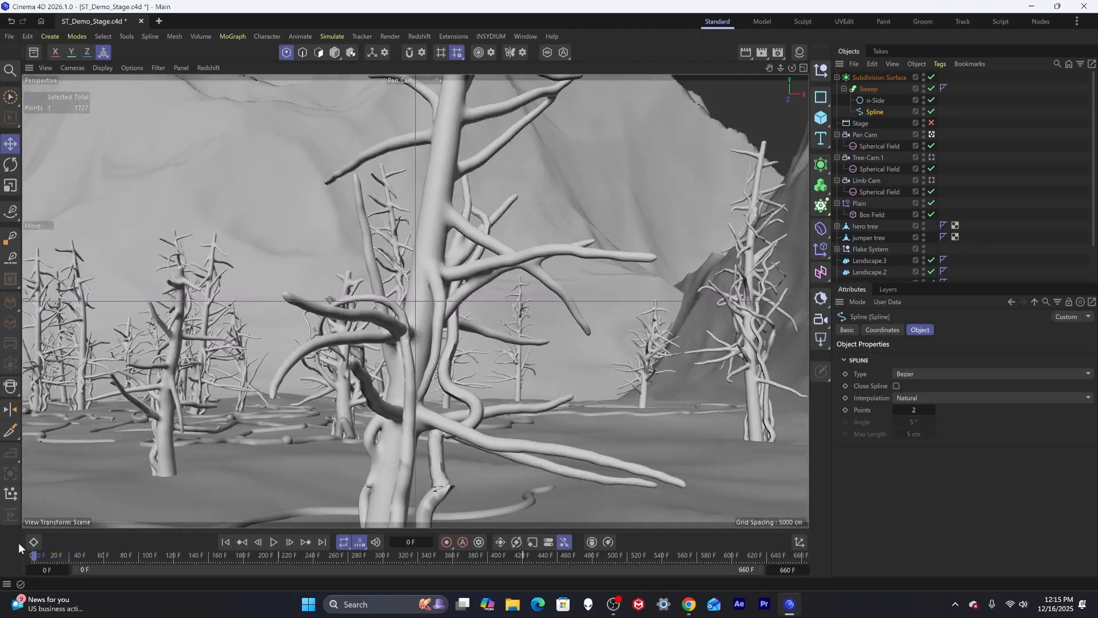
{"action": "left_click", "coordinate": [671, 554]}
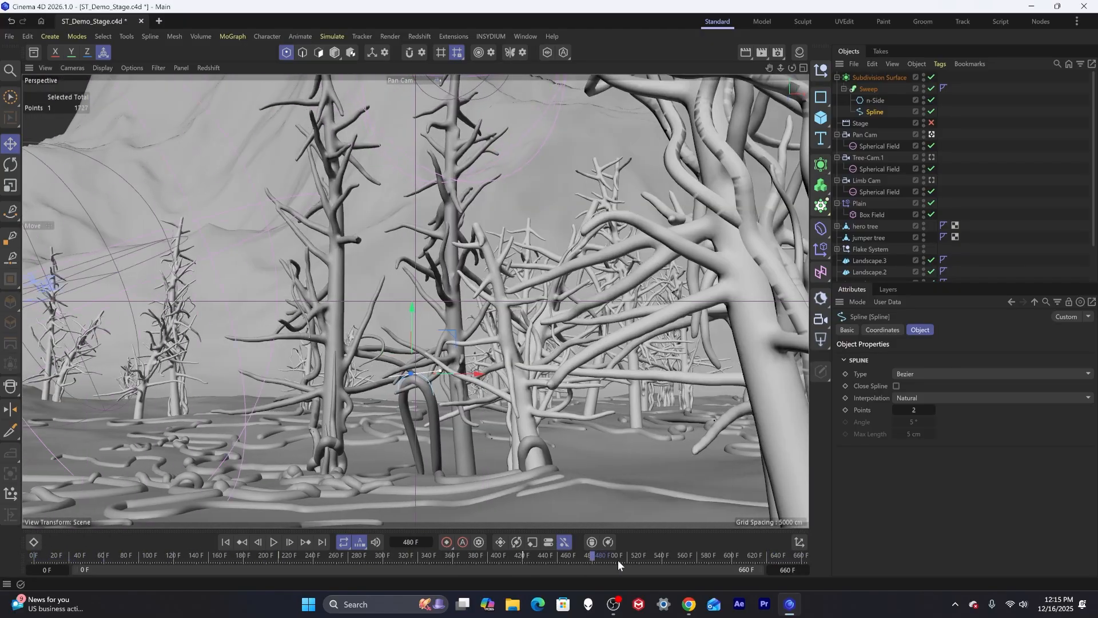
Create a new material and open it in the Node Editor.
{"action": "left_click", "coordinate": [1023, 134]}
{"action": "left_click", "coordinate": [838, 77]}
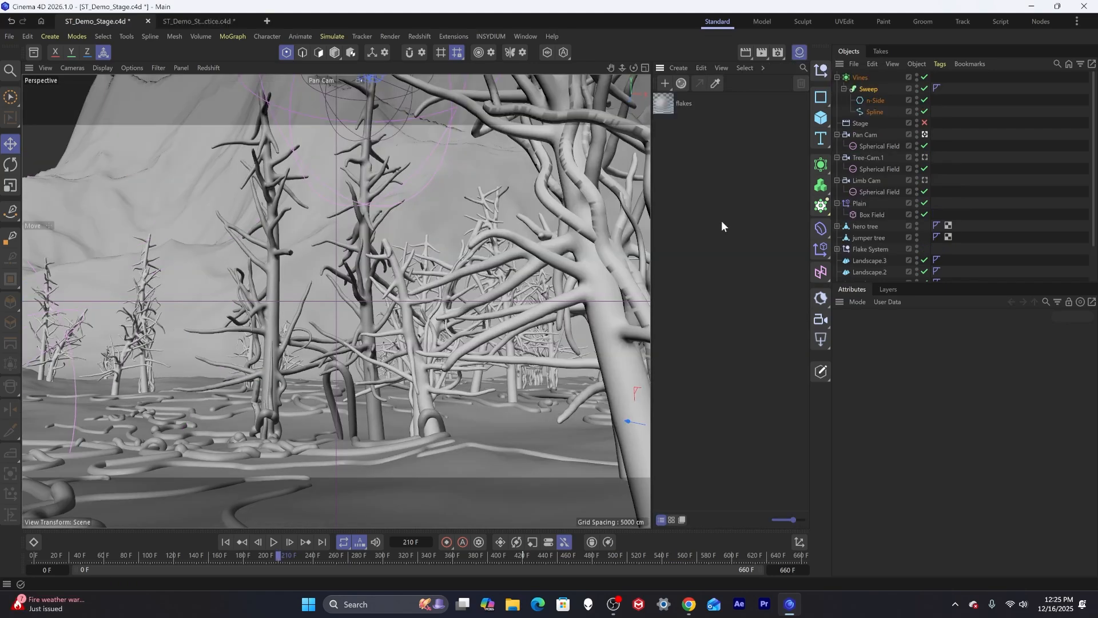
{"action": "double_click", "coordinate": [724, 173]}
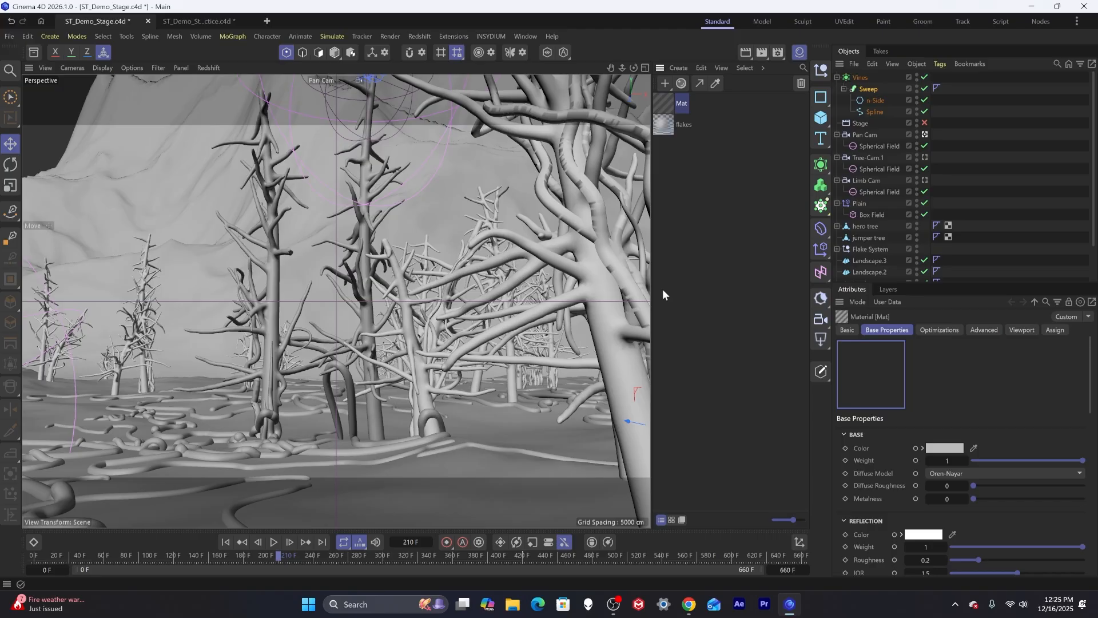
{"action": "double_click", "coordinate": [665, 104]}
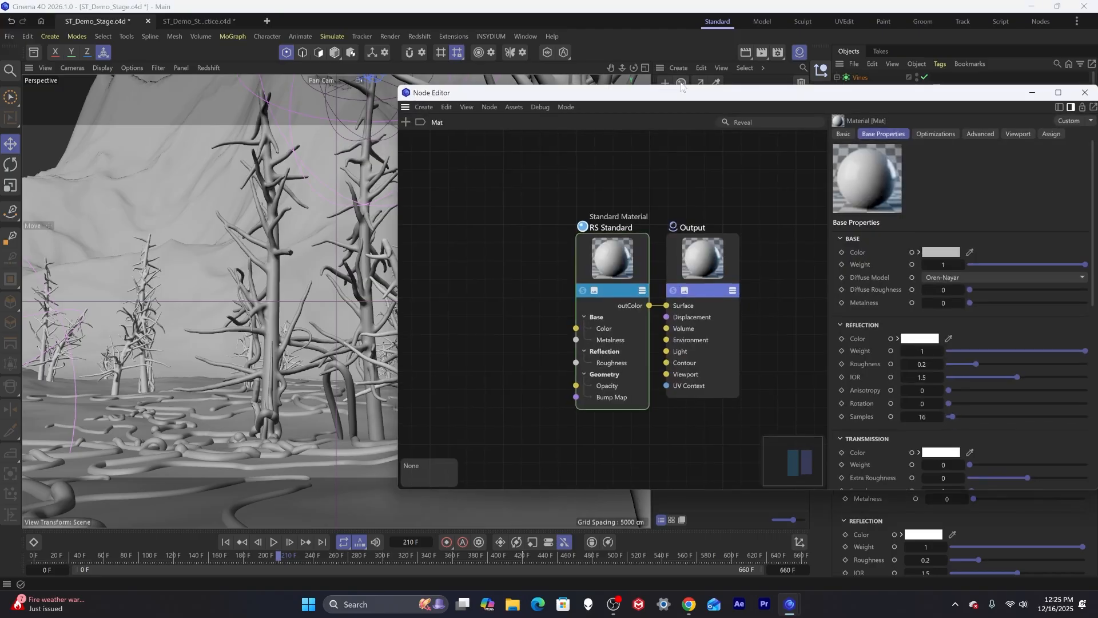
{"action": "left_click_drag", "start_coordinate": [700, 95], "coordinate": [407, 118]}
Add a Maxon Noise node to the material's node graph.
{"action": "double_click", "coordinate": [160, 251]}
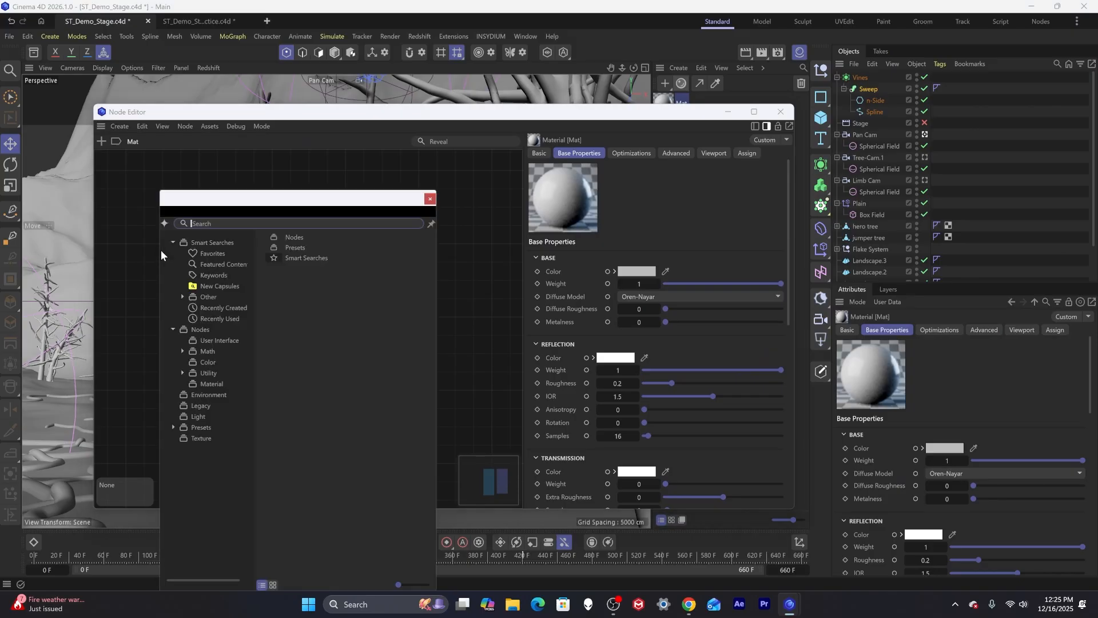
{"action": "type", "text": "maxon"}
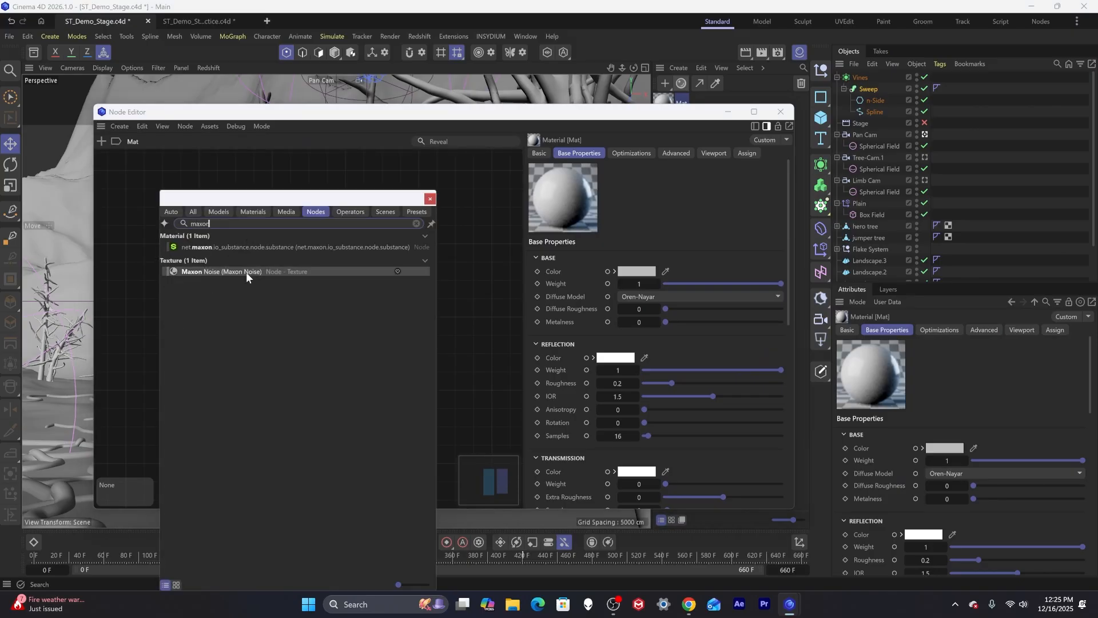
{"action": "left_click_drag", "start_coordinate": [246, 273], "coordinate": [190, 239]}
{"action": "left_click", "coordinate": [430, 200]}
{"action": "left_click", "coordinate": [195, 304]}
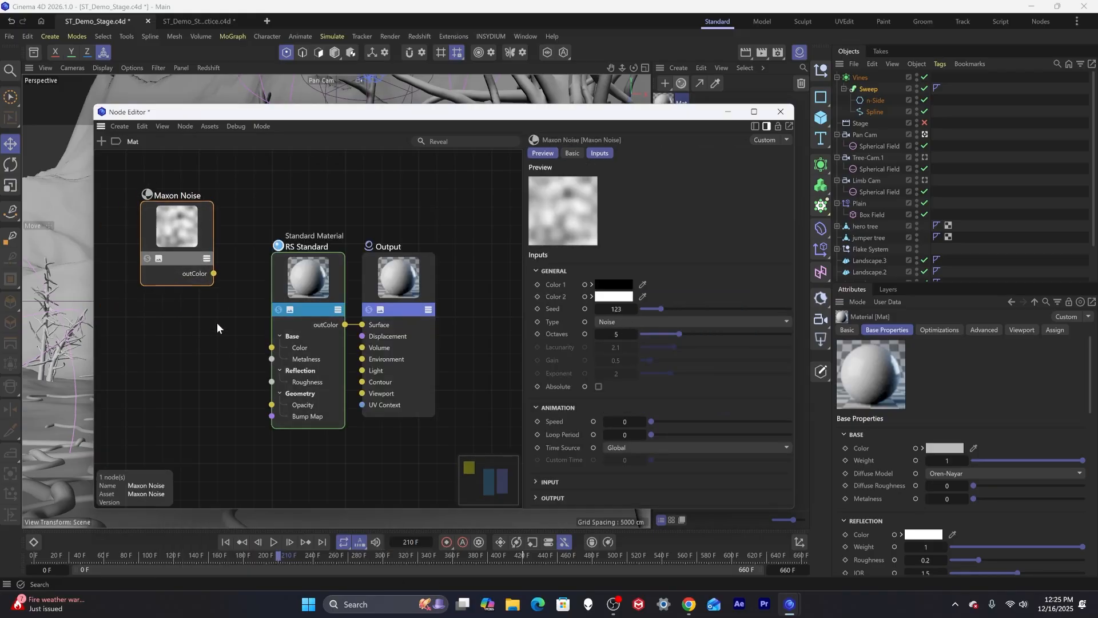
Connect the Maxon Noise output to the RS Standard's Color and Roughness inputs.
{"action": "left_click_drag", "start_coordinate": [214, 274], "coordinate": [272, 347]}
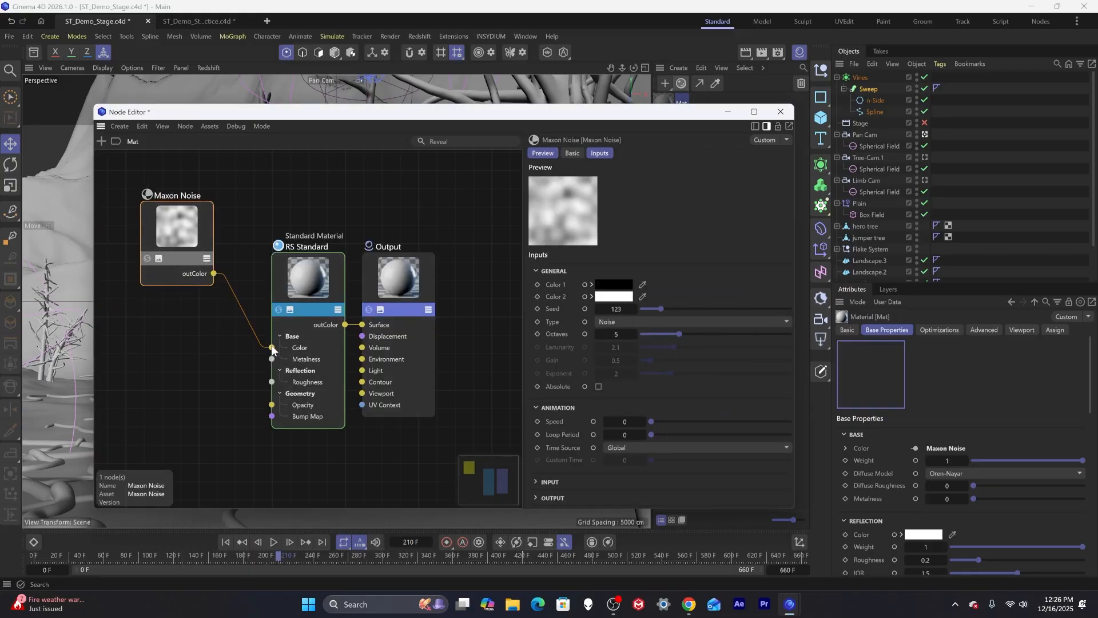
{"action": "left_click_drag", "start_coordinate": [214, 274], "coordinate": [271, 382]}
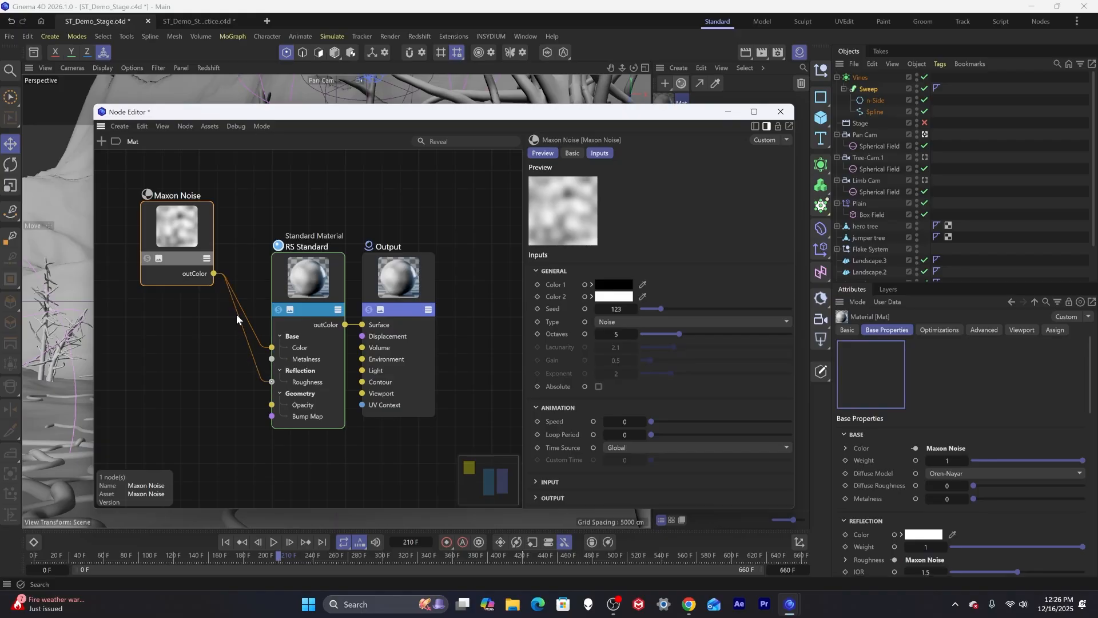
{"action": "mouse_move", "coordinate": [215, 272]}
{"action": "left_mouse_down"}
{"action": "mouse_move", "coordinate": [223, 350]}
{"action": "mouse_move", "coordinate": [378, 329]}
{"action": "mouse_move", "coordinate": [272, 369]}
{"action": "mouse_move", "coordinate": [199, 320]}
{"action": "mouse_move", "coordinate": [216, 282]}
{"action": "left_mouse_up"}
{"action": "right_click", "coordinate": [218, 289]}
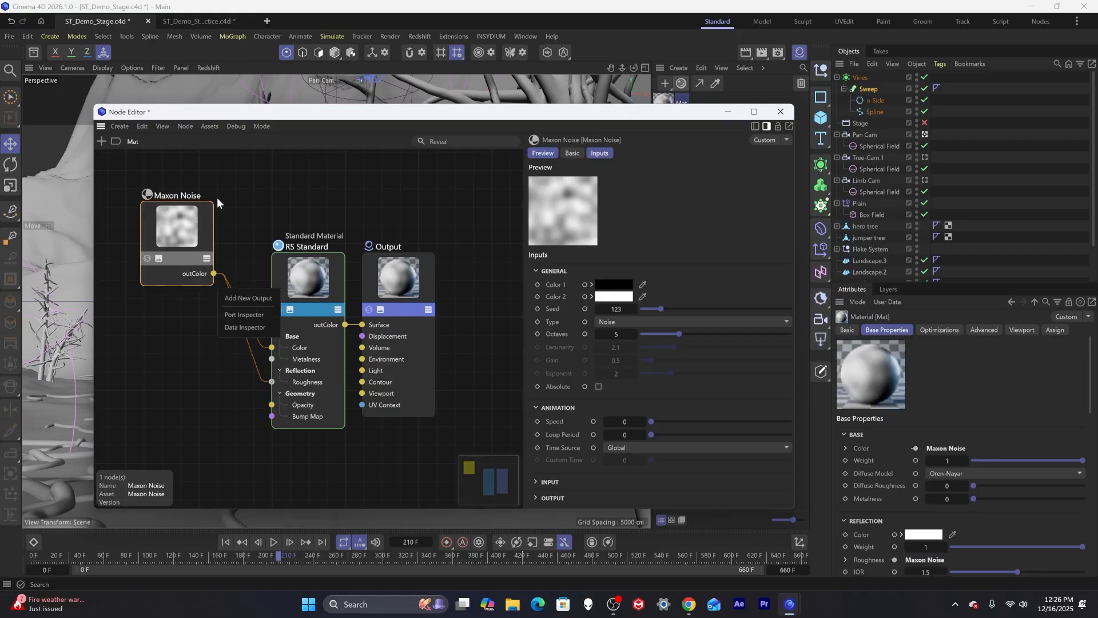
{"action": "left_click", "coordinate": [201, 337]}
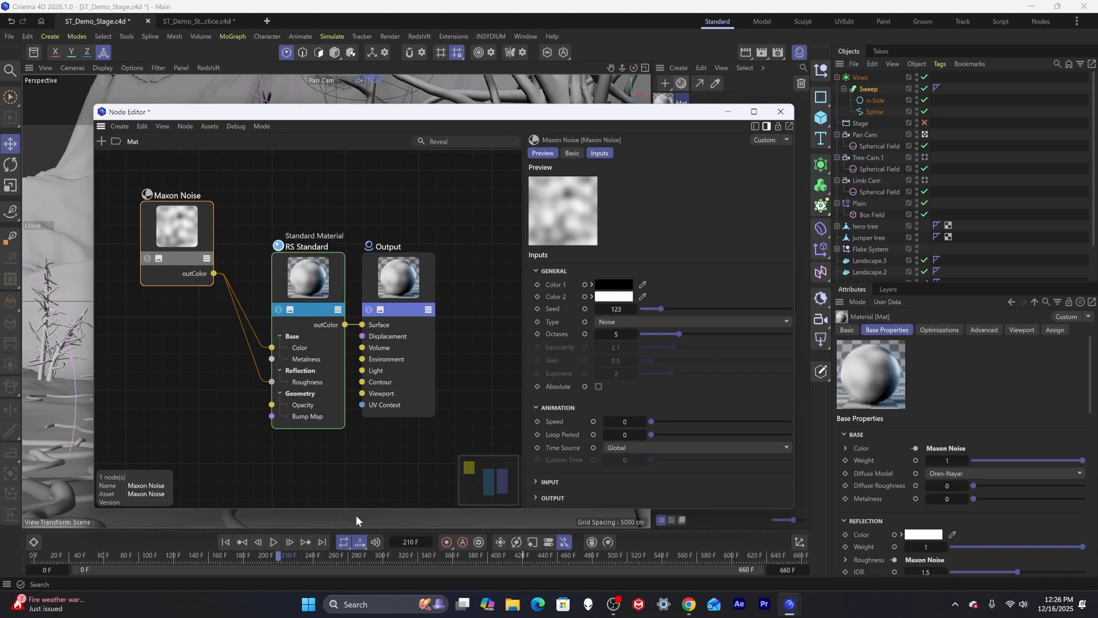
Add a Displacement node to the material's node graph.
{"action": "double_click", "coordinate": [330, 486]}
{"action": "type", "text": "displace"}
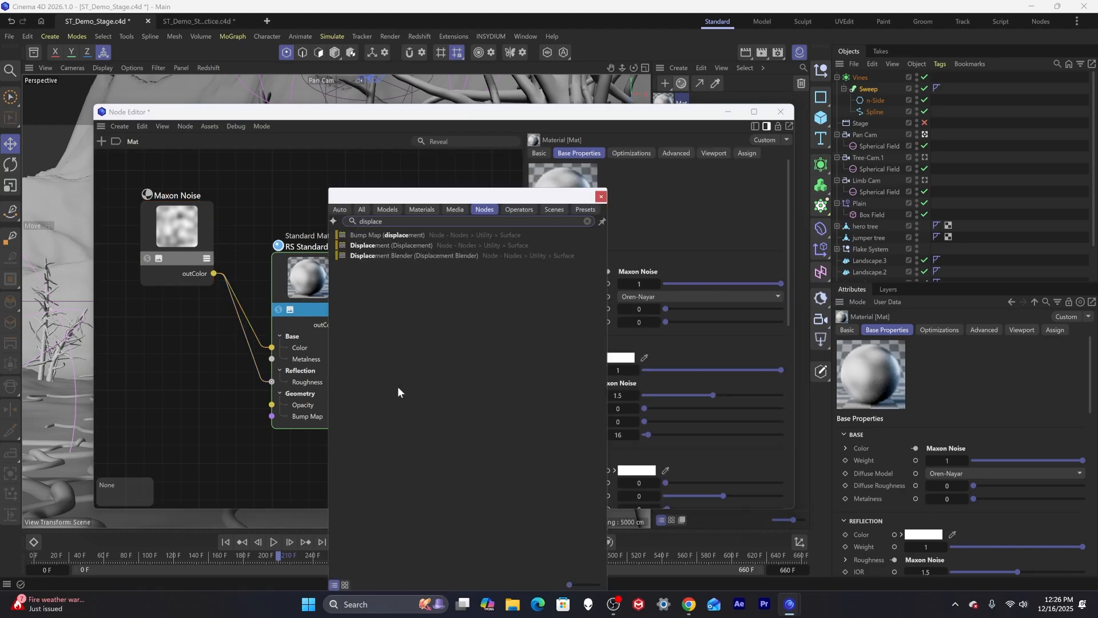
{"action": "left_click", "coordinate": [406, 246]}
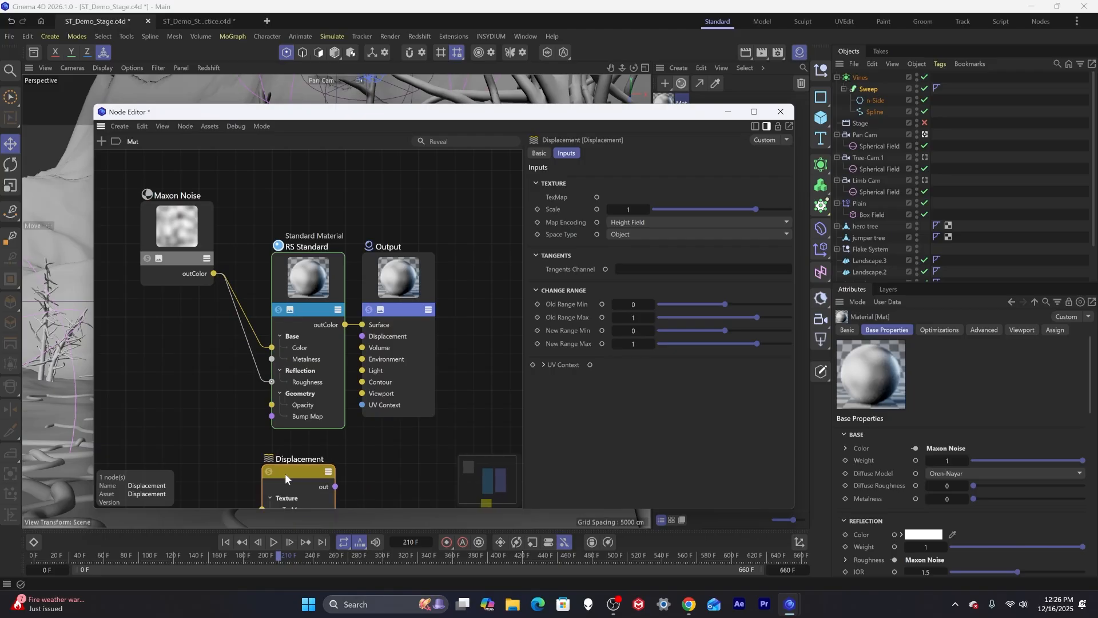
Feed the Maxon Noise into the Displacement's TexMap and connect its output to the Output's Displacement.
{"action": "left_click_drag", "start_coordinate": [213, 276], "coordinate": [286, 499]}
{"action": "key", "text": "Escape"}
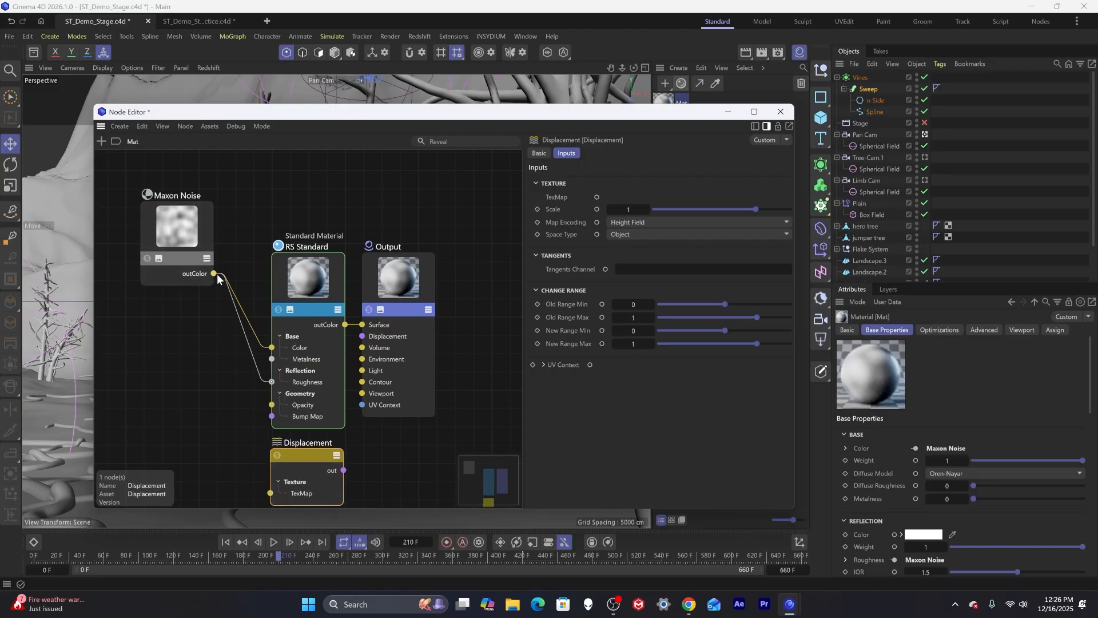
{"action": "left_click_drag", "start_coordinate": [215, 273], "coordinate": [270, 492]}
{"action": "left_click_drag", "start_coordinate": [343, 469], "coordinate": [369, 335]}
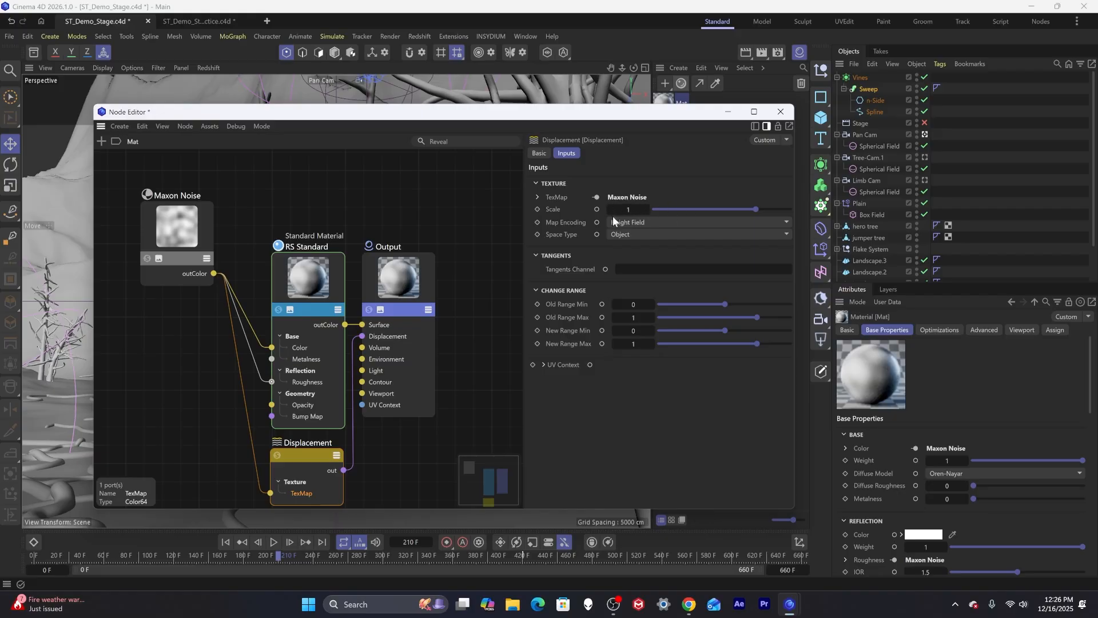
Select the Sweep and open the Redshift RenderView to preview the scene.
{"action": "left_click_drag", "start_coordinate": [414, 118], "coordinate": [384, 195]}
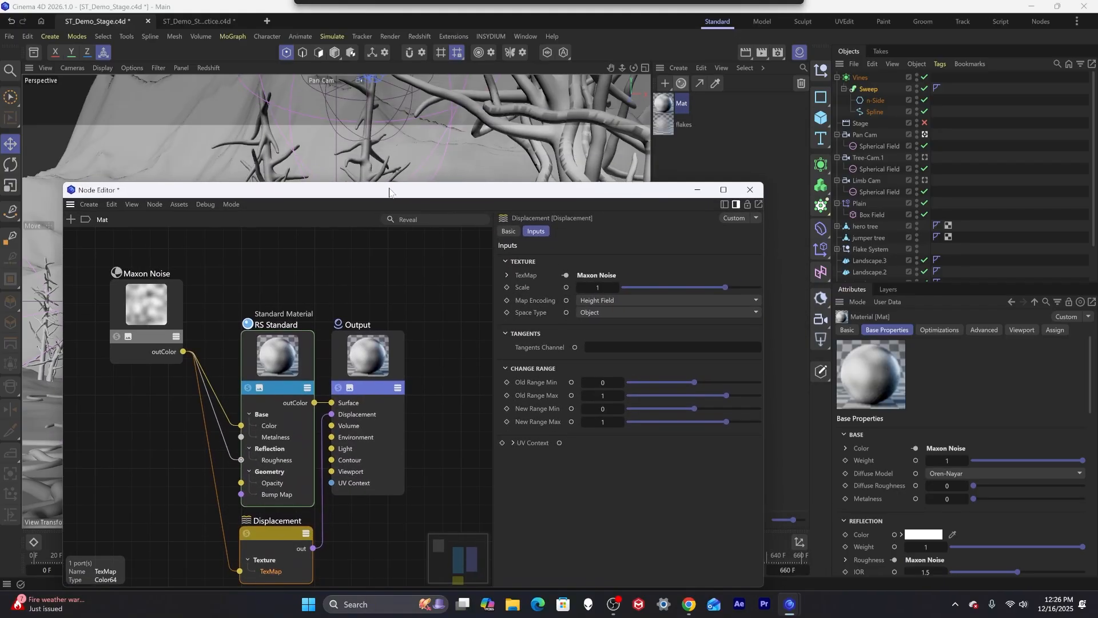
{"action": "left_click", "coordinate": [867, 90]}
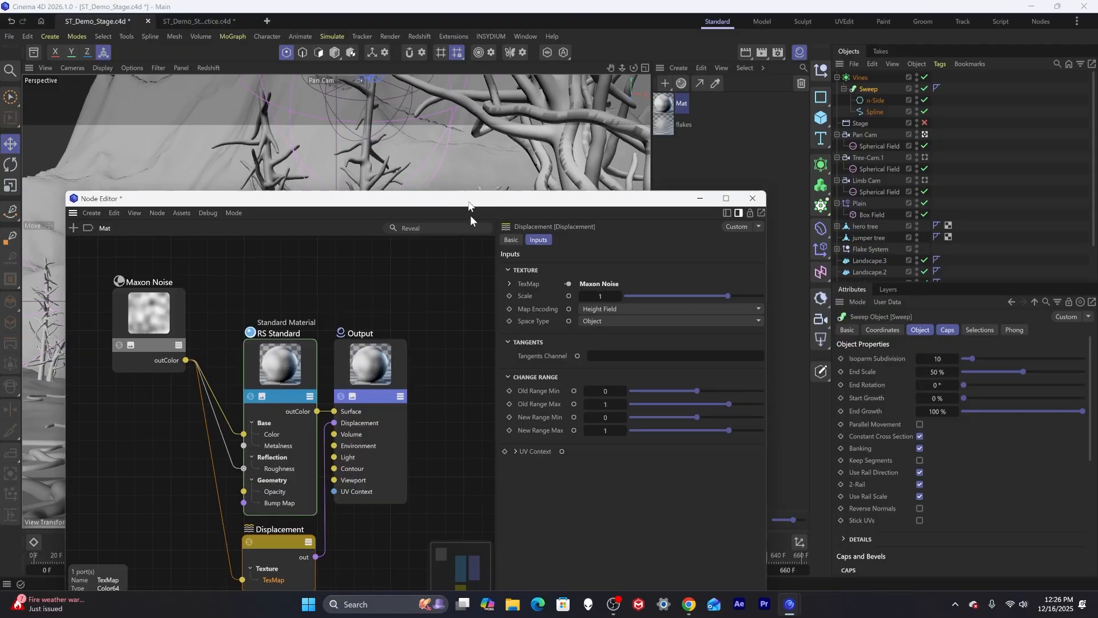
{"action": "left_click_drag", "start_coordinate": [470, 196], "coordinate": [477, 466]}
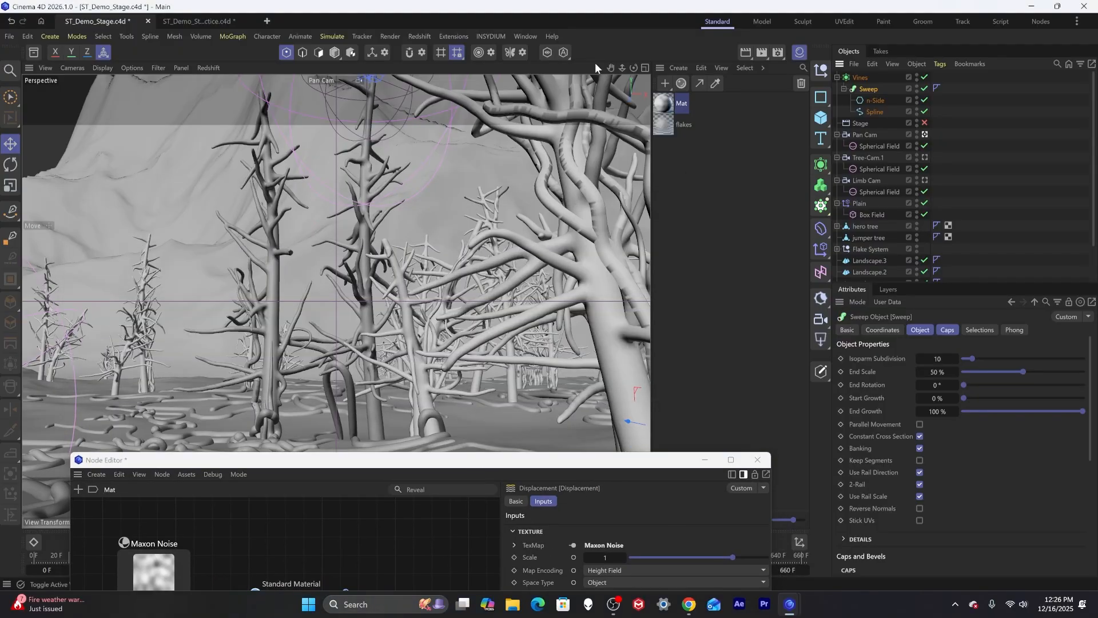
{"action": "left_click", "coordinate": [419, 36]}
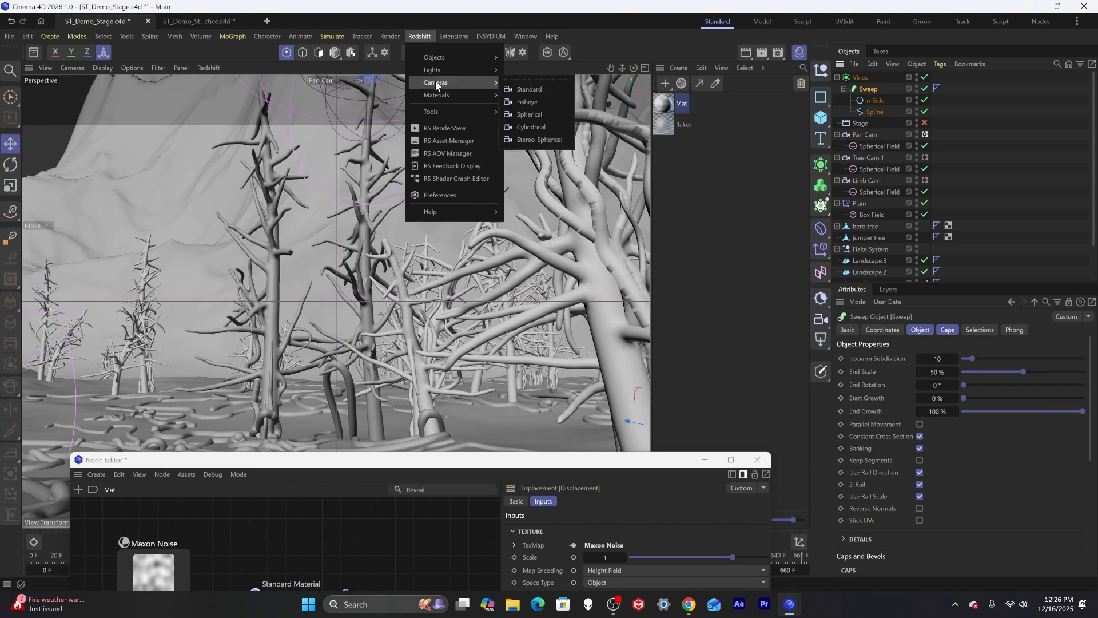
{"action": "left_click", "coordinate": [444, 127]}
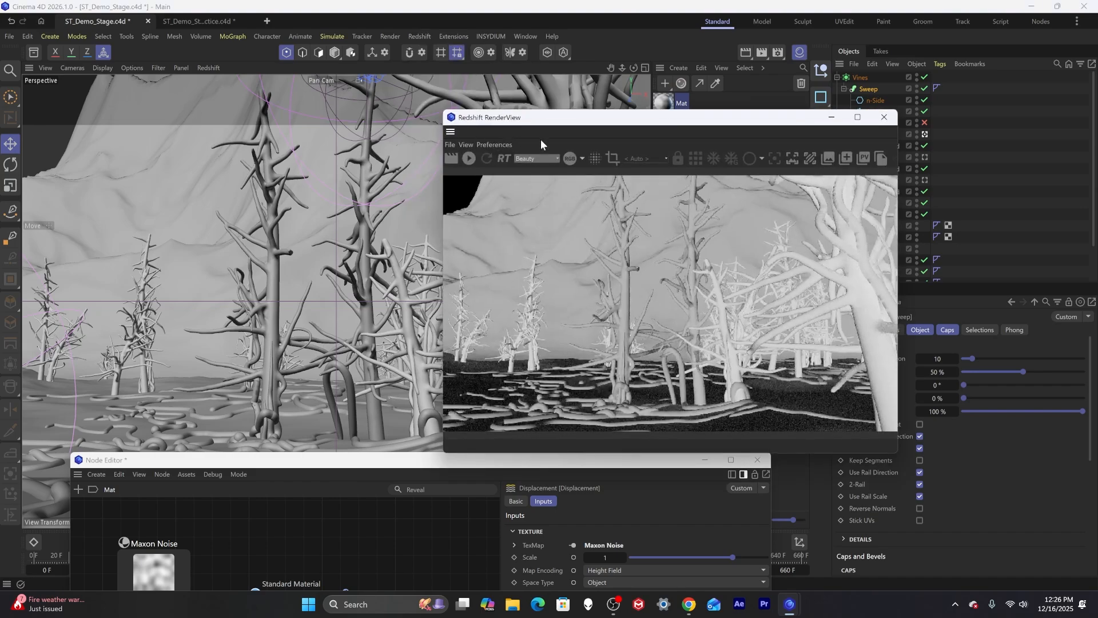
{"action": "left_click_drag", "start_coordinate": [579, 123], "coordinate": [301, 101]}
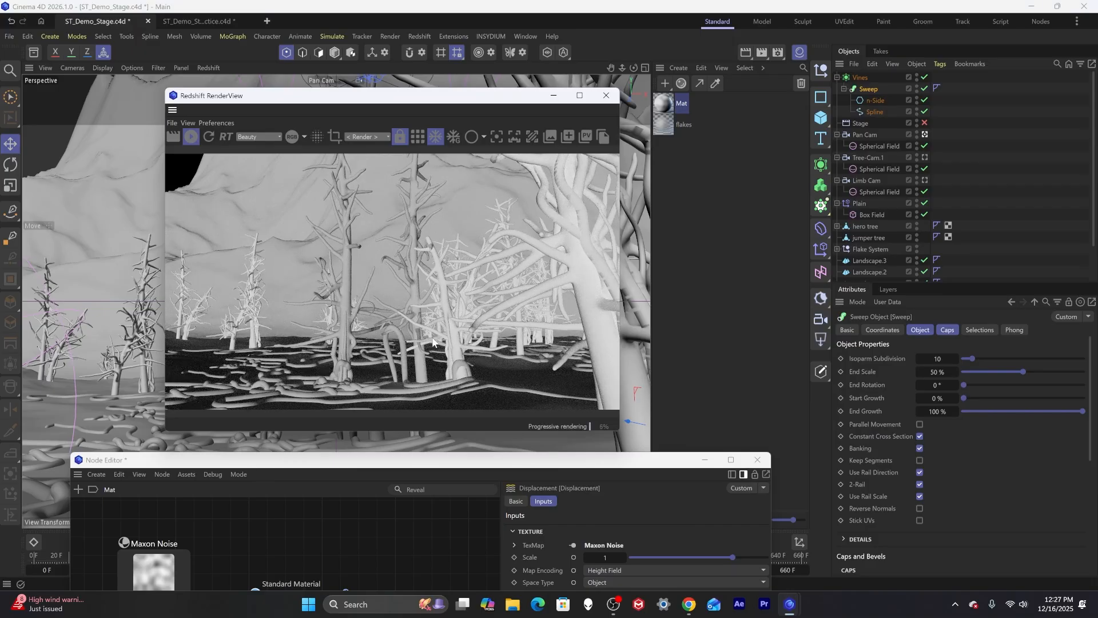
{"action": "left_click_drag", "start_coordinate": [499, 105], "coordinate": [451, 129]}
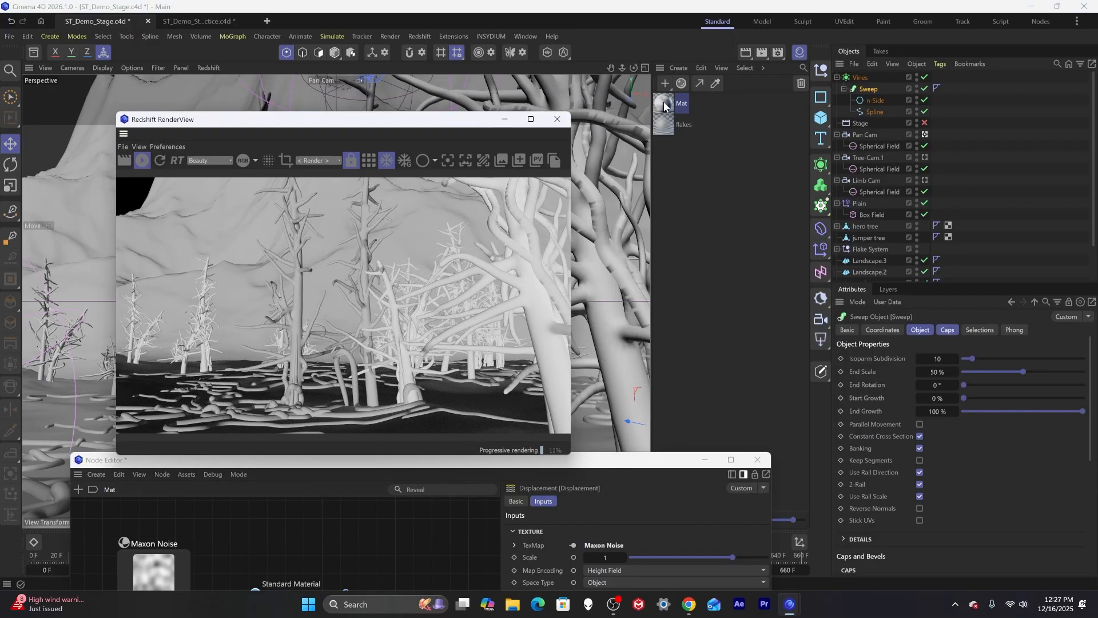
Apply the new material to the Sweep and preview the displaced roots close up in the RenderView.
{"action": "left_click_drag", "start_coordinate": [888, 97], "coordinate": [874, 90]}
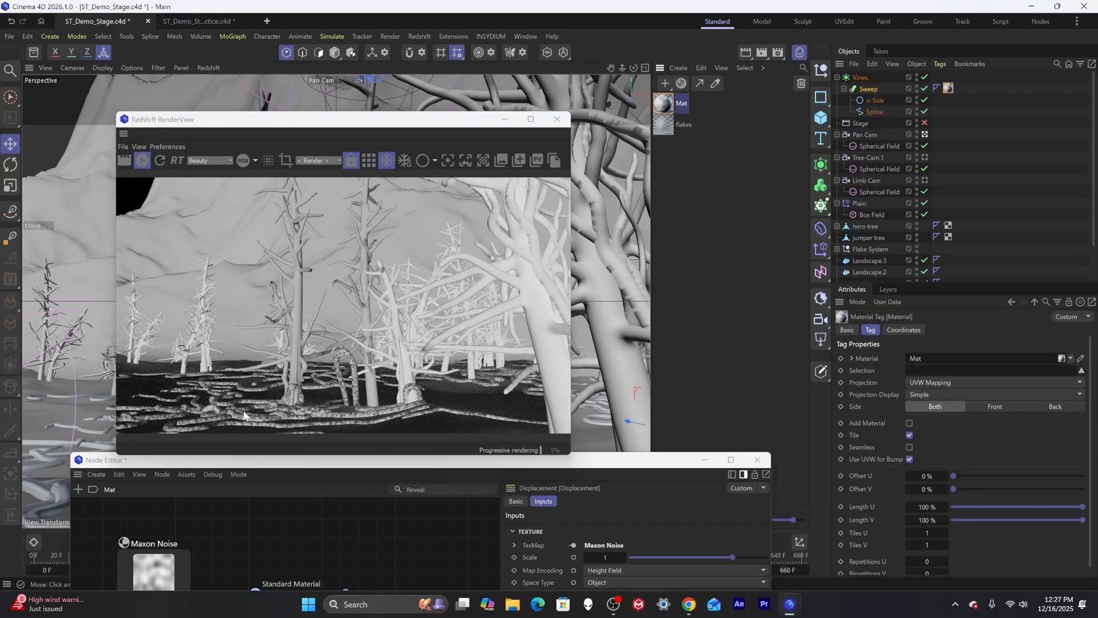
{"action": "mouse_move", "coordinate": [259, 464]}
{"action": "left_mouse_down"}
{"action": "mouse_move", "coordinate": [278, 494]}
{"action": "mouse_move", "coordinate": [277, 454]}
{"action": "left_mouse_up"}
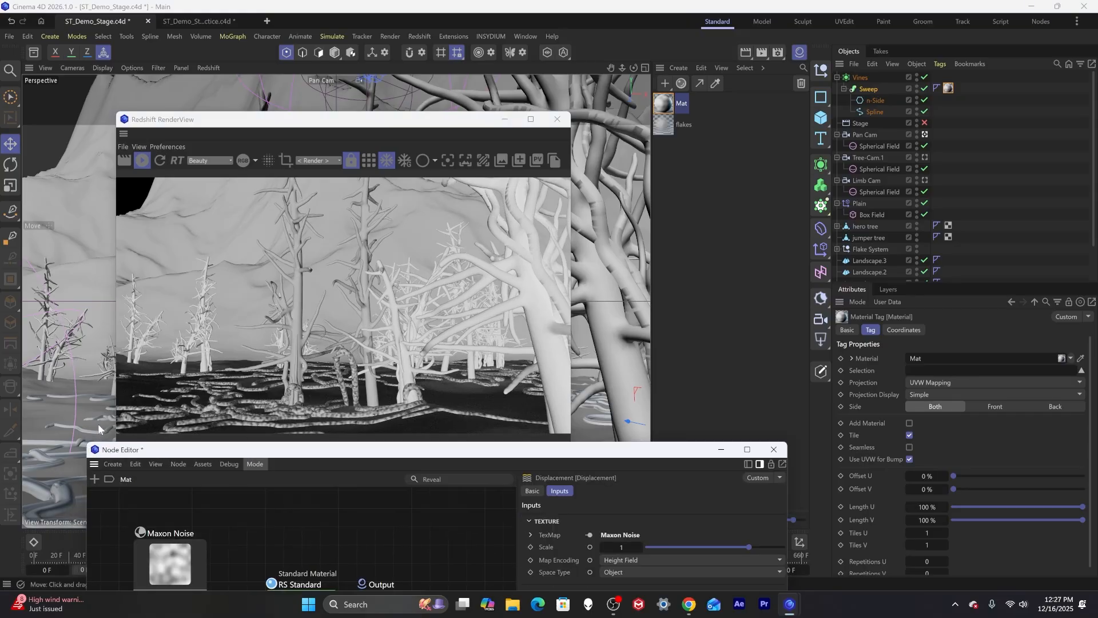
{"action": "mouse_move", "coordinate": [102, 423]}
{"action": "right_mouse_down", "text": "alt"}
{"action": "mouse_move", "coordinate": [191, 400]}
{"action": "mouse_move", "coordinate": [110, 412]}
{"action": "right_mouse_up", "text": "alt"}
{"action": "left_click_drag", "start_coordinate": [110, 412], "coordinate": [105, 435], "text": "alt"}
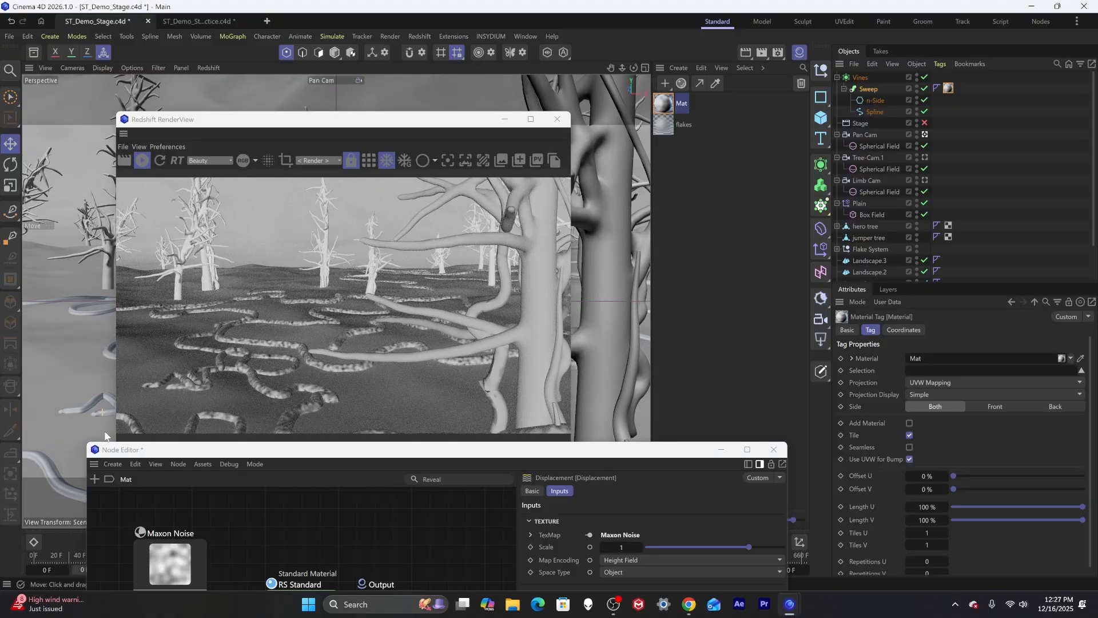
{"action": "middle_click_drag", "start_coordinate": [100, 421], "coordinate": [80, 273], "text": "alt"}
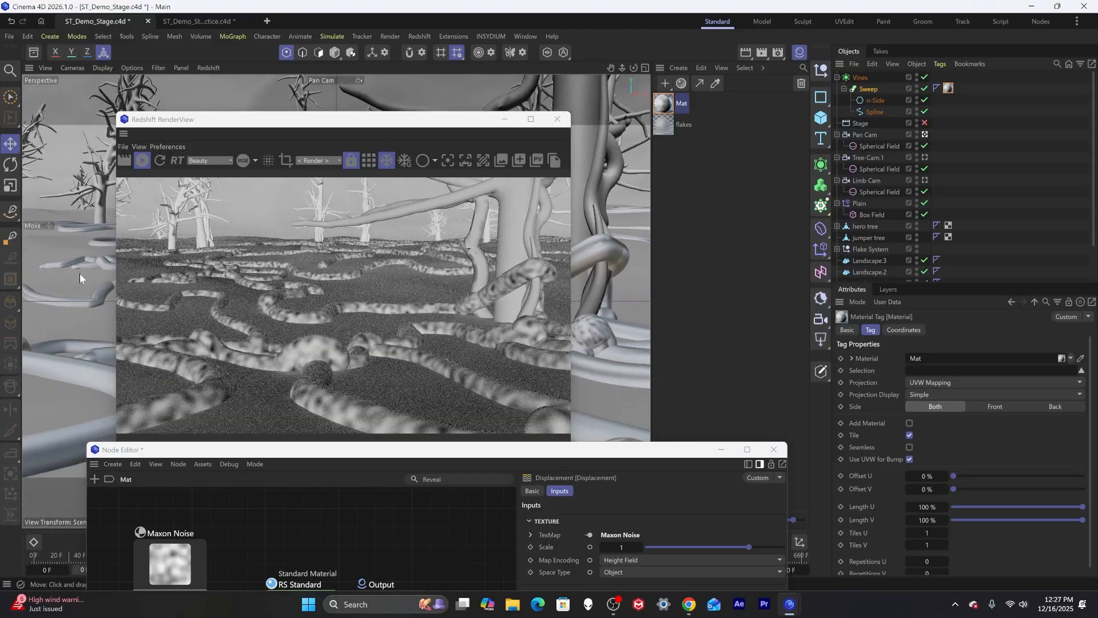
Select the Maxon Noise node and set its noise Type to Buya.
{"action": "left_click_drag", "start_coordinate": [295, 461], "coordinate": [583, 93]}
{"action": "left_click", "coordinate": [450, 207]}
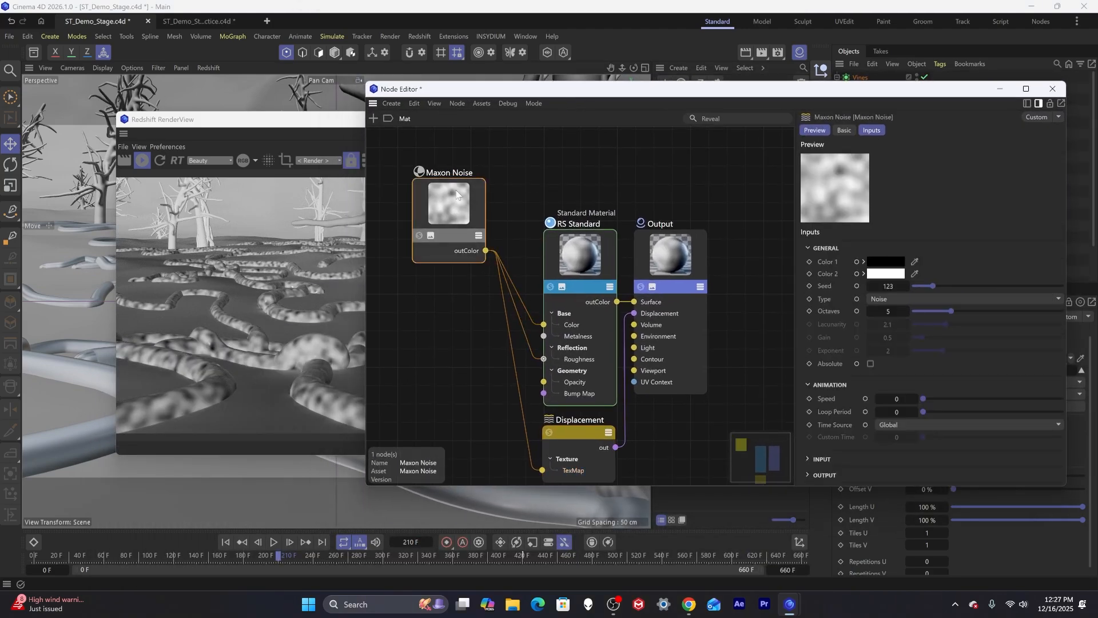
{"action": "left_click", "coordinate": [891, 298]}
{"action": "left_click", "coordinate": [938, 205]}
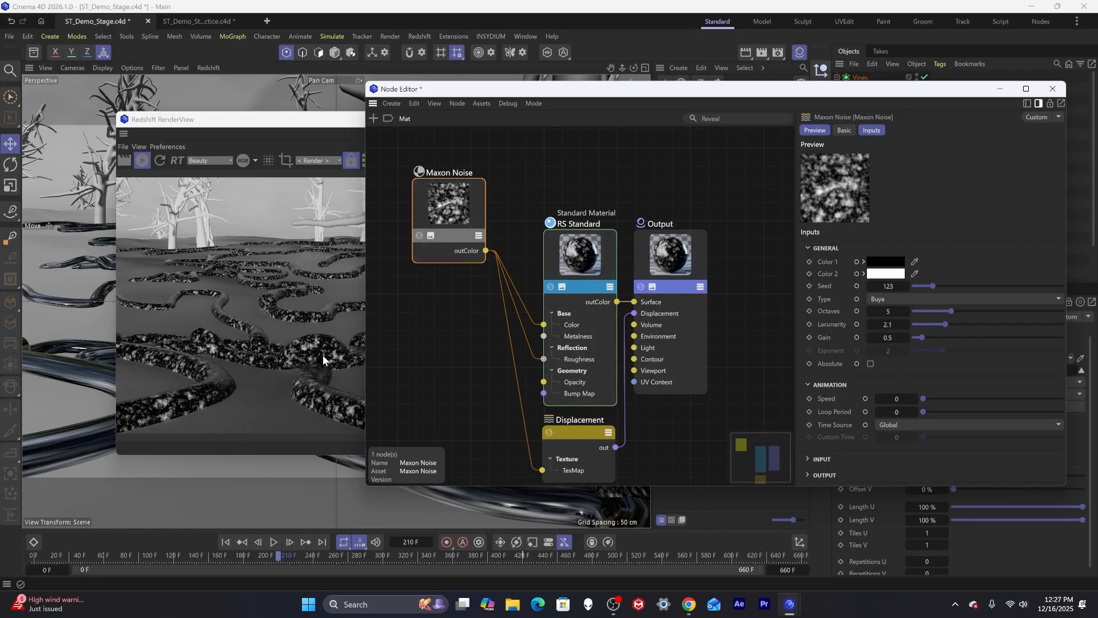
Set the Maxon Noise's Overall Scale to 200.
{"action": "left_click", "coordinate": [822, 459]}
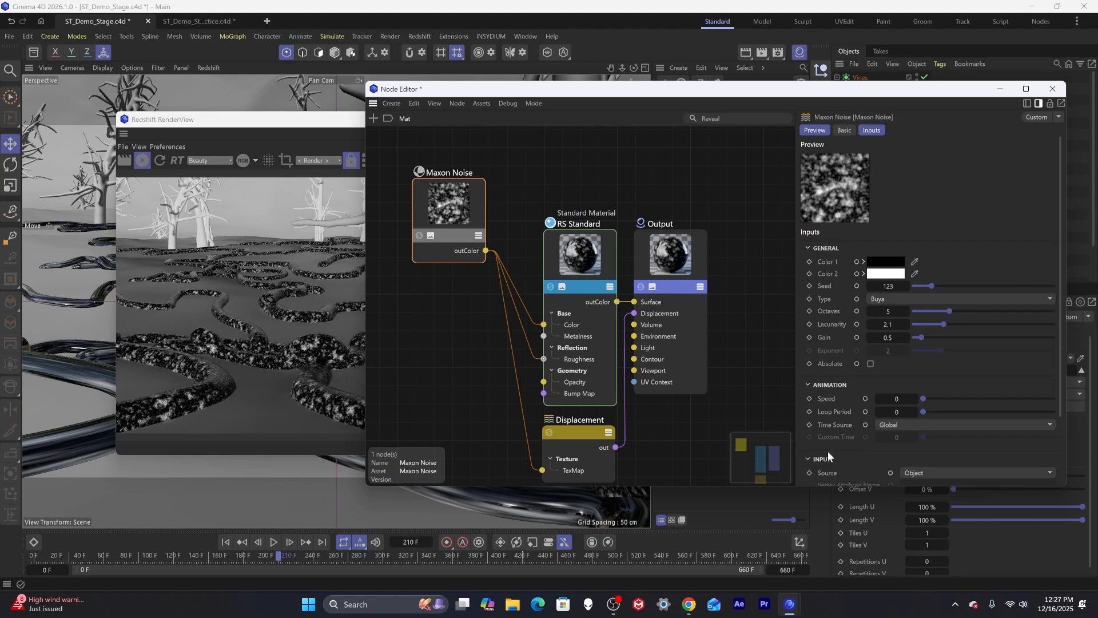
{"action": "scroll", "coordinate": [824, 423], "scroll_direction": "down", "scroll_amount": 3}
{"action": "double_click", "coordinate": [922, 411]}
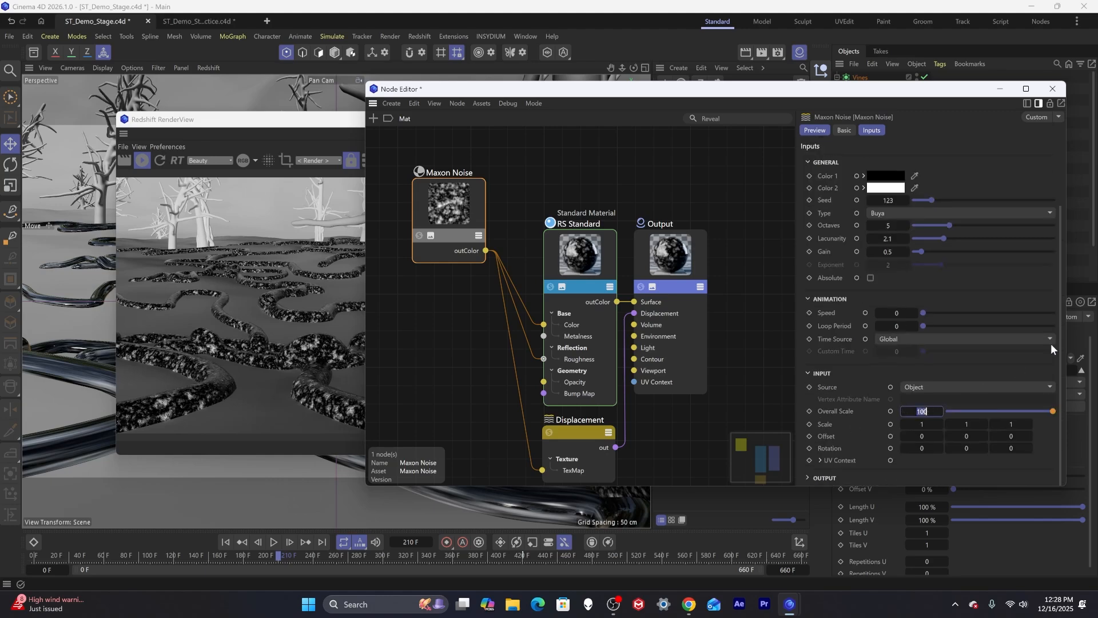
{"action": "type", "text": "200"}
{"action": "key", "text": "Return"}
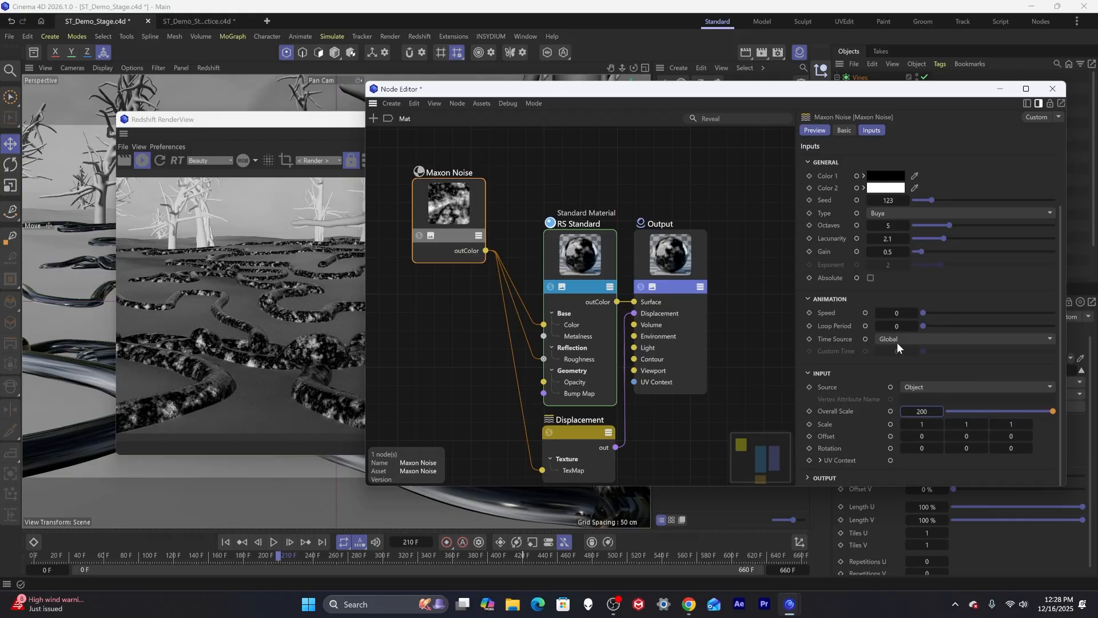
Try Octaves values of 10 and 2 on the noise before setting it back to 5.
{"action": "double_click", "coordinate": [888, 226]}
{"action": "type", "text": "10"}
{"action": "key", "text": "Return"}
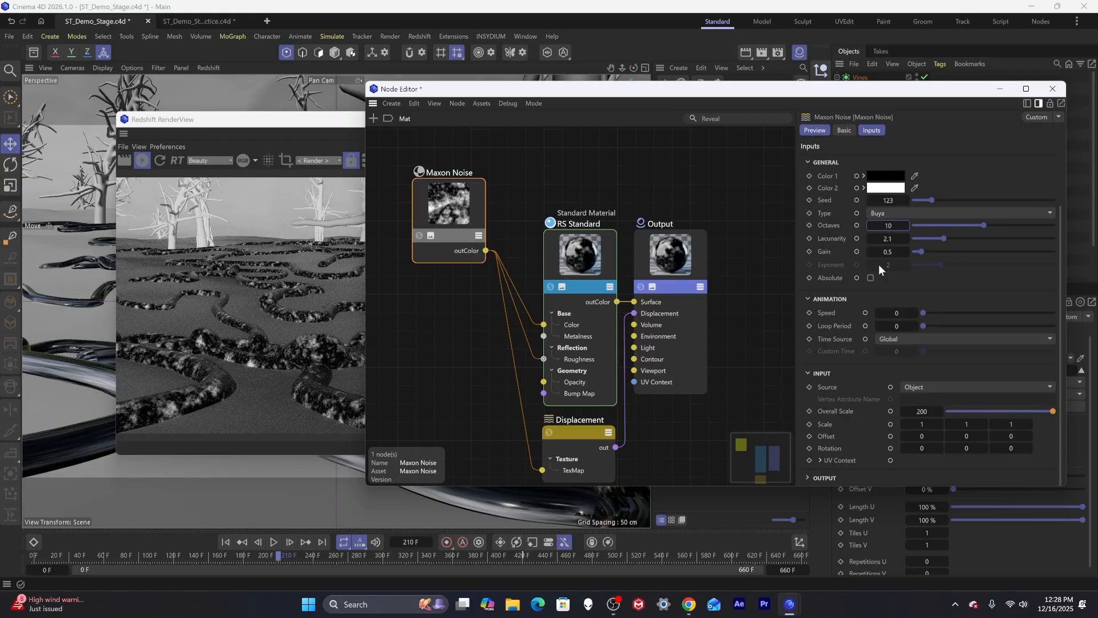
{"action": "double_click", "coordinate": [890, 224]}
{"action": "type", "text": "2"}
{"action": "key", "text": "Return"}
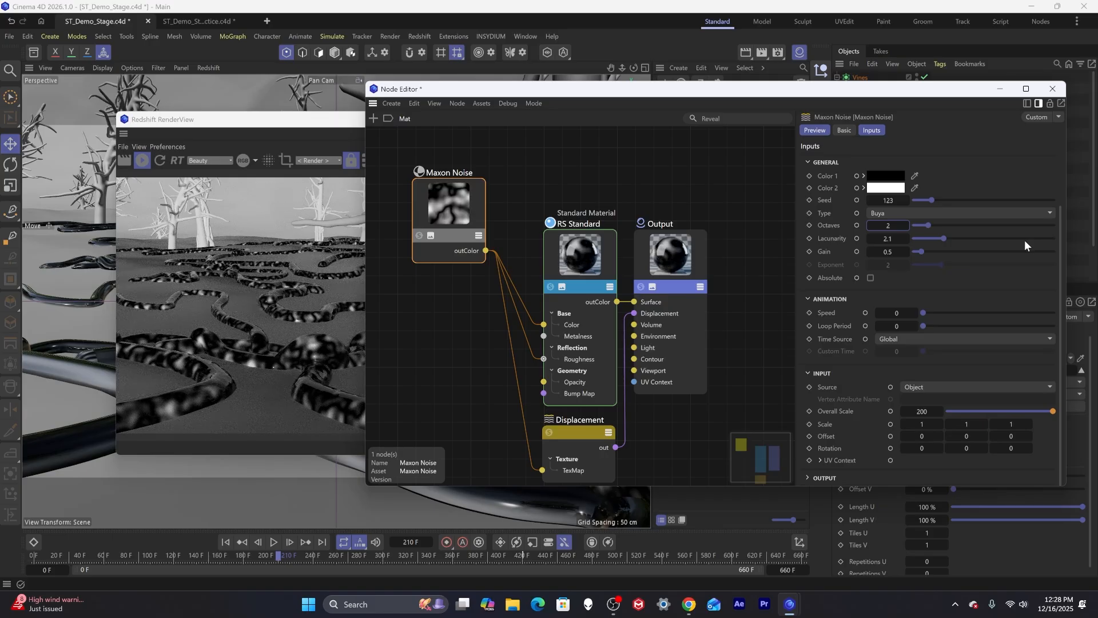
{"action": "type", "text": "5"}
{"action": "key", "text": "Return"}
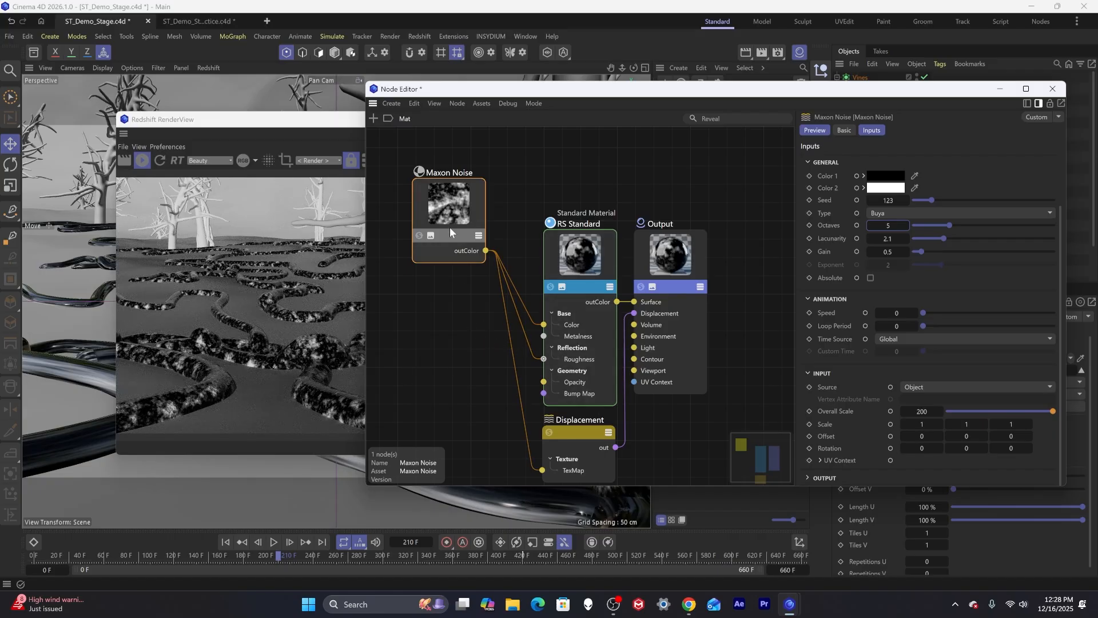
{"action": "left_click_drag", "start_coordinate": [449, 228], "coordinate": [440, 241]}
{"action": "left_click_drag", "start_coordinate": [573, 263], "coordinate": [566, 252]}
{"action": "left_click_drag", "start_coordinate": [687, 95], "coordinate": [383, 420]}
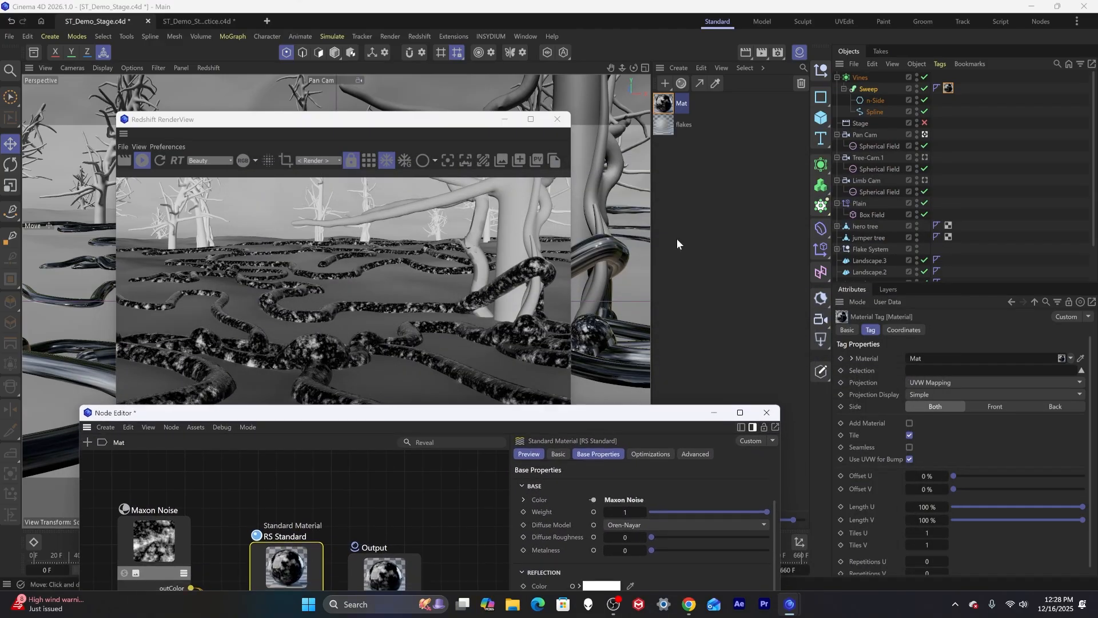
Add a Redshift Object tag to the Sweep and enable its geometry Override and Tessellation.
{"action": "left_click", "coordinate": [868, 88]}
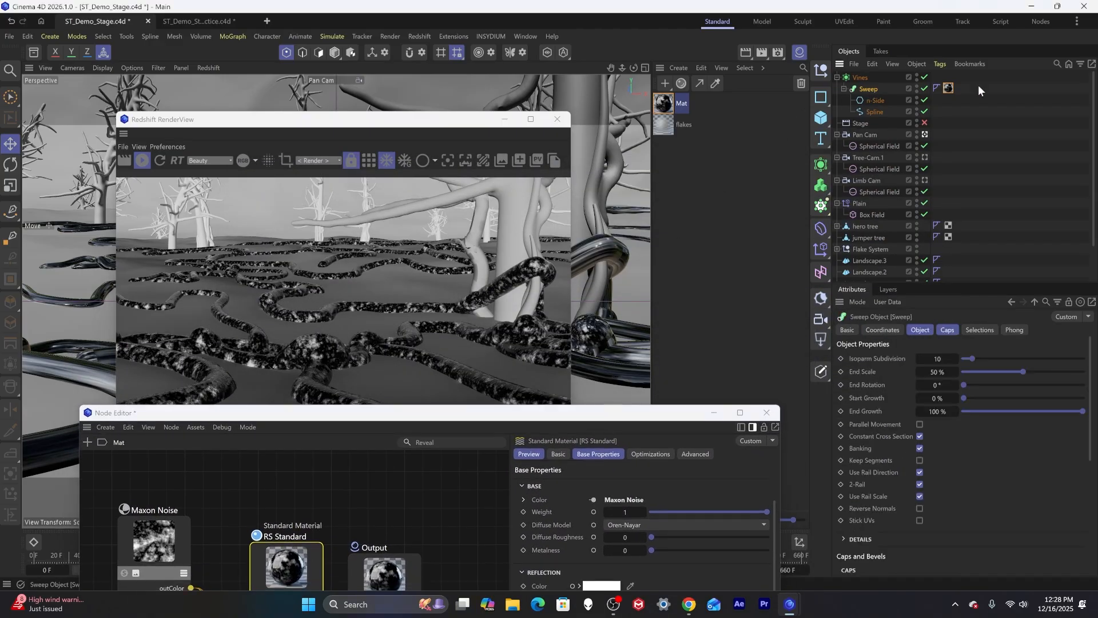
{"action": "left_click", "coordinate": [942, 63]}
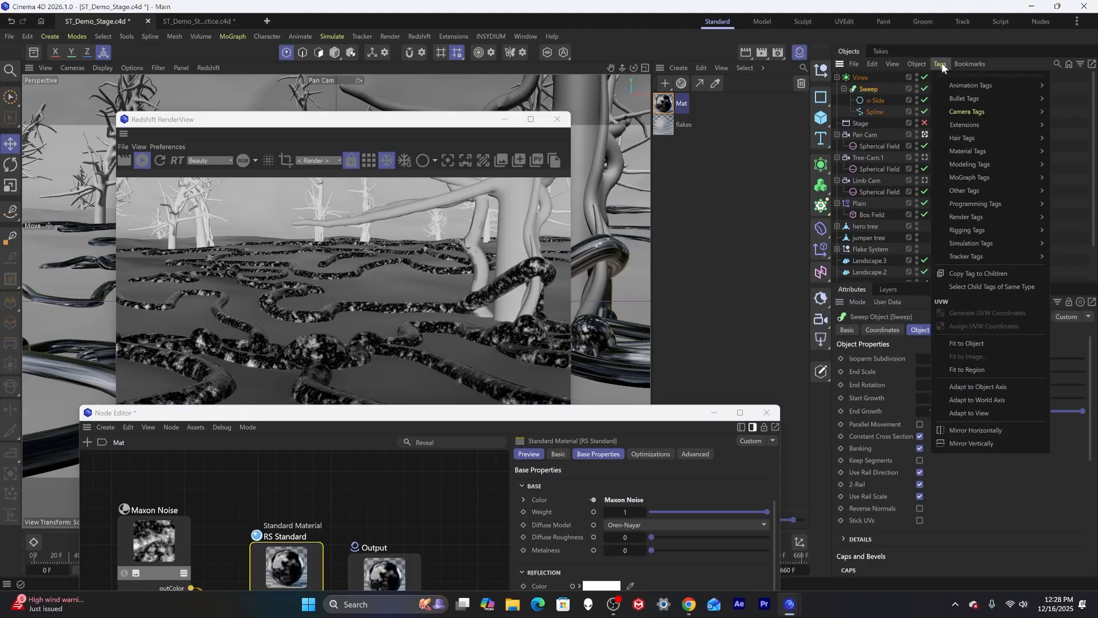
{"action": "mouse_move", "coordinate": [942, 223]}
{"action": "left_click", "coordinate": [894, 260]}
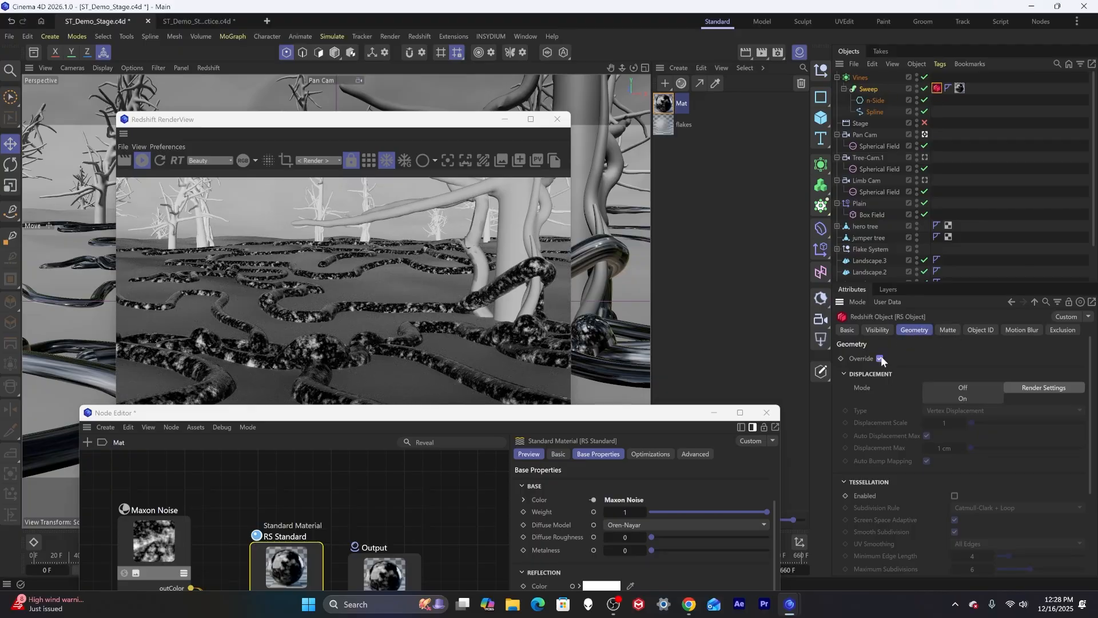
{"action": "left_click", "coordinate": [955, 496]}
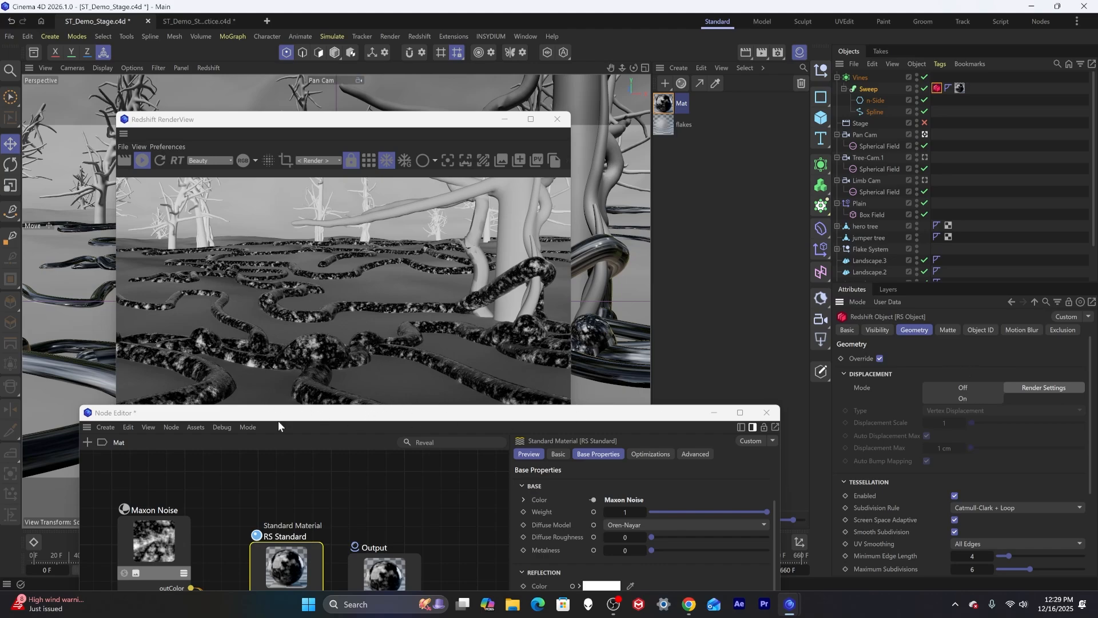
Select the Displacement node and set its Scale to 3.
{"action": "left_click_drag", "start_coordinate": [302, 419], "coordinate": [295, 216]}
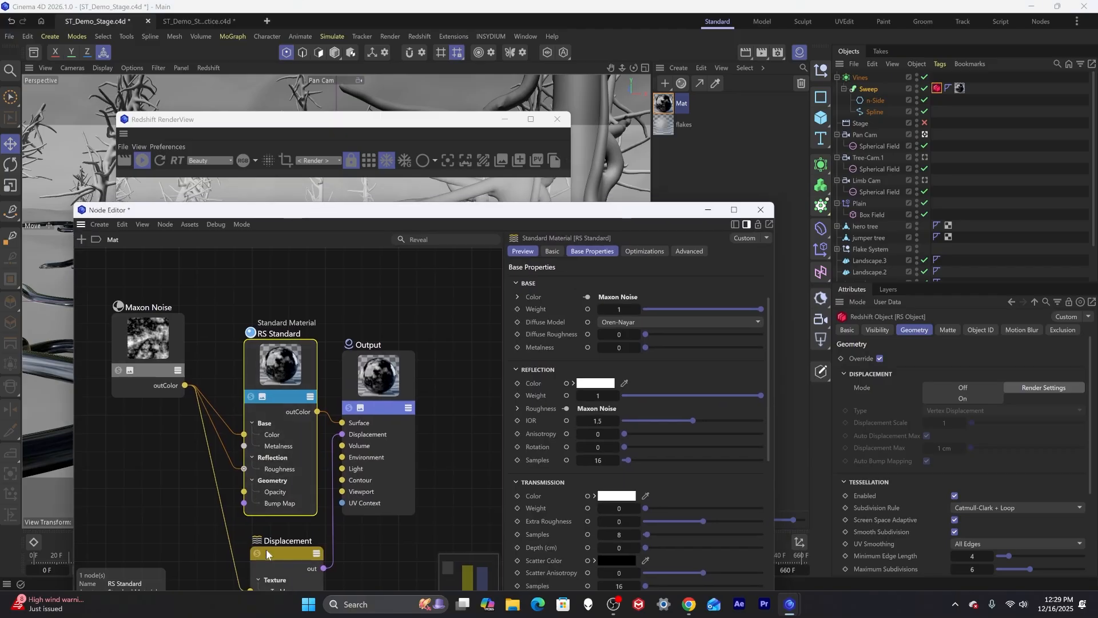
{"action": "left_click", "coordinate": [266, 549]}
{"action": "left_click_drag", "start_coordinate": [599, 214], "coordinate": [564, 424]}
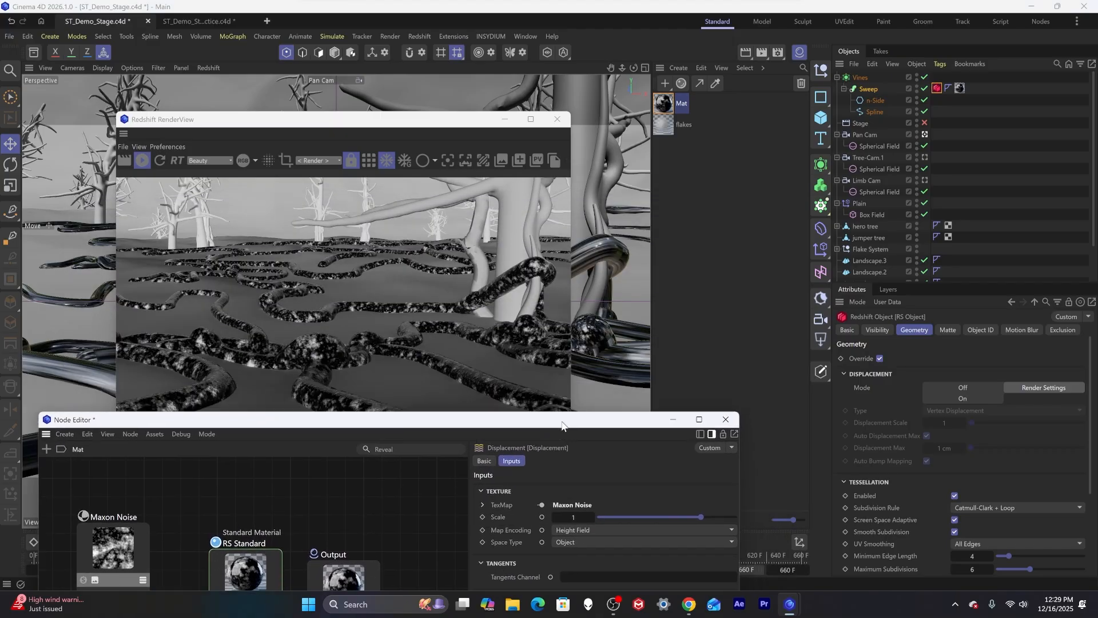
{"action": "left_click_drag", "start_coordinate": [567, 517], "coordinate": [670, 507]}
{"action": "type", "text": "3"}
{"action": "key", "text": "Return"}
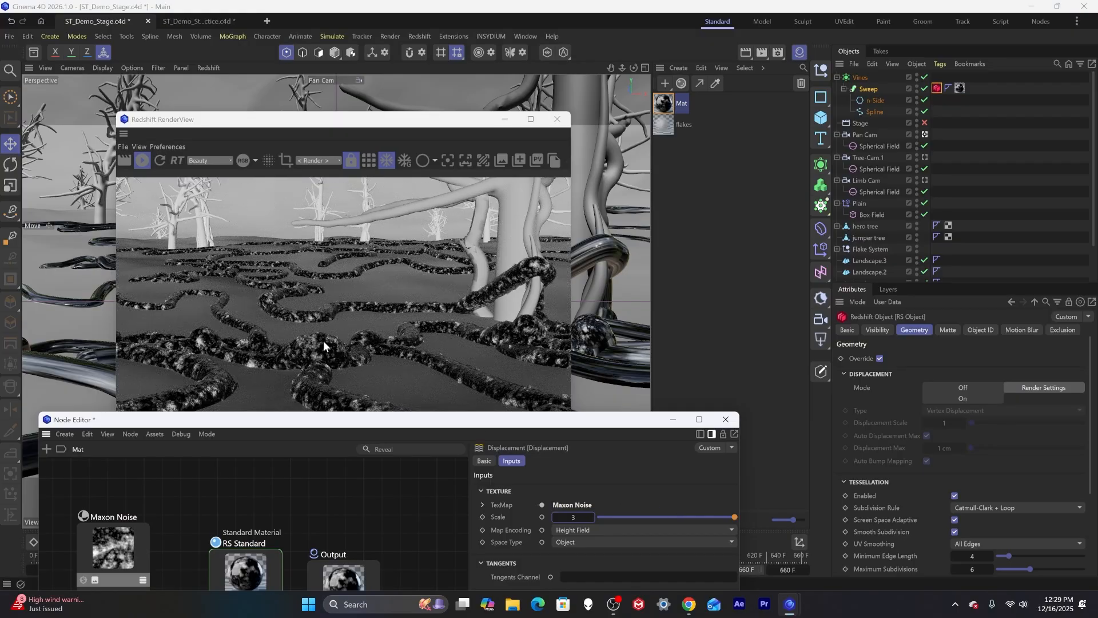
Duplicate the Maxon Noise node and feed the copy into the Displacement's TexMap.
{"action": "left_click_drag", "start_coordinate": [291, 411], "coordinate": [356, 540]}
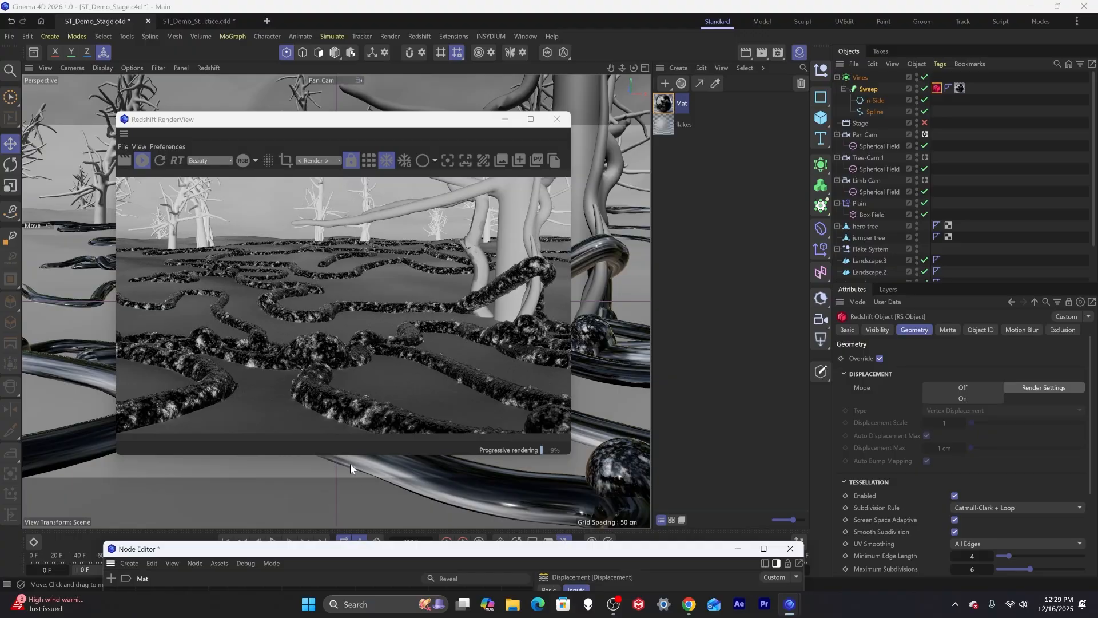
{"action": "right_click_drag", "start_coordinate": [267, 459], "coordinate": [382, 438], "text": "alt"}
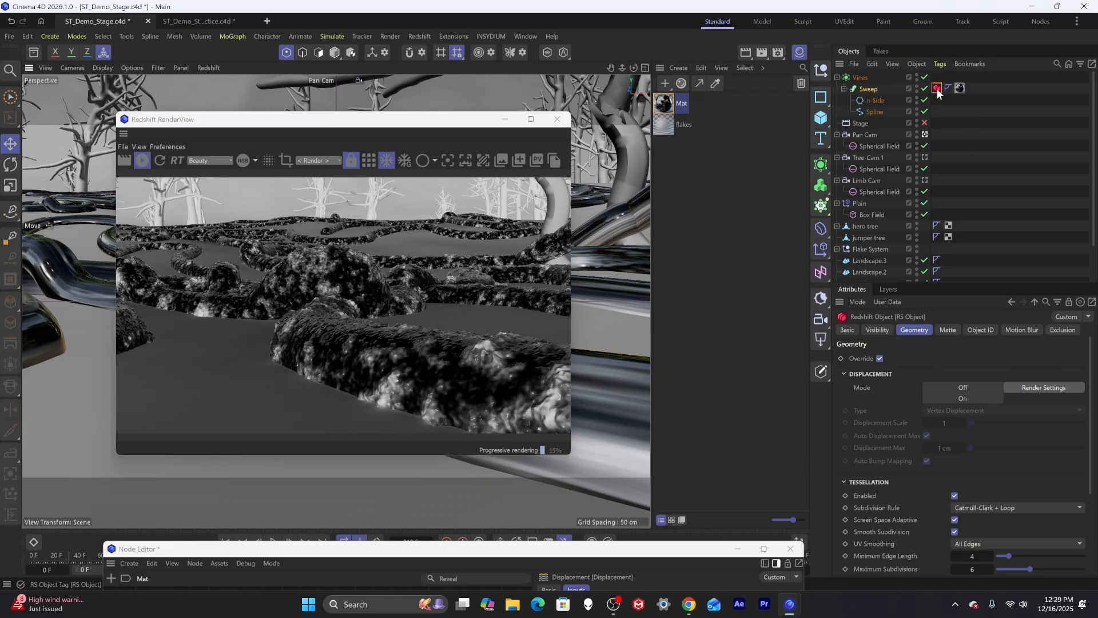
{"action": "left_click_drag", "start_coordinate": [513, 548], "coordinate": [659, 155]}
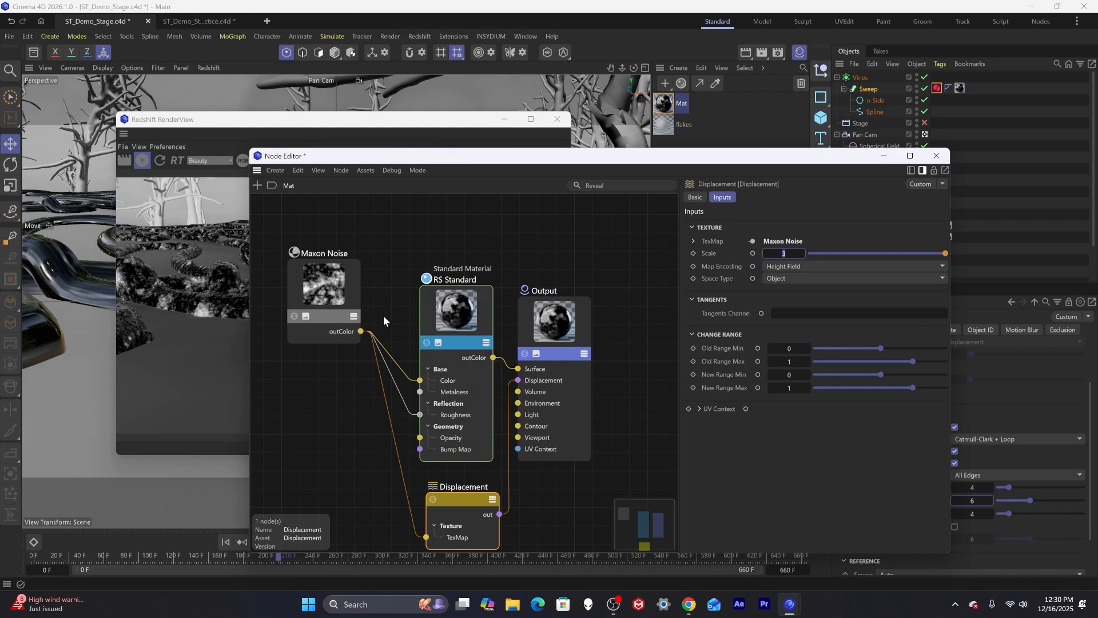
{"action": "left_click", "coordinate": [346, 319]}
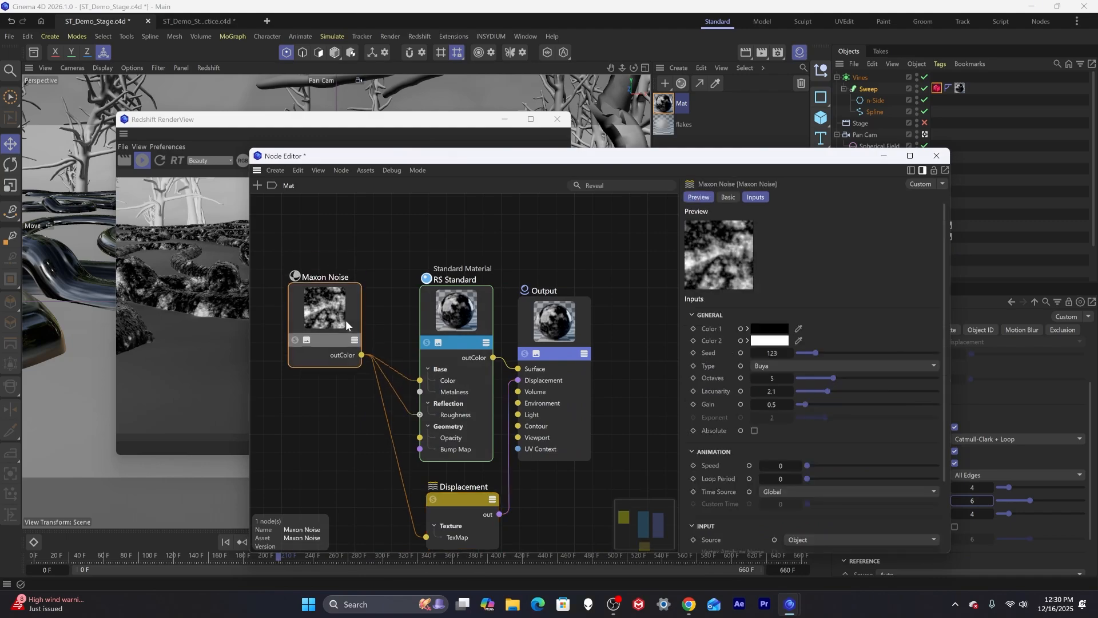
{"action": "left_click_drag", "start_coordinate": [346, 303], "coordinate": [349, 427], "text": "ctrl"}
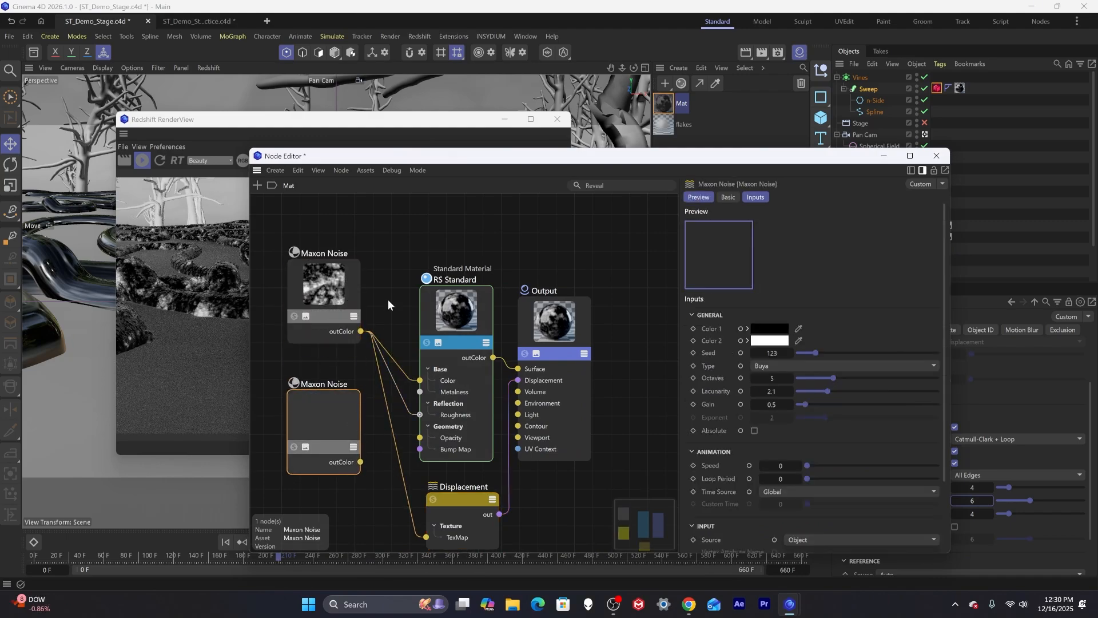
{"action": "left_click_drag", "start_coordinate": [455, 157], "coordinate": [722, 95]}
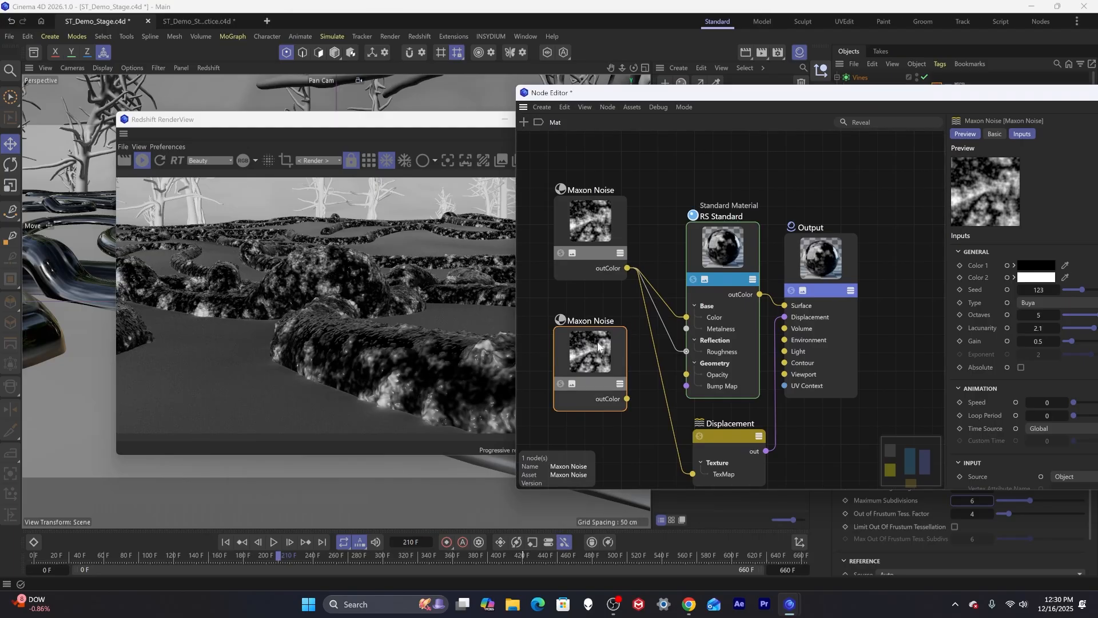
{"action": "left_click_drag", "start_coordinate": [627, 398], "coordinate": [693, 474]}
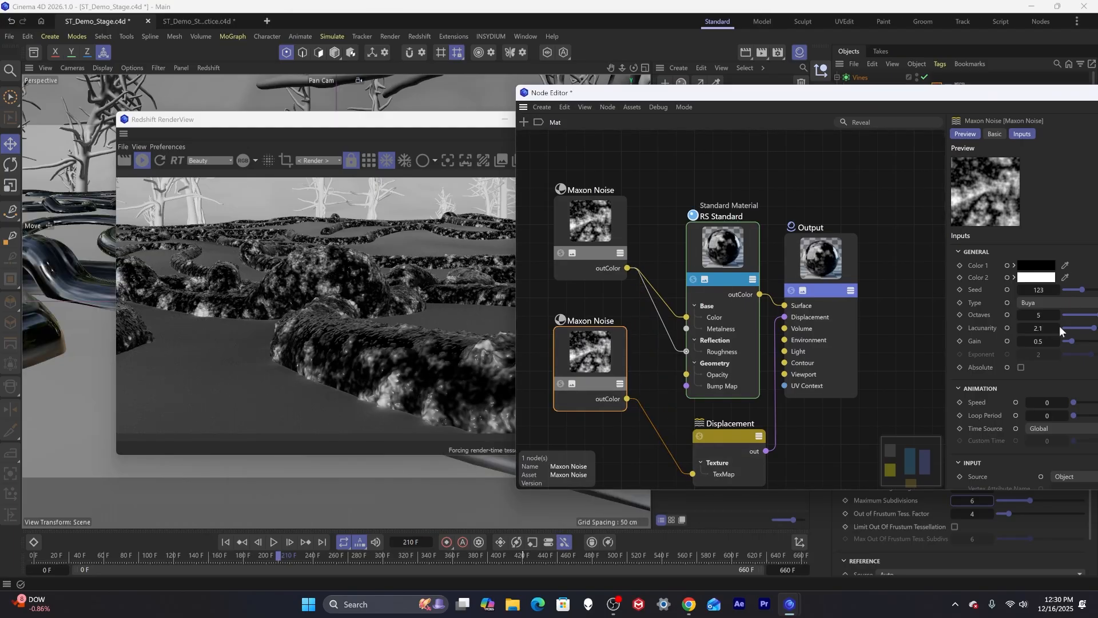
Set the new noise's Octaves to 3 and the Displacement's Scale to 4.
{"action": "left_click", "coordinate": [1040, 316]}
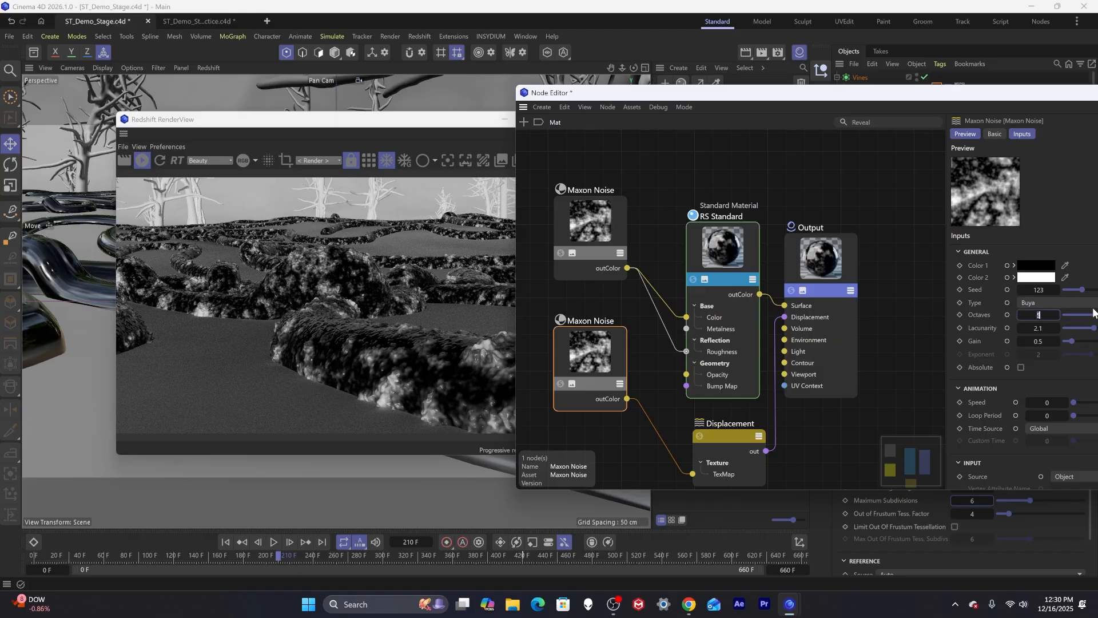
{"action": "key", "text": "Return"}
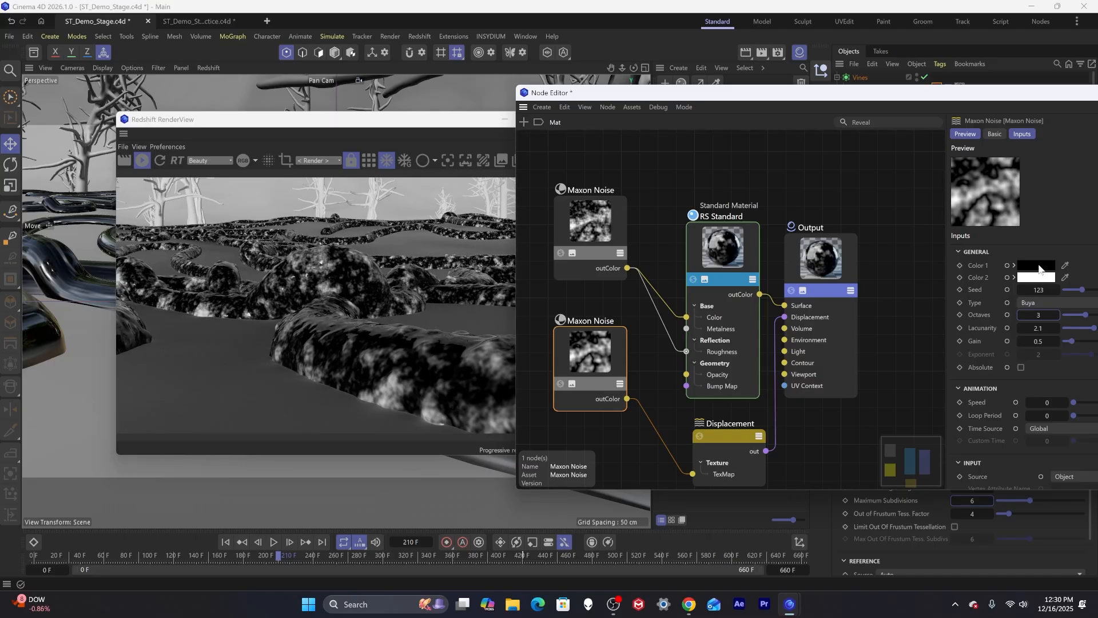
{"action": "left_click", "coordinate": [708, 448]}
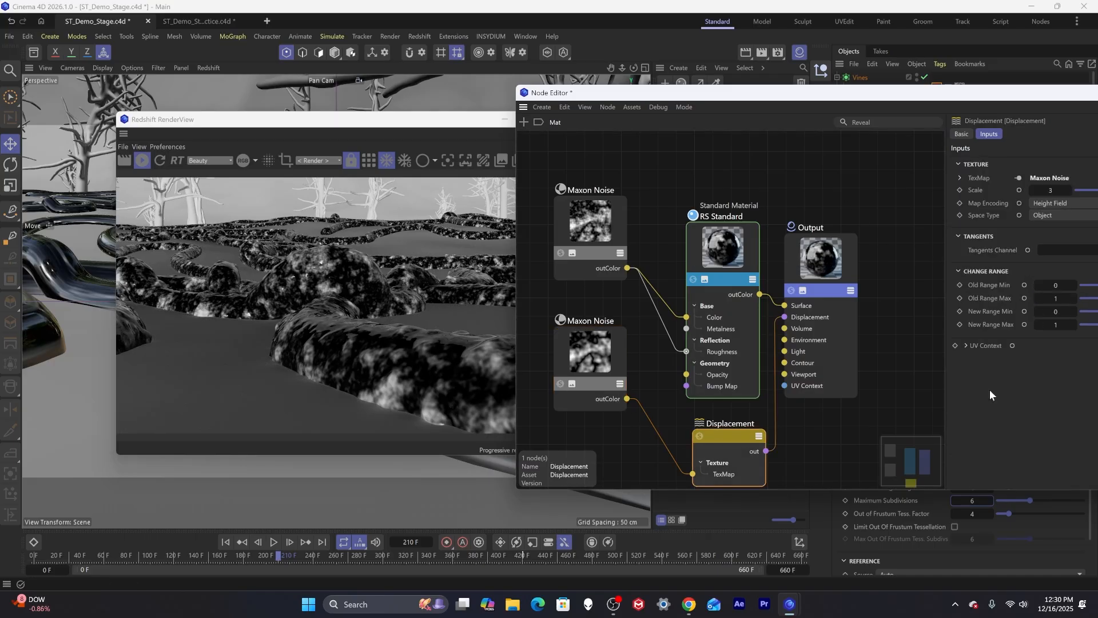
{"action": "left_click", "coordinate": [1050, 190]}
{"action": "type", "text": "4"}
{"action": "key", "text": "Return"}
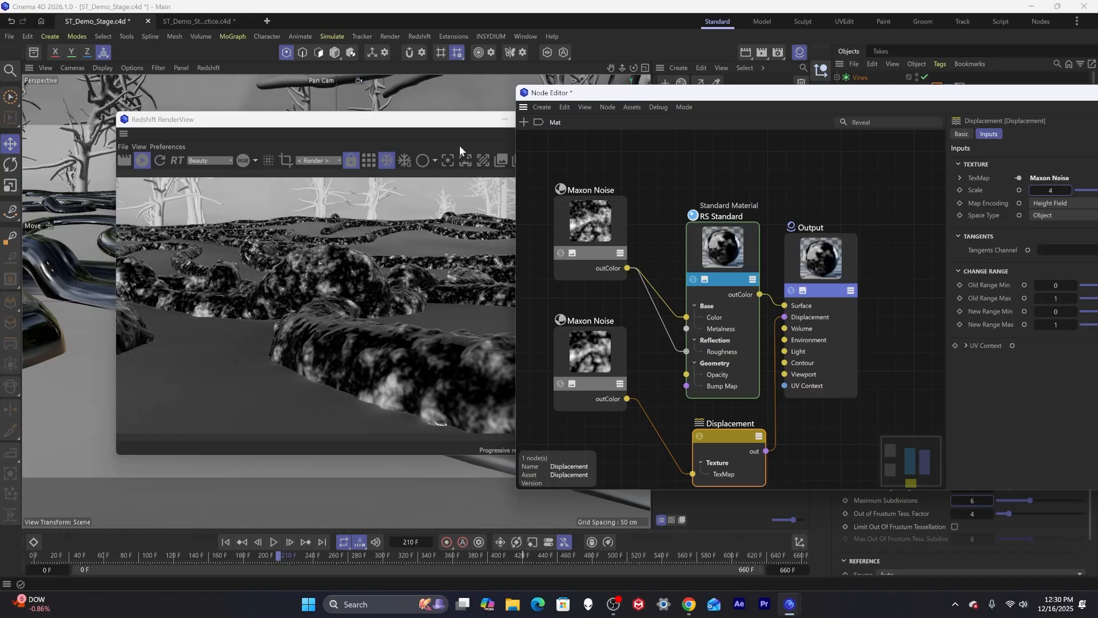
Close the Node Editor and the Redshift RenderView.
{"action": "left_click_drag", "start_coordinate": [457, 119], "coordinate": [373, 128]}
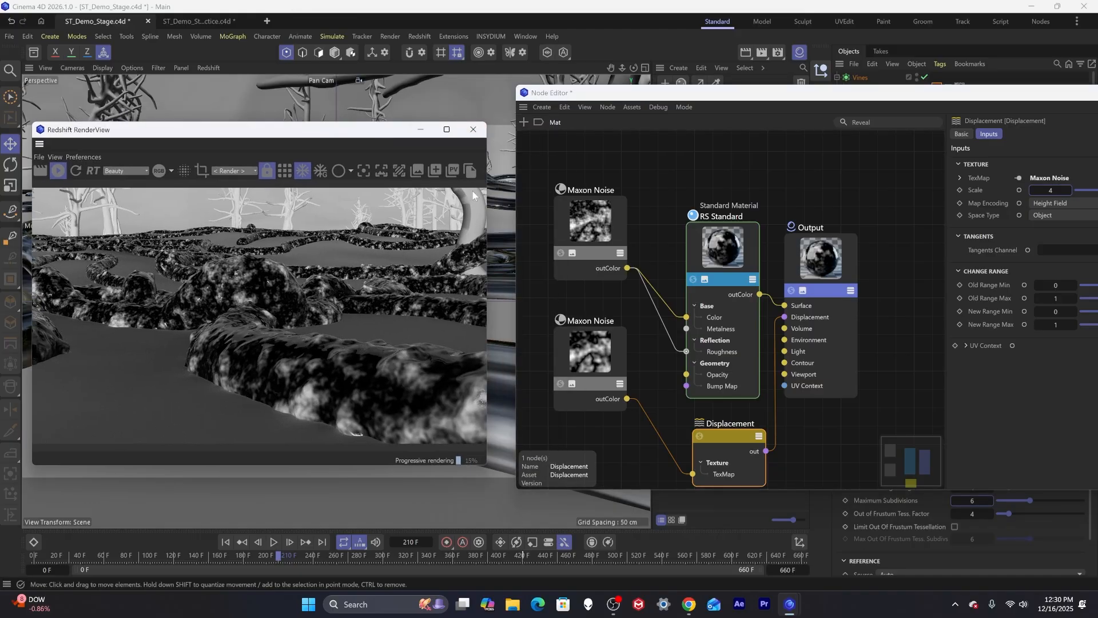
{"action": "left_click_drag", "start_coordinate": [701, 98], "coordinate": [602, 105]}
{"action": "left_click_drag", "start_coordinate": [997, 105], "coordinate": [813, 99]}
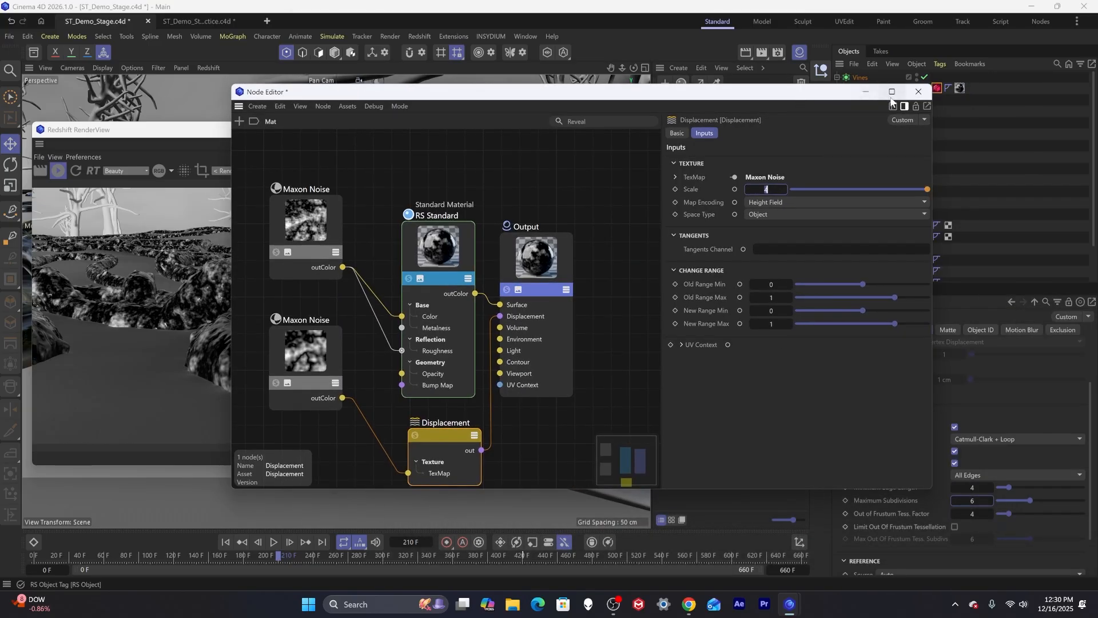
{"action": "left_click", "coordinate": [927, 93]}
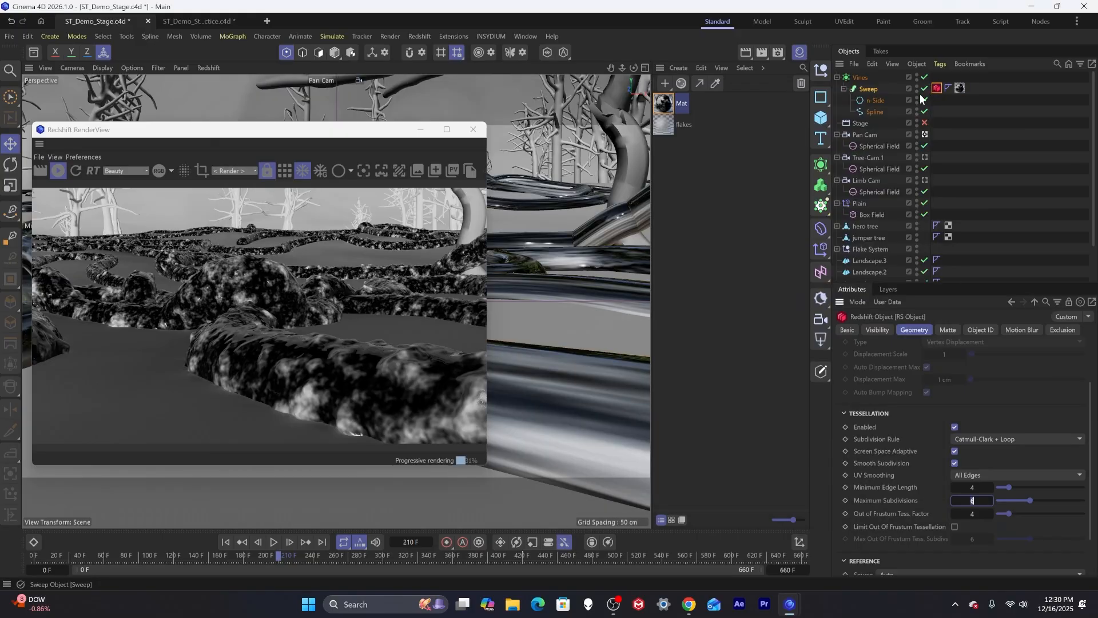
{"action": "left_click", "coordinate": [476, 128]}
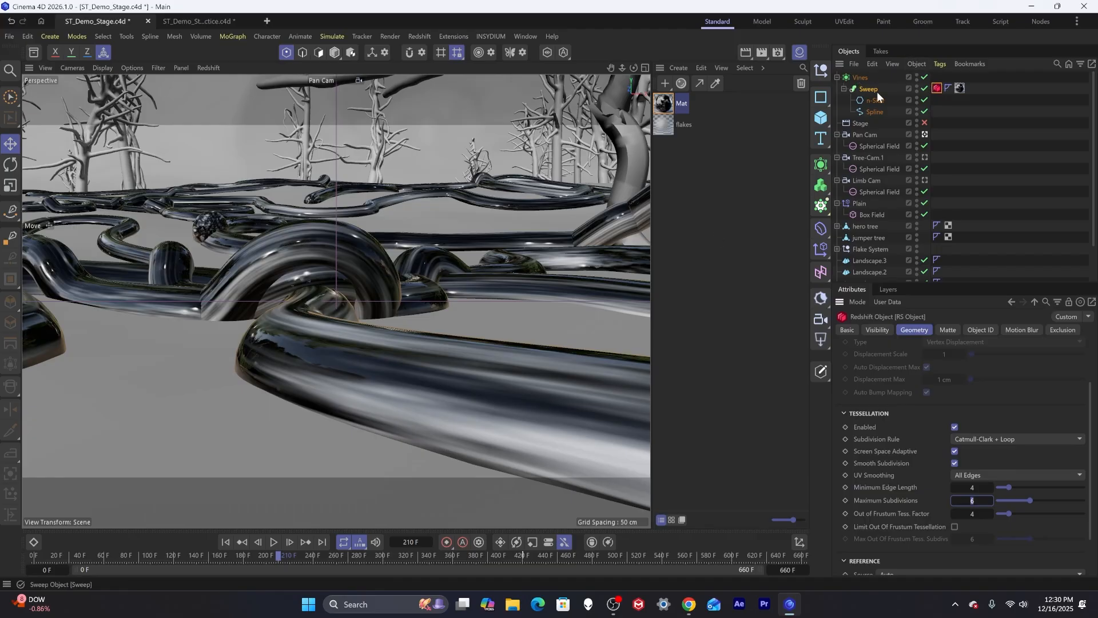
Filter the objects for "sweep" and copy the Sweep's Redshift Object and material tags onto all the other Sweeps.
{"action": "left_click", "coordinate": [1057, 64]}
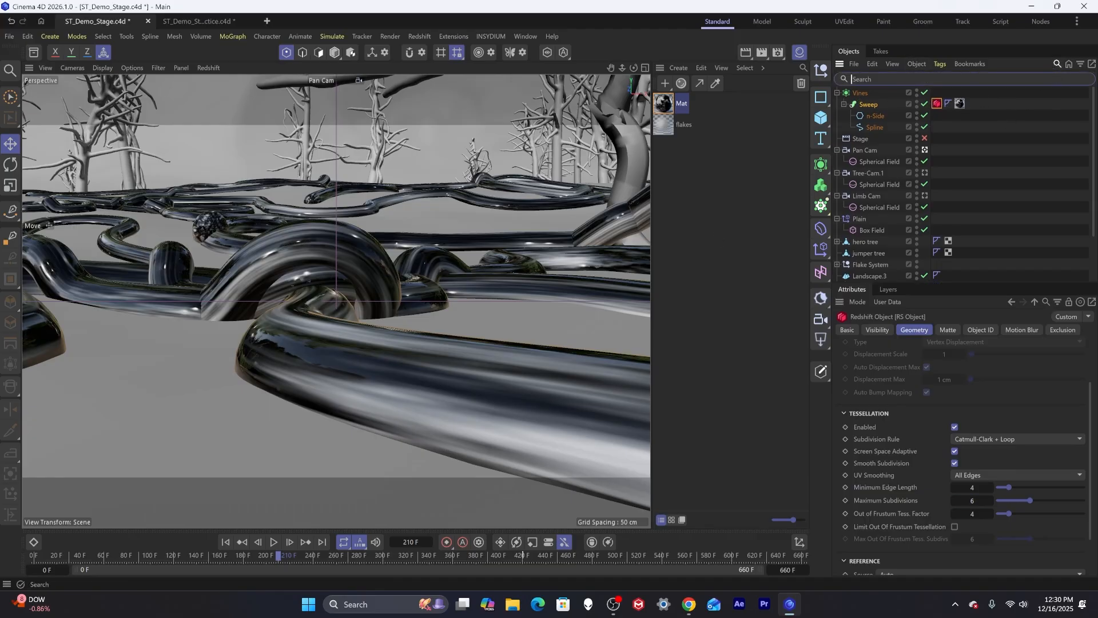
{"action": "type", "text": "sweep"}
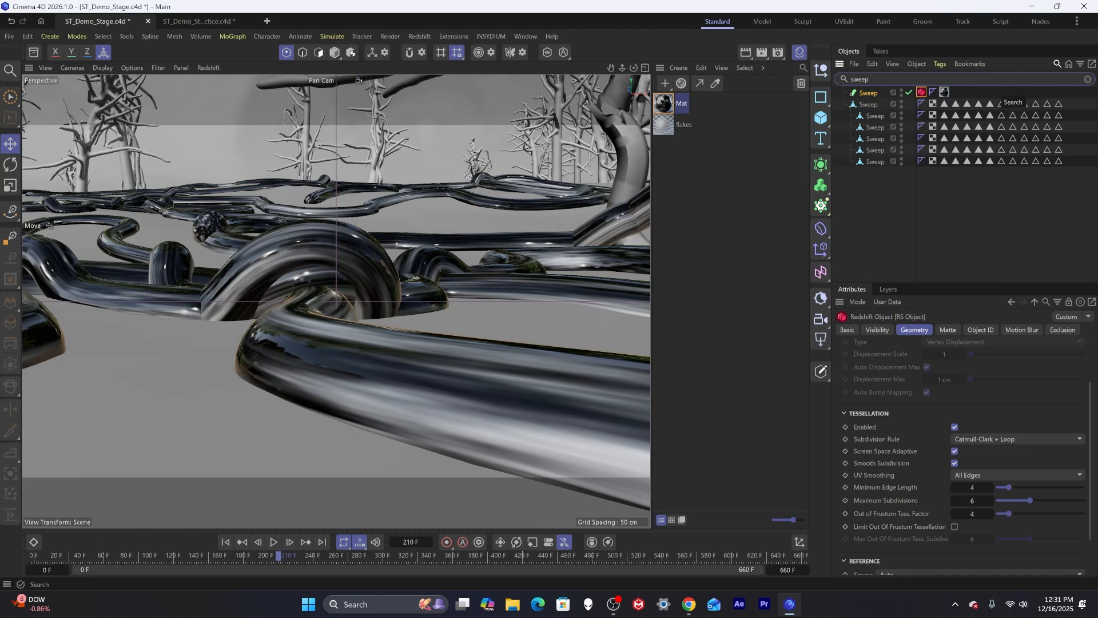
{"action": "left_click", "coordinate": [945, 92], "text": "shift"}
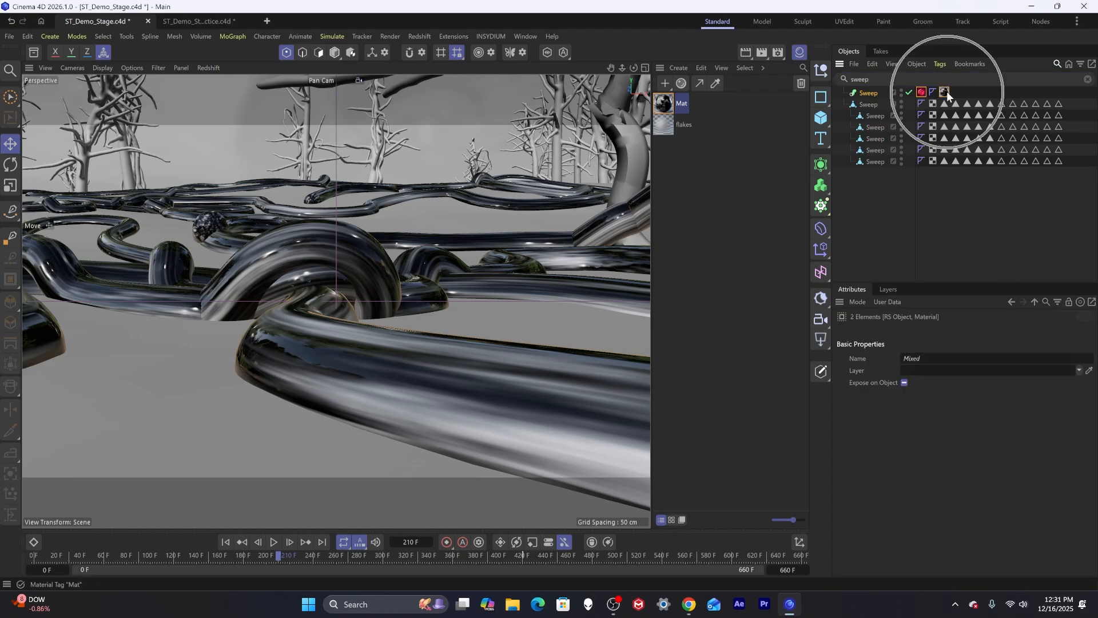
{"action": "left_click_drag", "start_coordinate": [921, 92], "coordinate": [877, 103], "text": "ctrl"}
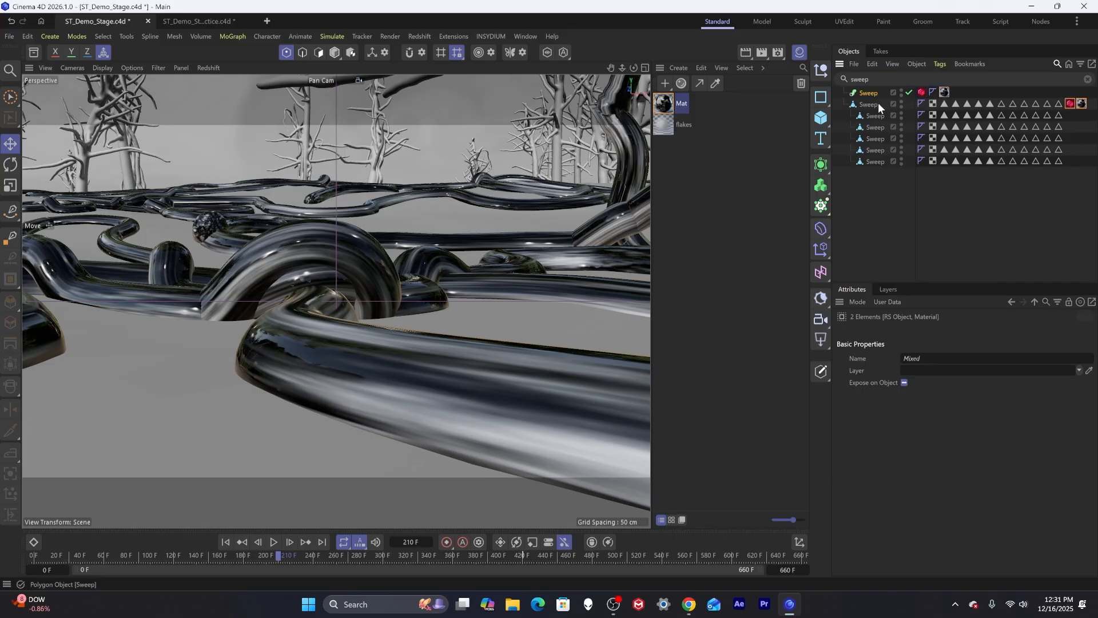
{"action": "left_click_drag", "start_coordinate": [1070, 104], "coordinate": [1075, 162], "text": "ctrl"}
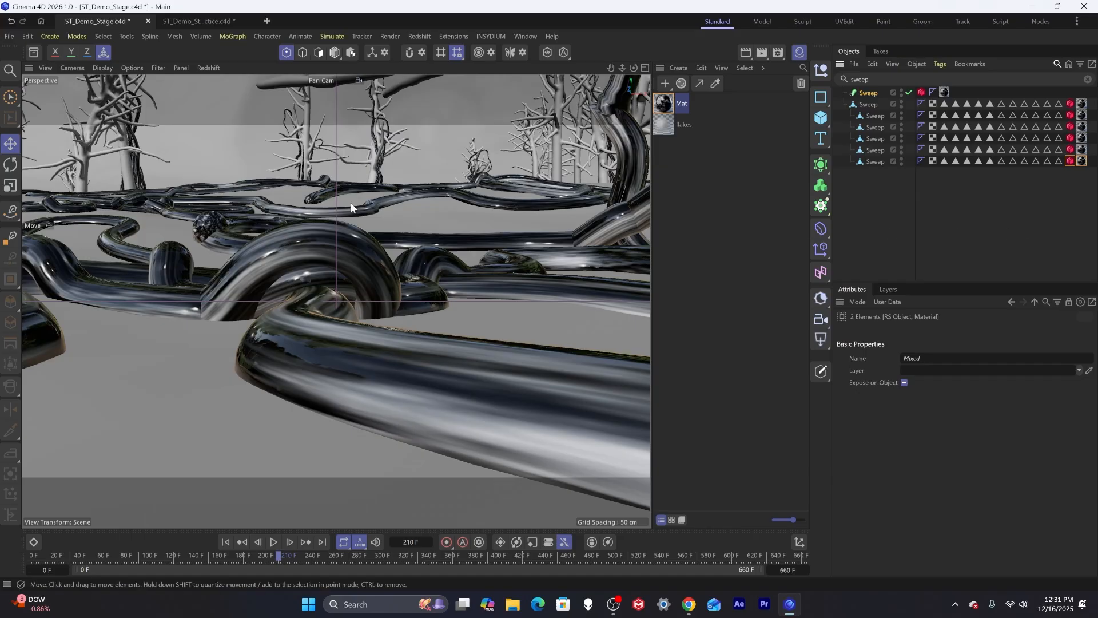
Inspect the textured root sweeps around the forest floor from several viewpoints and return to frame 0.
{"action": "right_click_drag", "start_coordinate": [459, 212], "coordinate": [392, 210], "text": "alt"}
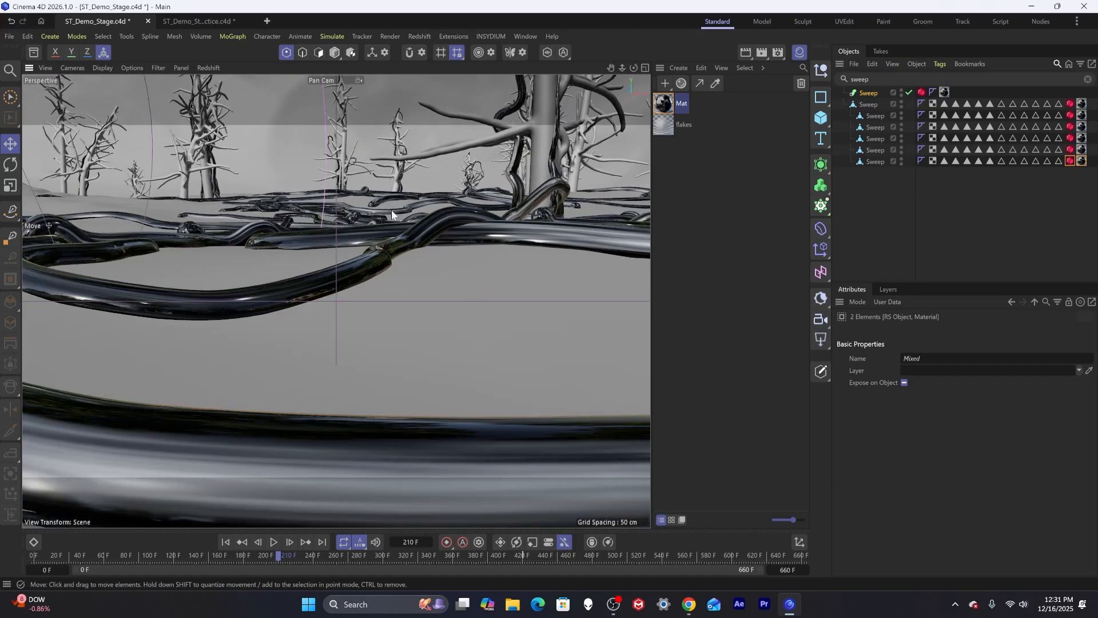
{"action": "left_click_drag", "start_coordinate": [483, 204], "coordinate": [353, 321], "text": "alt"}
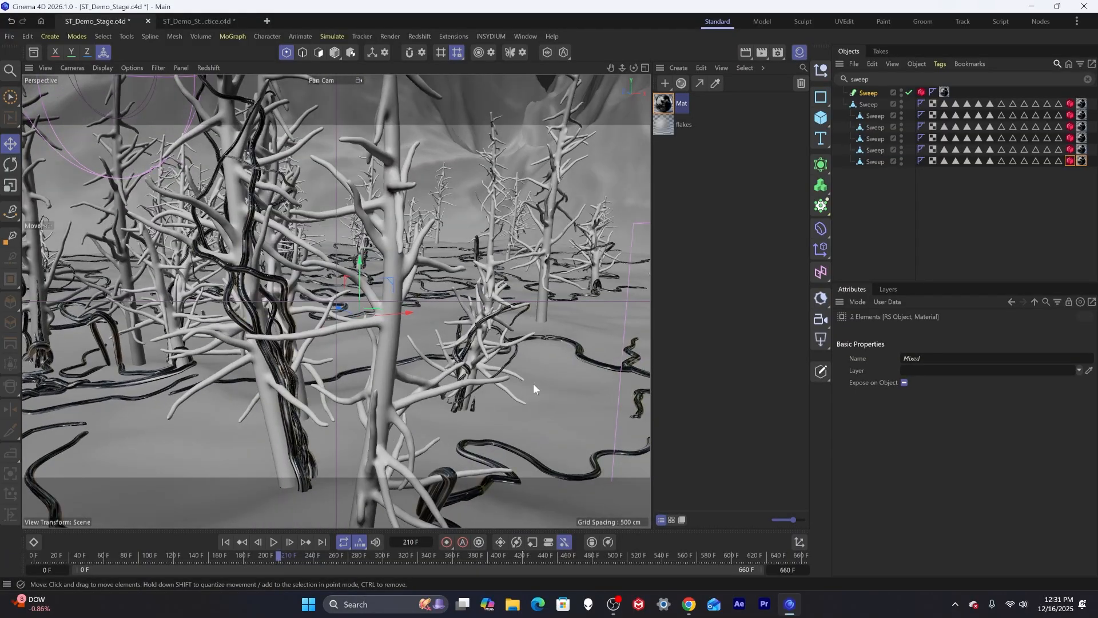
{"action": "left_click_drag", "start_coordinate": [402, 398], "coordinate": [342, 418], "text": "alt"}
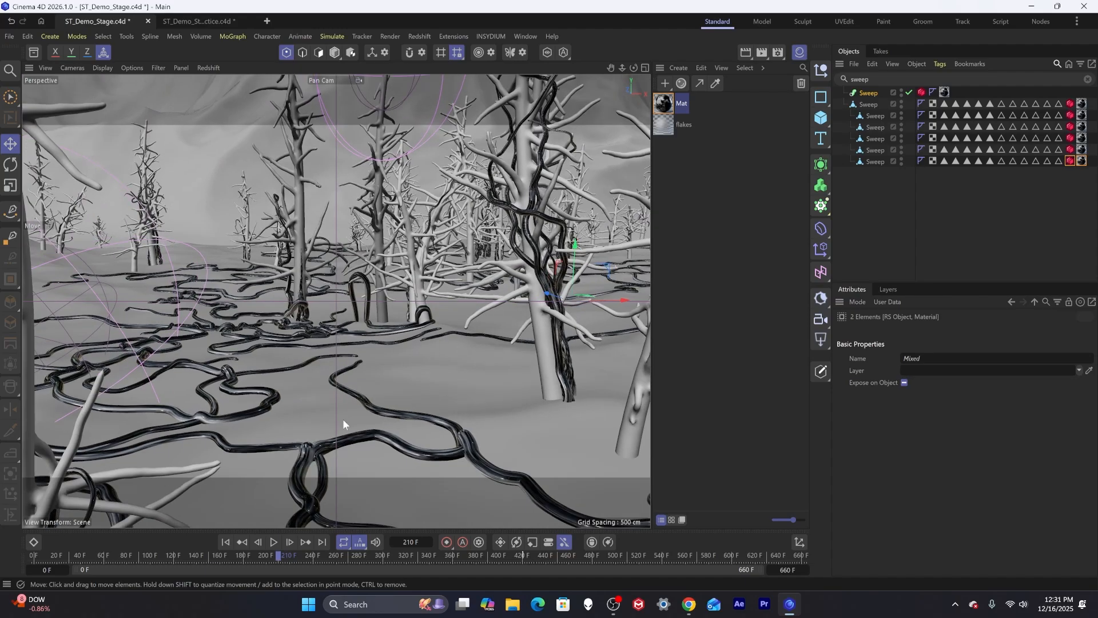
{"action": "left_click_drag", "start_coordinate": [100, 554], "coordinate": [33, 543]}
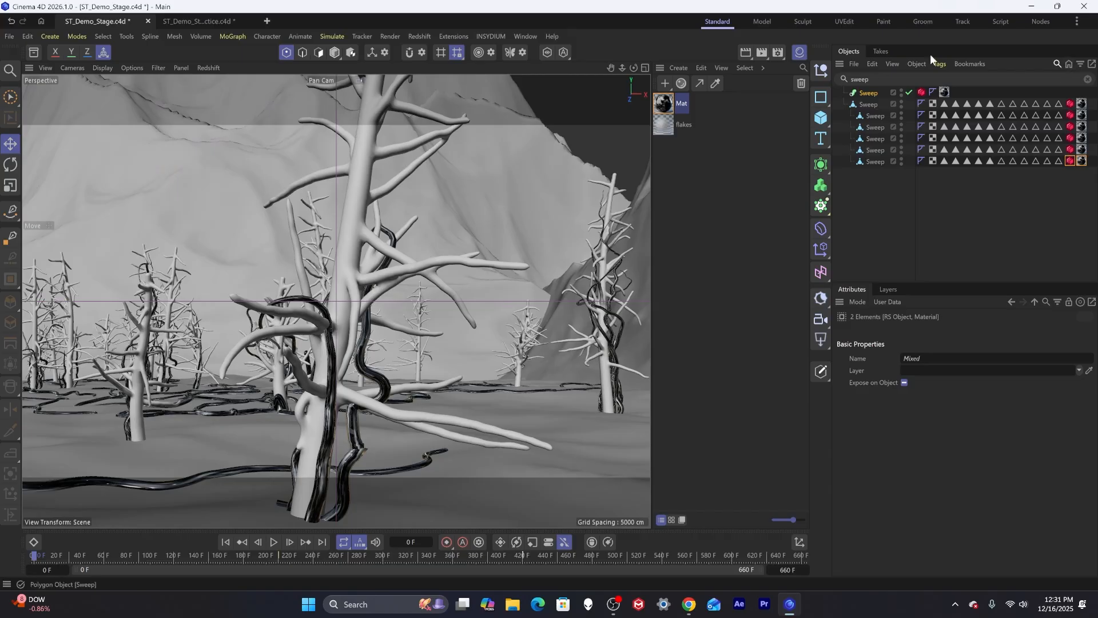
Clear the object search filter and collapse the Vines and camera hierarchies in the object list.
{"action": "left_click", "coordinate": [1088, 79]}
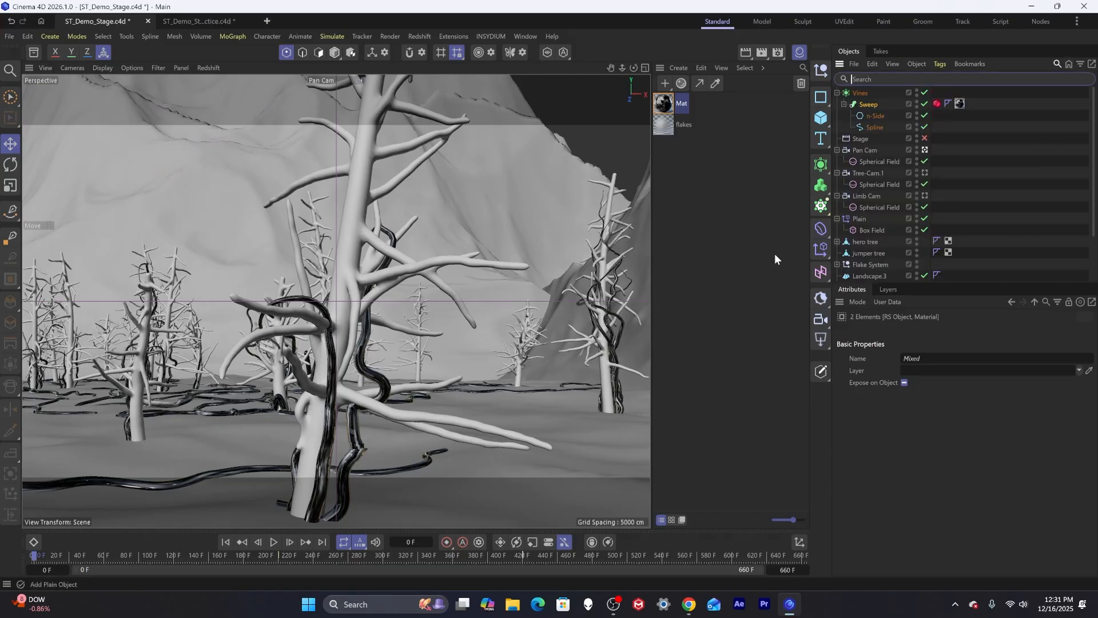
{"action": "left_click", "coordinate": [837, 93]}
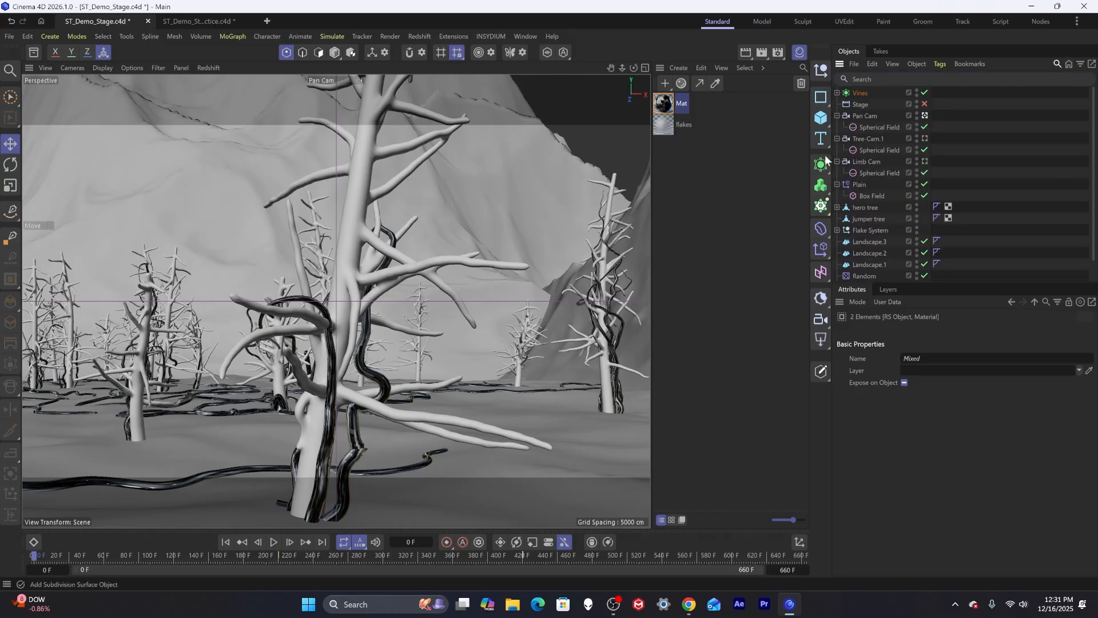
{"action": "left_click", "coordinate": [838, 116]}
{"action": "left_click", "coordinate": [838, 123]}
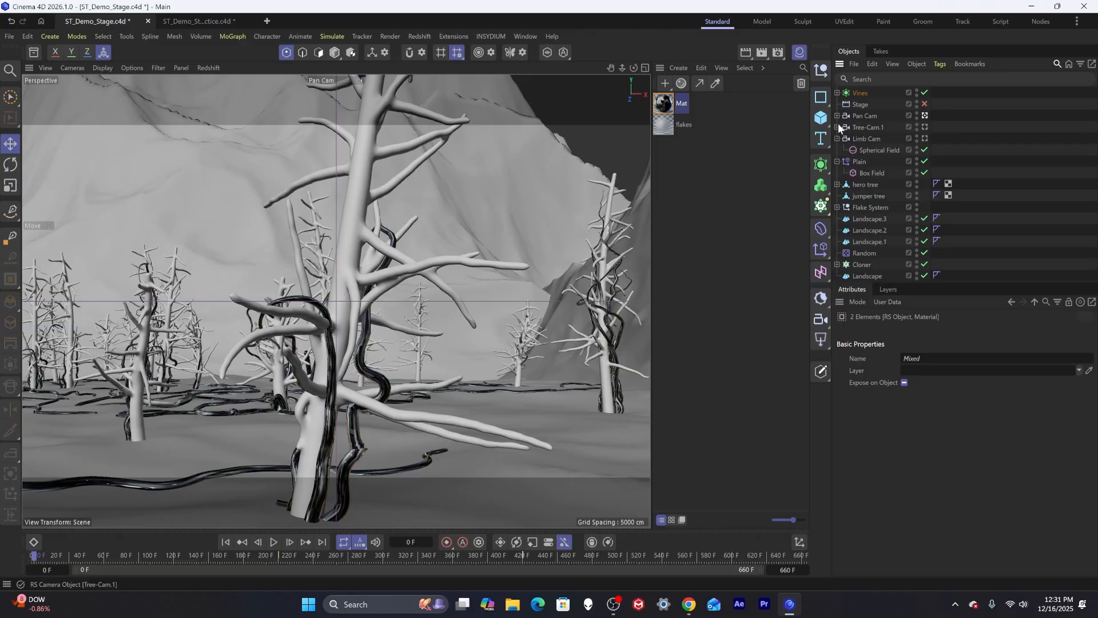
{"action": "left_click", "coordinate": [836, 139]}
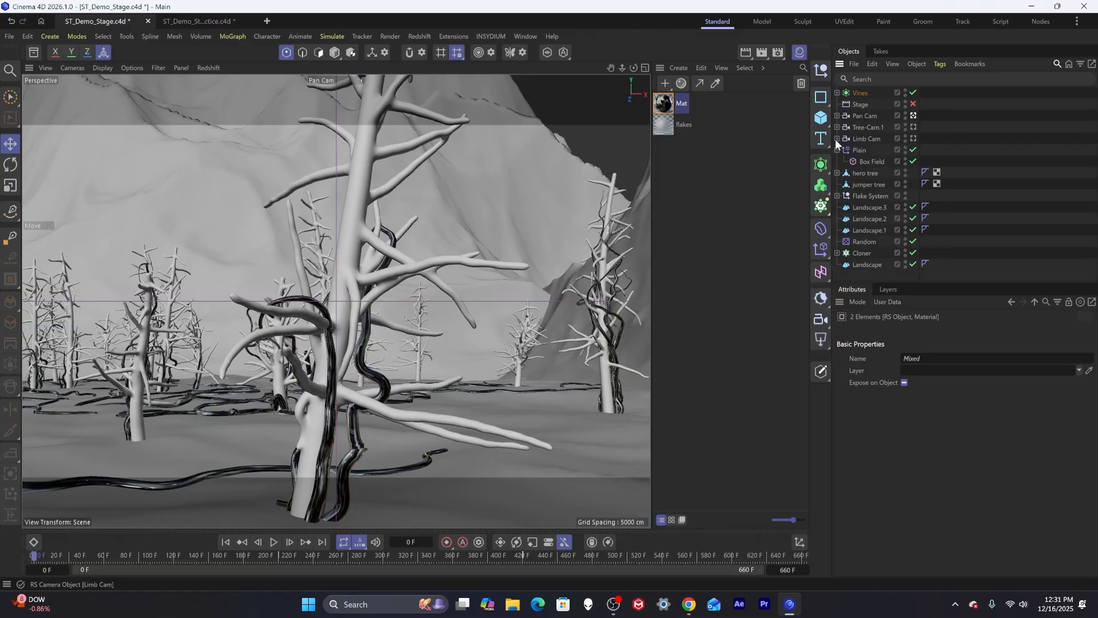
Leave the Pan Cam view for the default camera and frame the Landscape.3 object in the viewport.
{"action": "left_click", "coordinate": [914, 116]}
{"action": "left_click", "coordinate": [914, 117]}
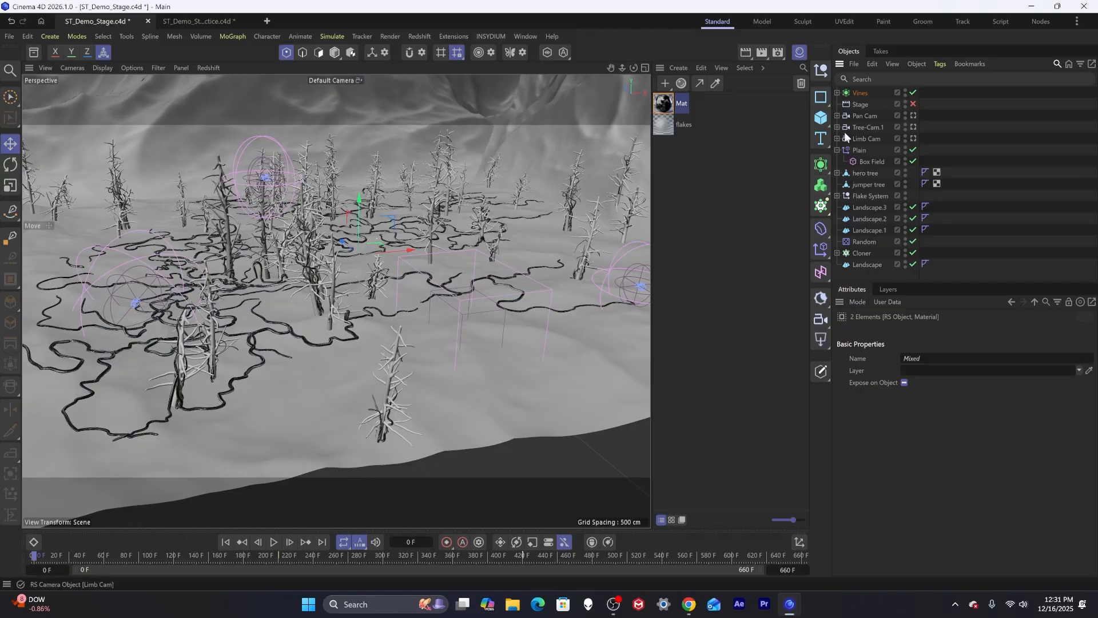
{"action": "left_click", "coordinate": [860, 197]}
{"action": "left_click", "coordinate": [870, 208]}
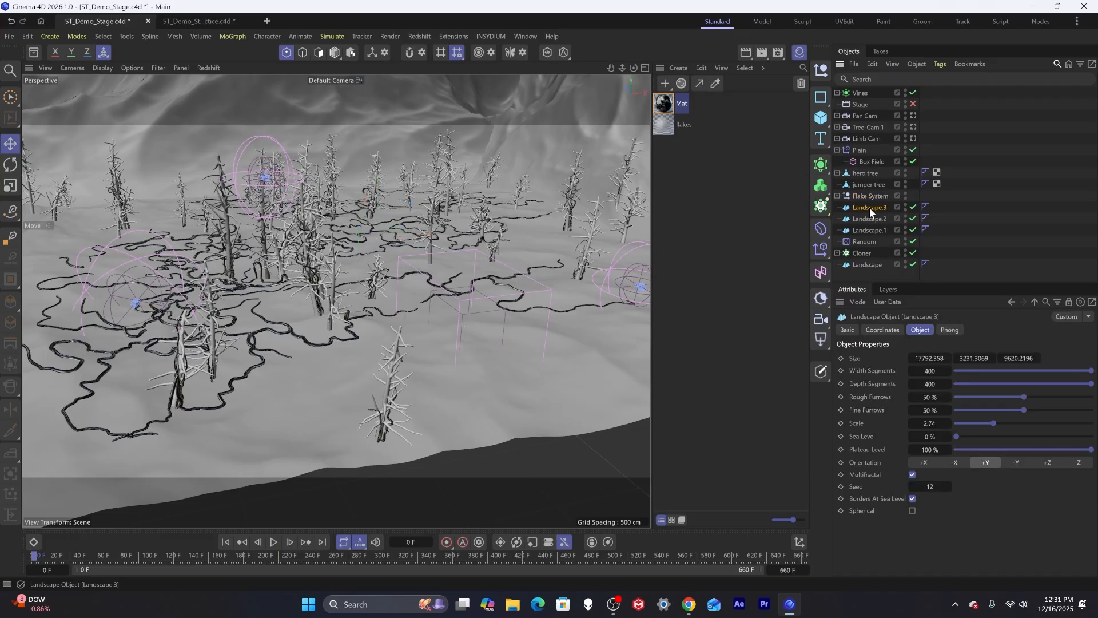
{"action": "key", "text": "o"}
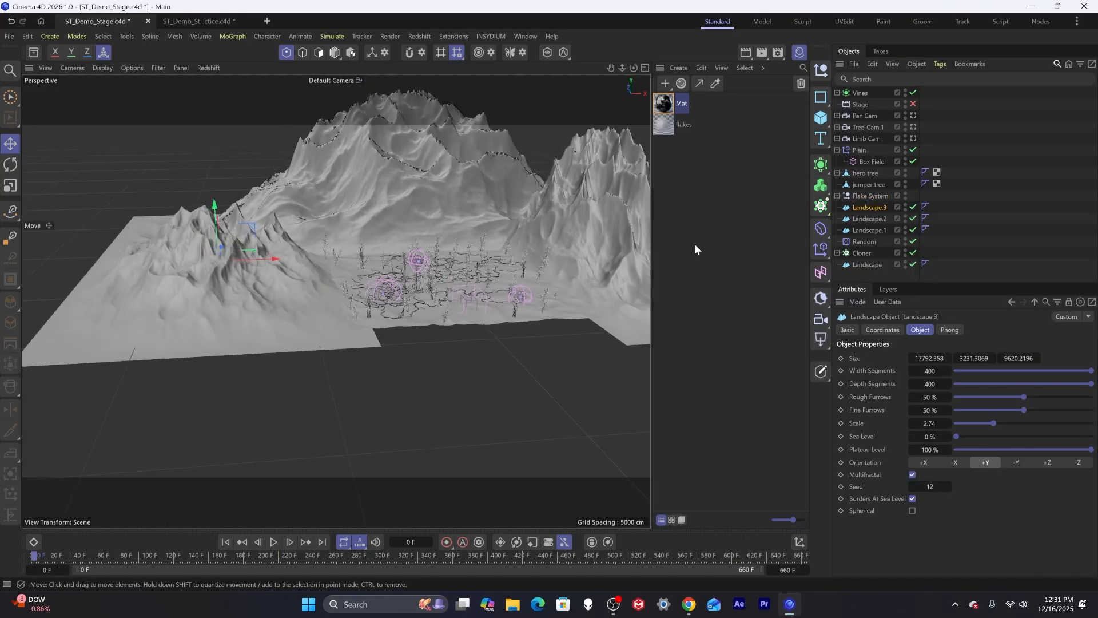
Rename the Landscape.3 object, entering left wall as its name.
{"action": "double_click", "coordinate": [871, 207]}
{"action": "left_click", "coordinate": [856, 207]}
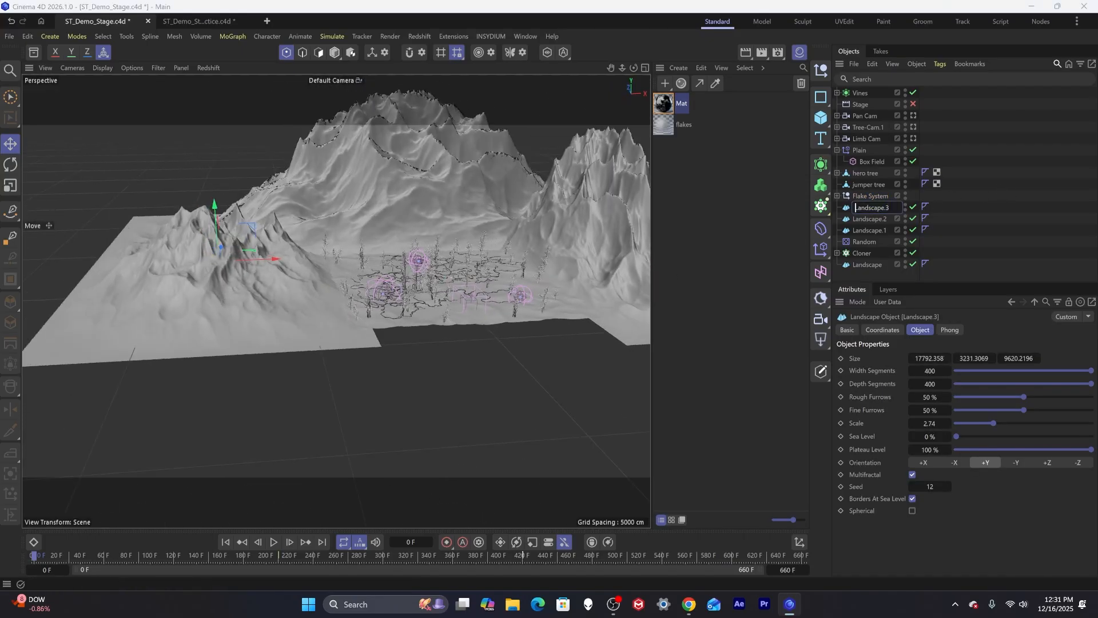
{"action": "type", "text": "left wal"}
Rename the Landscape.2 object to right wall.
{"action": "double_click", "coordinate": [871, 219]}
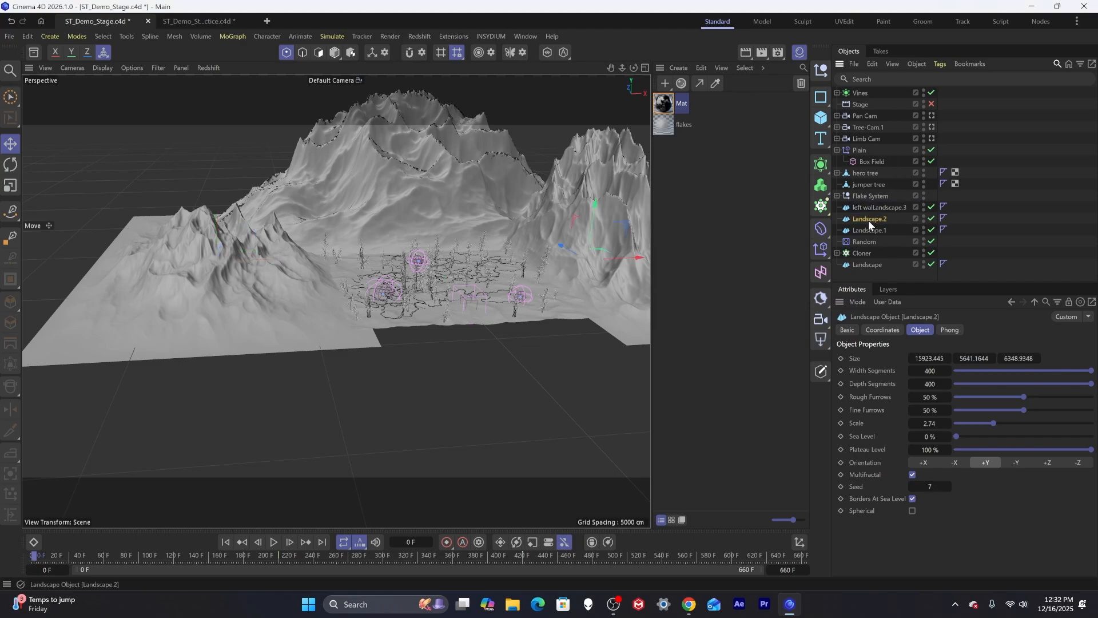
{"action": "type", "text": "right wal"}
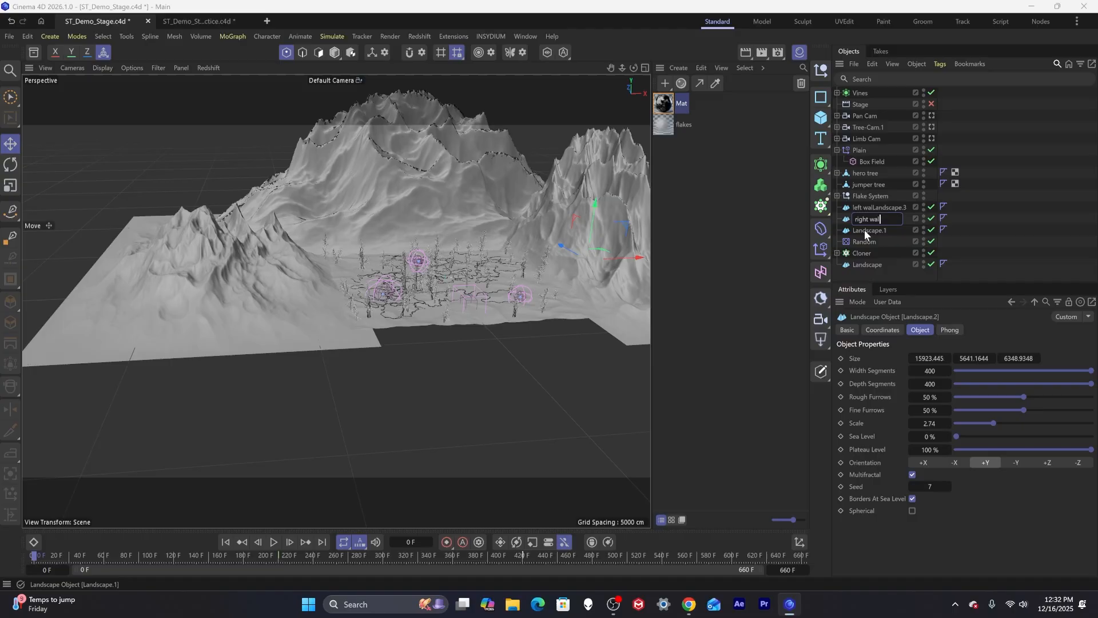
{"action": "key", "text": "Return"}
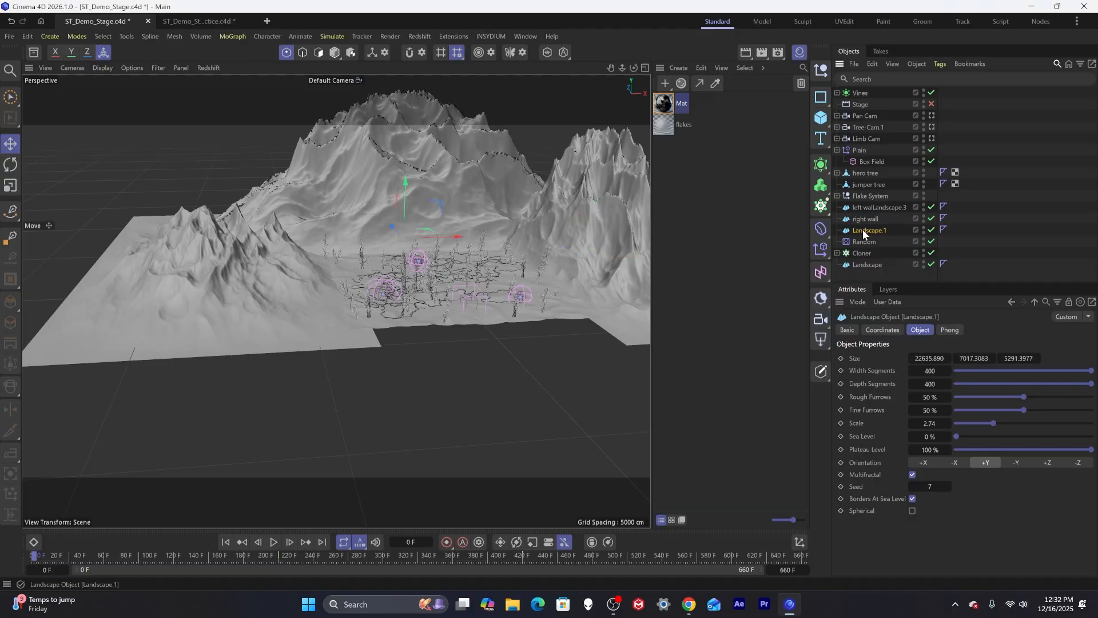
Rename the Landscape.1 object to back wall.
{"action": "double_click", "coordinate": [869, 230]}
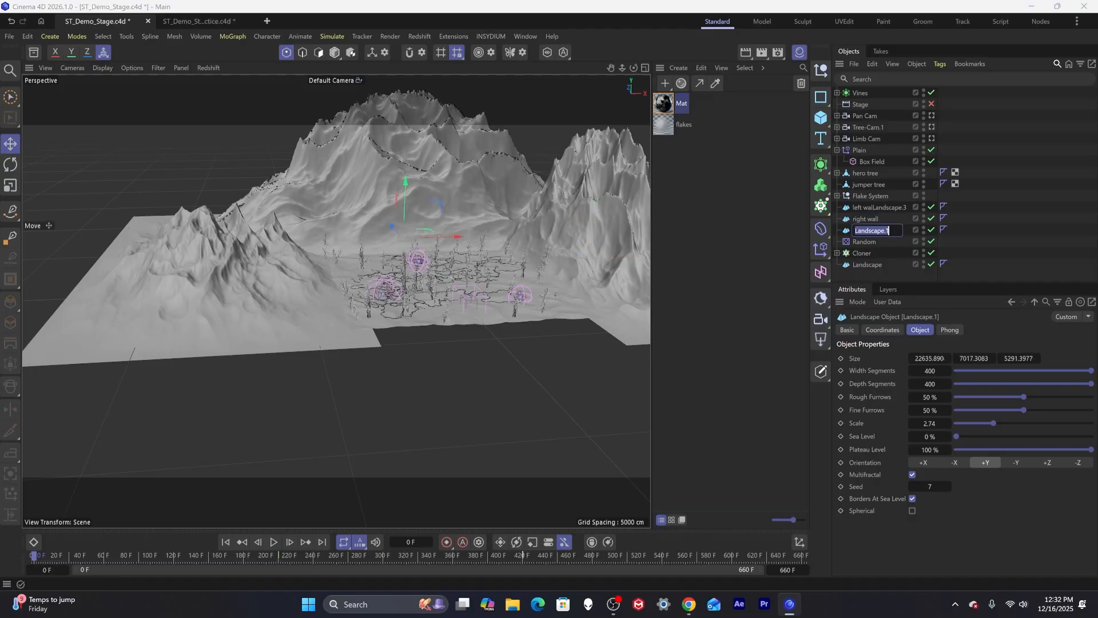
{"action": "left_click", "coordinate": [336, 52]}
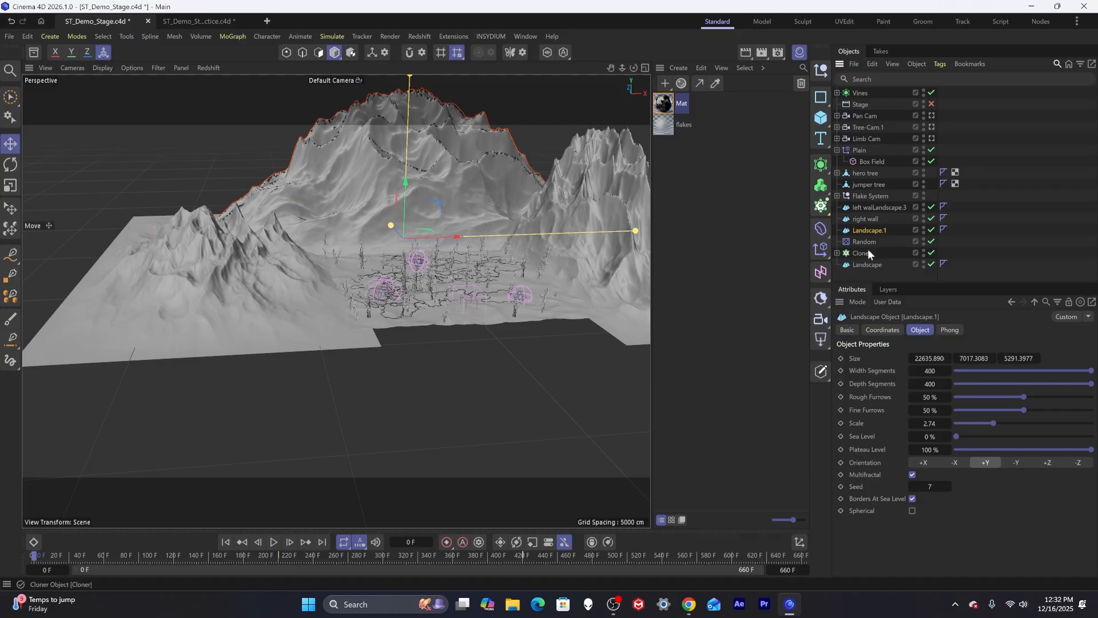
{"action": "double_click", "coordinate": [873, 230]}
{"action": "type", "text": "back"}
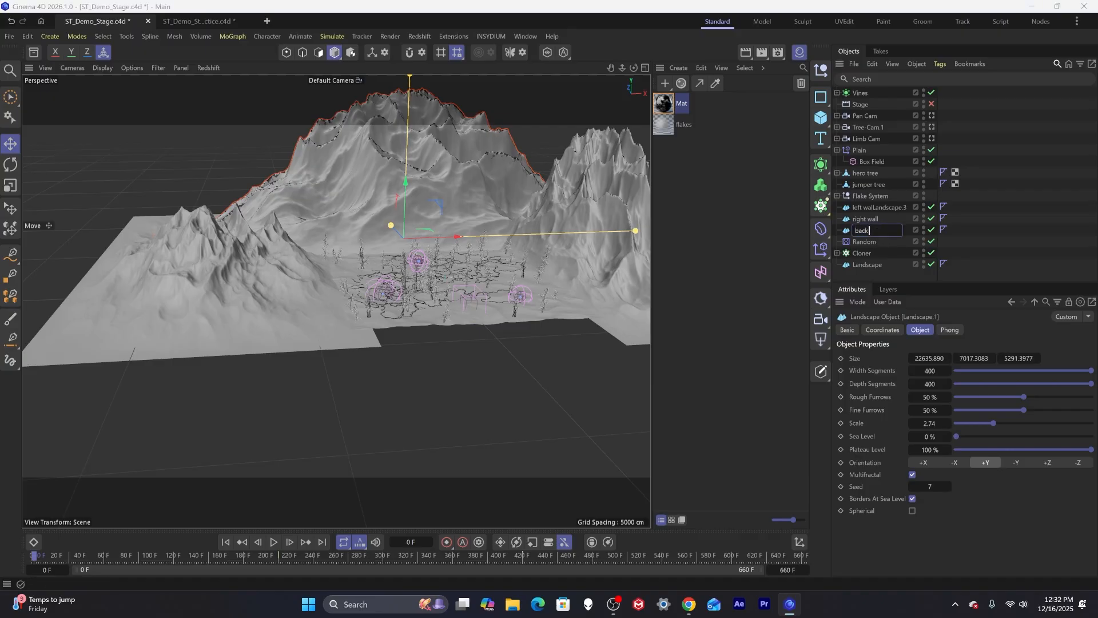
{"action": "type", "text": " wall"}
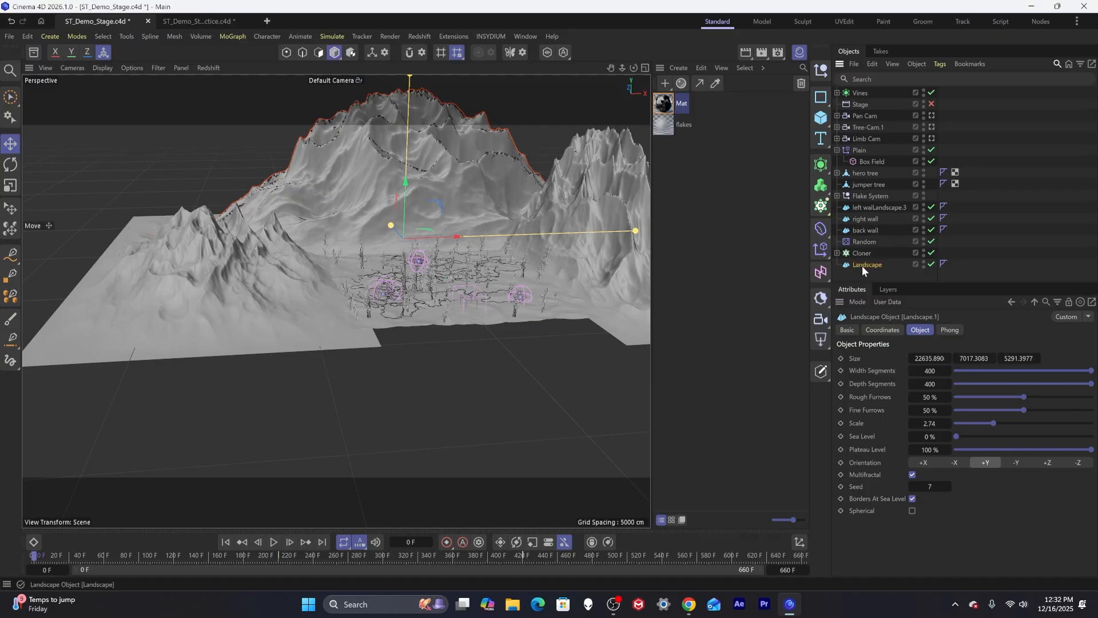
Rename the Landscape object to ground and deselect it.
{"action": "double_click", "coordinate": [862, 264]}
{"action": "type", "text": "ground"}
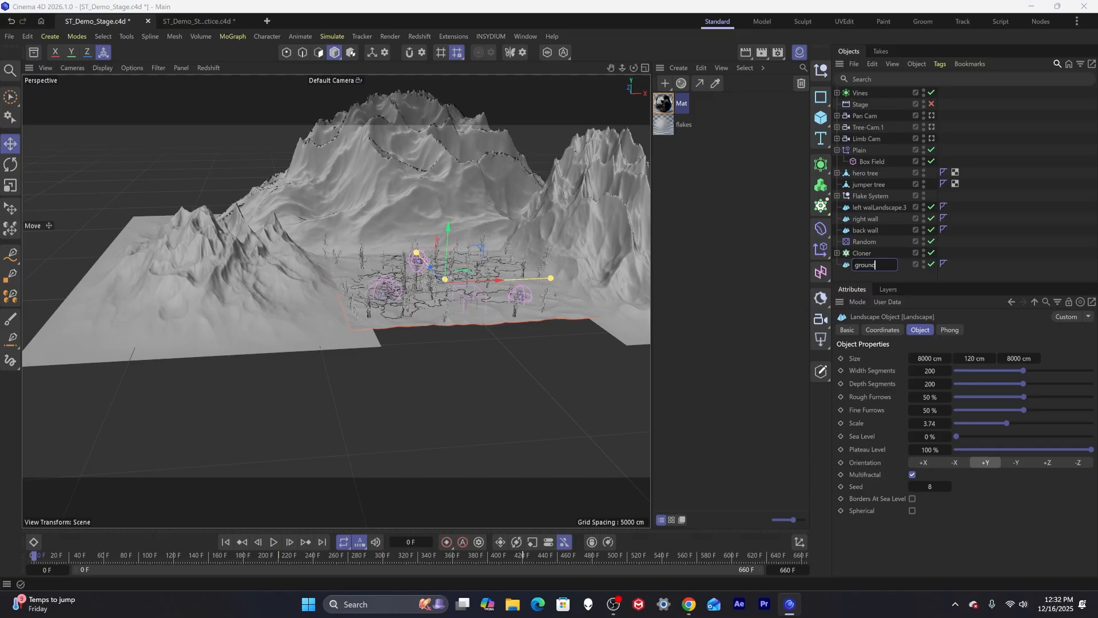
{"action": "left_click", "coordinate": [1062, 199]}
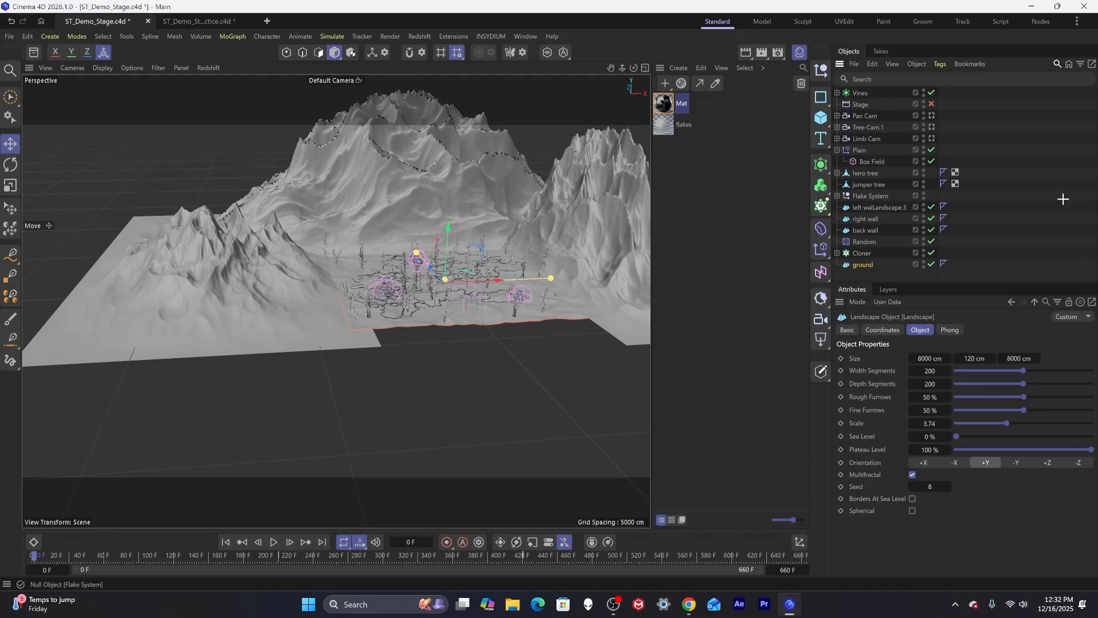
Rename the Cloner object to Forest.
{"action": "double_click", "coordinate": [871, 255]}
{"action": "type", "text": "Trees"}
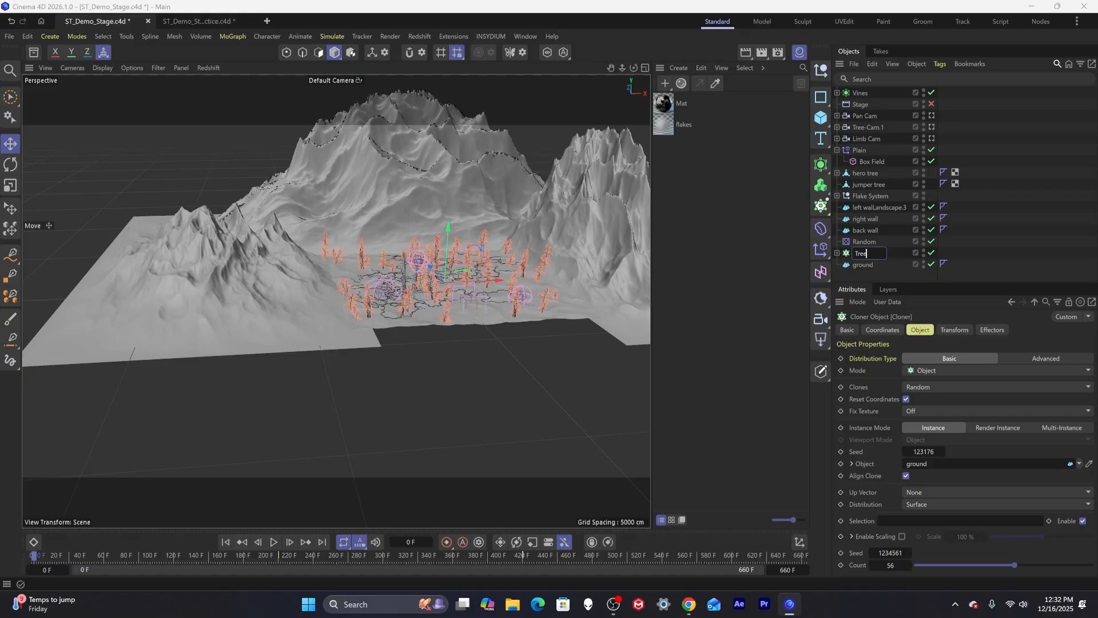
{"action": "key", "text": "BackSpace"}
{"action": "key", "text": "BackSpace"}
{"action": "key", "text": "BackSpace"}
{"action": "type", "text": "Forest"}
{"action": "left_click", "coordinate": [1005, 255]}
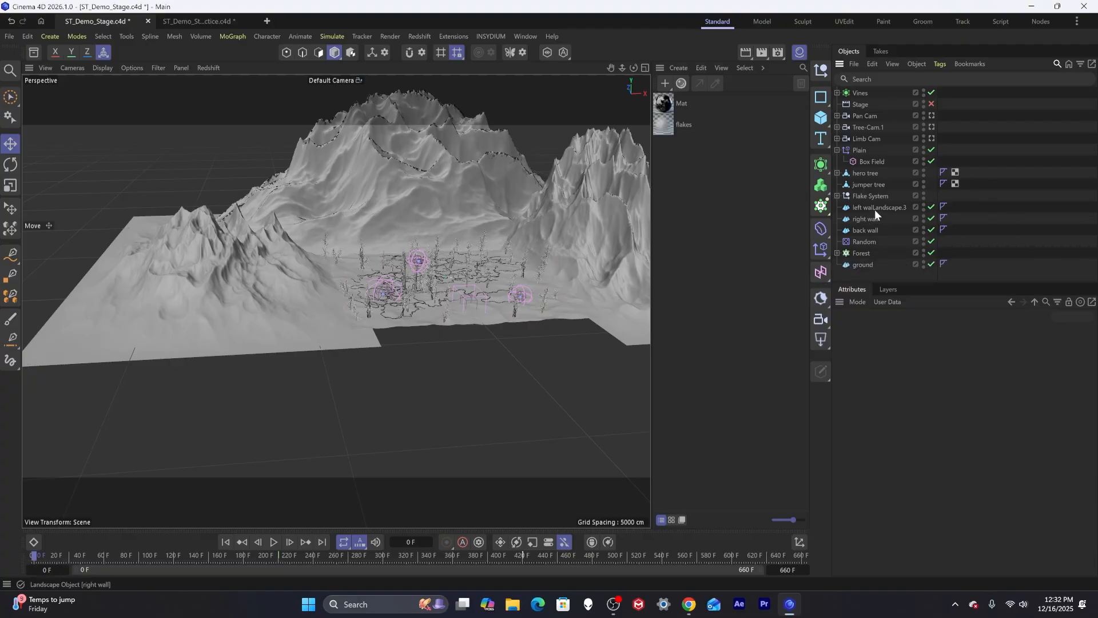
Select the left, right and back wall landscapes and move them to the end of the object list below ground.
{"action": "left_click", "coordinate": [861, 229]}
{"action": "left_click", "coordinate": [861, 209], "text": "shift"}
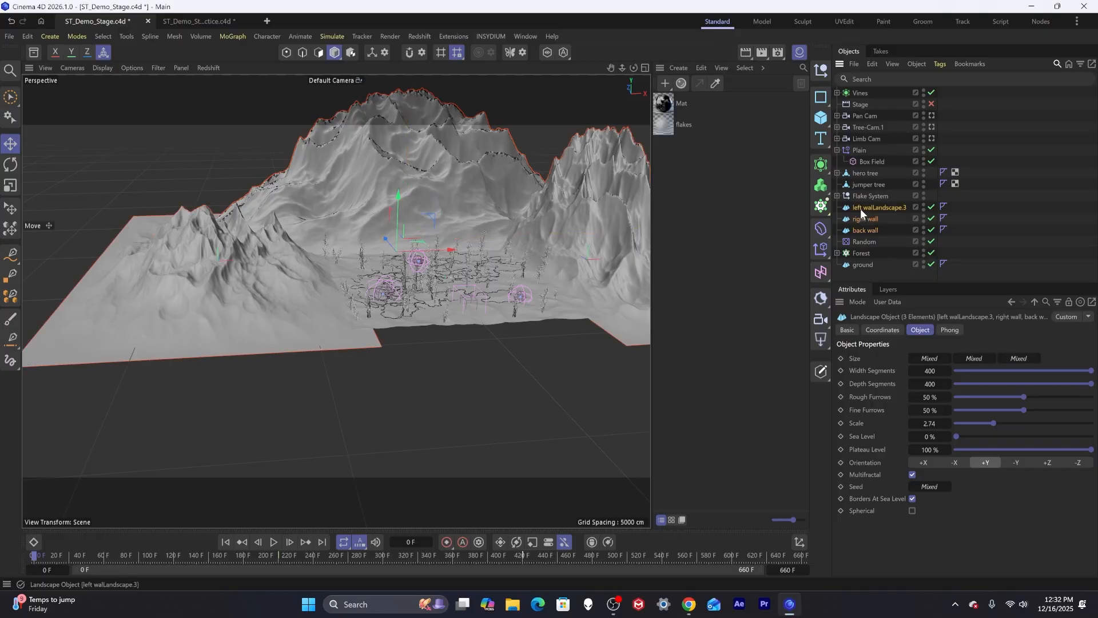
{"action": "left_click", "coordinate": [861, 208], "text": "ctrl"}
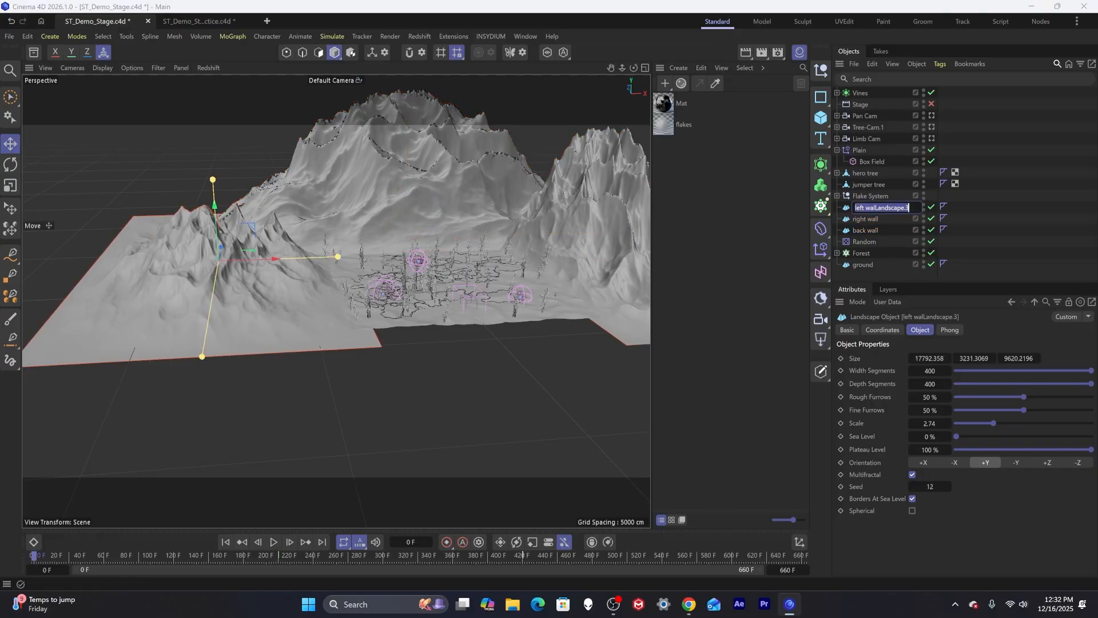
{"action": "left_click", "coordinate": [854, 208], "text": "ctrl"}
{"action": "left_click", "coordinate": [866, 207]}
{"action": "left_click", "coordinate": [860, 227], "text": "shift"}
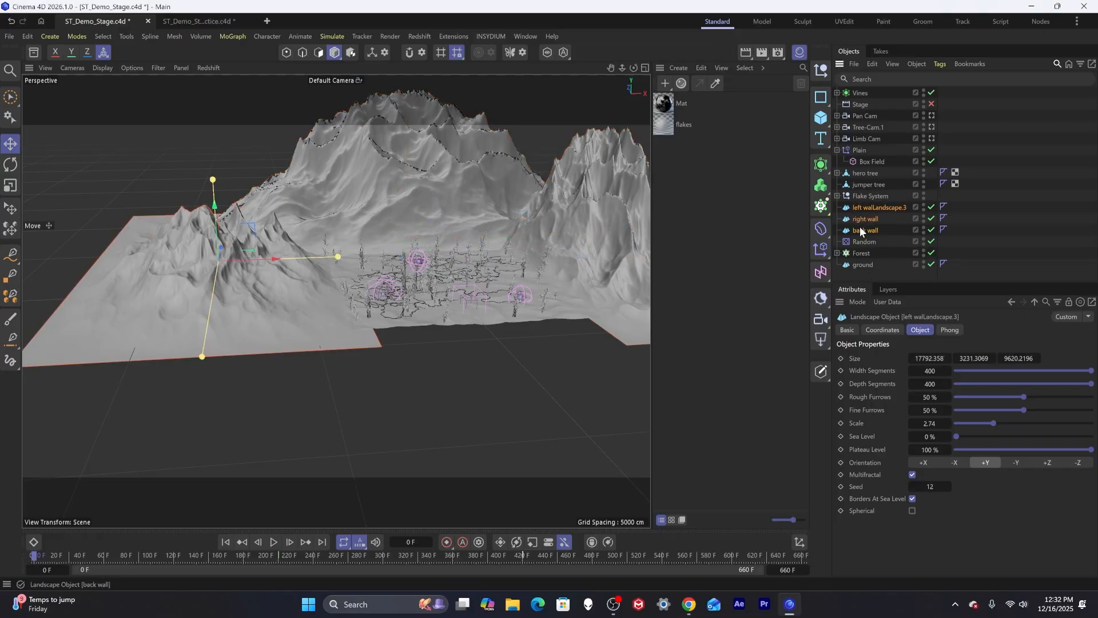
{"action": "left_click_drag", "start_coordinate": [860, 206], "coordinate": [859, 272]}
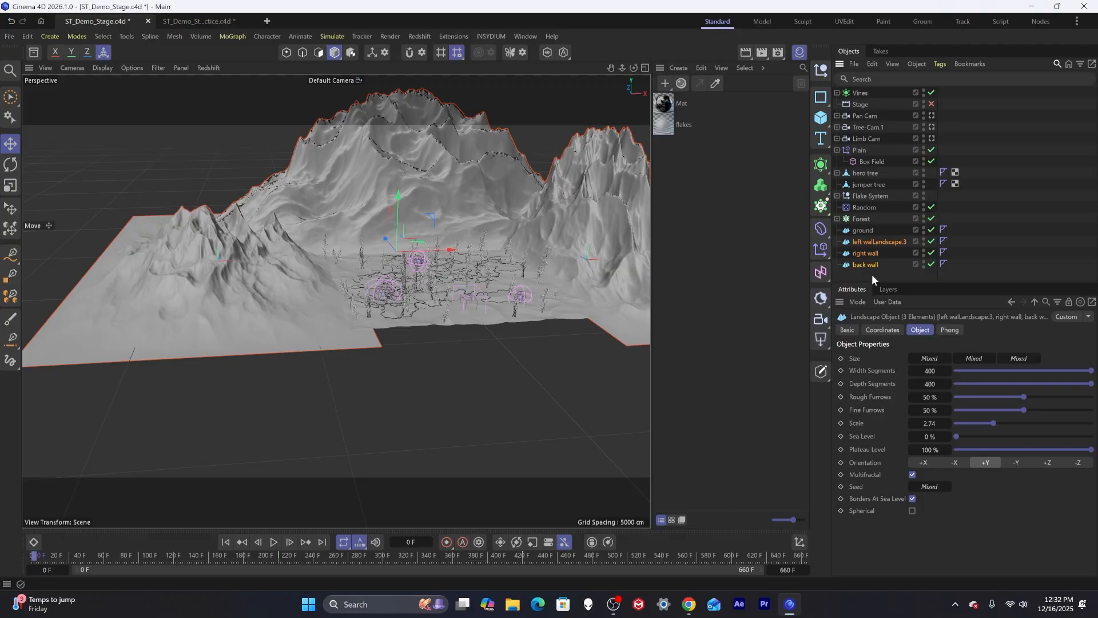
{"action": "left_click", "coordinate": [872, 274]}
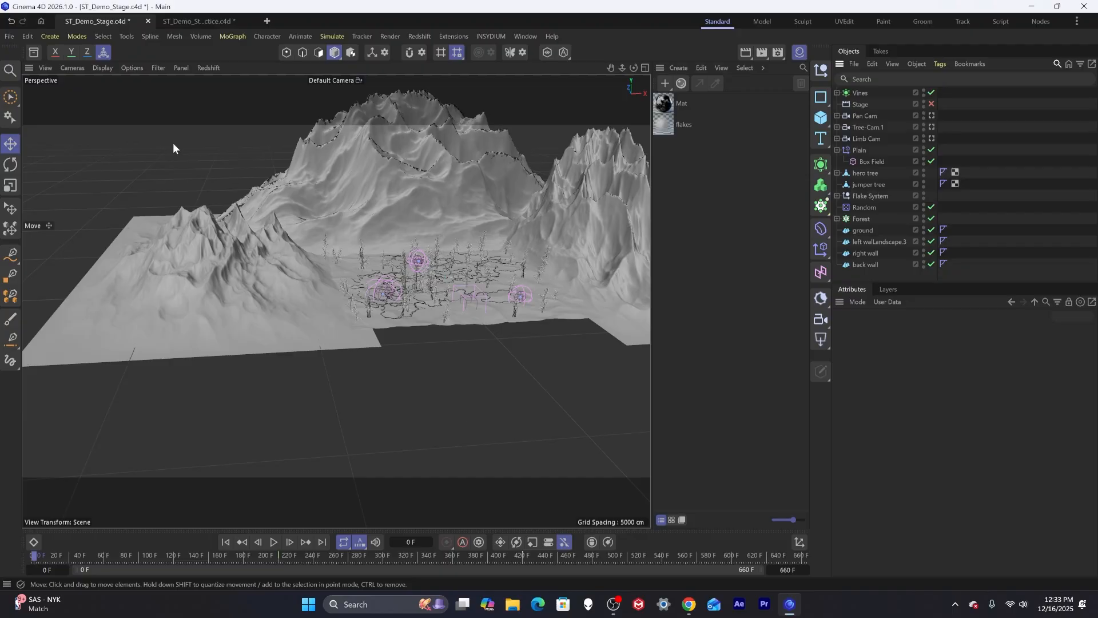
Open the Asset Browser and browse the Natural materials category for ground textures.
{"action": "left_click", "coordinate": [34, 51]}
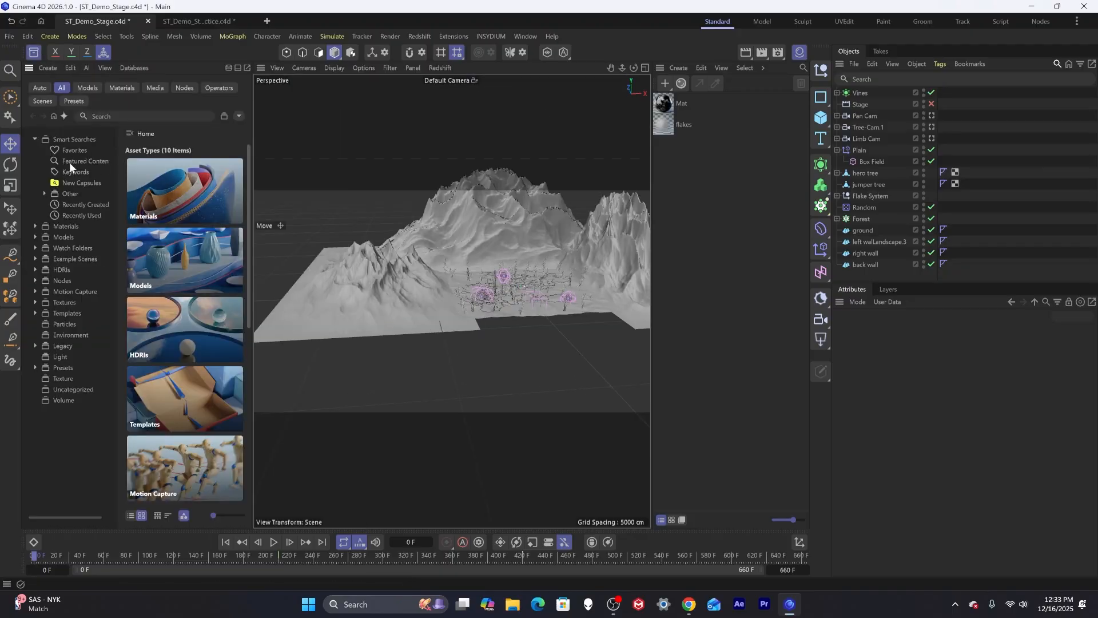
{"action": "left_click", "coordinate": [60, 226]}
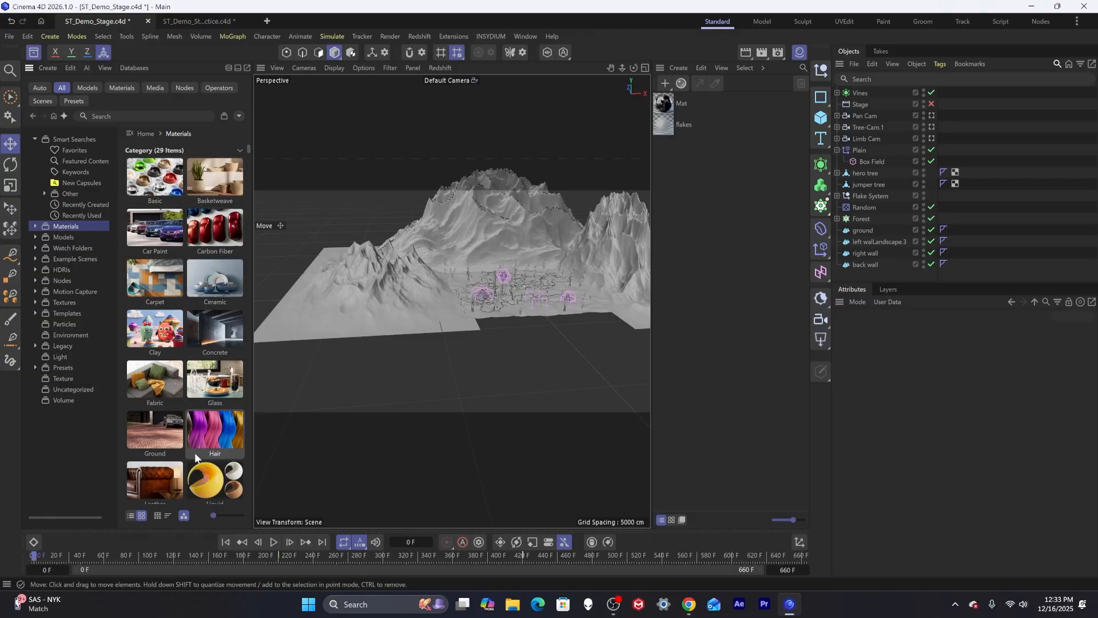
{"action": "scroll", "coordinate": [196, 457], "scroll_direction": "down", "scroll_amount": 3}
{"action": "double_click", "coordinate": [215, 400]}
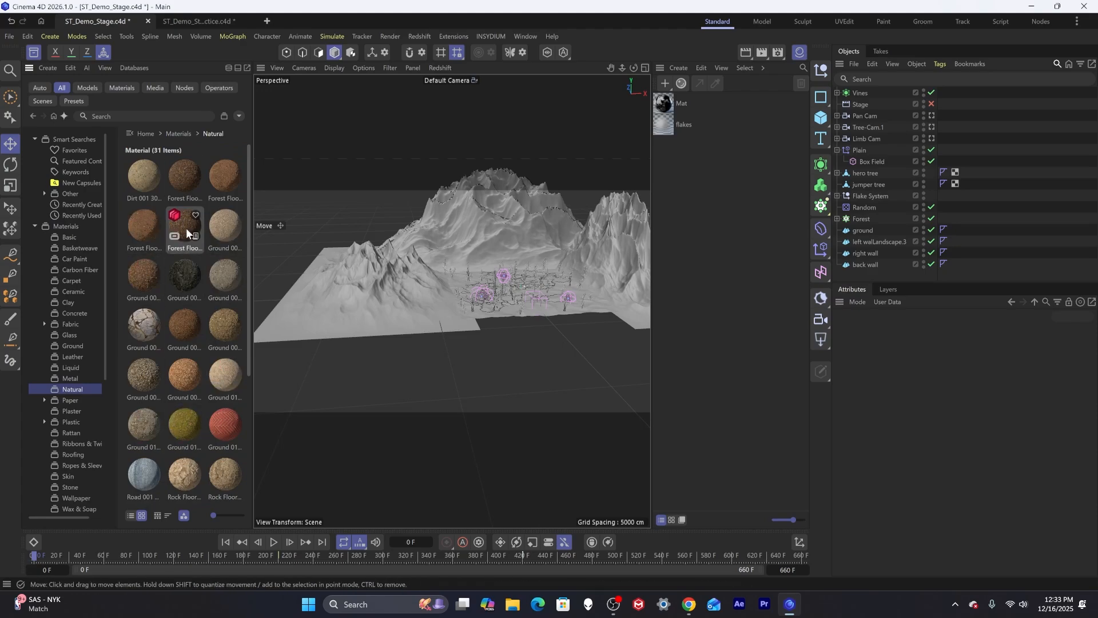
{"action": "mouse_move", "coordinate": [196, 235]}
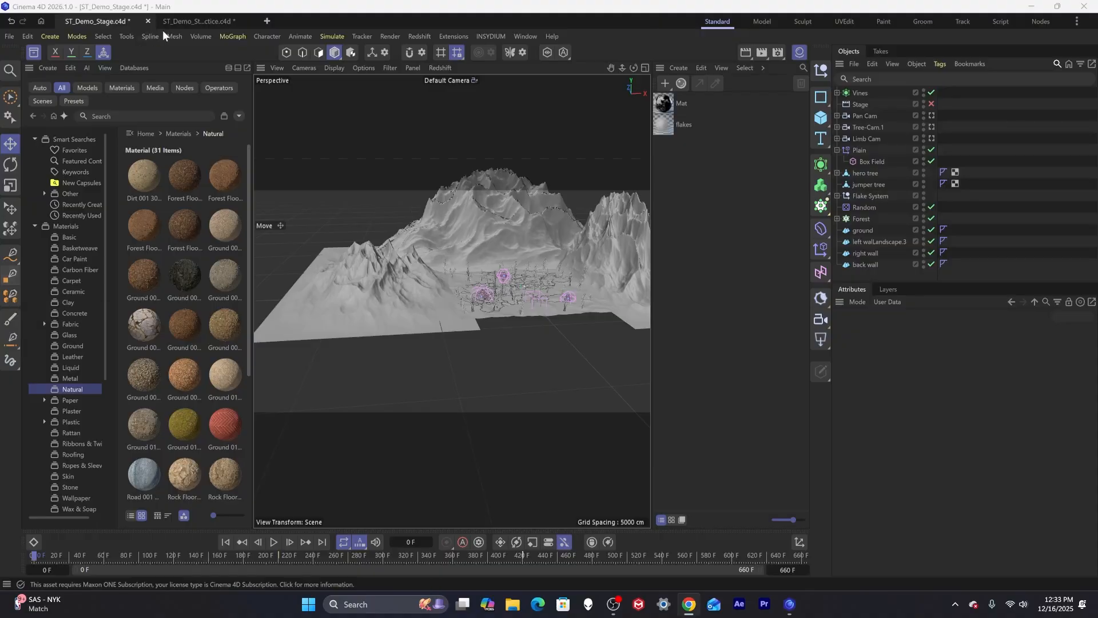
Switch to the web browser, maximize Poly Haven, and open the Terrain textures category.
{"action": "left_click_drag", "start_coordinate": [0, 93], "coordinate": [561, 81]}
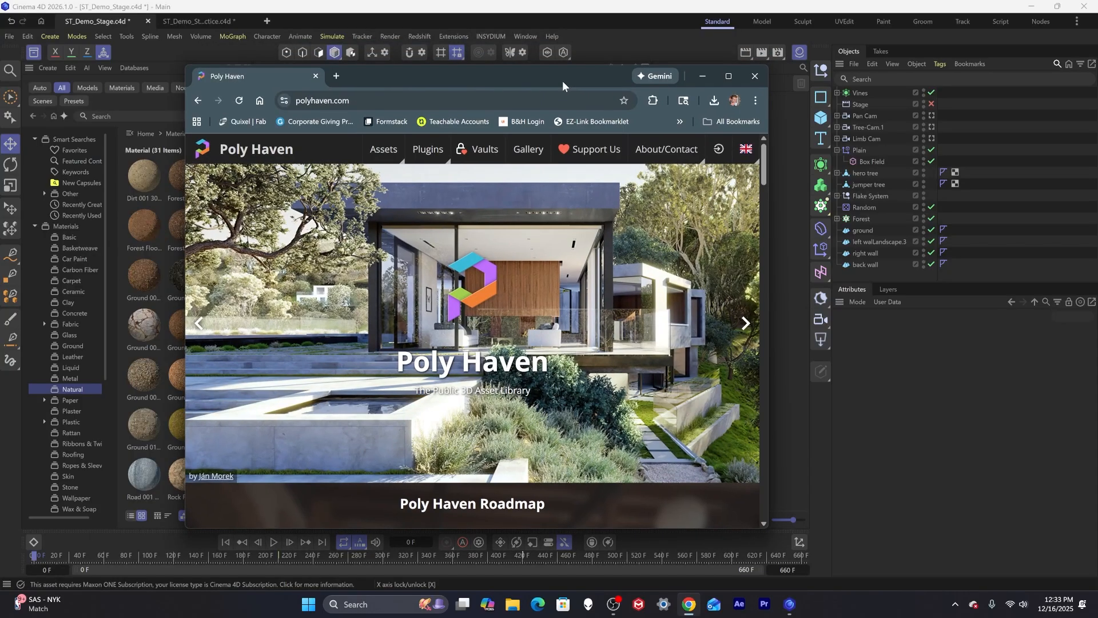
{"action": "double_click", "coordinate": [561, 80]}
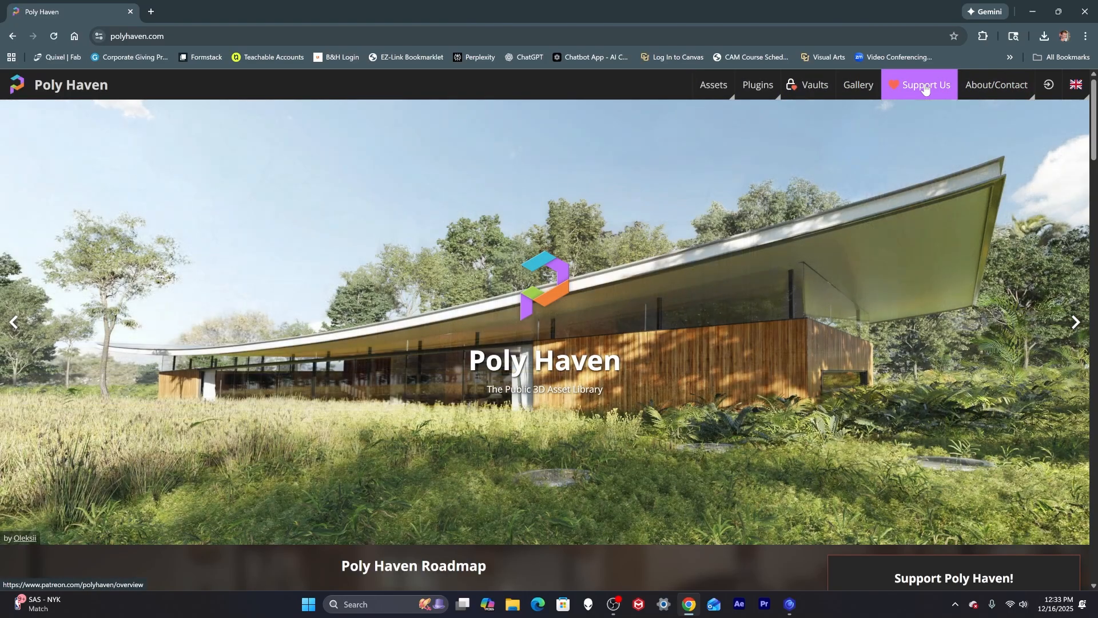
{"action": "mouse_move", "coordinate": [715, 89]}
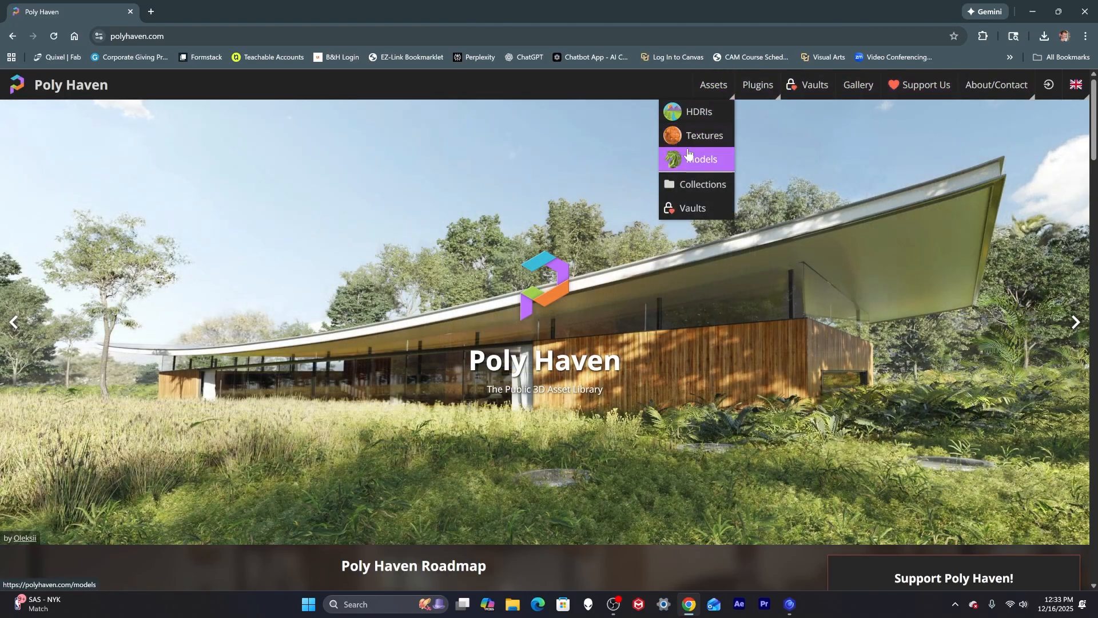
{"action": "left_click", "coordinate": [692, 113]}
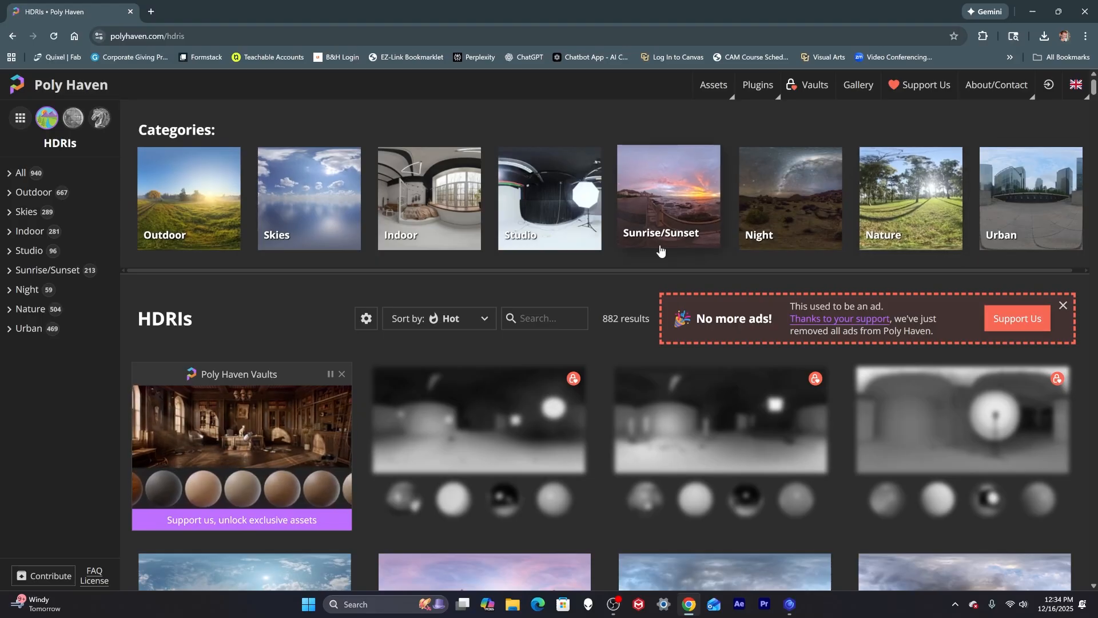
{"action": "left_click", "coordinate": [714, 85]}
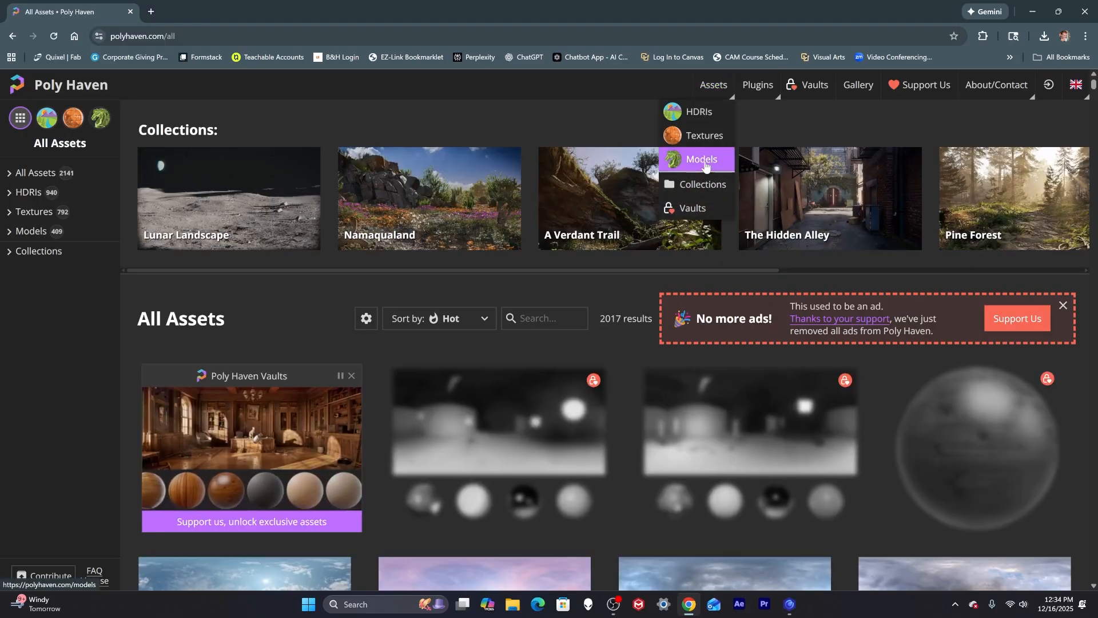
{"action": "left_click", "coordinate": [705, 163]}
{"action": "left_click", "coordinate": [709, 86]}
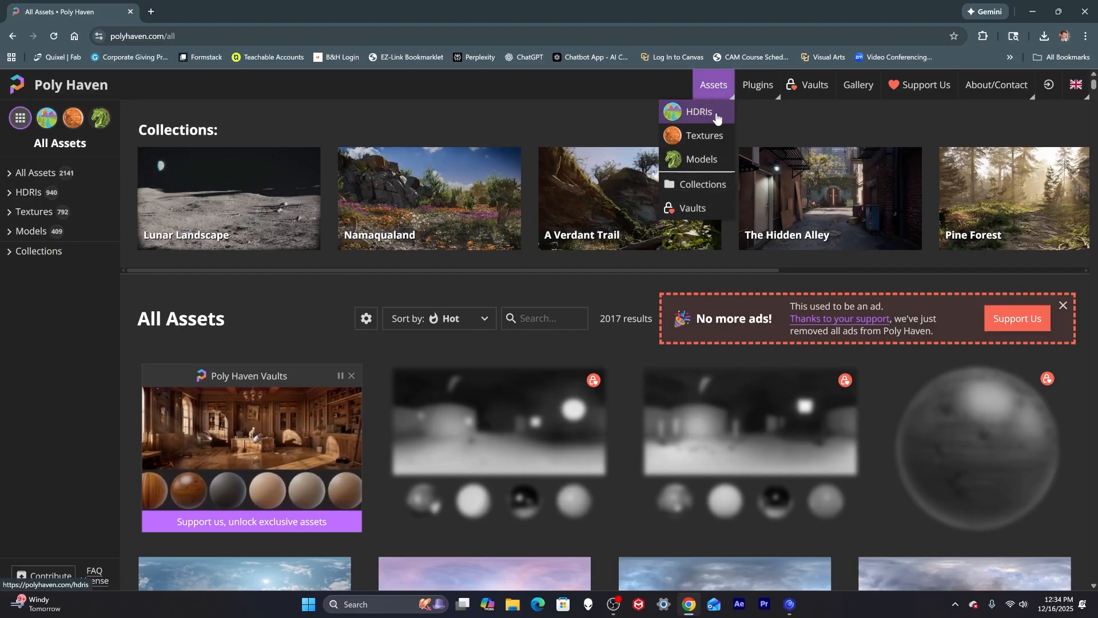
{"action": "left_click", "coordinate": [704, 136]}
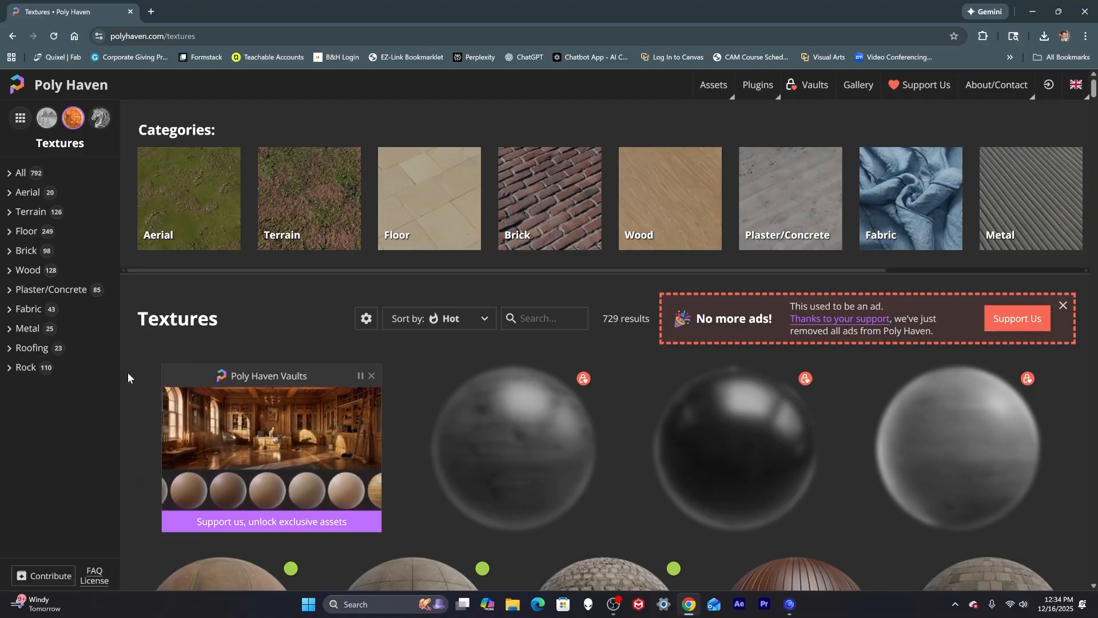
{"action": "left_click", "coordinate": [16, 216]}
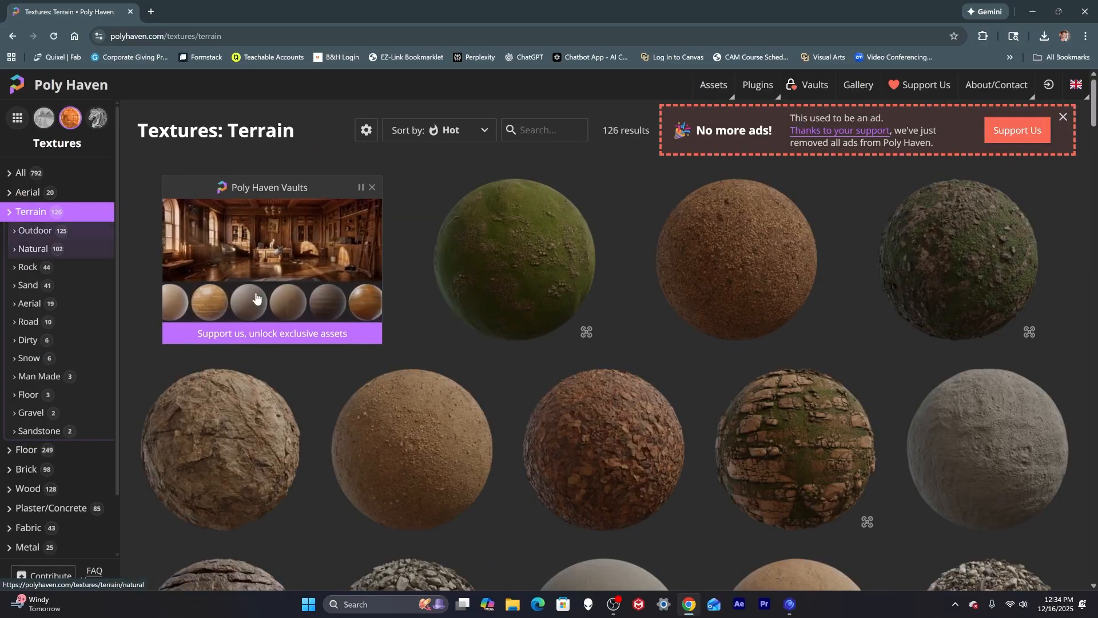
Browse the terrain textures and download the Brown Mud 02 texture at 4K.
{"action": "scroll", "coordinate": [750, 392], "scroll_direction": "down", "scroll_amount": 4}
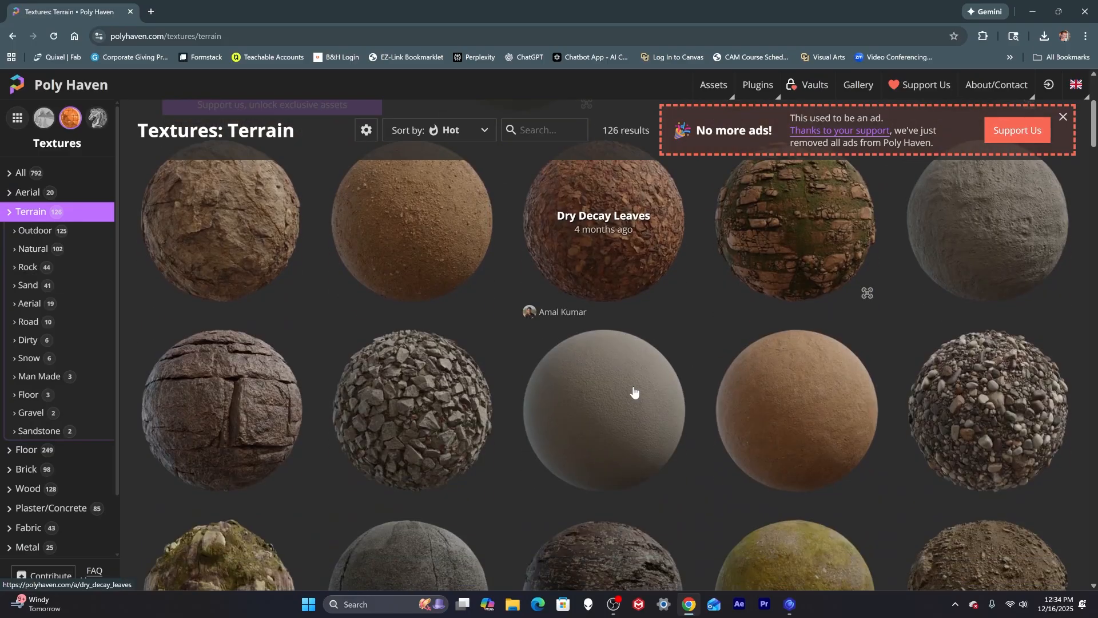
{"action": "scroll", "coordinate": [634, 391], "scroll_direction": "down", "scroll_amount": 3}
{"action": "scroll", "coordinate": [633, 392], "scroll_direction": "down", "scroll_amount": 3}
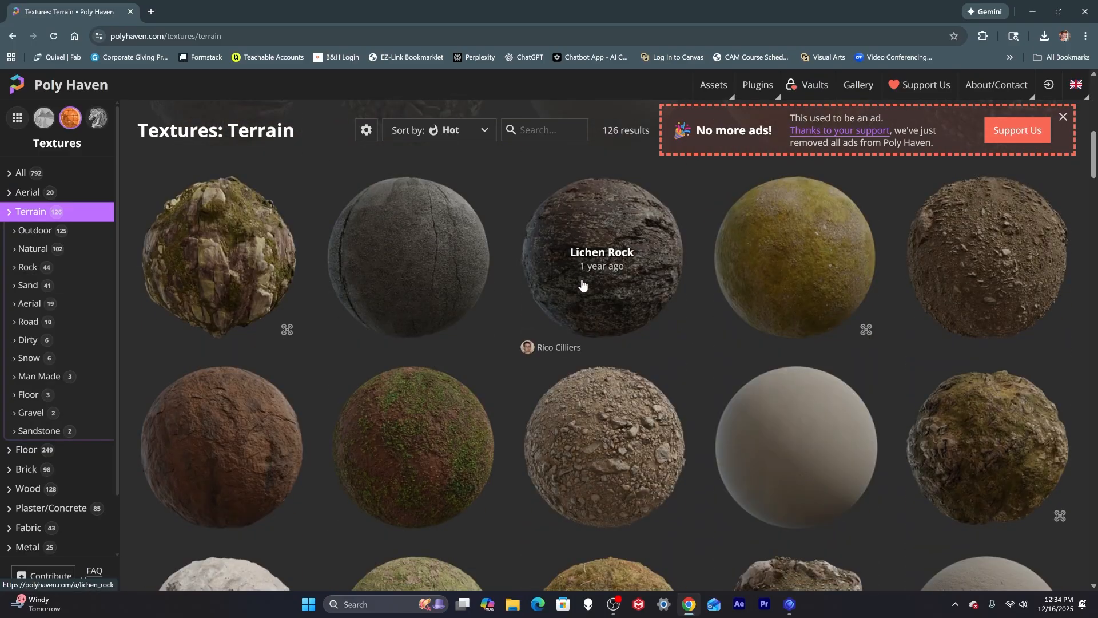
{"action": "scroll", "coordinate": [627, 439], "scroll_direction": "down", "scroll_amount": 12}
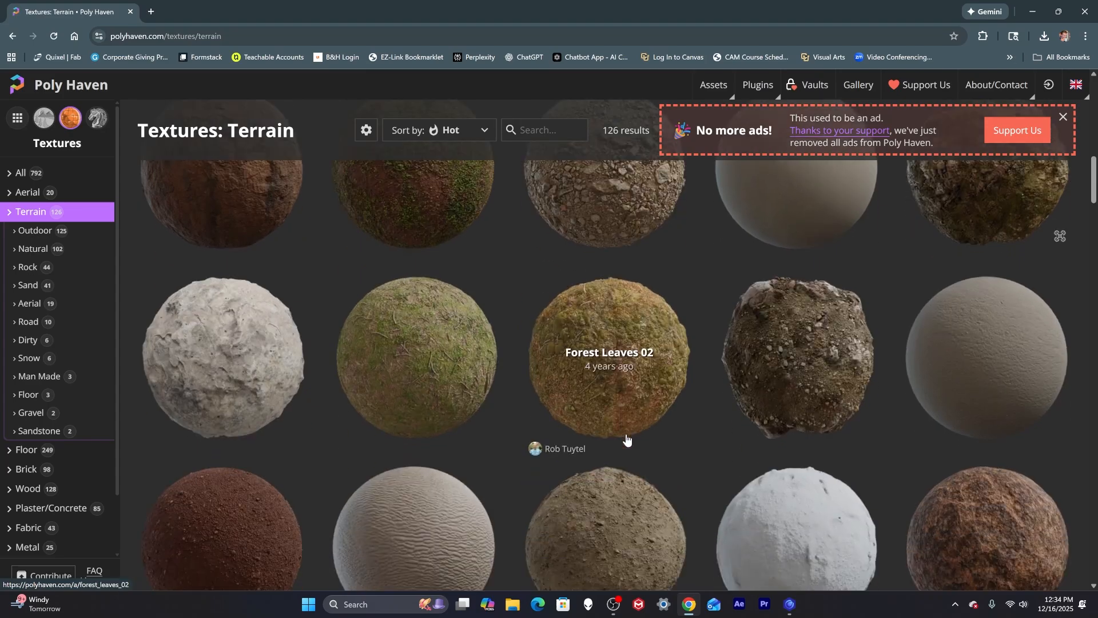
{"action": "scroll", "coordinate": [628, 438], "scroll_direction": "down", "scroll_amount": 15}
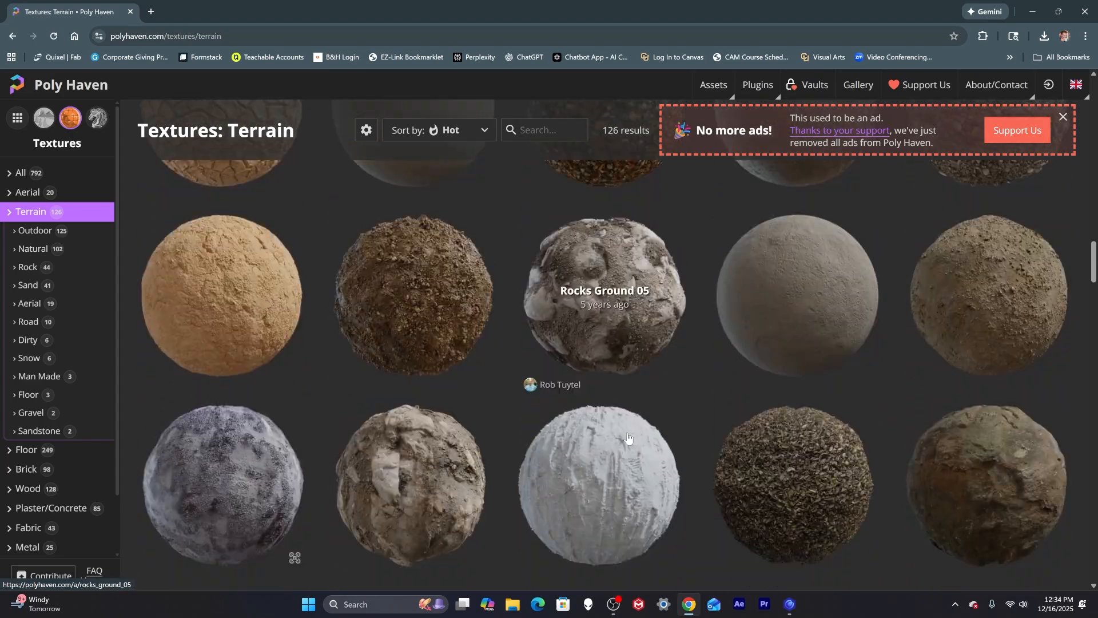
{"action": "scroll", "coordinate": [629, 438], "scroll_direction": "down", "scroll_amount": 5}
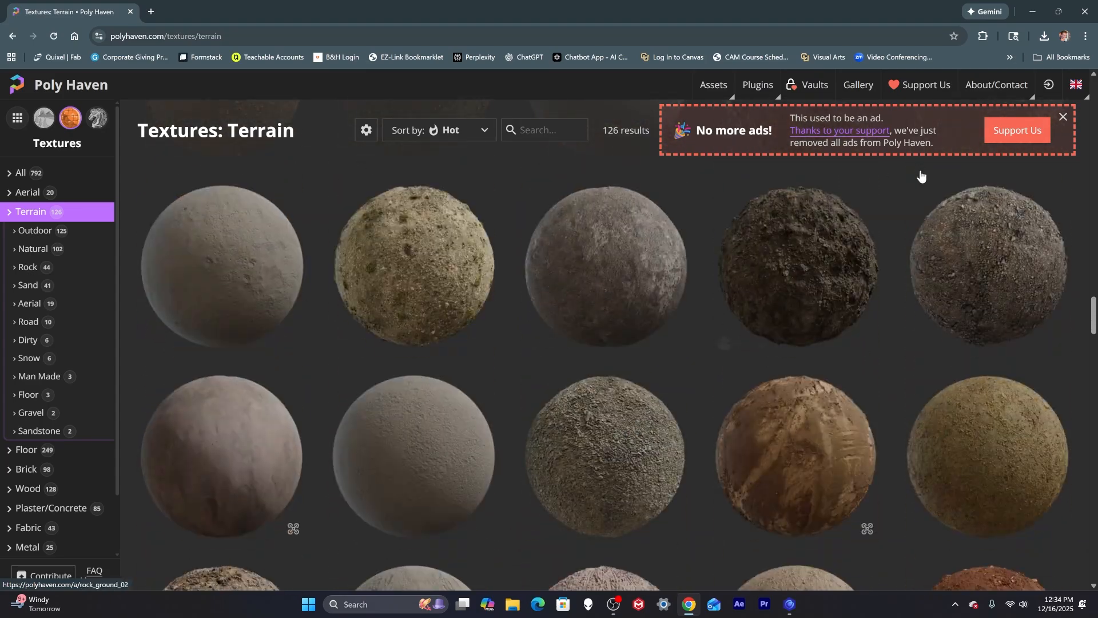
{"action": "scroll", "coordinate": [791, 366], "scroll_direction": "up", "scroll_amount": 5}
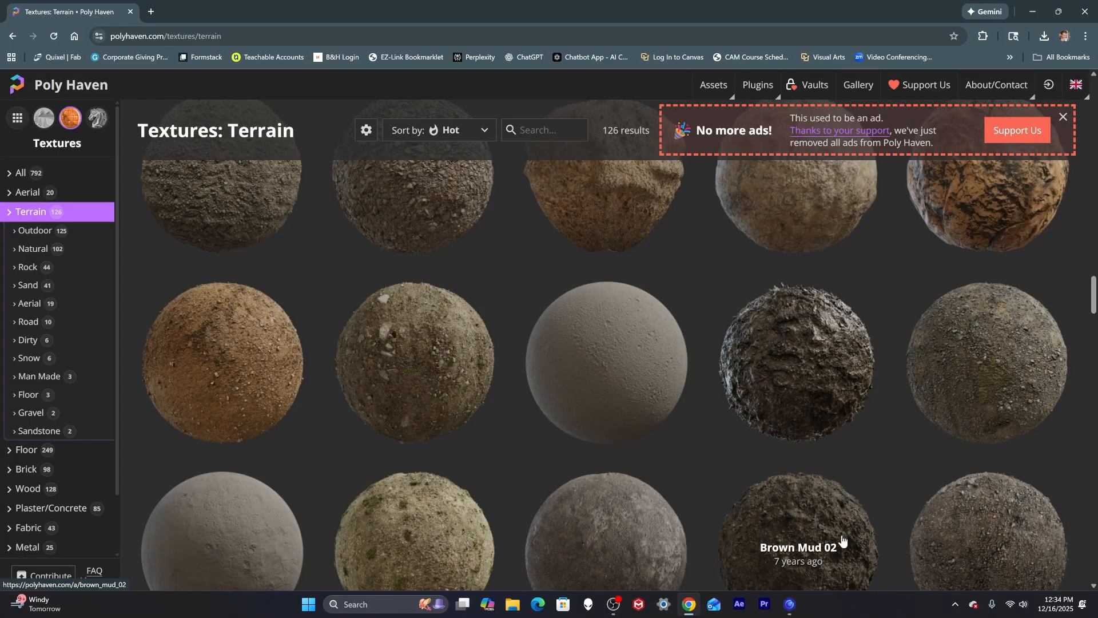
{"action": "scroll", "coordinate": [814, 531], "scroll_direction": "down", "scroll_amount": 2}
{"action": "left_click", "coordinate": [807, 463]}
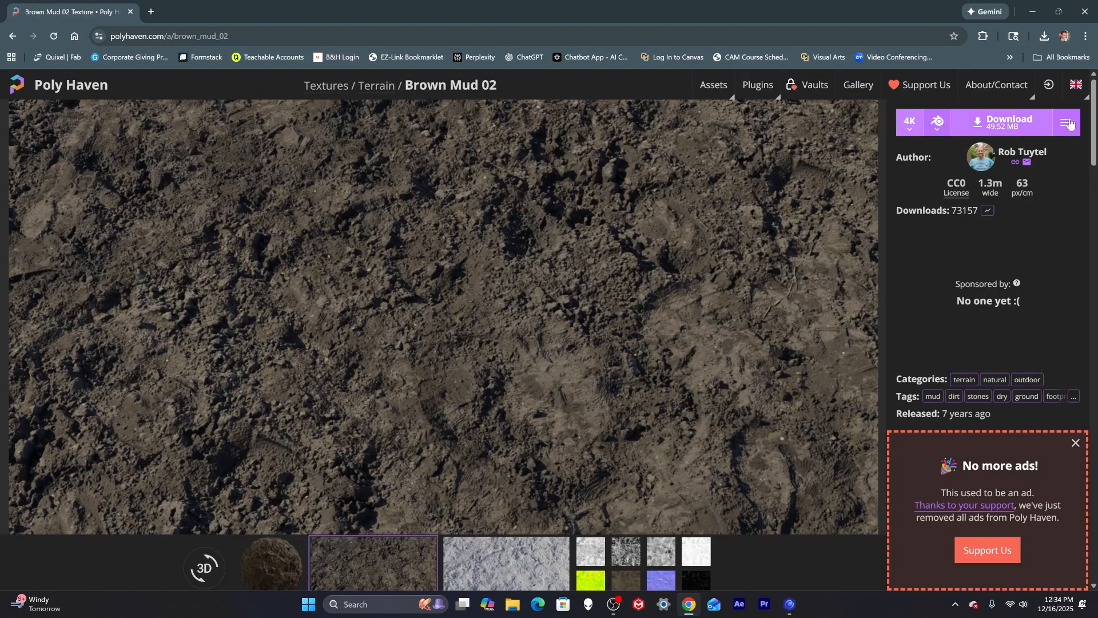
{"action": "left_click", "coordinate": [1009, 122]}
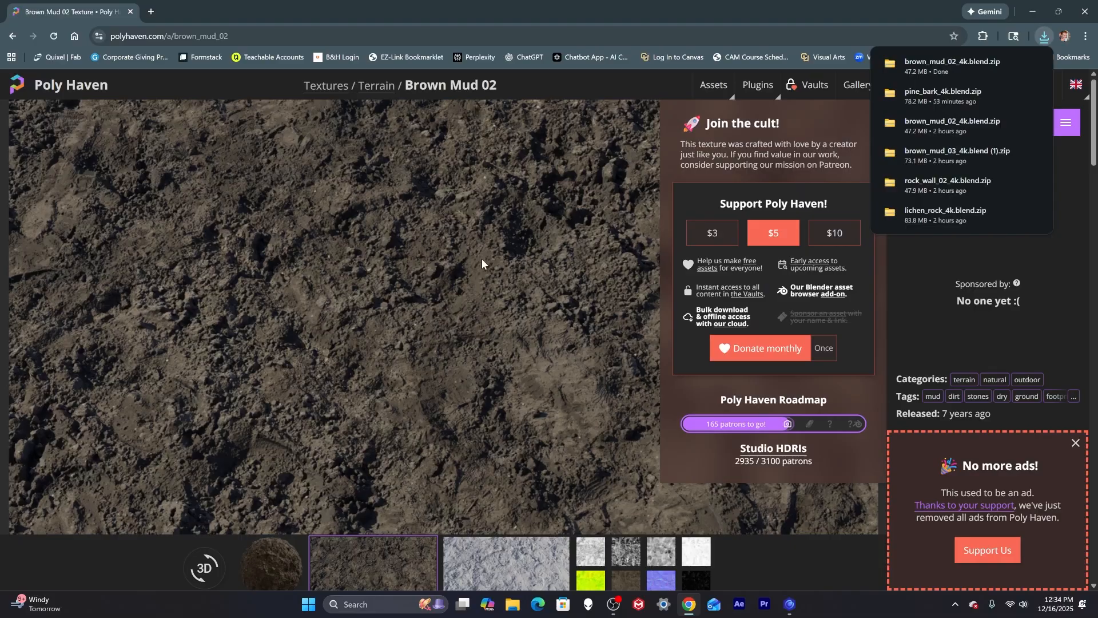
{"action": "left_click", "coordinate": [874, 112]}
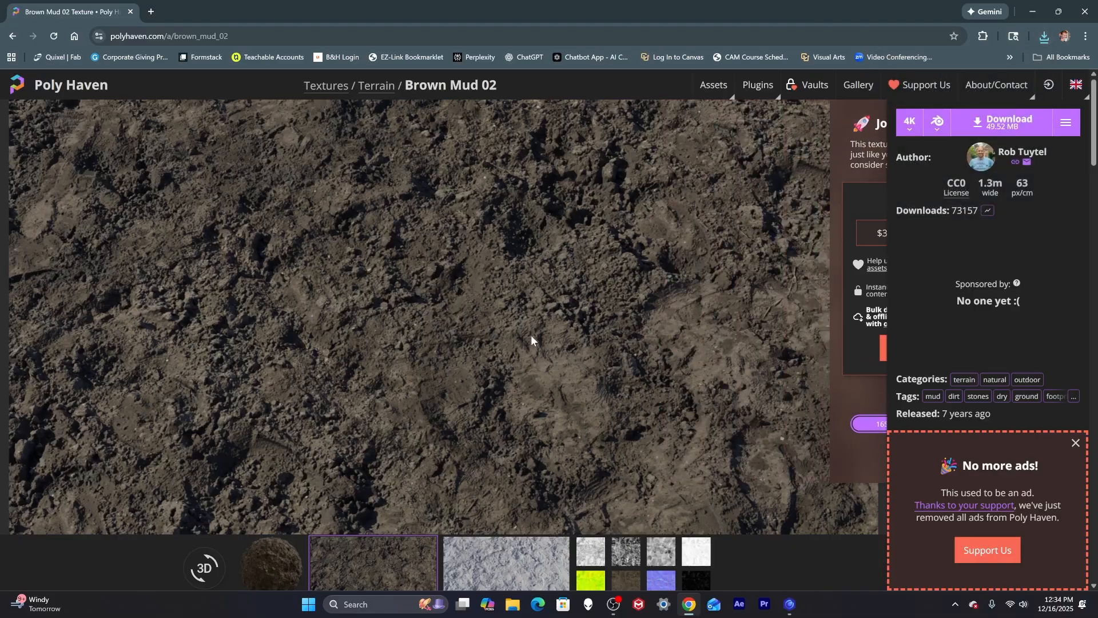
Return to the terrain list and download the Rock Face texture at 4K.
{"action": "left_click", "coordinate": [13, 36]}
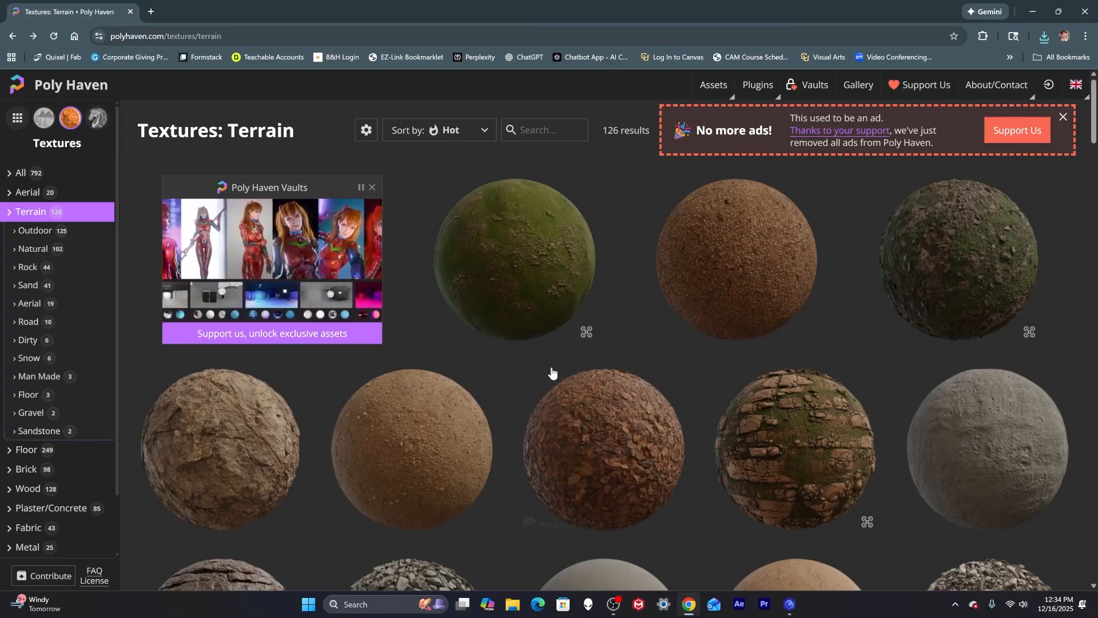
{"action": "scroll", "coordinate": [551, 373], "scroll_direction": "down", "scroll_amount": 10}
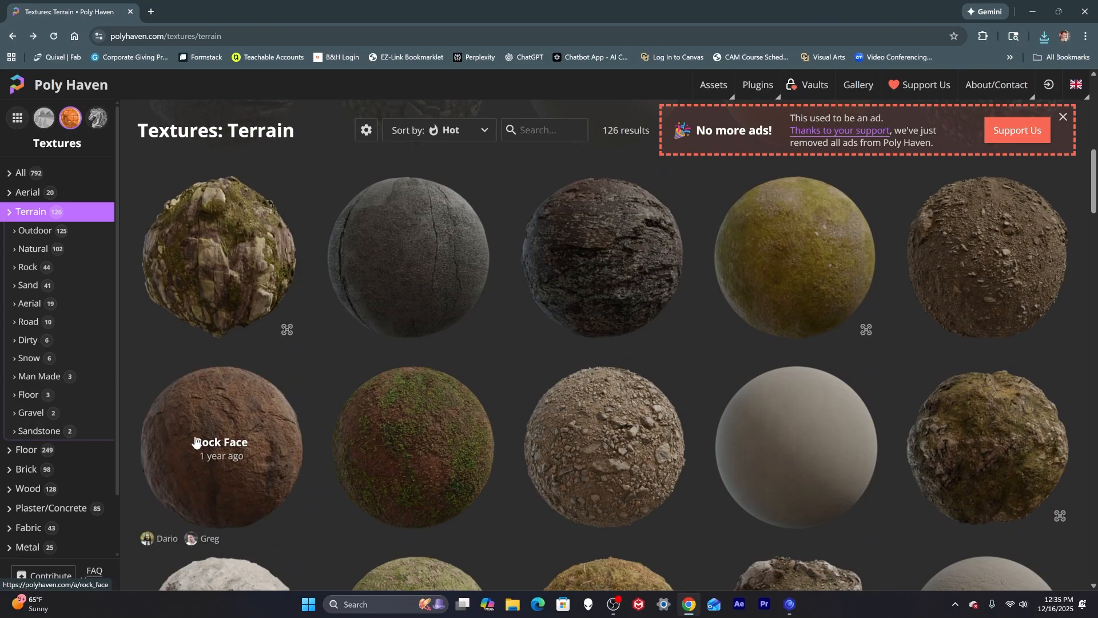
{"action": "left_click", "coordinate": [215, 416]}
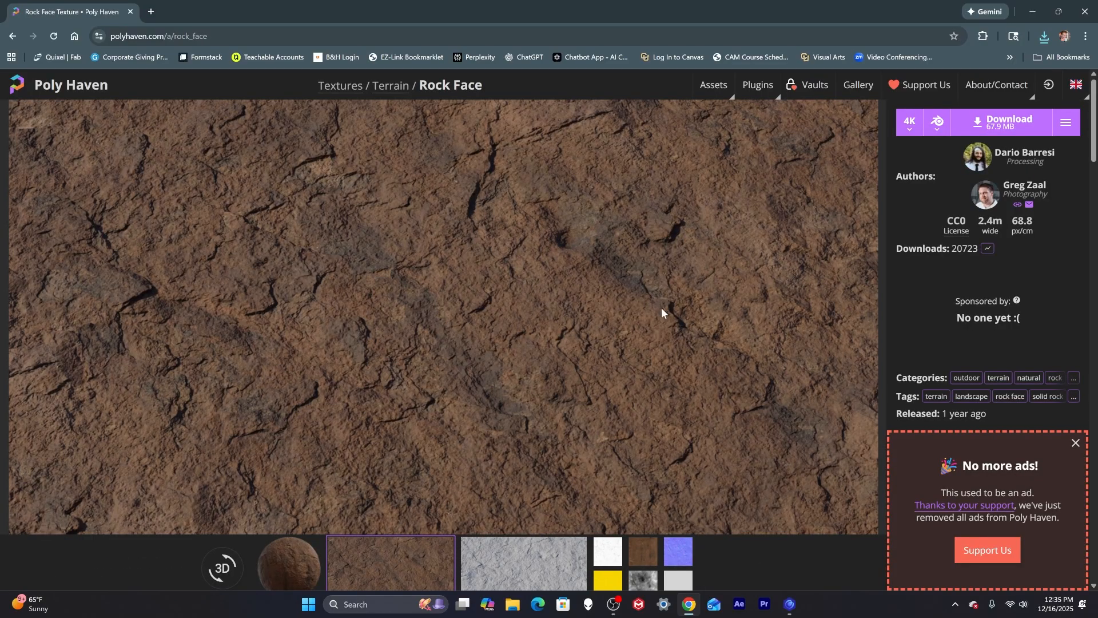
{"action": "left_click", "coordinate": [1003, 122]}
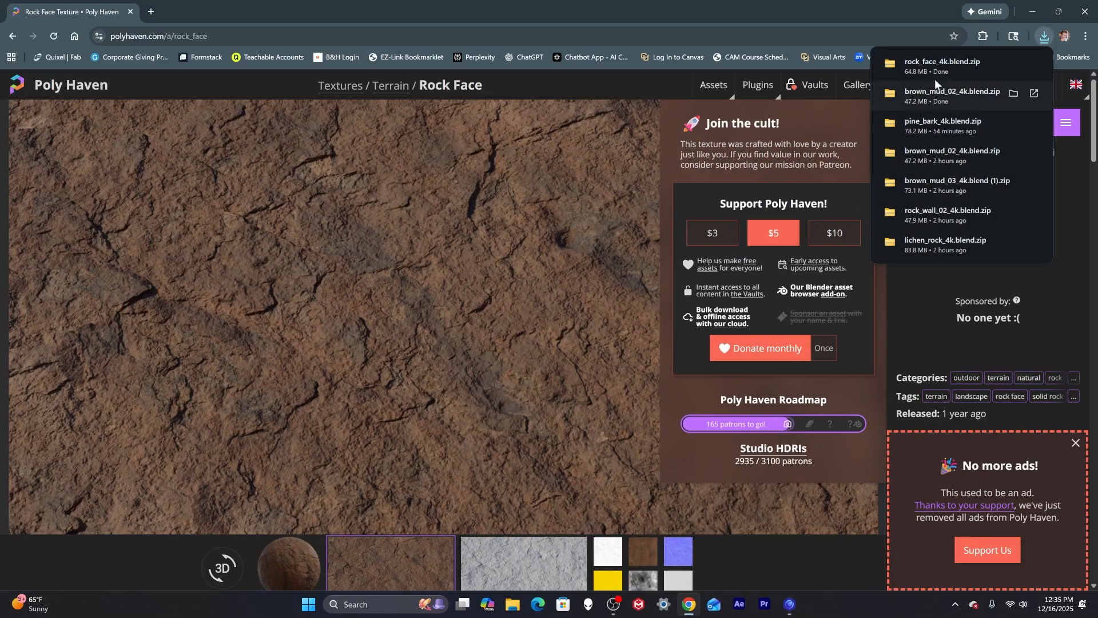
{"action": "left_click", "coordinate": [876, 114]}
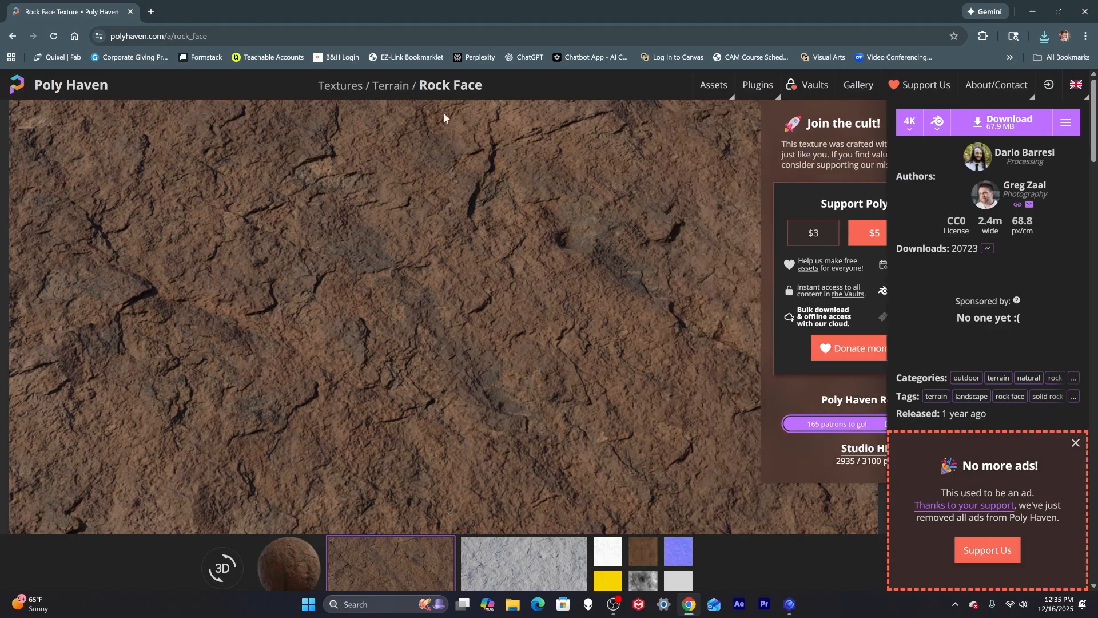
Open the Wood textures category, browse it, and download the Pine Bark texture at 4K.
{"action": "left_click", "coordinate": [12, 36]}
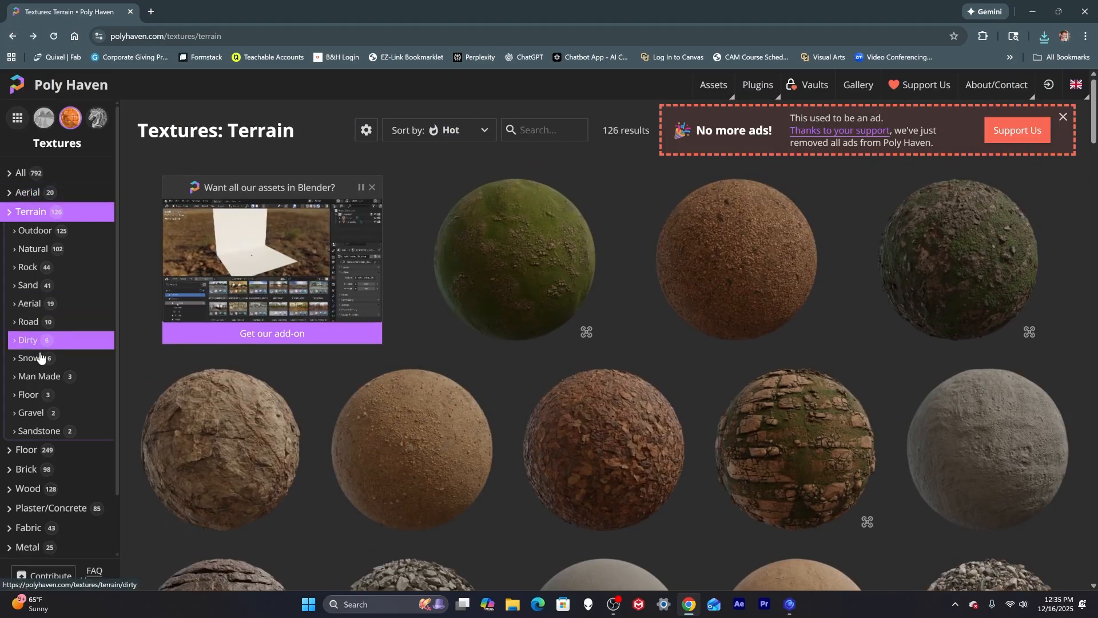
{"action": "left_click", "coordinate": [40, 488]}
{"action": "scroll", "coordinate": [626, 422], "scroll_direction": "down", "scroll_amount": 12}
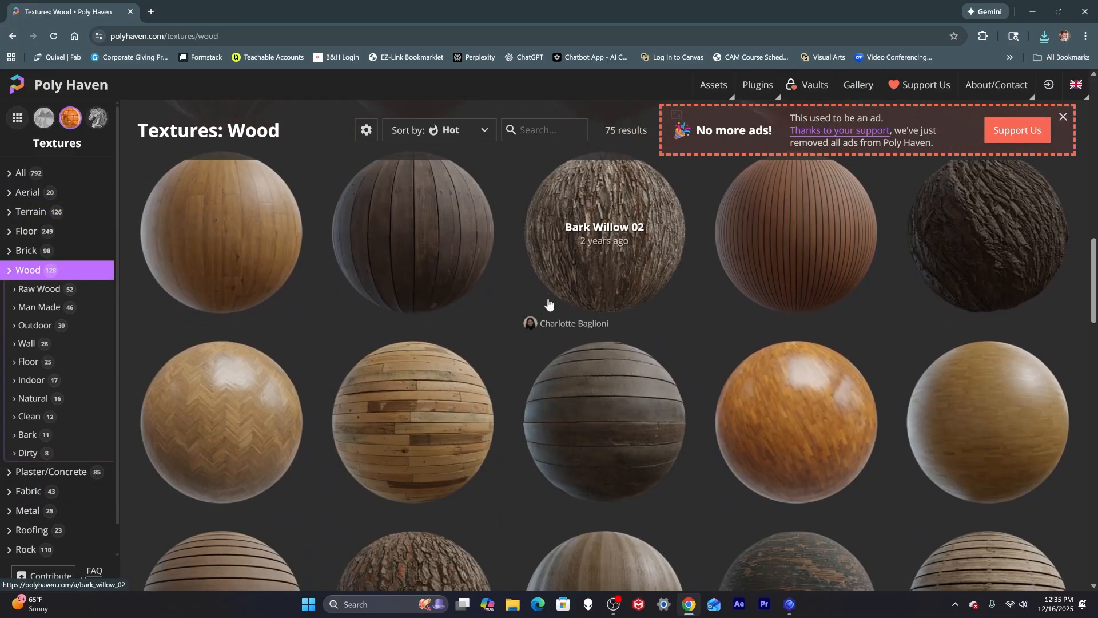
{"action": "scroll", "coordinate": [535, 312], "scroll_direction": "down", "scroll_amount": 3}
{"action": "scroll", "coordinate": [377, 400], "scroll_direction": "down", "scroll_amount": 10}
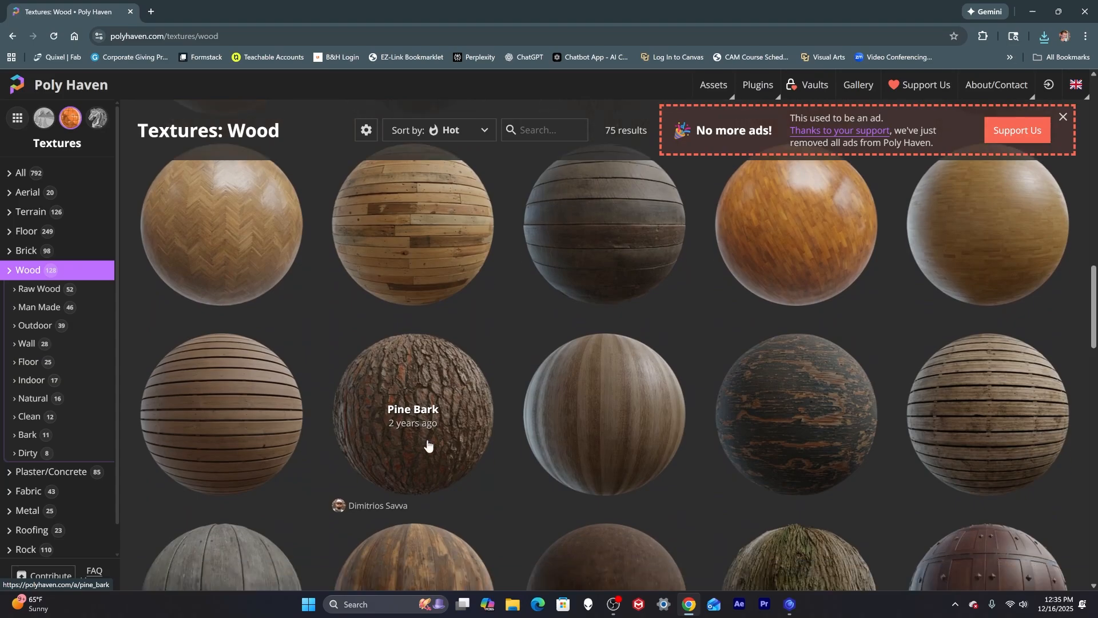
{"action": "scroll", "coordinate": [429, 441], "scroll_direction": "down", "scroll_amount": 1}
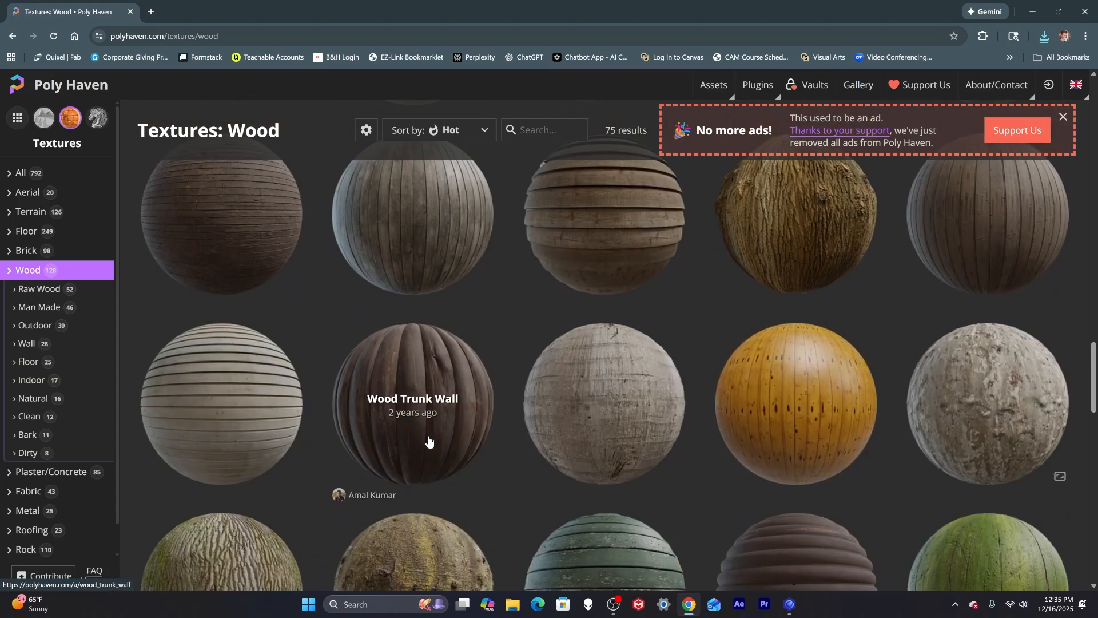
{"action": "scroll", "coordinate": [428, 441], "scroll_direction": "down", "scroll_amount": 4}
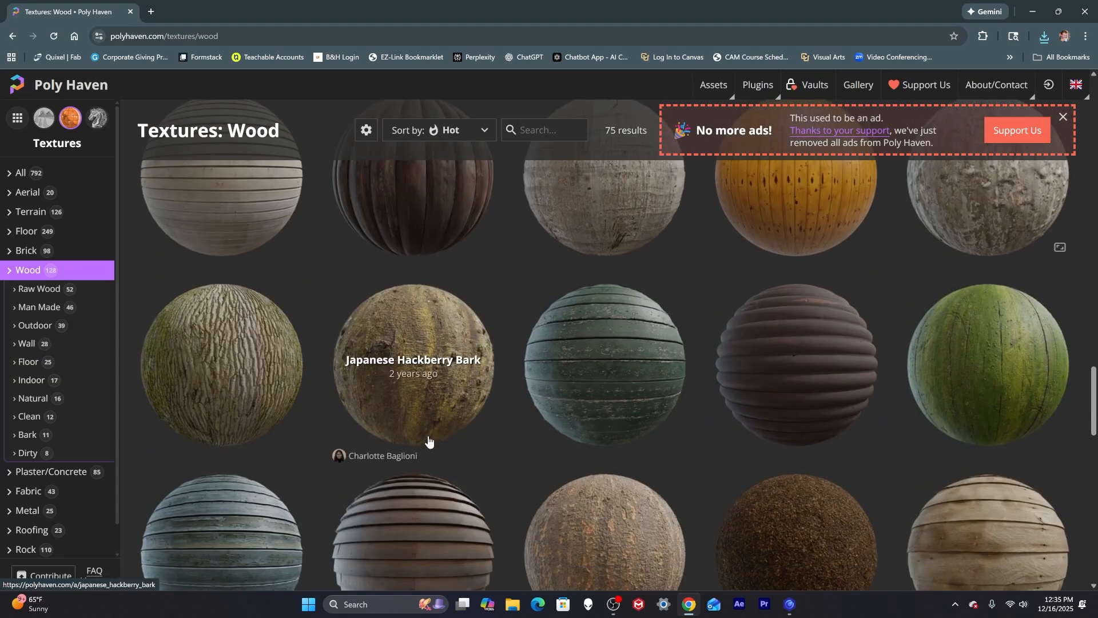
{"action": "scroll", "coordinate": [429, 441], "scroll_direction": "down", "scroll_amount": 4}
{"action": "scroll", "coordinate": [429, 441], "scroll_direction": "up", "scroll_amount": 15}
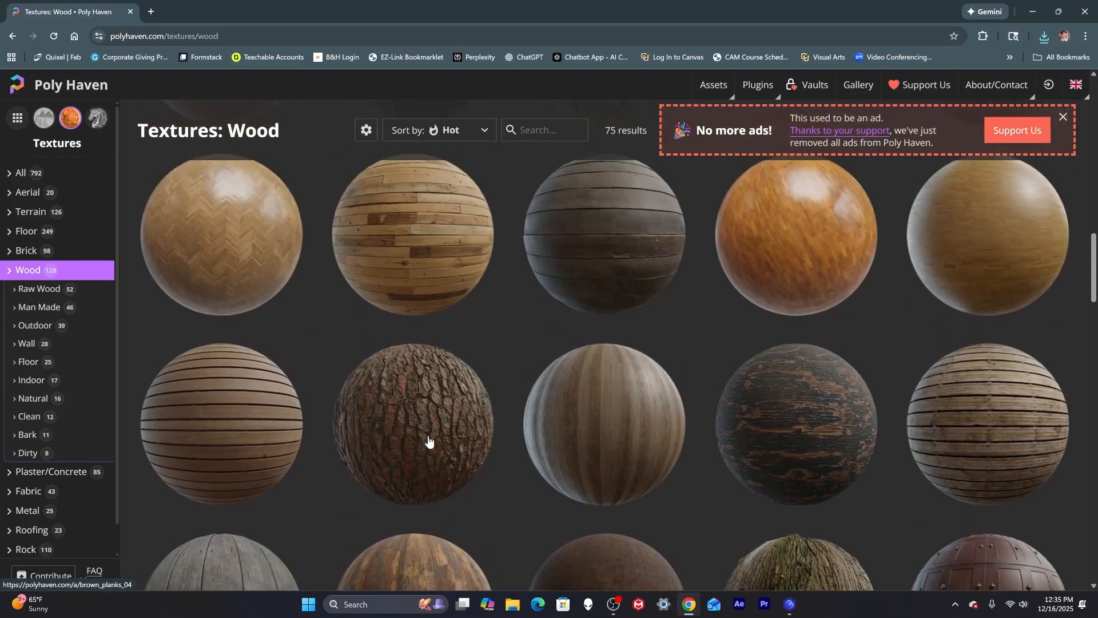
{"action": "left_click", "coordinate": [429, 441]}
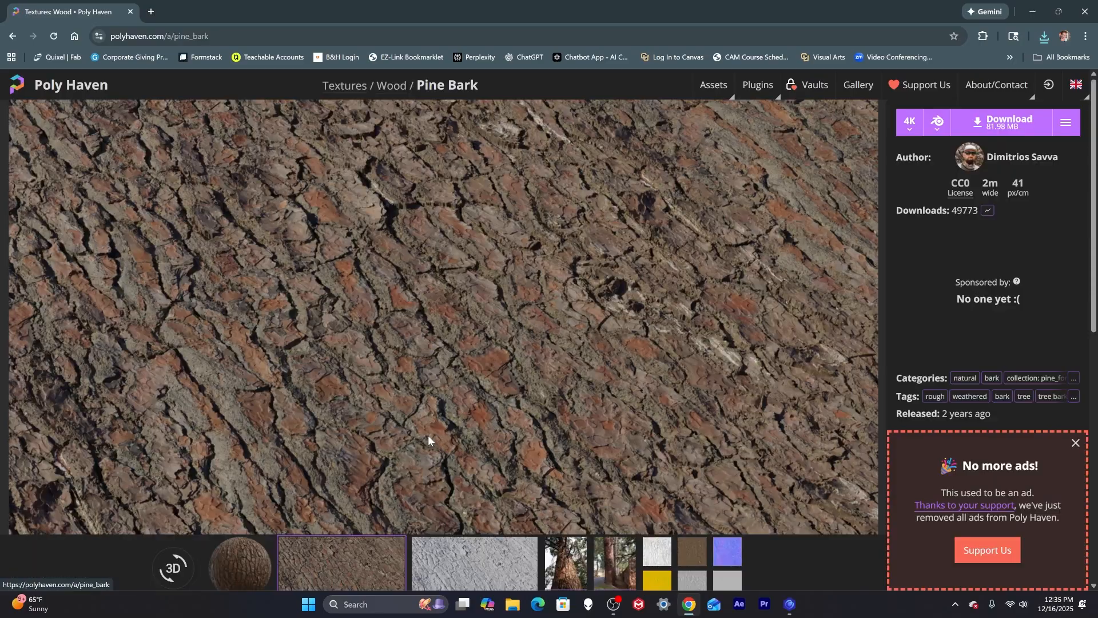
{"action": "left_click", "coordinate": [1014, 134]}
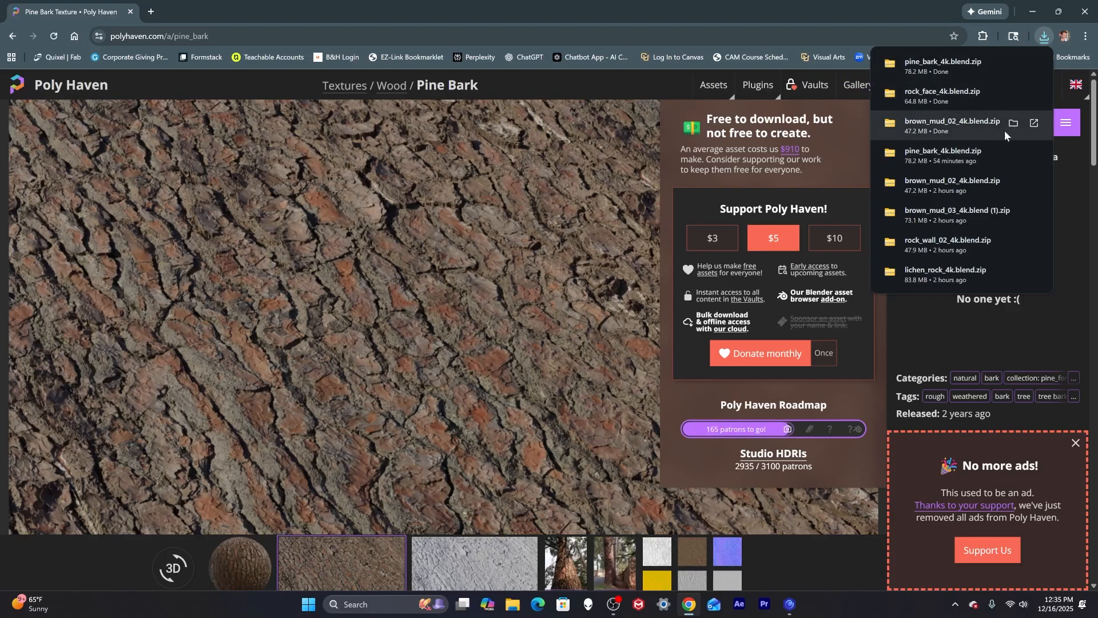
{"action": "left_click", "coordinate": [557, 219]}
{"action": "left_click", "coordinate": [873, 111]}
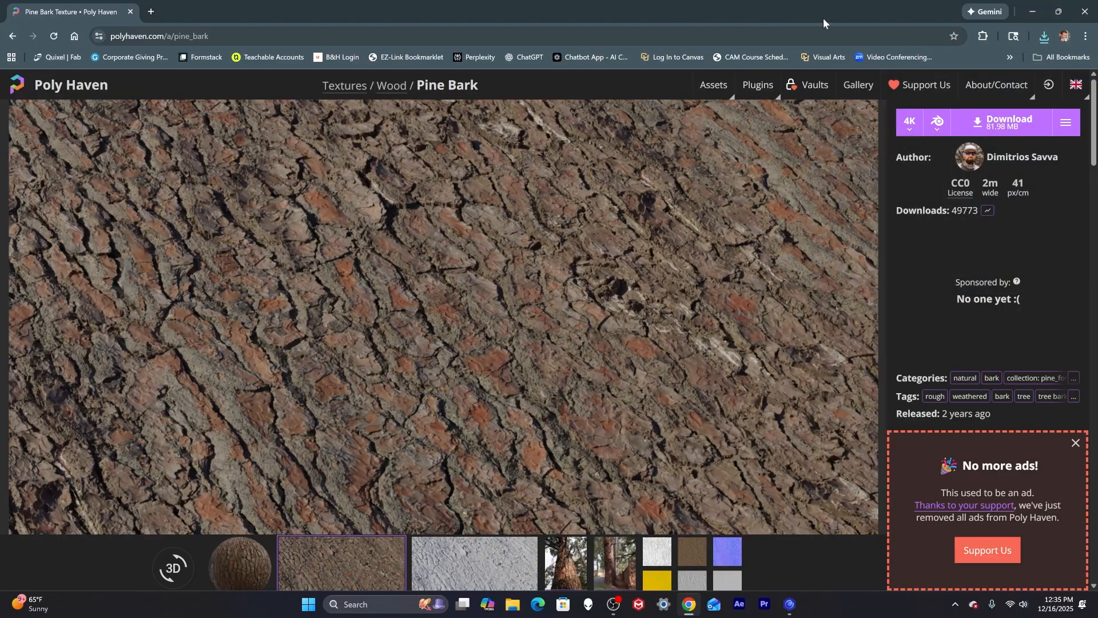
Open the Downloads folder in File Explorer and extract the pine_bark_4k.blend archive.
{"action": "left_click_drag", "start_coordinate": [822, 19], "coordinate": [0, 109]}
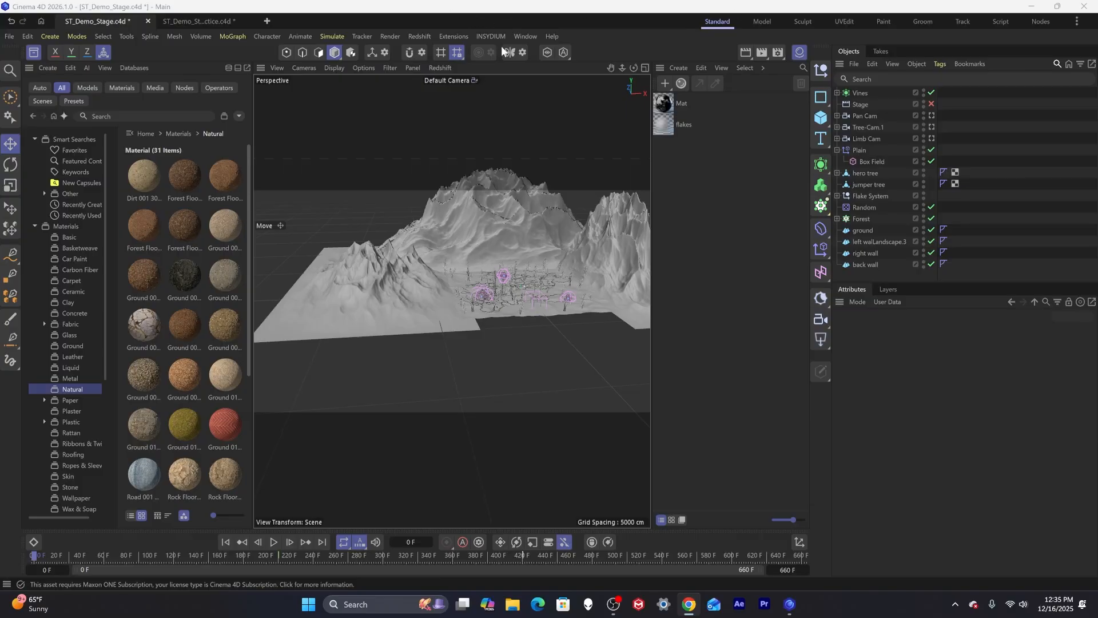
{"action": "left_click", "coordinate": [511, 603]}
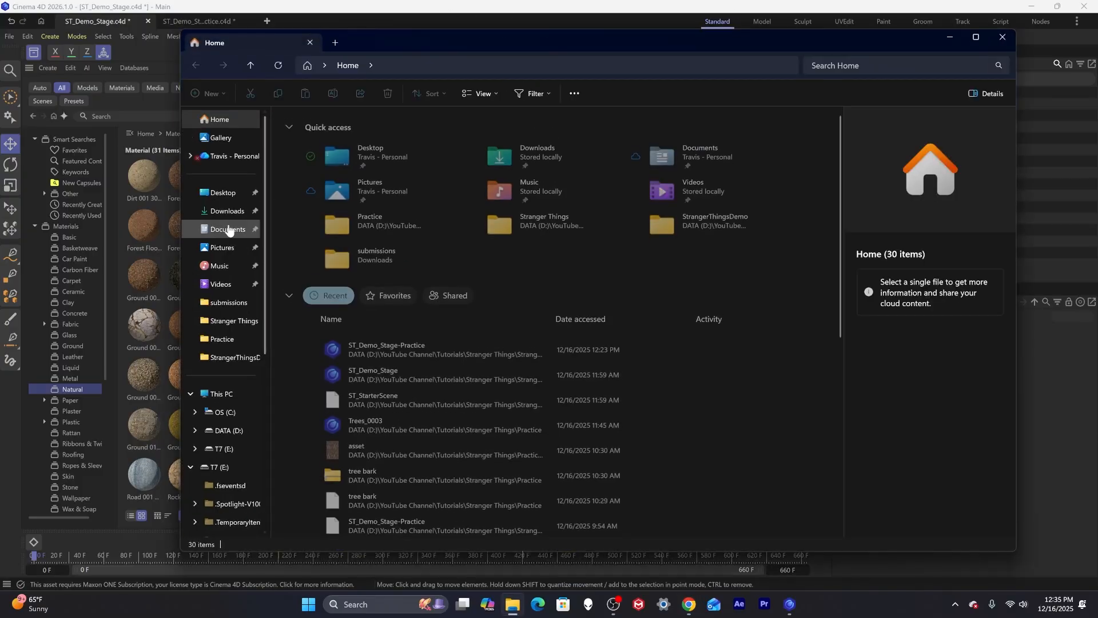
{"action": "left_click", "coordinate": [227, 211]}
{"action": "left_click", "coordinate": [334, 148]}
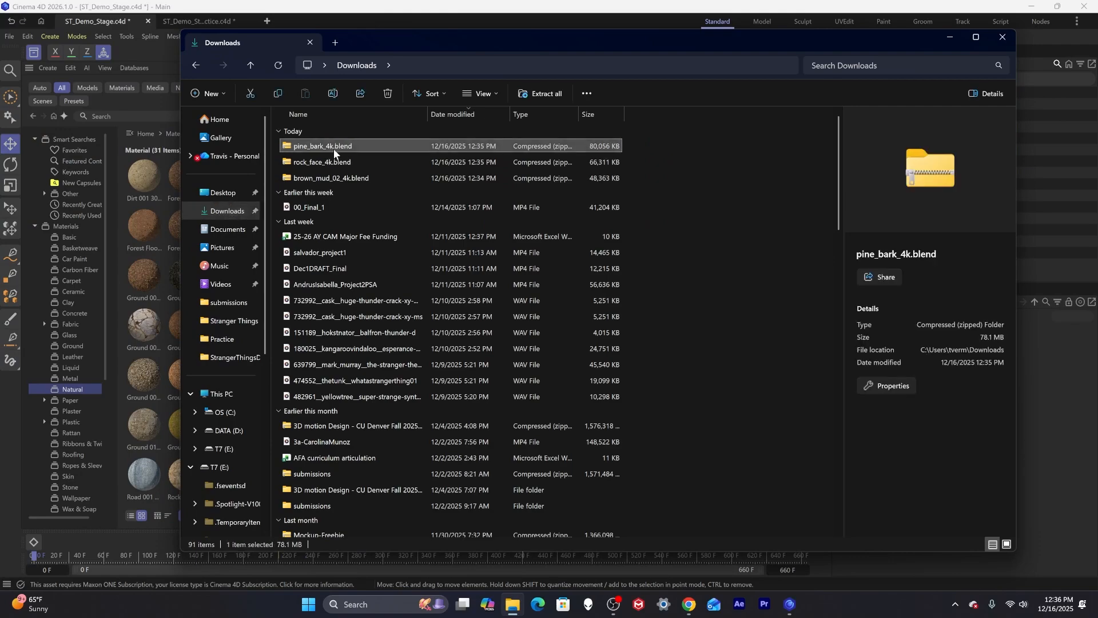
{"action": "right_click", "coordinate": [320, 145]}
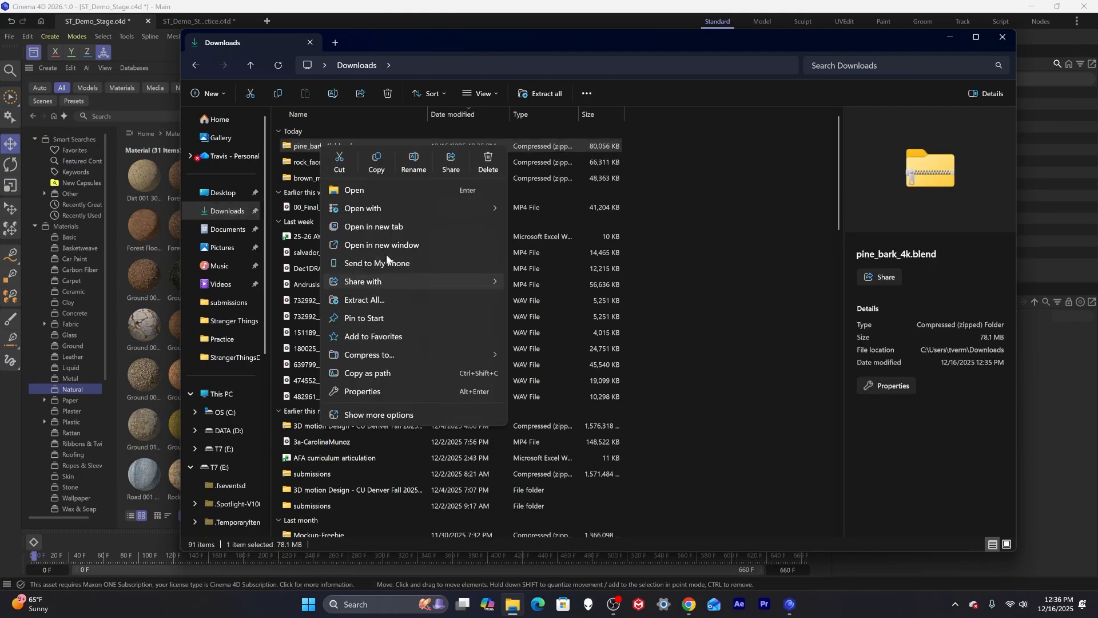
{"action": "left_click", "coordinate": [369, 299]}
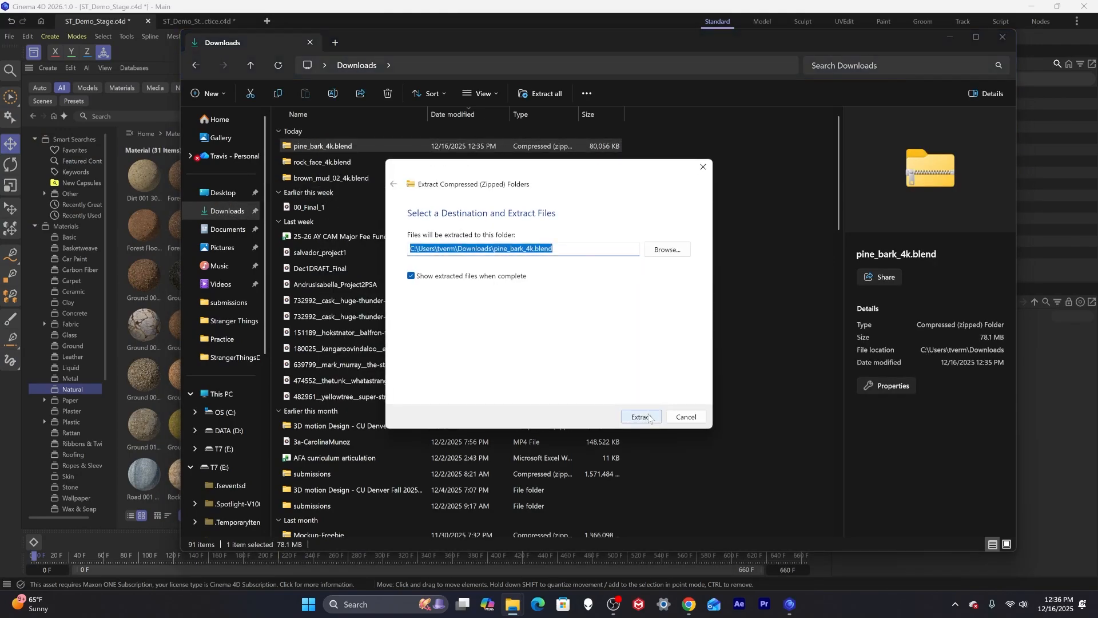
{"action": "left_click", "coordinate": [649, 418]}
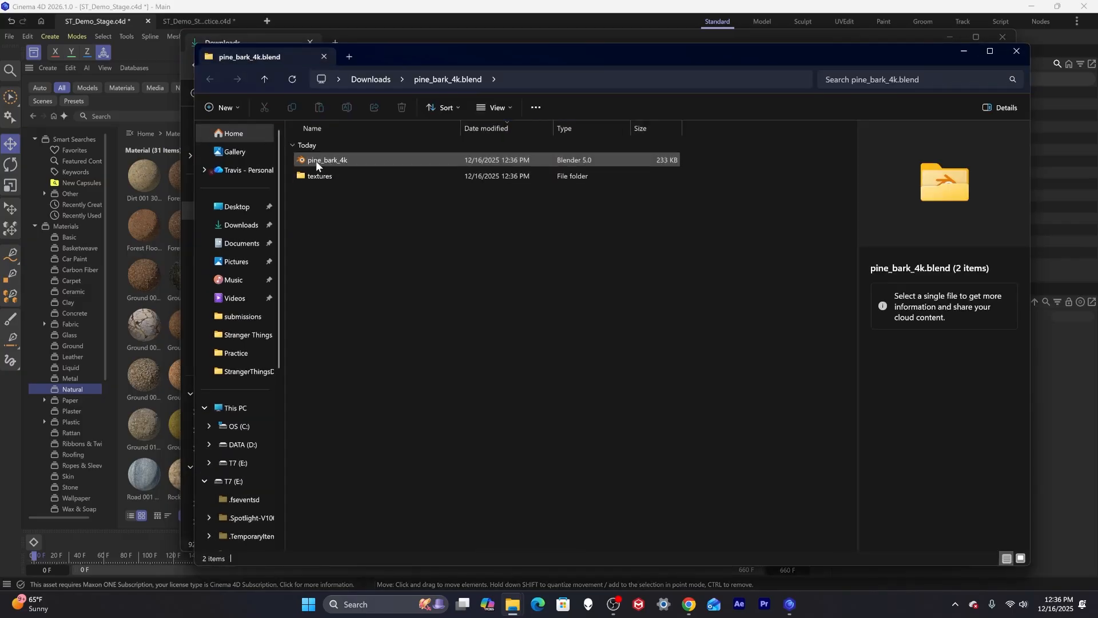
{"action": "left_click", "coordinate": [1017, 51]}
Extract the rock_face_4k.blend archive in Downloads.
{"action": "left_click", "coordinate": [343, 162]}
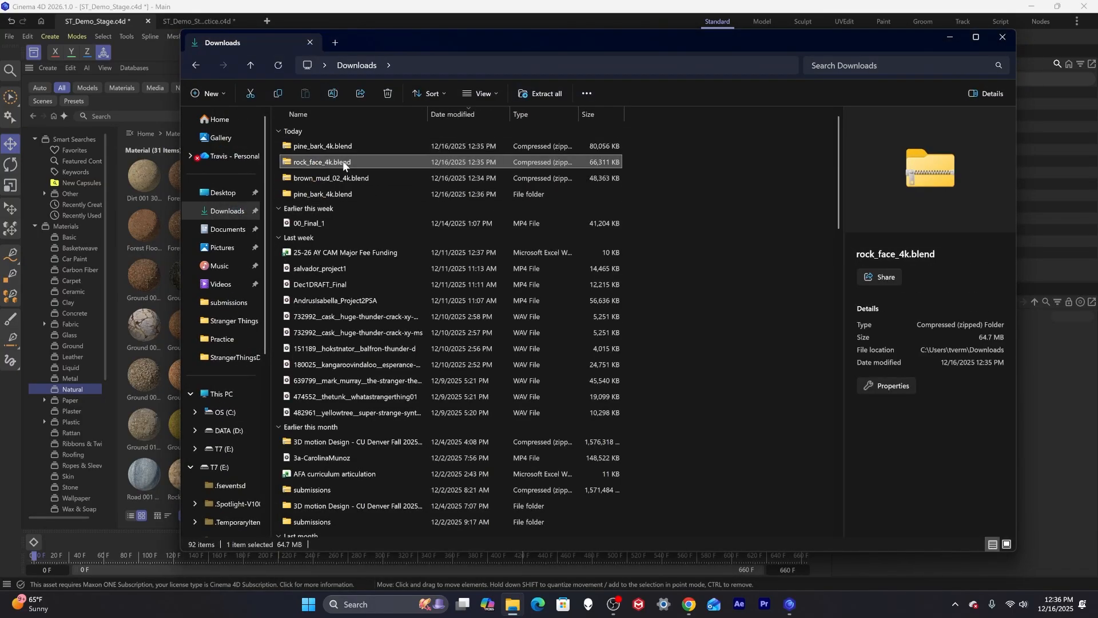
{"action": "right_click", "coordinate": [343, 164]}
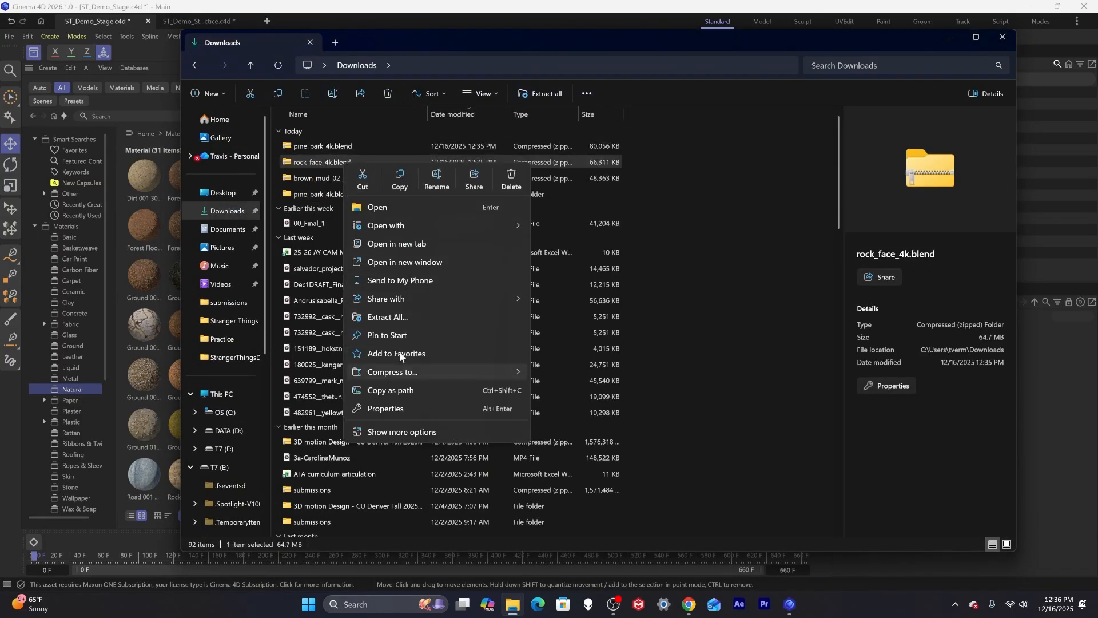
{"action": "left_click", "coordinate": [382, 318]}
{"action": "left_click", "coordinate": [631, 415]}
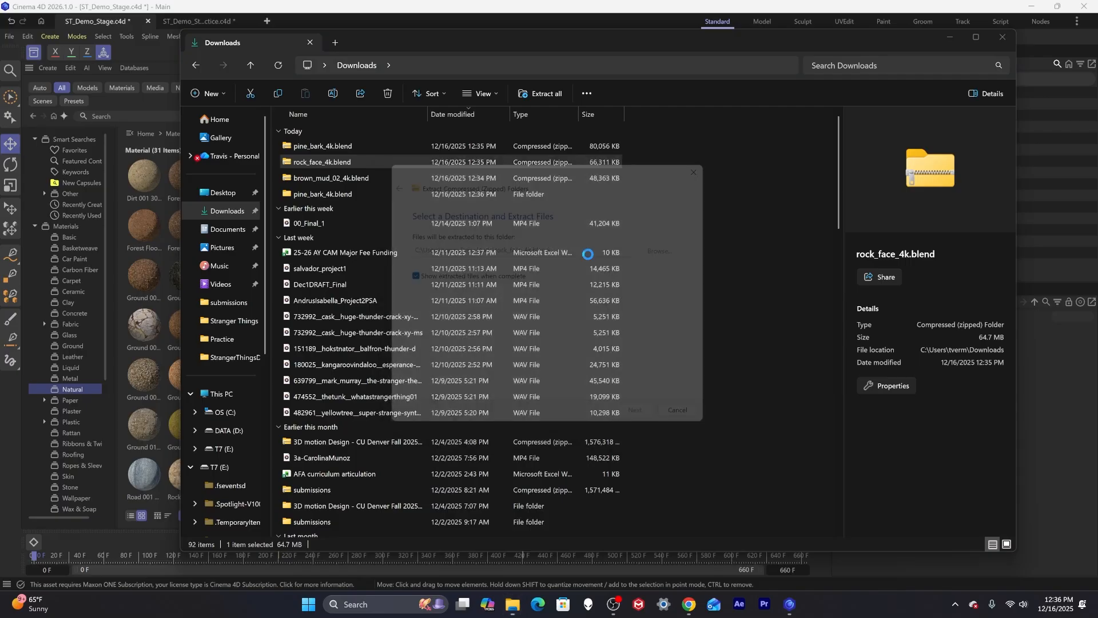
{"action": "left_click", "coordinate": [1031, 64]}
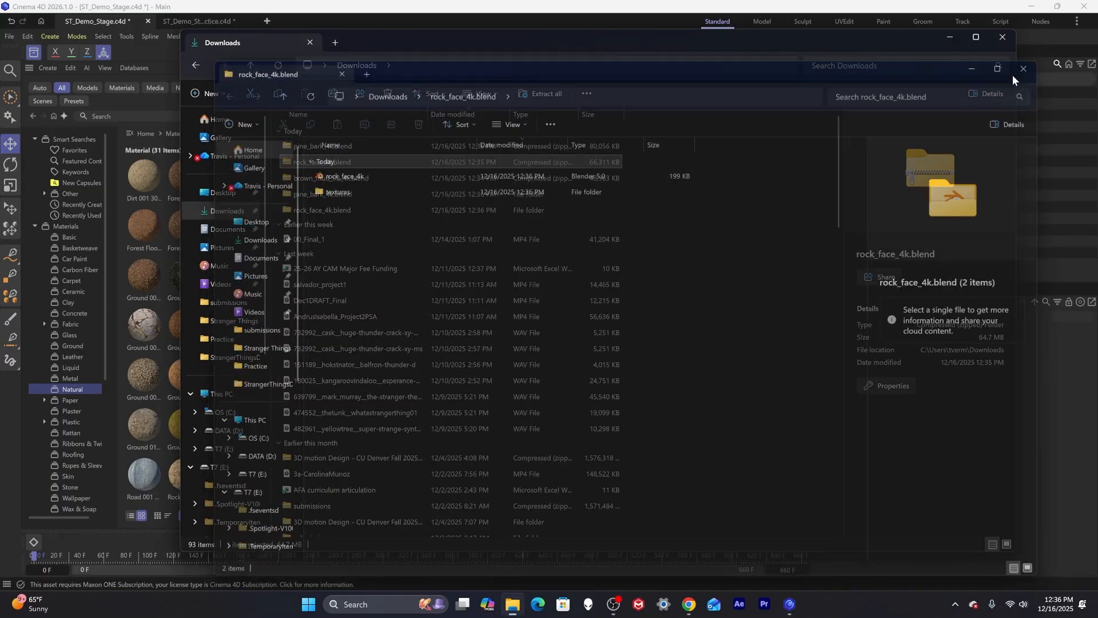
Extract the brown_mud_02_4k.blend archive in Downloads.
{"action": "left_click", "coordinate": [310, 180]}
{"action": "right_click", "coordinate": [311, 180]}
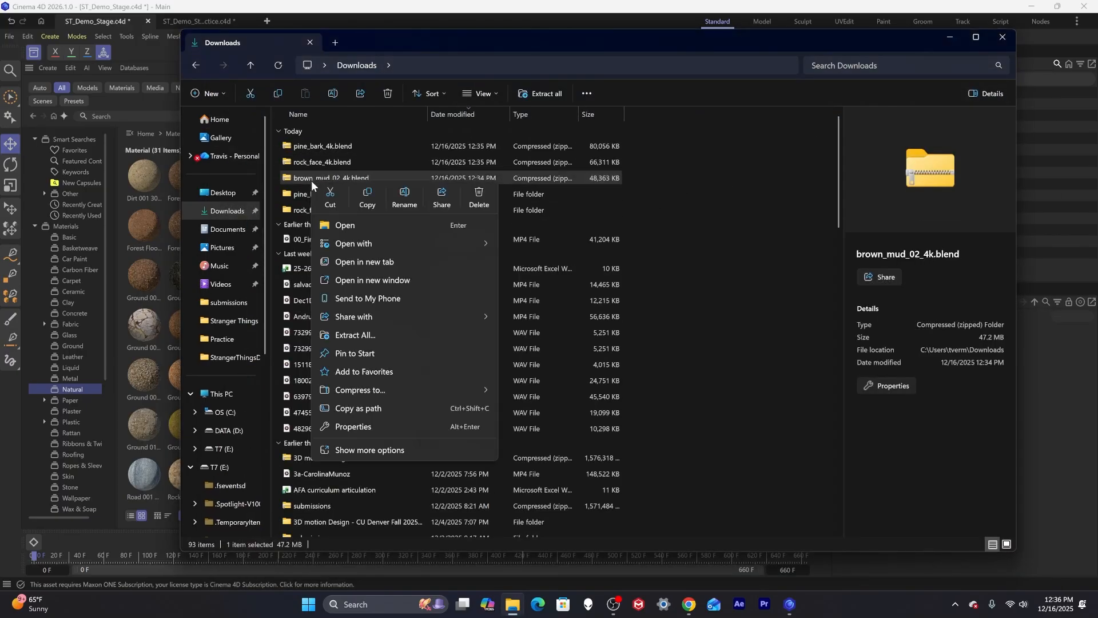
{"action": "left_click", "coordinate": [354, 335]}
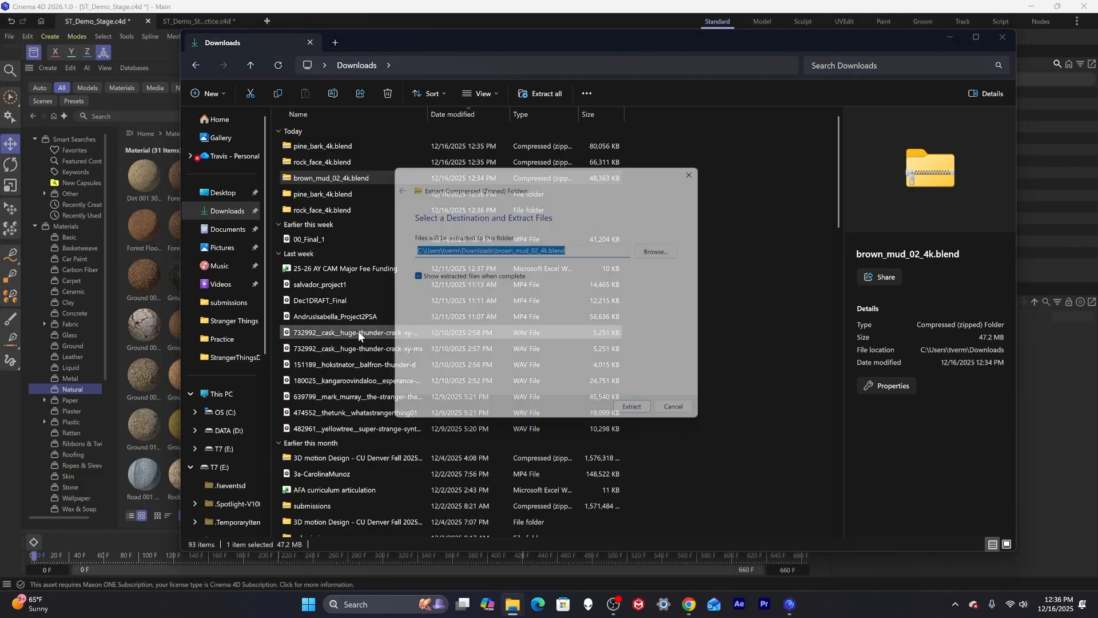
{"action": "left_click", "coordinate": [641, 417]}
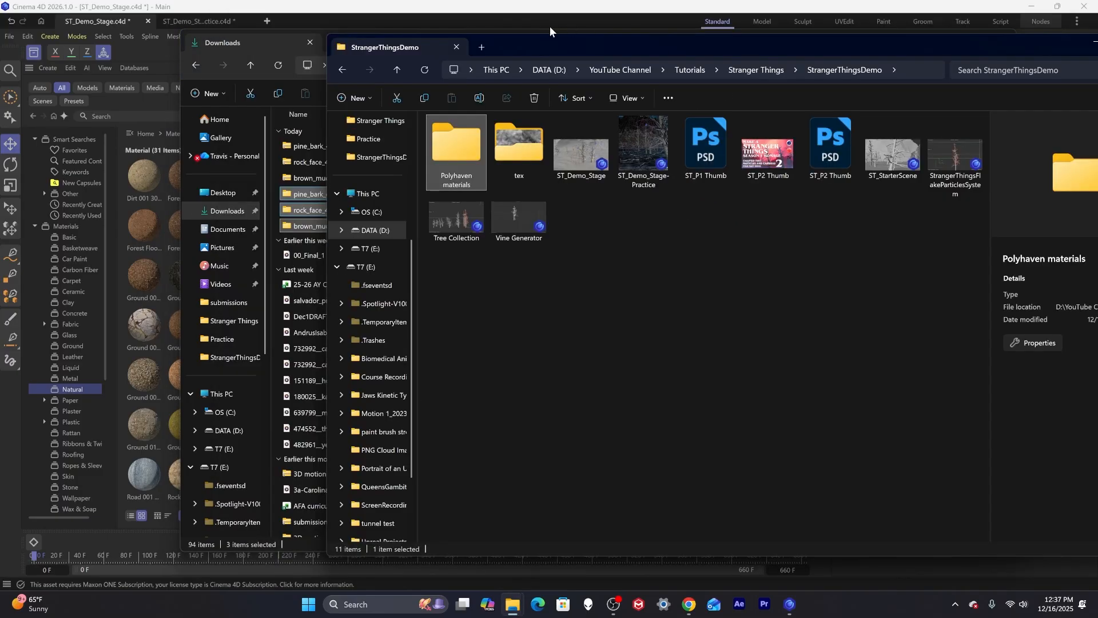
Move the three extracted texture folders into the Polyhaven materials folder in StrangerThingsDemo.
{"action": "left_click_drag", "start_coordinate": [529, 46], "coordinate": [748, 68]}
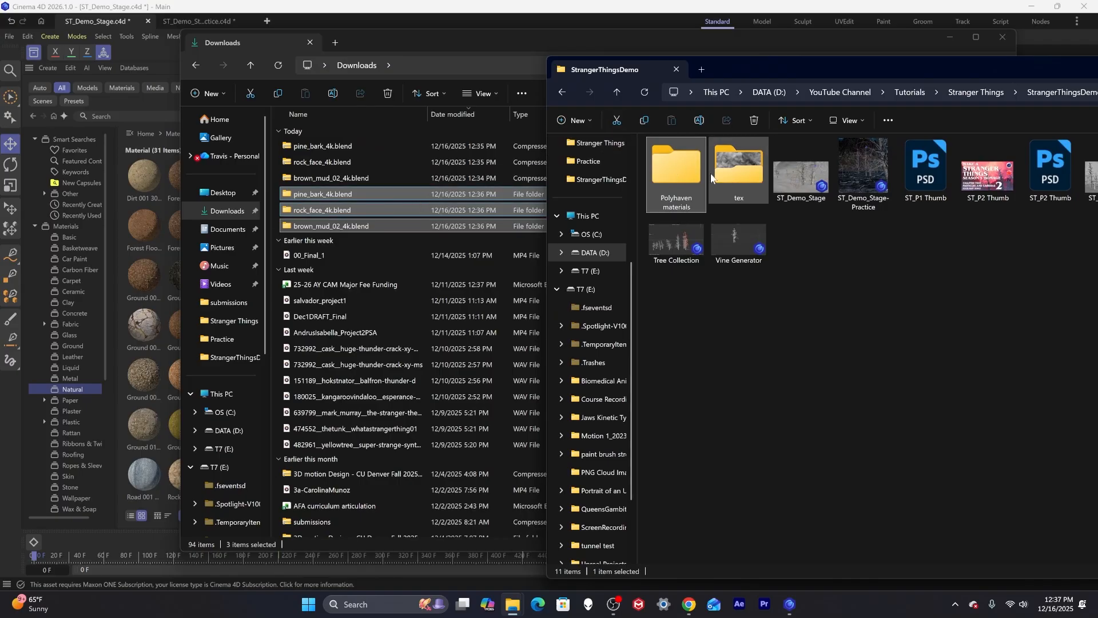
{"action": "mouse_move", "coordinate": [336, 217]}
{"action": "left_mouse_down"}
{"action": "mouse_move", "coordinate": [755, 226]}
{"action": "mouse_move", "coordinate": [954, 262]}
{"action": "mouse_move", "coordinate": [1039, 253]}
{"action": "mouse_move", "coordinate": [1042, 113]}
{"action": "mouse_move", "coordinate": [966, 210]}
{"action": "mouse_move", "coordinate": [347, 200]}
{"action": "left_mouse_up"}
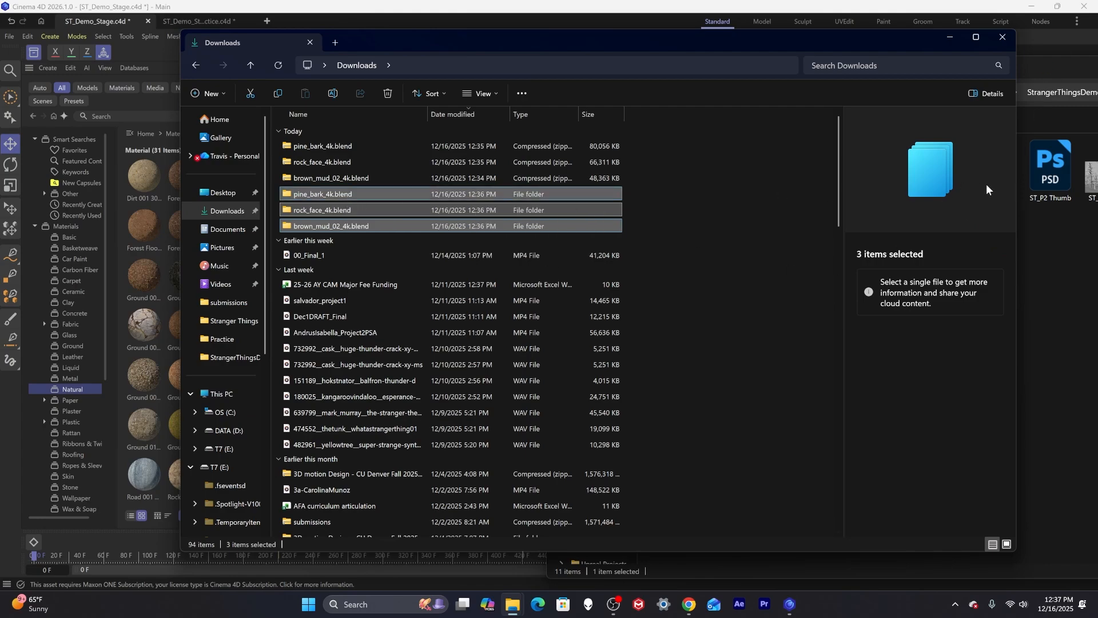
{"action": "left_click_drag", "start_coordinate": [1016, 185], "coordinate": [530, 194]}
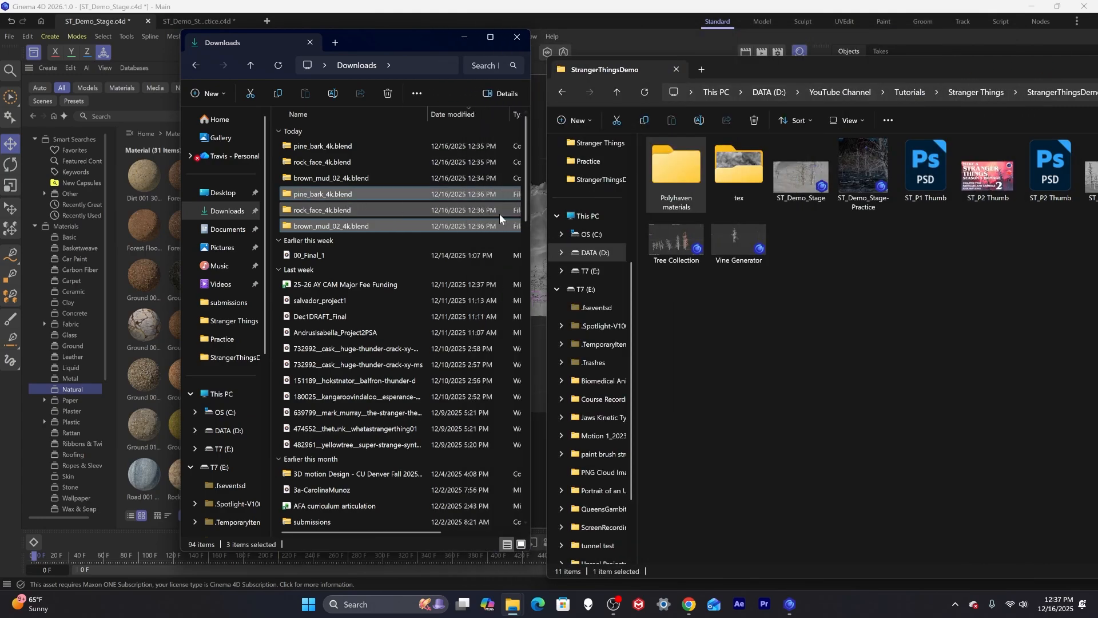
{"action": "left_click_drag", "start_coordinate": [330, 212], "coordinate": [664, 185]}
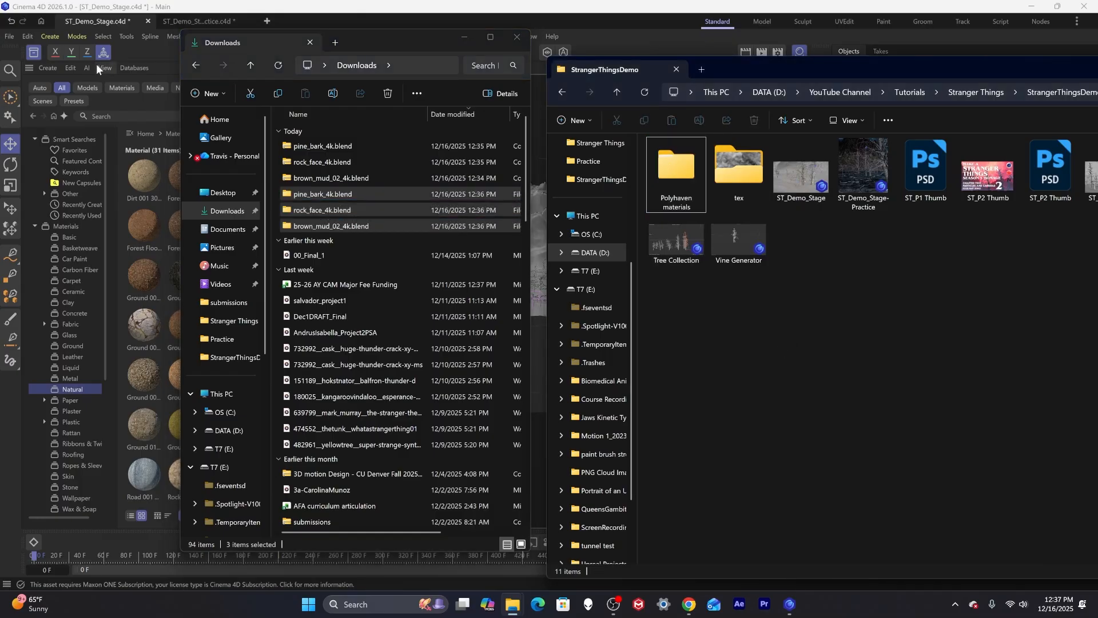
Create a new material in the Material Manager and open it in the Node Editor.
{"action": "left_click", "coordinate": [120, 24]}
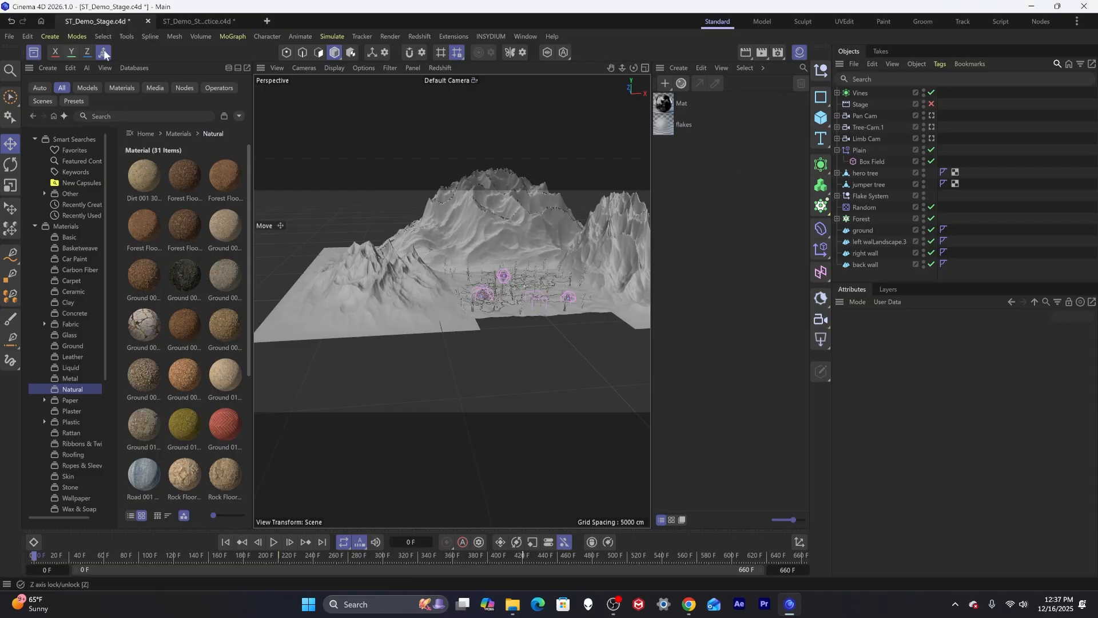
{"action": "left_click", "coordinate": [34, 52]}
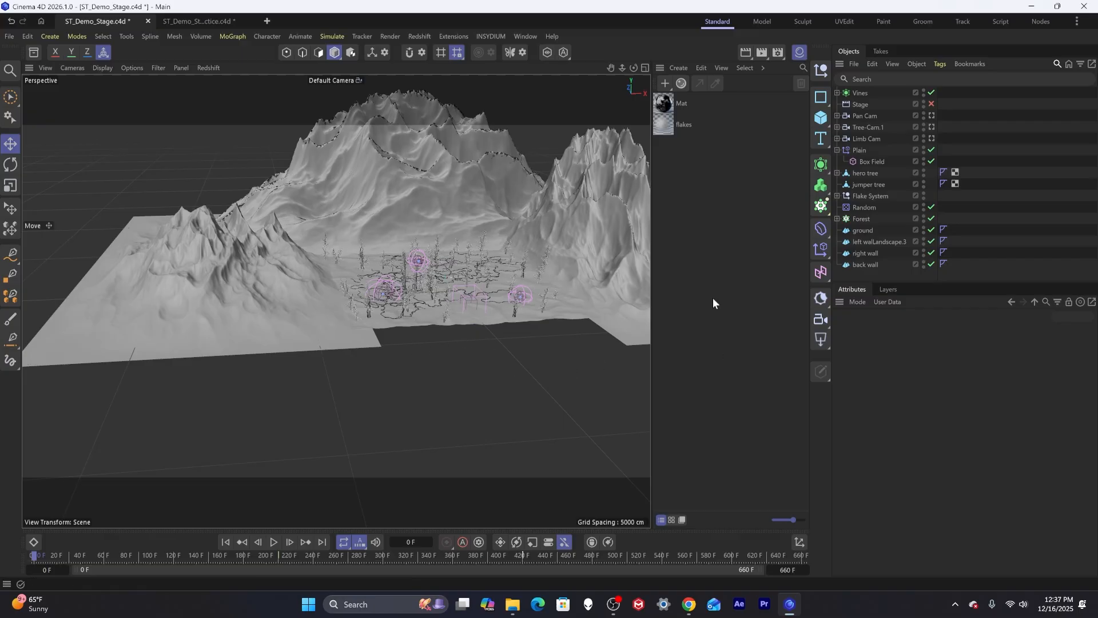
{"action": "double_click", "coordinate": [692, 196]}
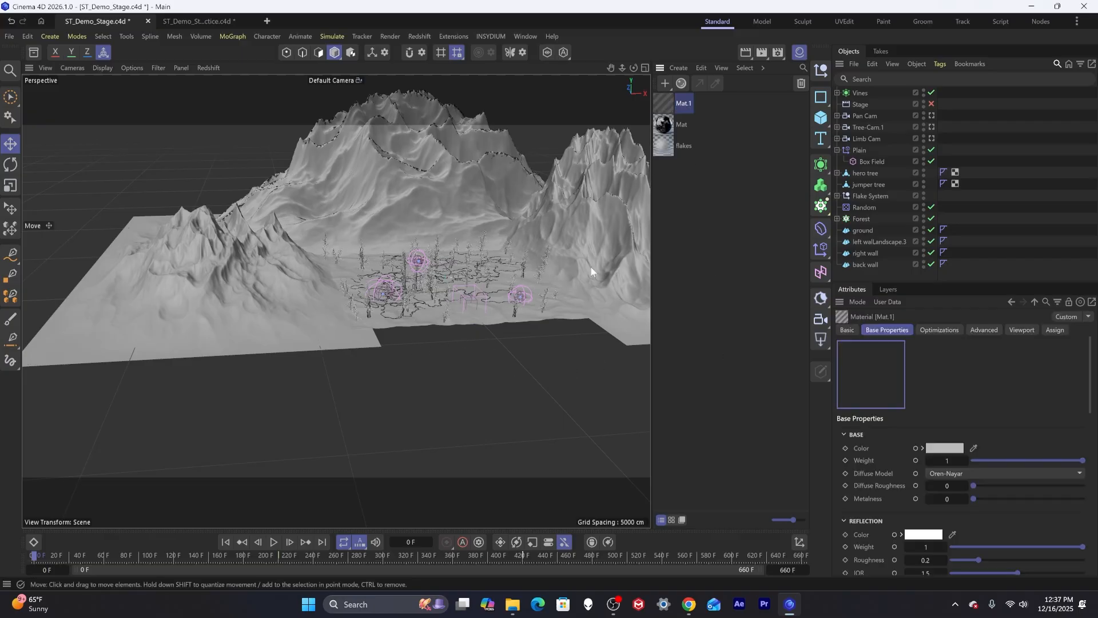
{"action": "double_click", "coordinate": [664, 104]}
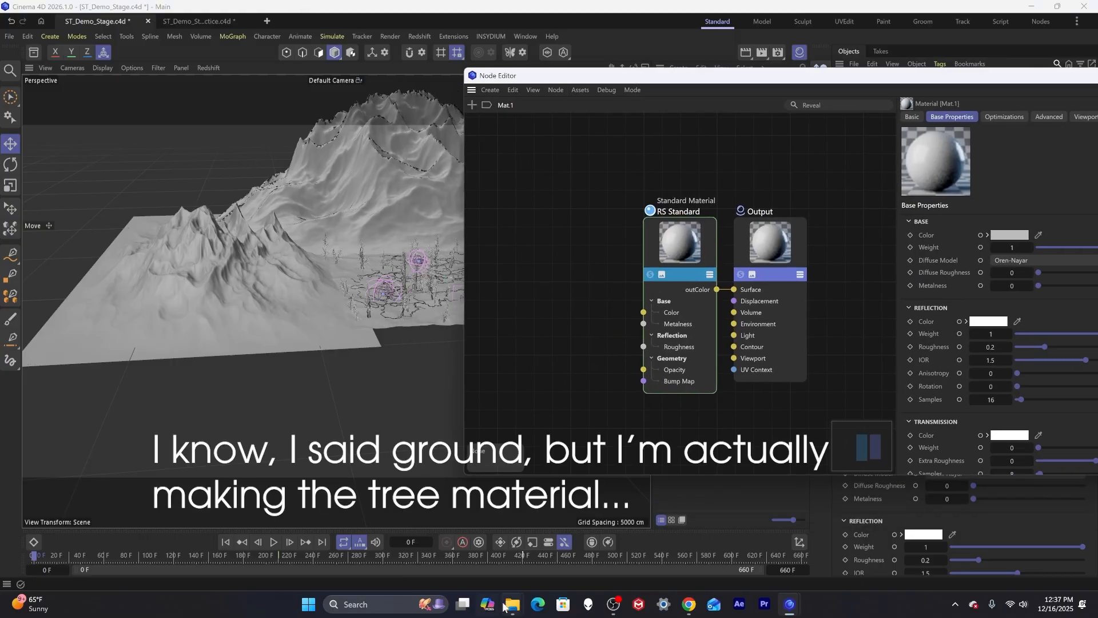
Open the pine_bark_4k.blend textures folder inside Polyhaven materials.
{"action": "mouse_move", "coordinate": [508, 607]}
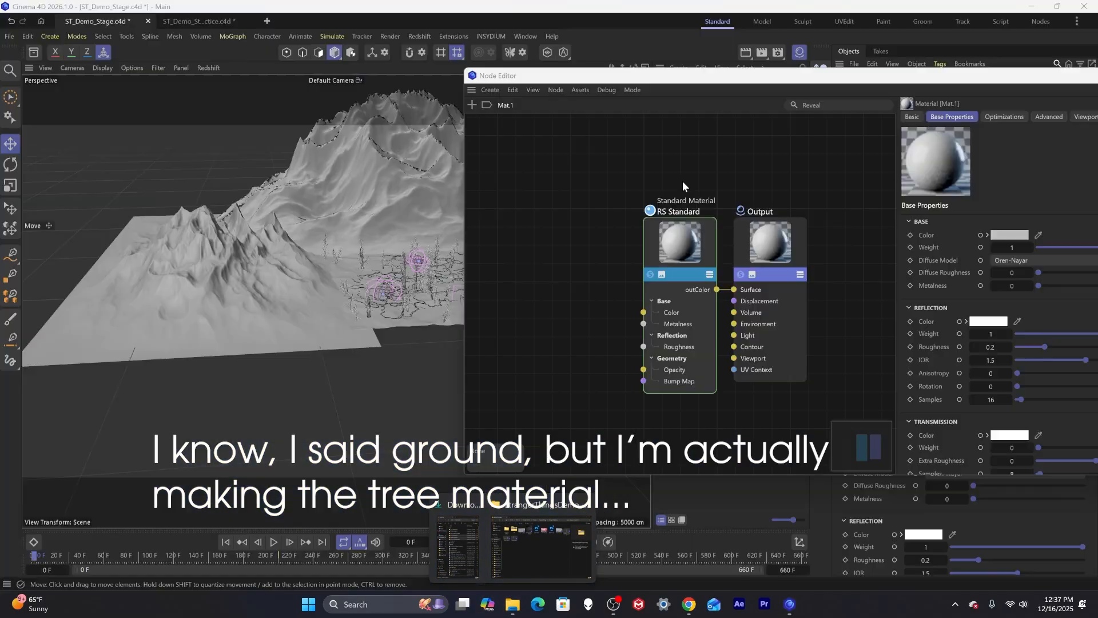
{"action": "left_click", "coordinate": [530, 558]}
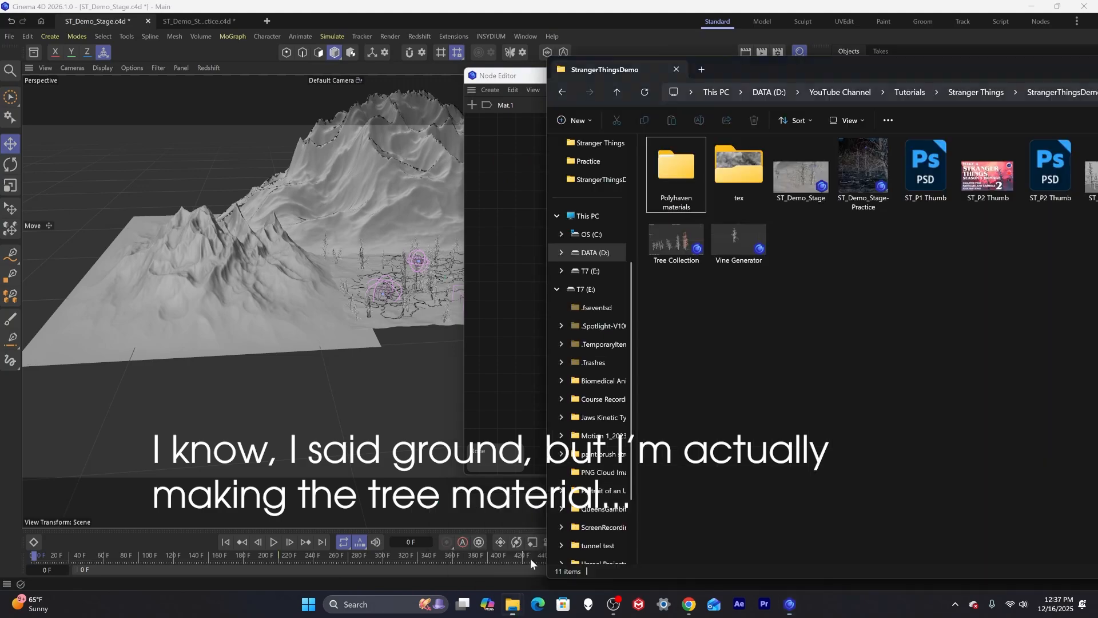
{"action": "left_click_drag", "start_coordinate": [768, 70], "coordinate": [277, 62]}
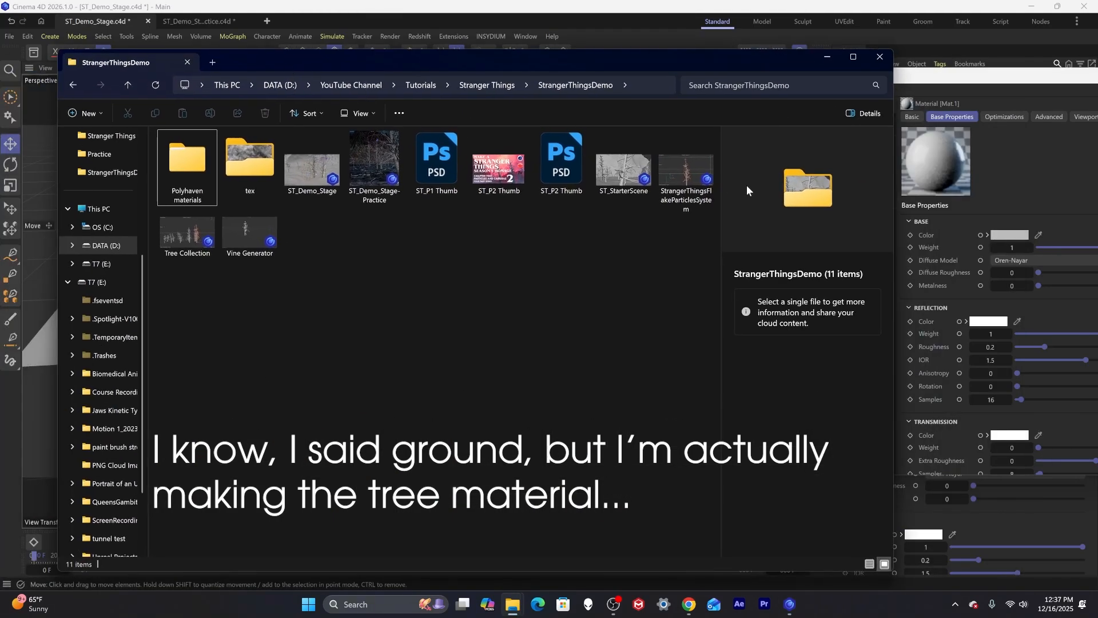
{"action": "left_click_drag", "start_coordinate": [889, 189], "coordinate": [444, 195]}
{"action": "double_click", "coordinate": [186, 166]}
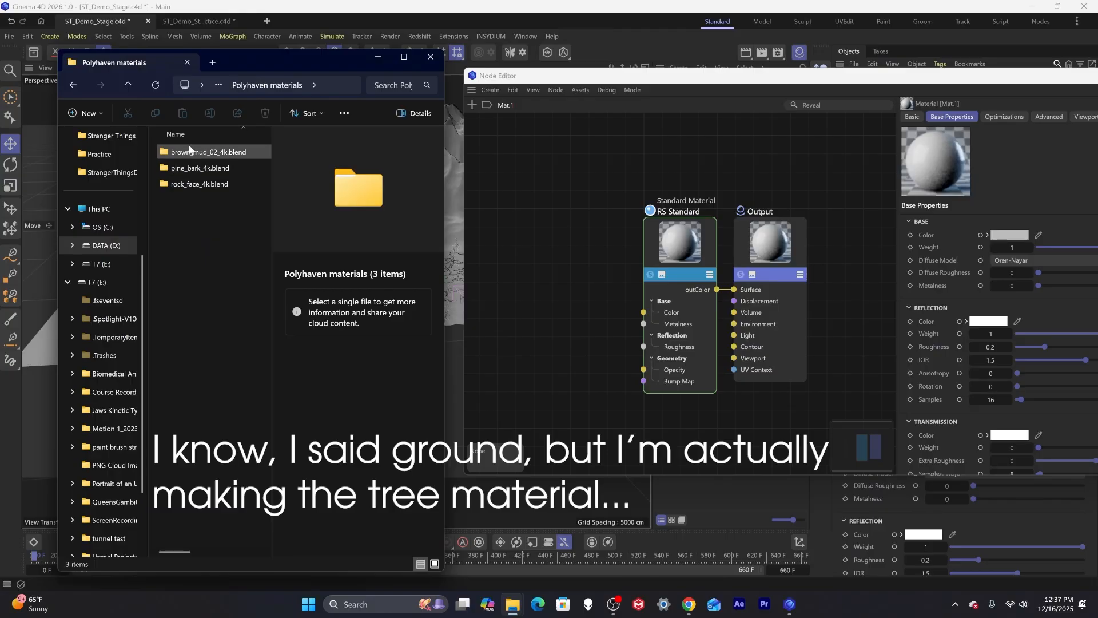
{"action": "left_click", "coordinate": [189, 169]}
{"action": "double_click", "coordinate": [189, 168]}
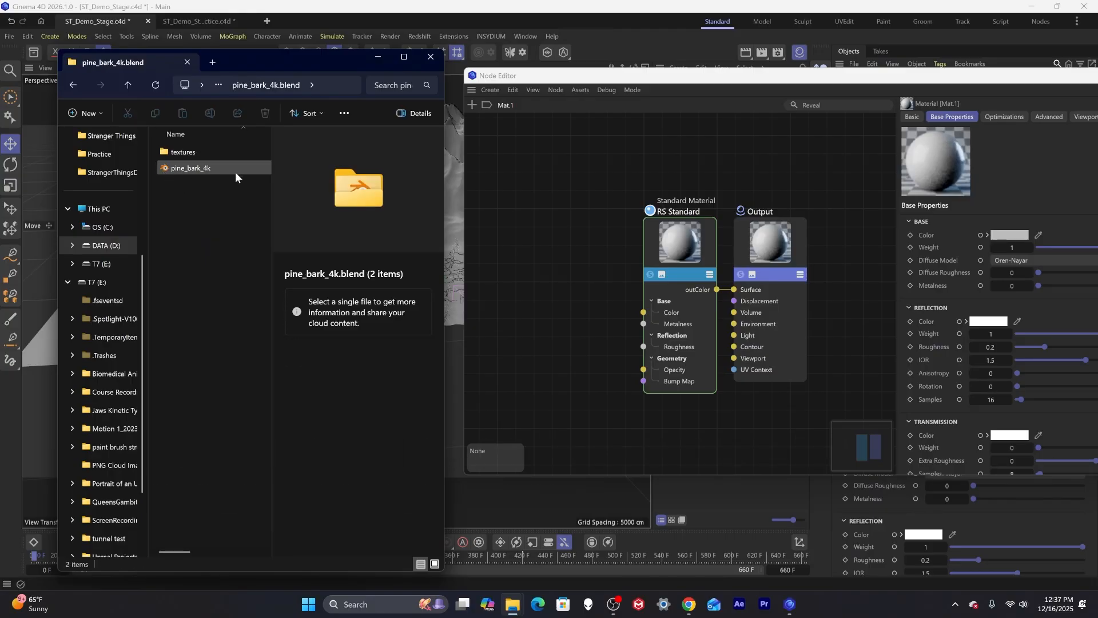
{"action": "double_click", "coordinate": [180, 153]}
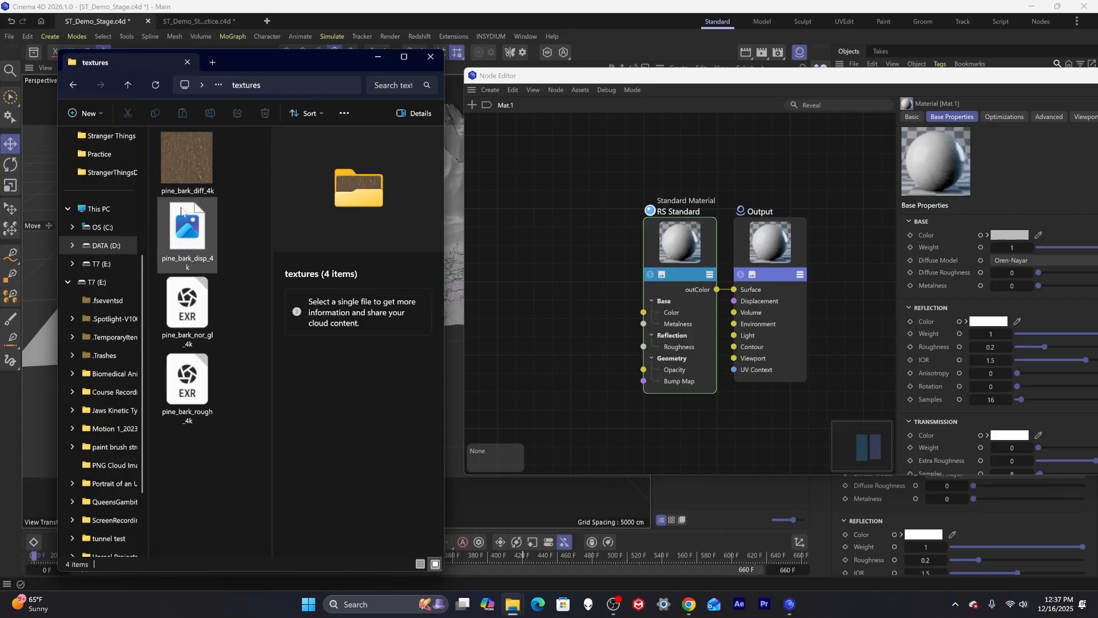
Drag all four pine bark texture maps into the Node Editor, declining to copy them to the project location.
{"action": "left_click_drag", "start_coordinate": [184, 442], "coordinate": [208, 158]}
{"action": "left_click_drag", "start_coordinate": [369, 183], "coordinate": [532, 194]}
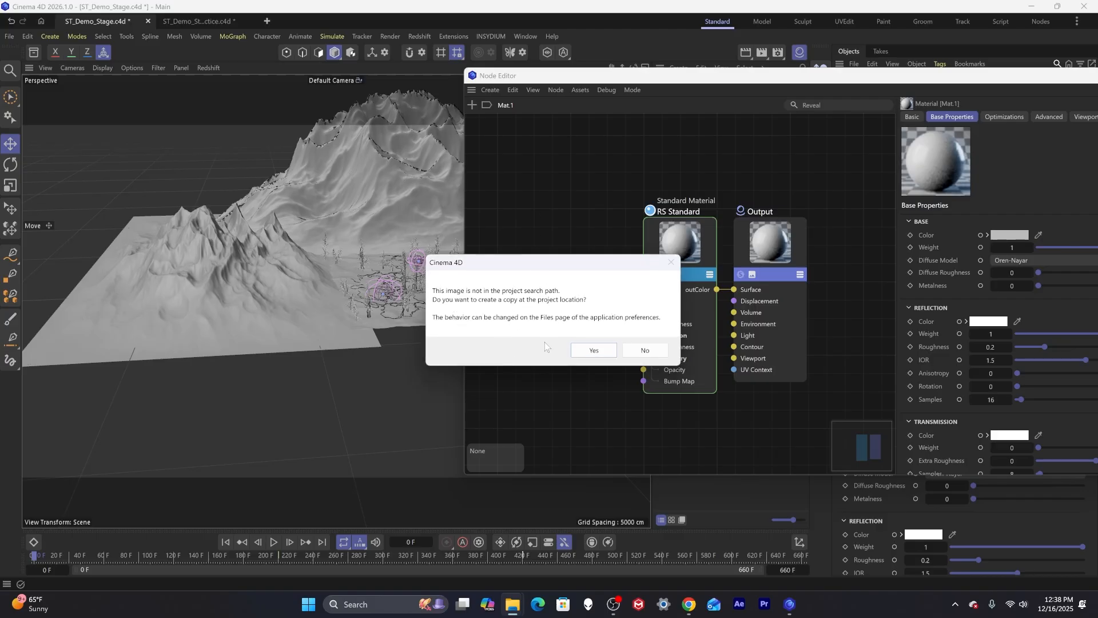
{"action": "left_click", "coordinate": [642, 352]}
{"action": "left_click", "coordinate": [643, 352]}
{"action": "left_click", "coordinate": [642, 352]}
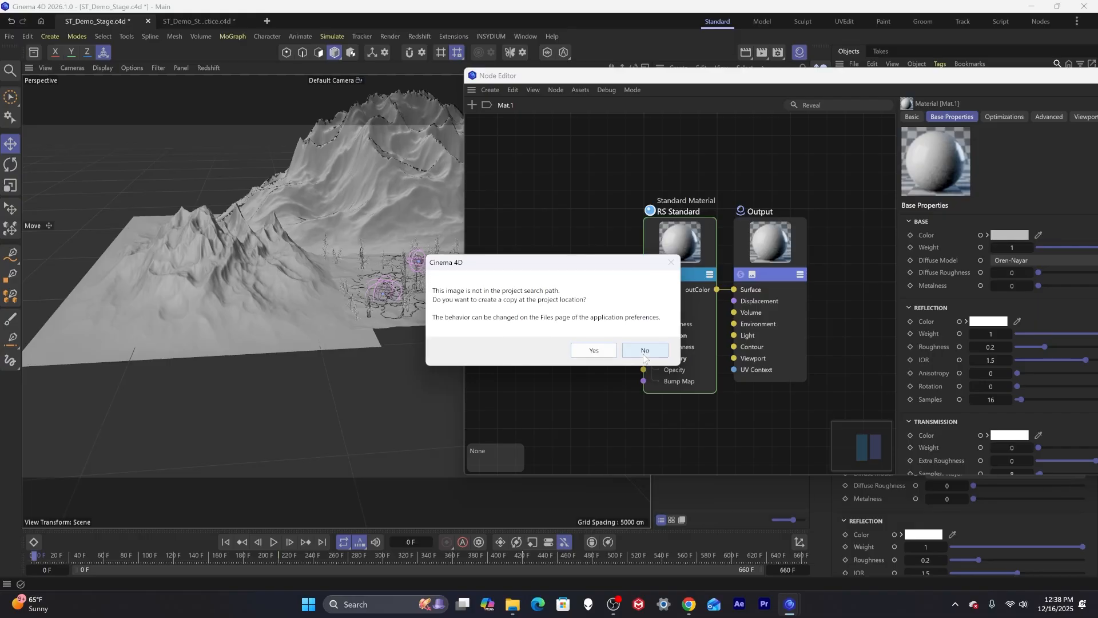
{"action": "left_click", "coordinate": [643, 354]}
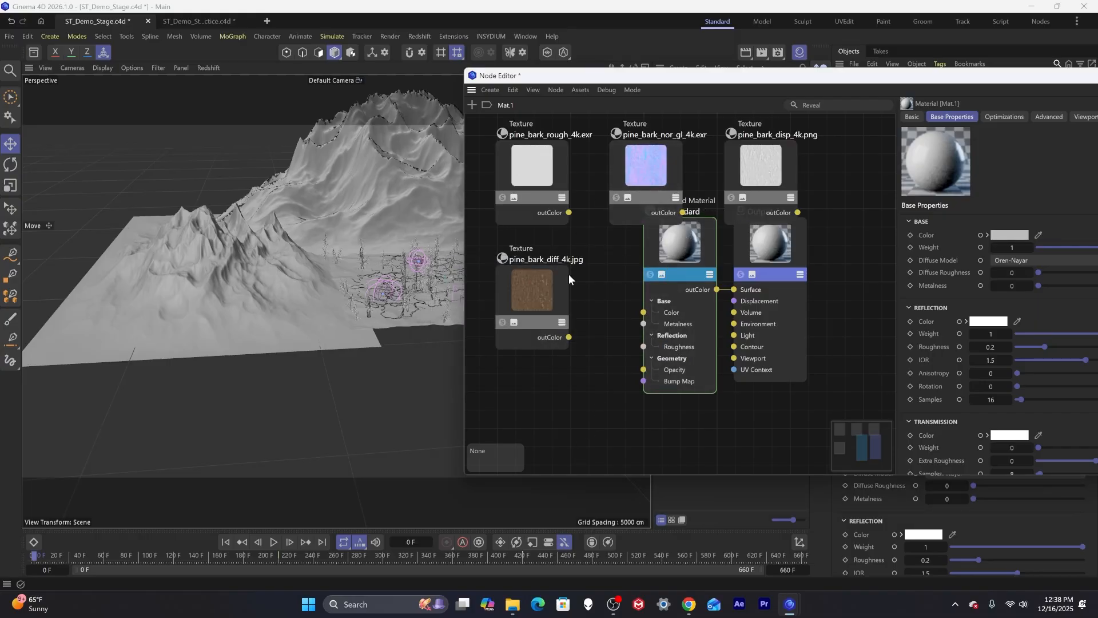
Arrange the diffuse, roughness and displacement texture nodes in a column left of the RS Standard node.
{"action": "left_click_drag", "start_coordinate": [529, 287], "coordinate": [579, 273]}
{"action": "left_click_drag", "start_coordinate": [540, 186], "coordinate": [574, 387]}
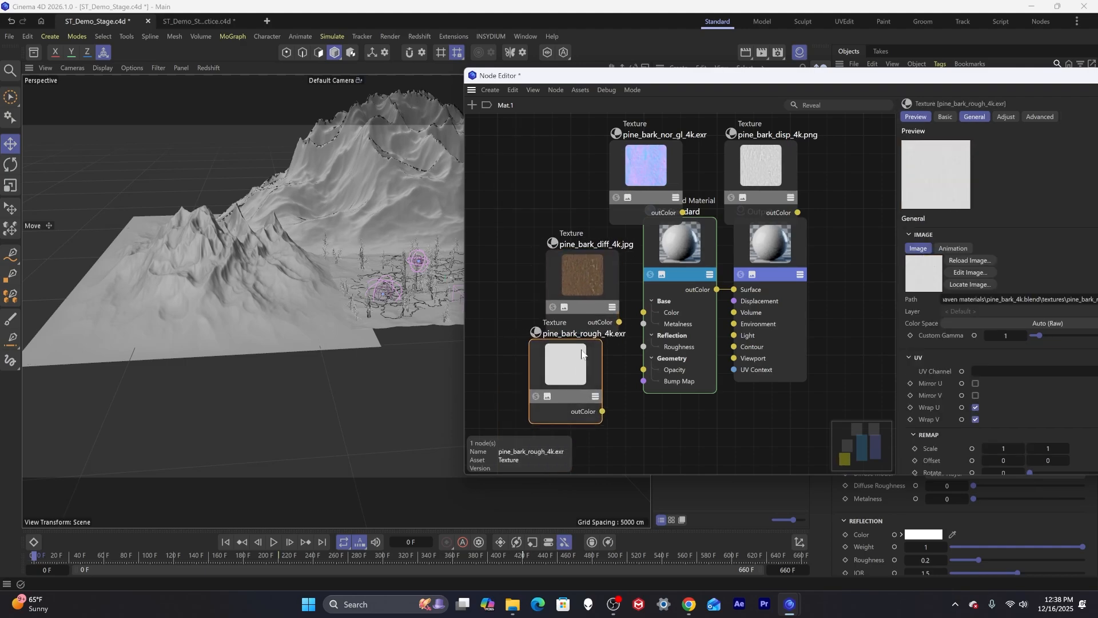
{"action": "left_click_drag", "start_coordinate": [589, 286], "coordinate": [549, 199]}
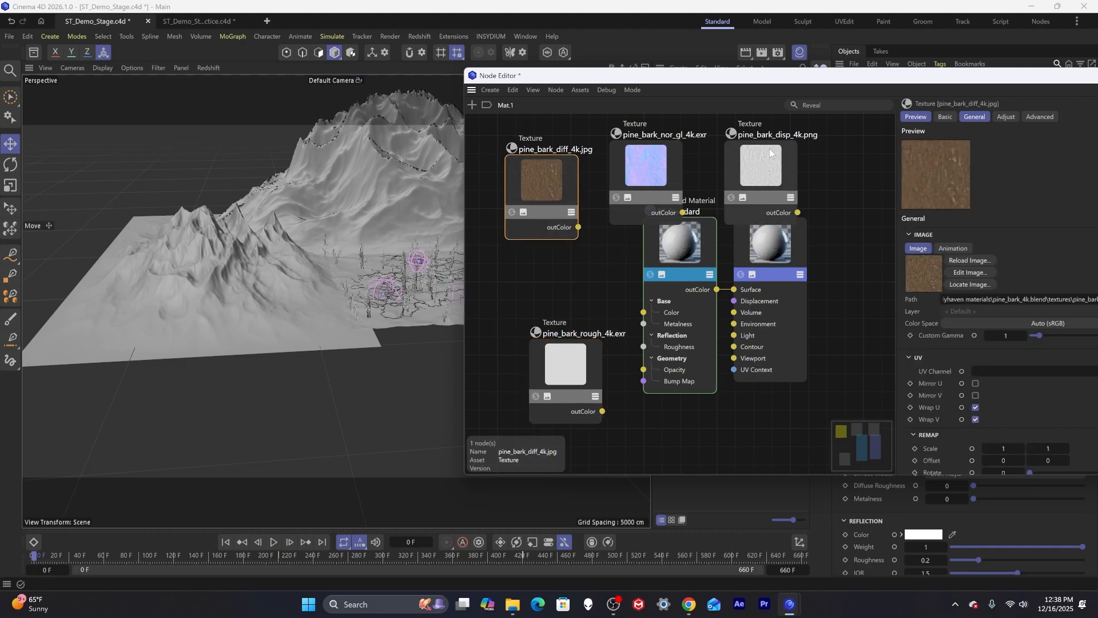
{"action": "left_click_drag", "start_coordinate": [770, 149], "coordinate": [559, 276]}
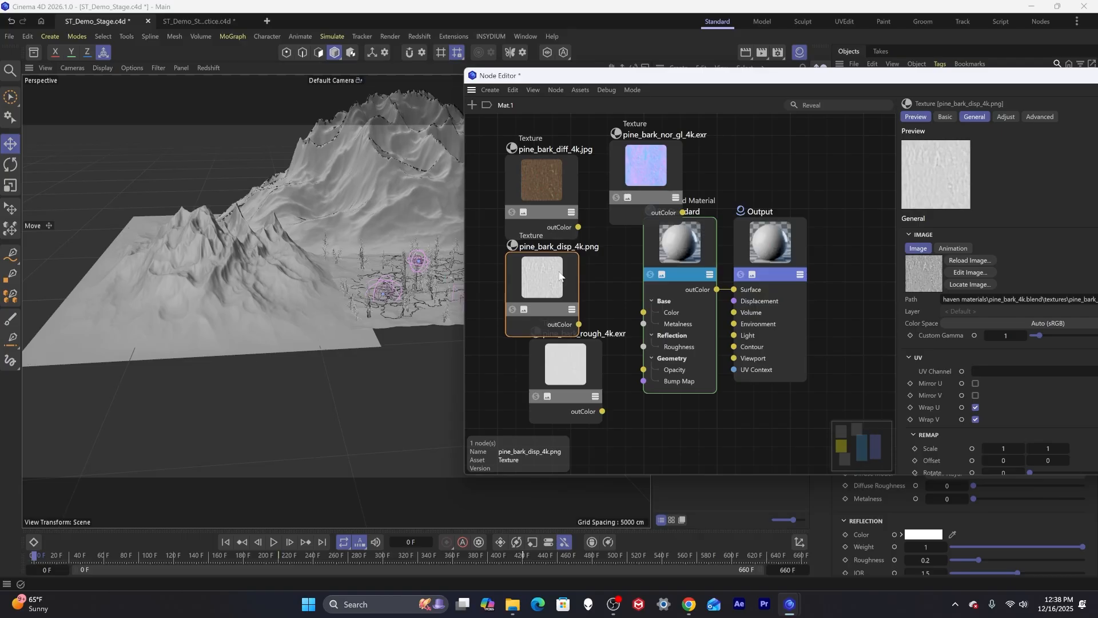
{"action": "left_click_drag", "start_coordinate": [578, 362], "coordinate": [712, 405]}
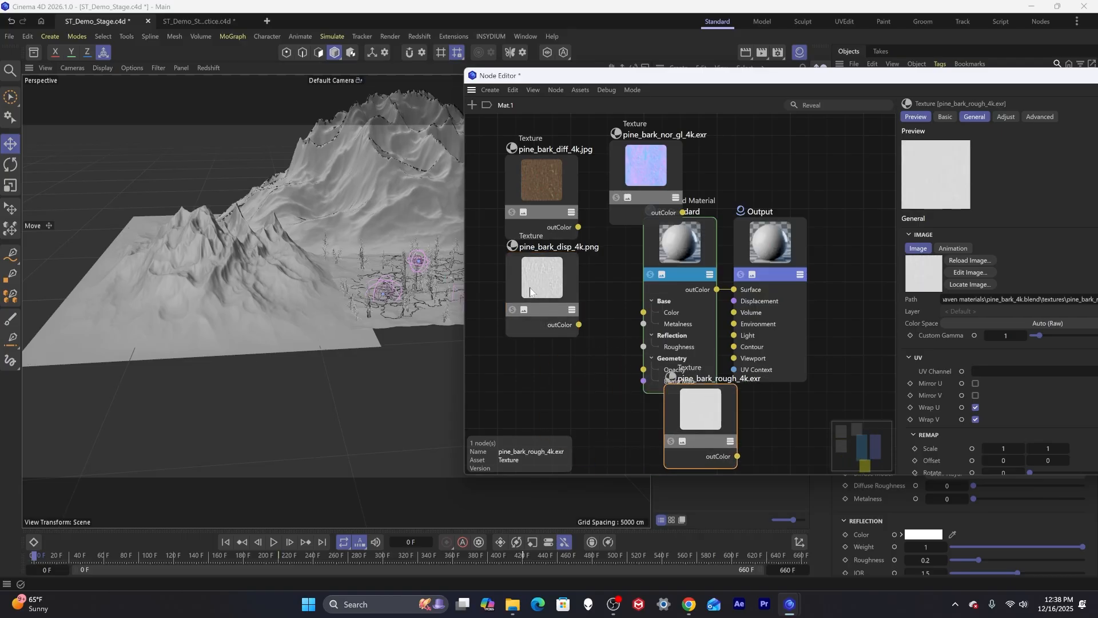
{"action": "left_click_drag", "start_coordinate": [531, 293], "coordinate": [535, 417]}
{"action": "left_click_drag", "start_coordinate": [696, 422], "coordinate": [536, 308]}
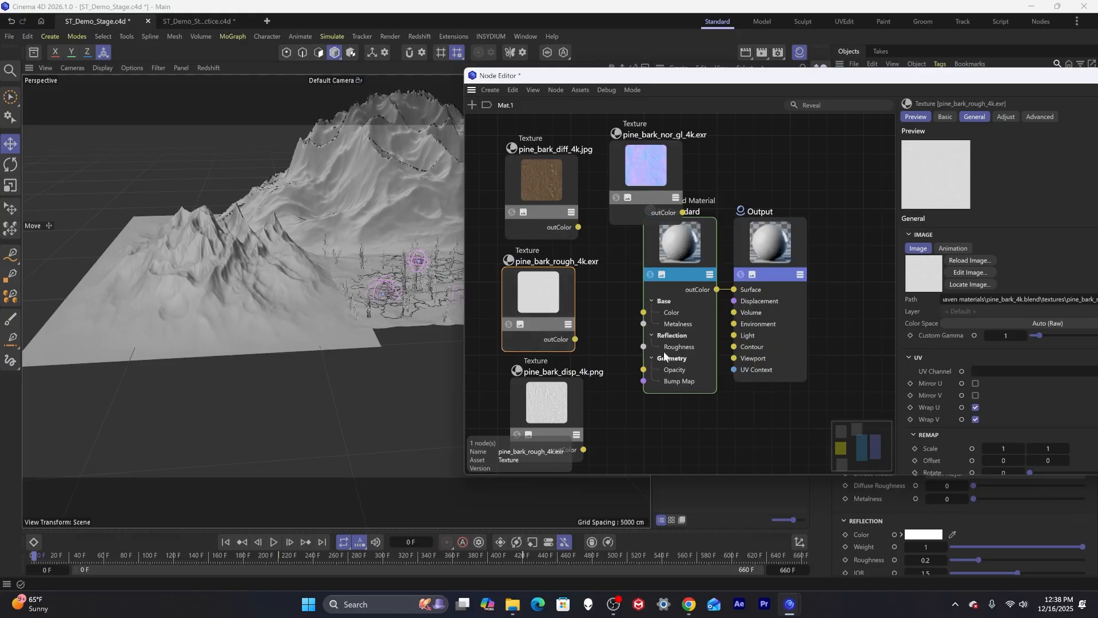
Rearrange the texture nodes, placing the normal map node below the displacement node and tightening the column.
{"action": "left_click_drag", "start_coordinate": [629, 199], "coordinate": [634, 444]}
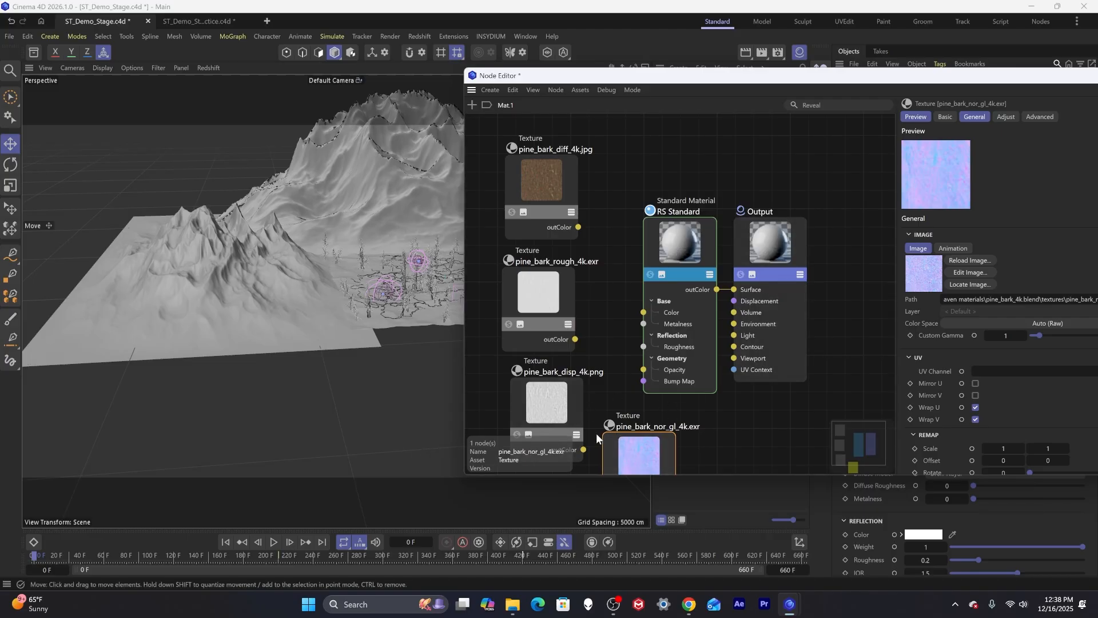
{"action": "left_click_drag", "start_coordinate": [691, 78], "coordinate": [665, 98]}
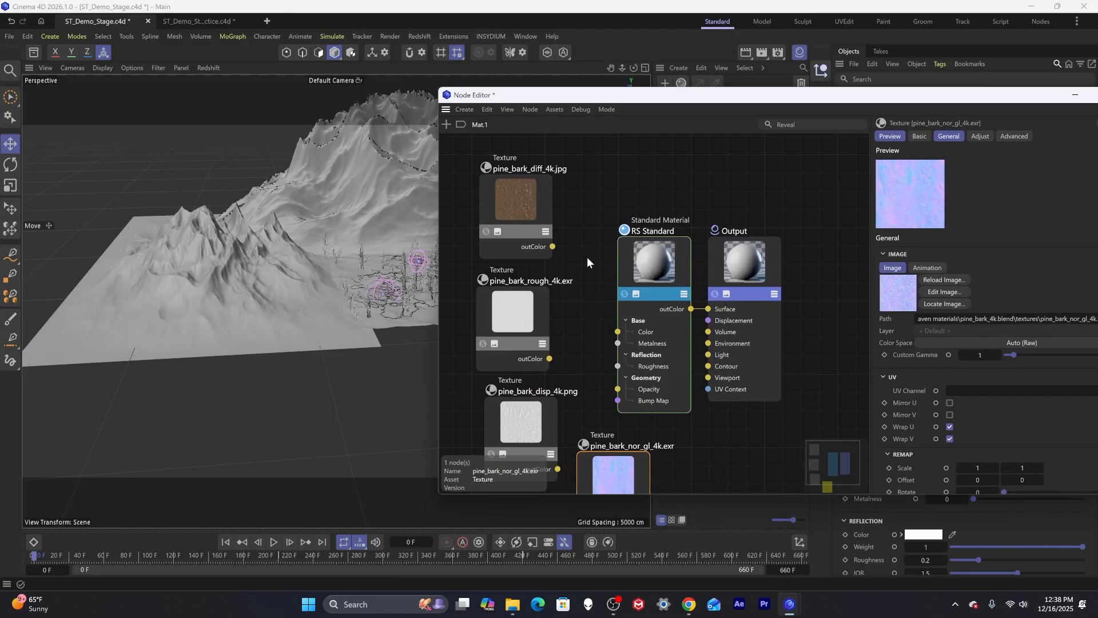
{"action": "left_click_drag", "start_coordinate": [528, 208], "coordinate": [519, 187]}
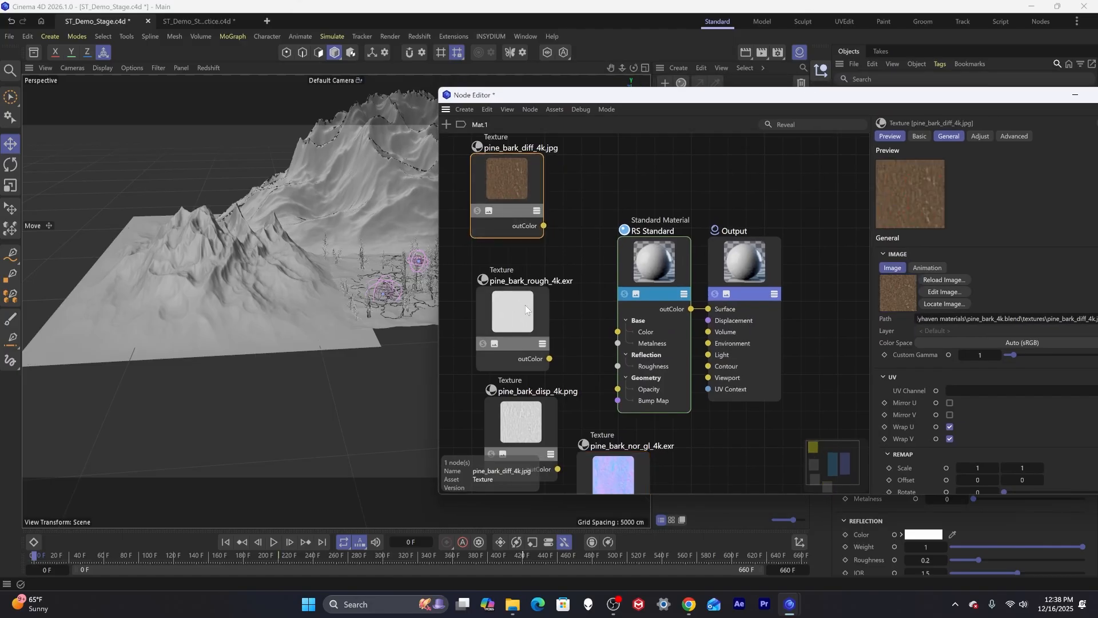
{"action": "left_click_drag", "start_coordinate": [525, 310], "coordinate": [519, 296]}
{"action": "left_click_drag", "start_coordinate": [518, 421], "coordinate": [503, 404]}
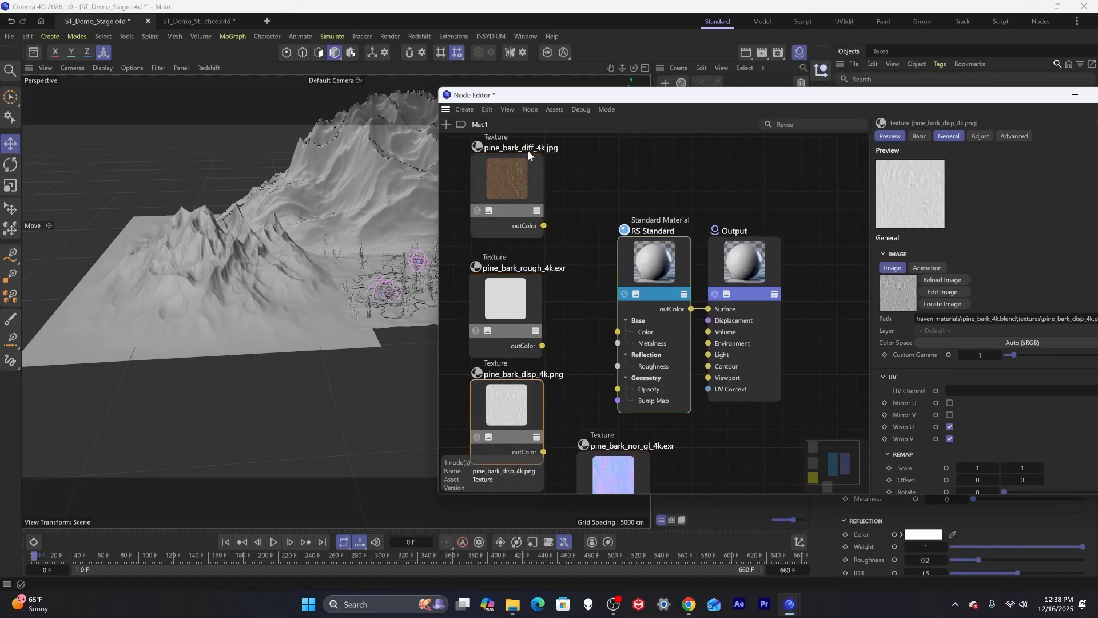
{"action": "left_click_drag", "start_coordinate": [513, 174], "coordinate": [506, 196]}
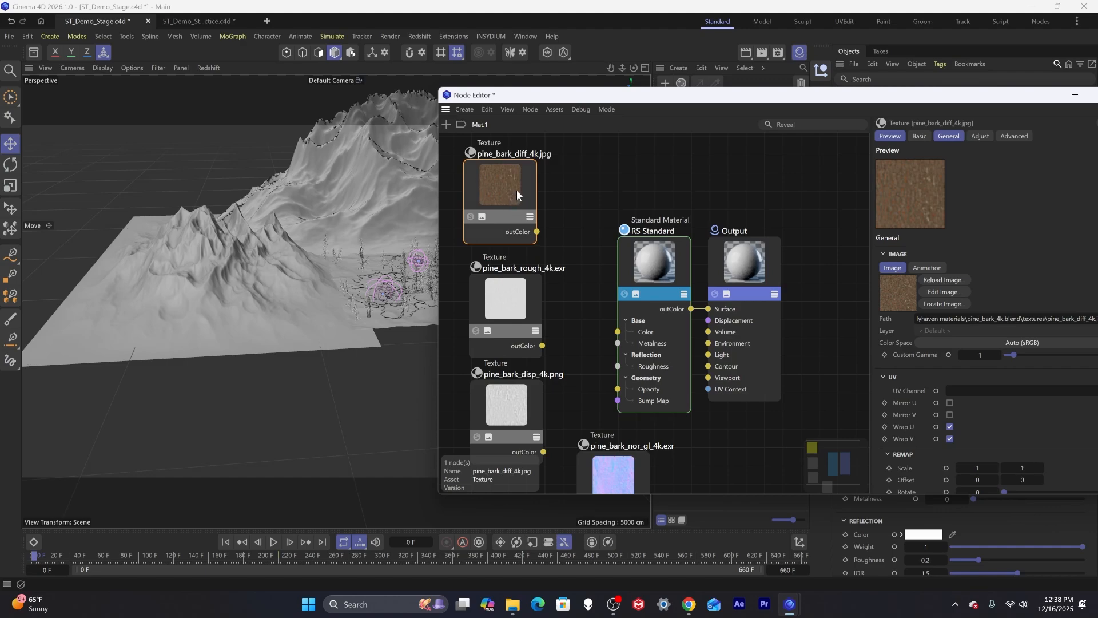
{"action": "left_click_drag", "start_coordinate": [513, 197], "coordinate": [517, 199]}
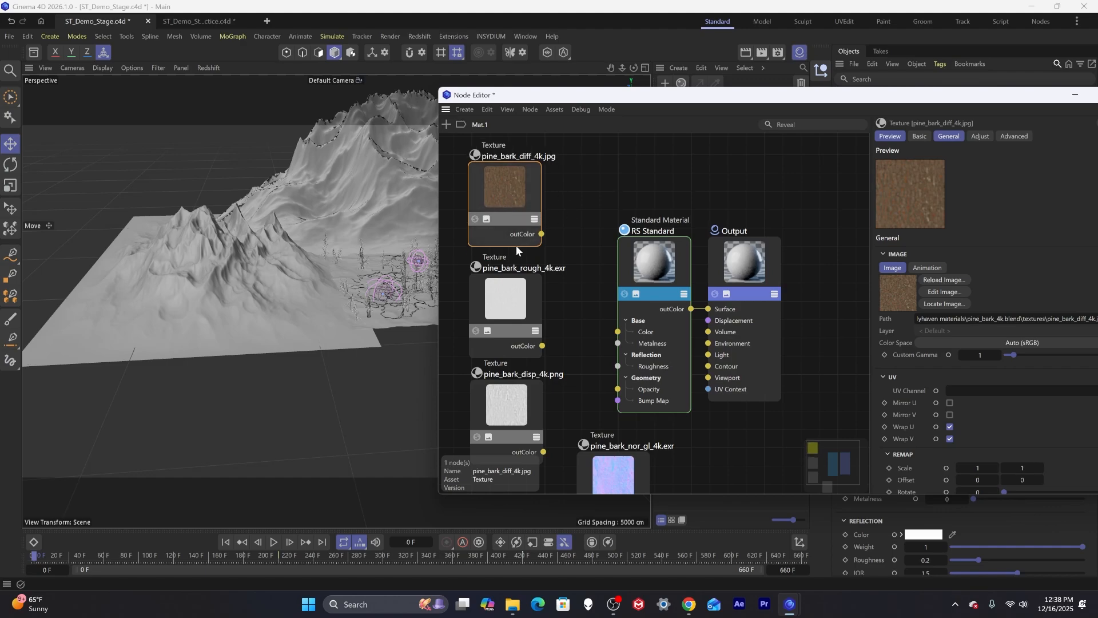
{"action": "left_click_drag", "start_coordinate": [516, 281], "coordinate": [515, 291]}
{"action": "left_click", "coordinate": [510, 204]}
{"action": "left_click_drag", "start_coordinate": [510, 204], "coordinate": [495, 197]}
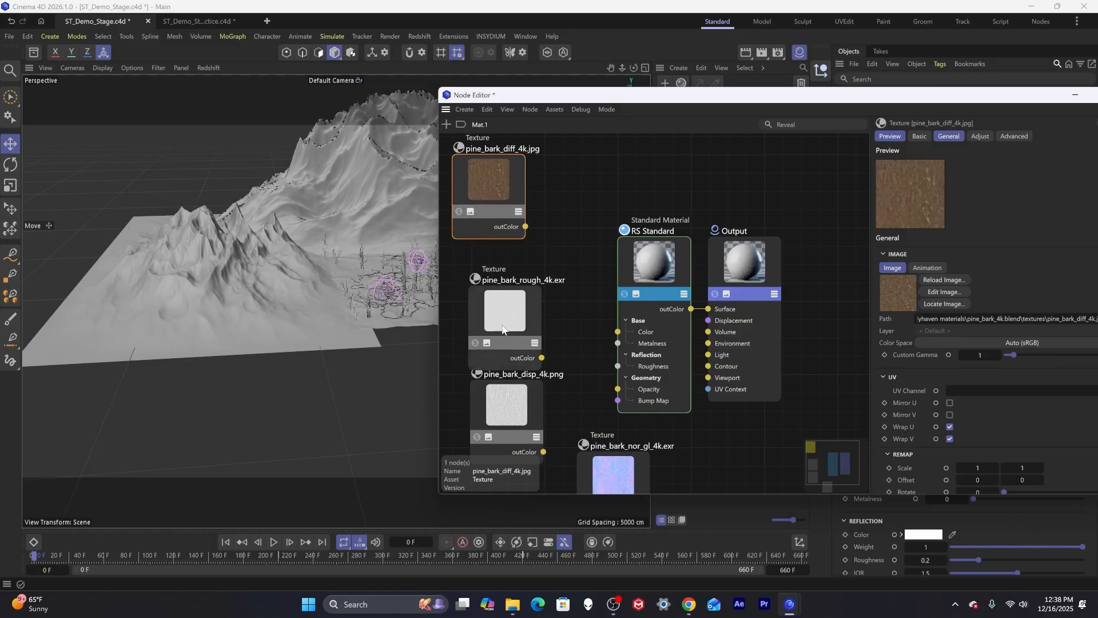
Connect the roughness texture's output to the RS Standard Roughness input.
{"action": "left_click_drag", "start_coordinate": [506, 334], "coordinate": [619, 365]}
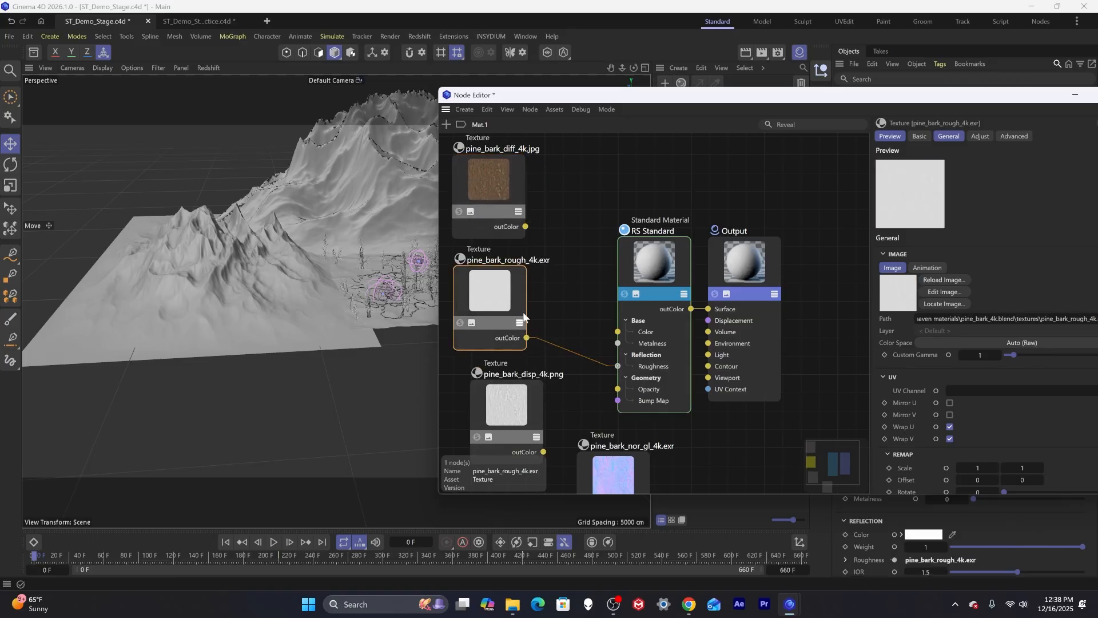
{"action": "left_click_drag", "start_coordinate": [504, 388], "coordinate": [489, 393]}
{"action": "left_click", "coordinate": [503, 193]}
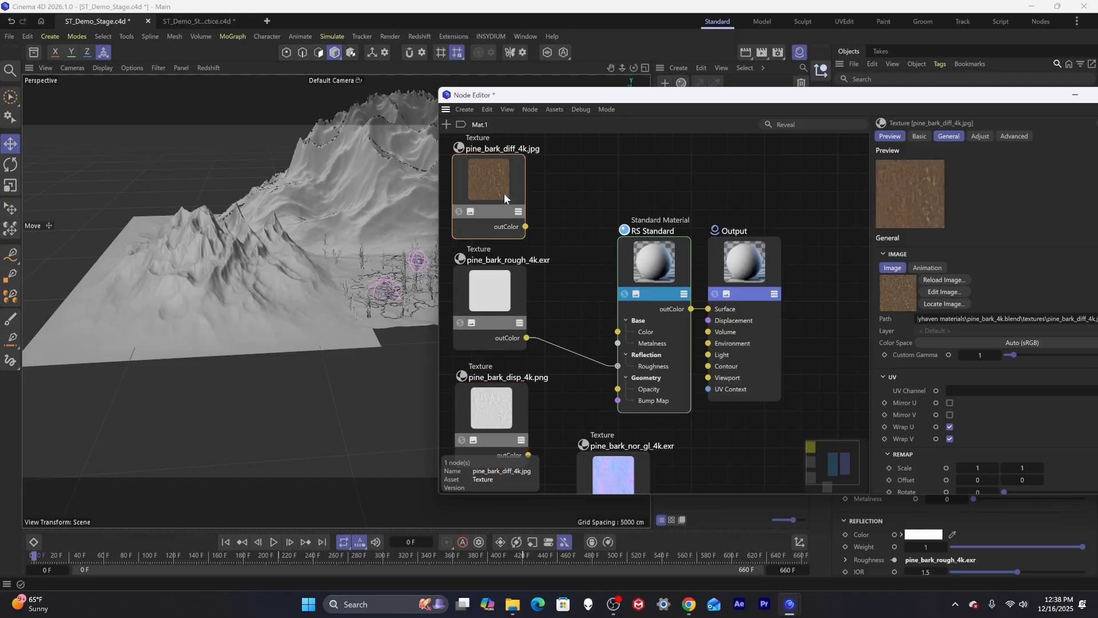
Search the node library for color and add a Color Correct node to the graph.
{"action": "double_click", "coordinate": [553, 198]}
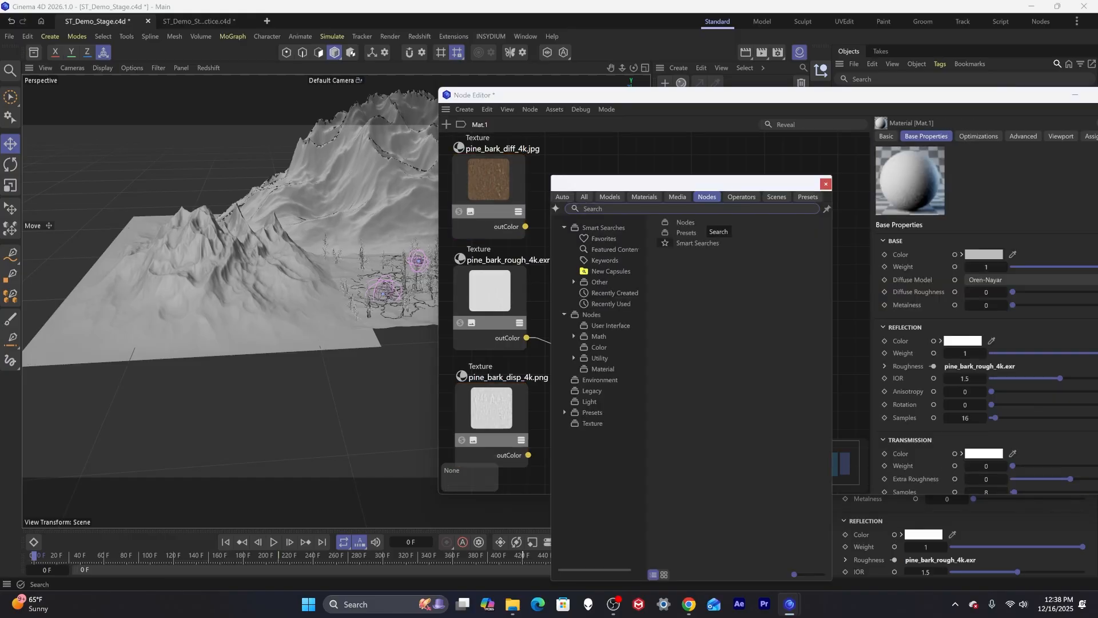
{"action": "type", "text": "color"}
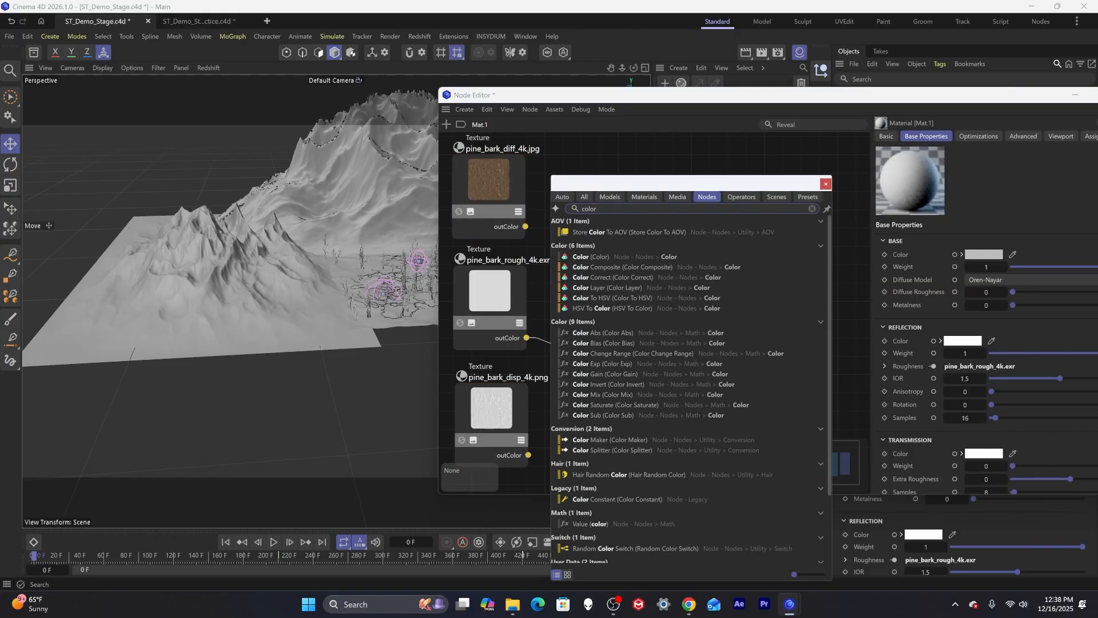
{"action": "left_click_drag", "start_coordinate": [615, 277], "coordinate": [638, 246]}
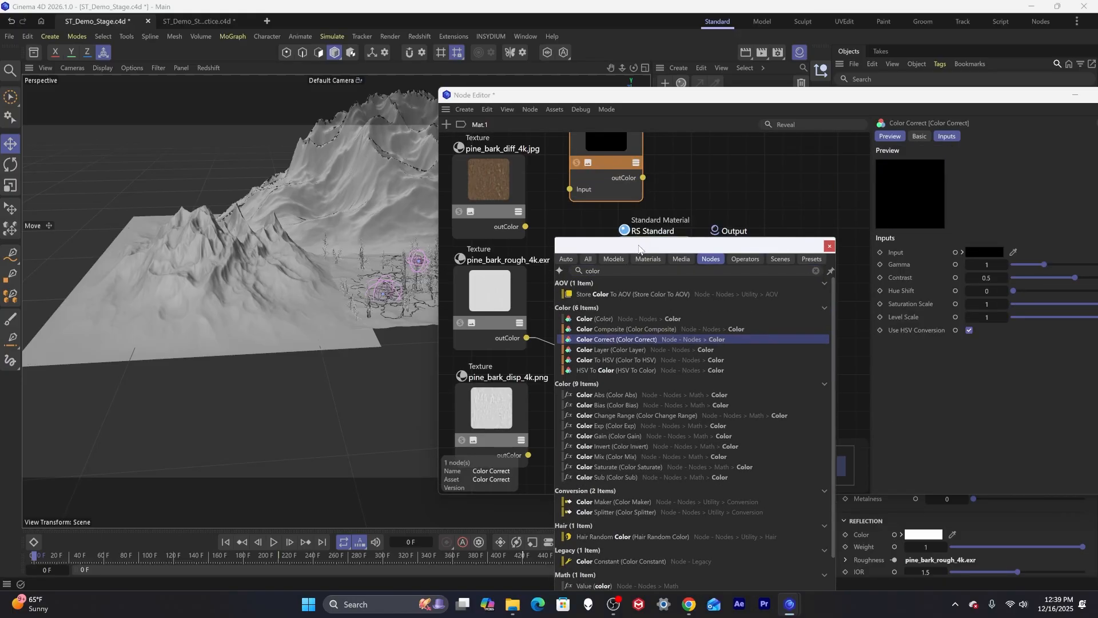
{"action": "left_click", "coordinate": [829, 245]}
Route the diffuse texture through the Color Correct node into the RS Standard Color input.
{"action": "left_click_drag", "start_coordinate": [607, 150], "coordinate": [578, 188]}
{"action": "left_click_drag", "start_coordinate": [525, 227], "coordinate": [541, 228]}
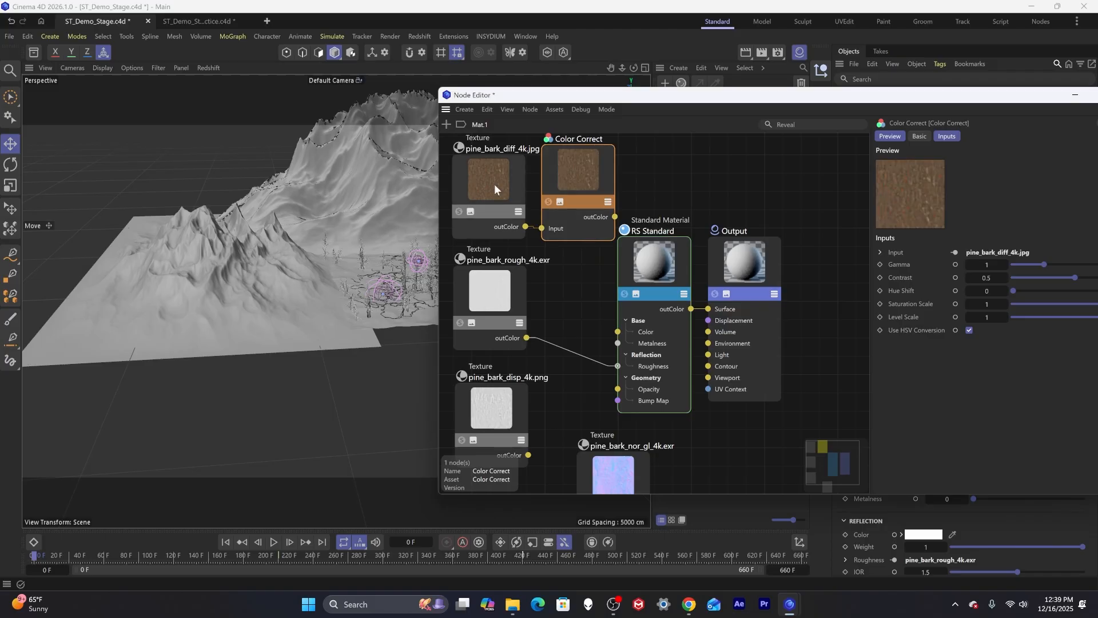
{"action": "left_click_drag", "start_coordinate": [494, 184], "coordinate": [448, 180]}
{"action": "left_click_drag", "start_coordinate": [555, 176], "coordinate": [518, 177]}
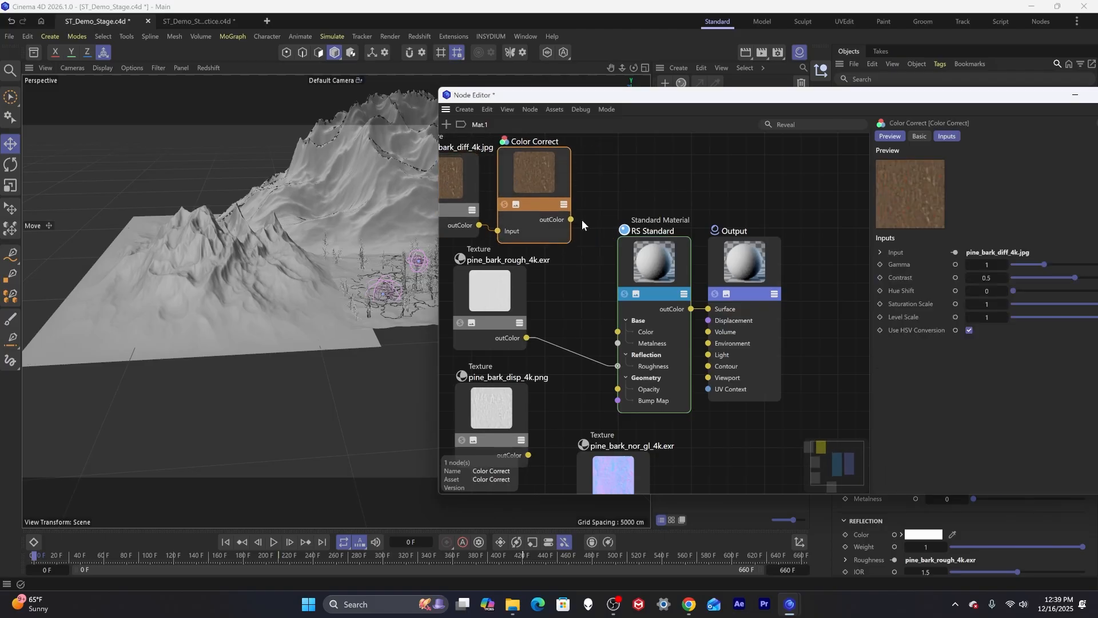
{"action": "left_click_drag", "start_coordinate": [571, 219], "coordinate": [619, 333]}
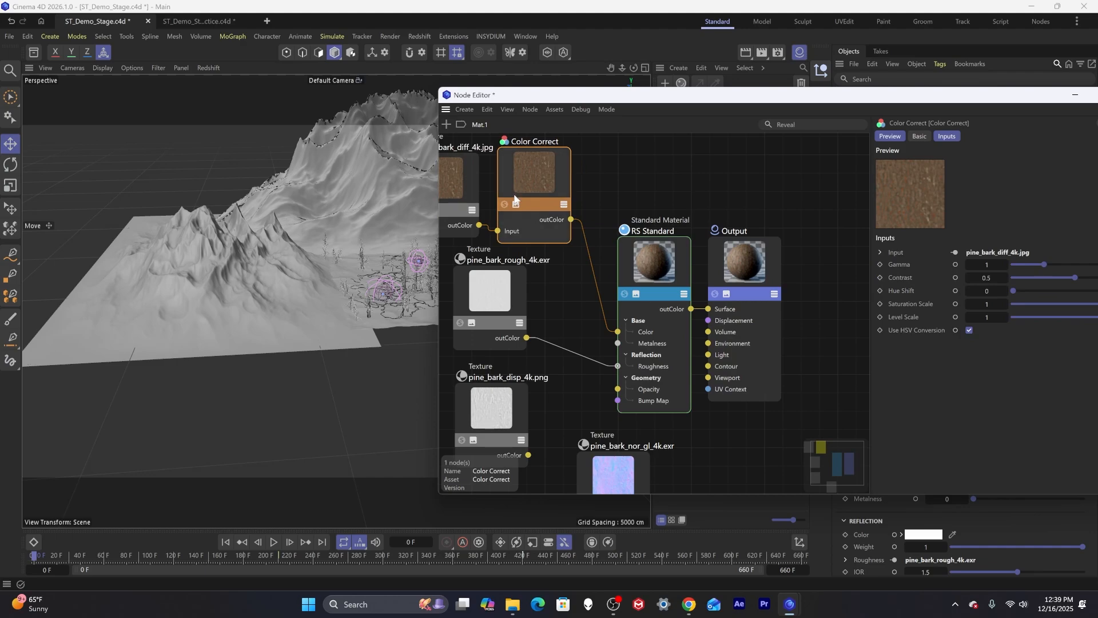
Set the Color Correct node's Gamma to 0.54 and Saturation Scale to 0.316.
{"action": "left_click_drag", "start_coordinate": [717, 96], "coordinate": [443, 154]}
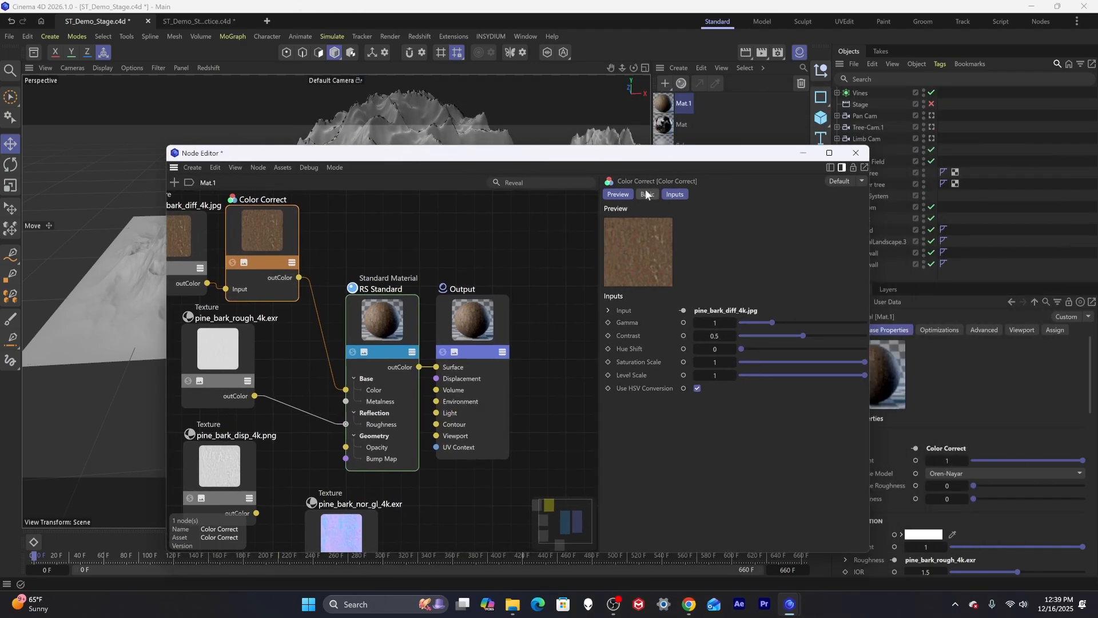
{"action": "left_click_drag", "start_coordinate": [634, 160], "coordinate": [534, 235]}
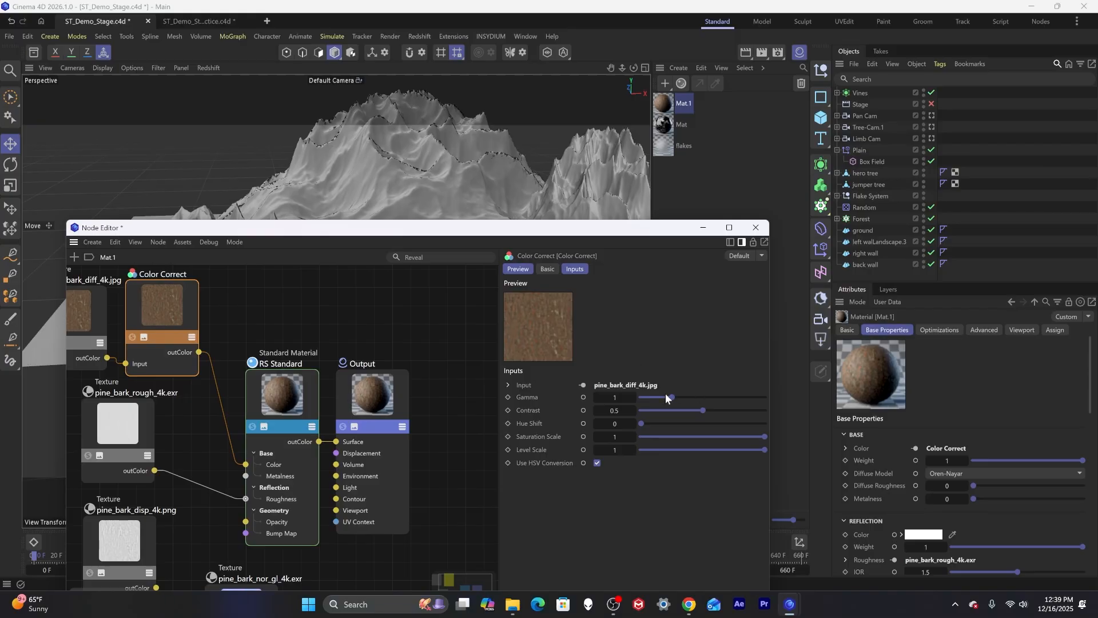
{"action": "mouse_move", "coordinate": [667, 397]}
{"action": "left_mouse_down"}
{"action": "mouse_move", "coordinate": [692, 397]}
{"action": "mouse_move", "coordinate": [658, 397]}
{"action": "left_mouse_up"}
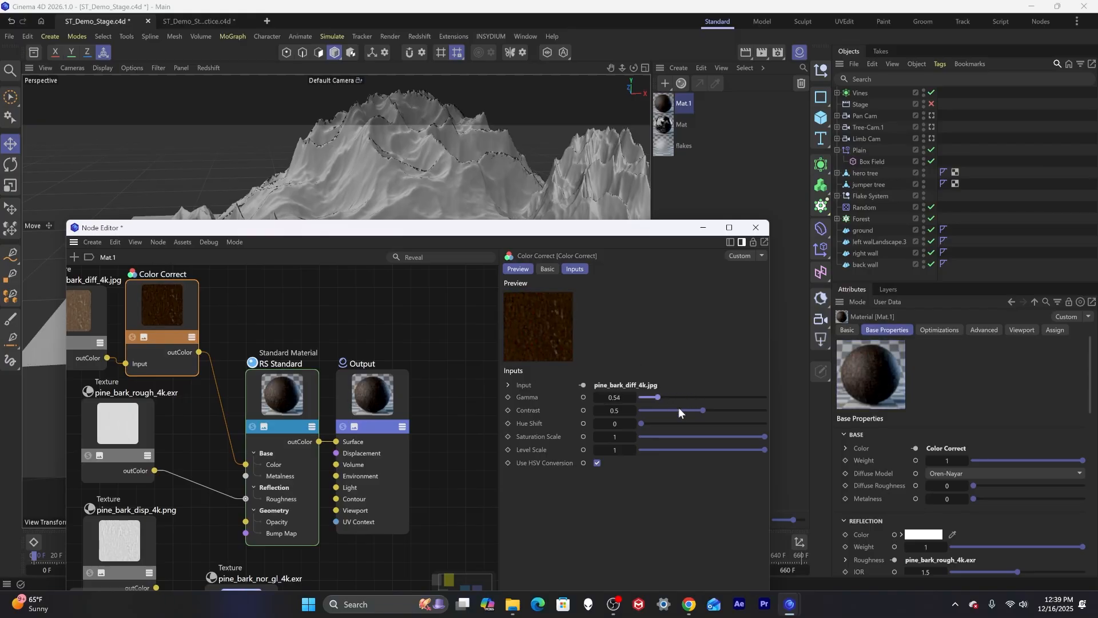
{"action": "left_click_drag", "start_coordinate": [765, 434], "coordinate": [681, 436]}
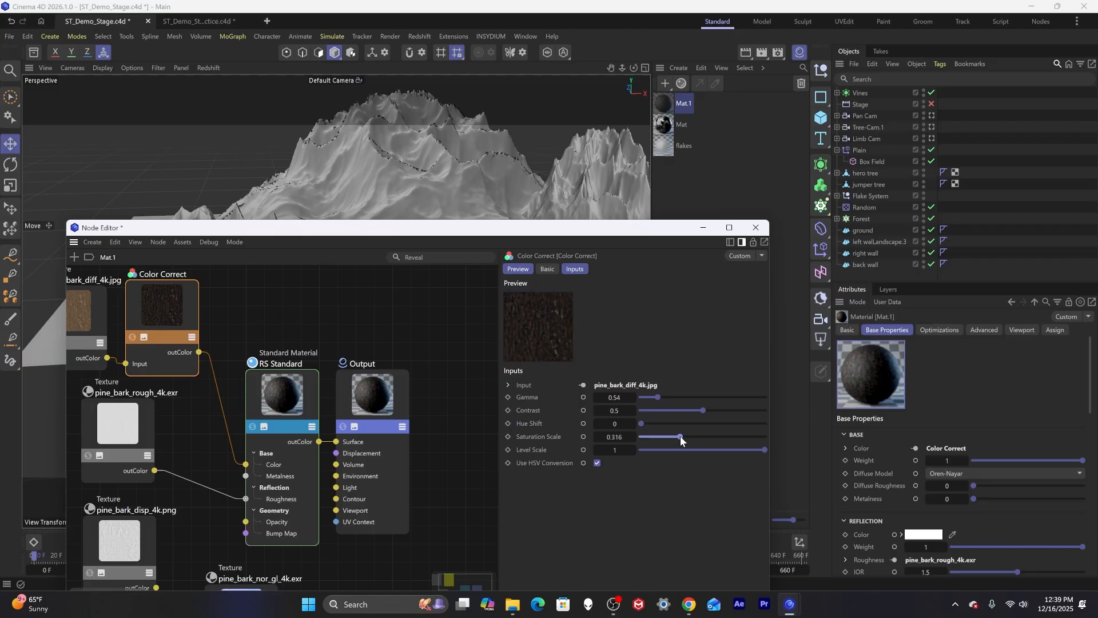
Rename the new material as Tree.
{"action": "left_click_drag", "start_coordinate": [523, 233], "coordinate": [552, 320]}
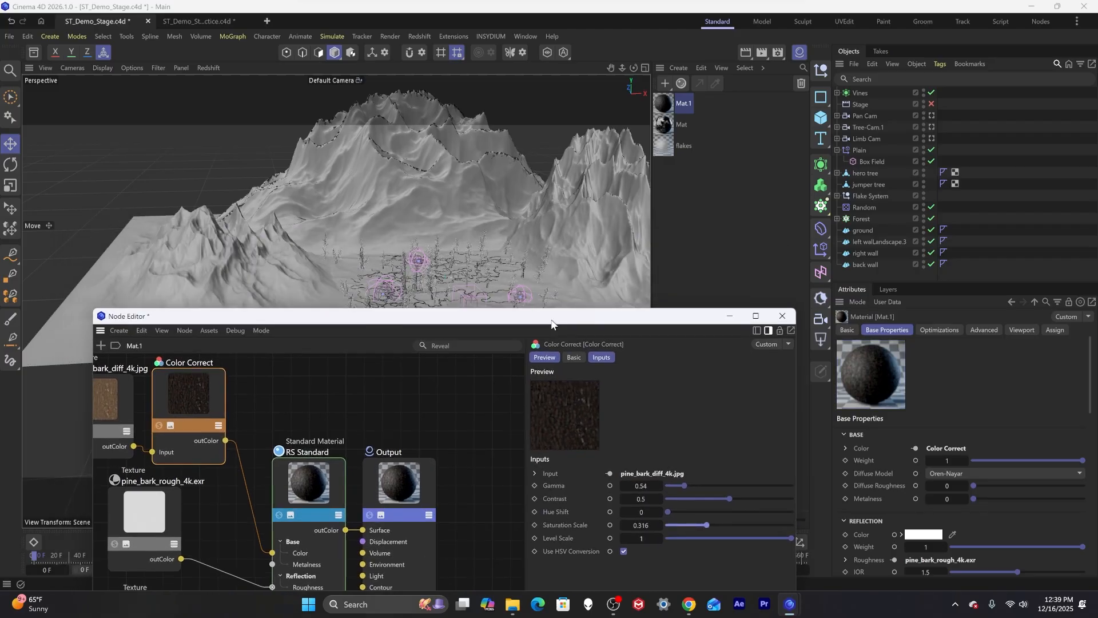
{"action": "left_click_drag", "start_coordinate": [323, 322], "coordinate": [324, 362]}
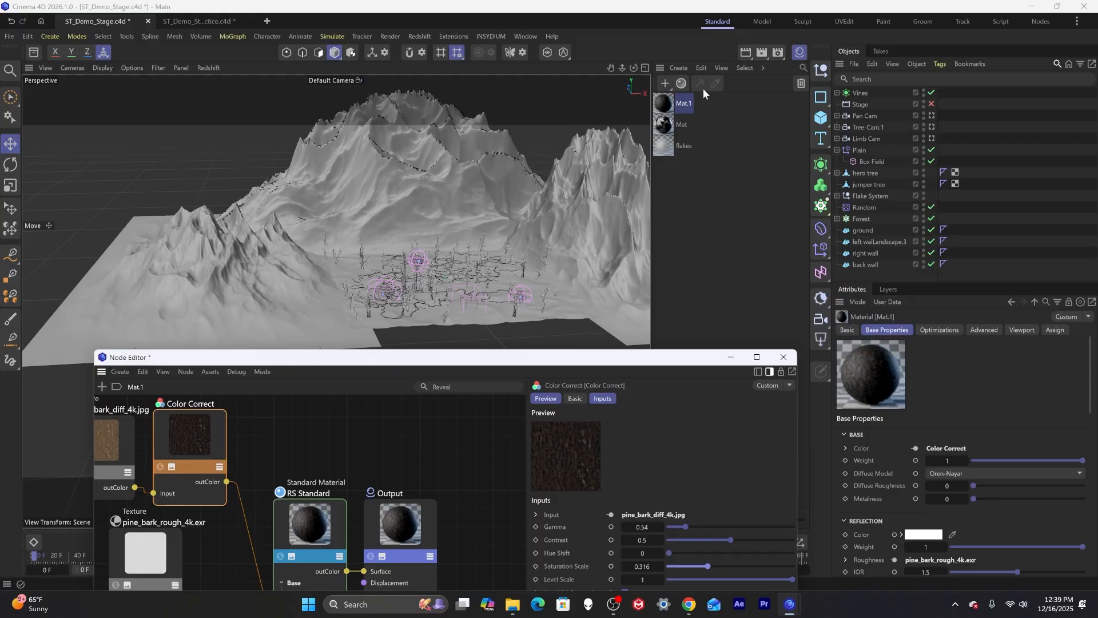
{"action": "double_click", "coordinate": [684, 103]}
{"action": "type", "text": "Tree"}
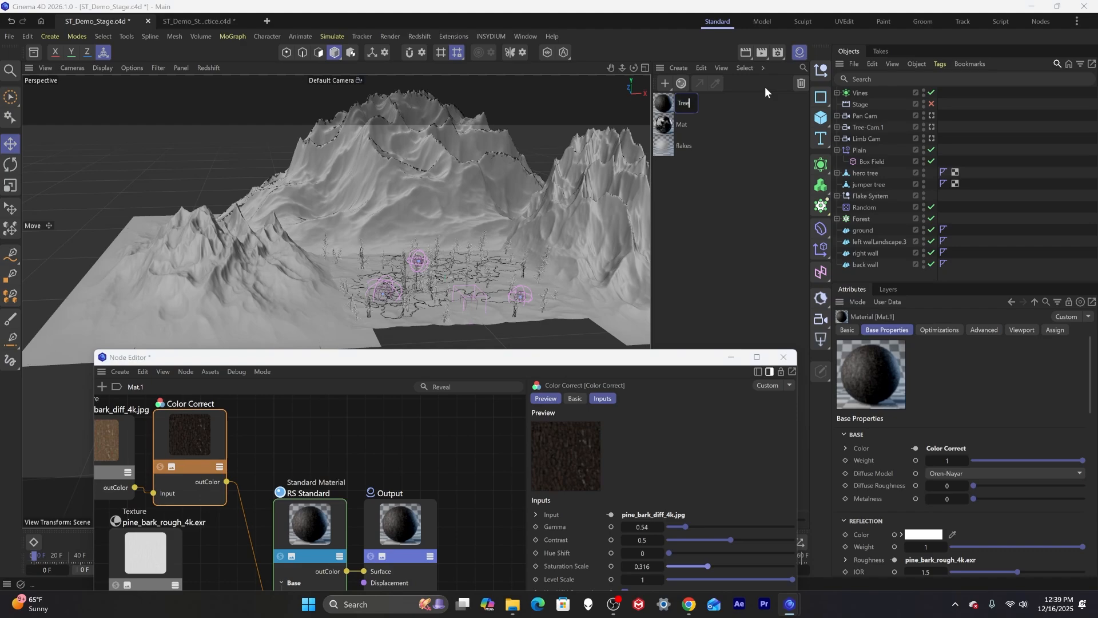
{"action": "key", "text": "Return"}
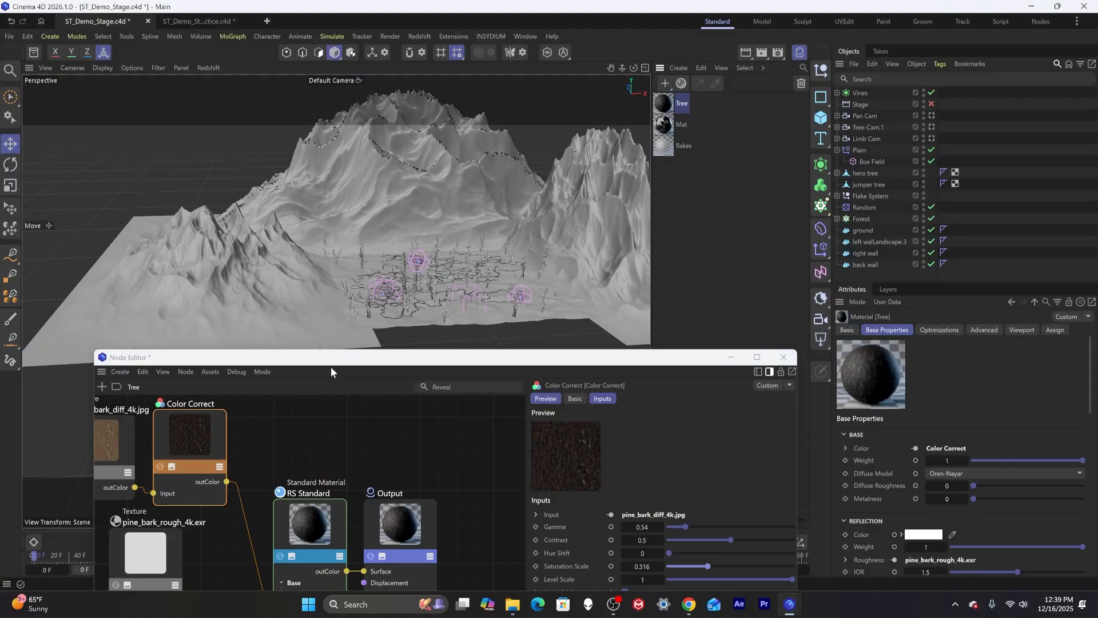
Filter the objects by tree and apply the Tree material to the hero tree.
{"action": "left_click_drag", "start_coordinate": [331, 361], "coordinate": [337, 391]}
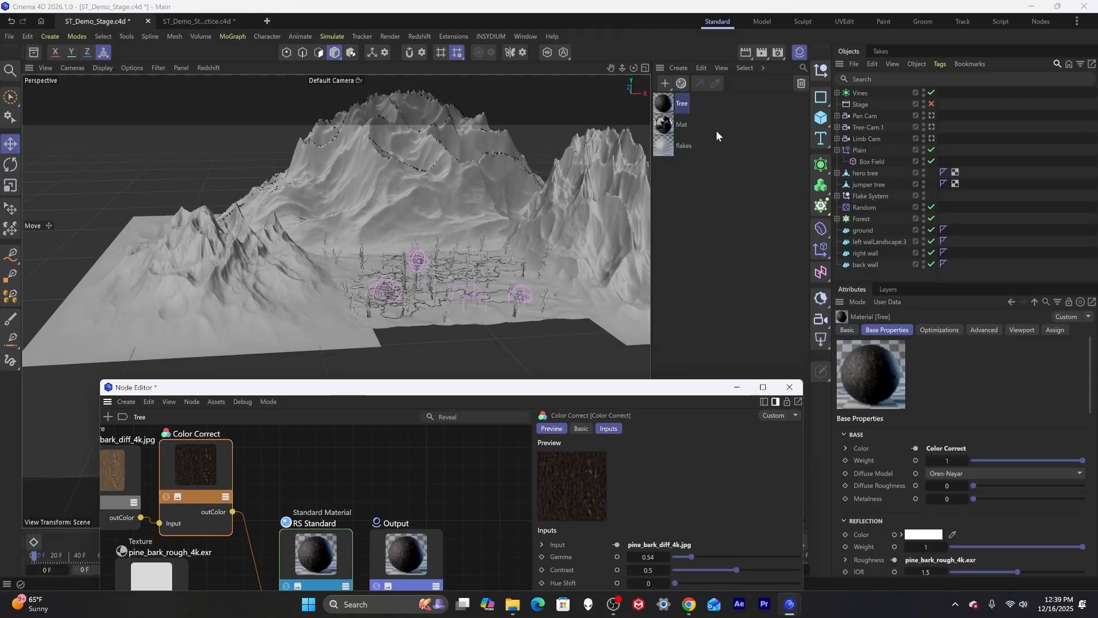
{"action": "left_click", "coordinate": [886, 80]}
{"action": "type", "text": "tree"}
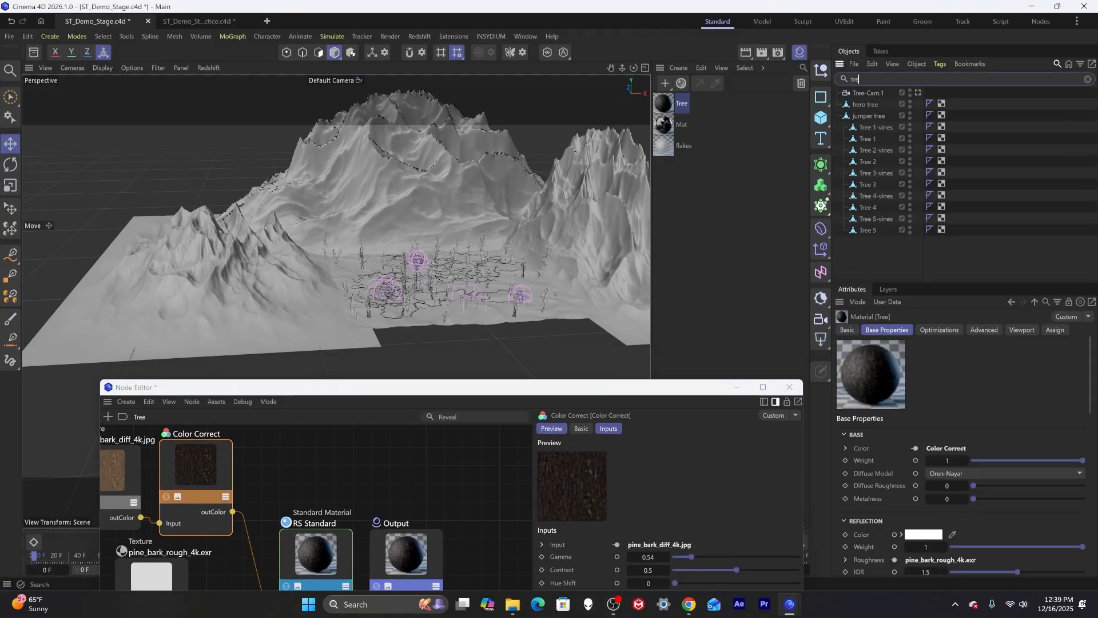
{"action": "left_click", "coordinate": [875, 105]}
{"action": "left_click", "coordinate": [873, 112]}
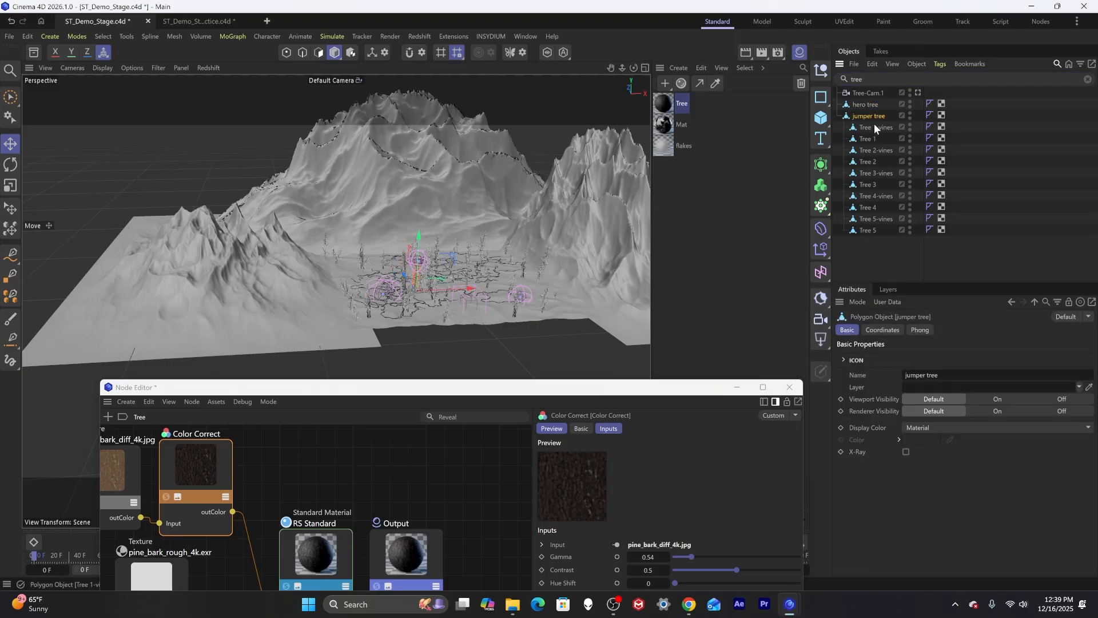
{"action": "left_click", "coordinate": [877, 128]}
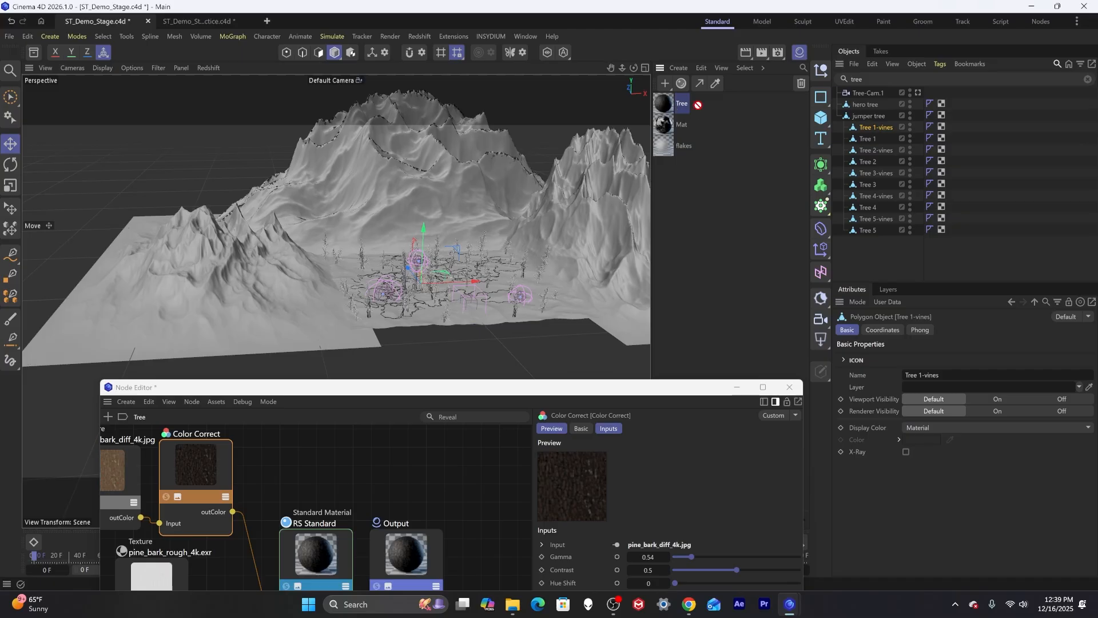
{"action": "left_click_drag", "start_coordinate": [695, 103], "coordinate": [865, 104]}
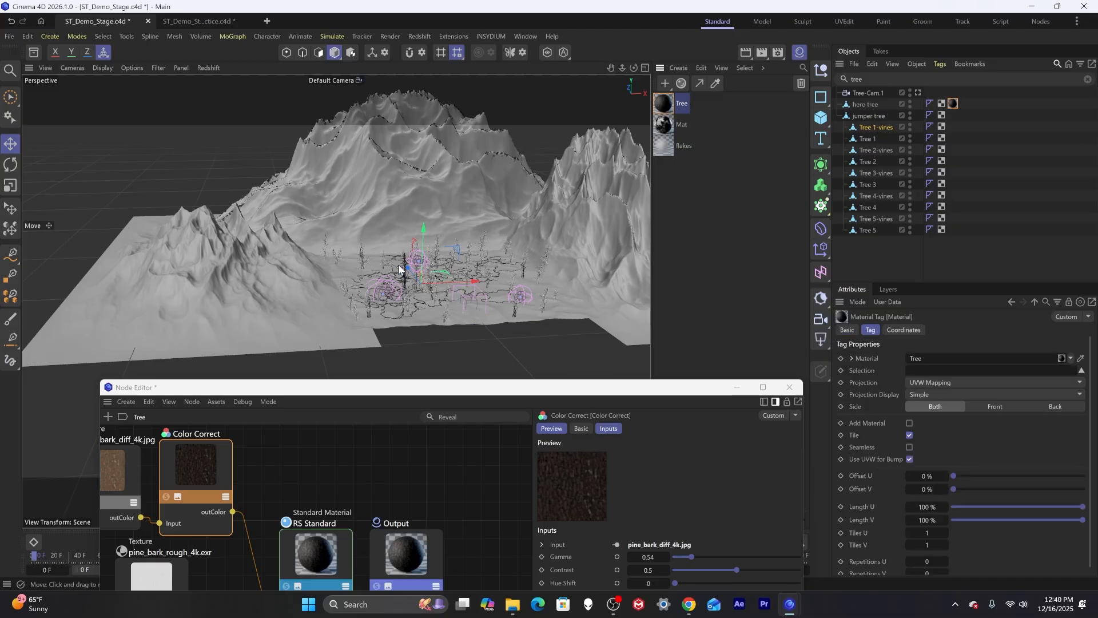
Zoom and orbit the viewport to inspect the hero tree with its new bark material.
{"action": "scroll", "coordinate": [404, 267], "scroll_direction": "up", "scroll_amount": 10}
{"action": "scroll", "coordinate": [405, 267], "scroll_direction": "up", "scroll_amount": 10}
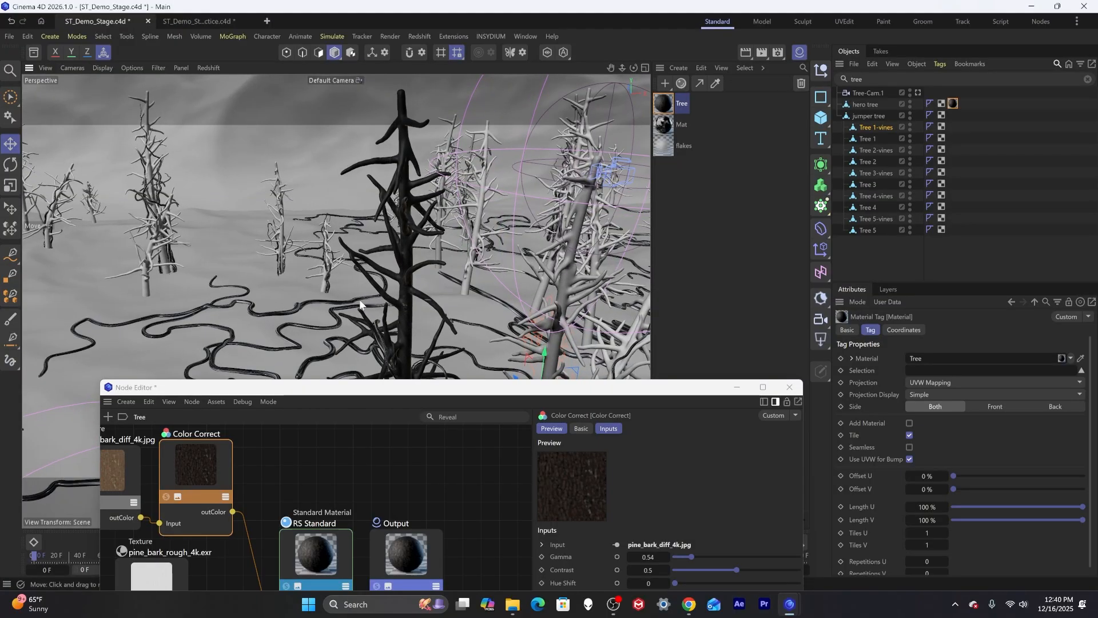
{"action": "scroll", "coordinate": [351, 259], "scroll_direction": "up", "scroll_amount": 8}
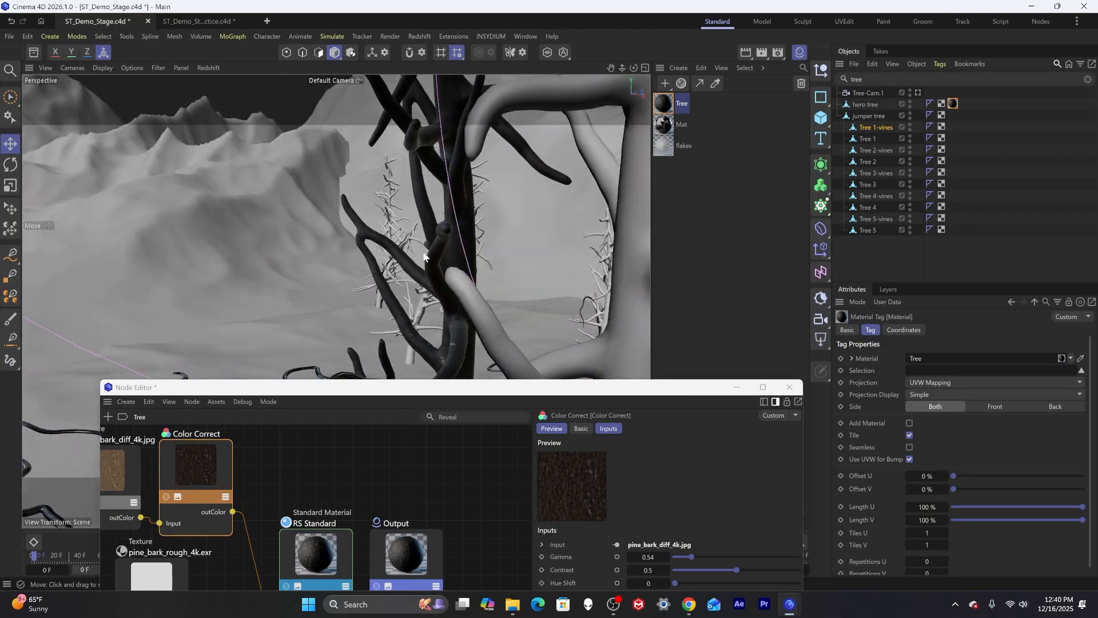
{"action": "scroll", "coordinate": [252, 341], "scroll_direction": "up", "scroll_amount": 4}
{"action": "left_click_drag", "start_coordinate": [420, 190], "coordinate": [418, 217], "text": "alt"}
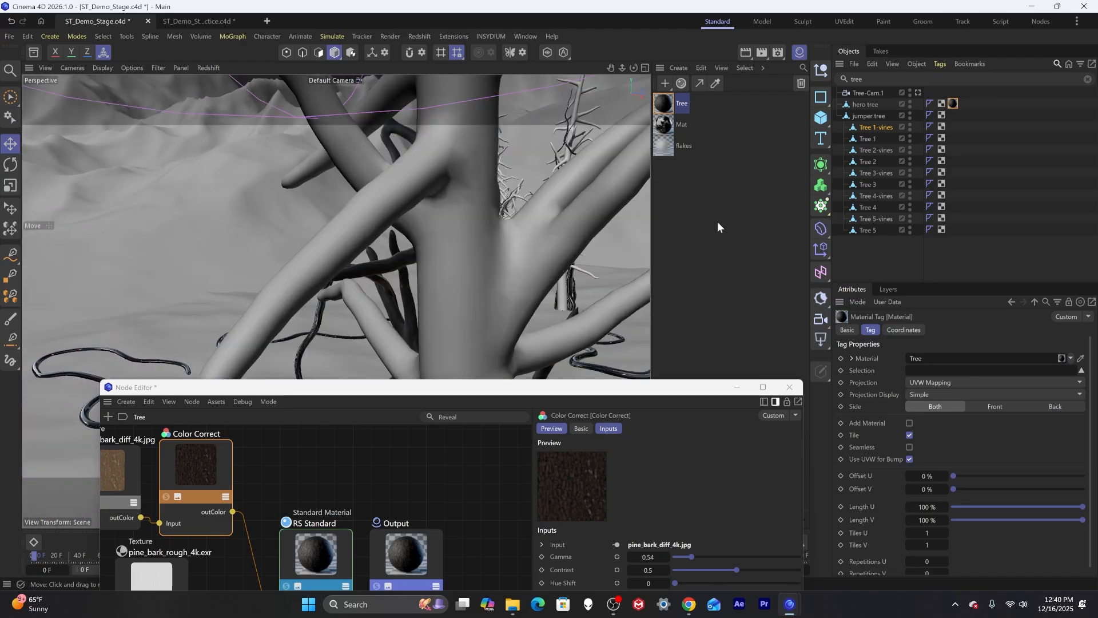
{"action": "key", "text": "s"}
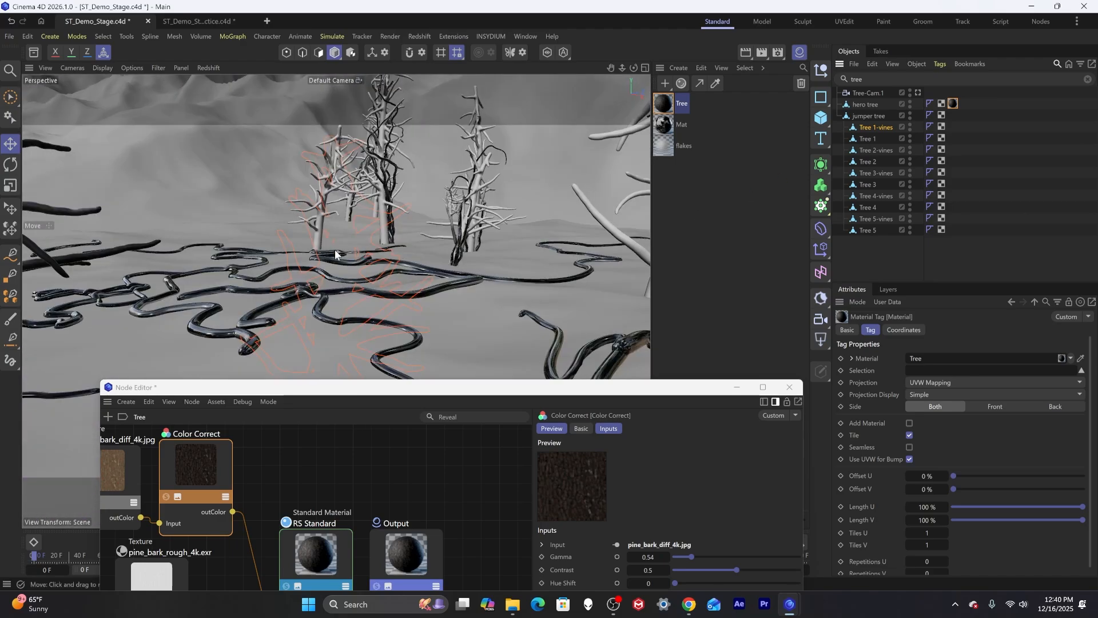
{"action": "left_click_drag", "start_coordinate": [335, 250], "coordinate": [515, 269], "text": "alt"}
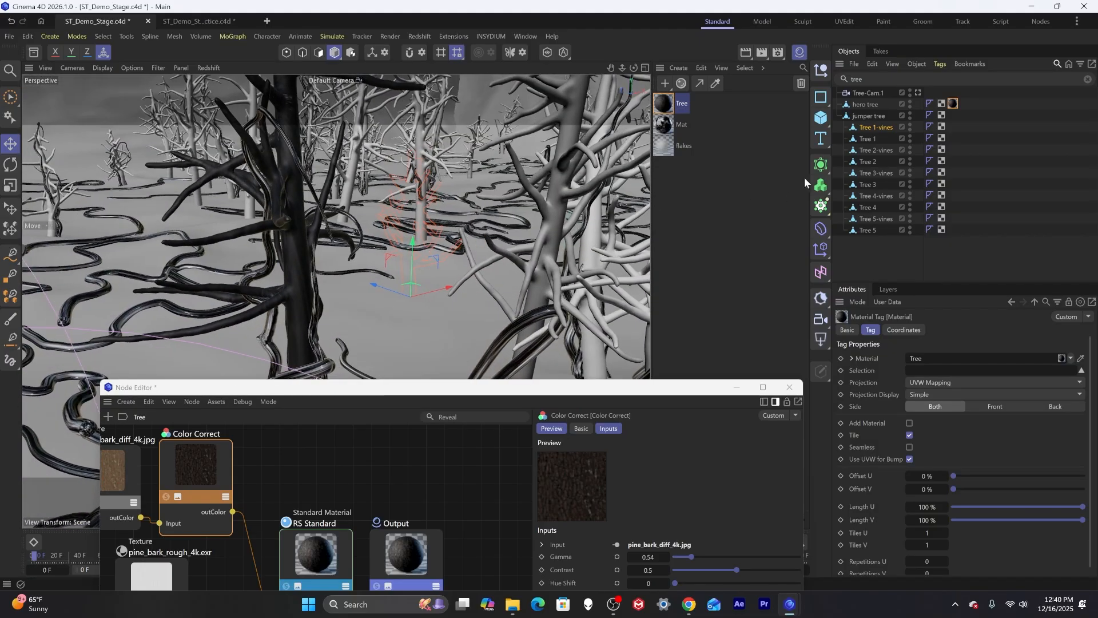
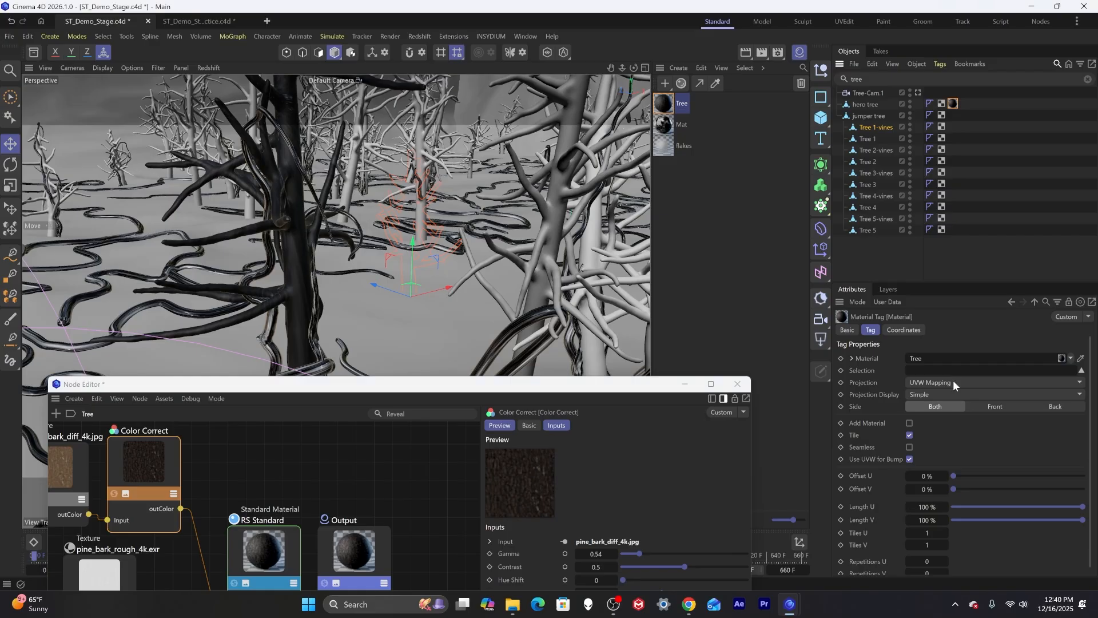
Set the Tree material tag's projection to Cubic.
{"action": "left_click", "coordinate": [953, 379]}
{"action": "left_click", "coordinate": [940, 432]}
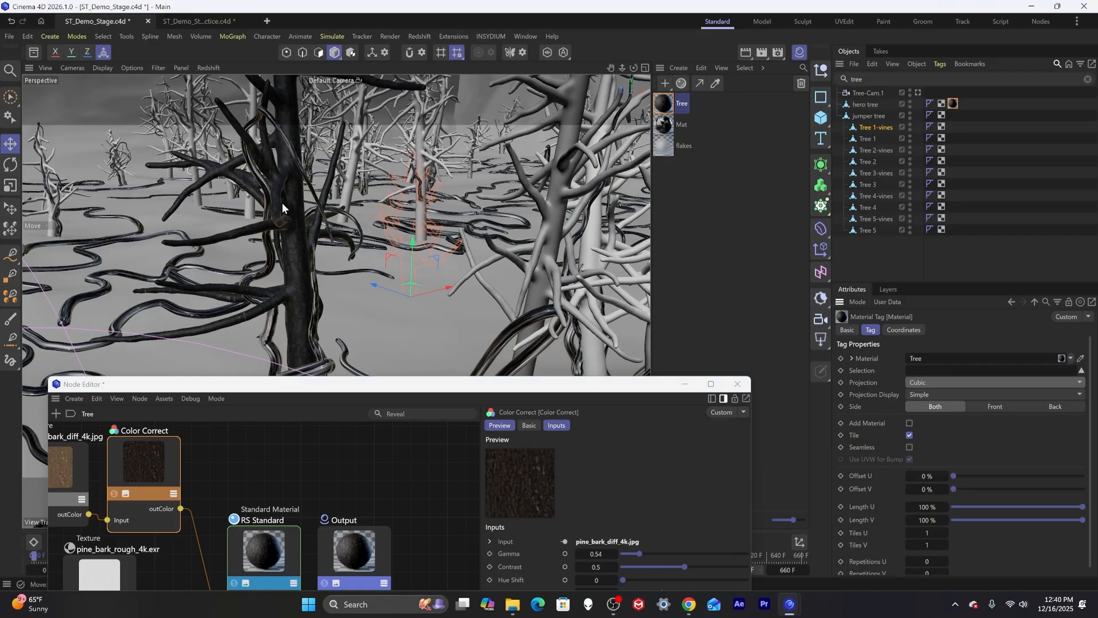
Set the Color Correct node's Gamma to 0.744 and Saturation Scale to 0.377.
{"action": "right_click_drag", "start_coordinate": [285, 201], "coordinate": [350, 193], "text": "alt"}
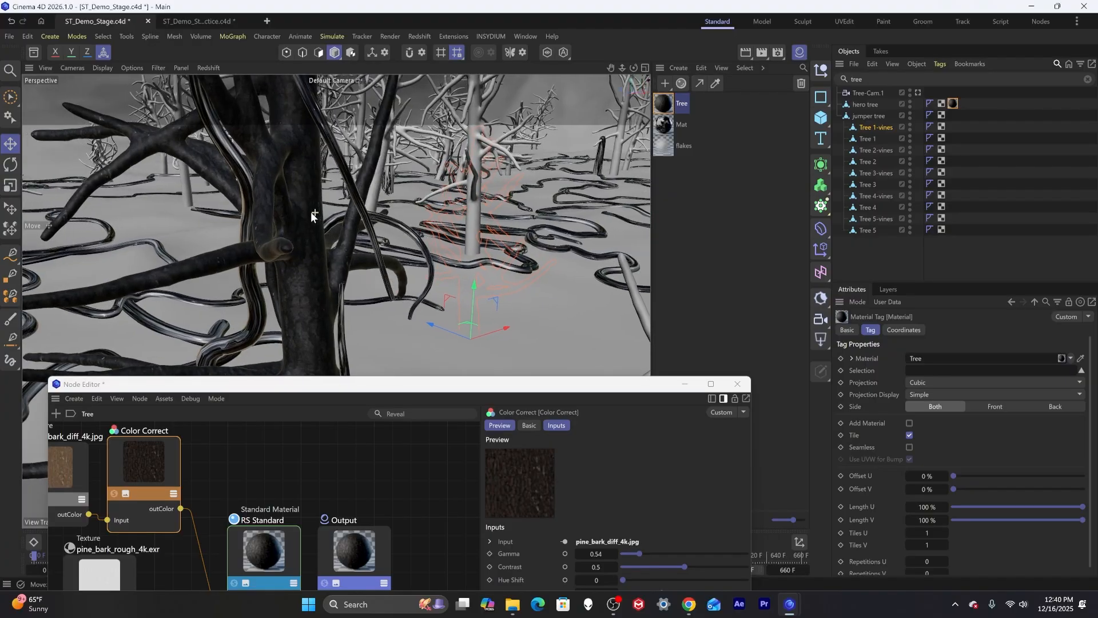
{"action": "left_click_drag", "start_coordinate": [314, 212], "coordinate": [258, 299], "text": "alt"}
{"action": "left_click_drag", "start_coordinate": [240, 384], "coordinate": [259, 302]}
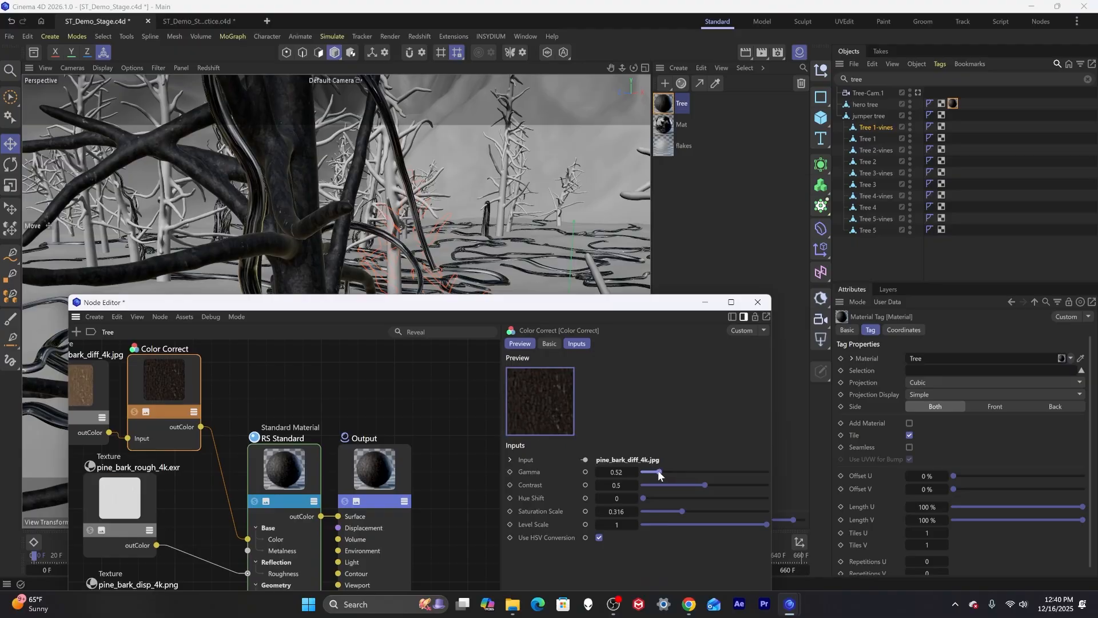
{"action": "left_click_drag", "start_coordinate": [661, 470], "coordinate": [665, 475]}
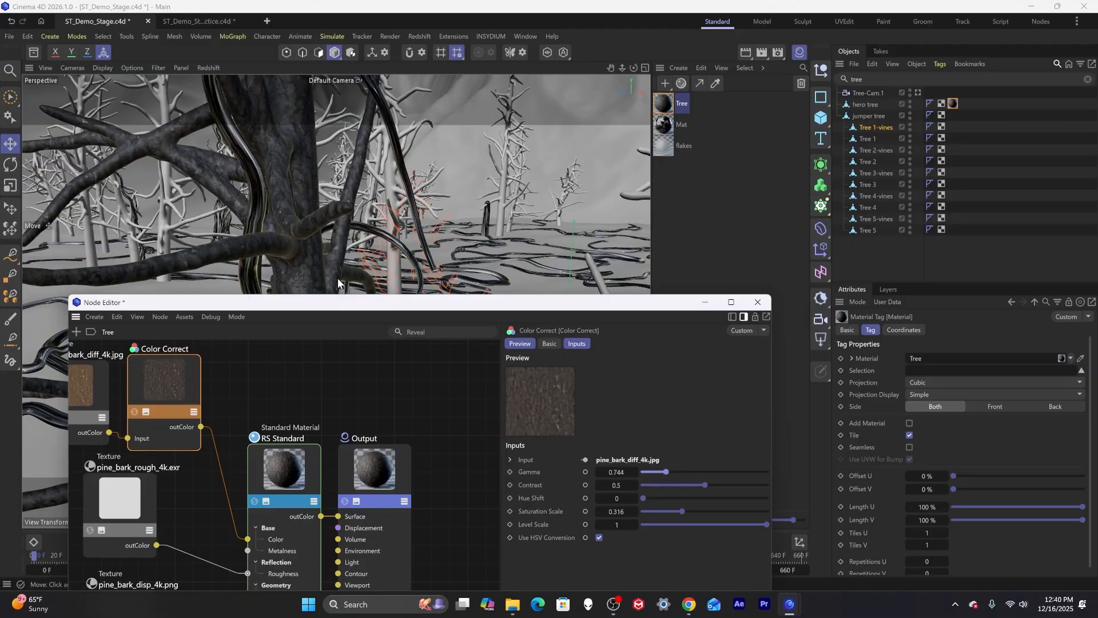
{"action": "left_click_drag", "start_coordinate": [336, 278], "coordinate": [233, 258], "text": "alt"}
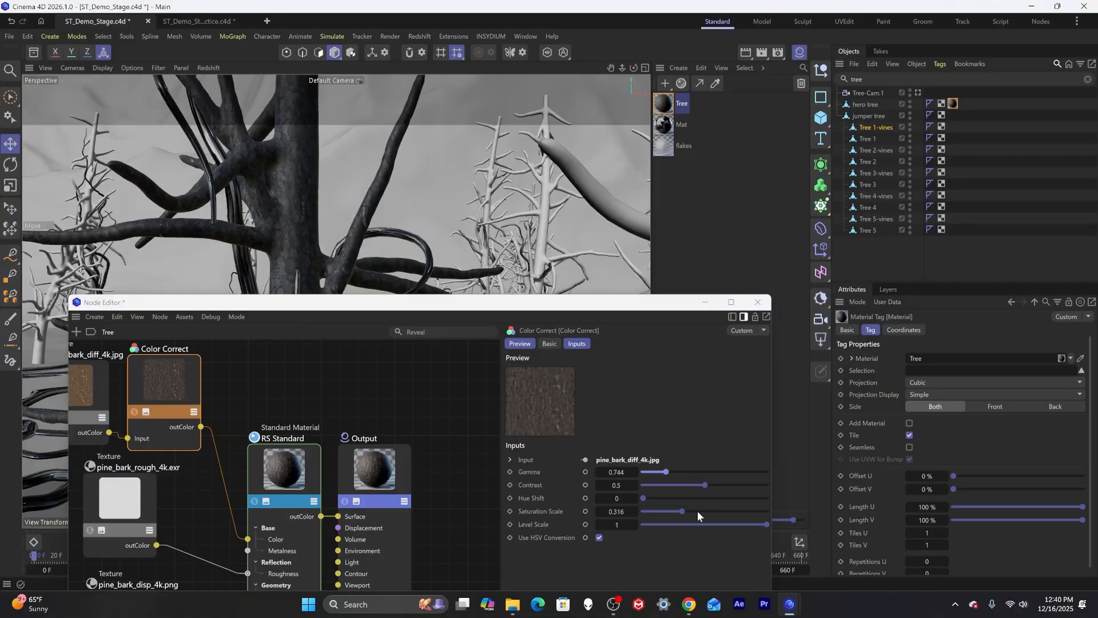
{"action": "left_click_drag", "start_coordinate": [682, 509], "coordinate": [691, 516]}
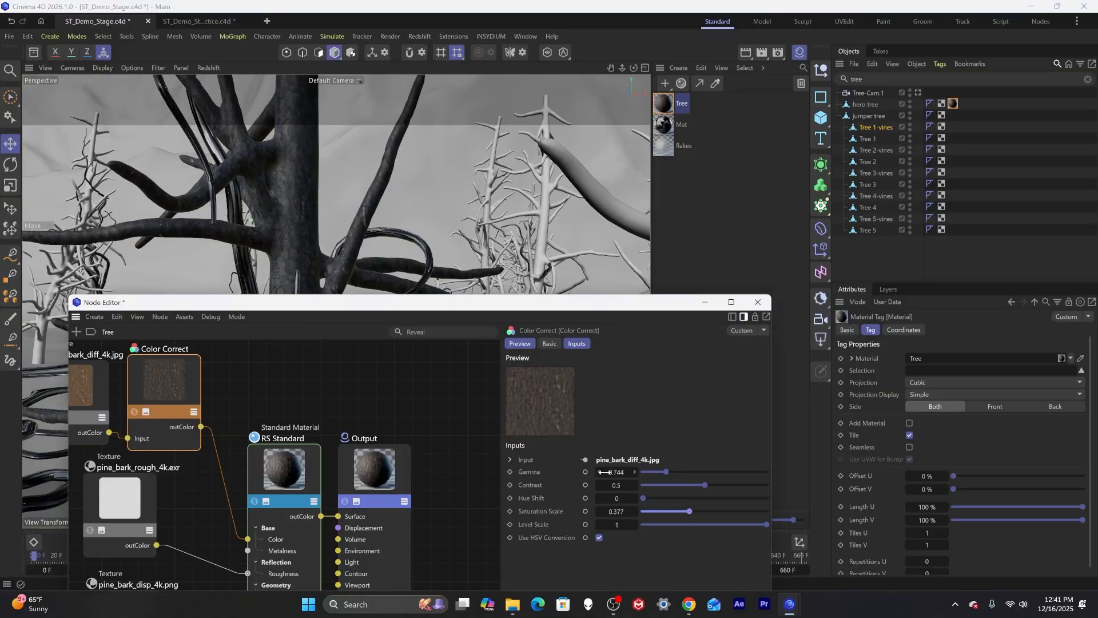
{"action": "left_click_drag", "start_coordinate": [265, 204], "coordinate": [325, 243], "text": "alt"}
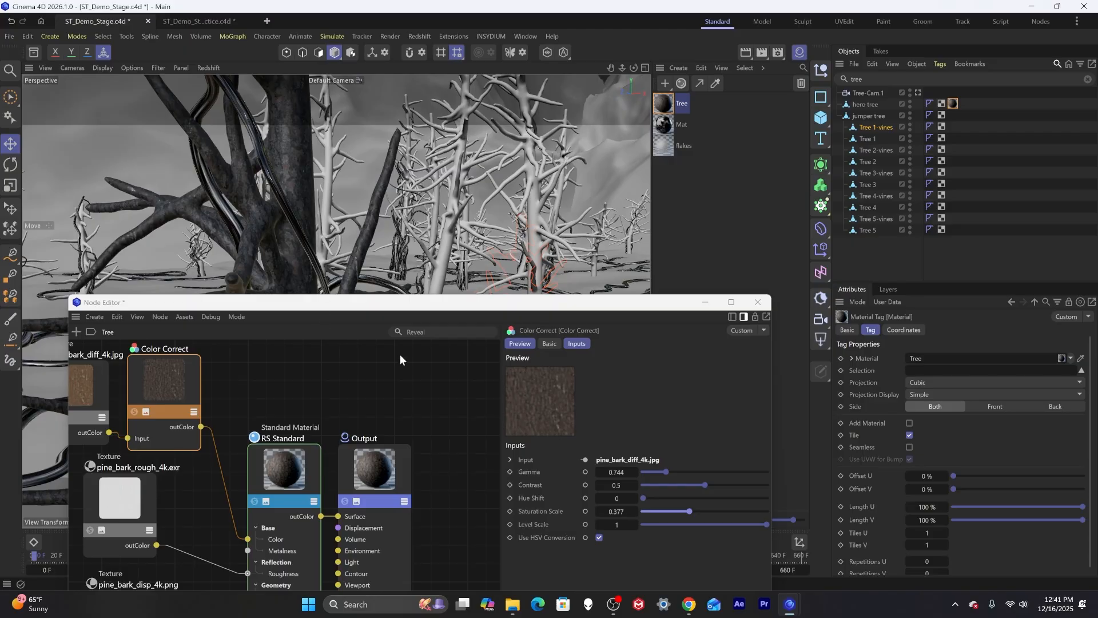
{"action": "left_click_drag", "start_coordinate": [434, 302], "coordinate": [490, 103]}
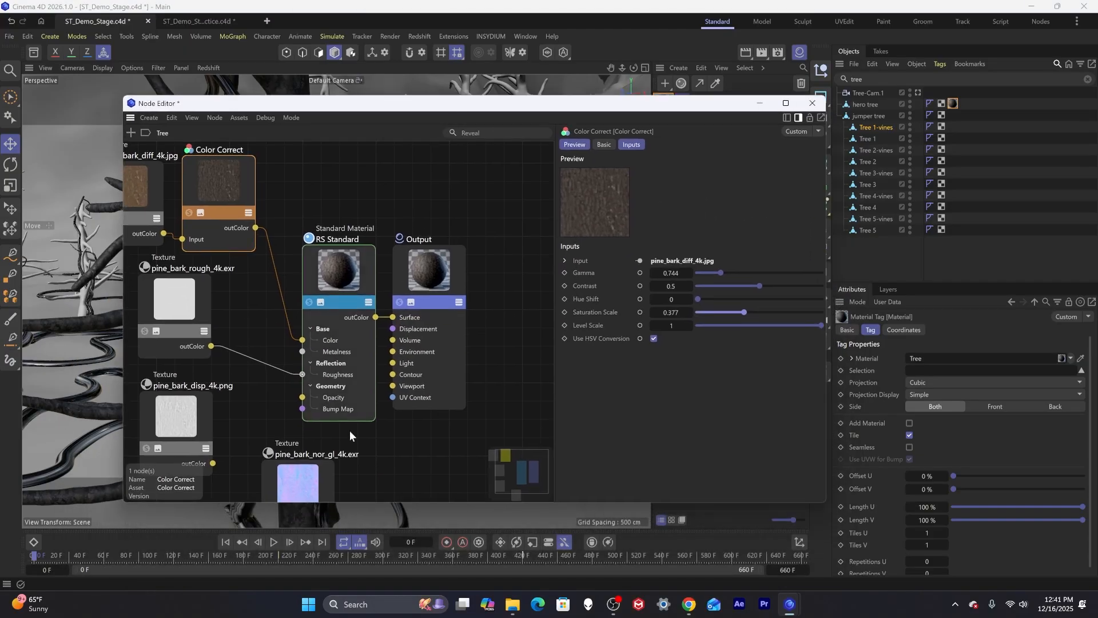
{"action": "left_click_drag", "start_coordinate": [338, 103], "coordinate": [335, 144]}
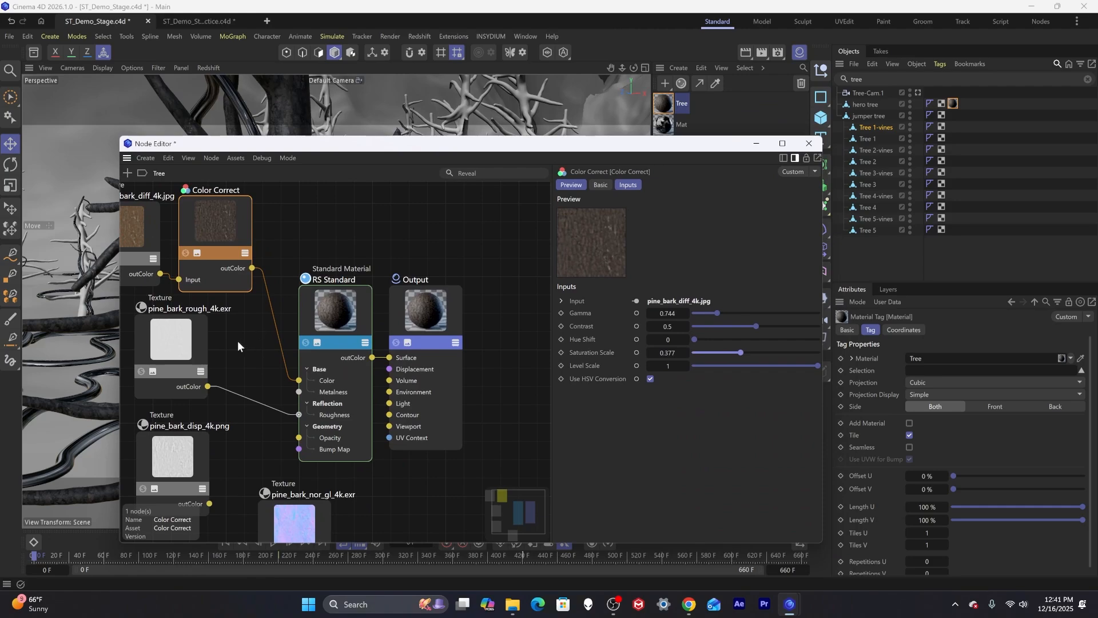
{"action": "left_click", "coordinate": [178, 343]}
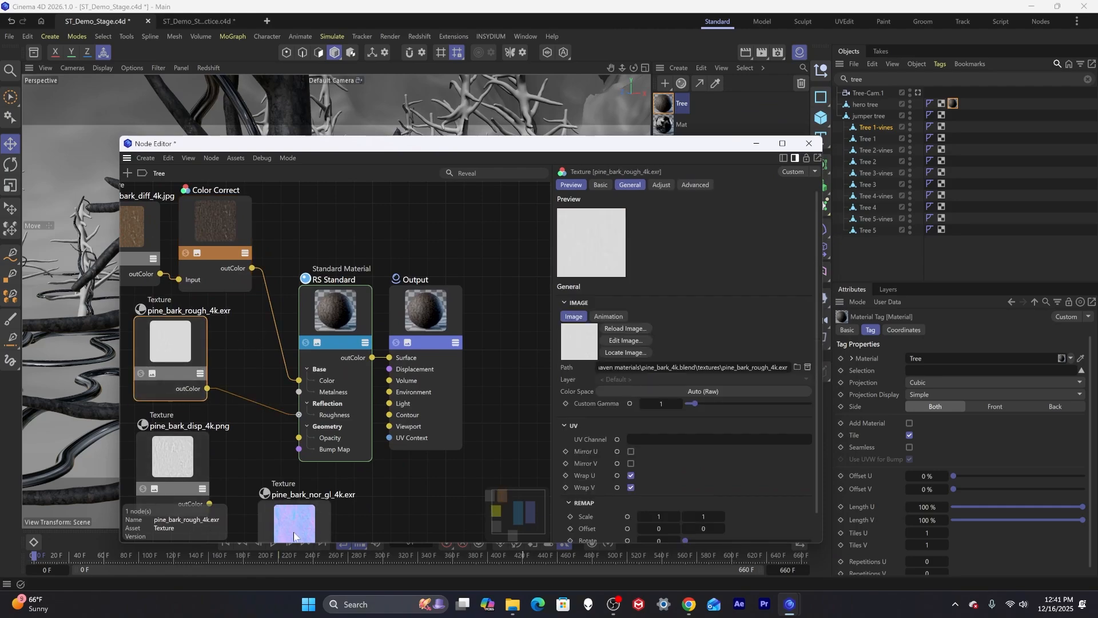
{"action": "left_click_drag", "start_coordinate": [294, 532], "coordinate": [334, 531]}
{"action": "type", "text": "di"}
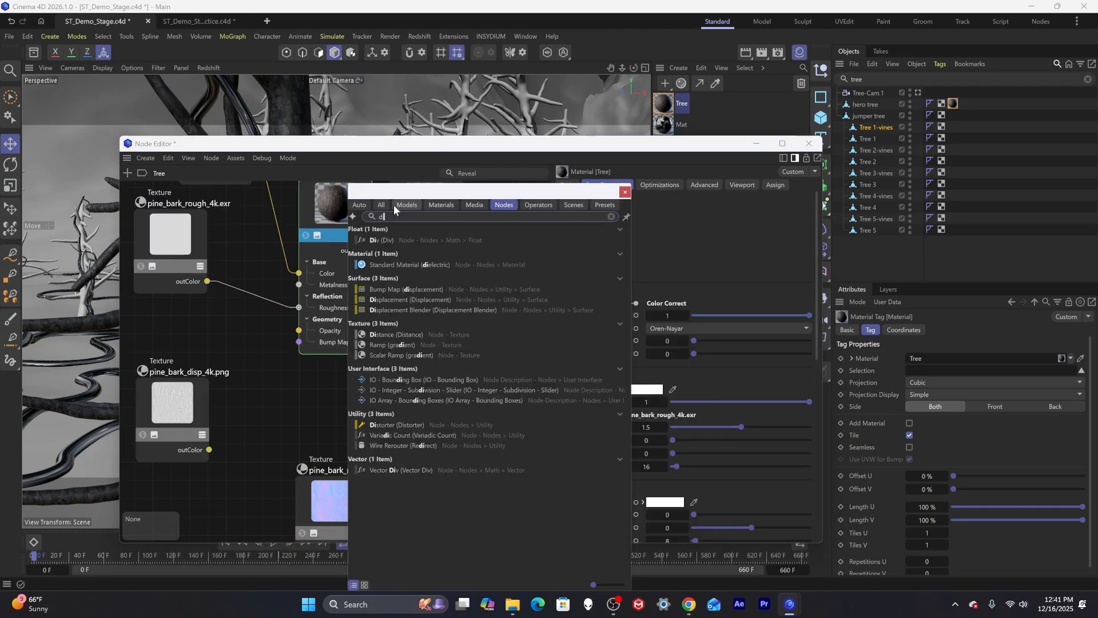
{"action": "type", "text": "splace"}
{"action": "key", "text": "Return"}
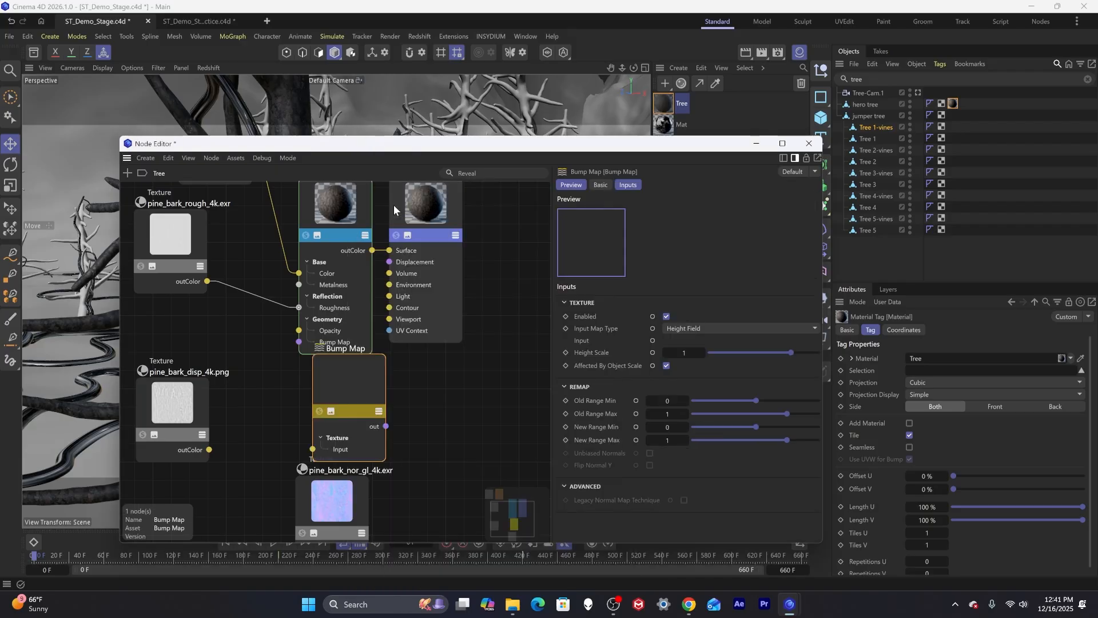
{"action": "key", "text": "Delete"}
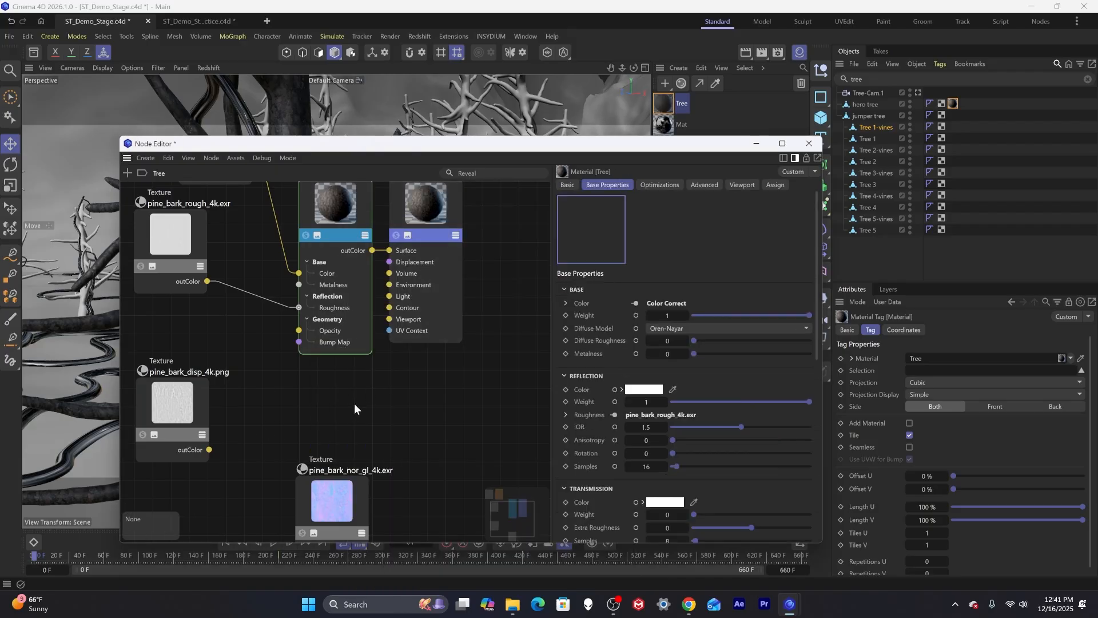
Add a Displacement node and connect the pine_bark_disp_4k.png texture to its TexMap input.
{"action": "double_click", "coordinate": [353, 404]}
{"action": "type", "text": "displa"}
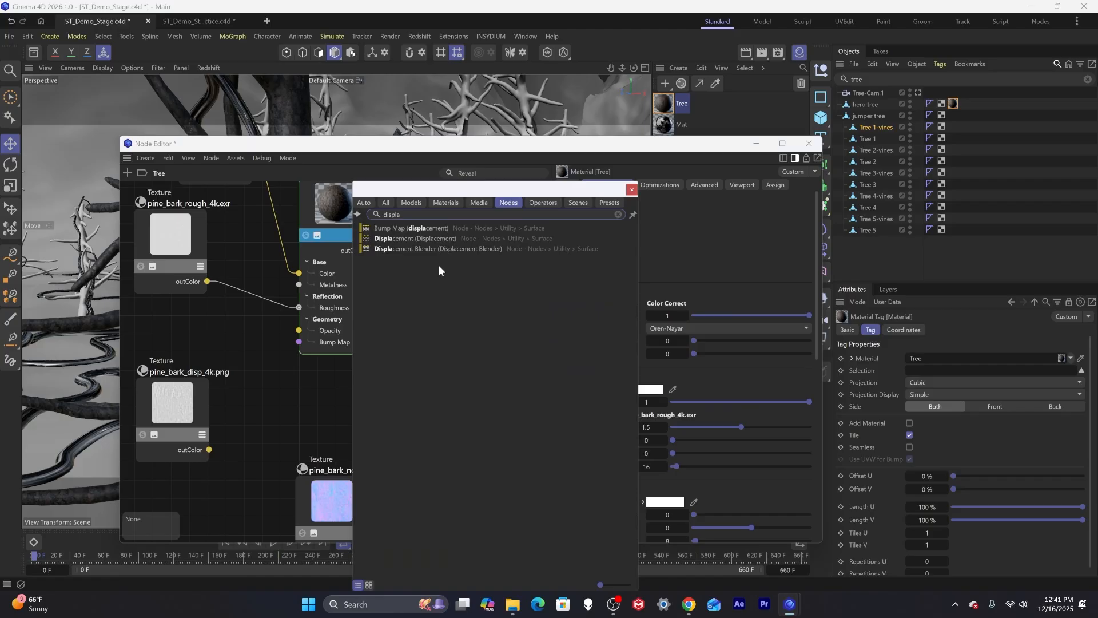
{"action": "left_click", "coordinate": [451, 239]}
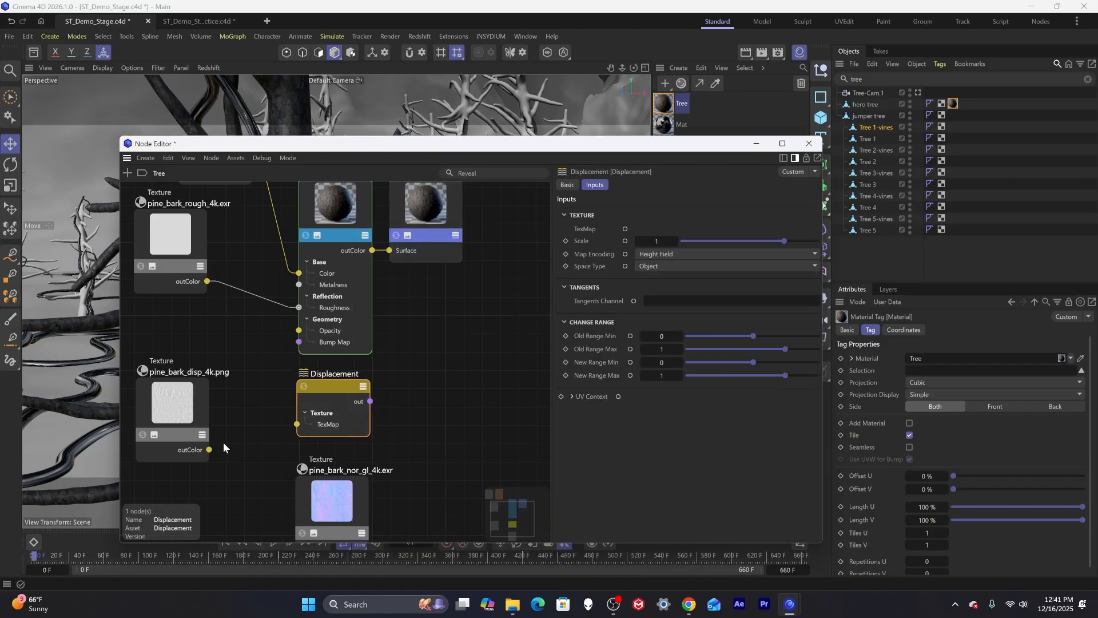
{"action": "left_click_drag", "start_coordinate": [210, 450], "coordinate": [298, 424]}
Connect the Displacement node's output to the Output node's Displacement input.
{"action": "left_click_drag", "start_coordinate": [371, 404], "coordinate": [395, 252]}
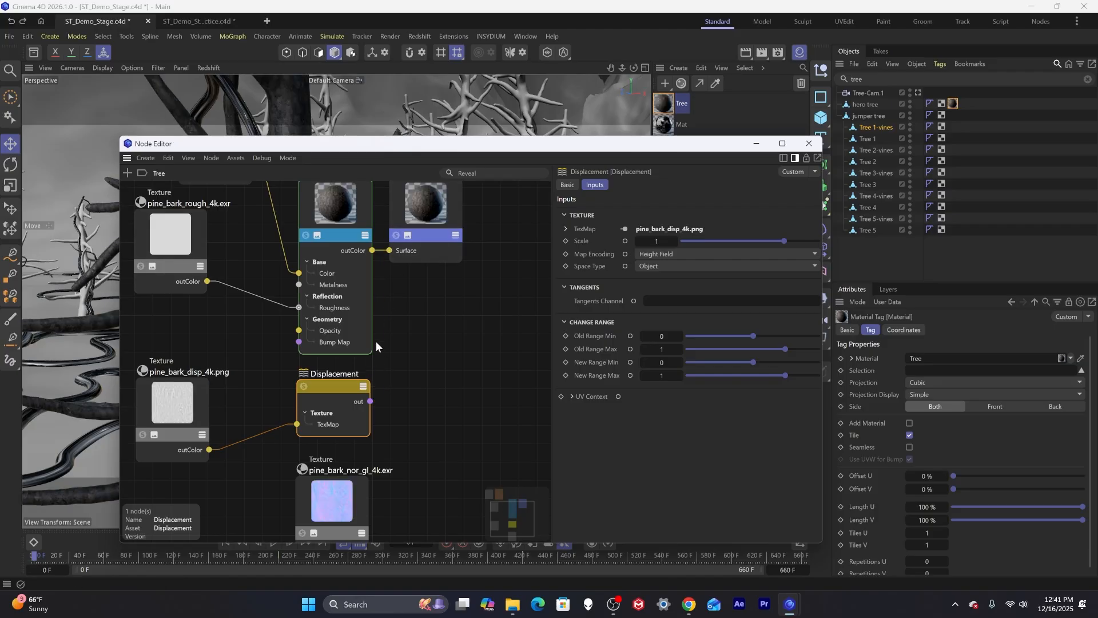
{"action": "middle_click_drag", "start_coordinate": [440, 237], "coordinate": [421, 322]}
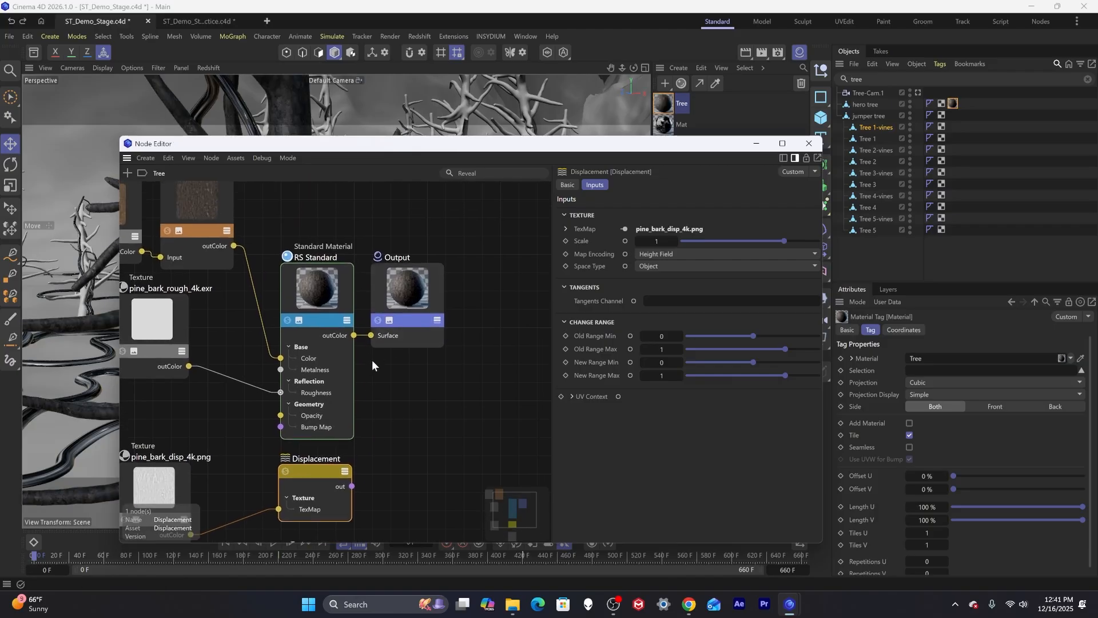
{"action": "left_click_drag", "start_coordinate": [316, 469], "coordinate": [319, 469]}
{"action": "right_click", "coordinate": [404, 281]}
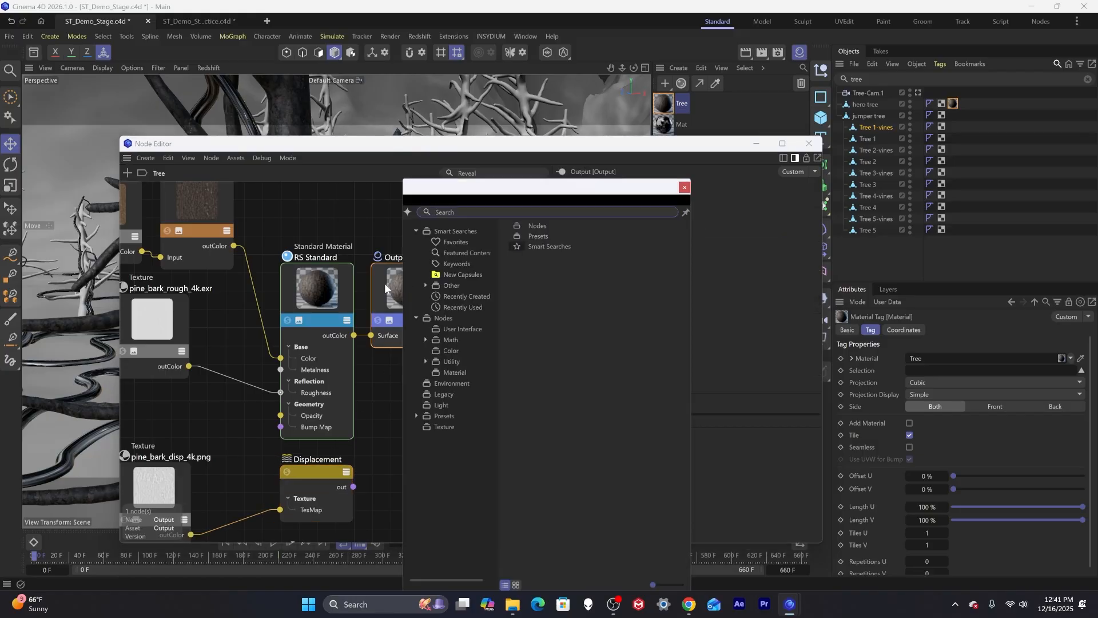
{"action": "left_click", "coordinate": [385, 283]}
{"action": "left_click_drag", "start_coordinate": [354, 486], "coordinate": [379, 323]}
{"action": "mouse_move", "coordinate": [395, 331]}
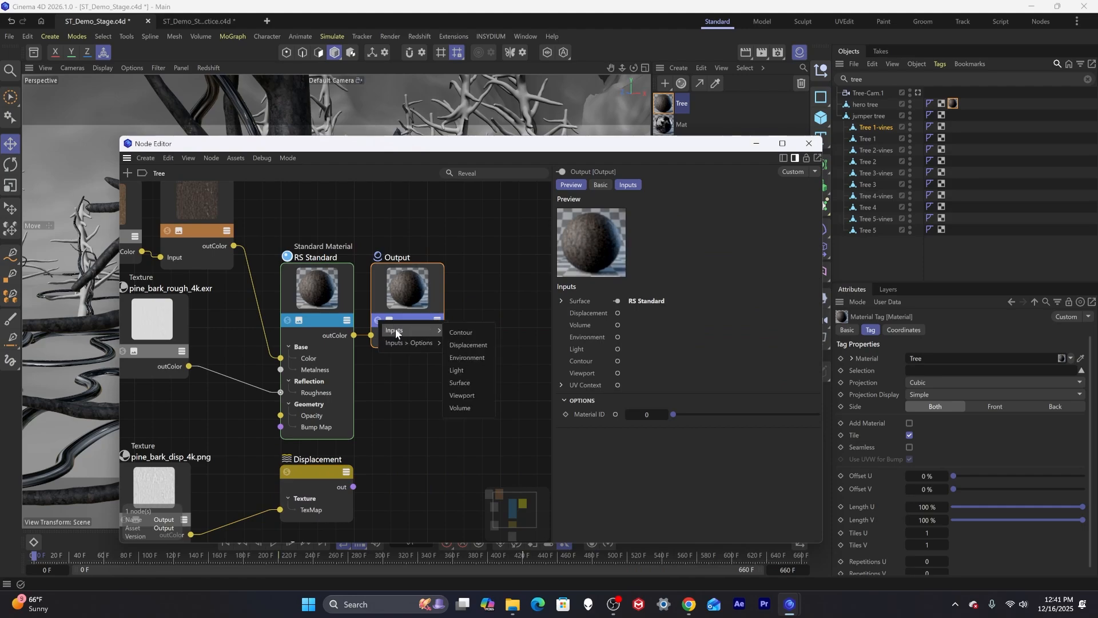
{"action": "left_click", "coordinate": [489, 346]}
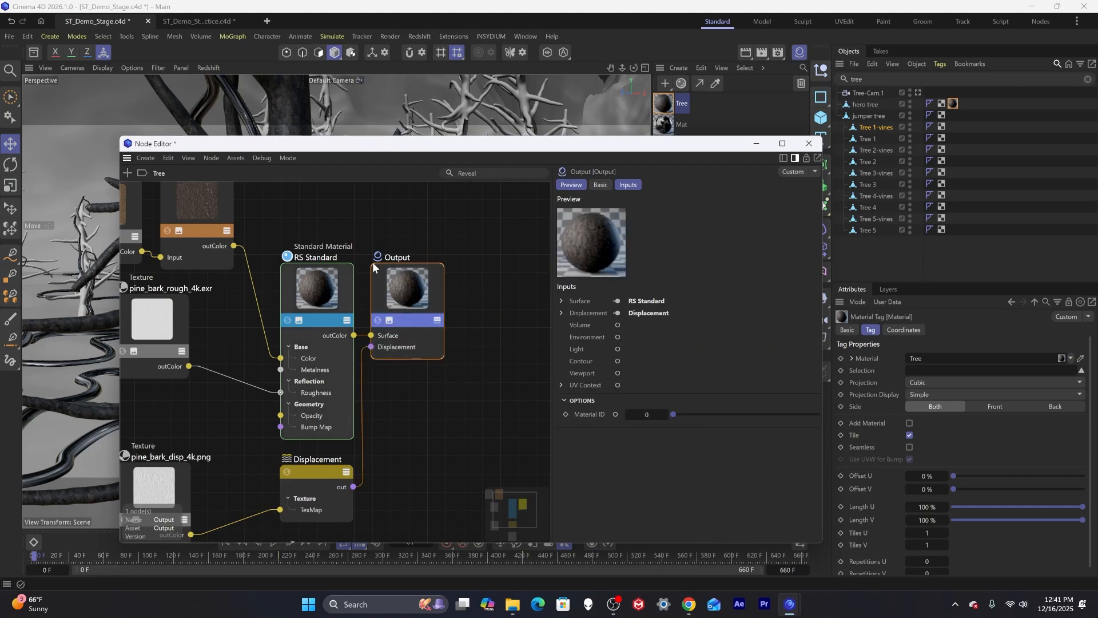
{"action": "left_click", "coordinate": [437, 320]}
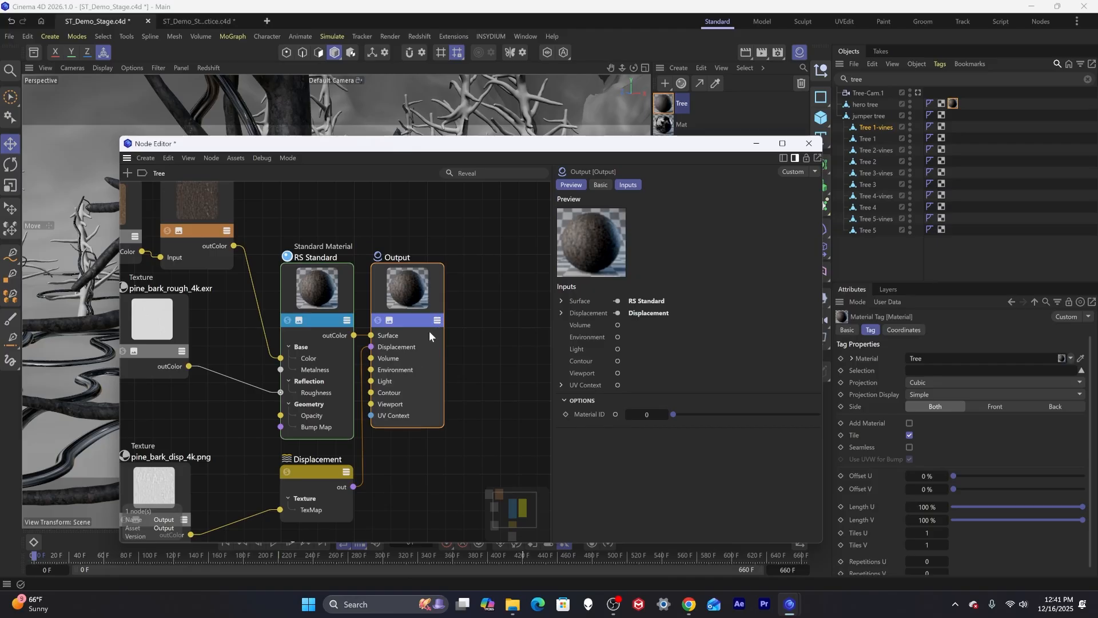
Open the Redshift RenderView and start an interactive render of the scene.
{"action": "left_click_drag", "start_coordinate": [320, 143], "coordinate": [360, 386]}
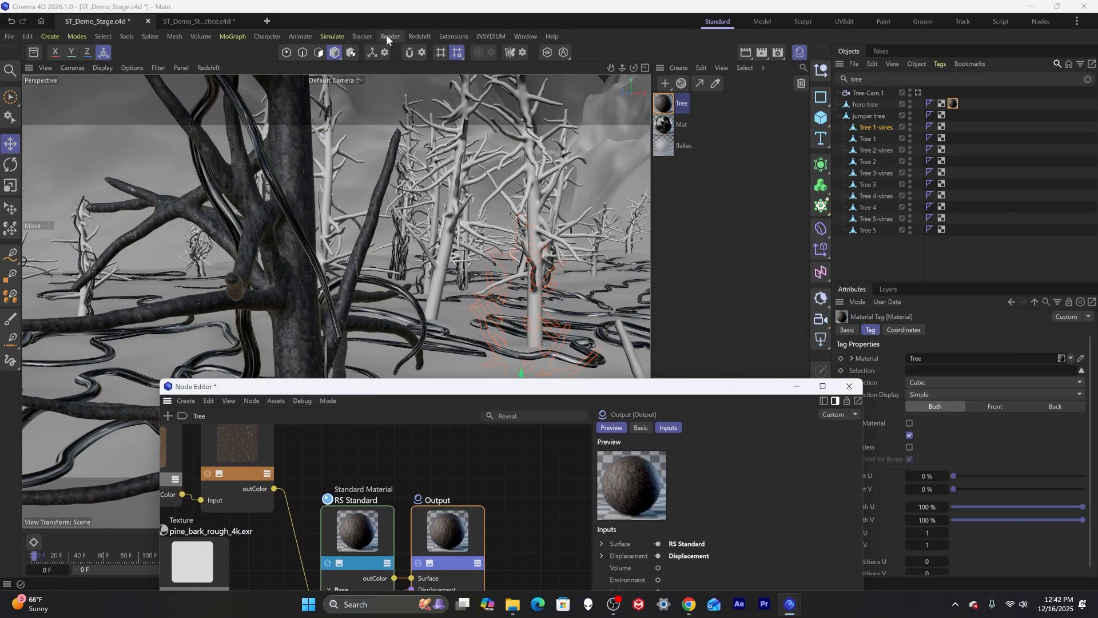
{"action": "left_click", "coordinate": [425, 34]}
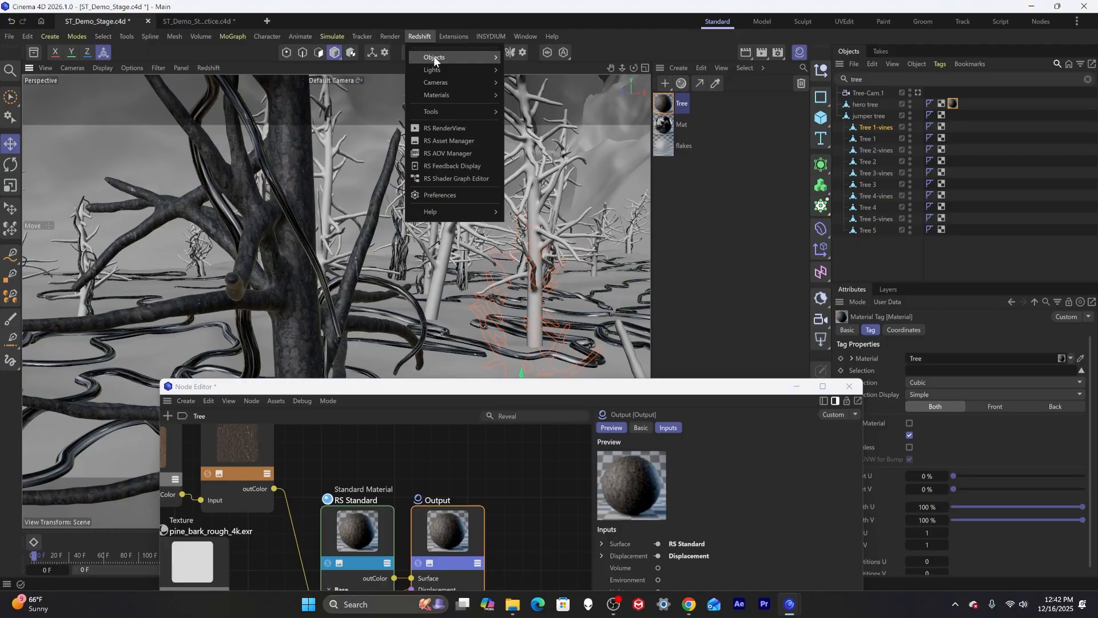
{"action": "left_click", "coordinate": [448, 124]}
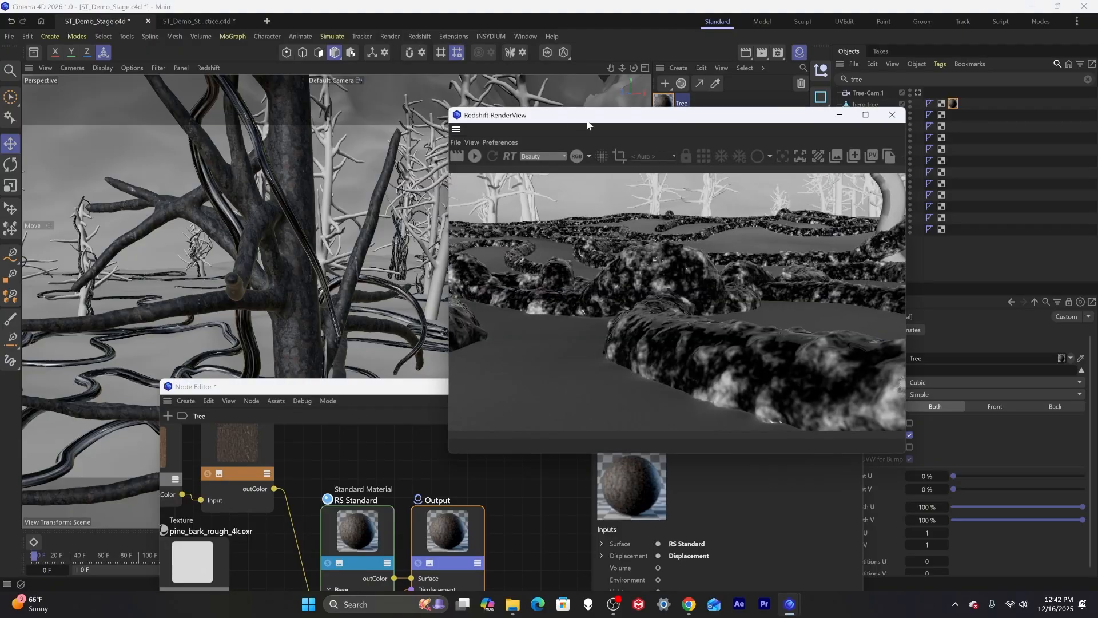
{"action": "left_click_drag", "start_coordinate": [588, 117], "coordinate": [429, 96]}
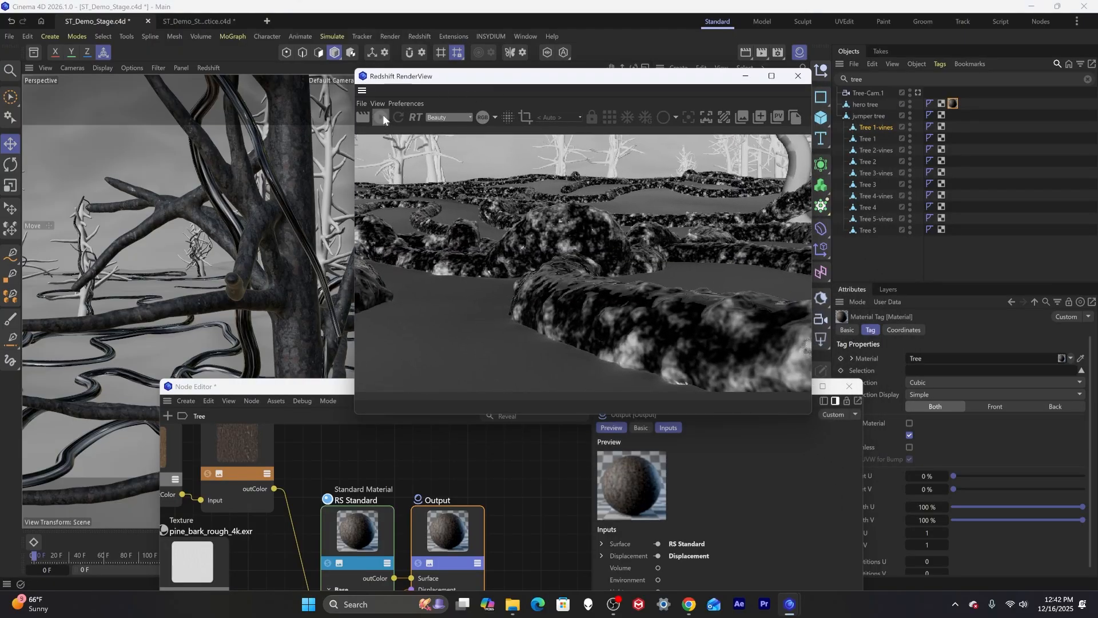
{"action": "left_click", "coordinate": [208, 68]}
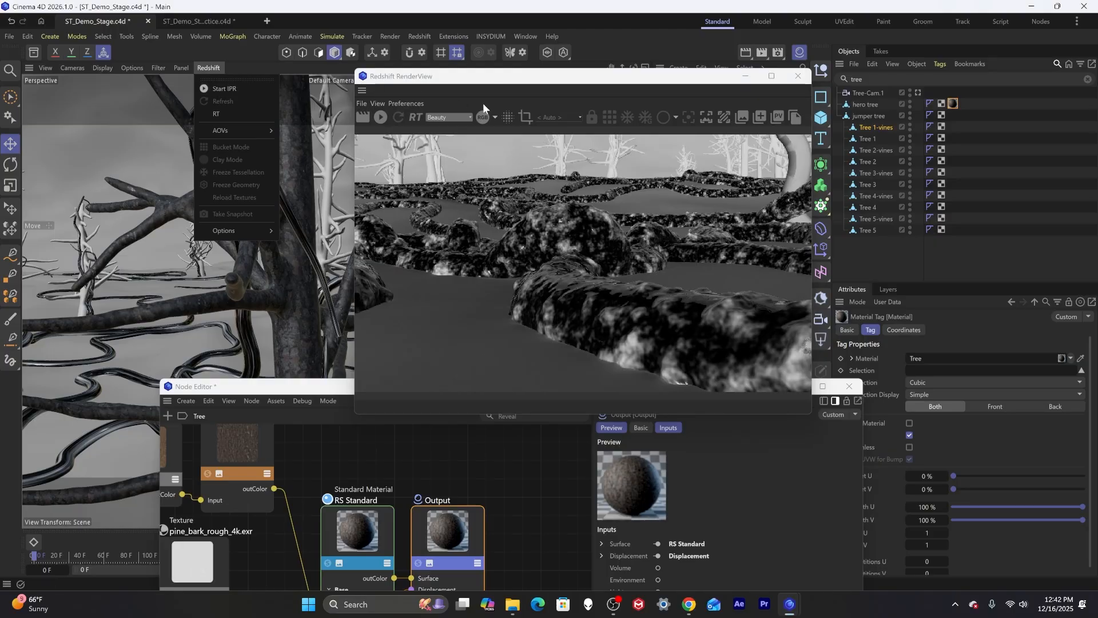
{"action": "left_click", "coordinate": [525, 79]}
{"action": "left_click_drag", "start_coordinate": [526, 79], "coordinate": [491, 74]}
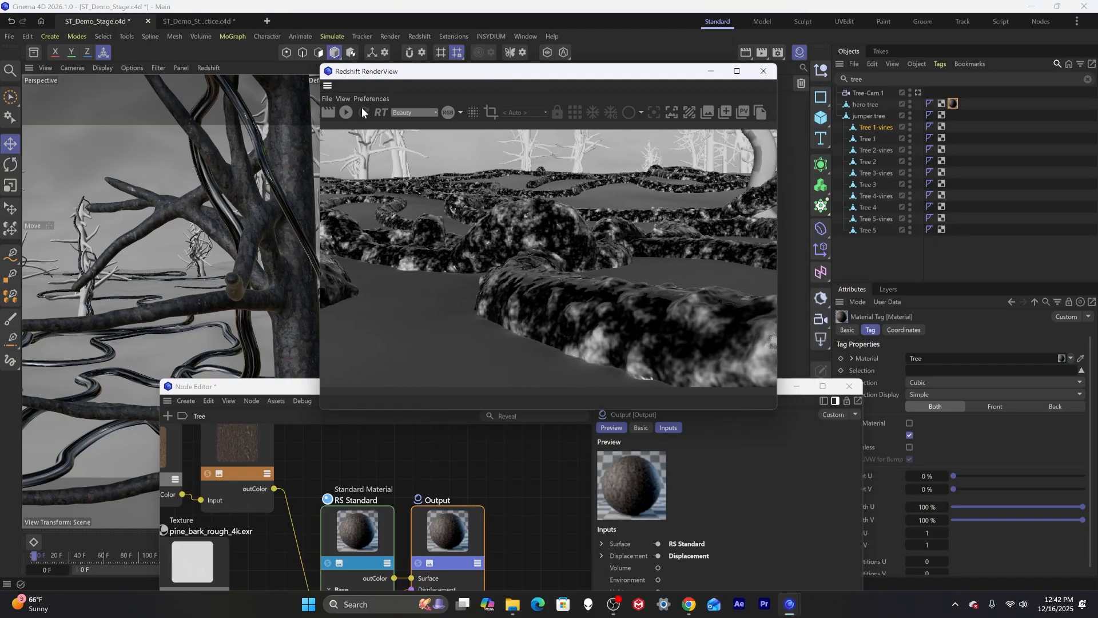
{"action": "left_click", "coordinate": [347, 112]}
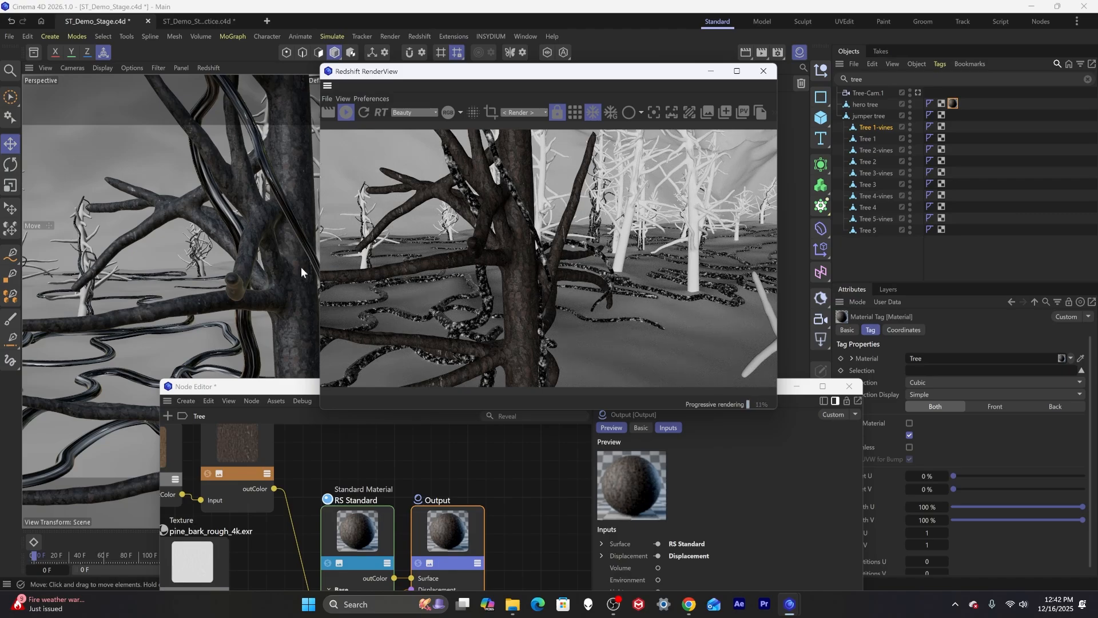
Set the Displacement node's Scale to 3.
{"action": "left_click_drag", "start_coordinate": [301, 266], "coordinate": [276, 243], "text": "alt"}
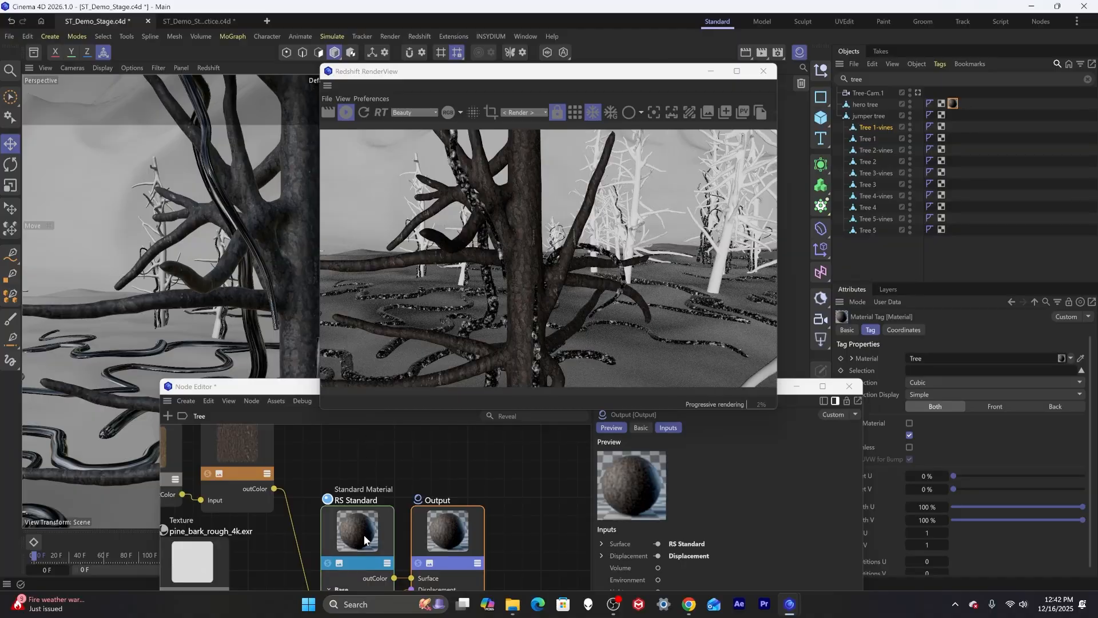
{"action": "left_click_drag", "start_coordinate": [301, 391], "coordinate": [402, 208]}
{"action": "left_click", "coordinate": [465, 531]}
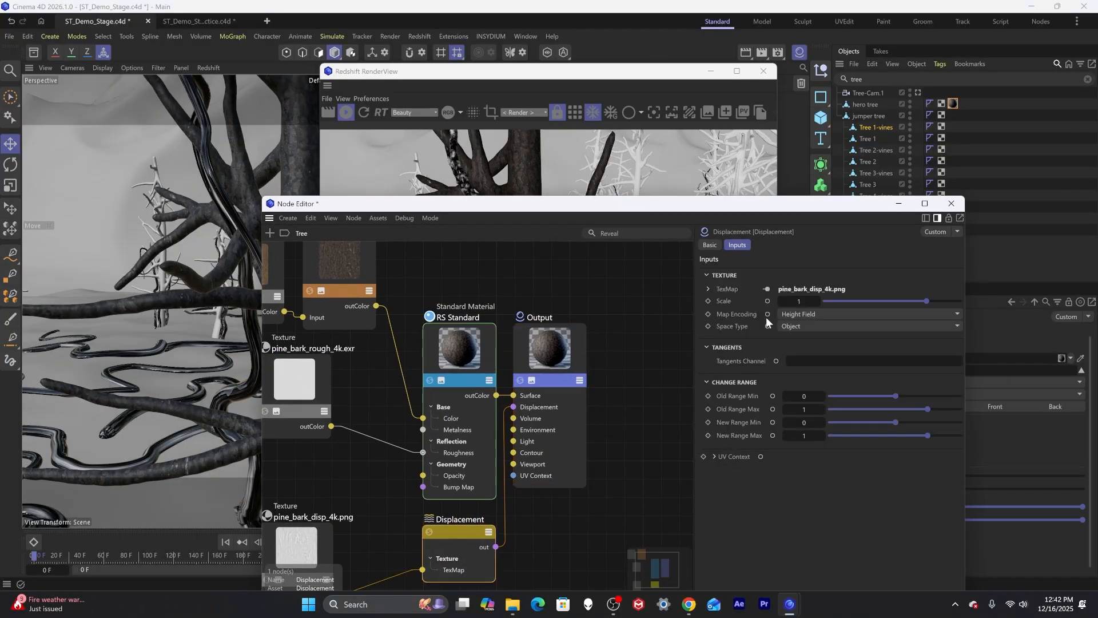
{"action": "left_click_drag", "start_coordinate": [801, 301], "coordinate": [802, 301]}
{"action": "left_click_drag", "start_coordinate": [549, 210], "coordinate": [487, 299]}
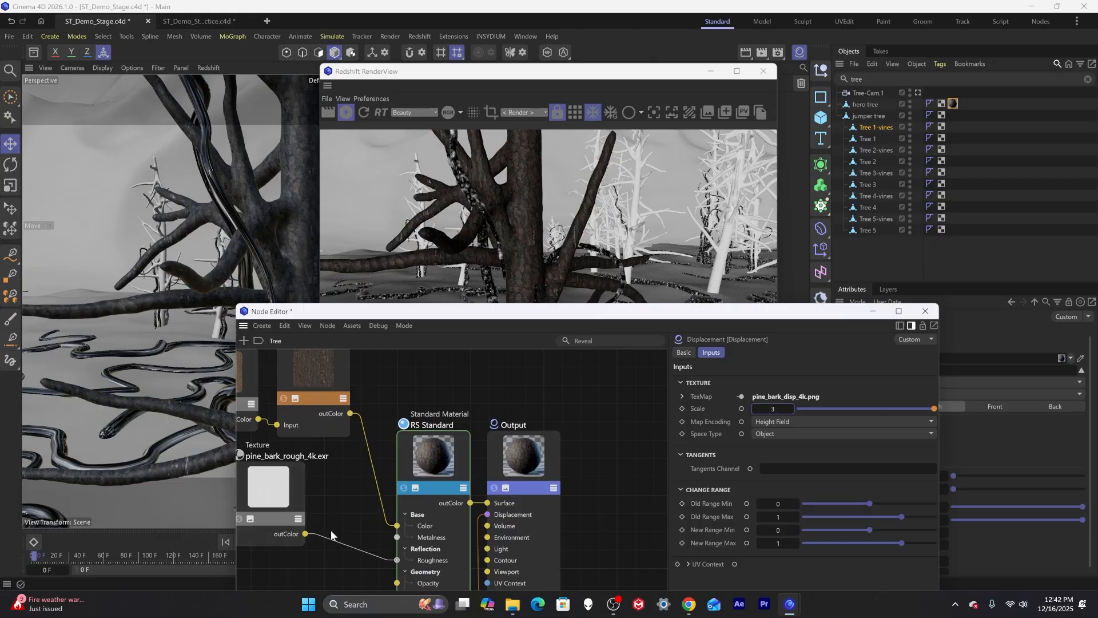
Set the Displacement node's Scale to 1.
{"action": "scroll", "coordinate": [331, 529], "scroll_direction": "down", "scroll_amount": 5}
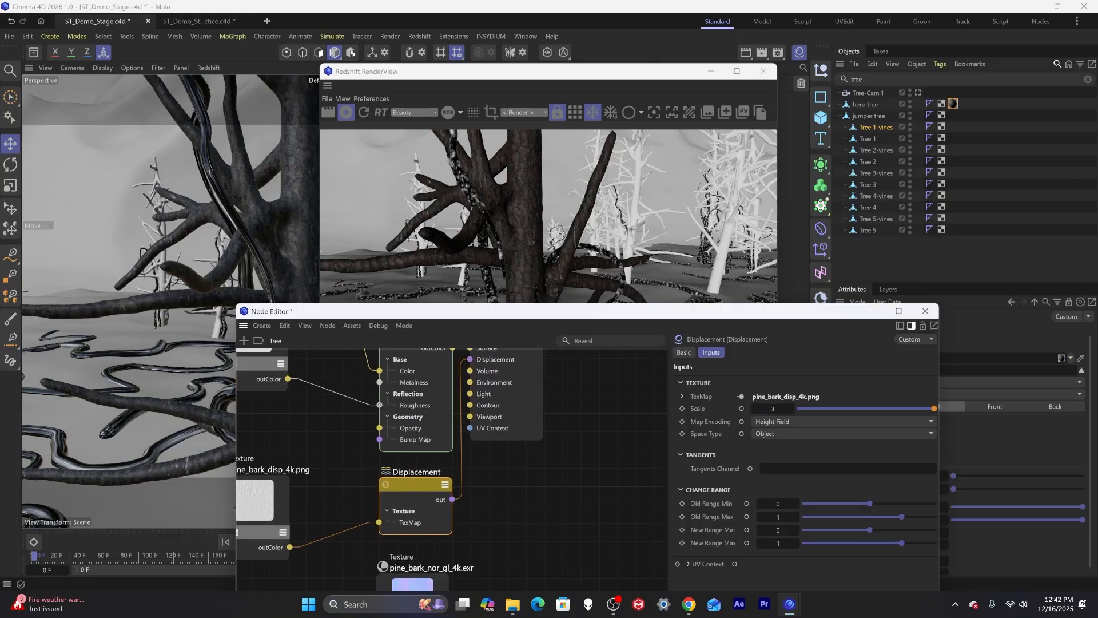
{"action": "middle_click_drag", "start_coordinate": [336, 528], "coordinate": [337, 533]}
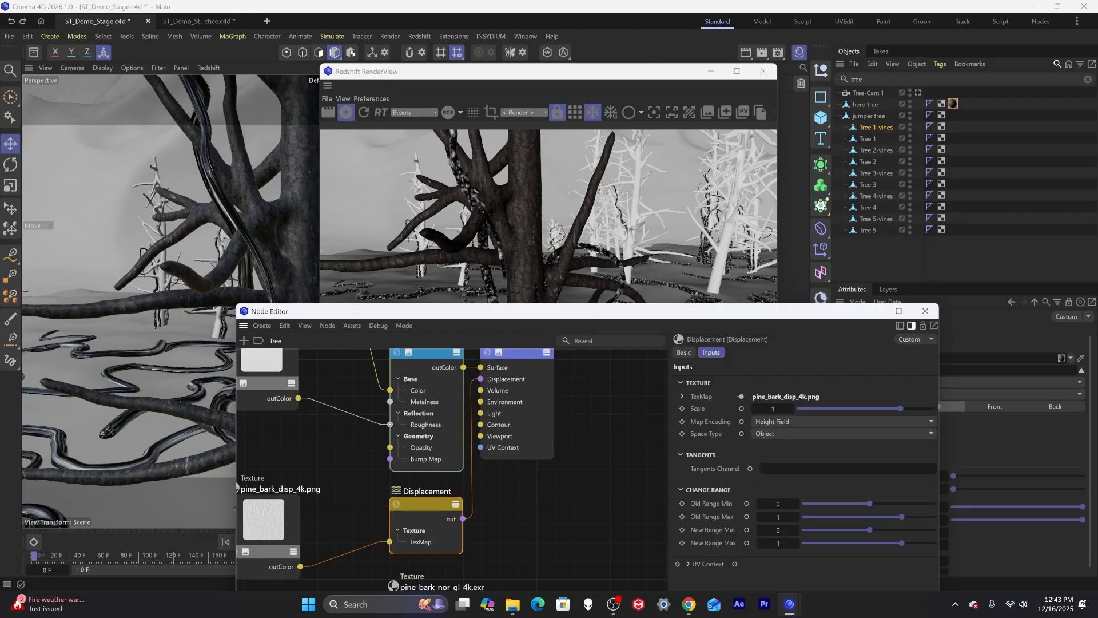
{"action": "middle_click_drag", "start_coordinate": [511, 449], "coordinate": [503, 457]}
{"action": "left_click_drag", "start_coordinate": [565, 315], "coordinate": [438, 403]}
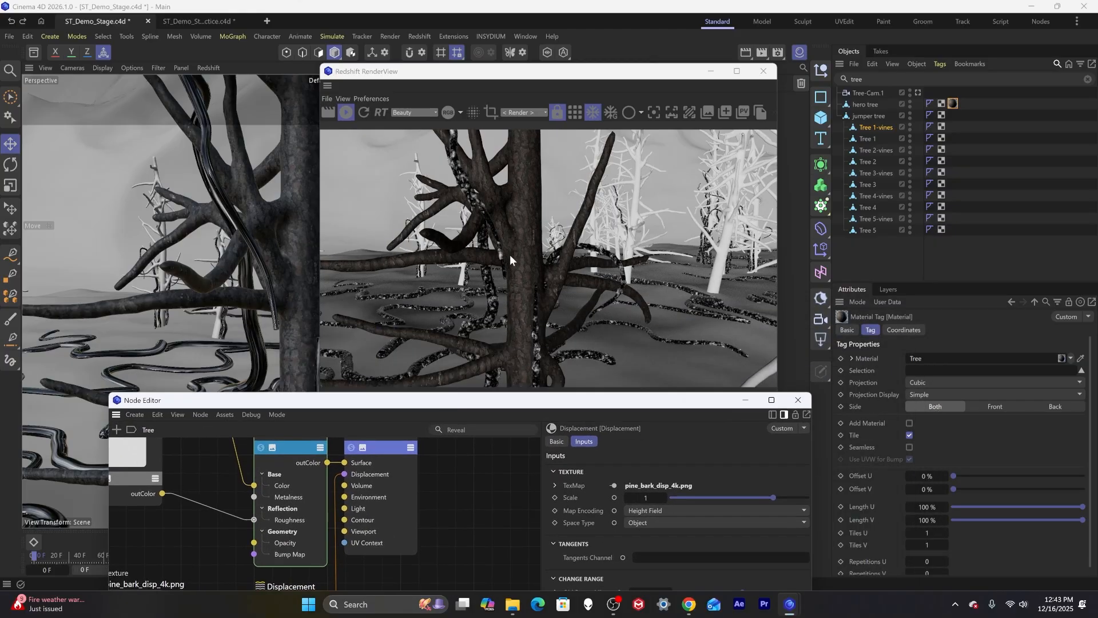
Add a Redshift Object tag to the hero tree, enabling its geometry override and tessellation.
{"action": "left_click", "coordinate": [881, 116]}
{"action": "left_click", "coordinate": [881, 127]}
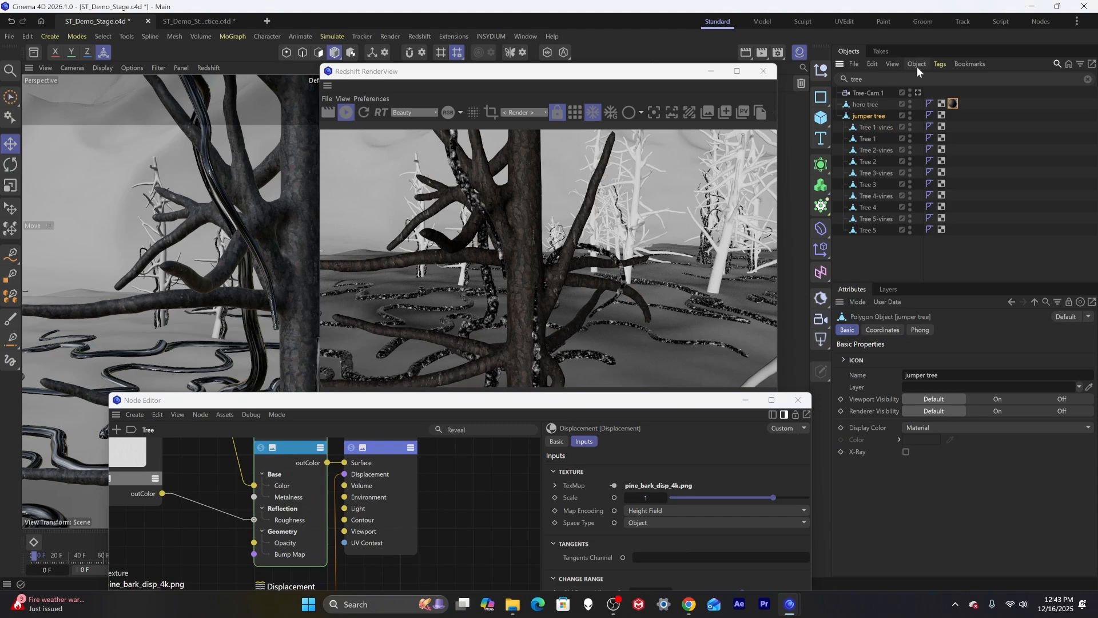
{"action": "left_click", "coordinate": [864, 106]}
{"action": "left_click", "coordinate": [939, 64]}
{"action": "mouse_move", "coordinate": [965, 221]}
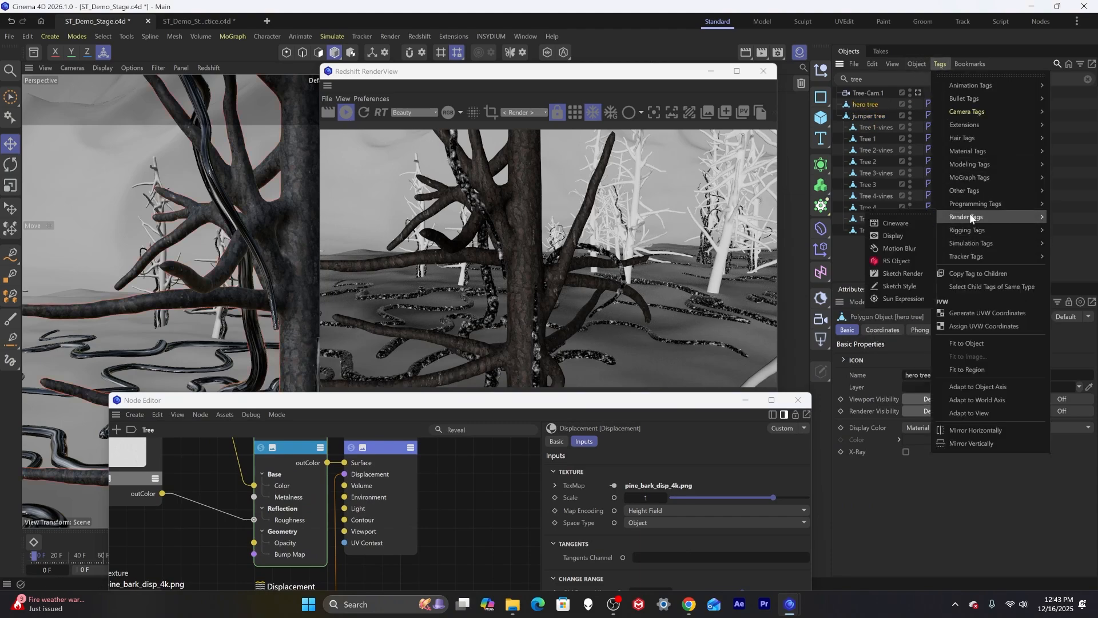
{"action": "left_click", "coordinate": [897, 261]}
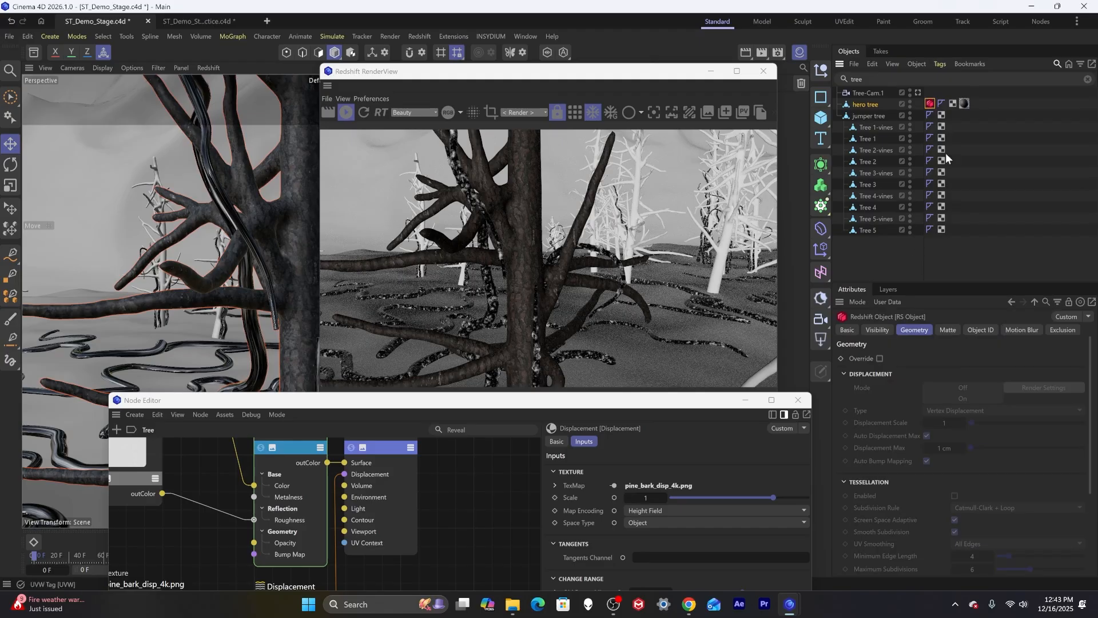
{"action": "left_click", "coordinate": [880, 358]}
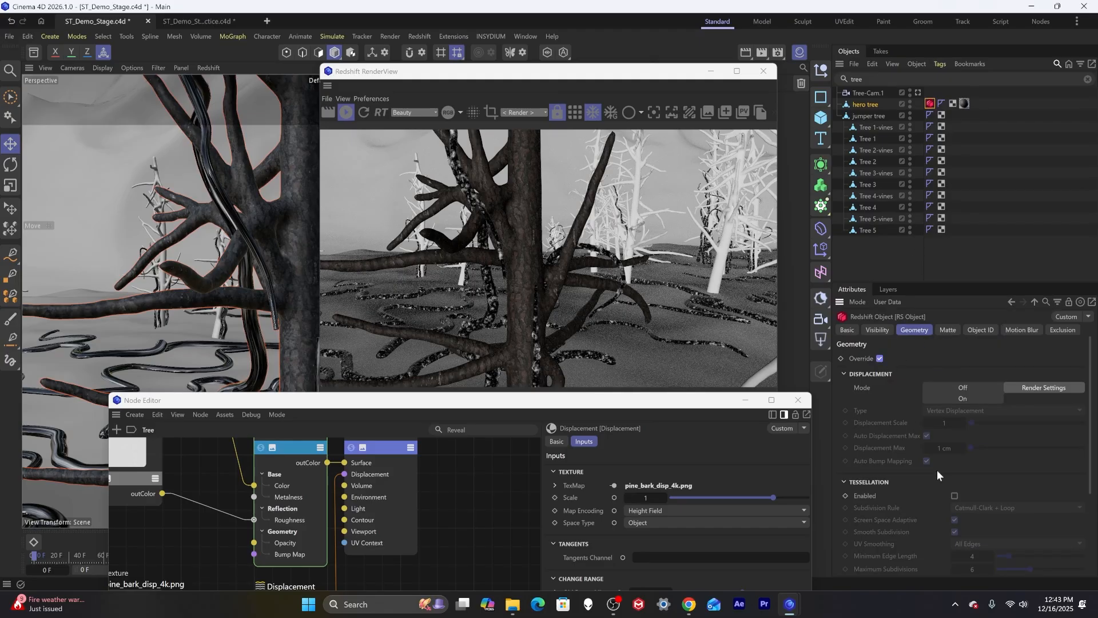
{"action": "left_click", "coordinate": [953, 496]}
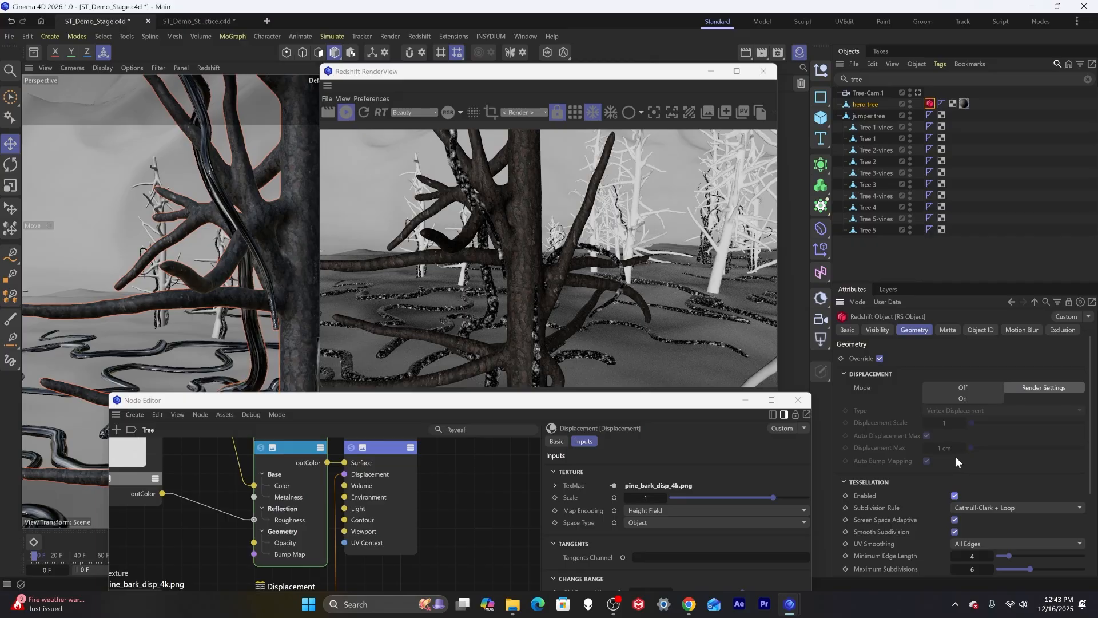
Set the Displacement node's Scale to 3 and move the hero tree's Redshift Object tag after its other tags.
{"action": "left_click", "coordinate": [651, 498]}
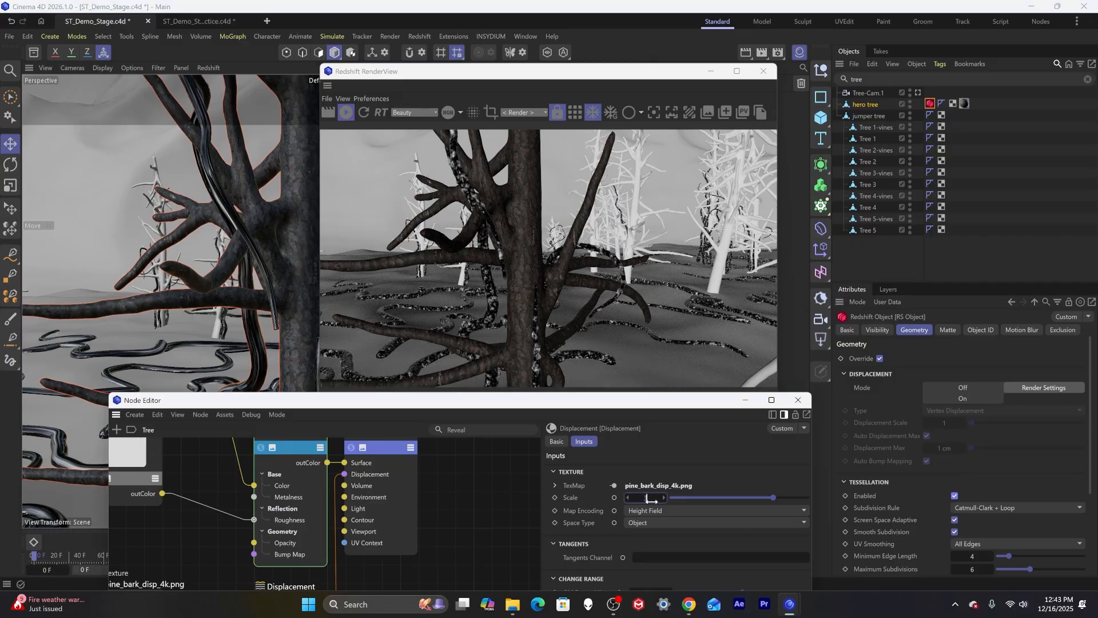
{"action": "type", "text": "3"}
{"action": "key", "text": "Return"}
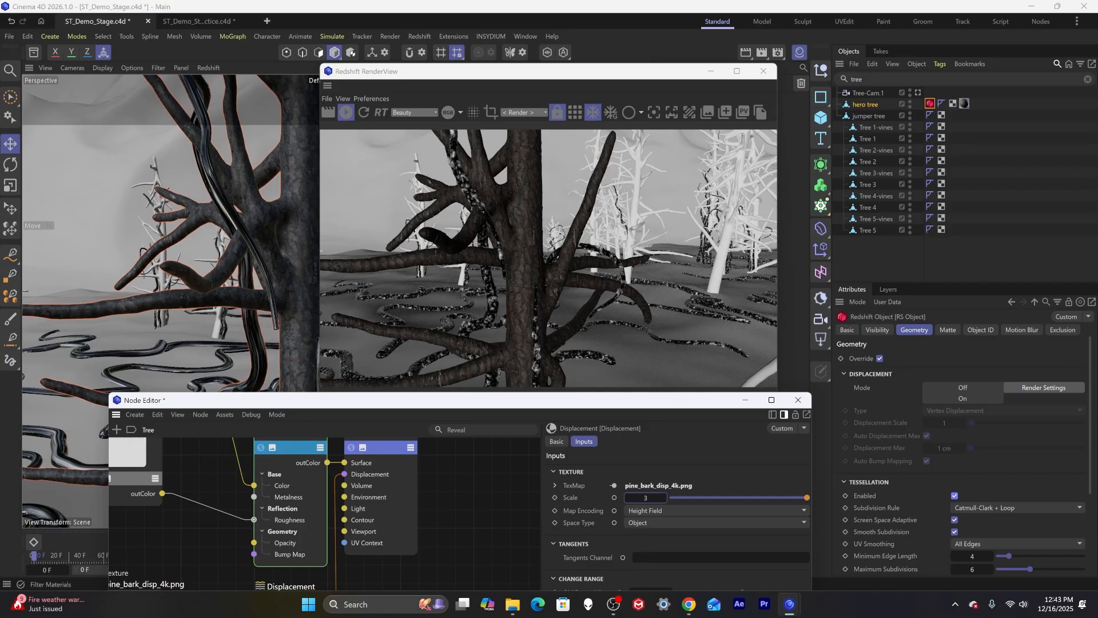
{"action": "left_click_drag", "start_coordinate": [937, 101], "coordinate": [967, 104]}
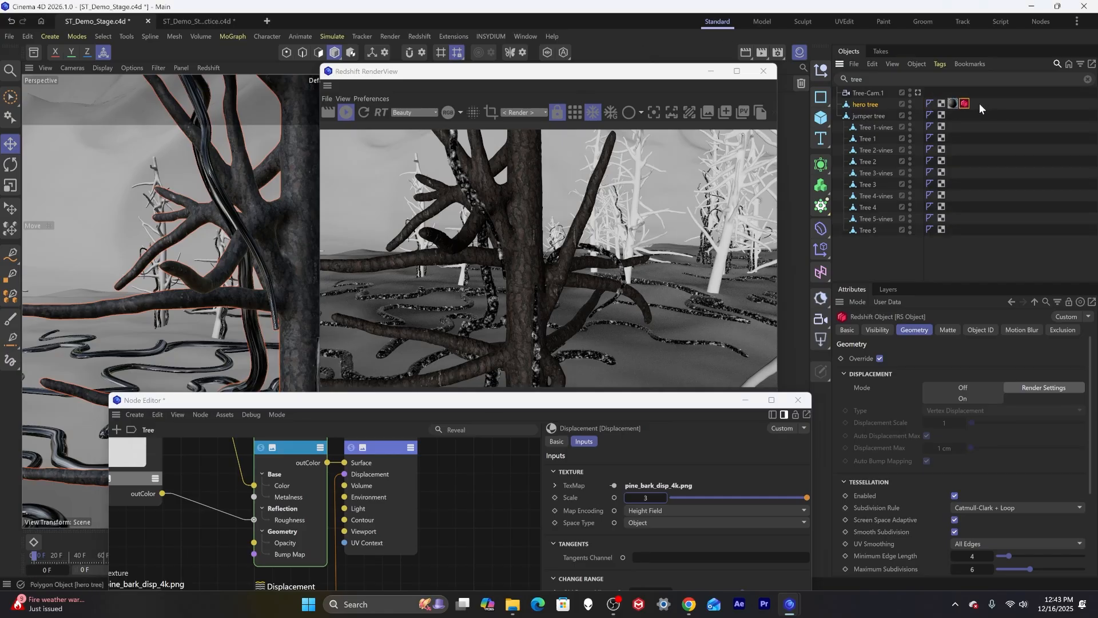
Insert a Color Correct node between the pine bark displacement texture and the Displacement node's TexMap.
{"action": "left_click_drag", "start_coordinate": [461, 405], "coordinate": [469, 238]}
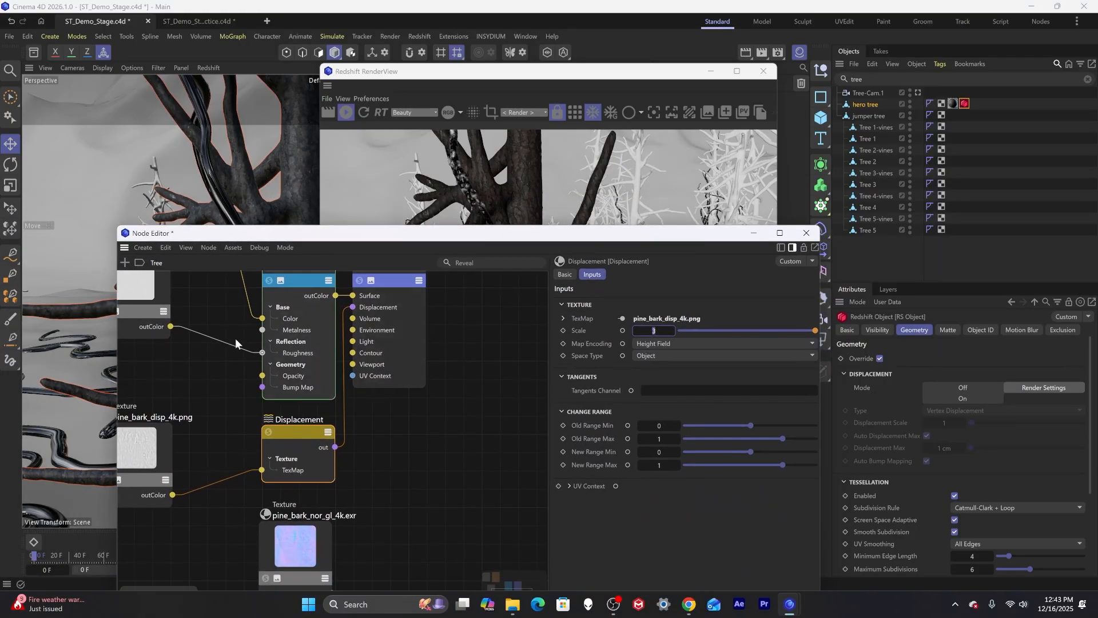
{"action": "left_click_drag", "start_coordinate": [272, 232], "coordinate": [573, 225]}
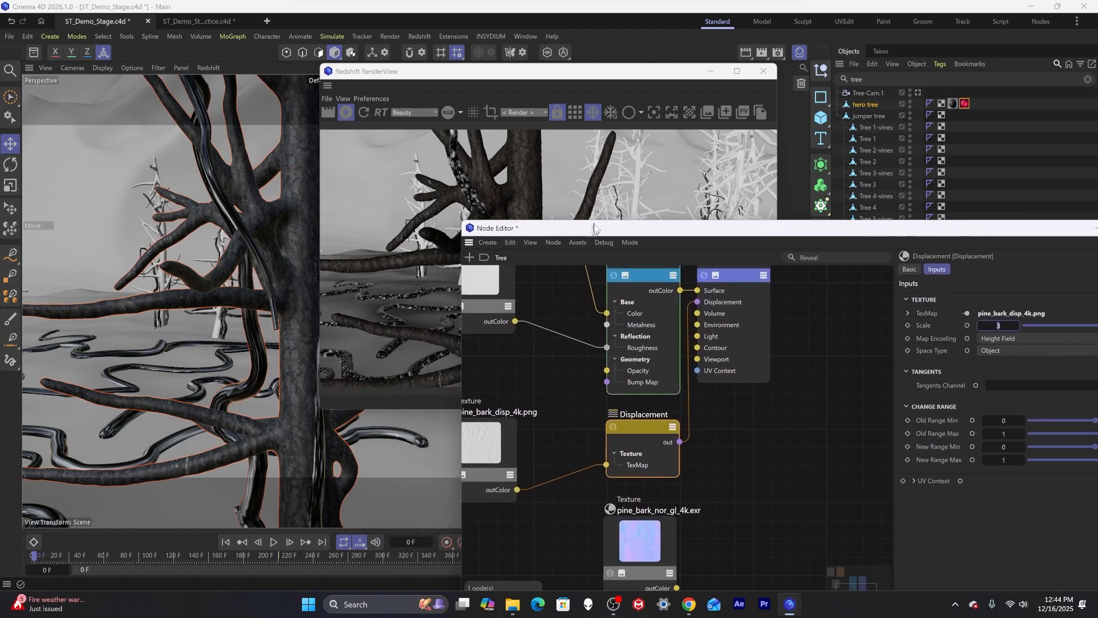
{"action": "left_click", "coordinate": [481, 457]}
{"action": "left_click_drag", "start_coordinate": [482, 458], "coordinate": [477, 454]}
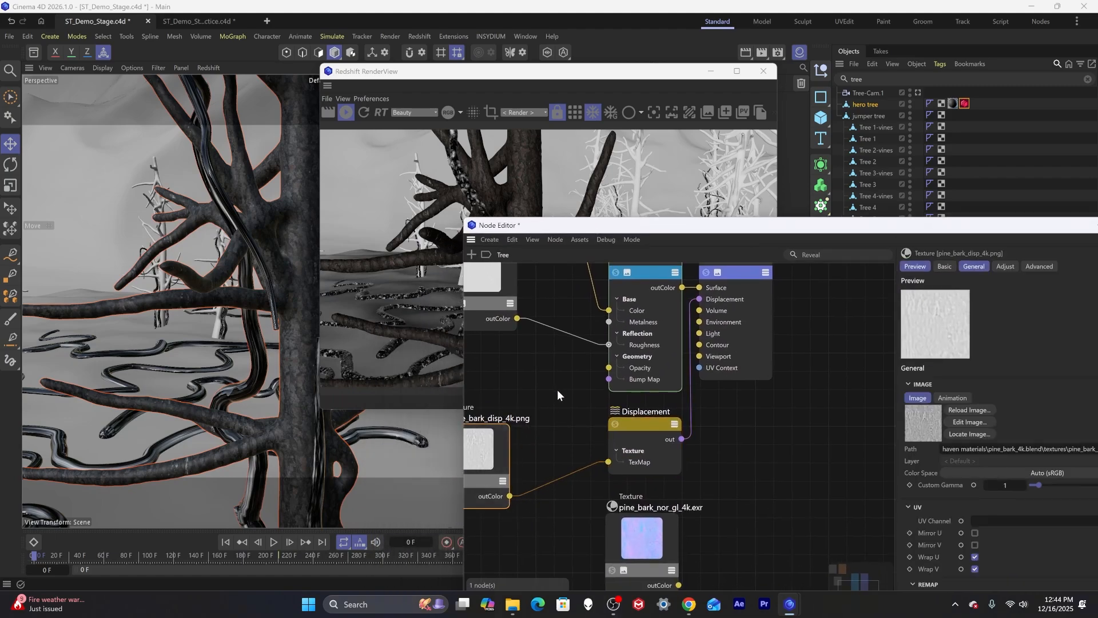
{"action": "double_click", "coordinate": [544, 448]}
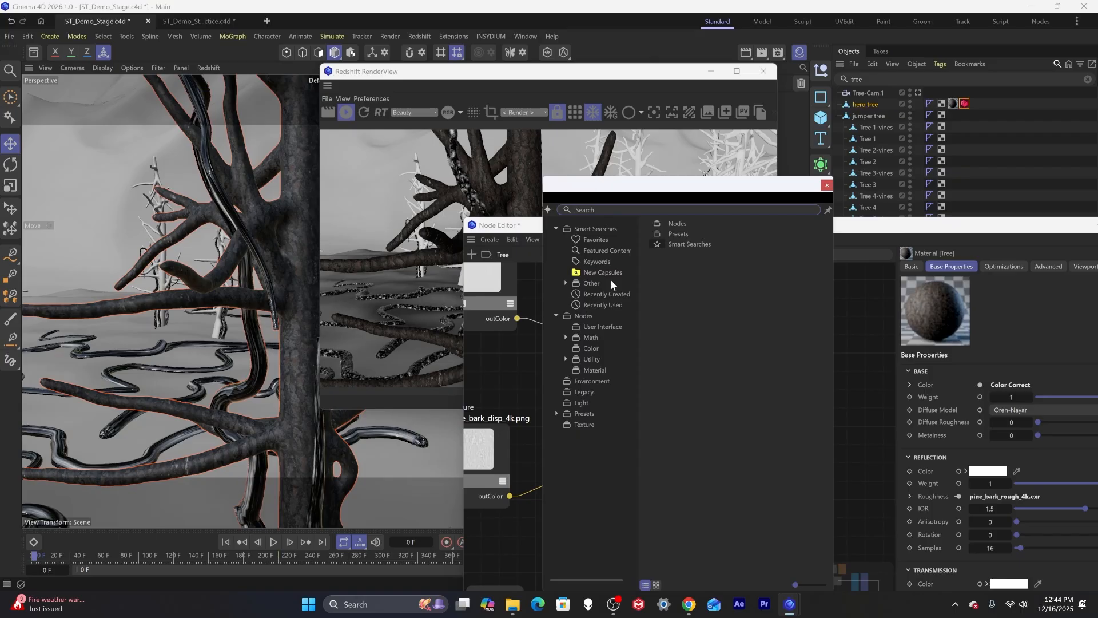
{"action": "type", "text": "colo"}
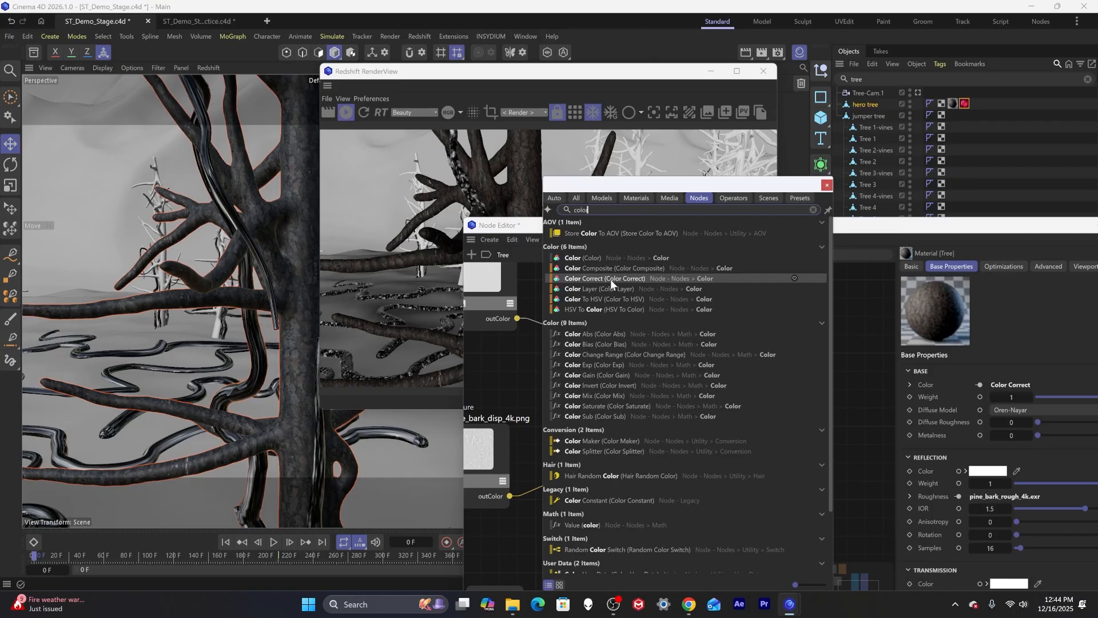
{"action": "double_click", "coordinate": [609, 279]}
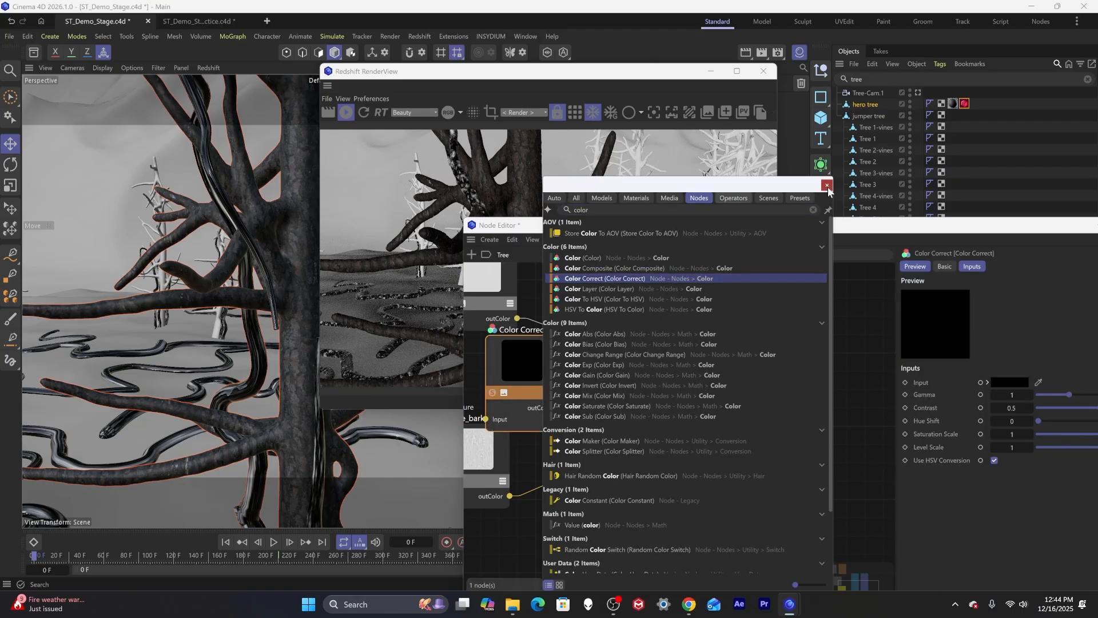
{"action": "left_click_drag", "start_coordinate": [515, 366], "coordinate": [561, 474]}
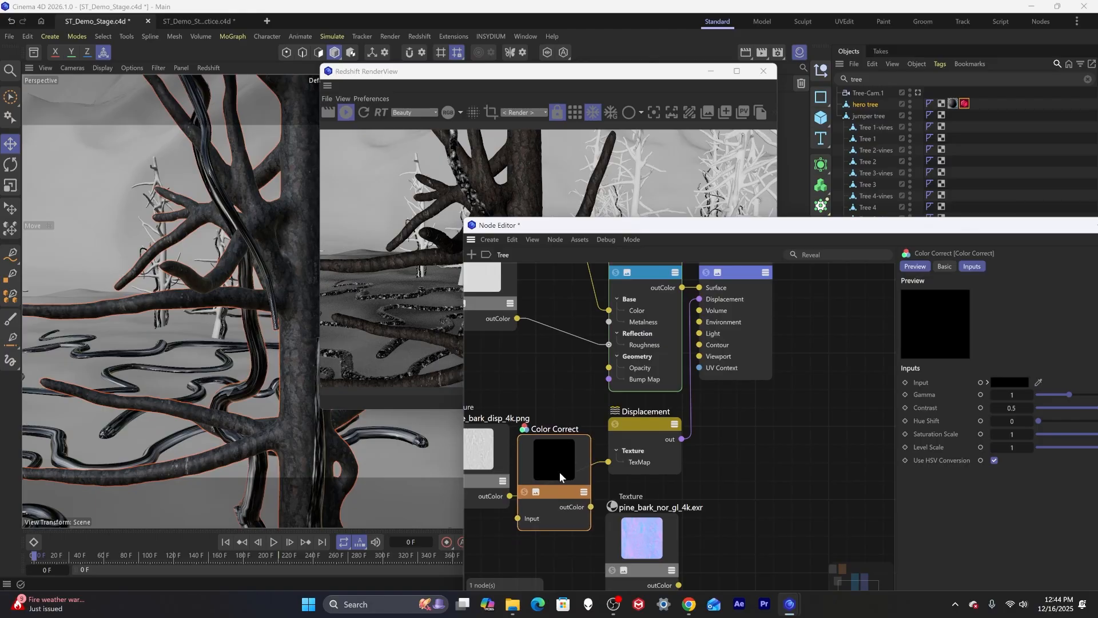
{"action": "left_click_drag", "start_coordinate": [519, 519], "coordinate": [510, 495]}
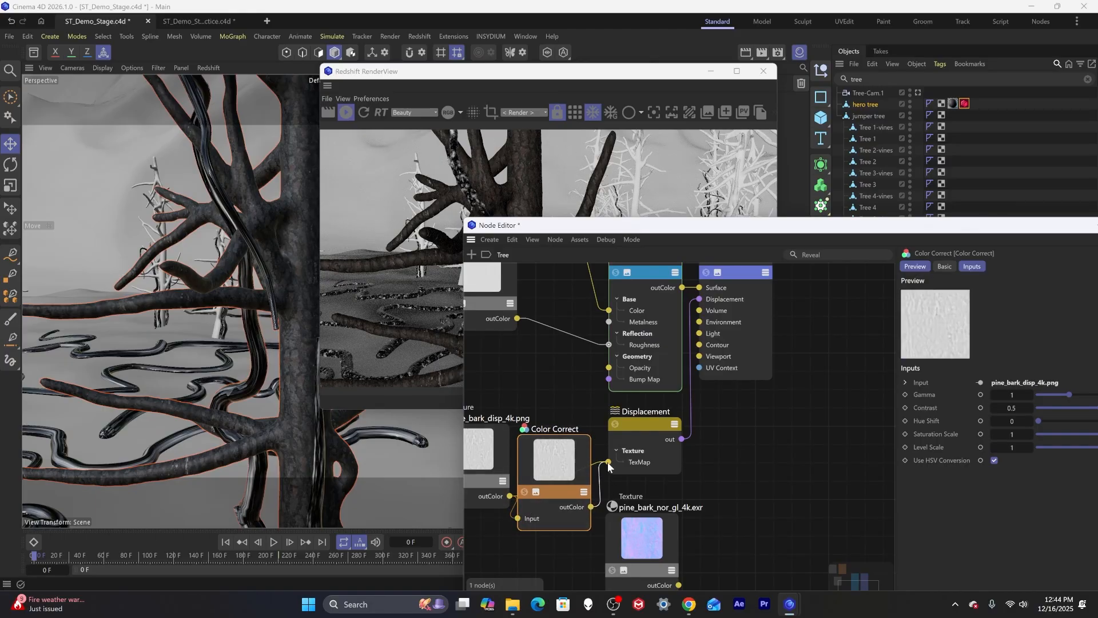
{"action": "left_click_drag", "start_coordinate": [556, 453], "coordinate": [561, 438]}
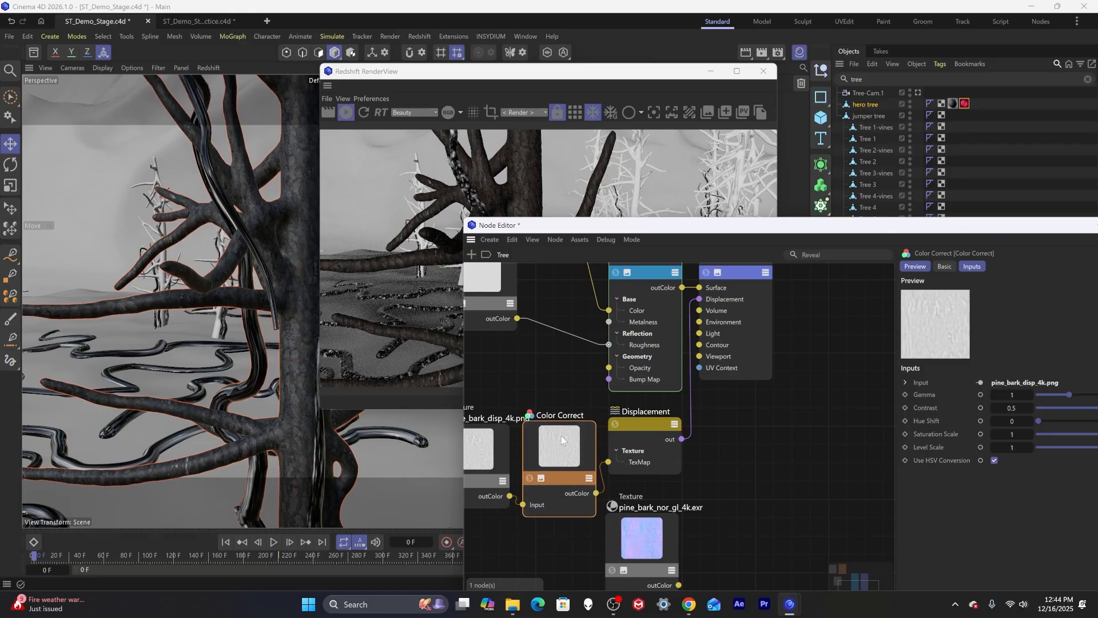
Set the Color Correct node's Contrast to 0.716, Level Scale to 0.53 and Gamma to 0.52.
{"action": "left_click_drag", "start_coordinate": [662, 227], "coordinate": [342, 294]}
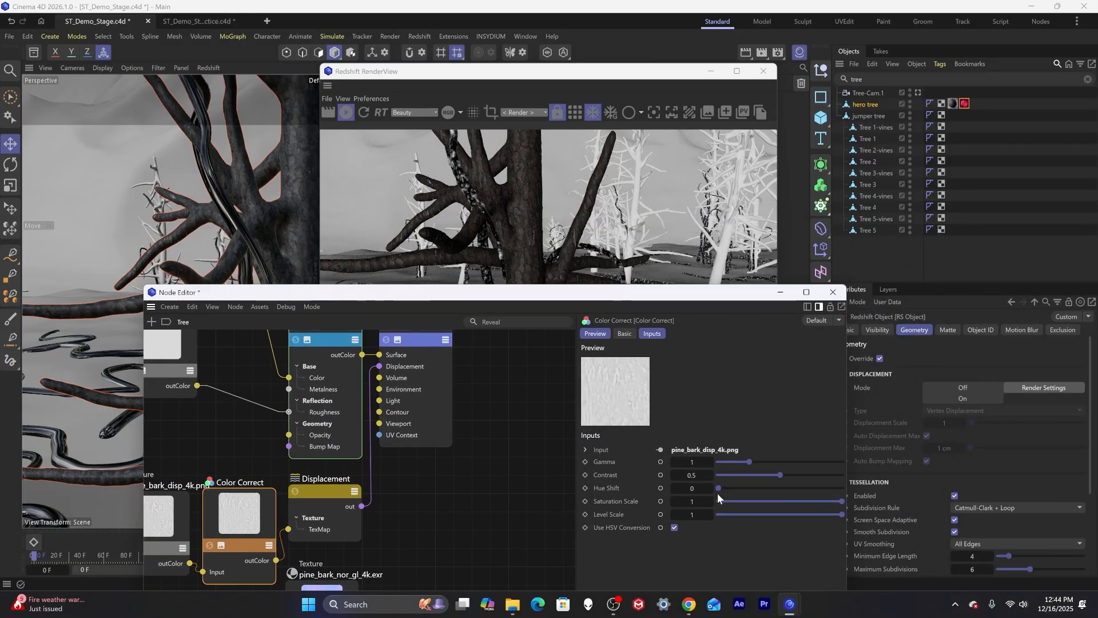
{"action": "left_click_drag", "start_coordinate": [775, 475], "coordinate": [820, 479]}
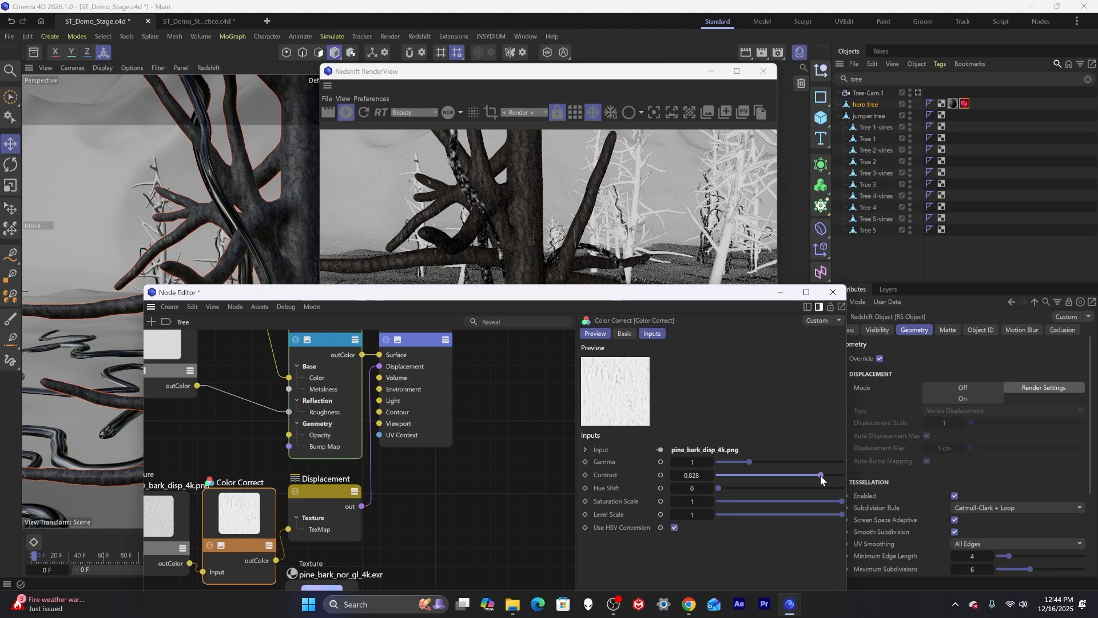
{"action": "left_click_drag", "start_coordinate": [820, 475], "coordinate": [806, 476]}
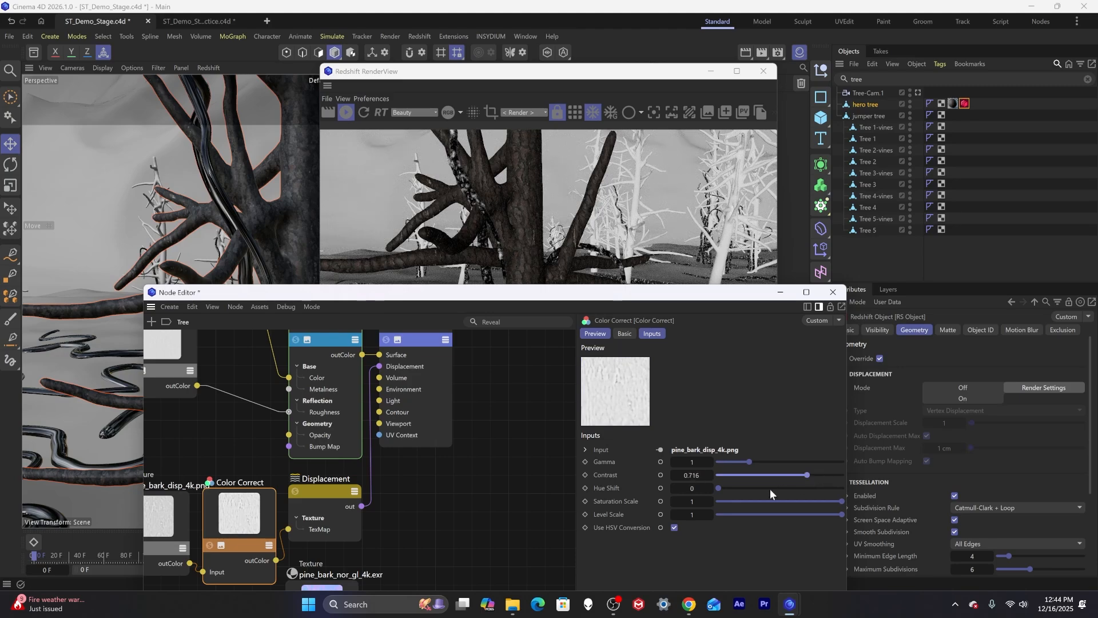
{"action": "left_click_drag", "start_coordinate": [841, 515], "coordinate": [783, 513]}
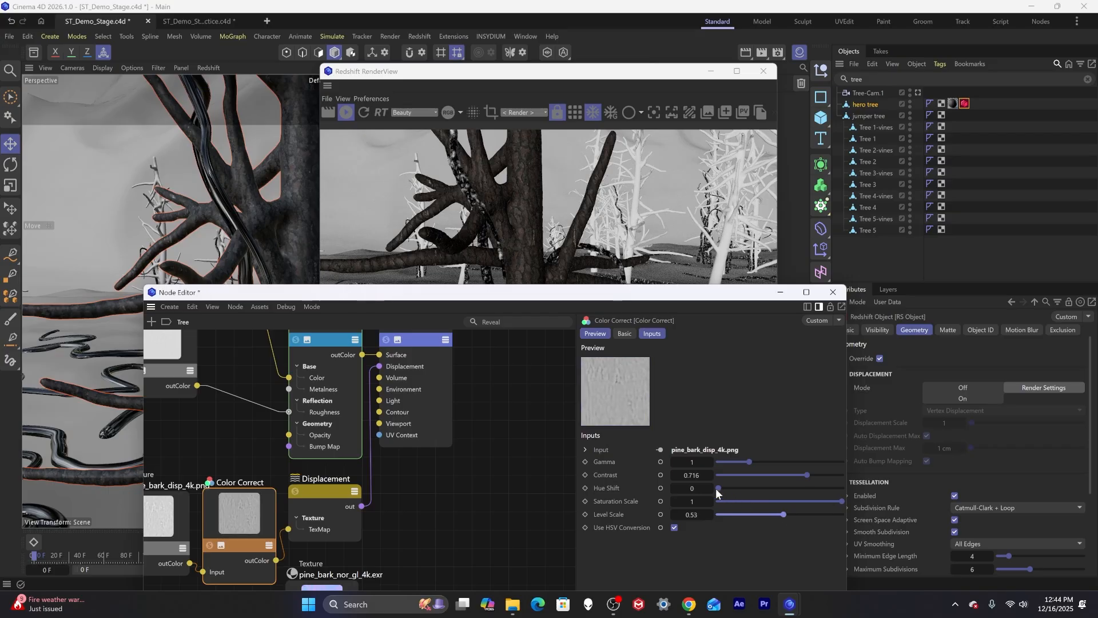
{"action": "left_click_drag", "start_coordinate": [749, 462], "coordinate": [735, 461]}
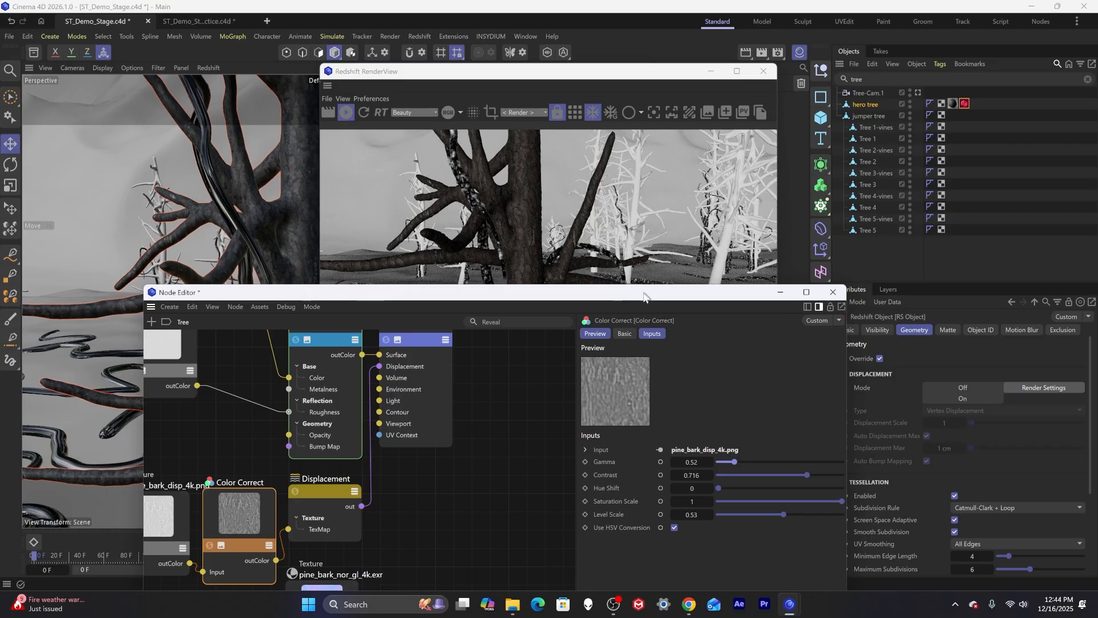
Set the Displacement node's Scale to 5.
{"action": "left_click_drag", "start_coordinate": [643, 294], "coordinate": [538, 429]}
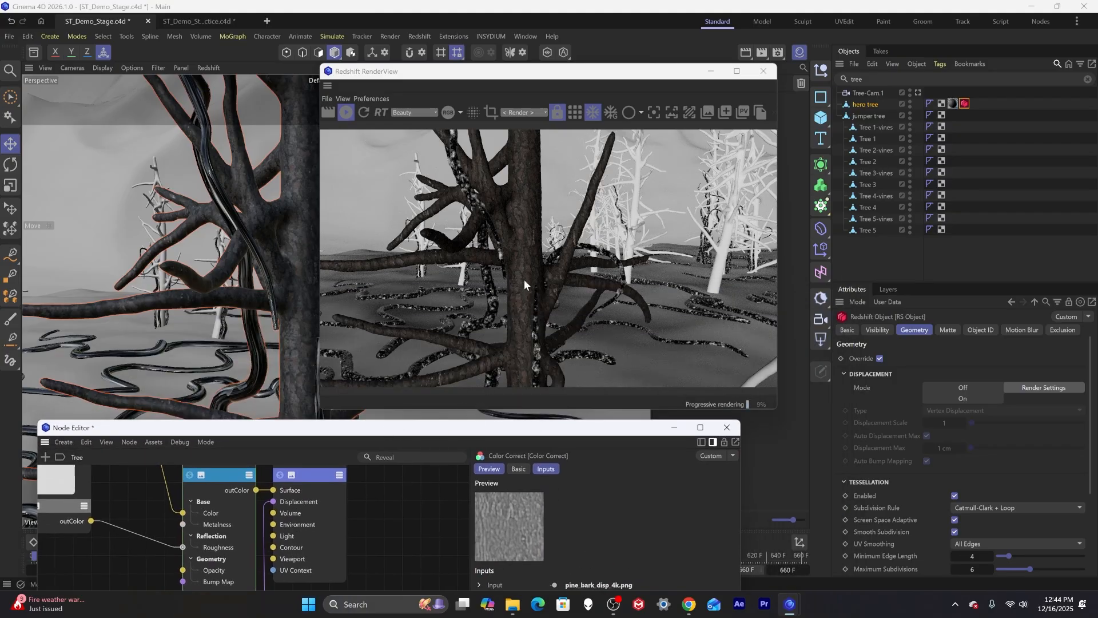
{"action": "right_click_drag", "start_coordinate": [537, 270], "coordinate": [542, 269], "text": "alt"}
{"action": "mouse_move", "coordinate": [299, 266]}
{"action": "right_mouse_down", "text": "alt"}
{"action": "mouse_move", "coordinate": [349, 250]}
{"action": "mouse_move", "coordinate": [294, 250]}
{"action": "right_mouse_up", "text": "alt"}
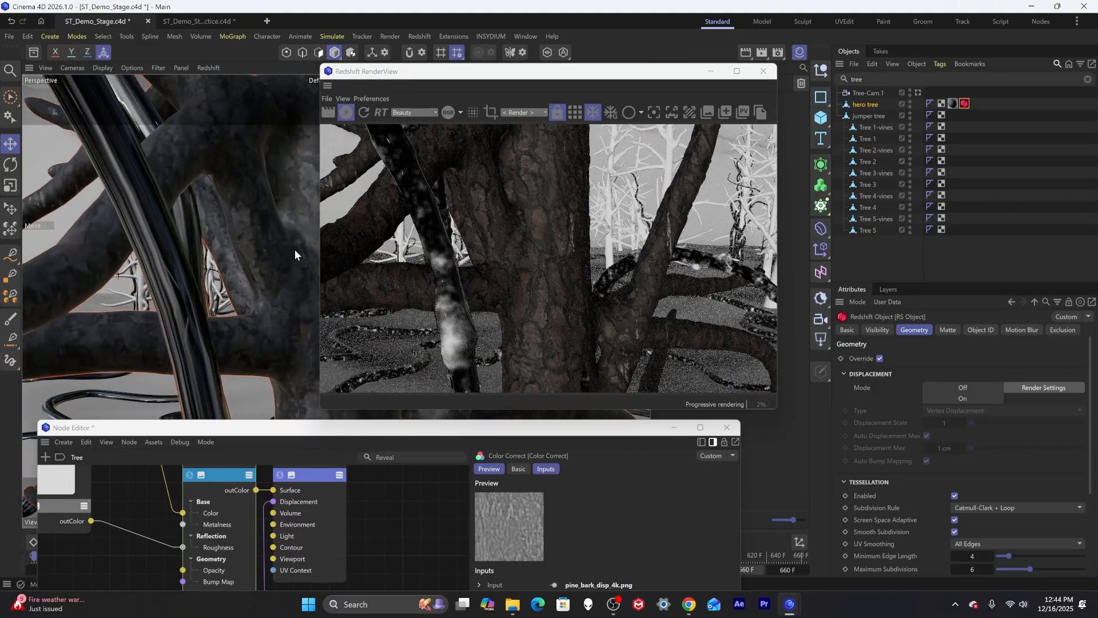
{"action": "left_click_drag", "start_coordinate": [276, 283], "coordinate": [159, 293], "text": "alt"}
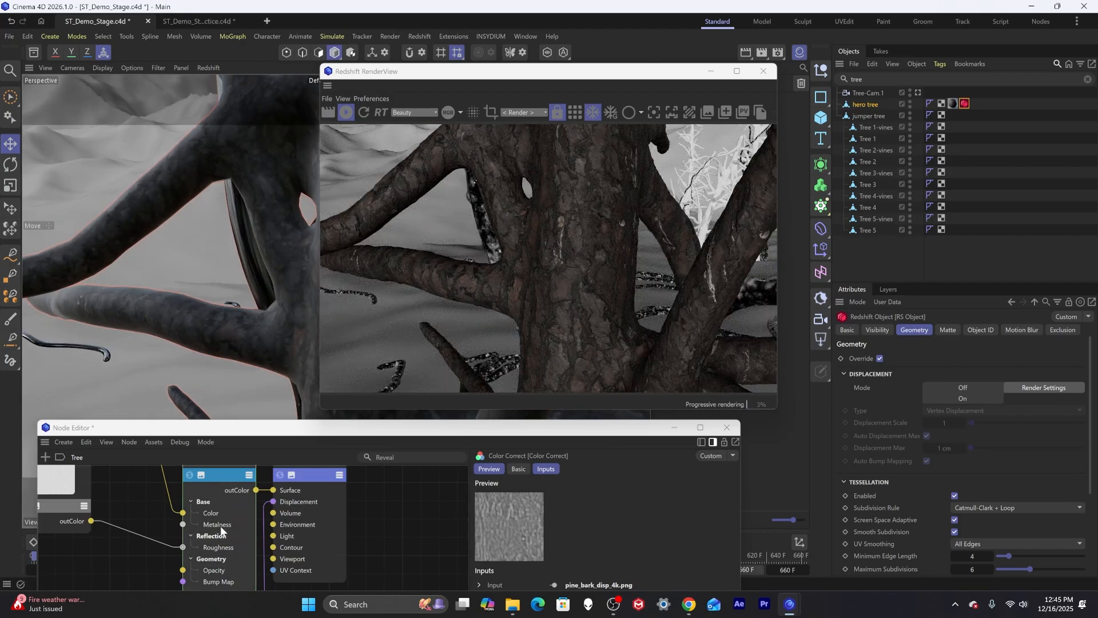
{"action": "middle_click_drag", "start_coordinate": [215, 562], "coordinate": [215, 418]}
{"action": "left_click", "coordinate": [218, 485]}
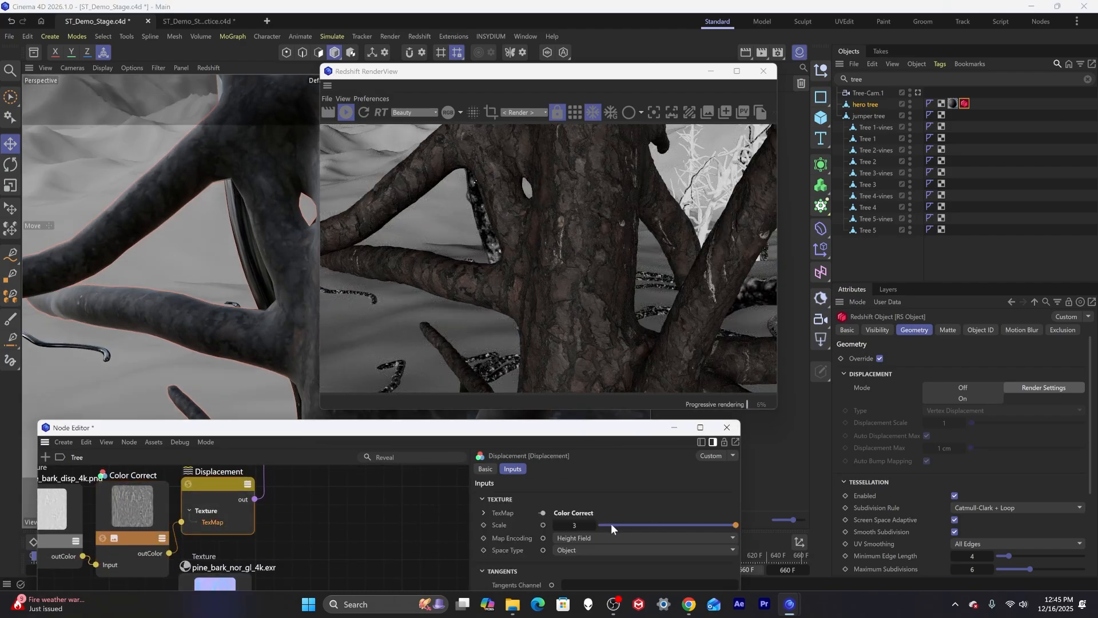
{"action": "double_click", "coordinate": [578, 524]}
{"action": "type", "text": "5"}
{"action": "key", "text": "Return"}
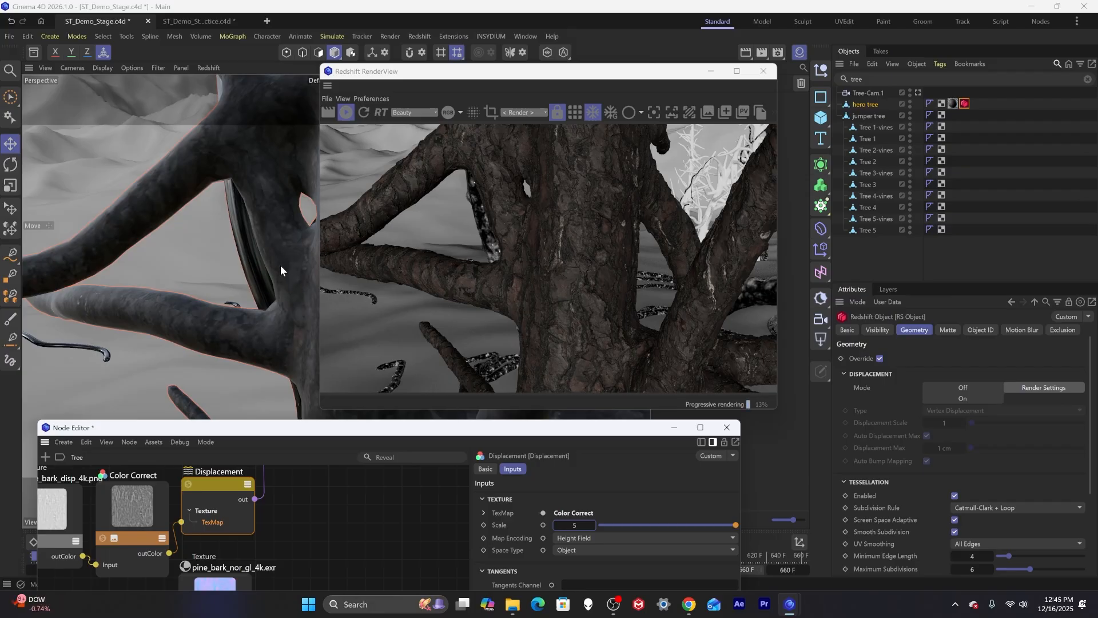
Open the Mat material and set the upper Maxon Noise node's Color 2 to a mid grey of RGB 117.
{"action": "left_click_drag", "start_coordinate": [280, 265], "coordinate": [342, 289], "text": "alt"}
{"action": "right_click_drag", "start_coordinate": [343, 290], "coordinate": [249, 280], "text": "alt"}
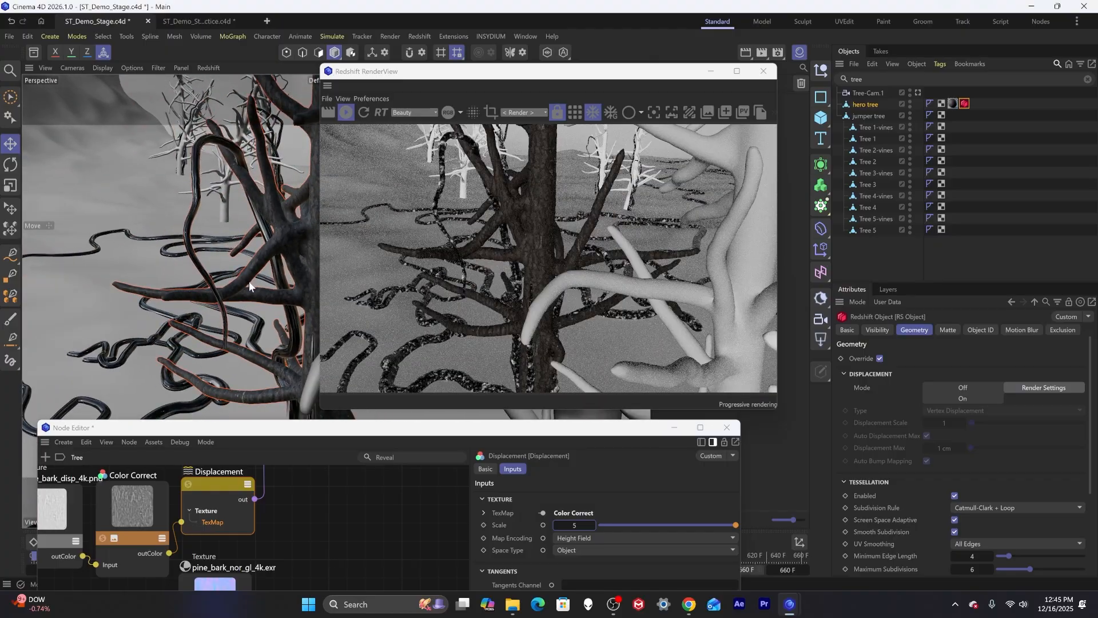
{"action": "left_click_drag", "start_coordinate": [249, 280], "coordinate": [335, 232], "text": "alt"}
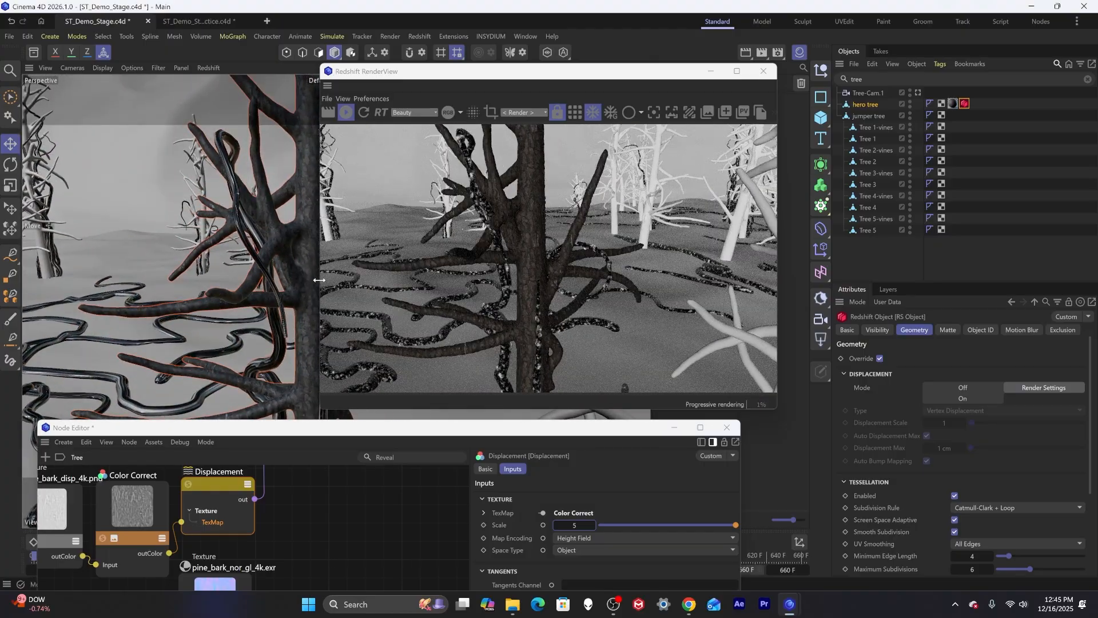
{"action": "left_click_drag", "start_coordinate": [342, 315], "coordinate": [255, 294], "text": "alt"}
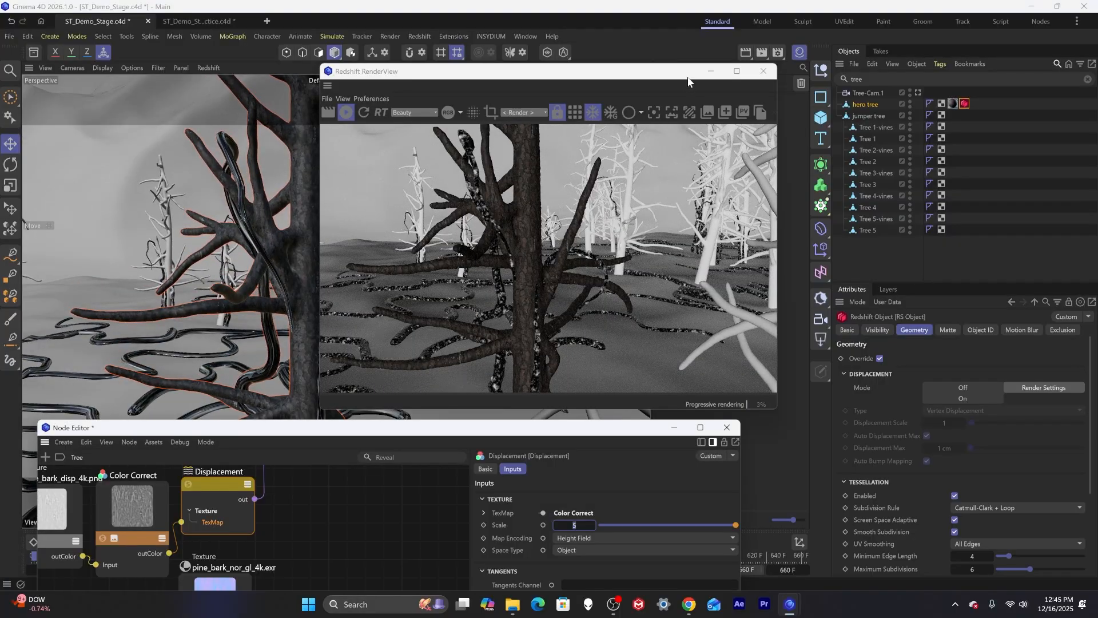
{"action": "left_click_drag", "start_coordinate": [688, 82], "coordinate": [498, 75]}
{"action": "left_click", "coordinate": [664, 127]}
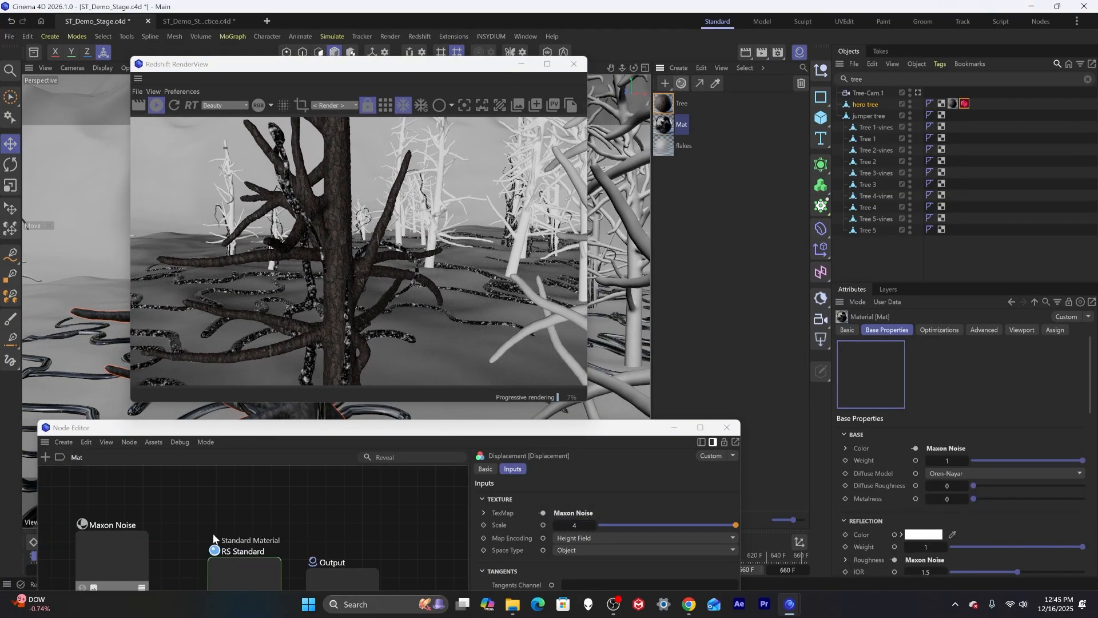
{"action": "left_click_drag", "start_coordinate": [280, 428], "coordinate": [442, 118]}
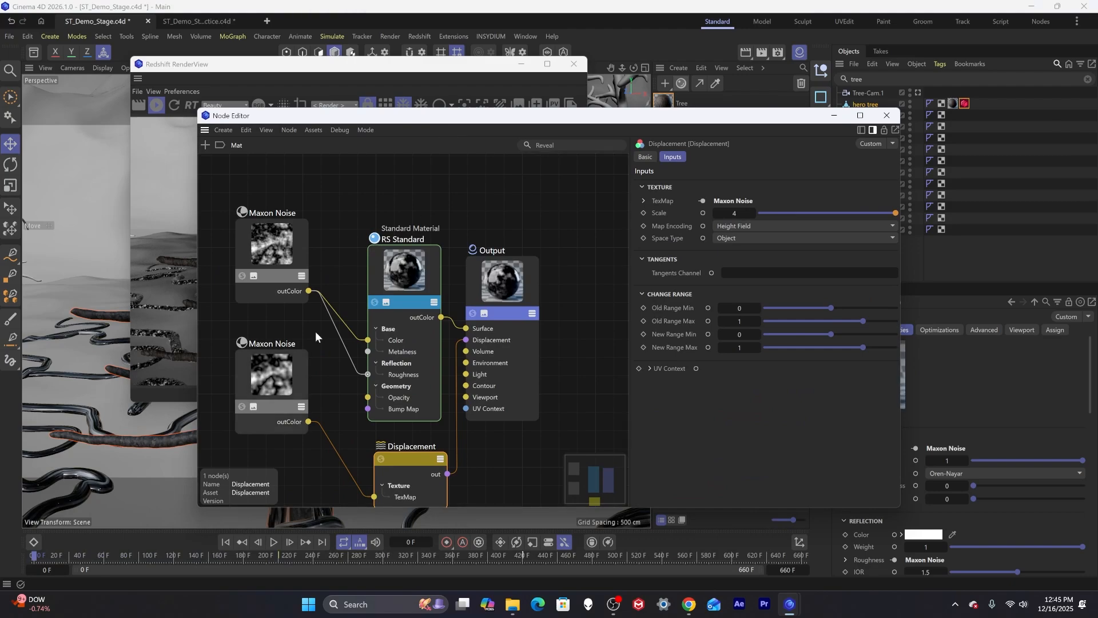
{"action": "left_click", "coordinate": [290, 262]}
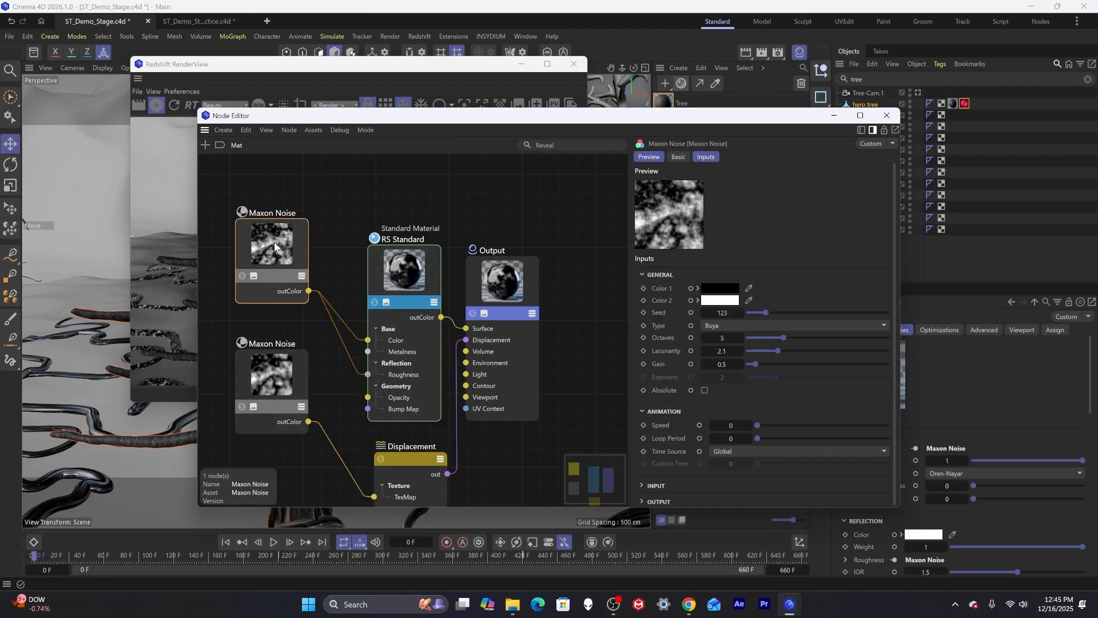
{"action": "left_click", "coordinate": [728, 301]}
{"action": "left_click_drag", "start_coordinate": [627, 389], "coordinate": [607, 399]}
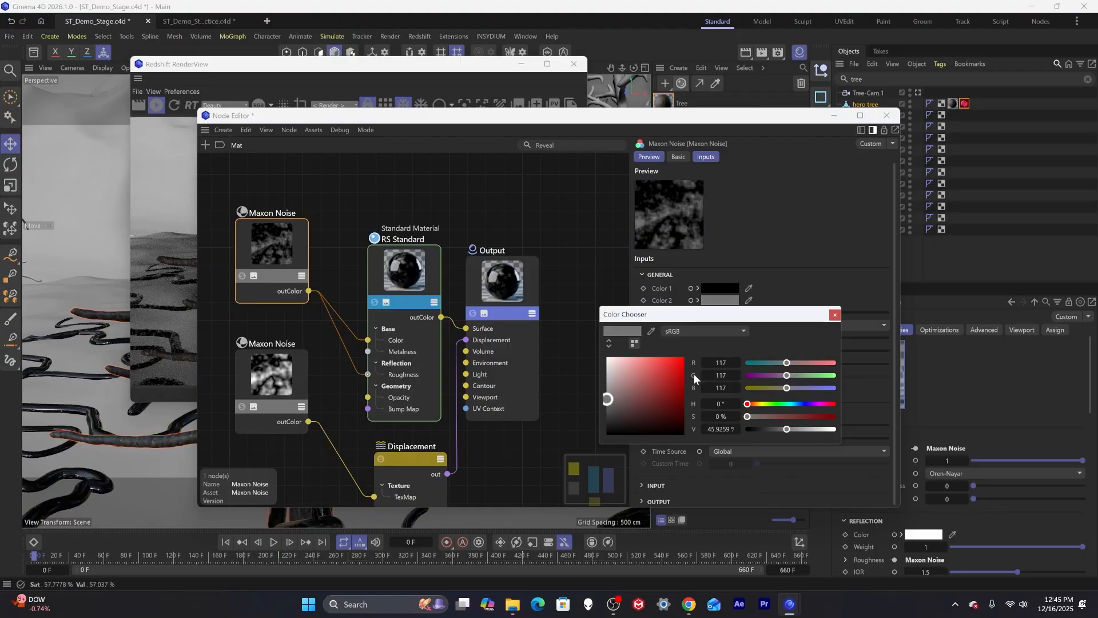
{"action": "left_click_drag", "start_coordinate": [518, 122], "coordinate": [703, 112]}
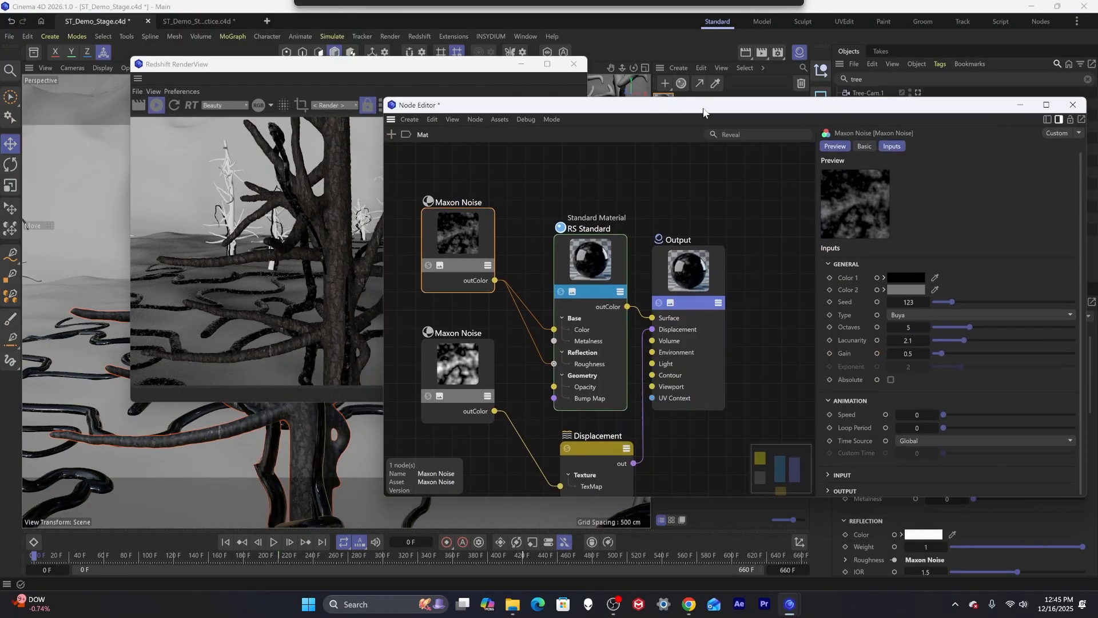
Set the Mat material's Color 2 to a lighter grey of about RGB 155, 153, 153.
{"action": "left_click", "coordinate": [906, 290]}
{"action": "left_click", "coordinate": [798, 369]}
{"action": "left_click_drag", "start_coordinate": [798, 369], "coordinate": [794, 371]}
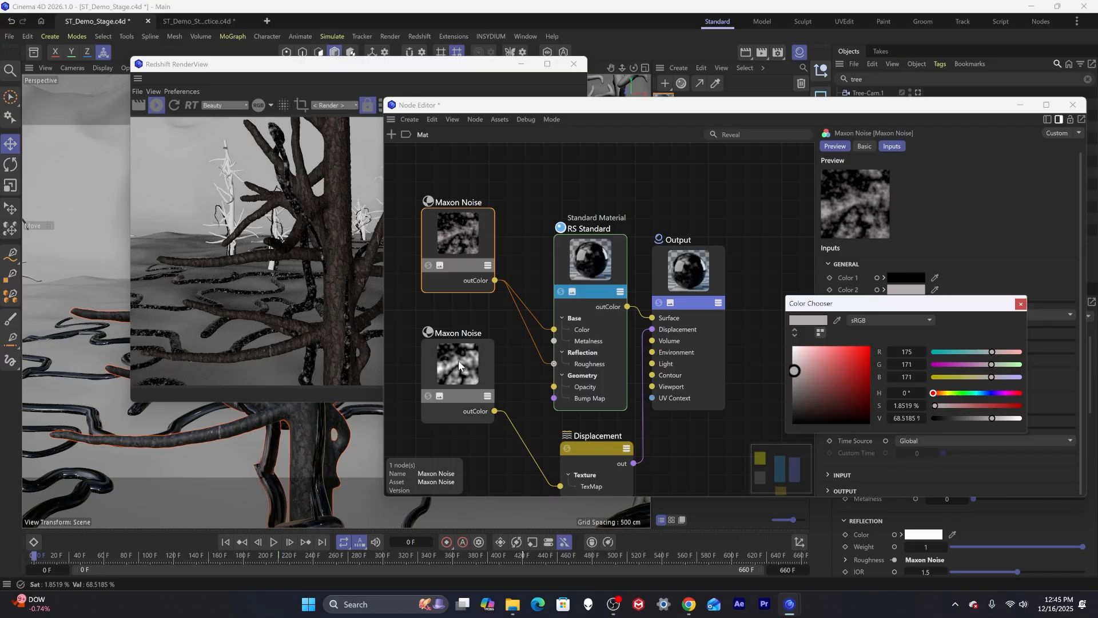
{"action": "left_click_drag", "start_coordinate": [795, 371], "coordinate": [794, 376]}
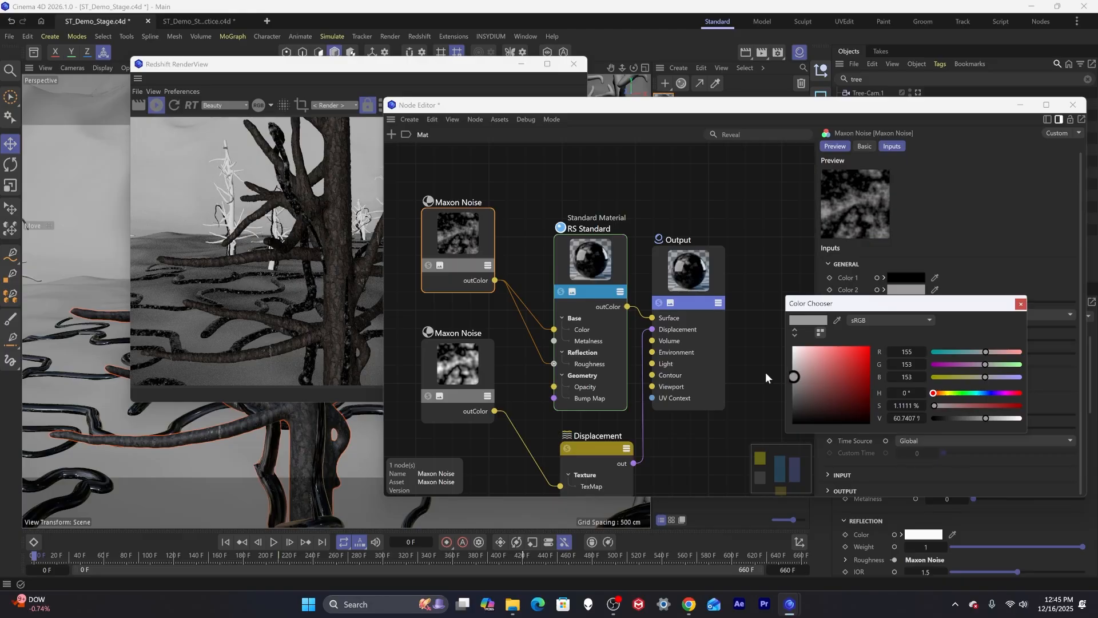
Set Color 1 to a dark reddish brown of about RGB 49, 33, 33 and close the node editor.
{"action": "left_click", "coordinate": [908, 278]}
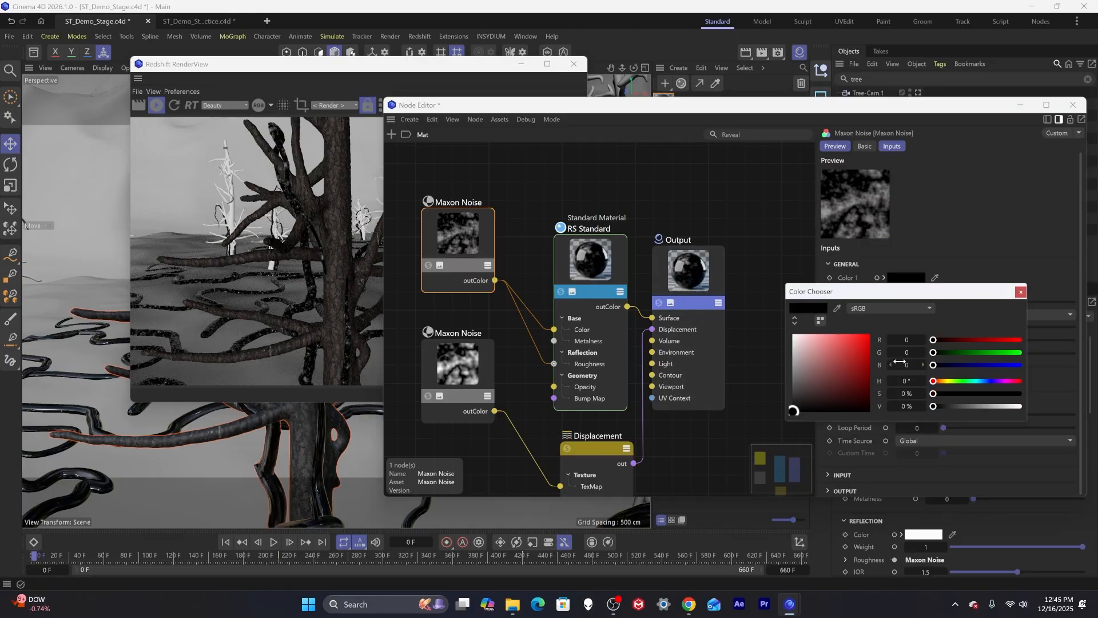
{"action": "left_click_drag", "start_coordinate": [824, 404], "coordinate": [820, 395]}
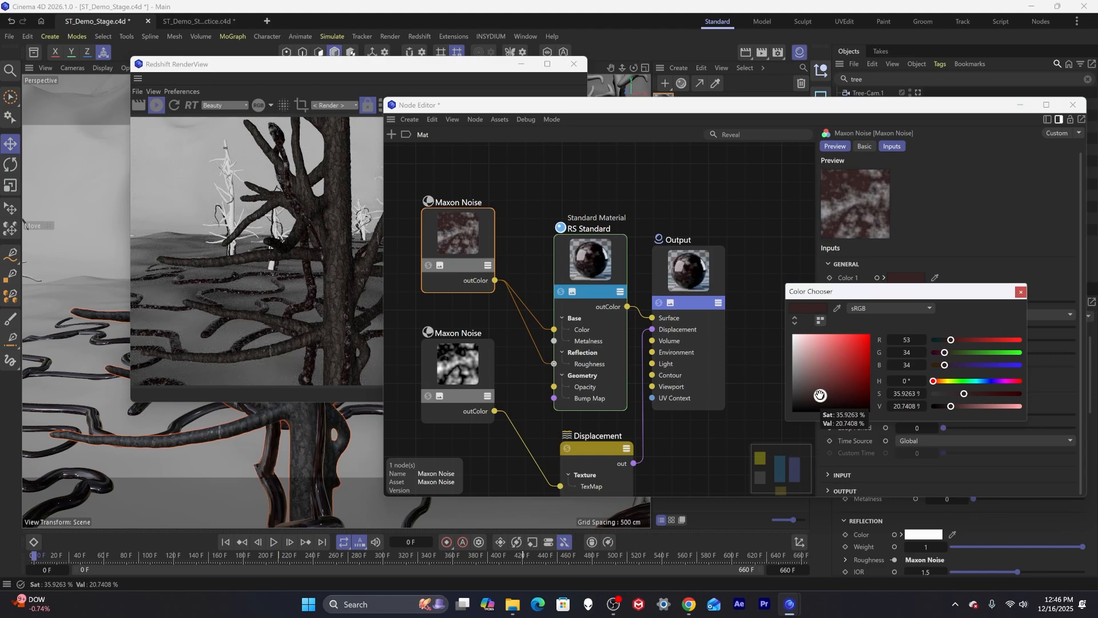
{"action": "left_click_drag", "start_coordinate": [820, 395], "coordinate": [819, 397]}
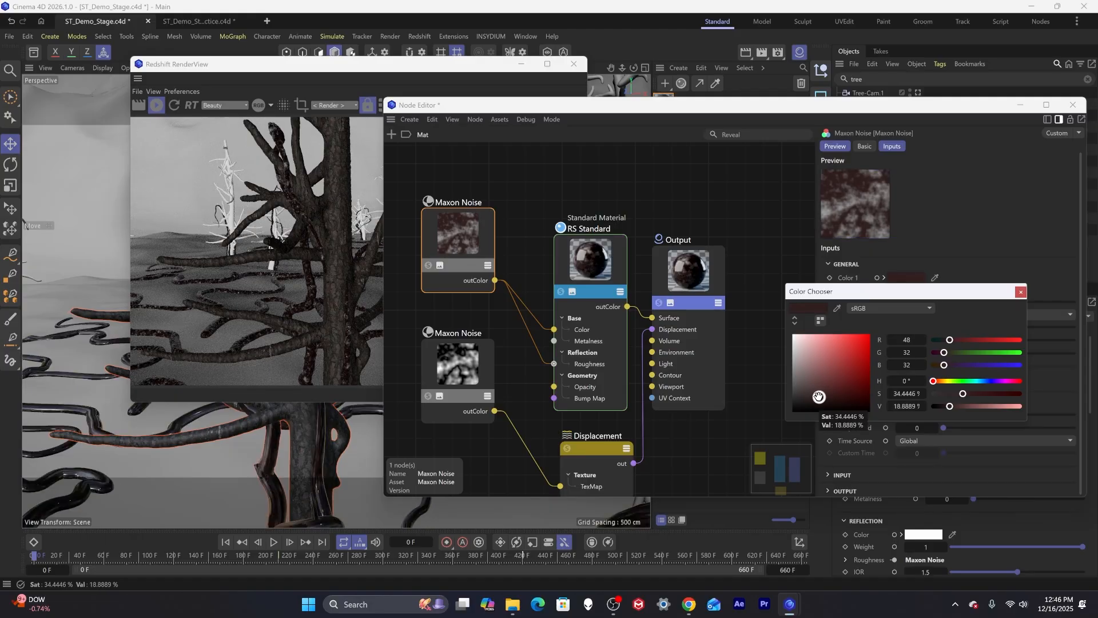
{"action": "left_click", "coordinate": [1021, 292]}
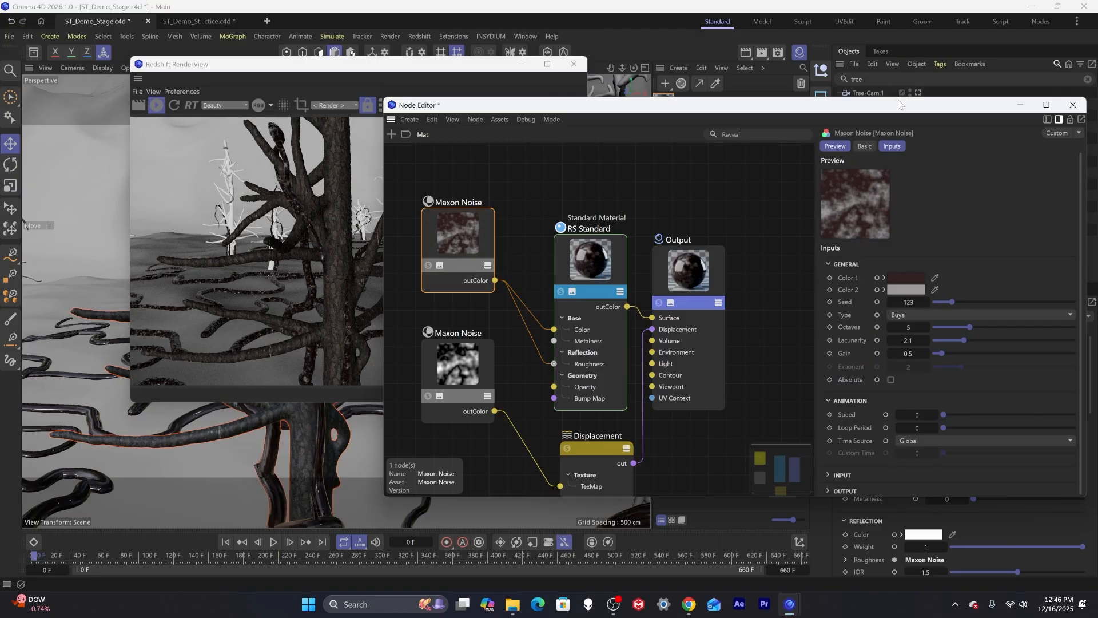
{"action": "left_click", "coordinate": [1073, 105]}
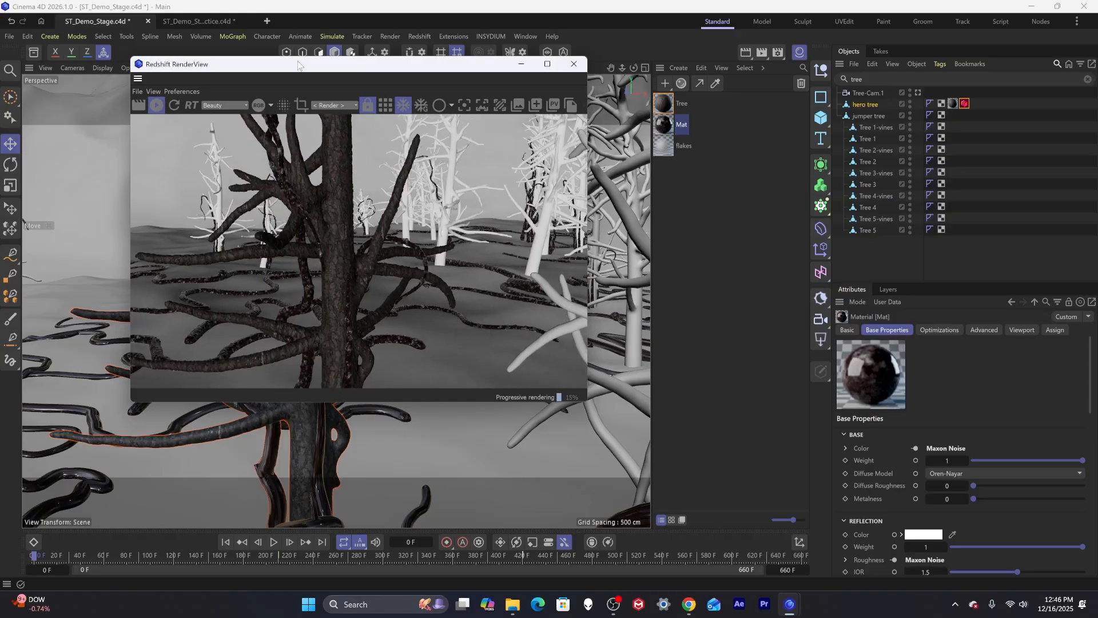
Copy the hero tree's material and Redshift Object tags onto all the other trees.
{"action": "left_click_drag", "start_coordinate": [298, 64], "coordinate": [565, 90]}
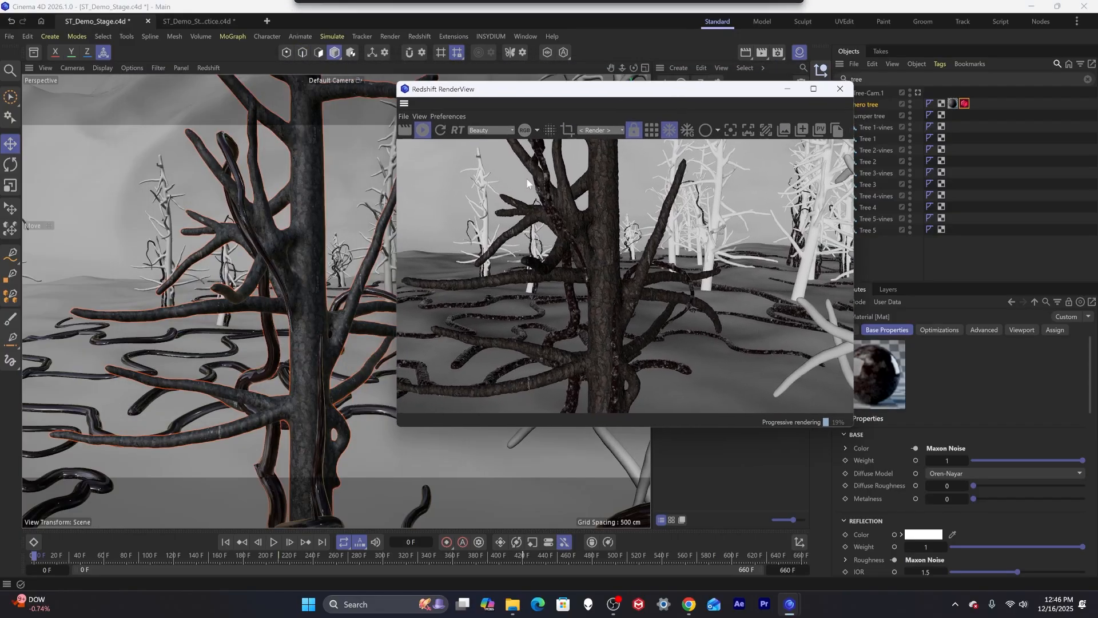
{"action": "right_click_drag", "start_coordinate": [322, 292], "coordinate": [391, 275], "text": "alt"}
{"action": "left_click_drag", "start_coordinate": [305, 279], "coordinate": [281, 279], "text": "alt"}
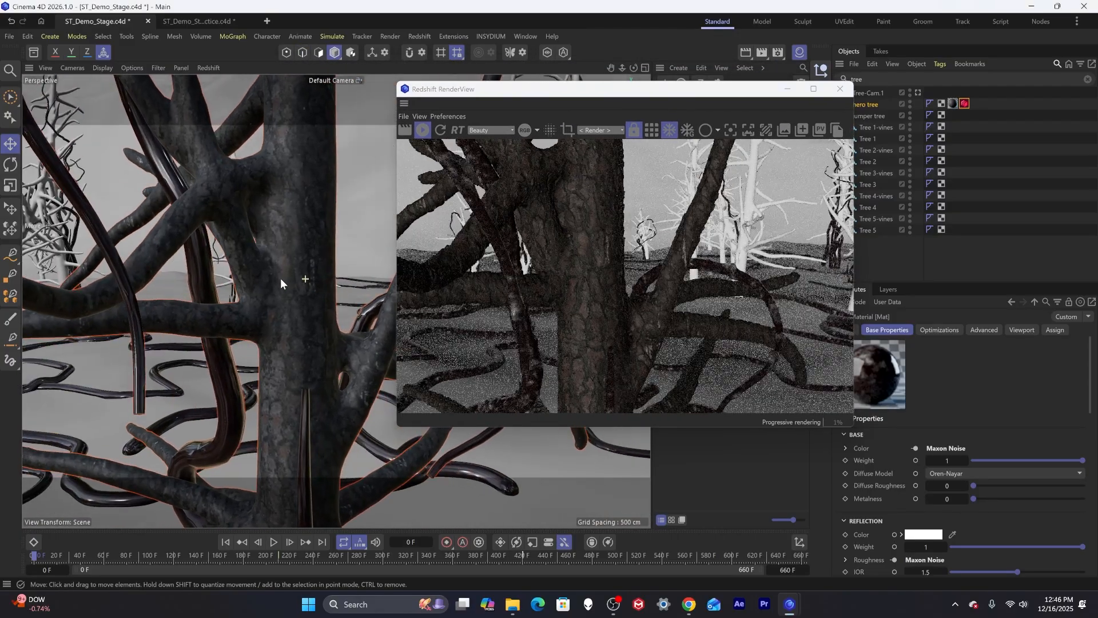
{"action": "right_click_drag", "start_coordinate": [280, 278], "coordinate": [205, 275], "text": "alt"}
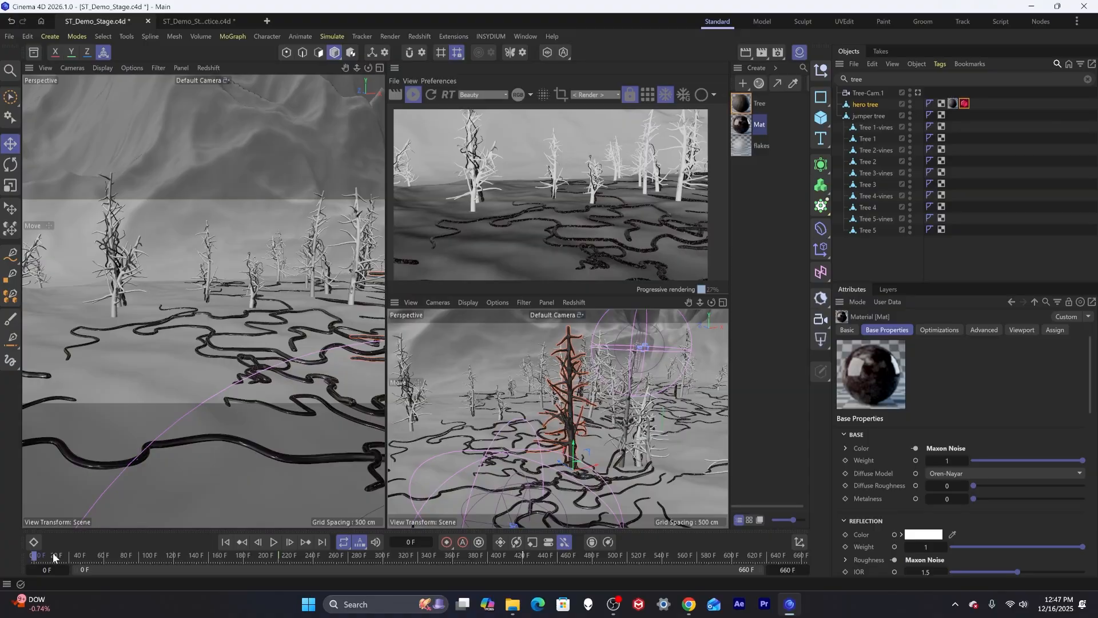
{"action": "left_click", "coordinate": [967, 113]}
{"action": "left_click", "coordinate": [953, 104]}
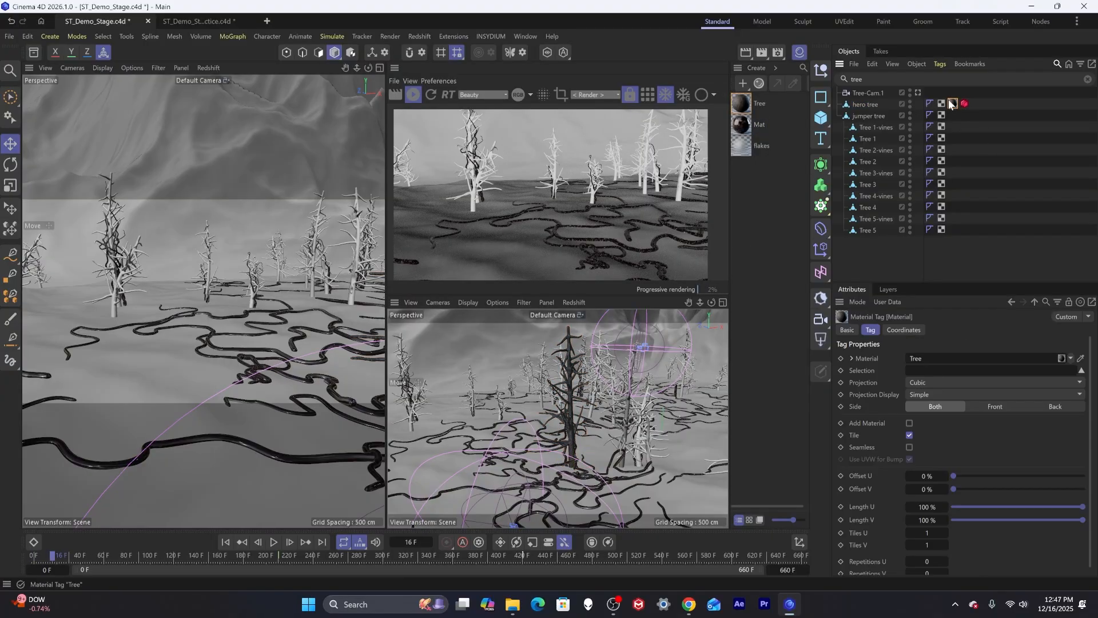
{"action": "left_click", "coordinate": [966, 104], "text": "shift"}
{"action": "left_click_drag", "start_coordinate": [960, 119], "coordinate": [954, 171], "text": "ctrl"}
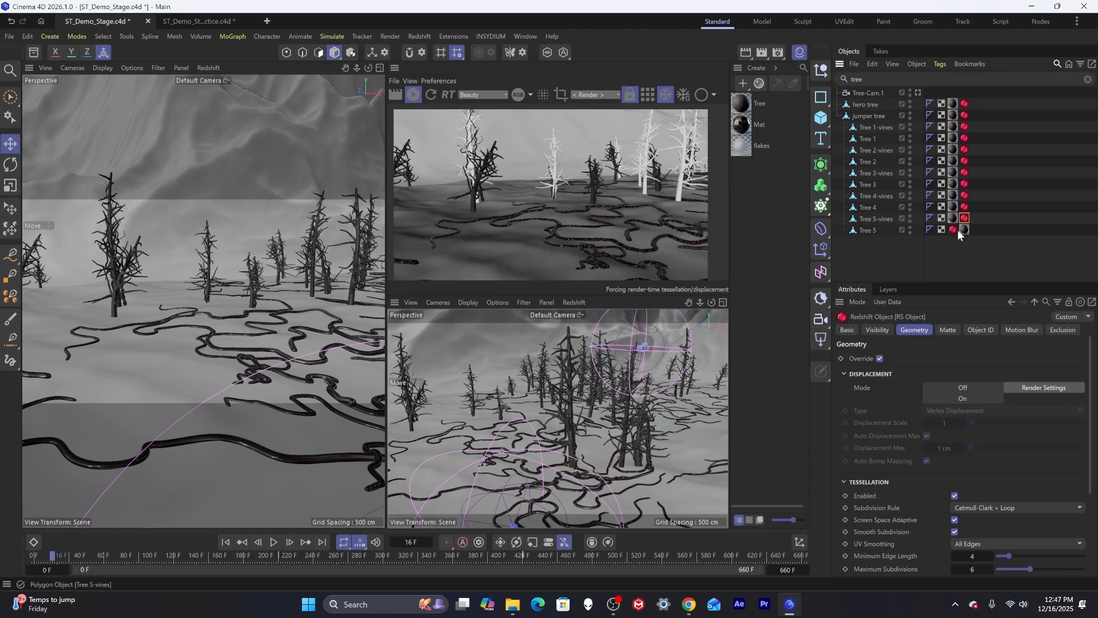
{"action": "left_click", "coordinate": [982, 234]}
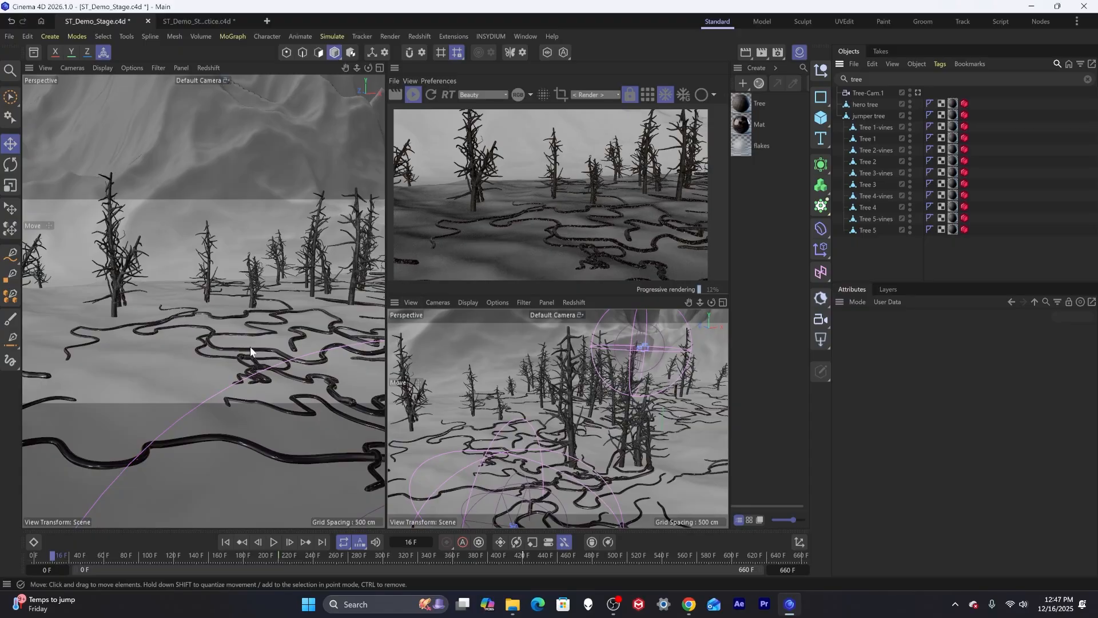
Rename the Mat material to Vines.
{"action": "left_click_drag", "start_coordinate": [252, 326], "coordinate": [242, 355], "text": "alt"}
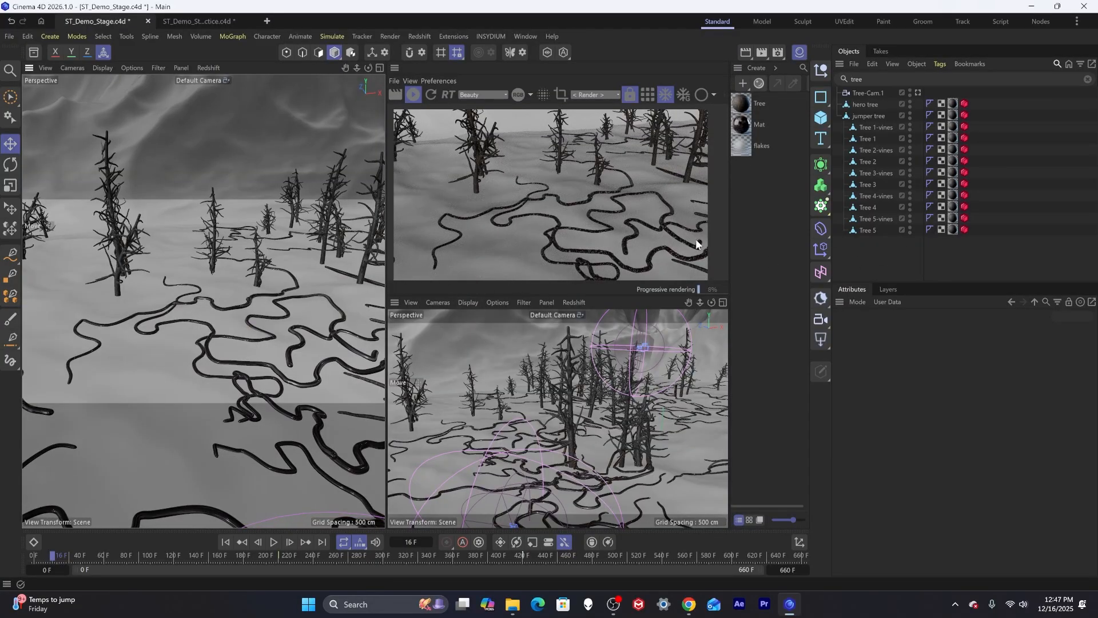
{"action": "double_click", "coordinate": [756, 125]}
{"action": "type", "text": "Vi"}
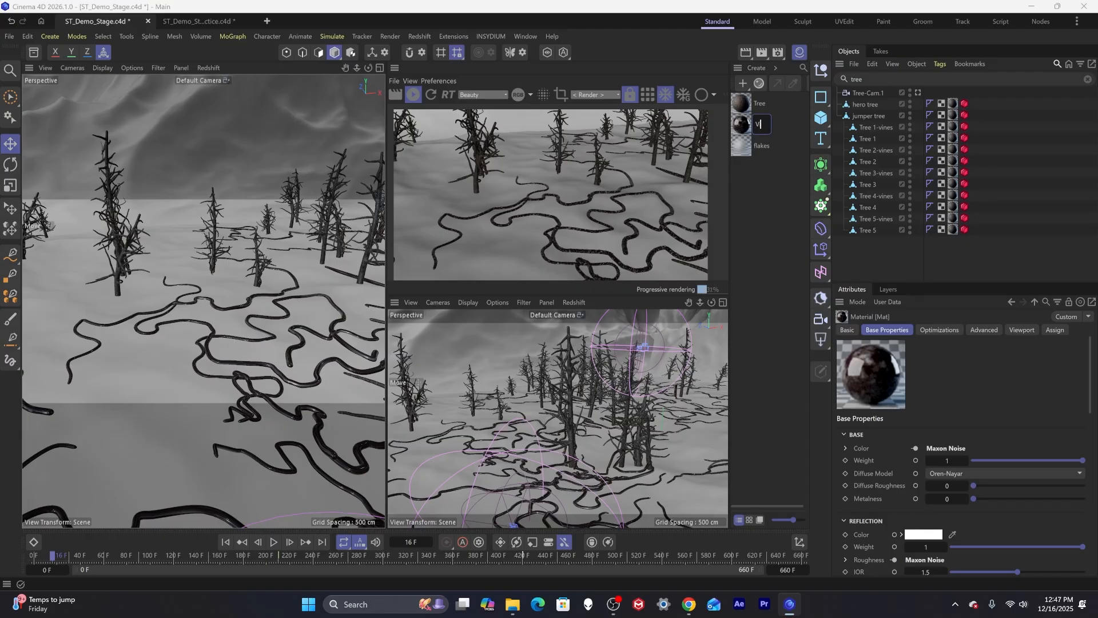
{"action": "type", "text": "nes"}
Create a new material and name it Ground.
{"action": "double_click", "coordinate": [745, 190]}
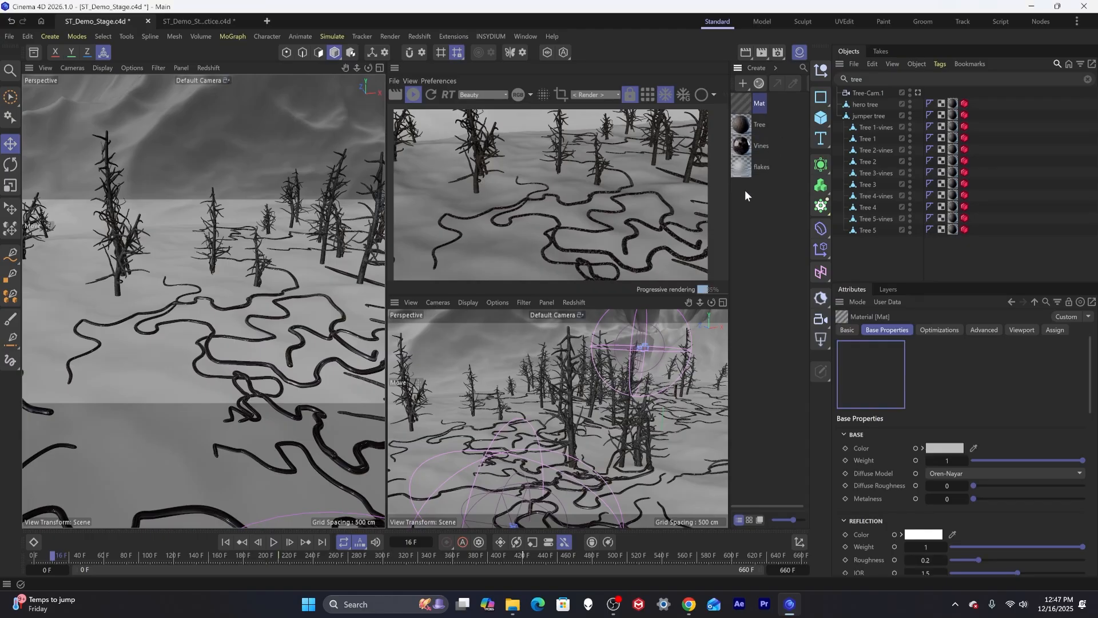
{"action": "double_click", "coordinate": [758, 104]}
{"action": "type", "text": "Groun"}
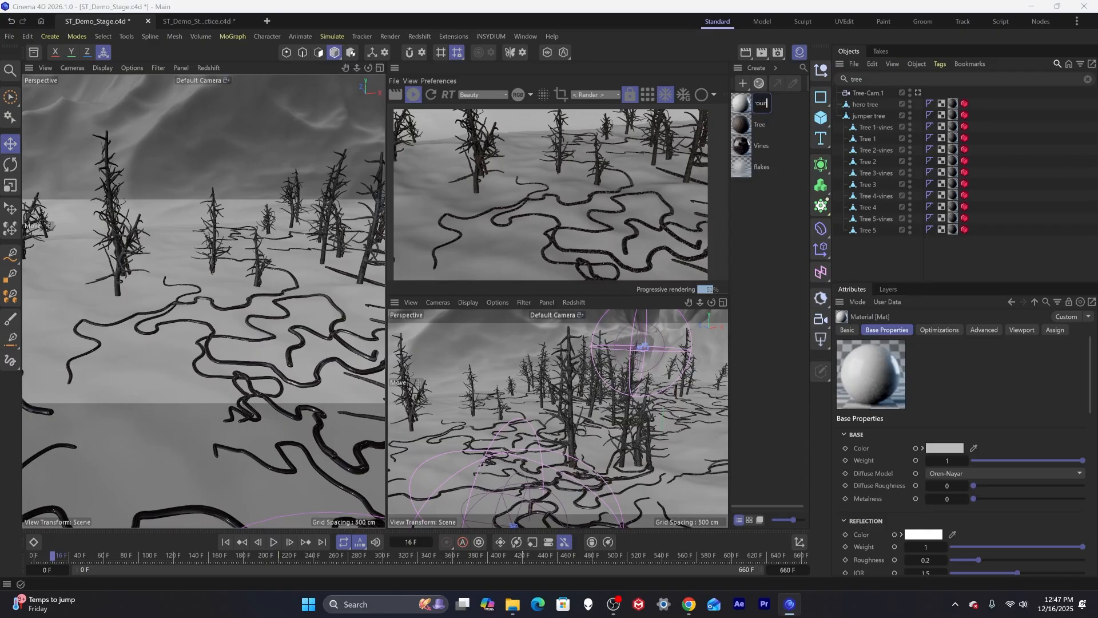
{"action": "type", "text": "d"}
{"action": "key", "text": "Return"}
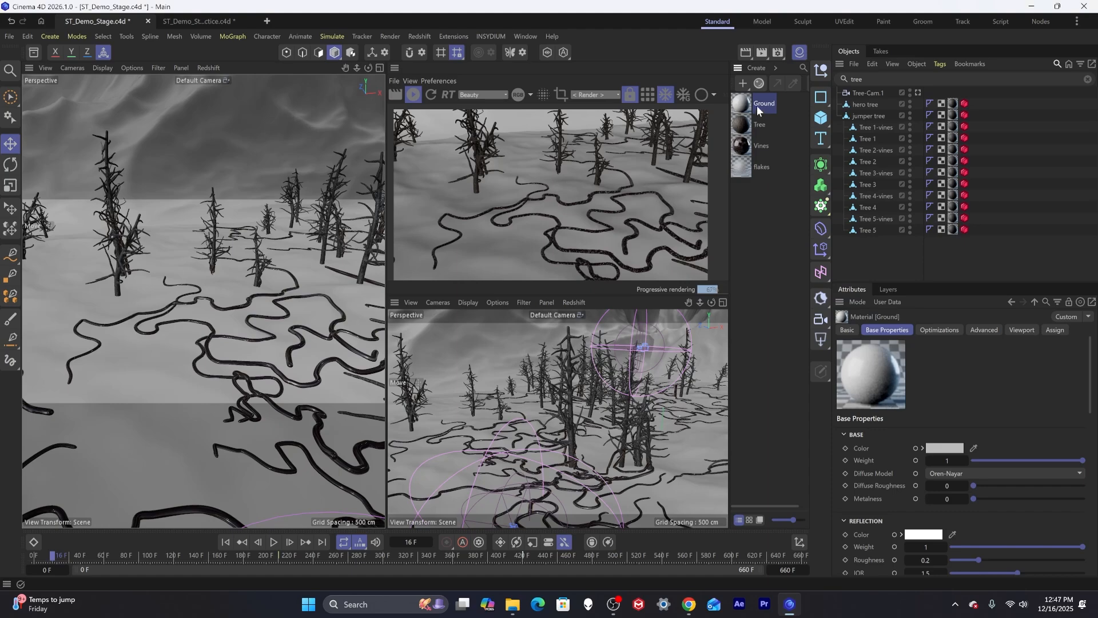
Apply the Ground material to the terrain and create another new material.
{"action": "left_click_drag", "start_coordinate": [759, 110], "coordinate": [155, 409]}
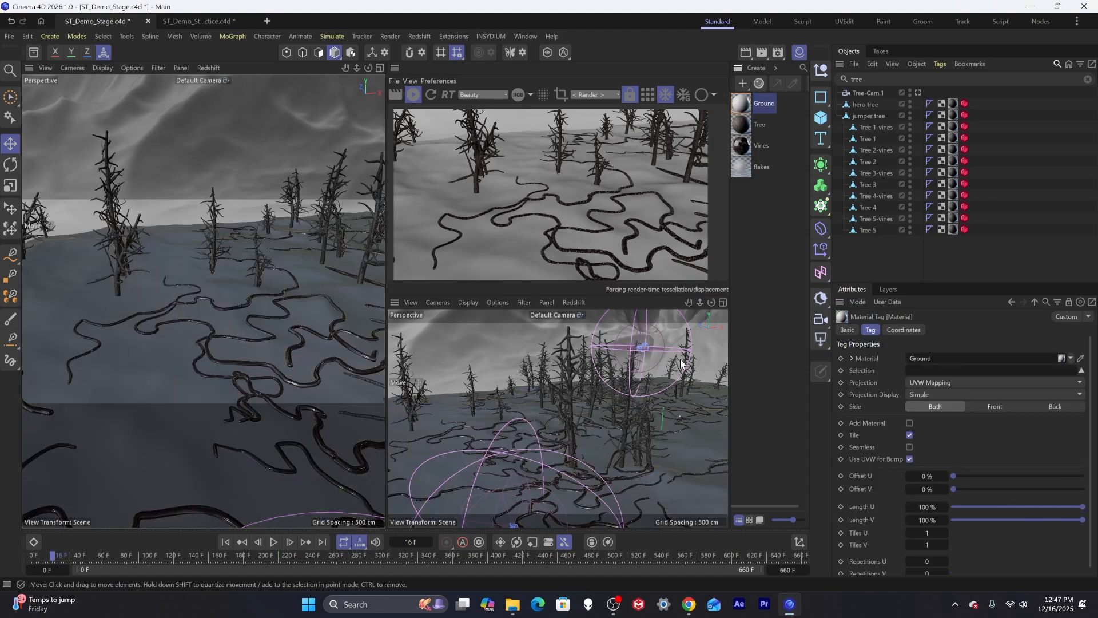
{"action": "double_click", "coordinate": [763, 287]}
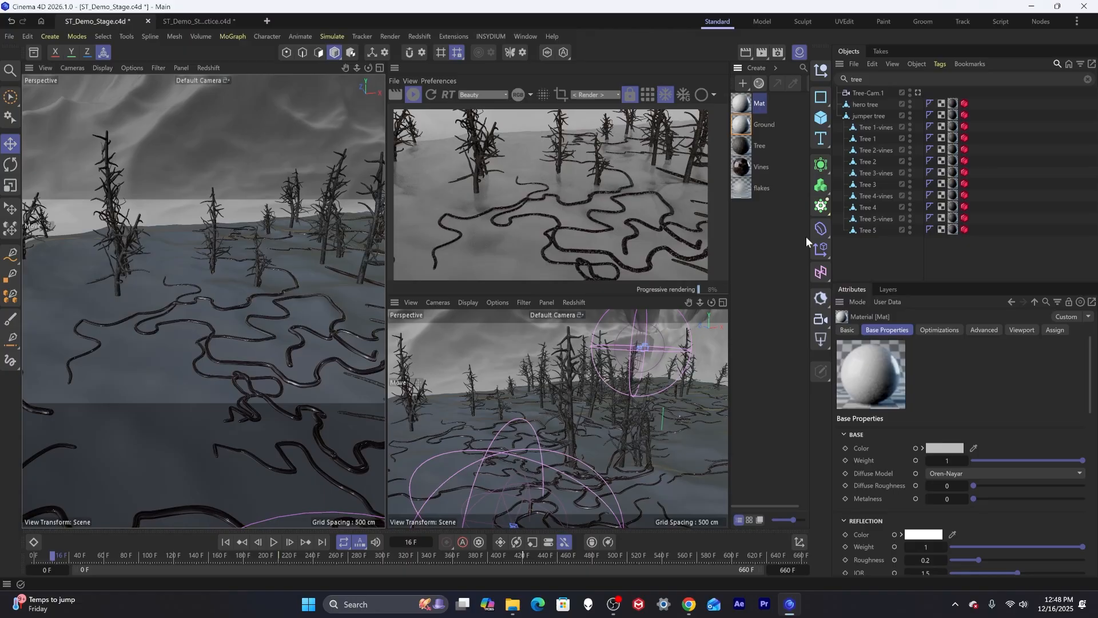
{"action": "key", "text": "shift+r"}
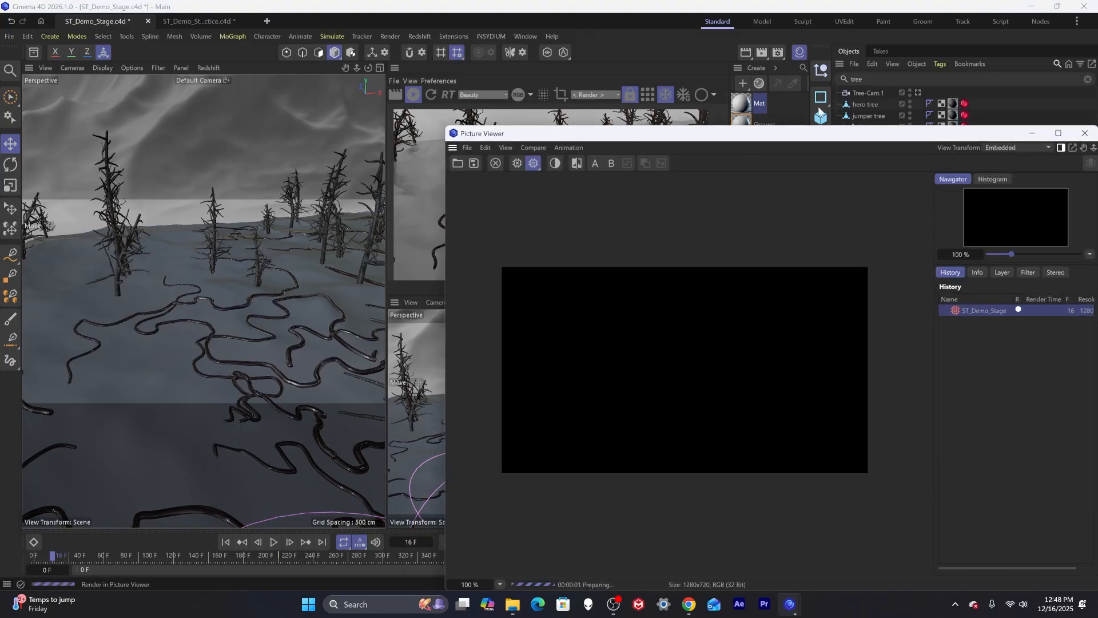
{"action": "left_click", "coordinate": [1085, 133]}
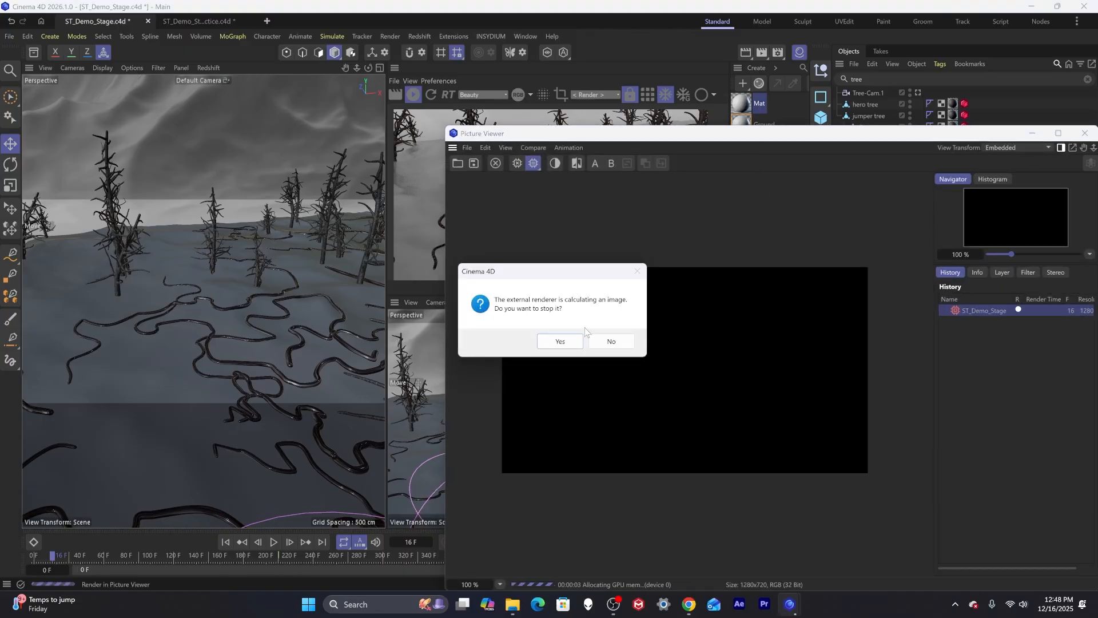
{"action": "left_click", "coordinate": [568, 341]}
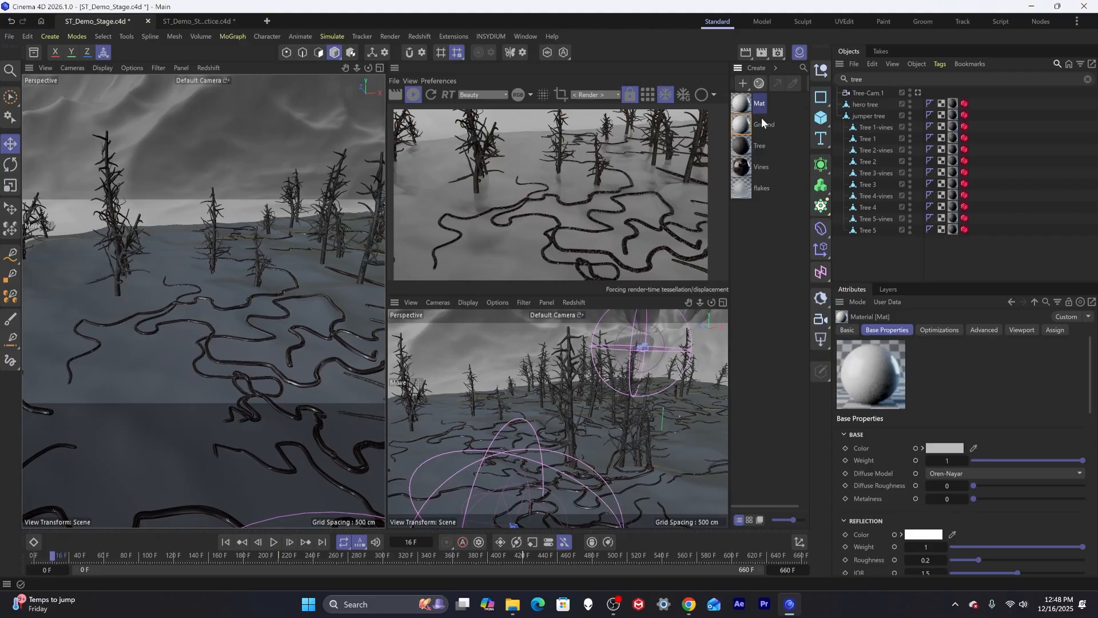
Rename the new material to Rock.
{"action": "double_click", "coordinate": [758, 108]}
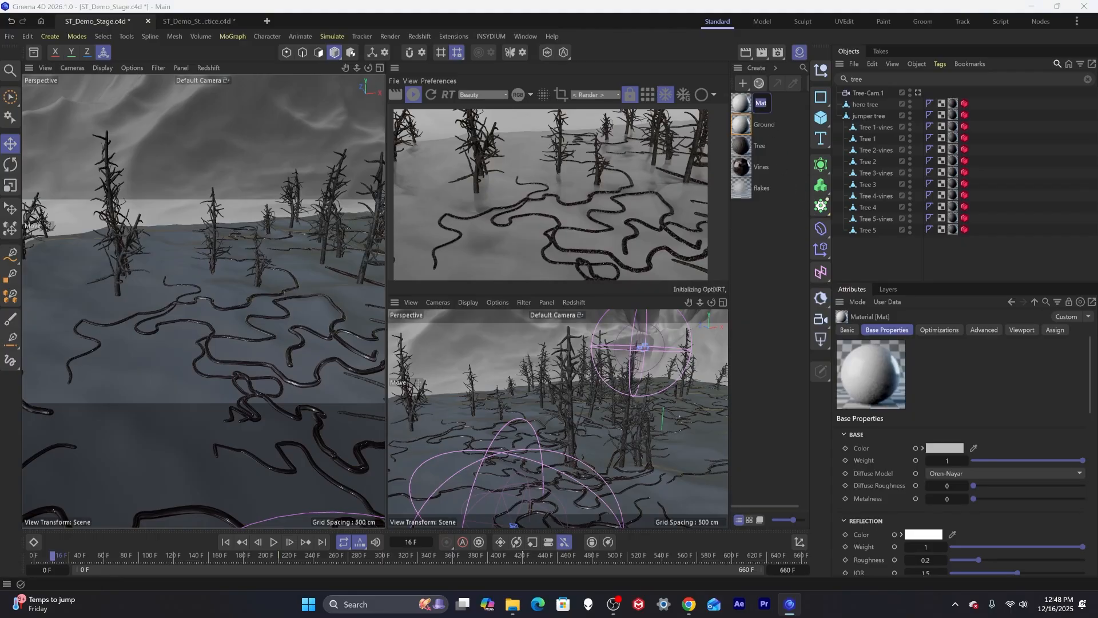
{"action": "type", "text": "Rock"}
{"action": "key", "text": "Return"}
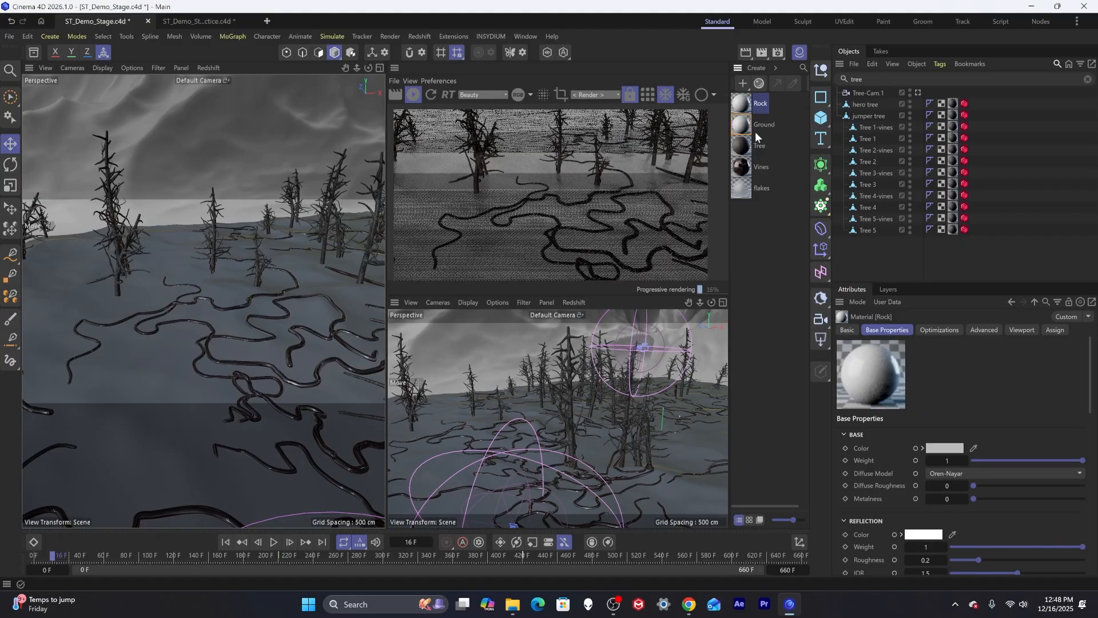
Open the Ground material in the node editor and delete its Displacement node.
{"action": "double_click", "coordinate": [750, 126]}
{"action": "left_click_drag", "start_coordinate": [747, 126], "coordinate": [451, 236]}
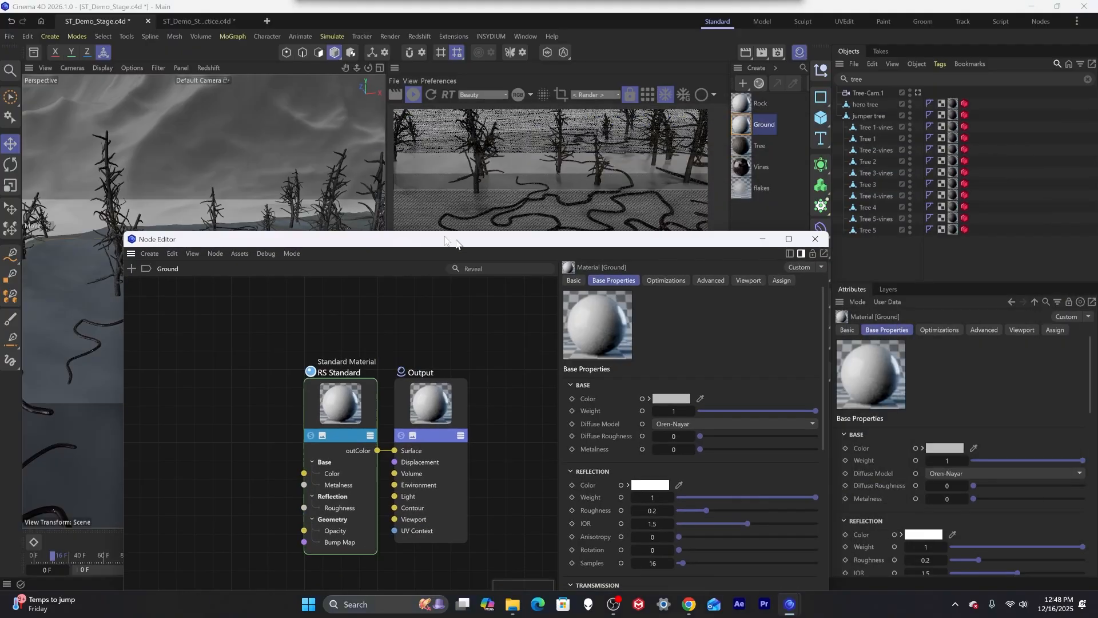
{"action": "left_click", "coordinate": [414, 94]}
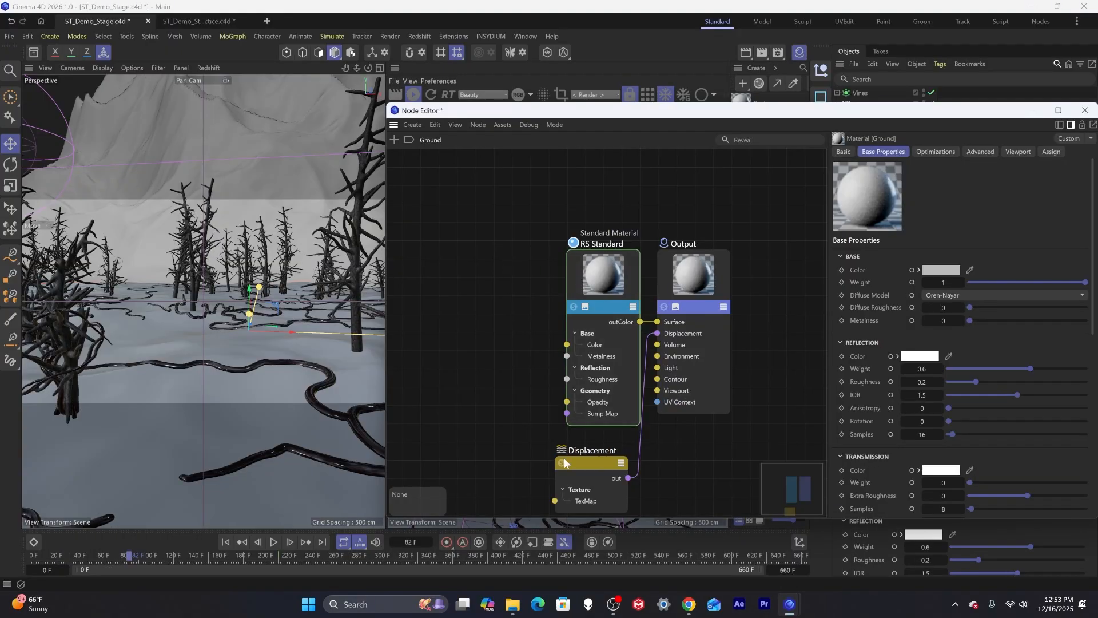
{"action": "left_click", "coordinate": [566, 463]}
{"action": "key", "text": "Delete"}
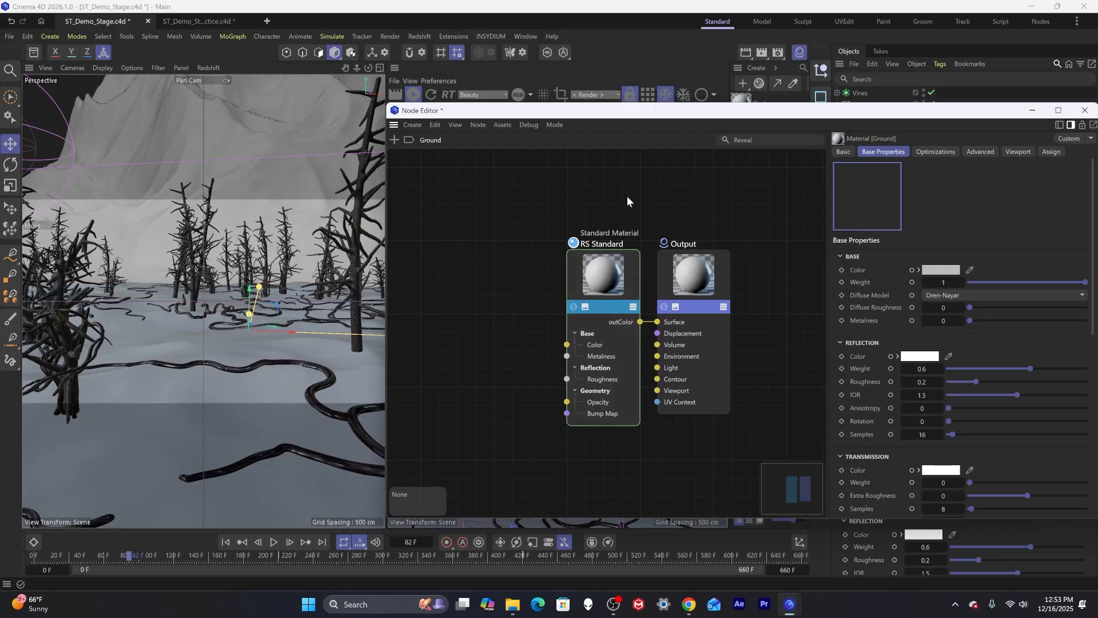
Import the four brown_mud_02 texture maps into the Ground material's node graph, declining to copy them to the project.
{"action": "left_click_drag", "start_coordinate": [627, 110], "coordinate": [506, 69]}
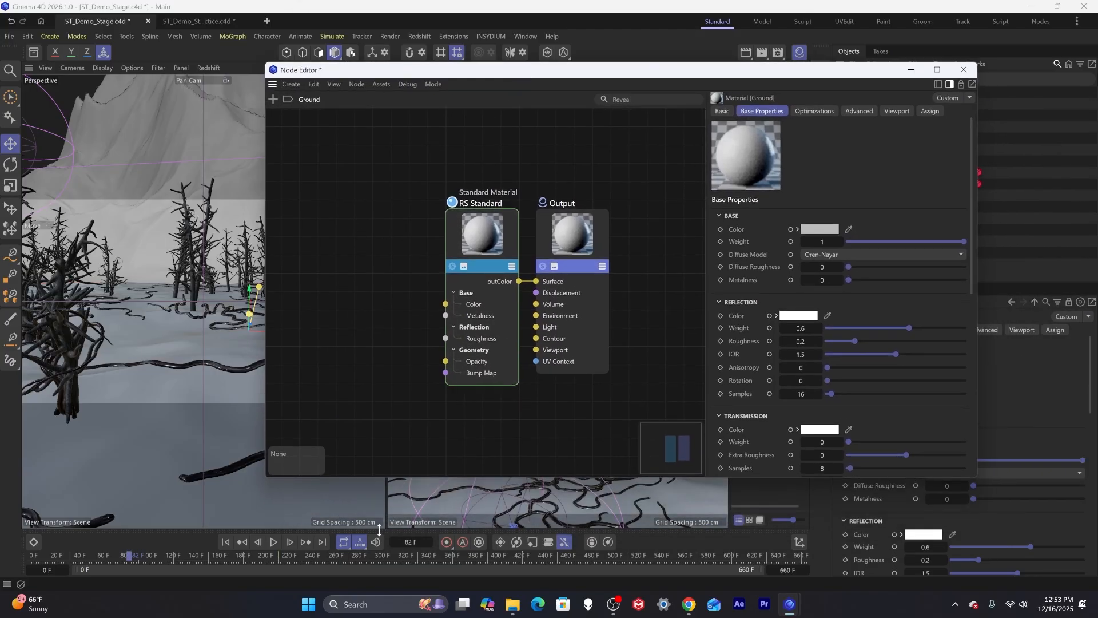
{"action": "left_click", "coordinate": [512, 604]}
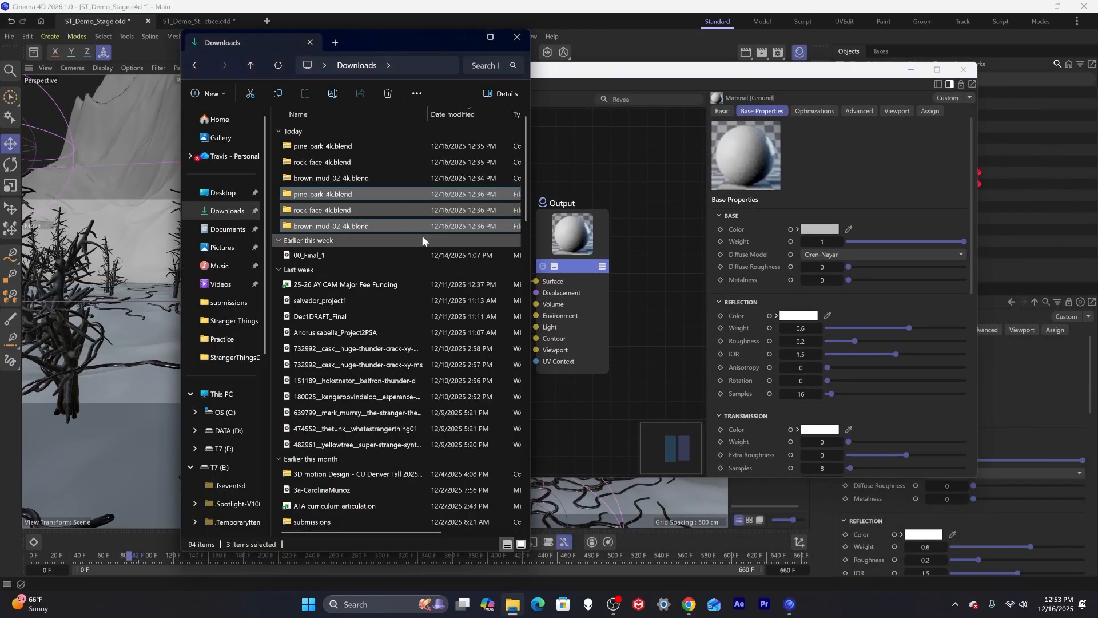
{"action": "left_click", "coordinate": [315, 225]}
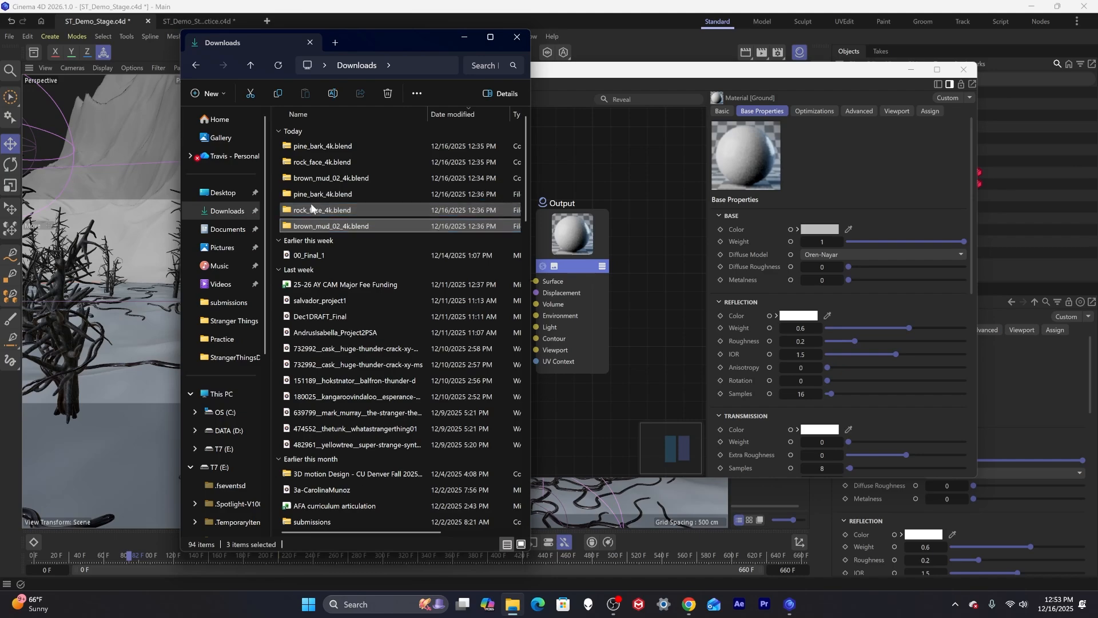
{"action": "double_click", "coordinate": [308, 225]}
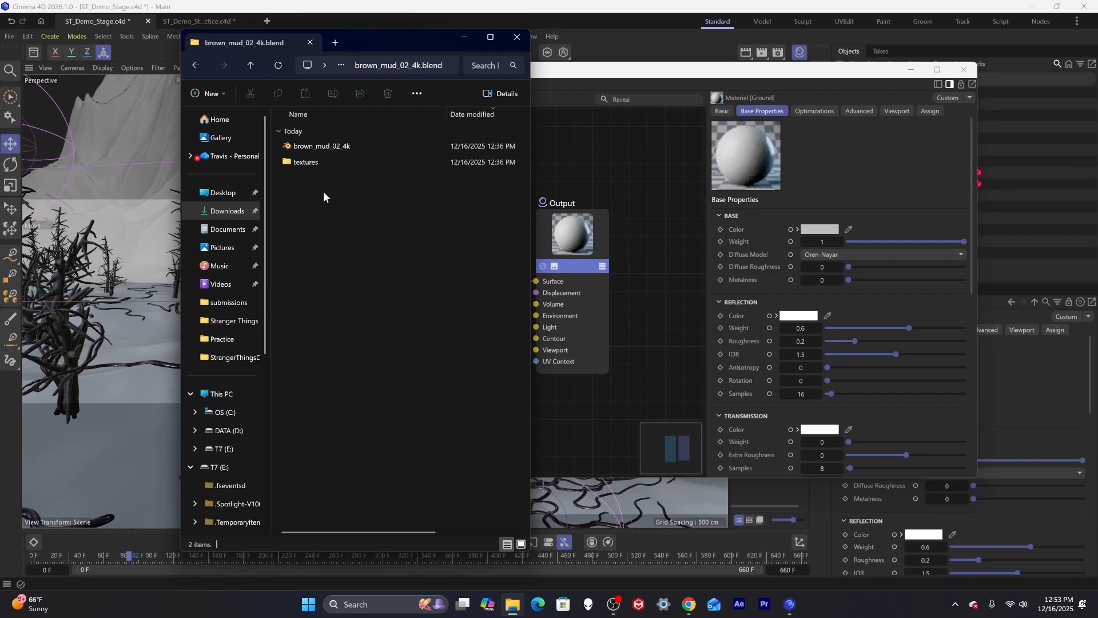
{"action": "double_click", "coordinate": [309, 163]}
{"action": "key", "text": "ctrl+a"}
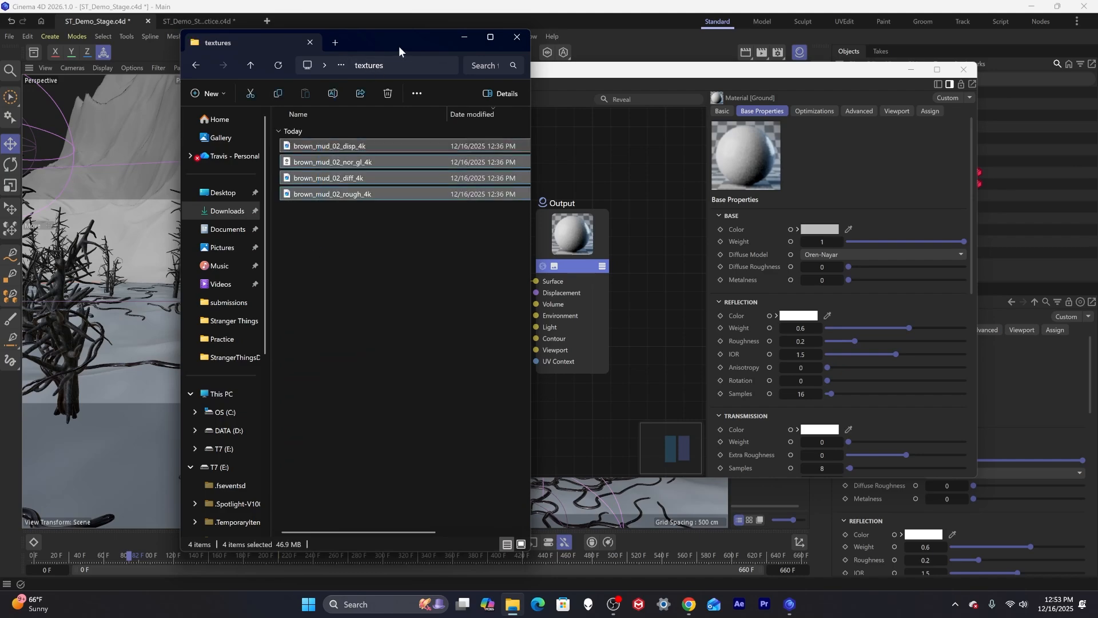
{"action": "left_click_drag", "start_coordinate": [399, 46], "coordinate": [213, 46]}
{"action": "left_click_drag", "start_coordinate": [176, 143], "coordinate": [373, 231]}
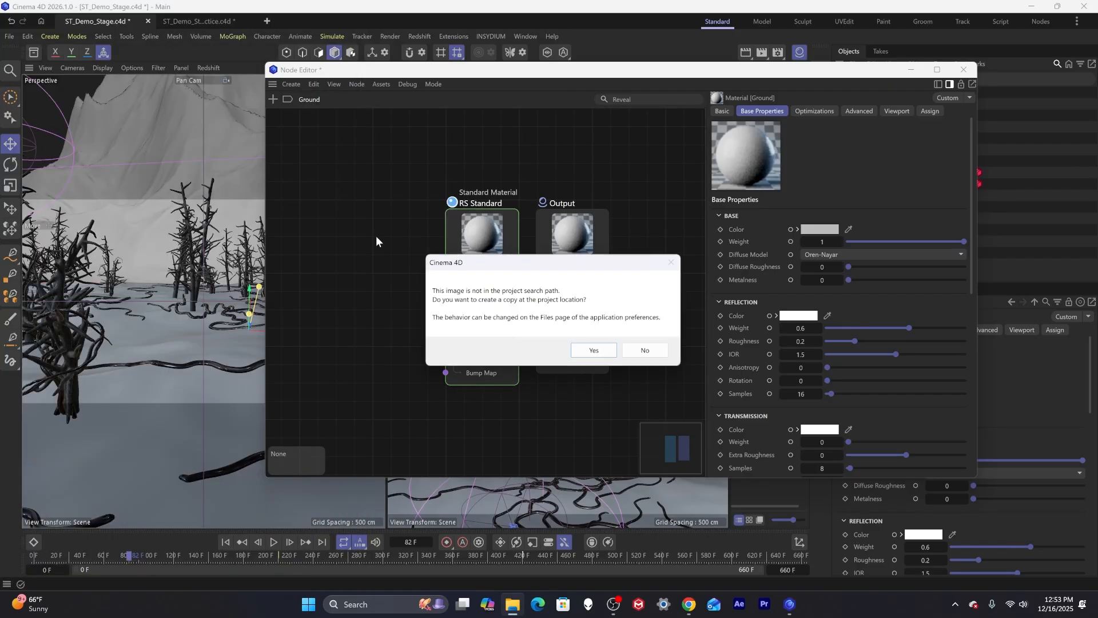
{"action": "left_click", "coordinate": [643, 352]}
{"action": "left_click", "coordinate": [643, 351]}
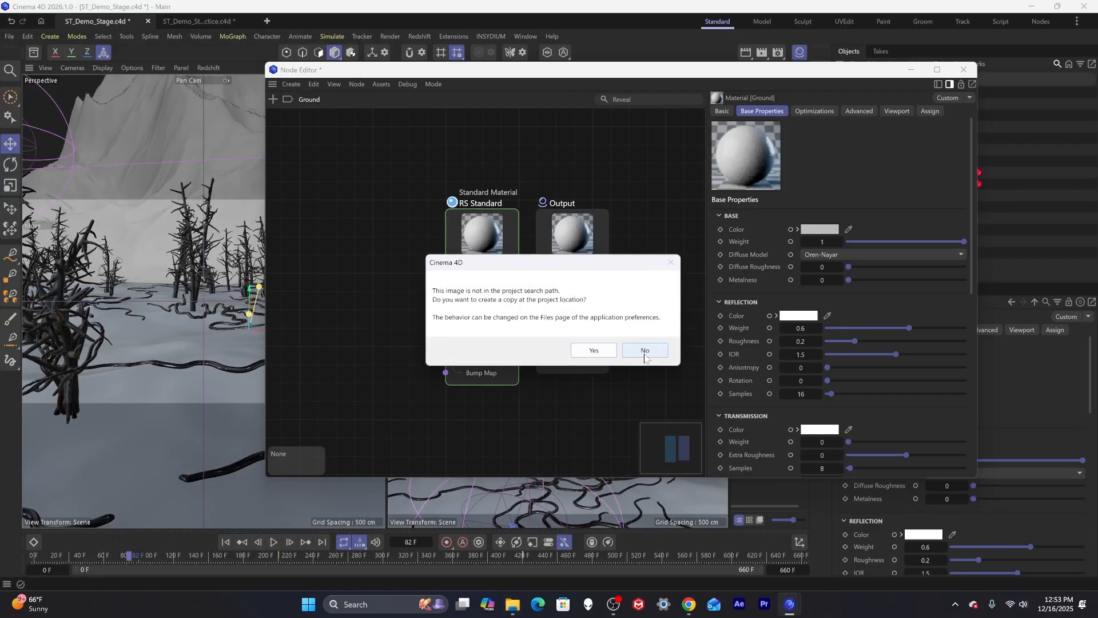
{"action": "left_click", "coordinate": [644, 354]}
{"action": "left_click", "coordinate": [645, 354]}
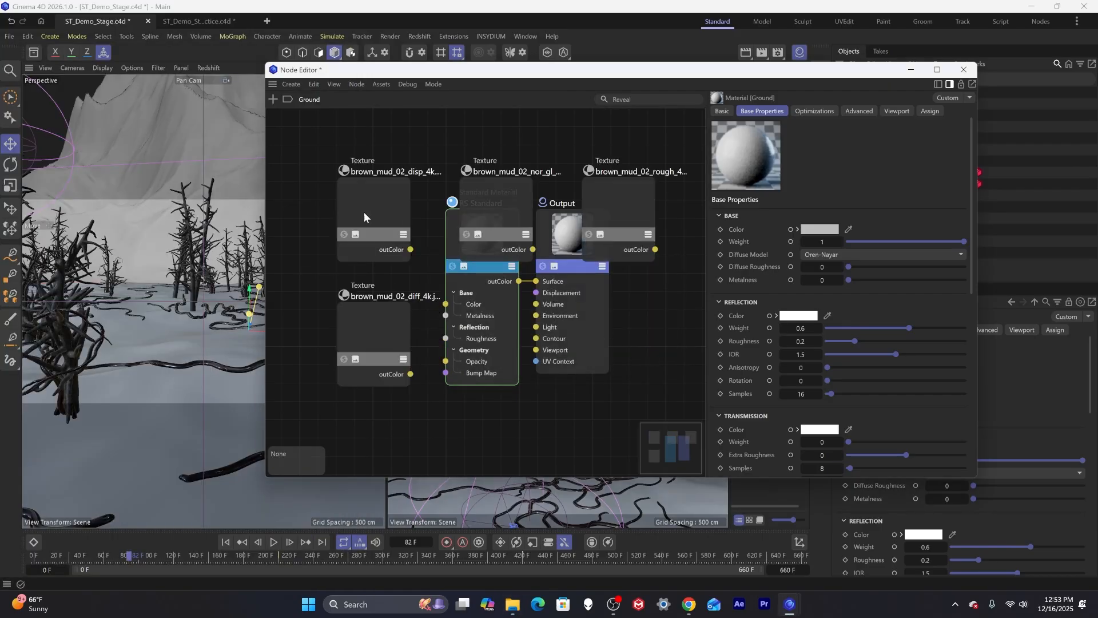
Arrange the four texture nodes in a column to the left of the RS Standard material node.
{"action": "left_click", "coordinate": [384, 375]}
{"action": "left_click_drag", "start_coordinate": [382, 366], "coordinate": [331, 155]}
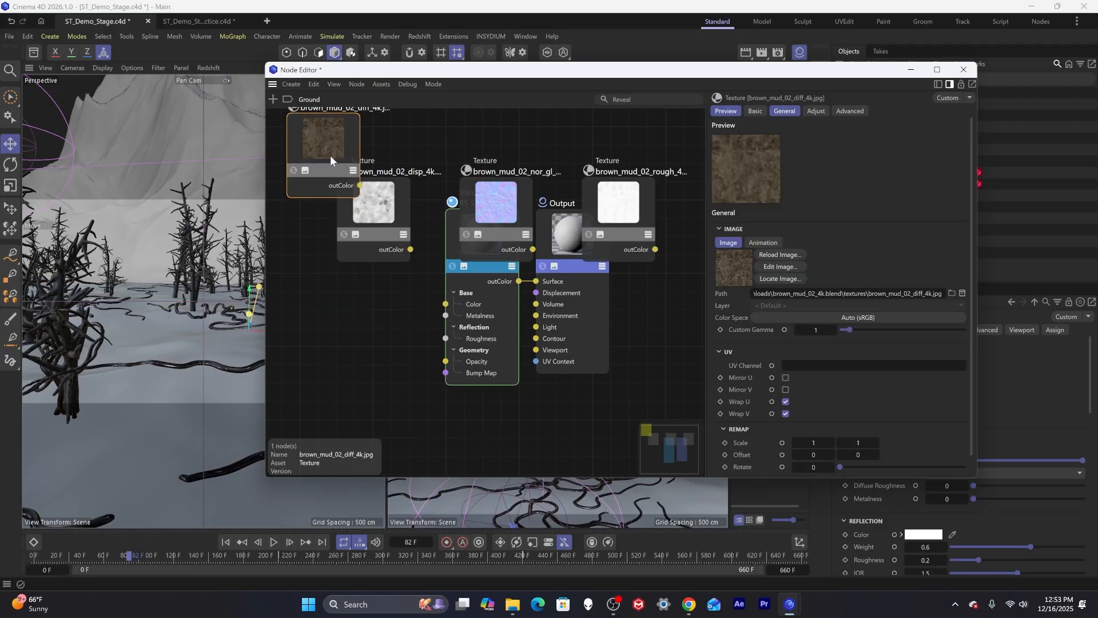
{"action": "left_click_drag", "start_coordinate": [380, 231], "coordinate": [341, 314]}
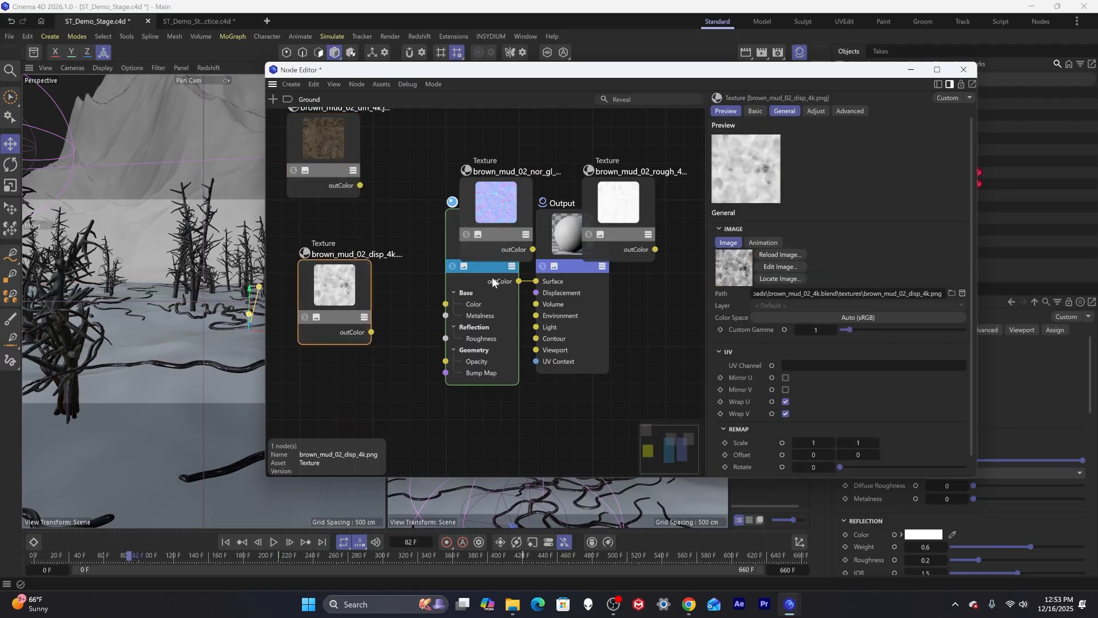
{"action": "left_click_drag", "start_coordinate": [510, 207], "coordinate": [355, 412]}
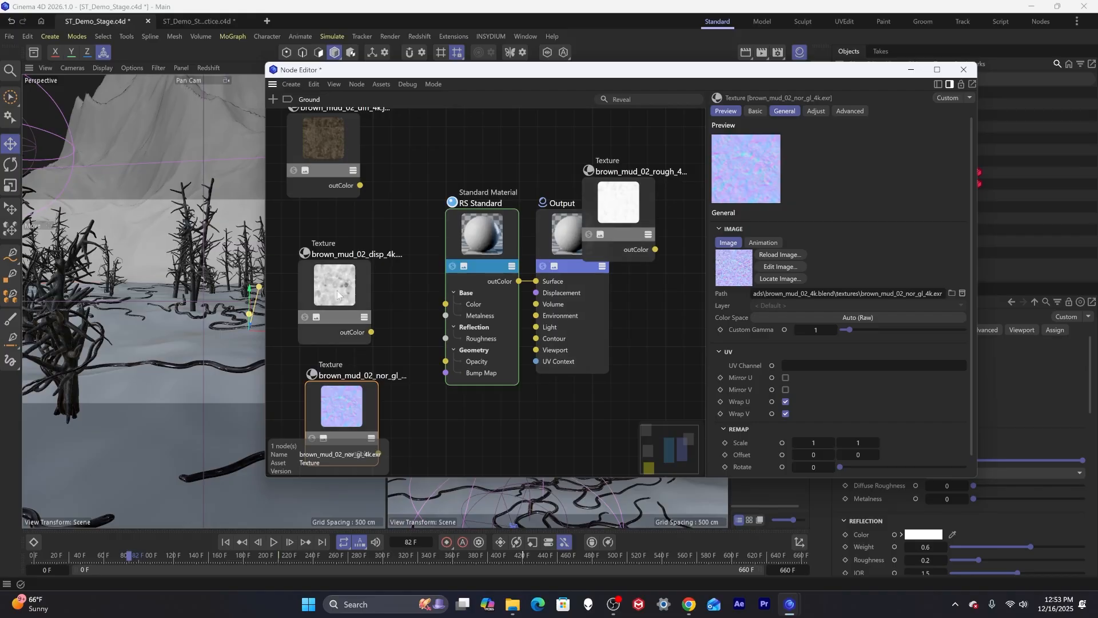
{"action": "left_click_drag", "start_coordinate": [338, 292], "coordinate": [335, 262]}
{"action": "left_click_drag", "start_coordinate": [611, 224], "coordinate": [383, 228]}
{"action": "left_click_drag", "start_coordinate": [329, 335], "coordinate": [331, 343]}
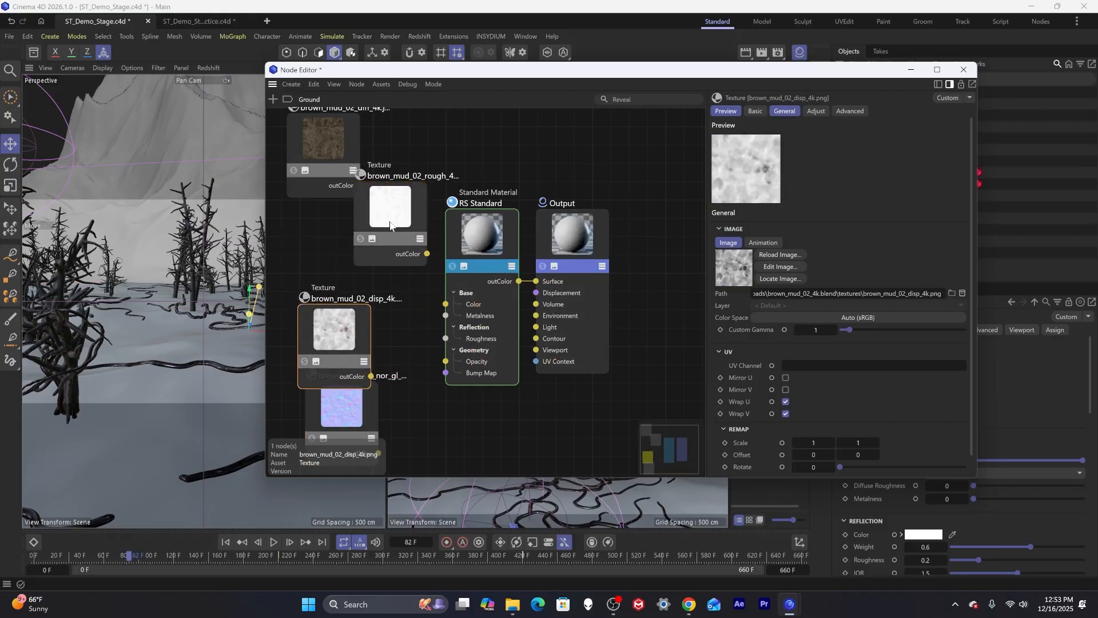
{"action": "left_click_drag", "start_coordinate": [392, 226], "coordinate": [326, 254]}
{"action": "left_click_drag", "start_coordinate": [345, 155], "coordinate": [330, 131]}
Add a Color Correct node and route the diffuse texture through it into the material's Base Color.
{"action": "double_click", "coordinate": [404, 150]}
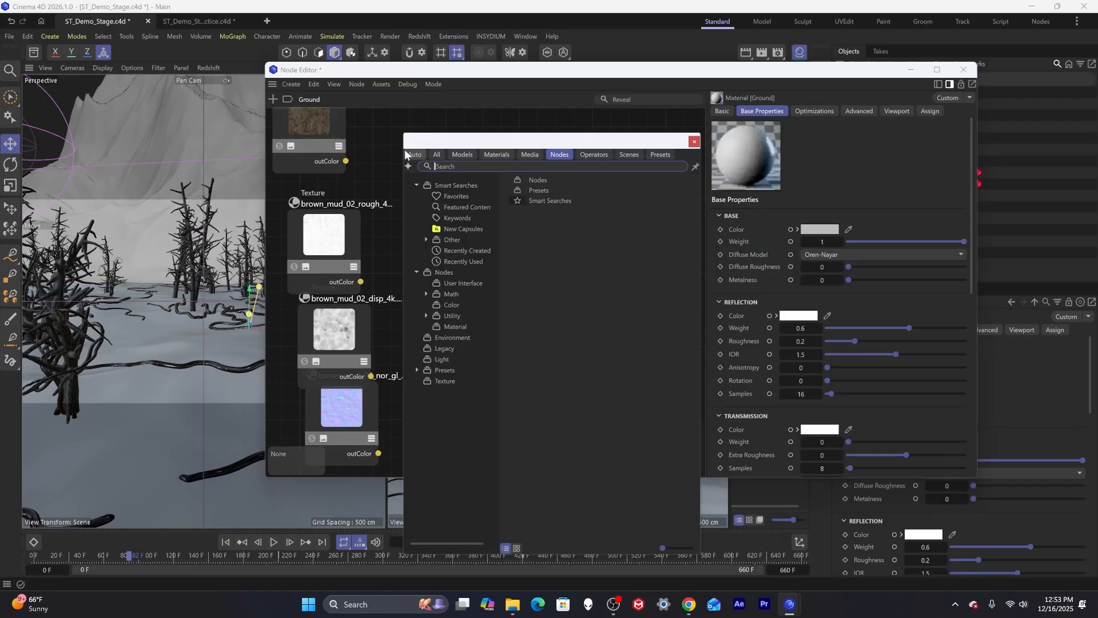
{"action": "type", "text": "color"}
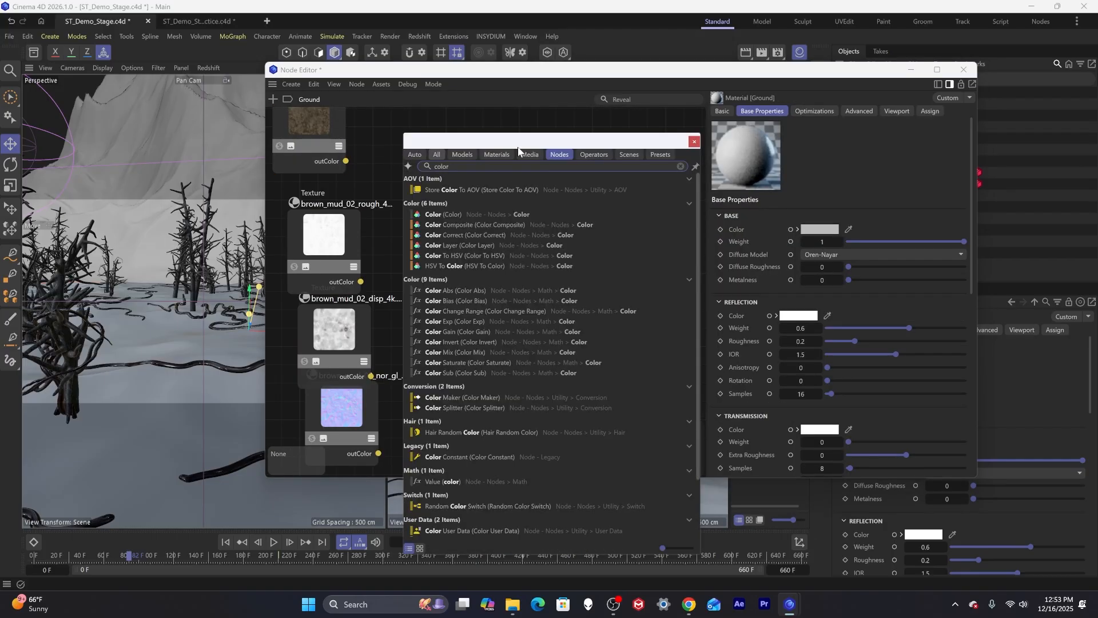
{"action": "double_click", "coordinate": [458, 235]}
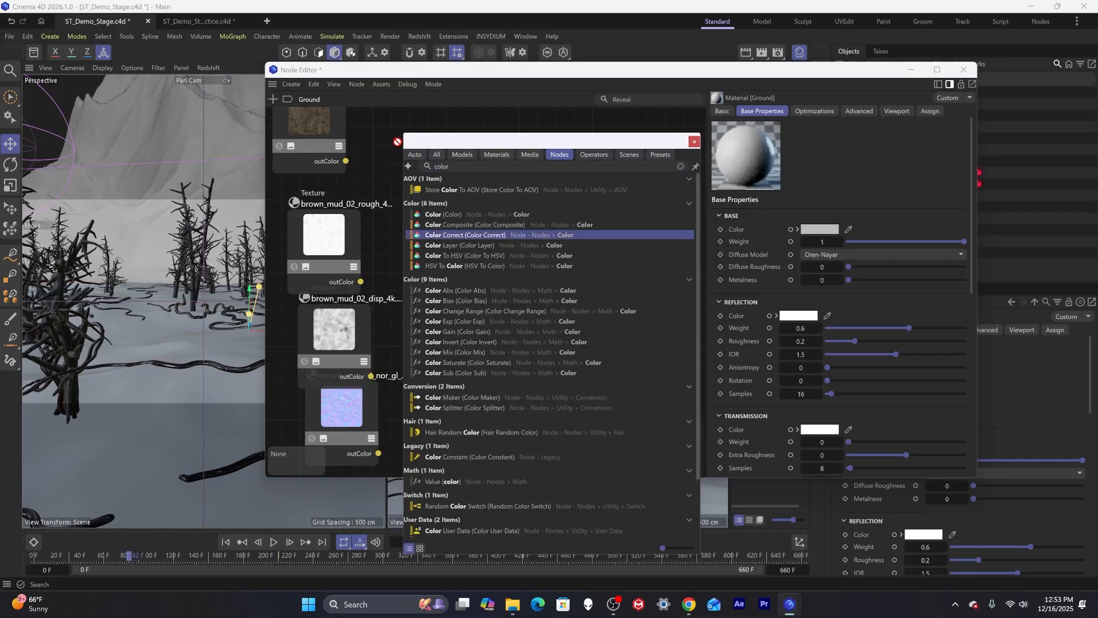
{"action": "left_click", "coordinate": [694, 142]}
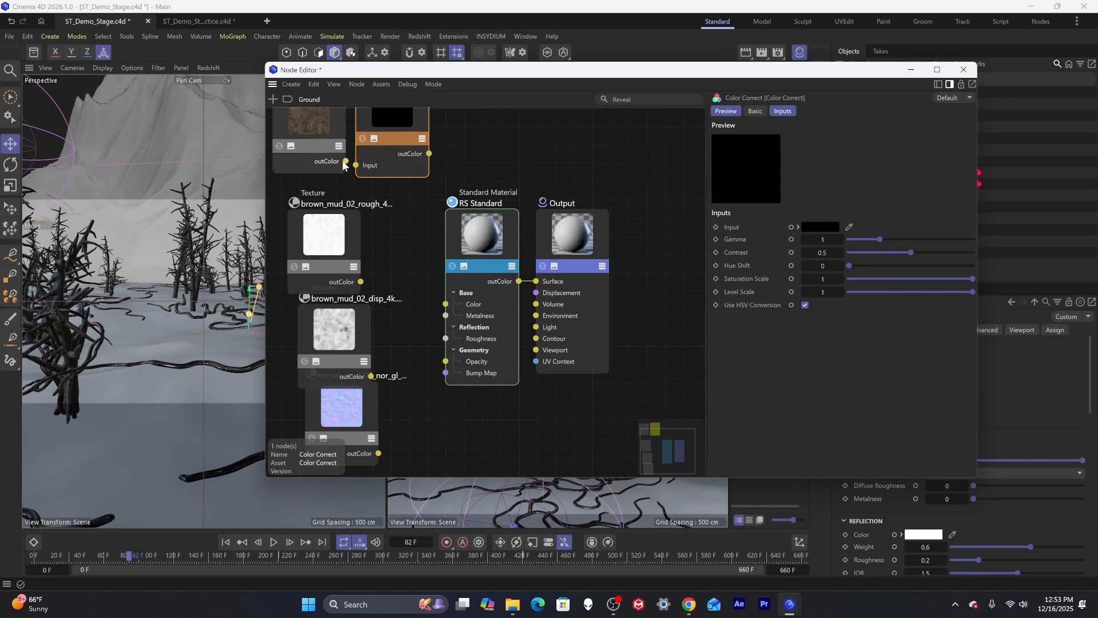
{"action": "left_click_drag", "start_coordinate": [346, 161], "coordinate": [354, 167]}
{"action": "left_click_drag", "start_coordinate": [429, 153], "coordinate": [445, 304]}
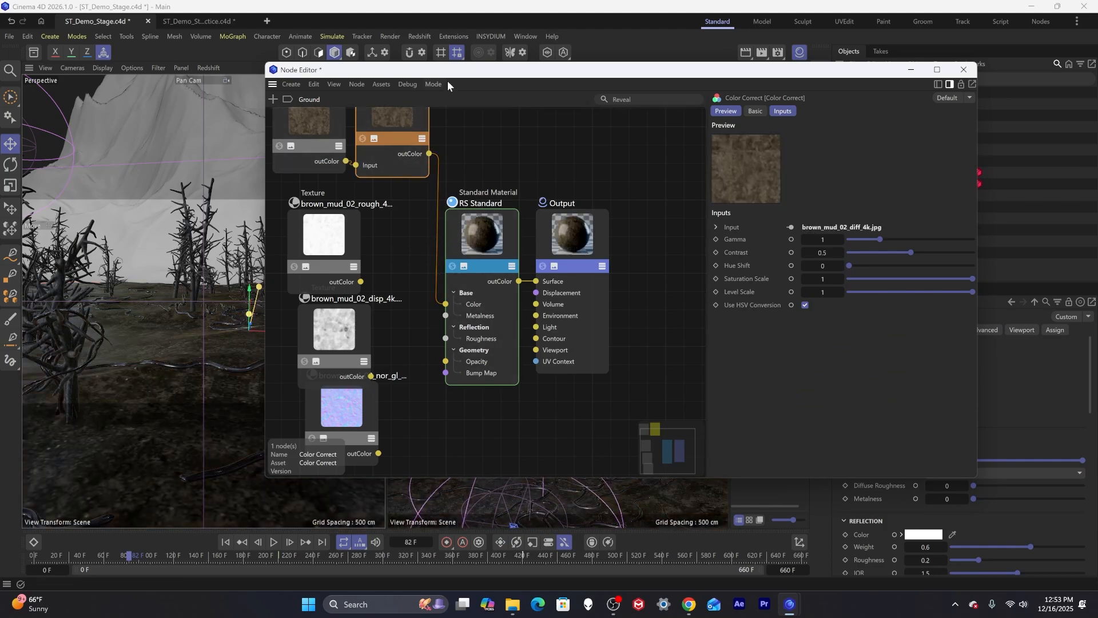
Set the ground object's Ground material tag to tile 4 by 4.
{"action": "left_click_drag", "start_coordinate": [447, 70], "coordinate": [476, 187]}
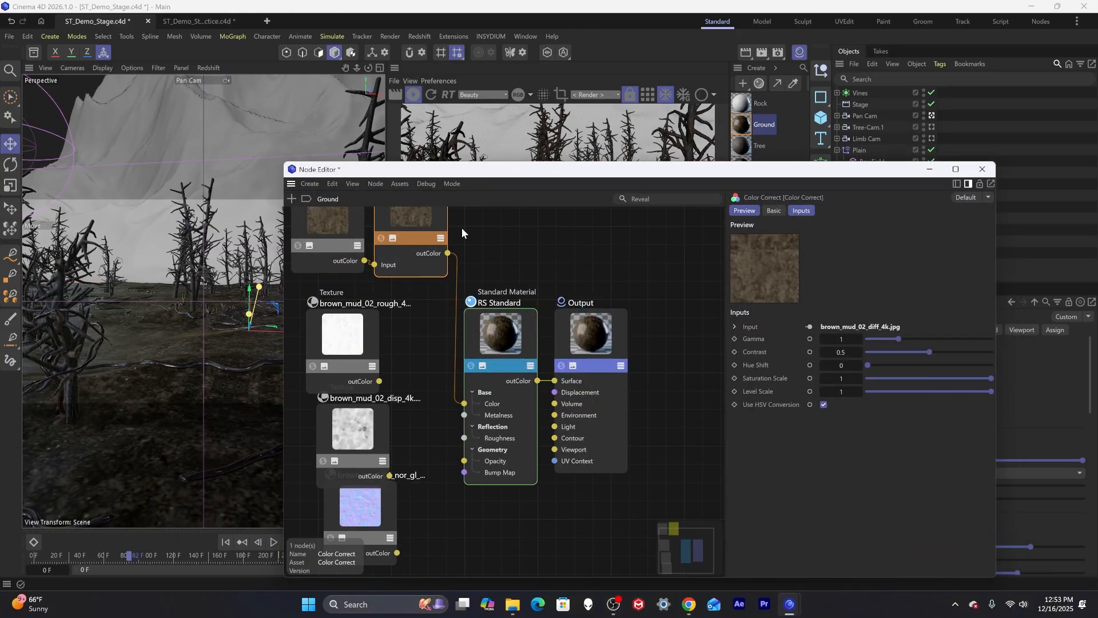
{"action": "left_click_drag", "start_coordinate": [784, 172], "coordinate": [447, 296]}
{"action": "left_click", "coordinate": [955, 230]}
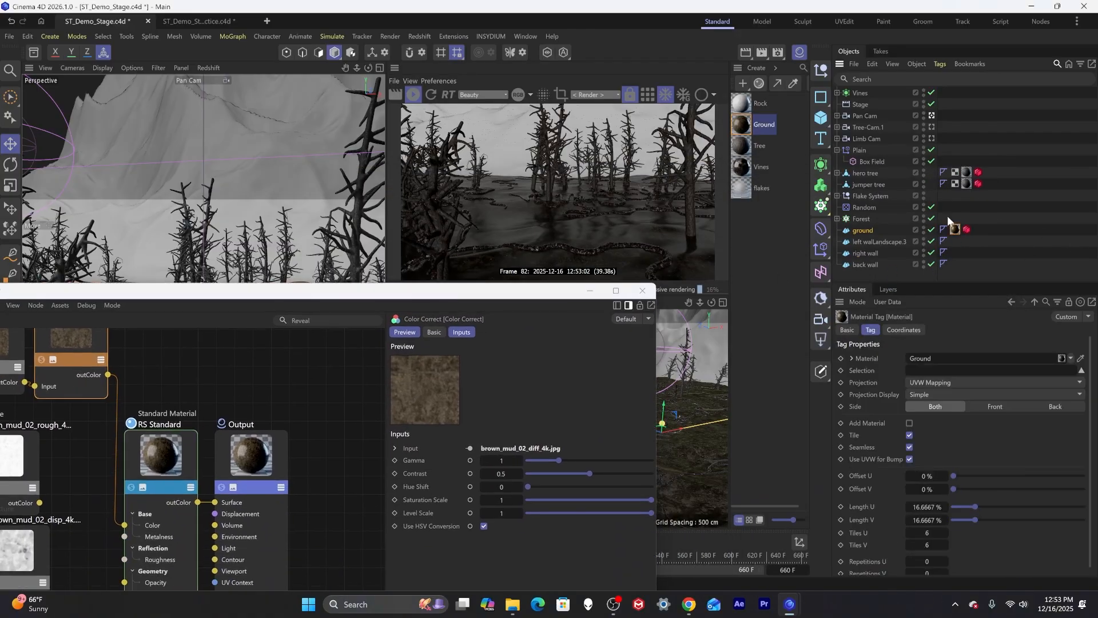
{"action": "left_click", "coordinate": [954, 229]}
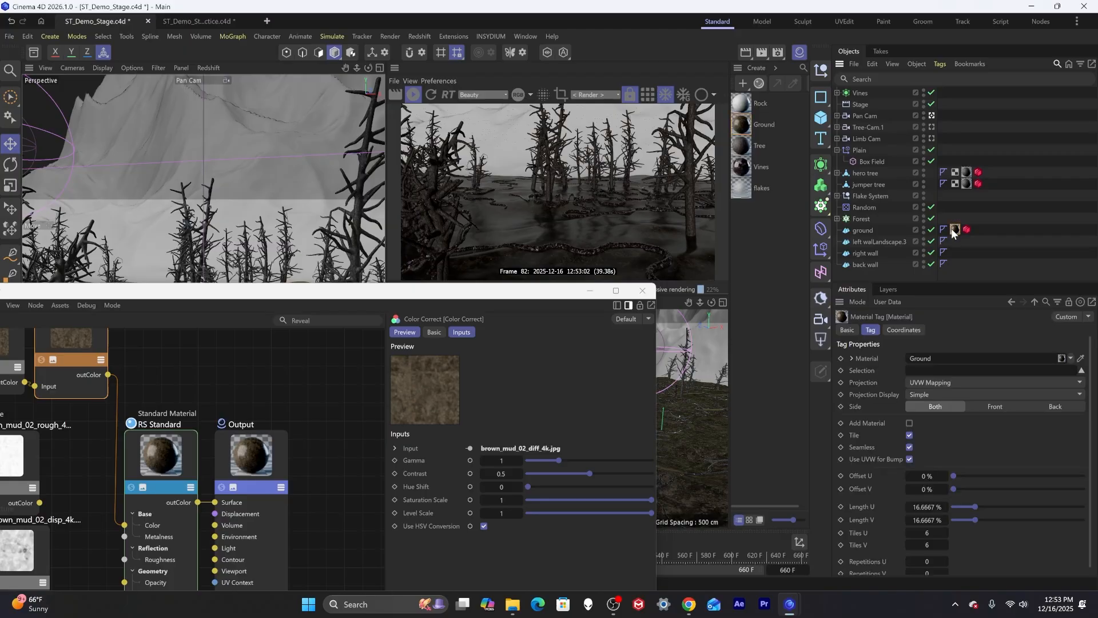
{"action": "left_click", "coordinate": [967, 229]}
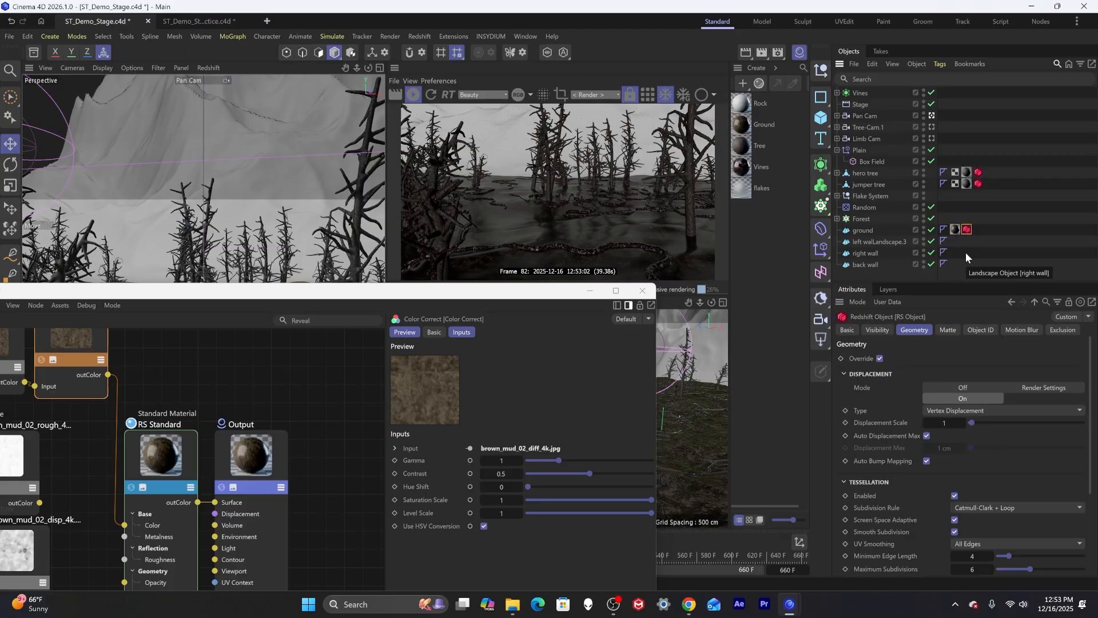
{"action": "left_click", "coordinate": [955, 230]}
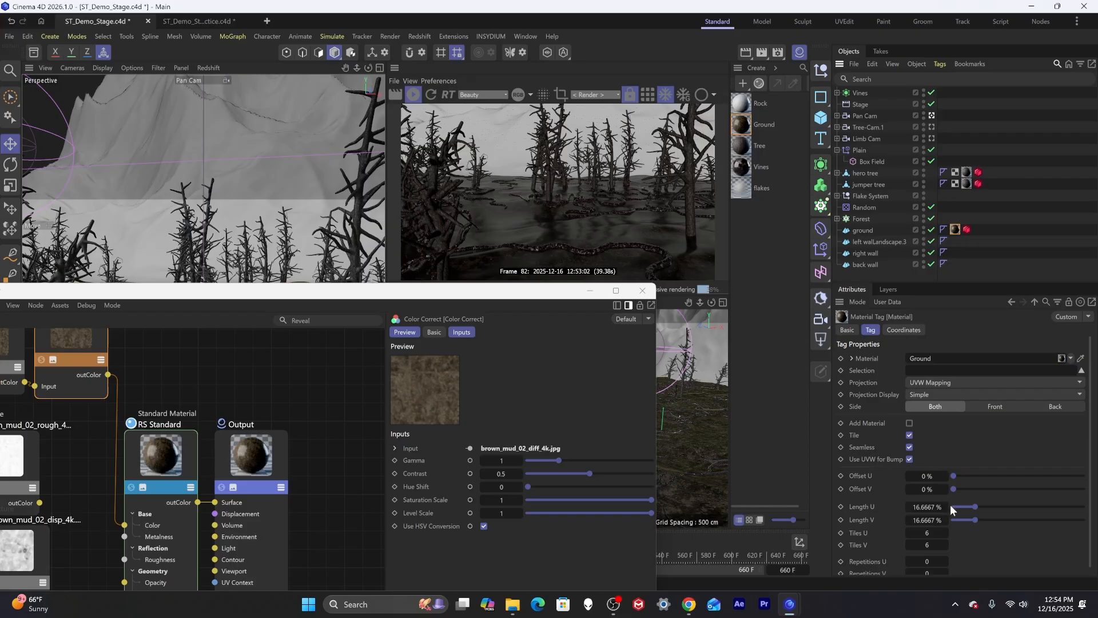
{"action": "double_click", "coordinate": [927, 532]}
{"action": "left_click_drag", "start_coordinate": [476, 298], "coordinate": [567, 502]}
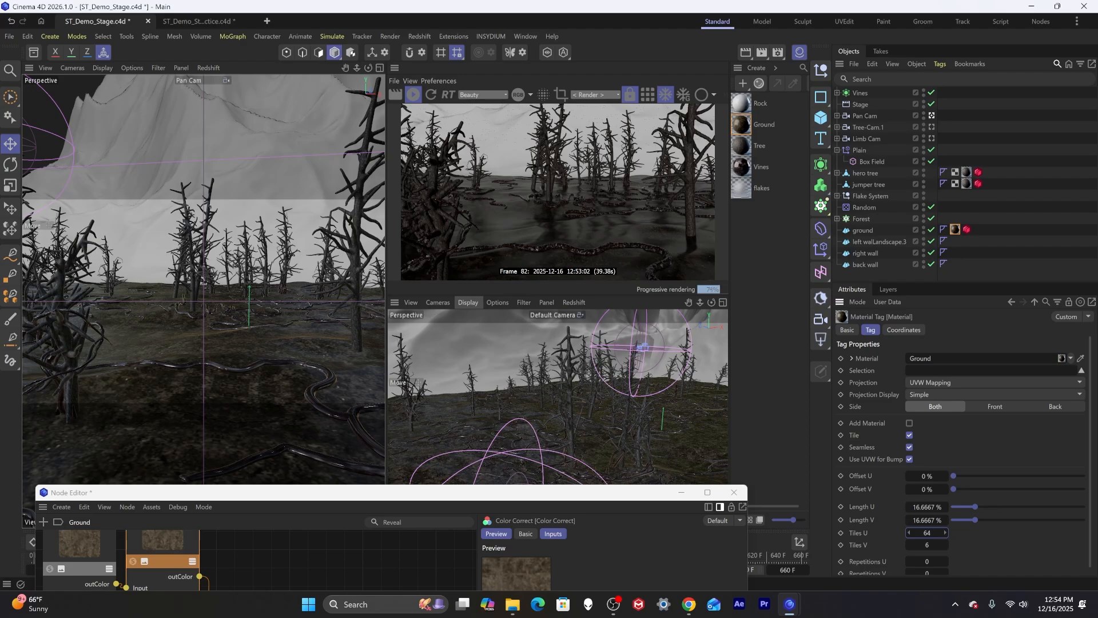
{"action": "key", "text": "Tab"}
{"action": "type", "text": "4"}
{"action": "key", "text": "Tab"}
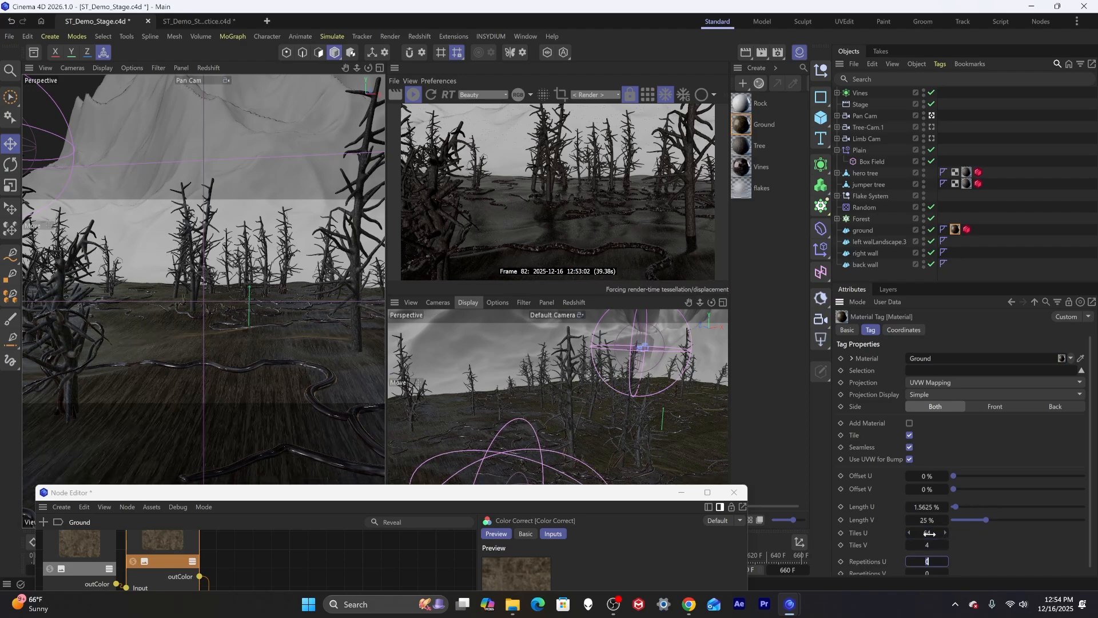
{"action": "left_click", "coordinate": [930, 533]}
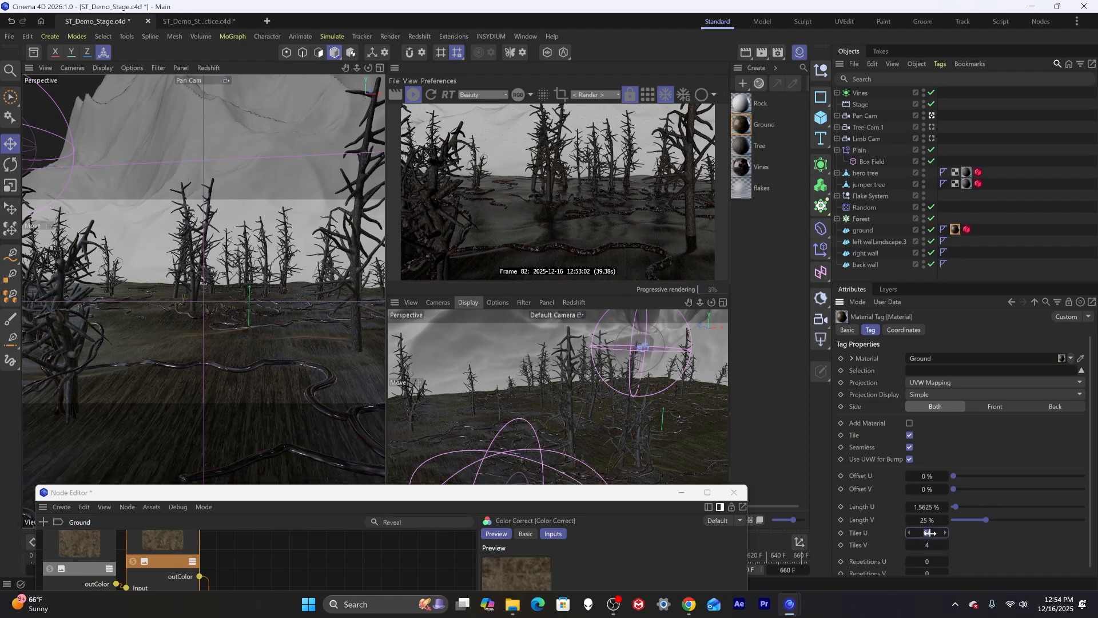
{"action": "type", "text": "4"}
{"action": "key", "text": "Tab"}
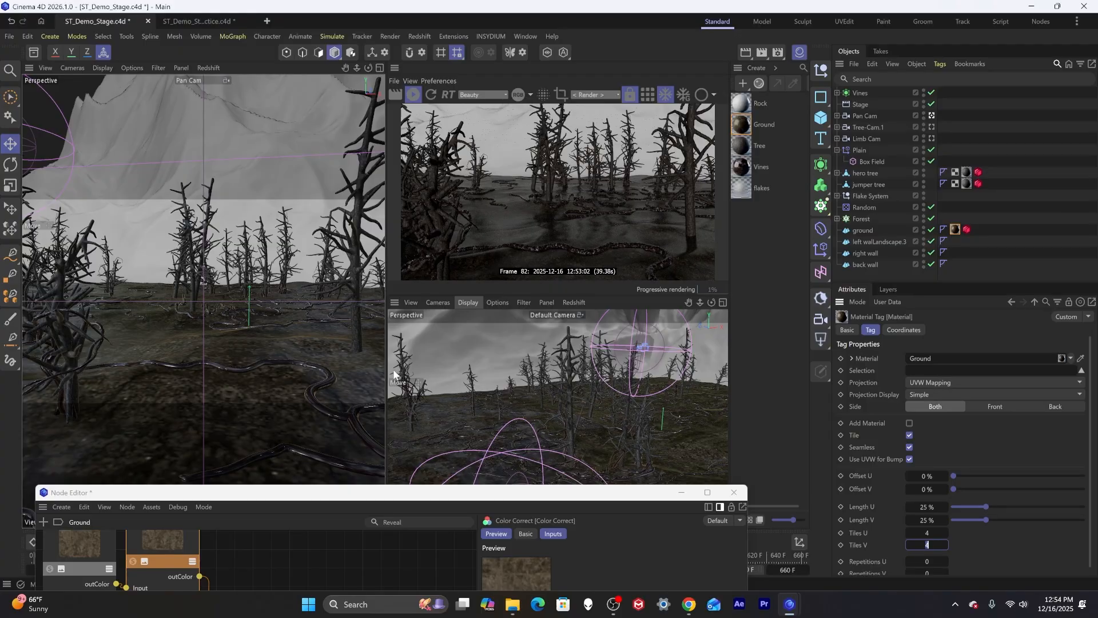
Toggle the Ground tag's Seamless option off and on again.
{"action": "left_click", "coordinate": [909, 447]}
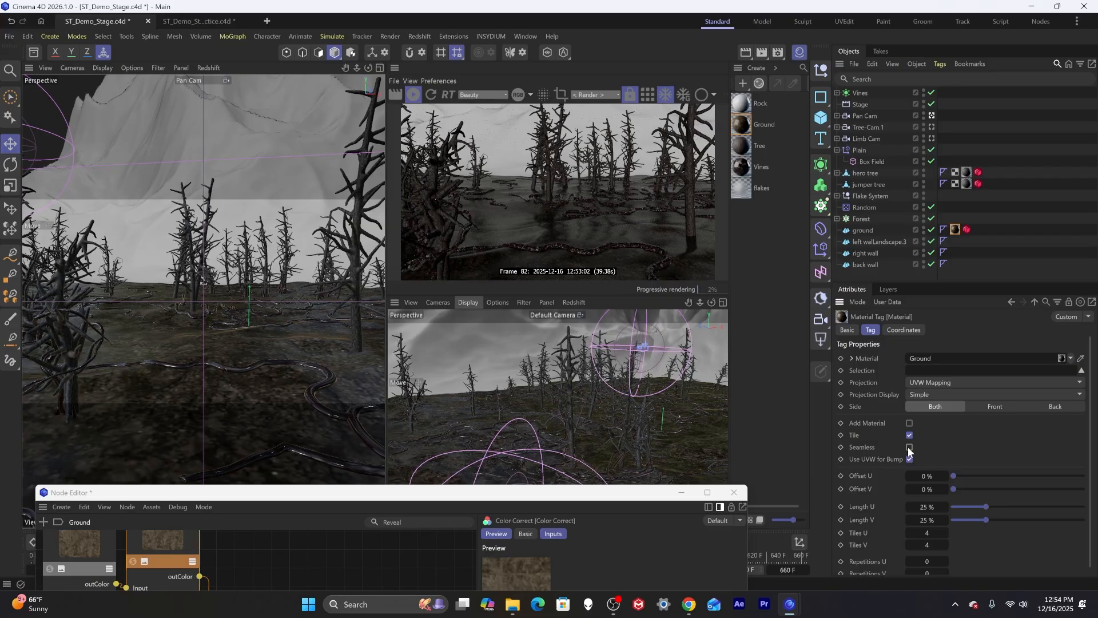
{"action": "left_click", "coordinate": [909, 447]}
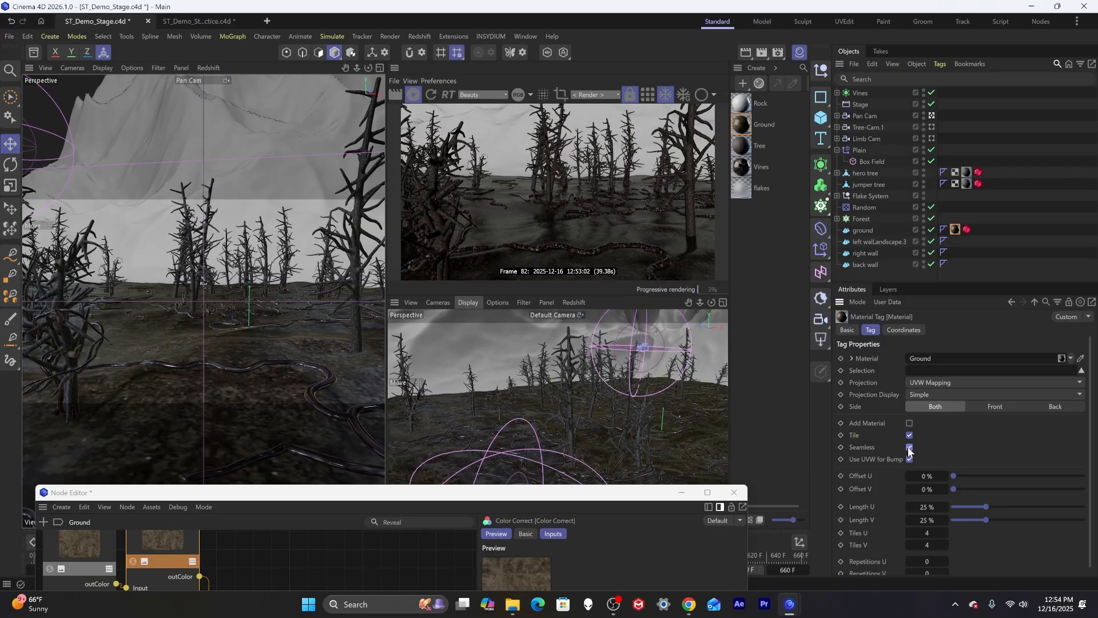
{"action": "left_click", "coordinate": [909, 448]}
{"action": "left_click", "coordinate": [908, 448]}
Add a Displacement node between the disp texture and the Output's Displacement input.
{"action": "left_click_drag", "start_coordinate": [326, 492], "coordinate": [354, 174]}
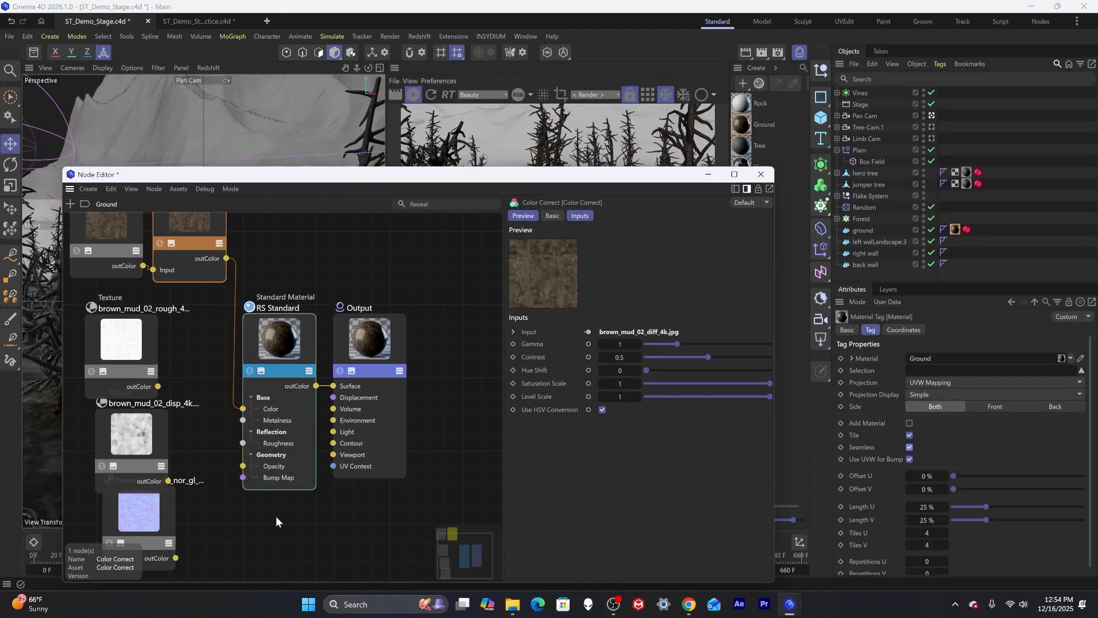
{"action": "left_click_drag", "start_coordinate": [143, 519], "coordinate": [135, 549]}
{"action": "double_click", "coordinate": [259, 516]}
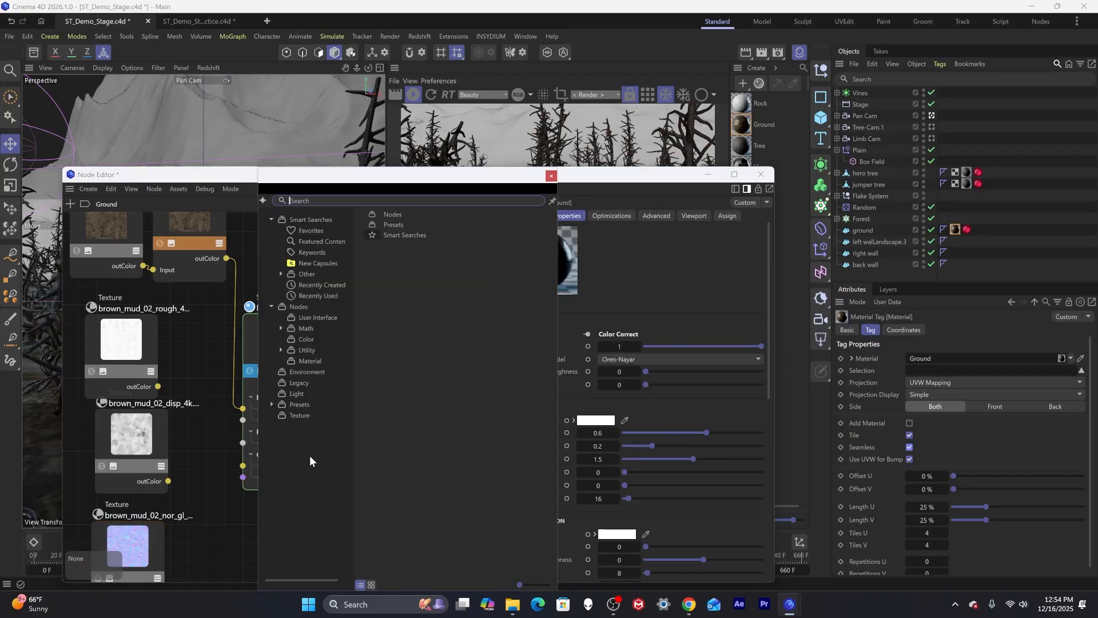
{"action": "type", "text": "cisp"}
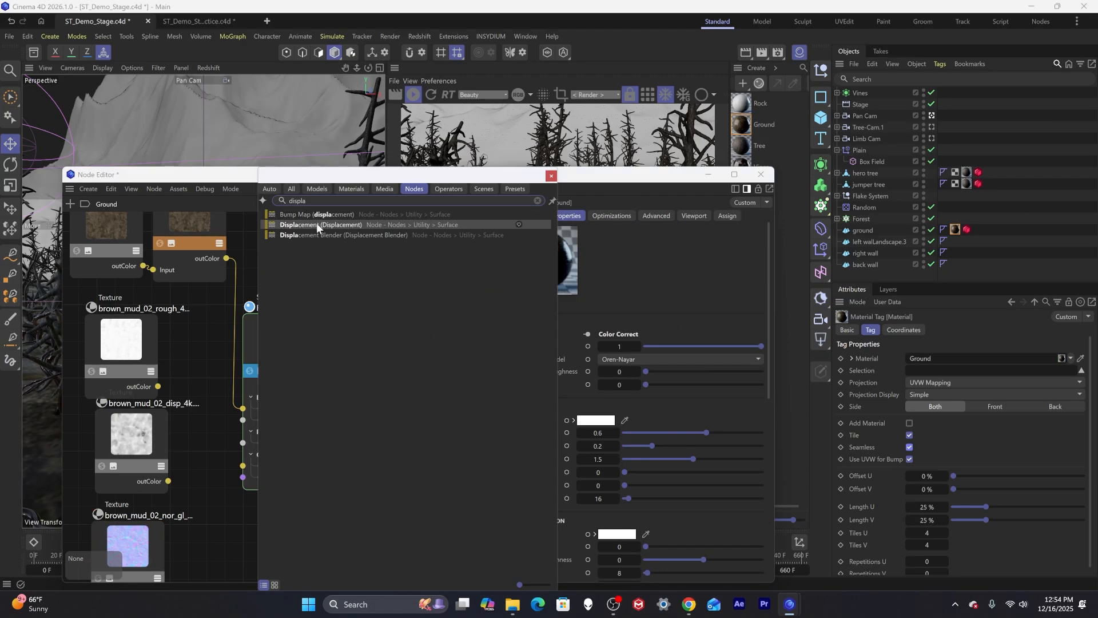
{"action": "left_click", "coordinate": [317, 223]}
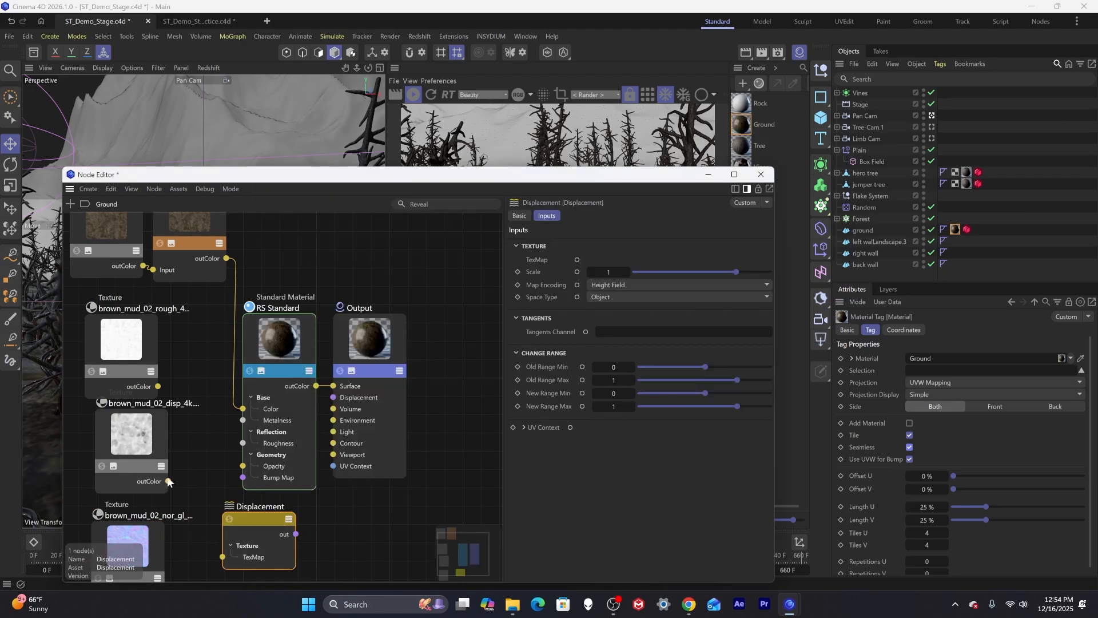
{"action": "left_click_drag", "start_coordinate": [167, 479], "coordinate": [229, 556]}
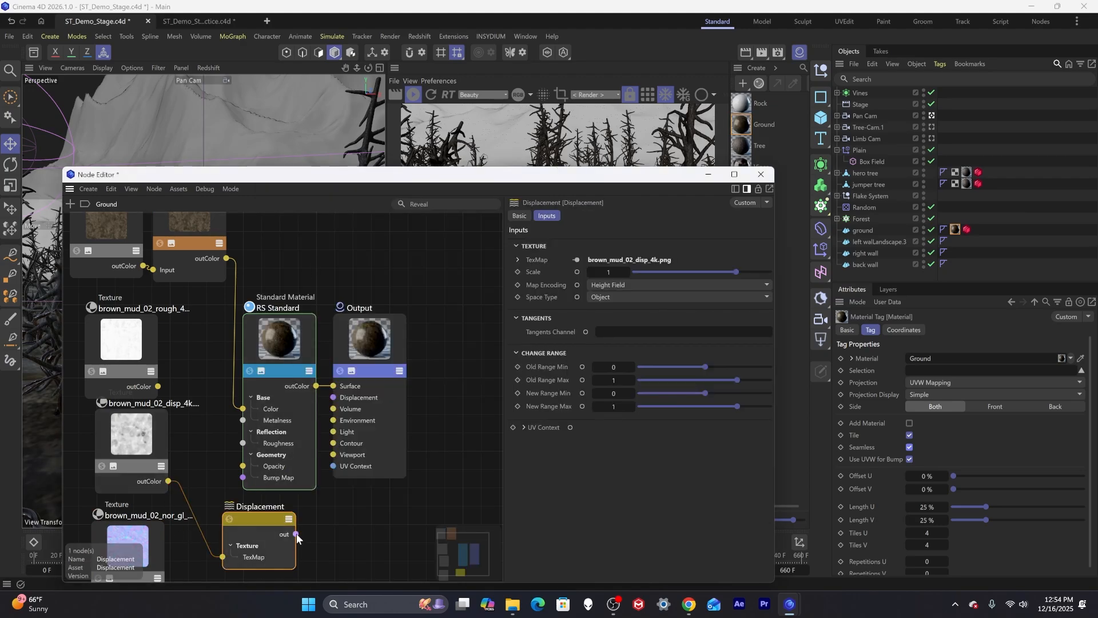
{"action": "left_click_drag", "start_coordinate": [296, 533], "coordinate": [349, 397]}
{"action": "left_click_drag", "start_coordinate": [405, 181], "coordinate": [411, 306]}
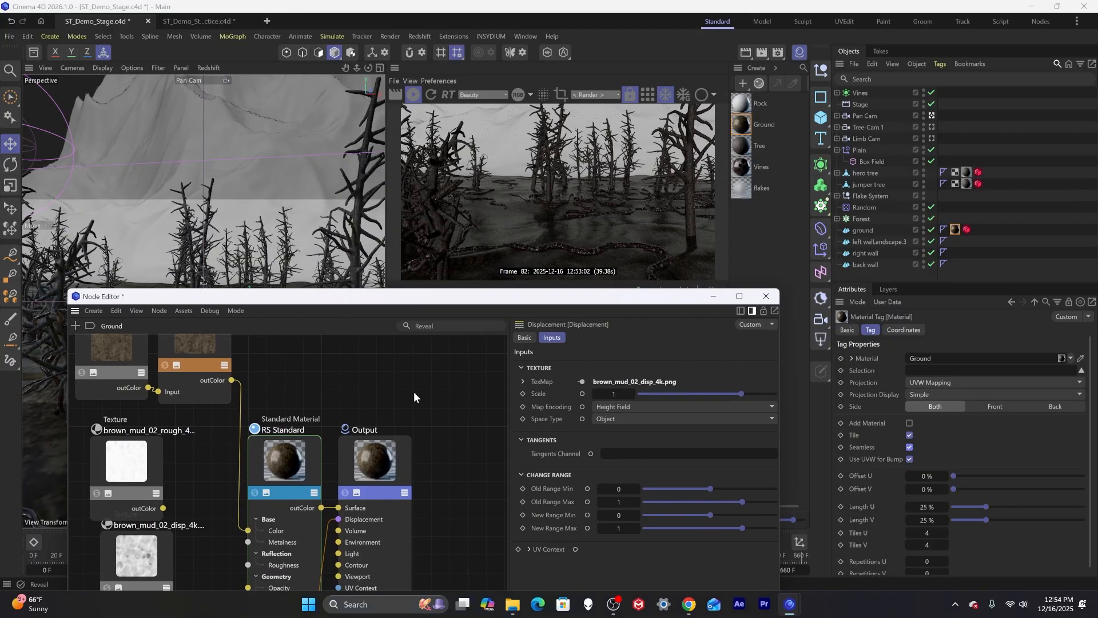
{"action": "left_click", "coordinate": [289, 471]}
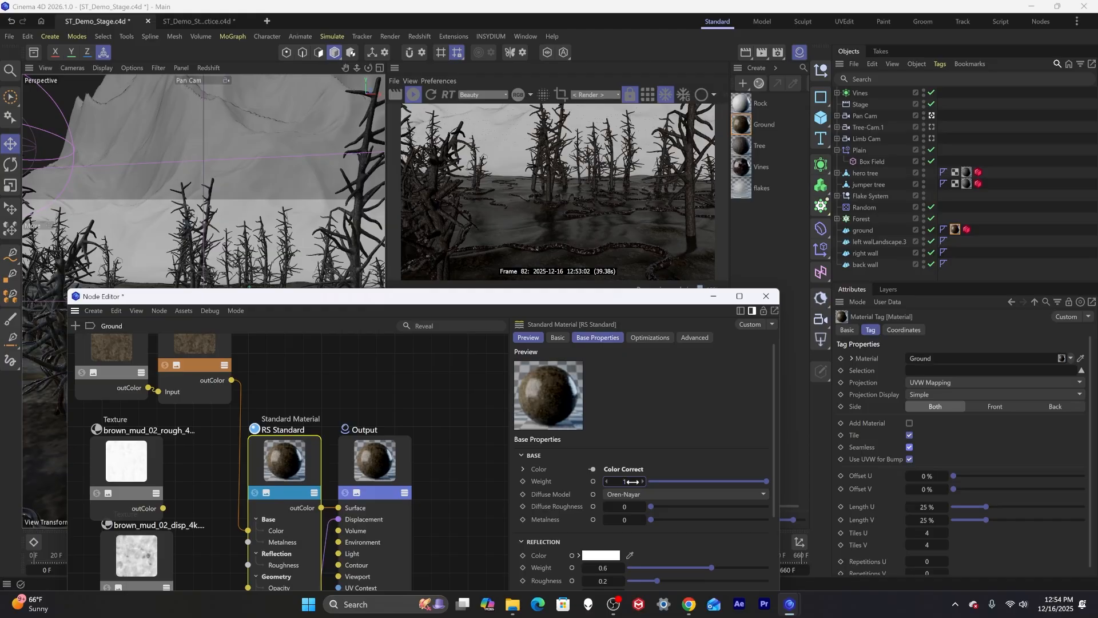
Connect the ground's disp texture to the Standard Material's Roughness input in place of the rough texture.
{"action": "left_click_drag", "start_coordinate": [163, 508], "coordinate": [270, 524]}
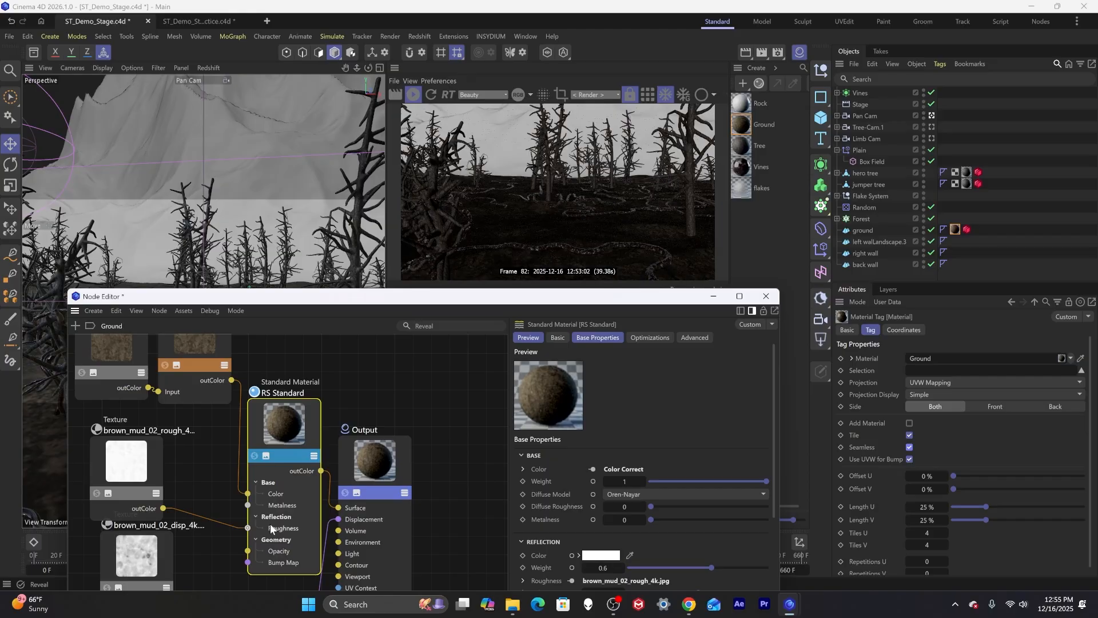
{"action": "left_click_drag", "start_coordinate": [588, 300], "coordinate": [592, 259]}
{"action": "left_click_drag", "start_coordinate": [176, 561], "coordinate": [250, 486]}
{"action": "left_click_drag", "start_coordinate": [524, 265], "coordinate": [526, 305]}
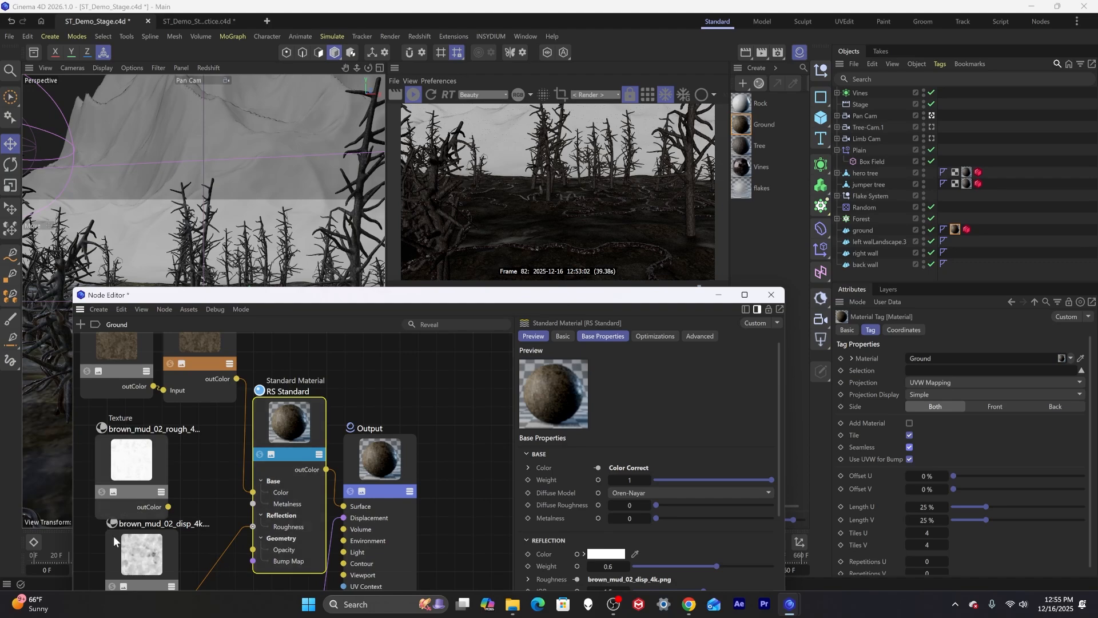
{"action": "left_click_drag", "start_coordinate": [140, 543], "coordinate": [132, 550]}
Delete the unused rough texture node, reposition the disp texture node, and close the Node Editor.
{"action": "left_click", "coordinate": [138, 506]}
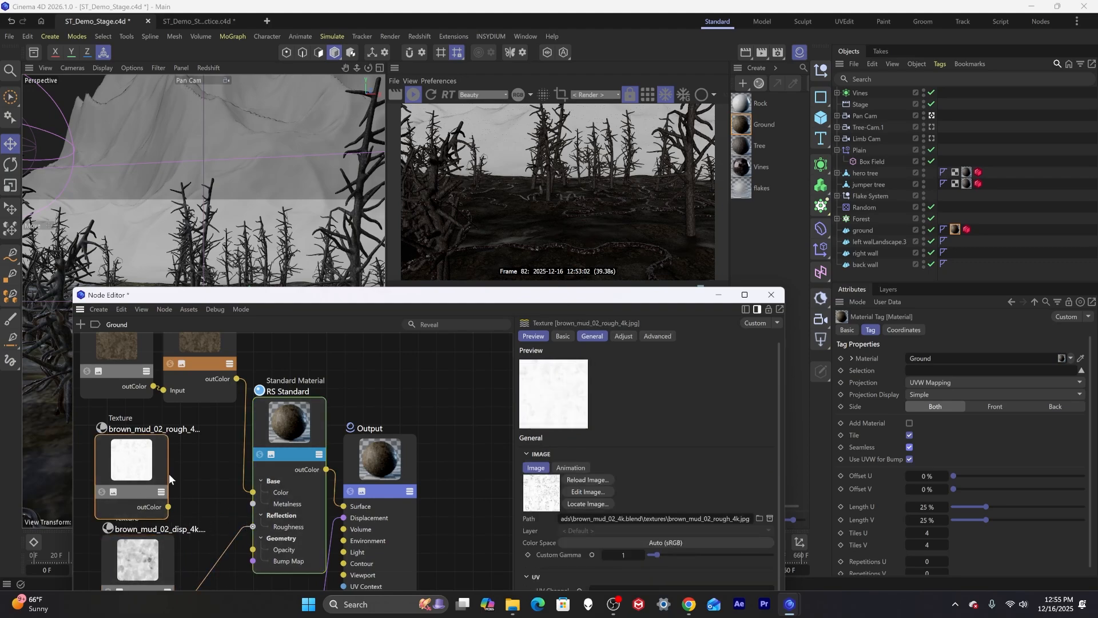
{"action": "key", "text": "Delete"}
{"action": "left_click_drag", "start_coordinate": [142, 517], "coordinate": [148, 437]}
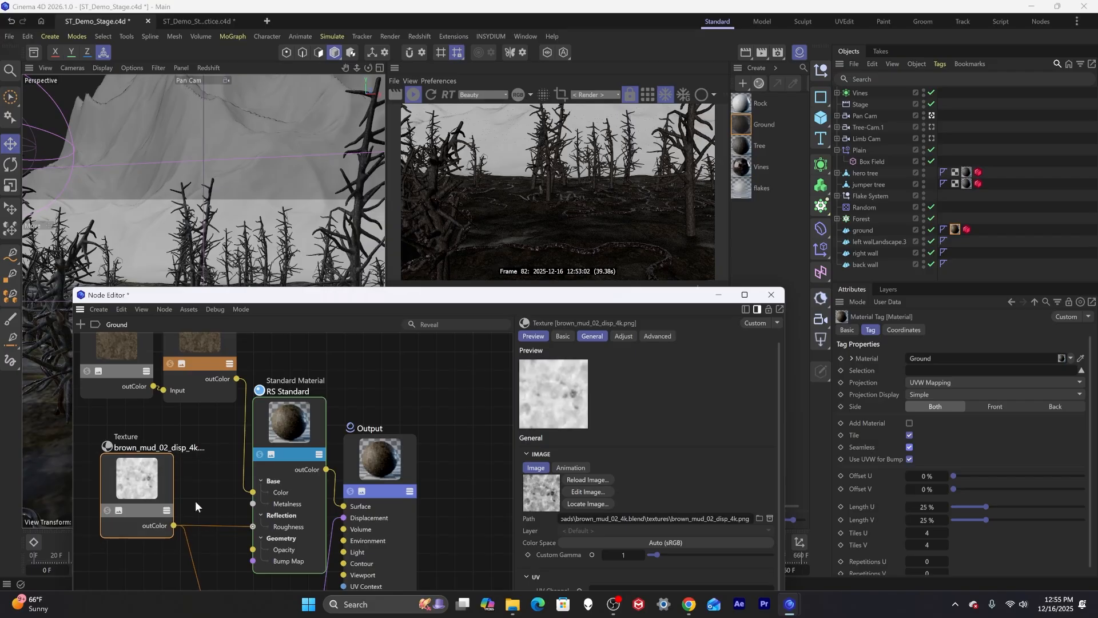
{"action": "left_click_drag", "start_coordinate": [313, 300], "coordinate": [292, 319]}
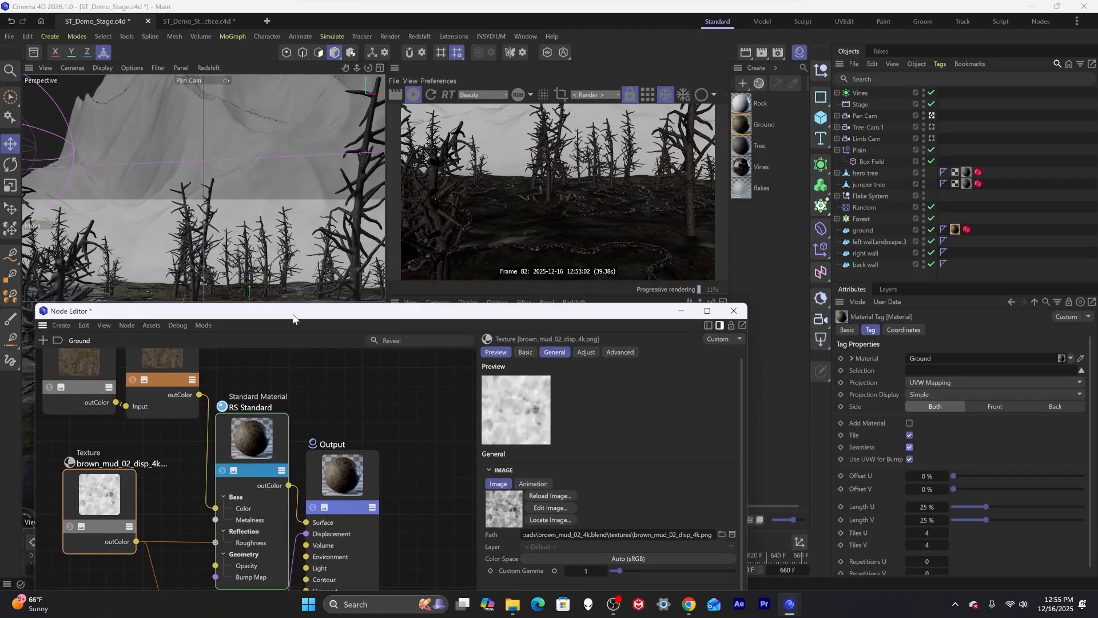
{"action": "left_click", "coordinate": [733, 312]}
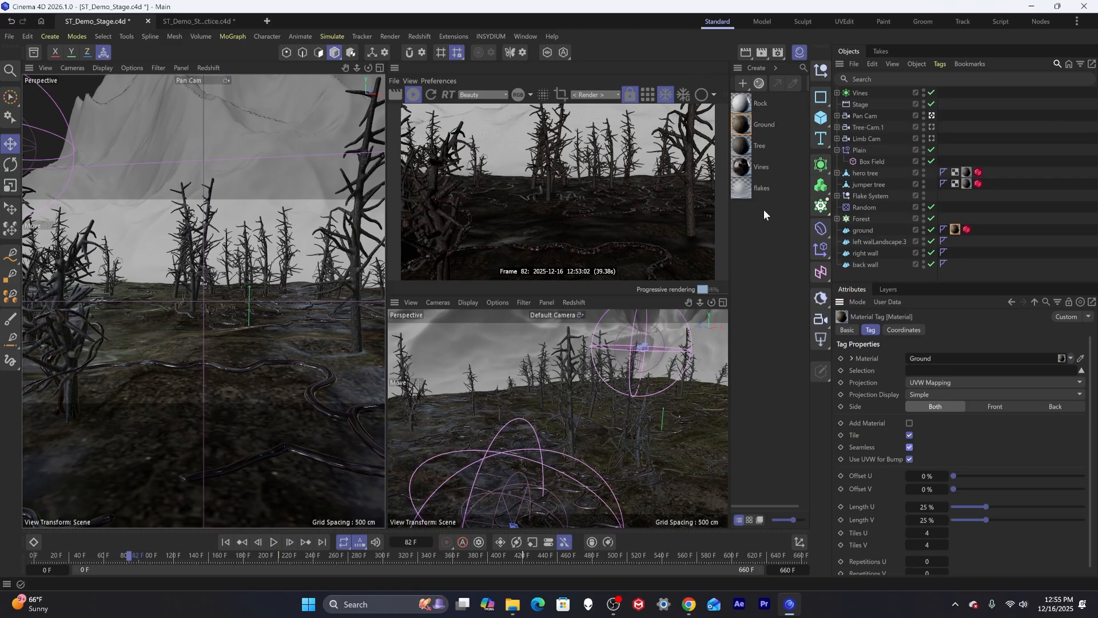
Open the Rock material's node graph and import the four rock_face_4k texture files without copying them to the project.
{"action": "double_click", "coordinate": [742, 104]}
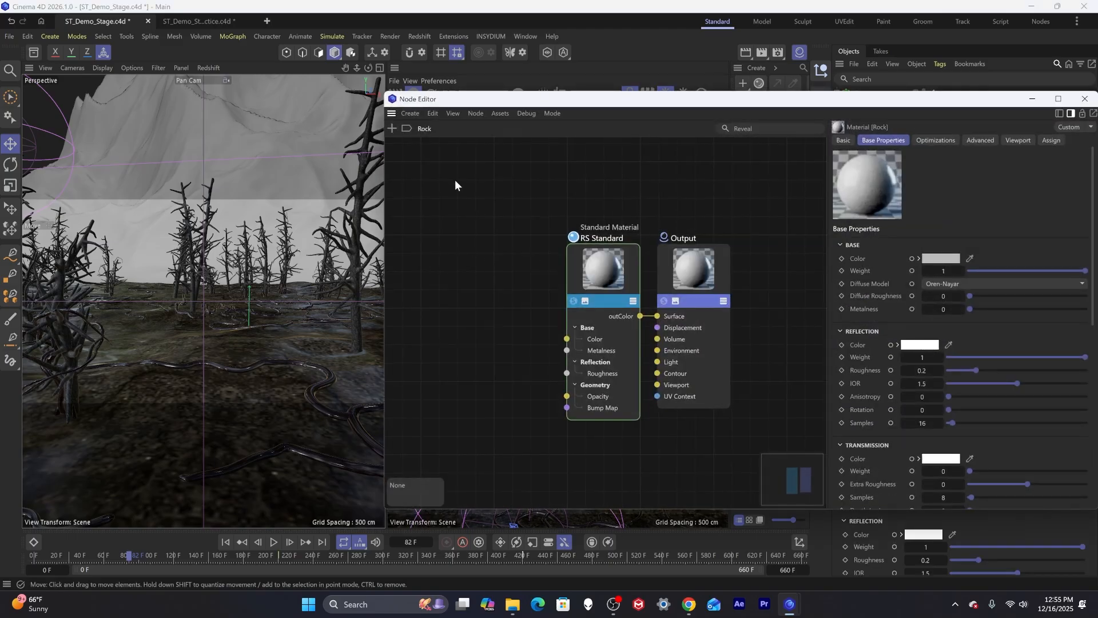
{"action": "left_click", "coordinate": [512, 604]}
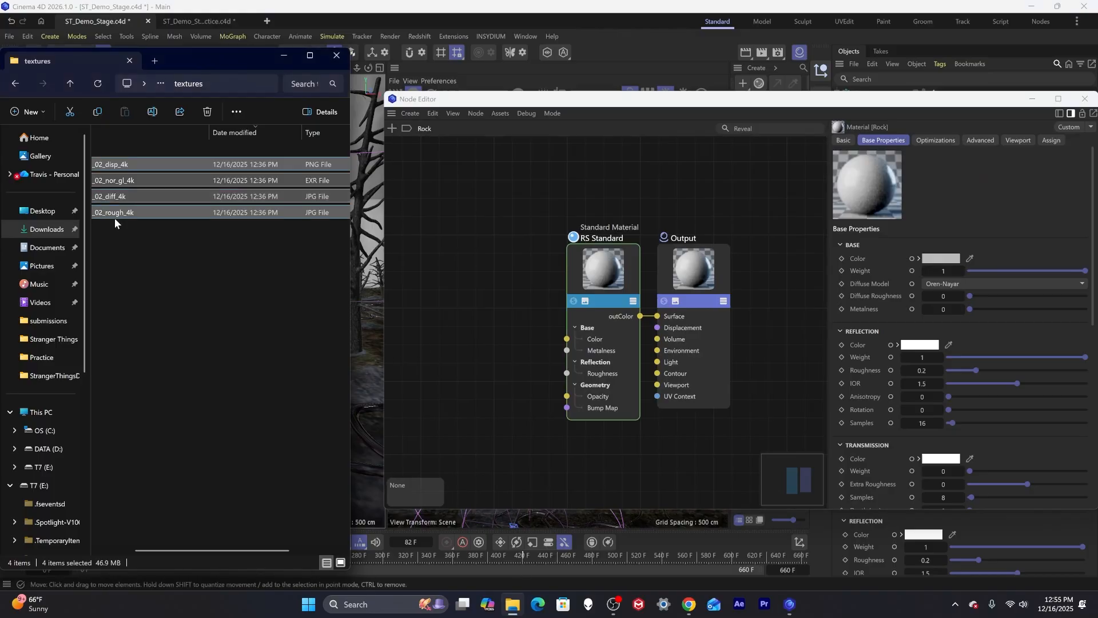
{"action": "left_click", "coordinate": [71, 84]}
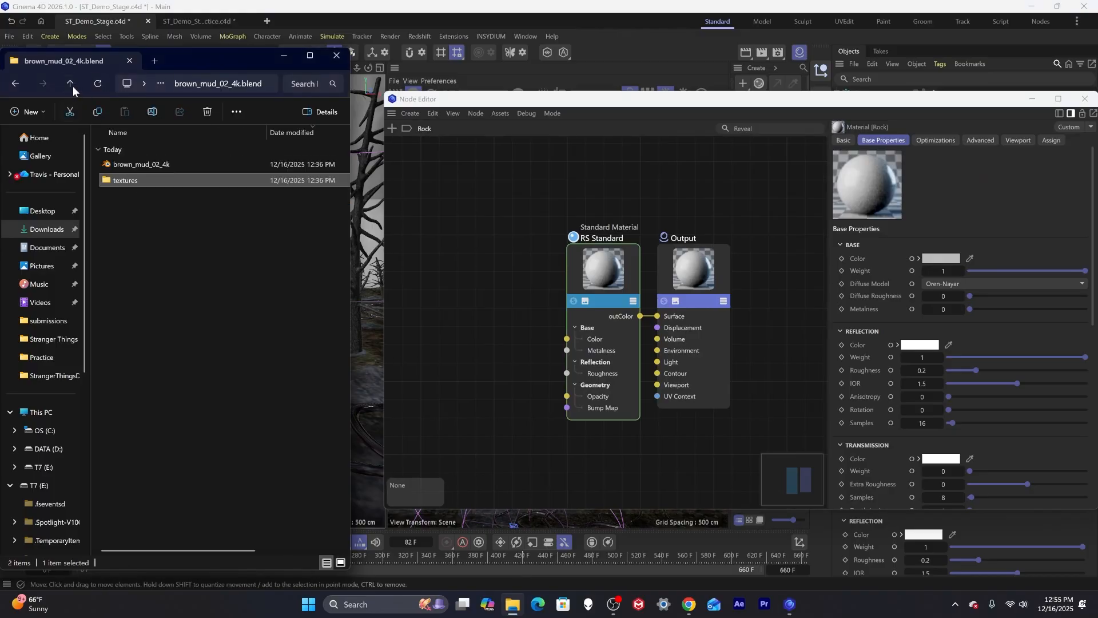
{"action": "left_click", "coordinate": [71, 84]}
{"action": "double_click", "coordinate": [132, 180]}
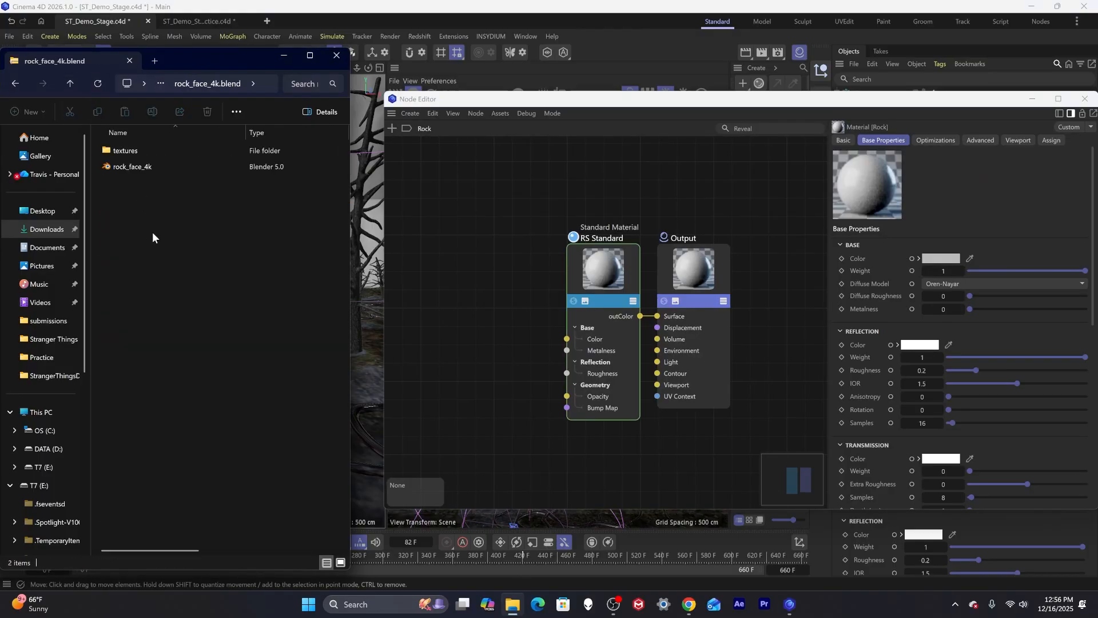
{"action": "left_click", "coordinate": [69, 84]}
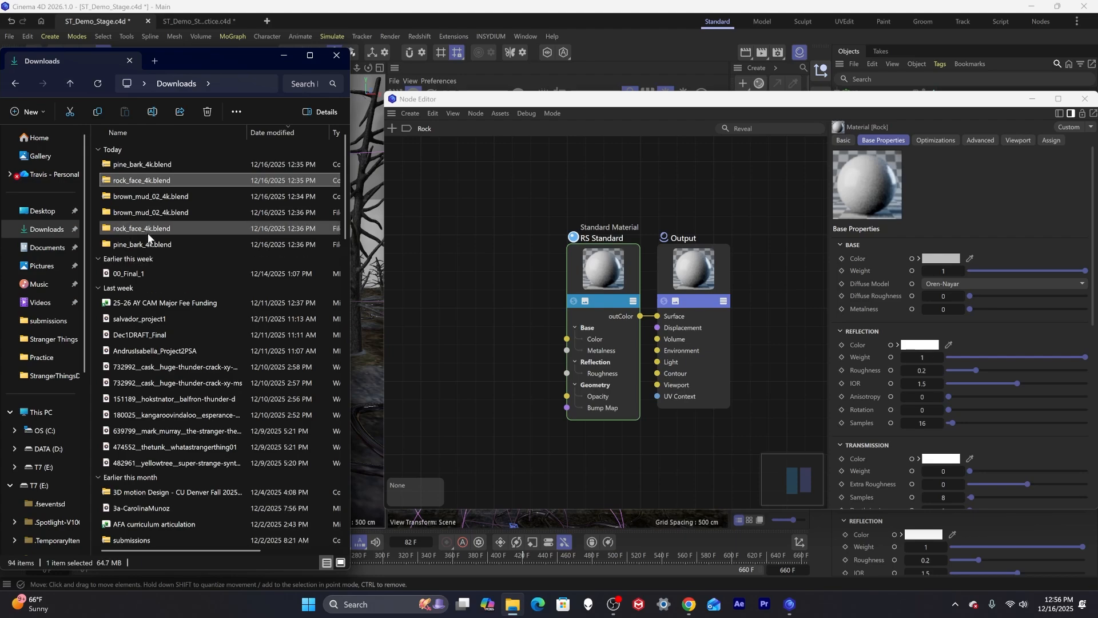
{"action": "double_click", "coordinate": [147, 232]}
{"action": "double_click", "coordinate": [130, 177]}
{"action": "left_click_drag", "start_coordinate": [156, 279], "coordinate": [131, 164]}
{"action": "left_click_drag", "start_coordinate": [133, 166], "coordinate": [452, 303]}
{"action": "left_click", "coordinate": [646, 350]}
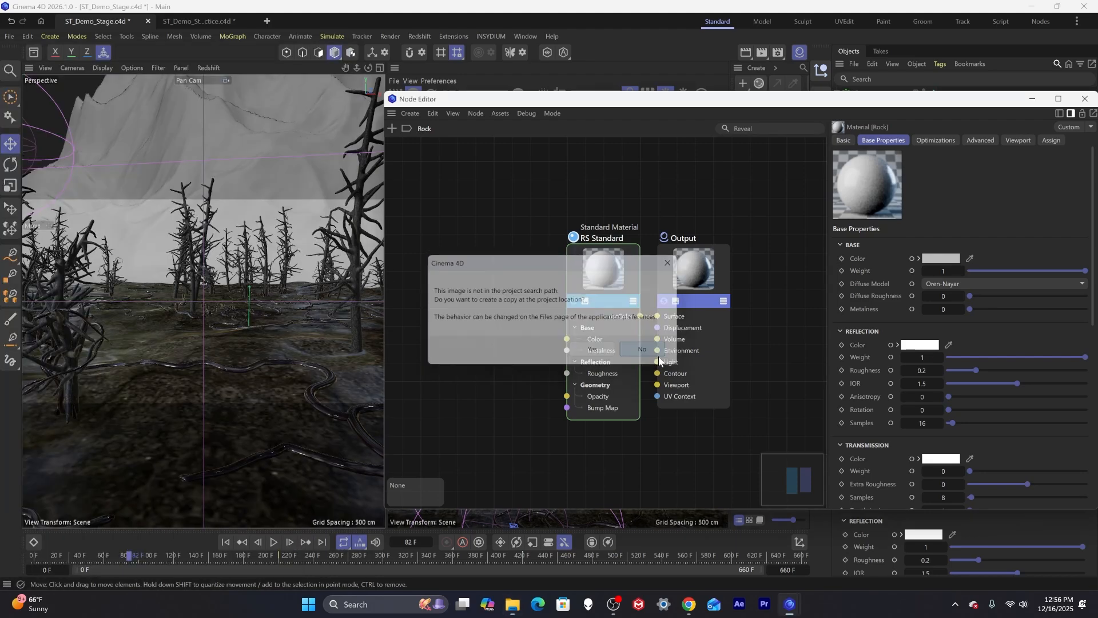
{"action": "left_click", "coordinate": [657, 354]}
{"action": "left_click", "coordinate": [658, 353]}
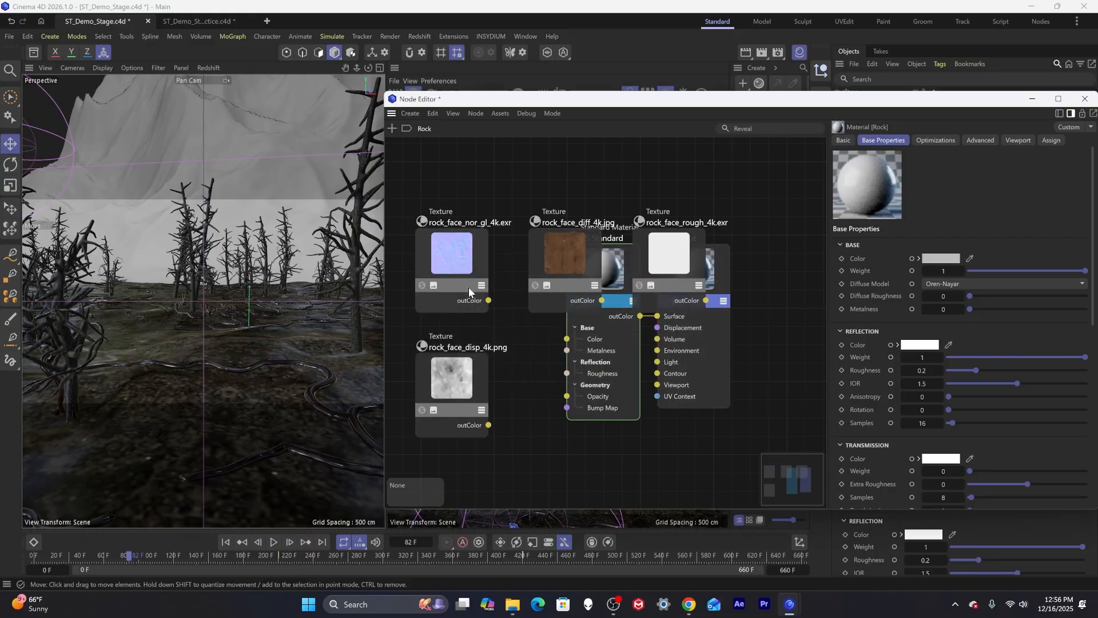
Add a Color Correct node and route the rock_face_diff_4k texture through it into the Base Color input.
{"action": "left_click_drag", "start_coordinate": [457, 266], "coordinate": [478, 478]}
{"action": "left_click", "coordinate": [443, 369]}
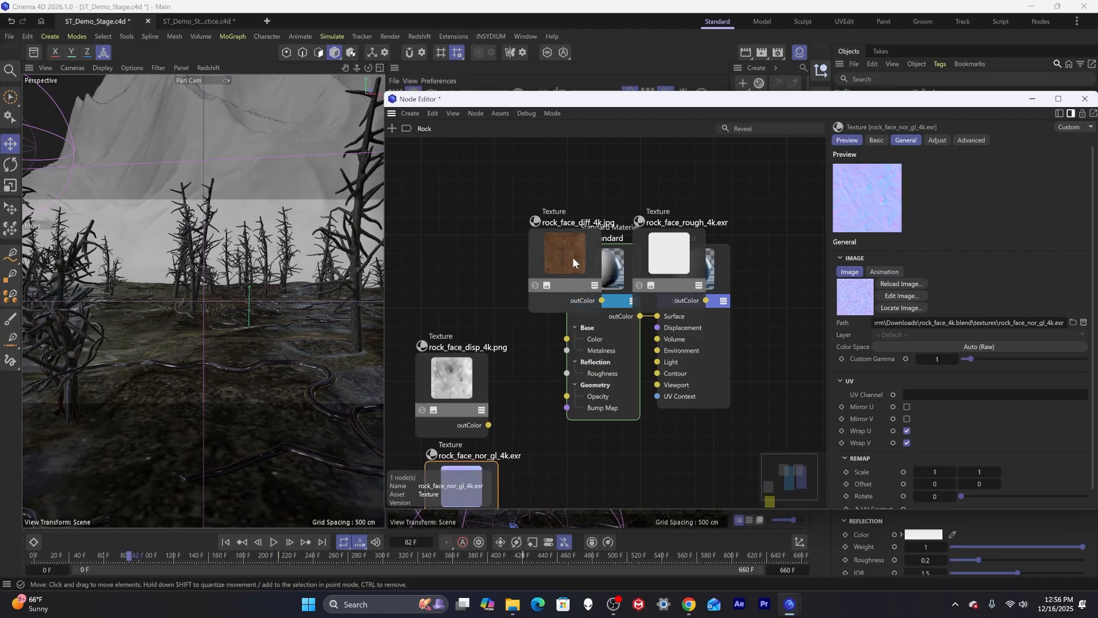
{"action": "left_click_drag", "start_coordinate": [572, 257], "coordinate": [454, 196]}
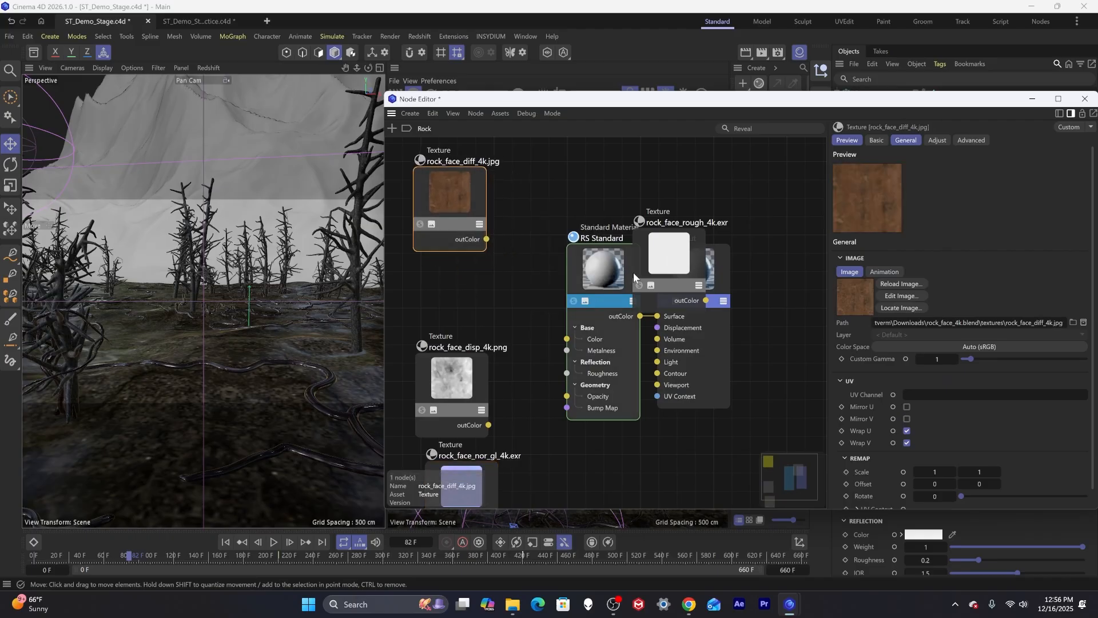
{"action": "double_click", "coordinate": [567, 193]}
{"action": "type", "text": "color"}
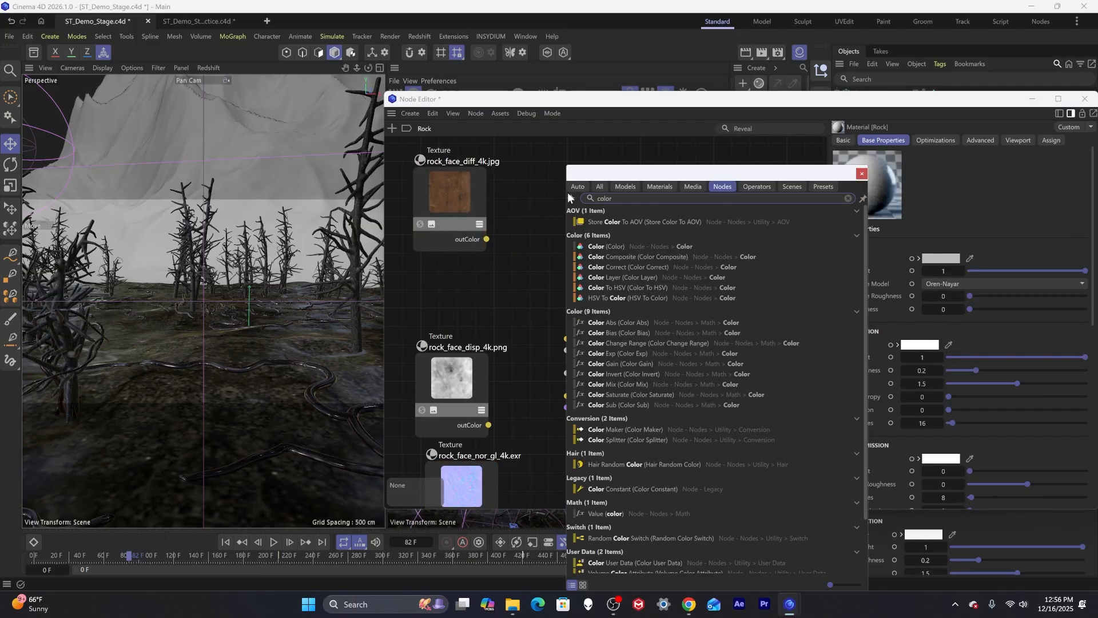
{"action": "left_click", "coordinate": [638, 266]}
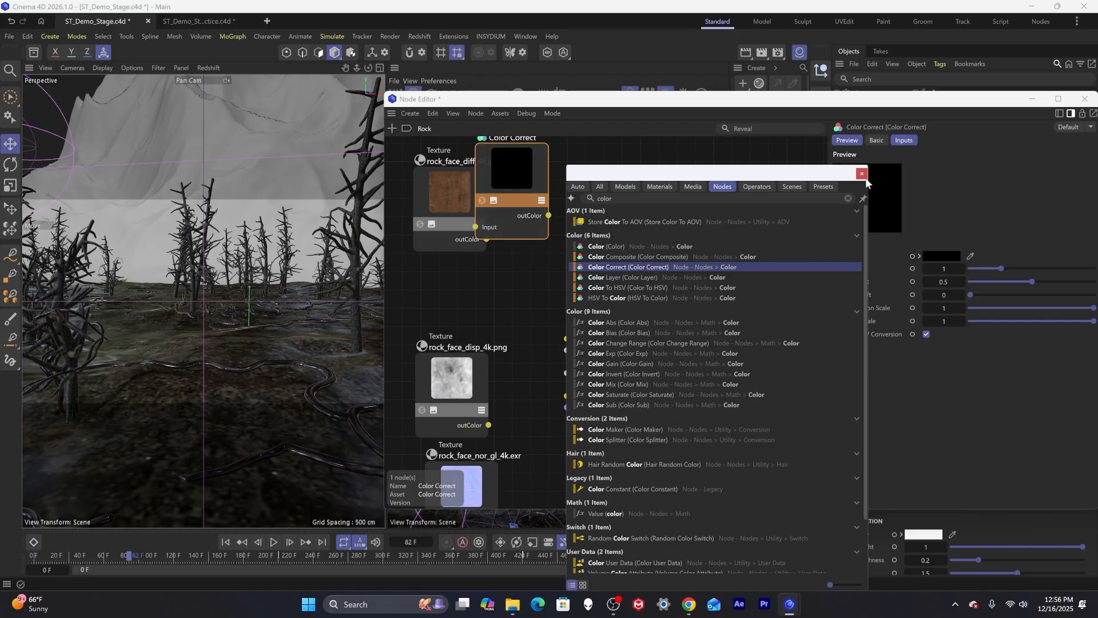
{"action": "left_click_drag", "start_coordinate": [459, 199], "coordinate": [428, 194]}
{"action": "left_click_drag", "start_coordinate": [455, 235], "coordinate": [475, 226]}
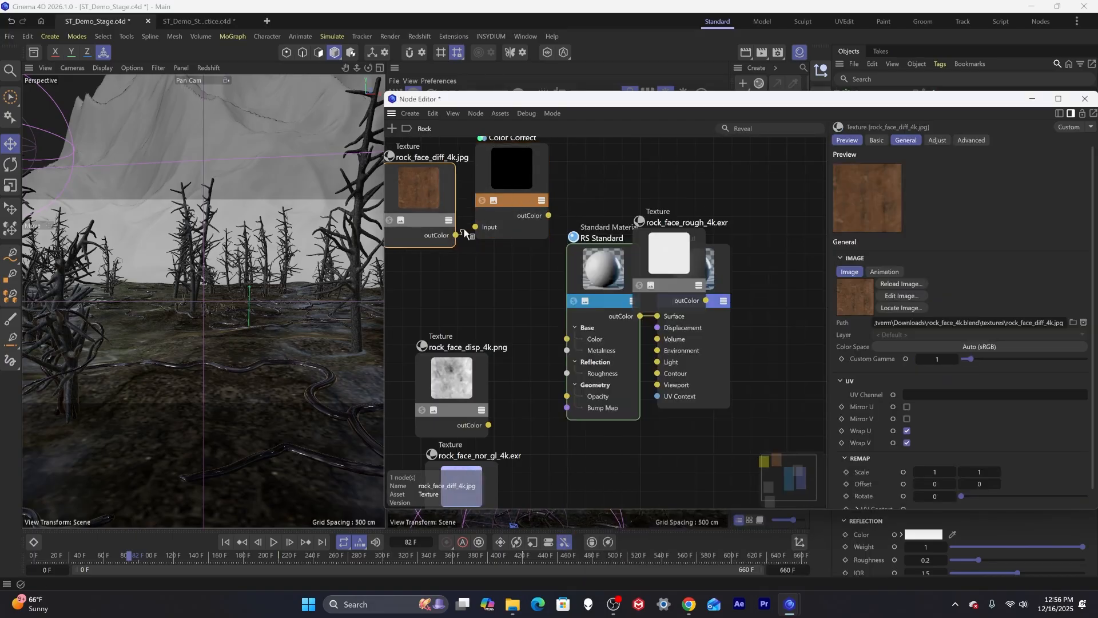
{"action": "left_click_drag", "start_coordinate": [549, 215], "coordinate": [566, 339]}
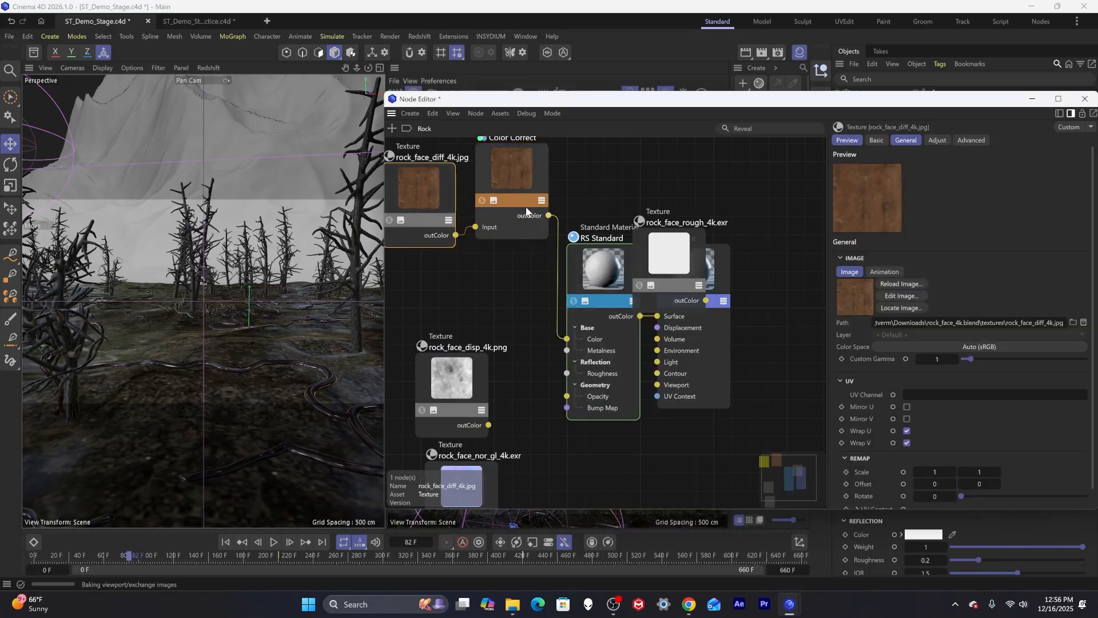
{"action": "left_click_drag", "start_coordinate": [524, 185], "coordinate": [524, 208]}
Connect the rock_face_disp_4k texture to the Standard Material's Roughness input.
{"action": "left_click_drag", "start_coordinate": [452, 367], "coordinate": [434, 317]}
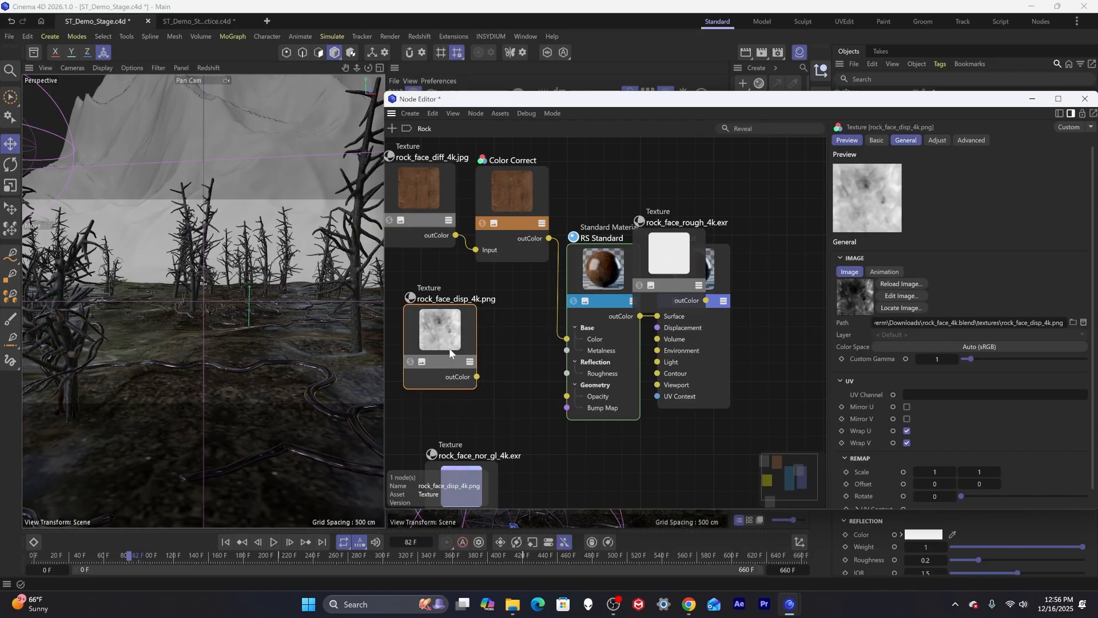
{"action": "left_click_drag", "start_coordinate": [478, 376], "coordinate": [566, 376]}
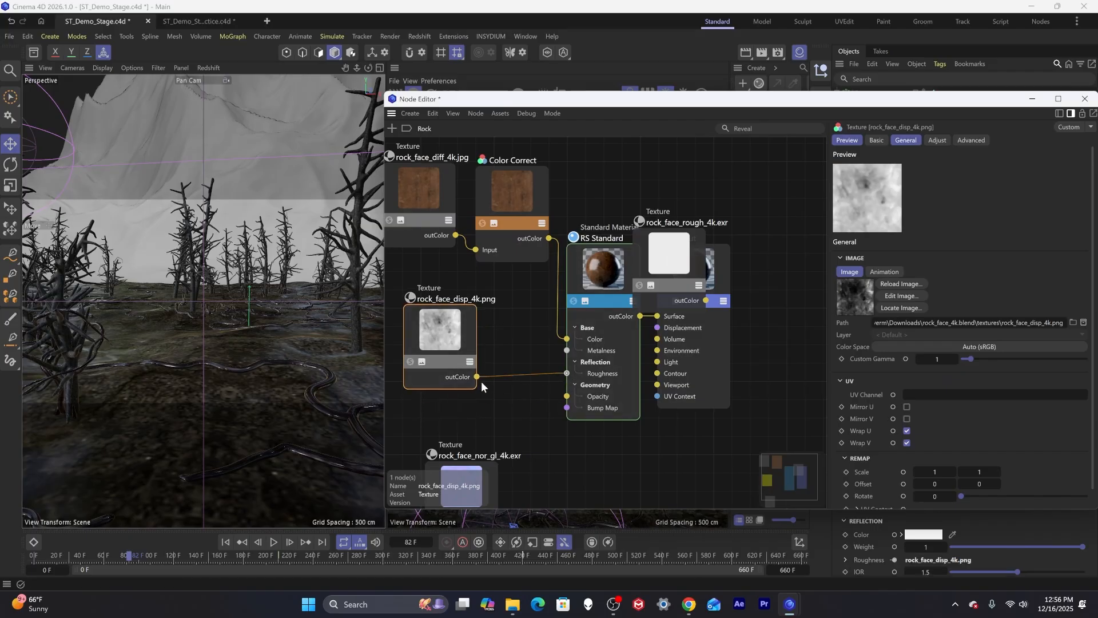
{"action": "mouse_move", "coordinate": [479, 377]}
{"action": "left_mouse_down"}
{"action": "mouse_move", "coordinate": [505, 382]}
{"action": "mouse_move", "coordinate": [476, 377]}
{"action": "left_mouse_up"}
{"action": "left_click", "coordinate": [592, 468]}
{"action": "key", "text": "Tab"}
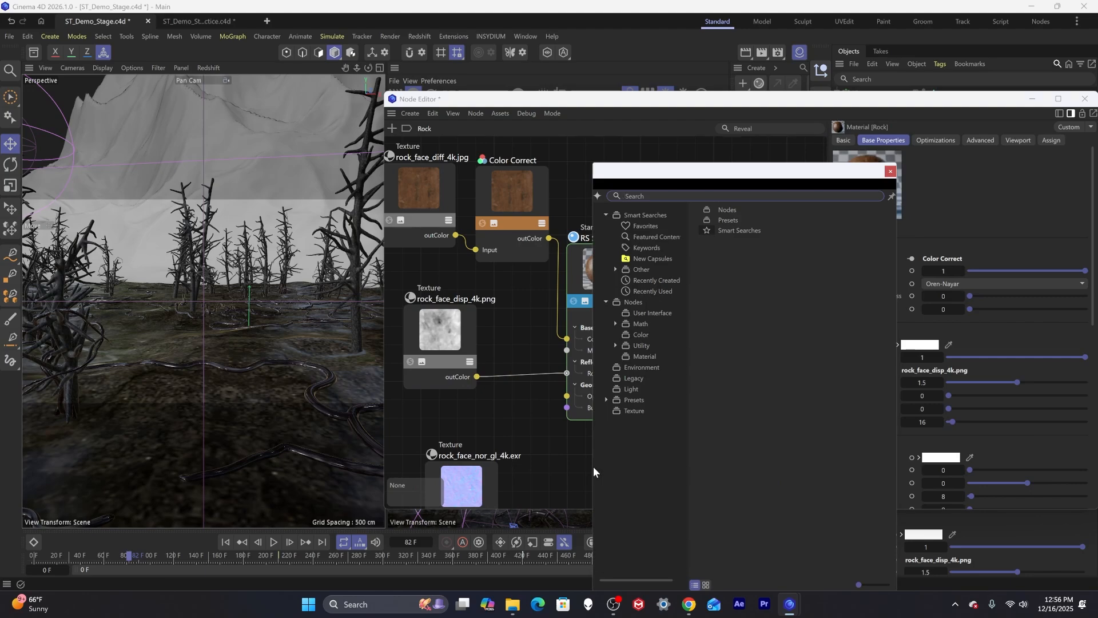
{"action": "type", "text": "disp"}
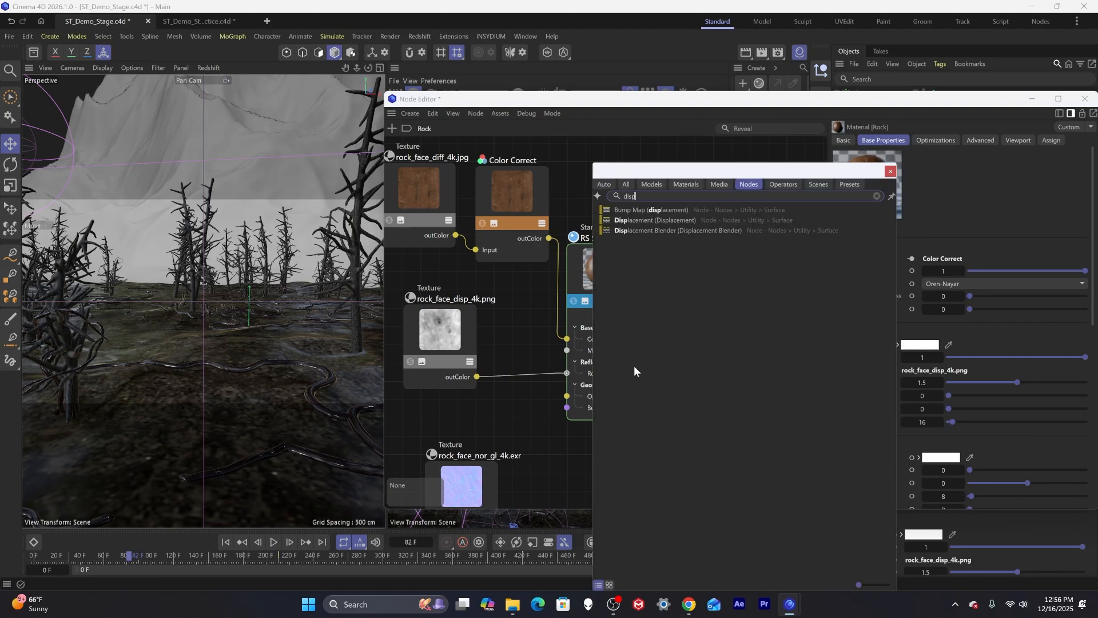
{"action": "left_click", "coordinate": [667, 231]}
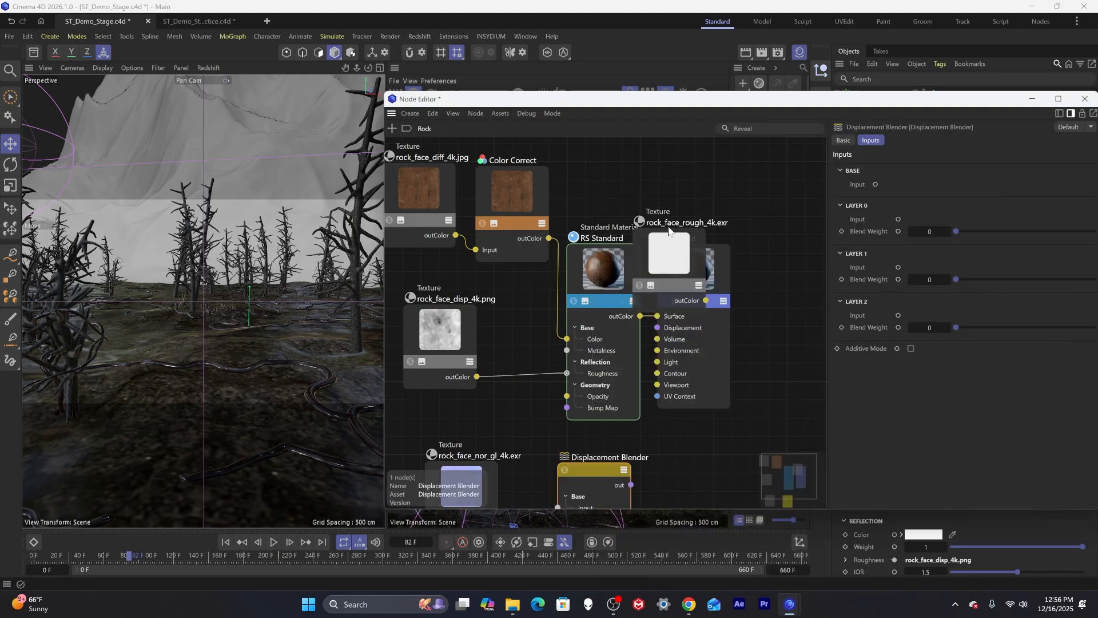
{"action": "key", "text": "Delete"}
Add a Displacement node linking the disp texture's output to the Output node's Displacement input.
{"action": "double_click", "coordinate": [603, 471]}
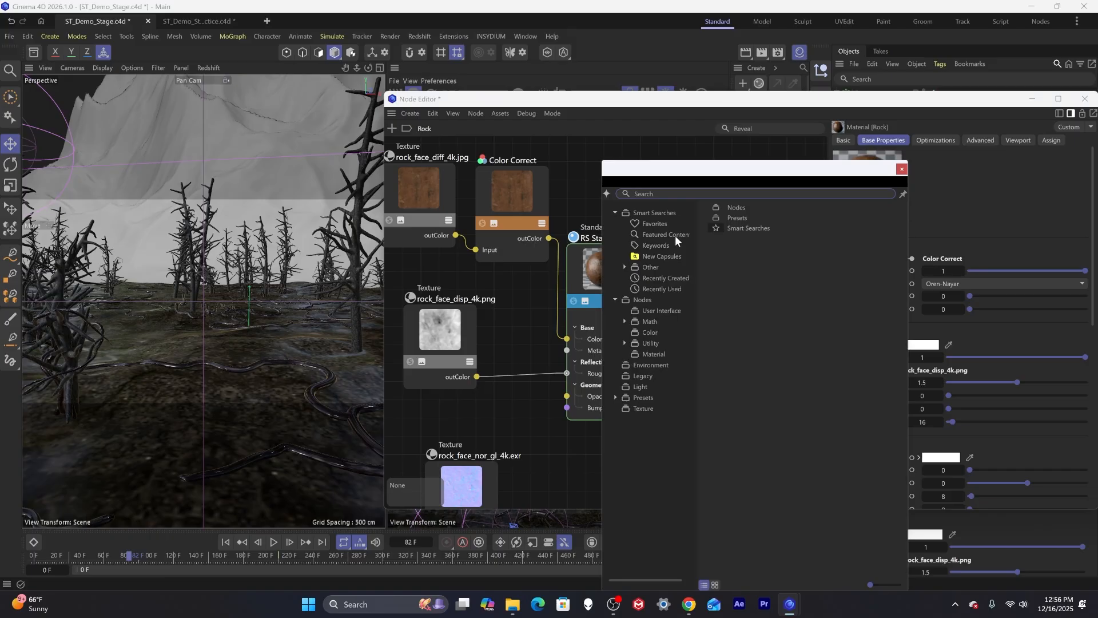
{"action": "type", "text": "disp"}
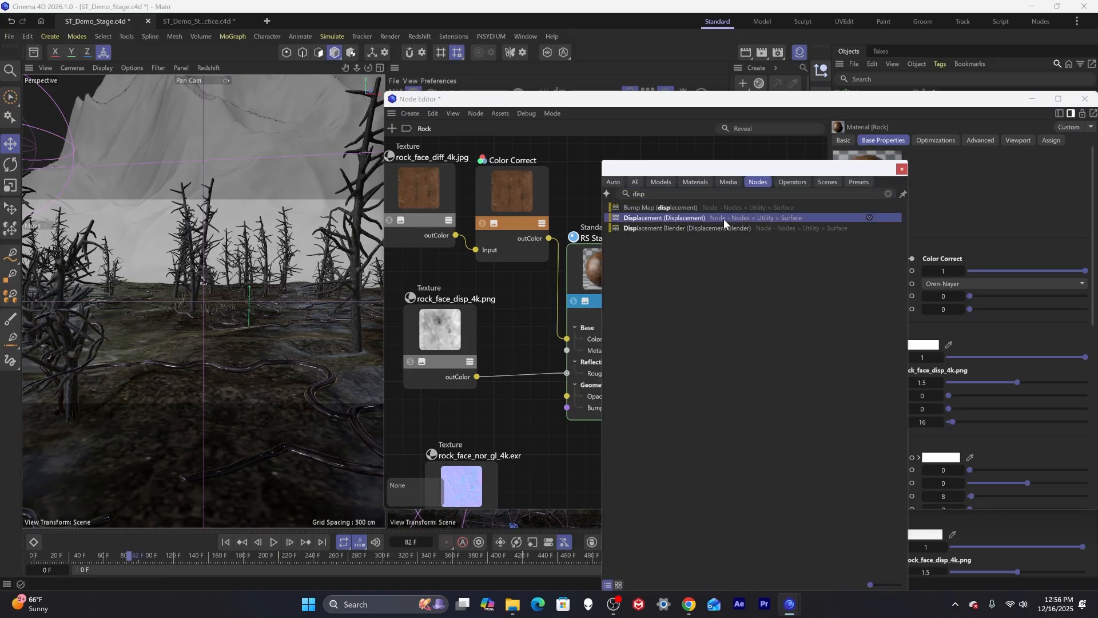
{"action": "left_click", "coordinate": [723, 218]}
{"action": "left_click_drag", "start_coordinate": [595, 473], "coordinate": [593, 440]}
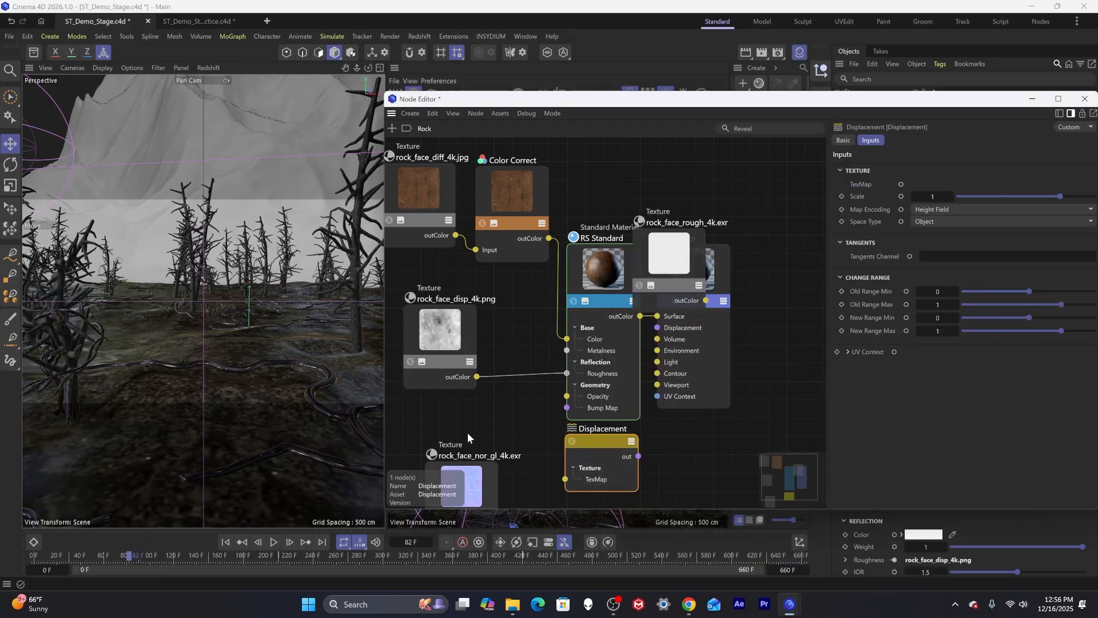
{"action": "left_click_drag", "start_coordinate": [477, 376], "coordinate": [561, 480]}
{"action": "left_click_drag", "start_coordinate": [658, 346], "coordinate": [657, 328]}
Delete the unused rock_face_nor_gl_4k texture node from the Rock material.
{"action": "left_click", "coordinate": [483, 491]}
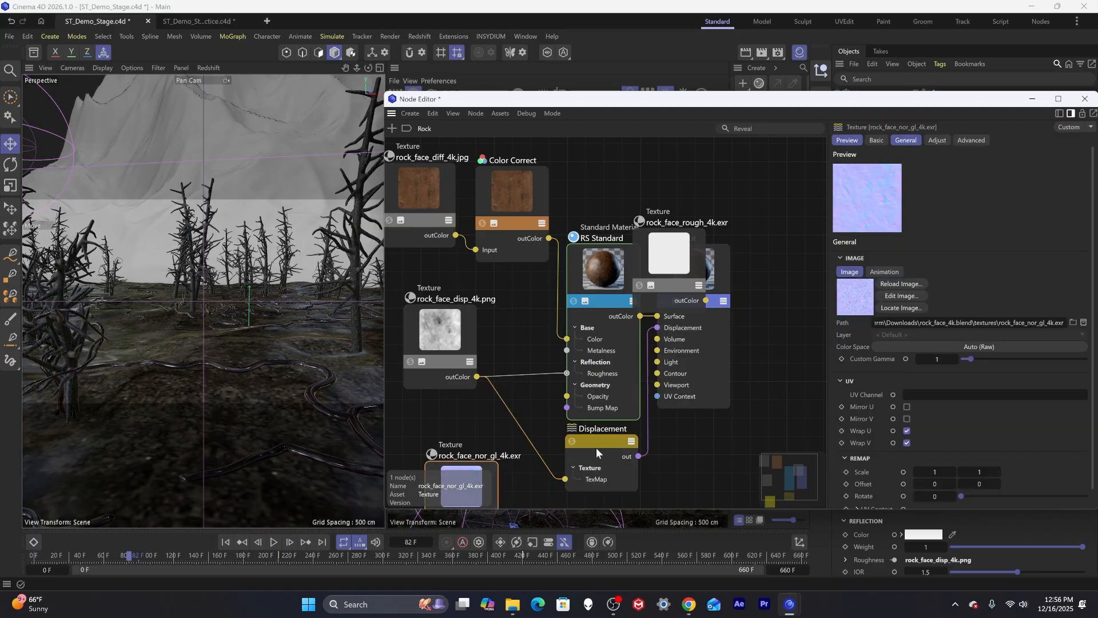
{"action": "key", "text": "Delete"}
{"action": "left_click_drag", "start_coordinate": [429, 354], "coordinate": [424, 379]}
{"action": "left_click", "coordinate": [493, 216]}
{"action": "left_click_drag", "start_coordinate": [605, 101], "coordinate": [433, 371]}
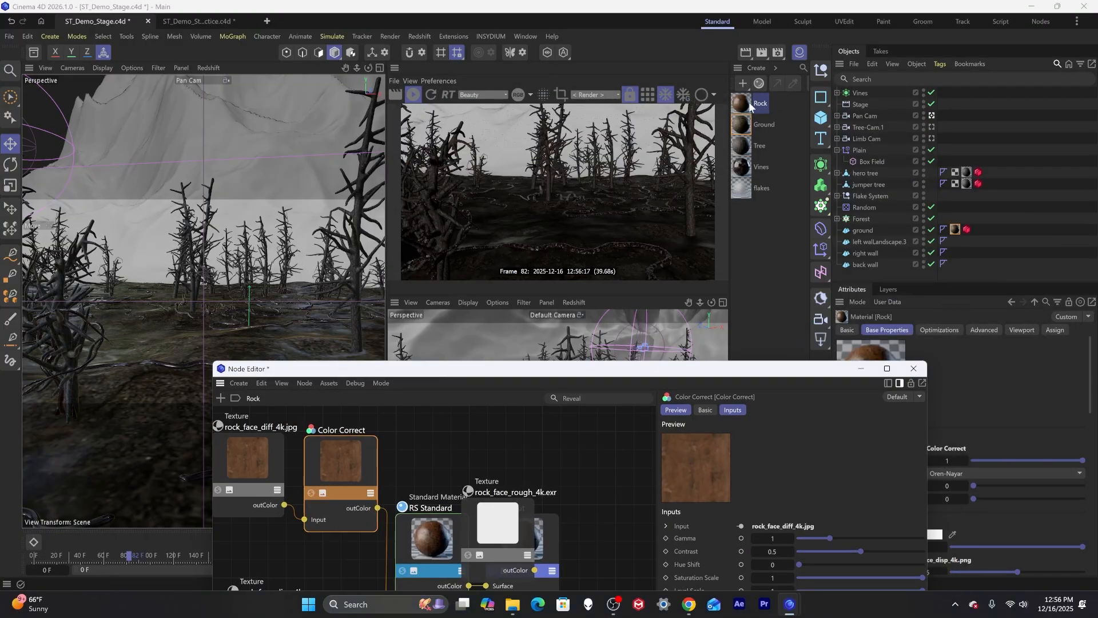
Apply the Rock material to the left wall, right wall and back wall objects.
{"action": "left_click_drag", "start_coordinate": [747, 105], "coordinate": [868, 241]}
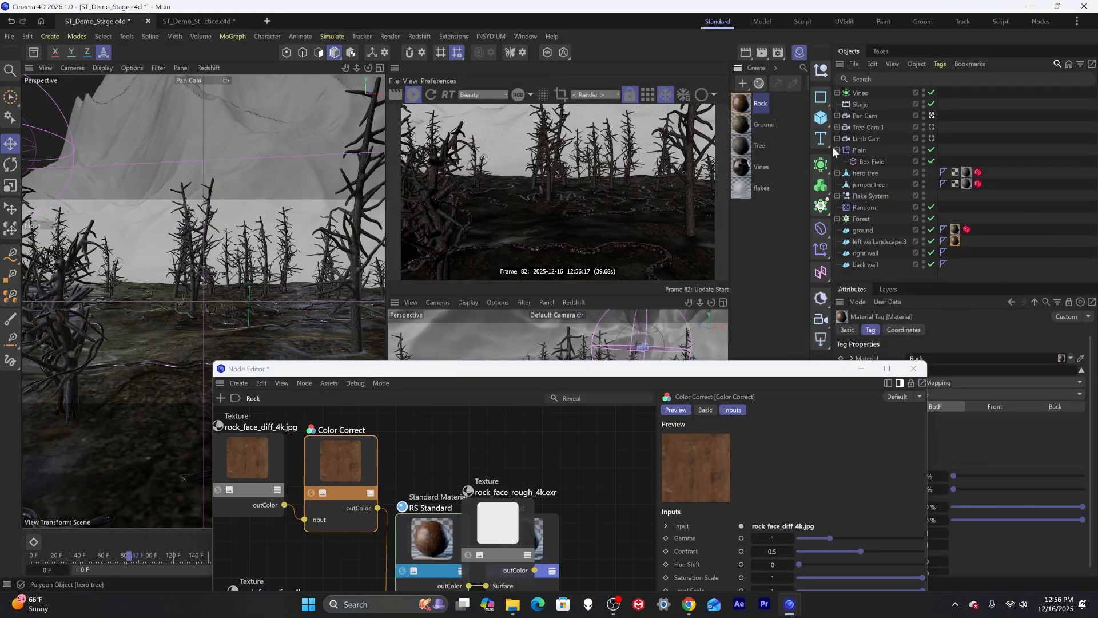
{"action": "mouse_move", "coordinate": [966, 229]}
{"action": "left_mouse_down"}
{"action": "mouse_move", "coordinate": [983, 240]}
{"action": "mouse_move", "coordinate": [973, 245]}
{"action": "mouse_move", "coordinate": [968, 230]}
{"action": "mouse_move", "coordinate": [975, 240]}
{"action": "mouse_move", "coordinate": [963, 246]}
{"action": "mouse_move", "coordinate": [986, 236]}
{"action": "mouse_move", "coordinate": [955, 244]}
{"action": "mouse_move", "coordinate": [957, 261]}
{"action": "left_mouse_up"}
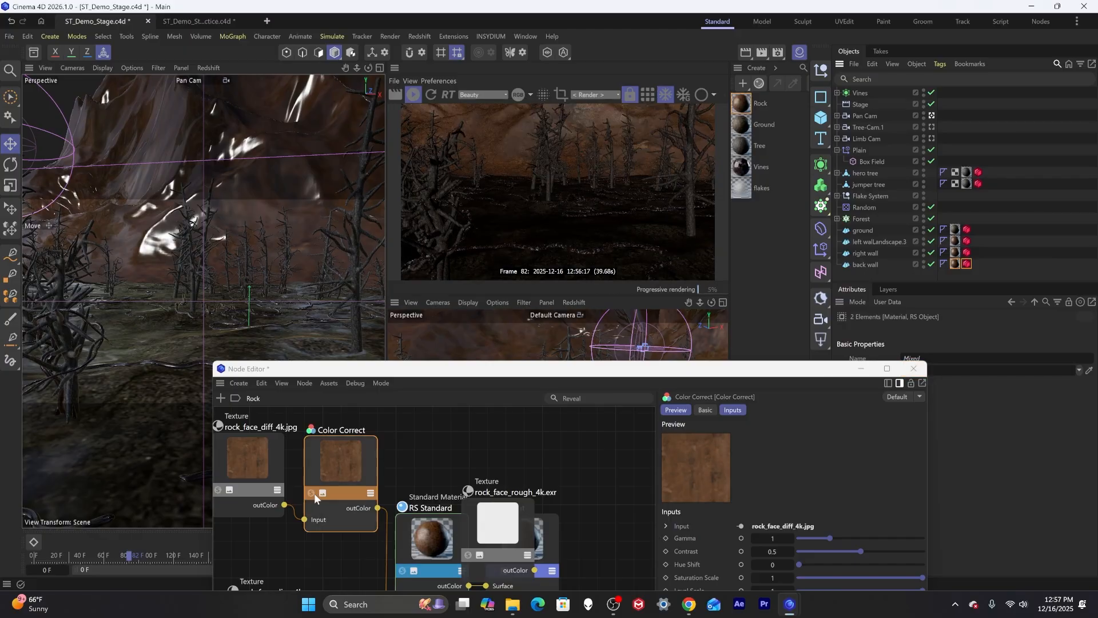
Set the rock Color Correct's Gamma to about 0.856 and Saturation Scale to about 0.507.
{"action": "left_click_drag", "start_coordinate": [527, 374], "coordinate": [411, 372]}
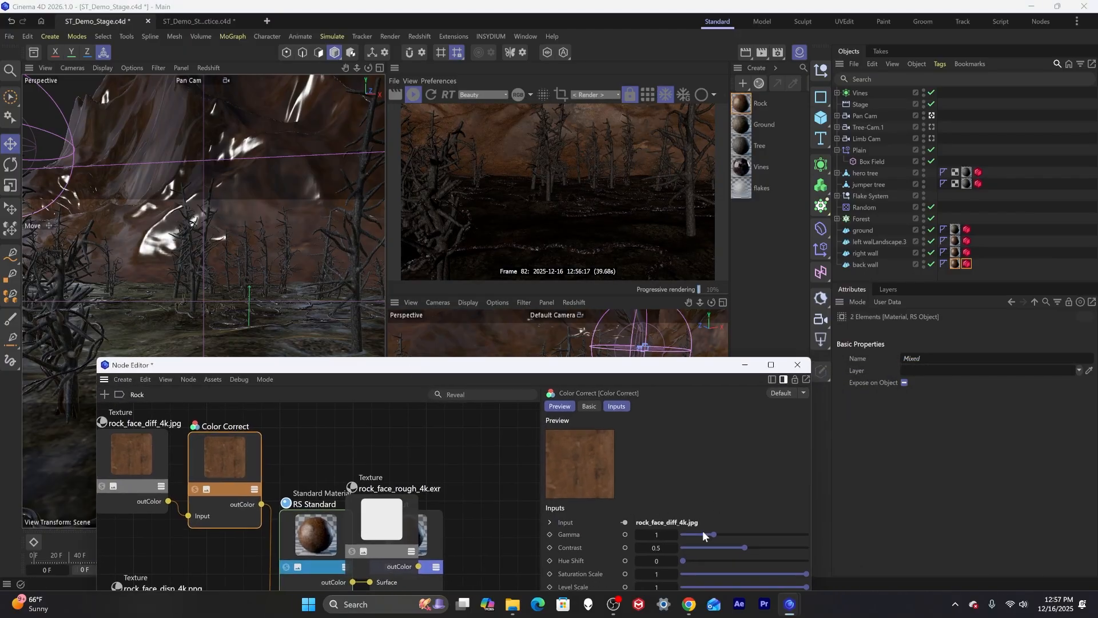
{"action": "left_click_drag", "start_coordinate": [714, 534], "coordinate": [709, 534]}
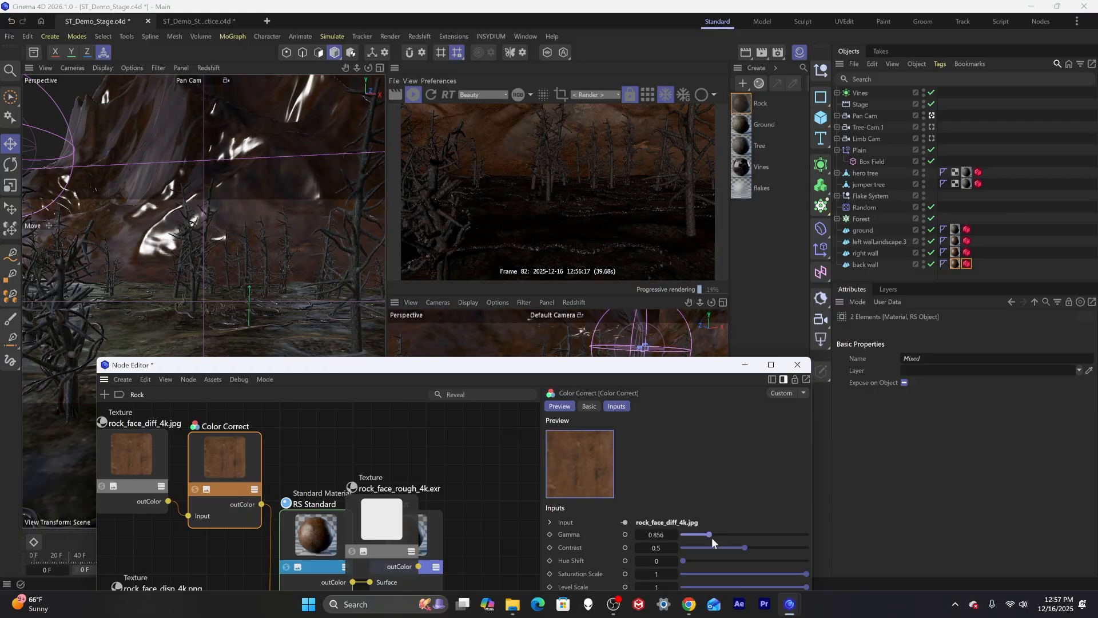
{"action": "left_click_drag", "start_coordinate": [807, 573], "coordinate": [745, 575]}
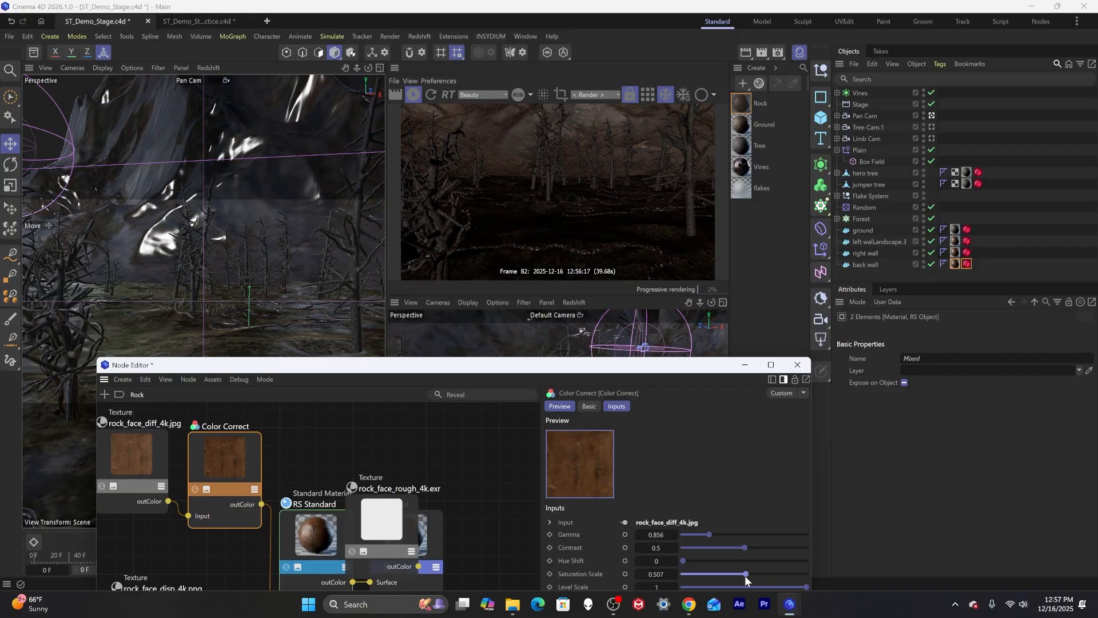
{"action": "left_click_drag", "start_coordinate": [531, 369], "coordinate": [478, 186]}
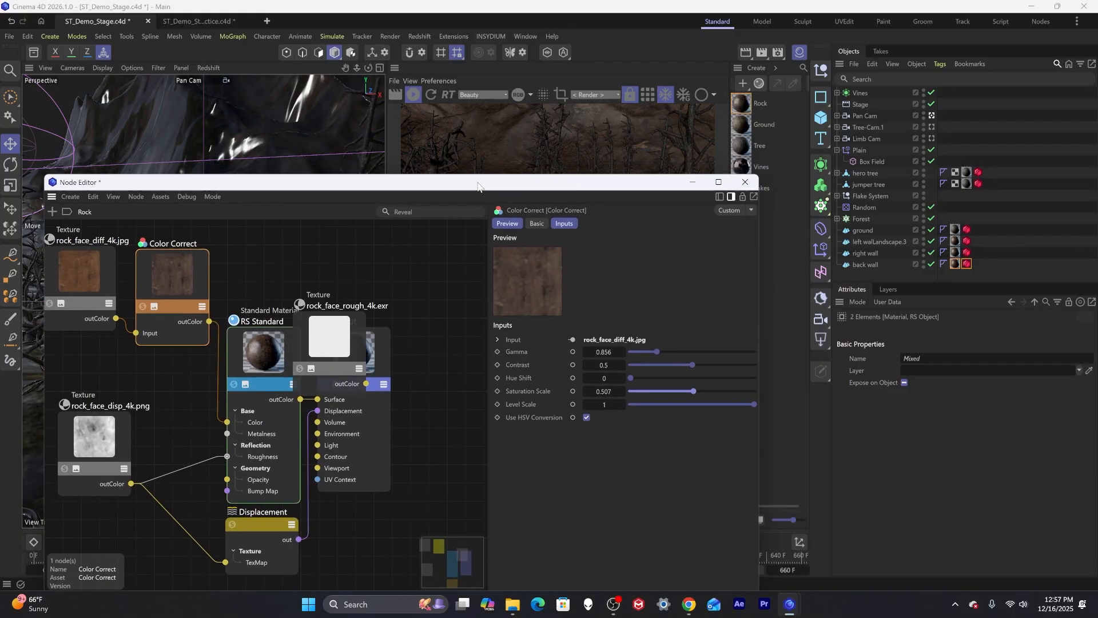
{"action": "left_click", "coordinate": [279, 542]}
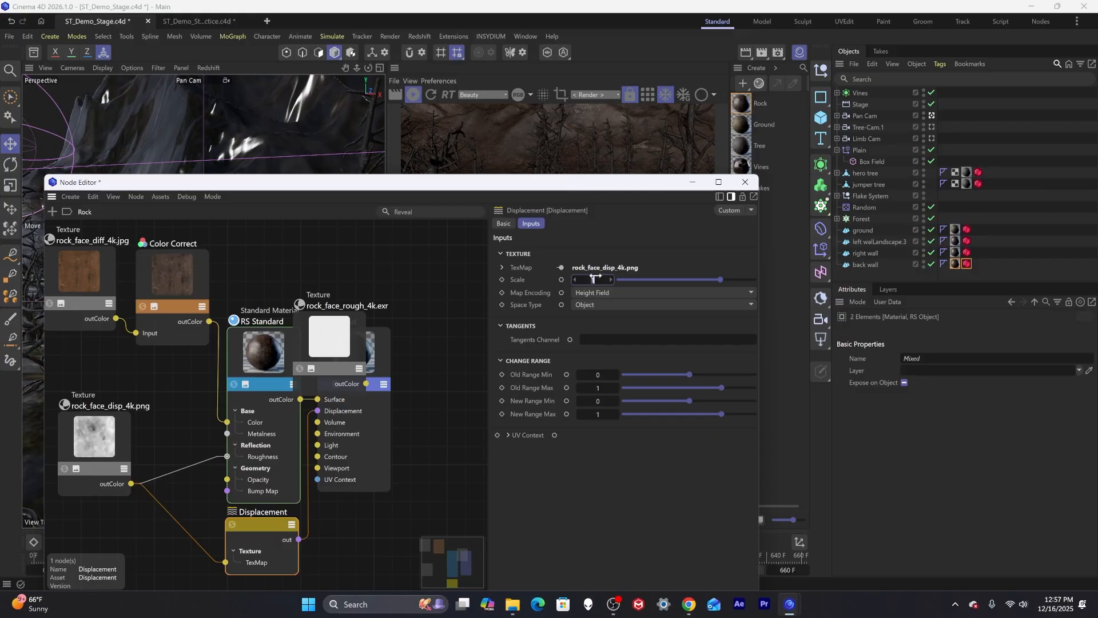
{"action": "key", "text": "Return"}
{"action": "left_click_drag", "start_coordinate": [400, 182], "coordinate": [481, 137]}
{"action": "left_click_drag", "start_coordinate": [300, 135], "coordinate": [500, 107]}
{"action": "left_click", "coordinate": [402, 311]}
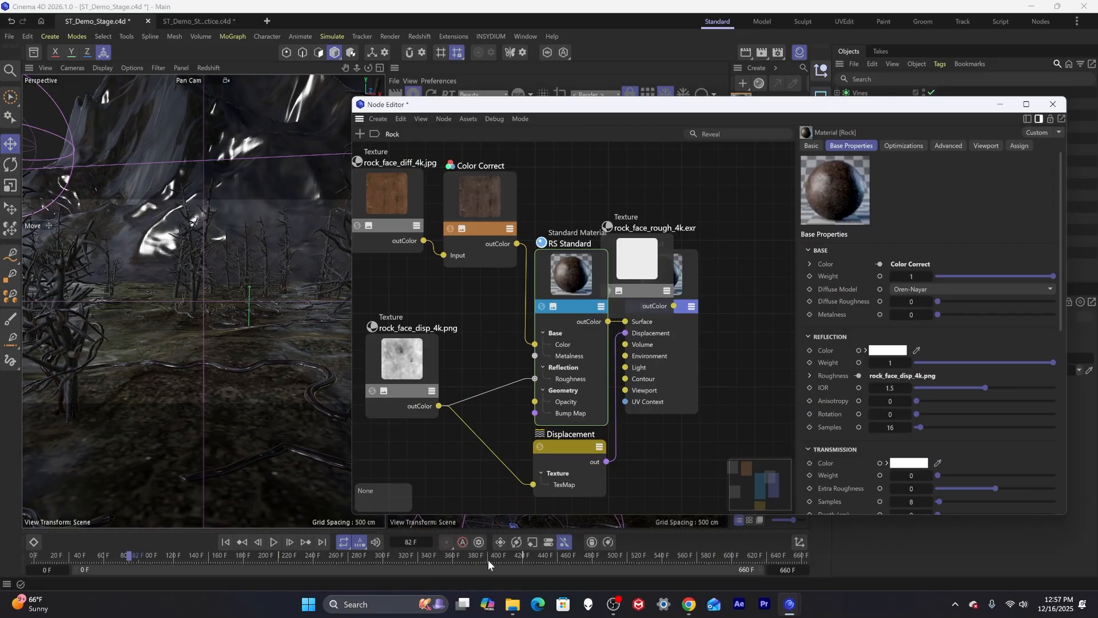
Bring the rock_face_nor_gl_4k.exr texture from the textures folder into the Rock material graph without copying it to the project.
{"action": "left_click", "coordinate": [513, 603]}
{"action": "left_click", "coordinate": [181, 227]}
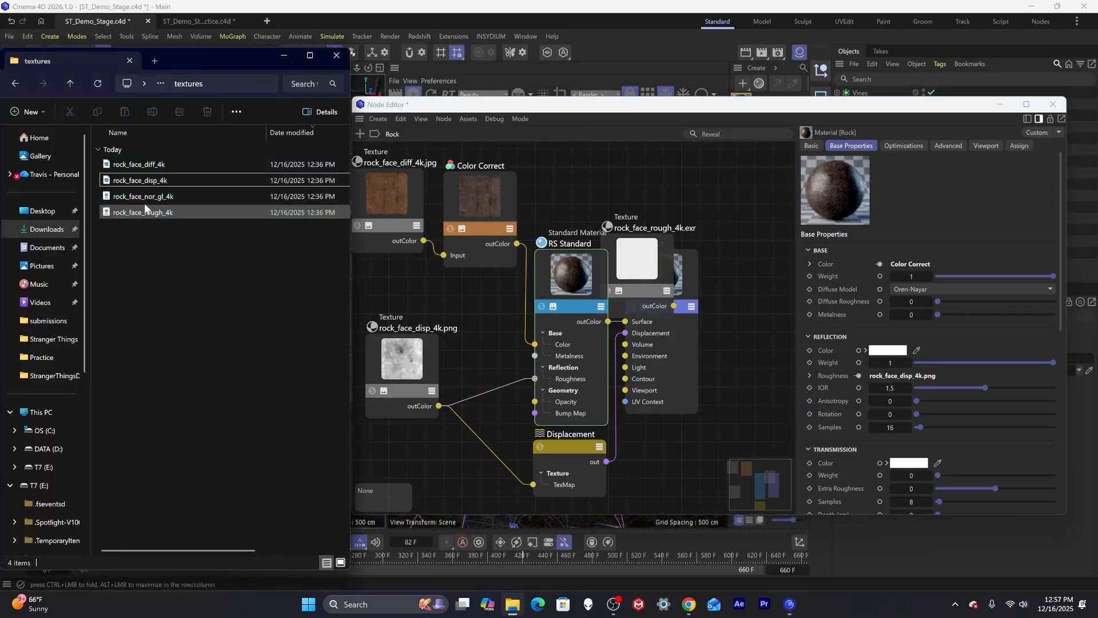
{"action": "left_click_drag", "start_coordinate": [143, 195], "coordinate": [430, 462]}
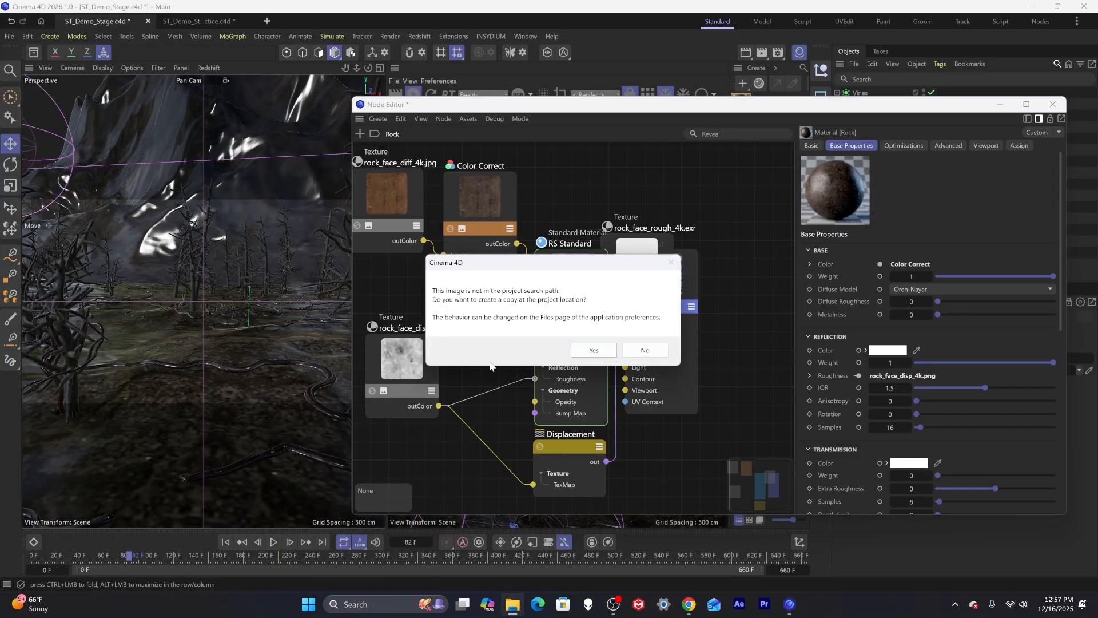
{"action": "left_click", "coordinate": [645, 350]}
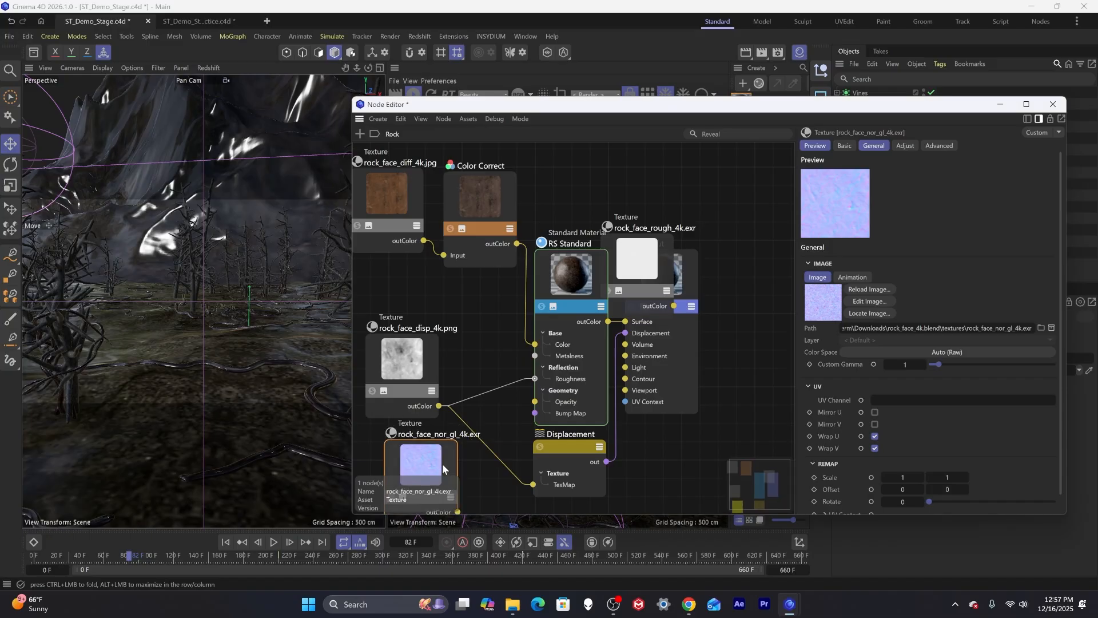
{"action": "left_click_drag", "start_coordinate": [430, 463], "coordinate": [391, 450]}
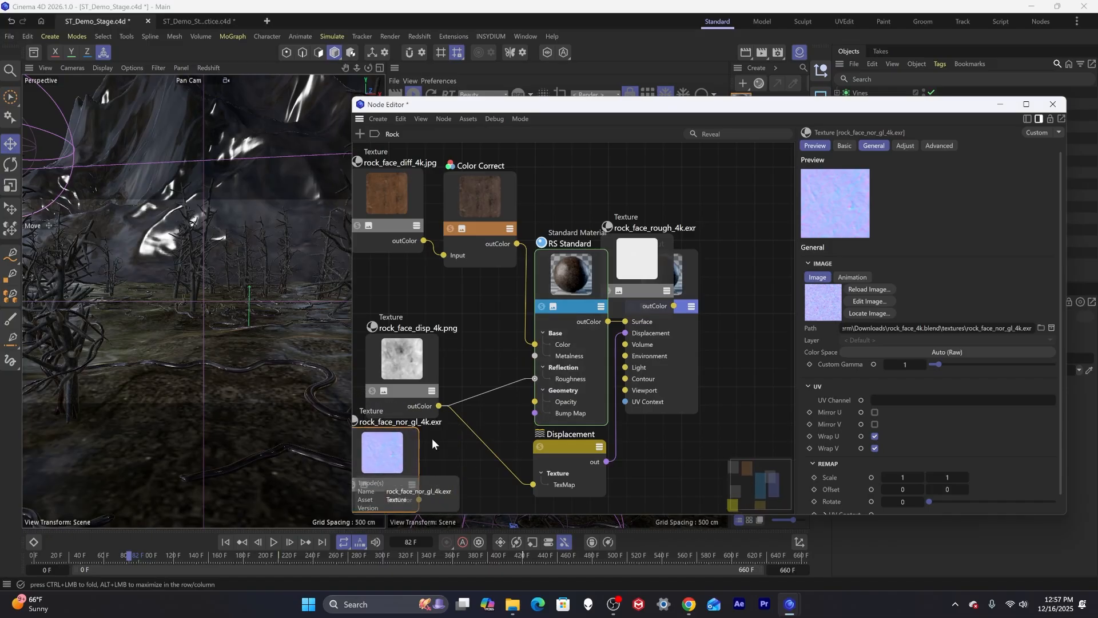
{"action": "middle_click_drag", "start_coordinate": [436, 438], "coordinate": [489, 309]}
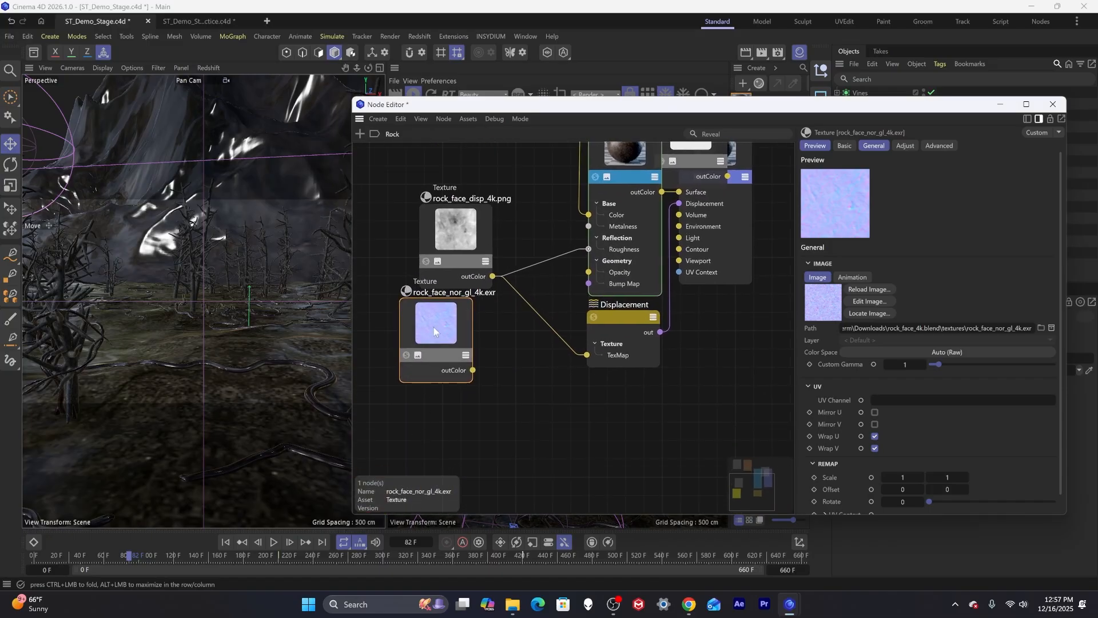
{"action": "left_click_drag", "start_coordinate": [434, 327], "coordinate": [406, 366]}
Add a Bump Map node fed by the normal texture and connect it to the RS Standard's Bump Map input.
{"action": "double_click", "coordinate": [497, 418]}
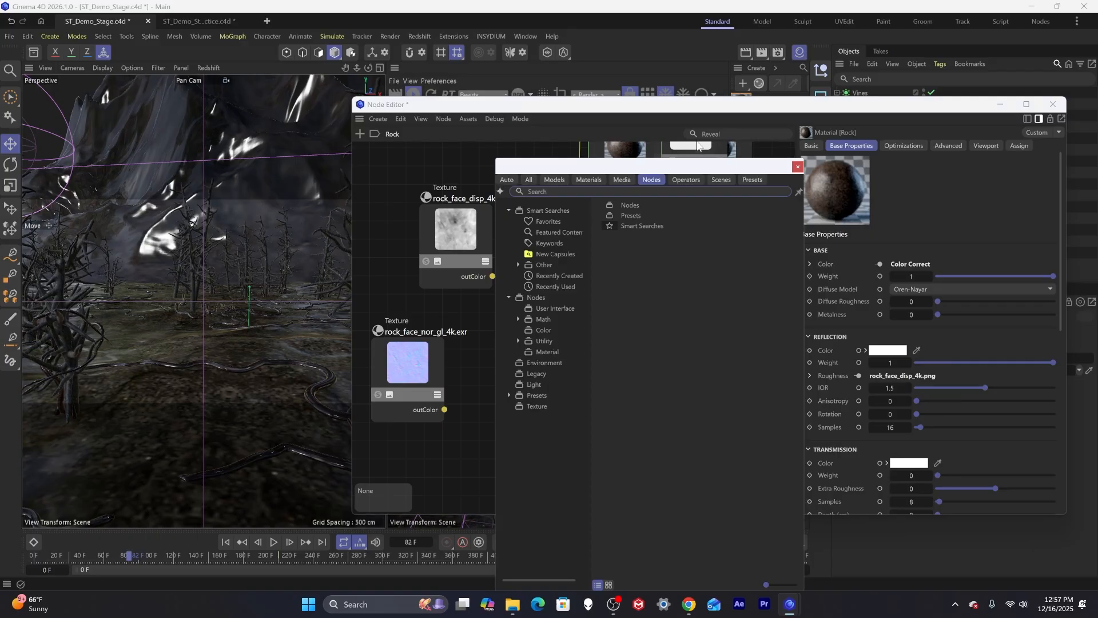
{"action": "type", "text": "bu"}
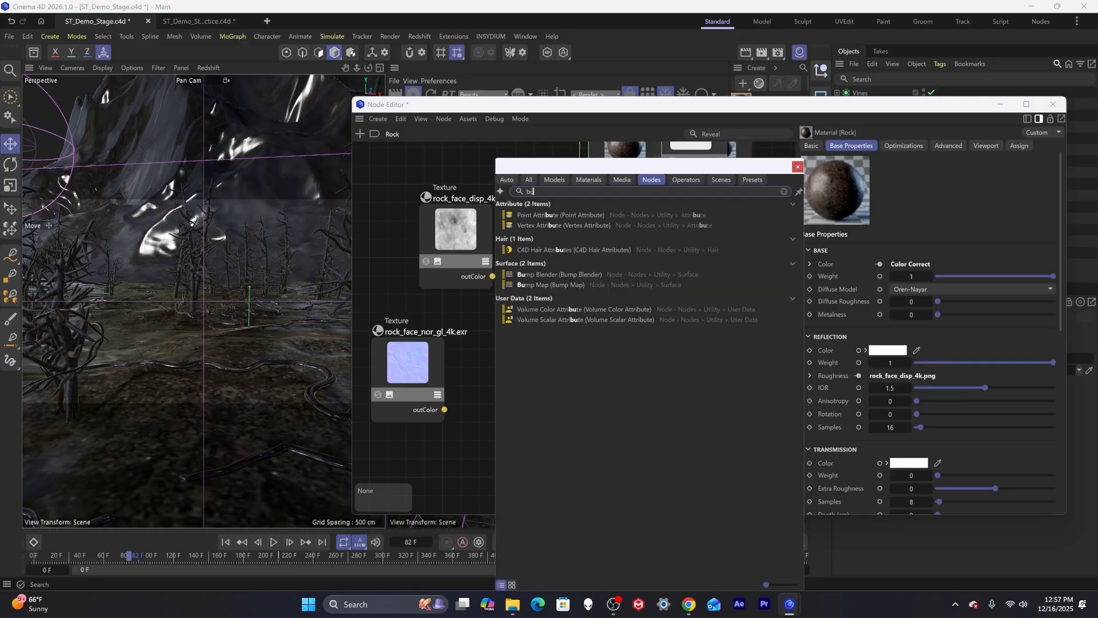
{"action": "type", "text": "m"}
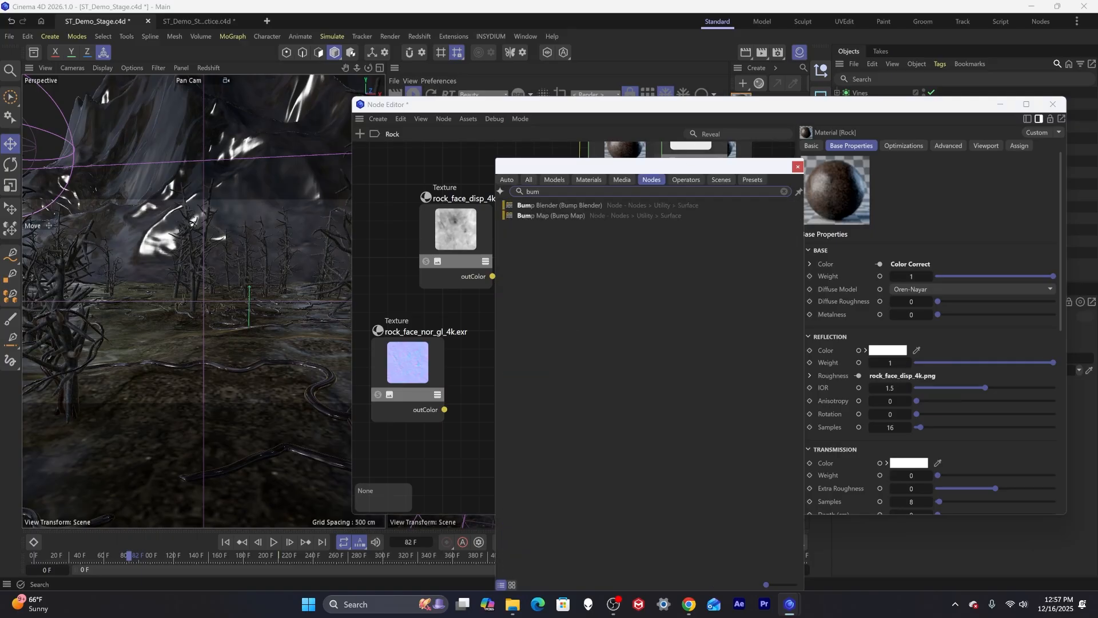
{"action": "double_click", "coordinate": [551, 215]}
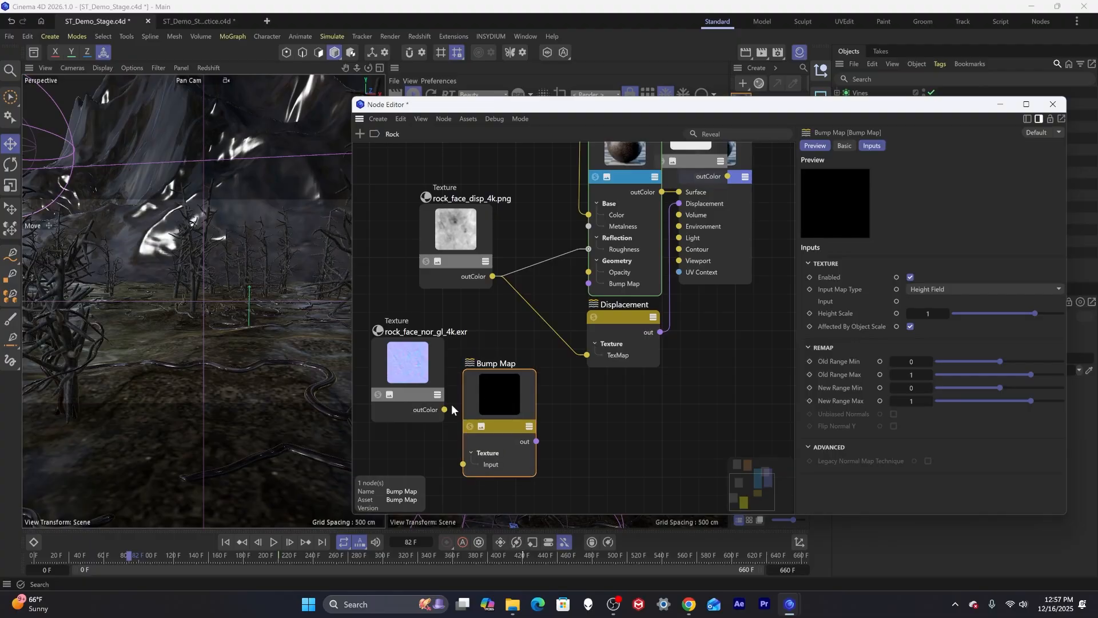
{"action": "left_click_drag", "start_coordinate": [444, 410], "coordinate": [464, 464]}
{"action": "left_click_drag", "start_coordinate": [536, 441], "coordinate": [588, 283]}
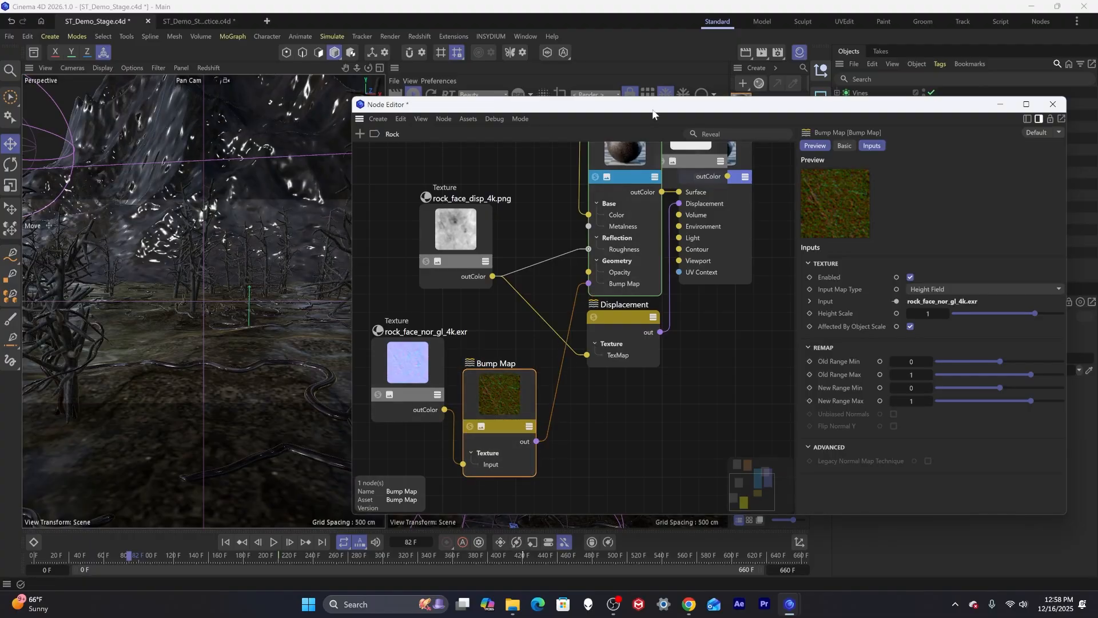
Set the Rock material tags on the left, right and back walls to tile 3 times in U and V.
{"action": "left_click_drag", "start_coordinate": [653, 112], "coordinate": [464, 267]}
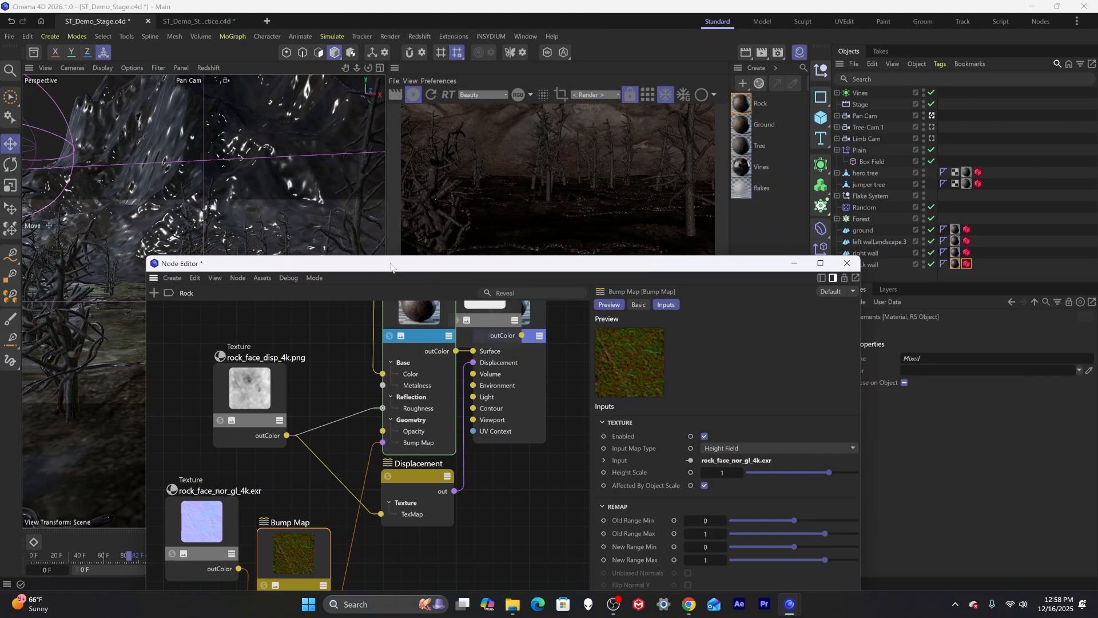
{"action": "left_click_drag", "start_coordinate": [471, 263], "coordinate": [436, 256]}
{"action": "left_click_drag", "start_coordinate": [272, 536], "coordinate": [277, 513]}
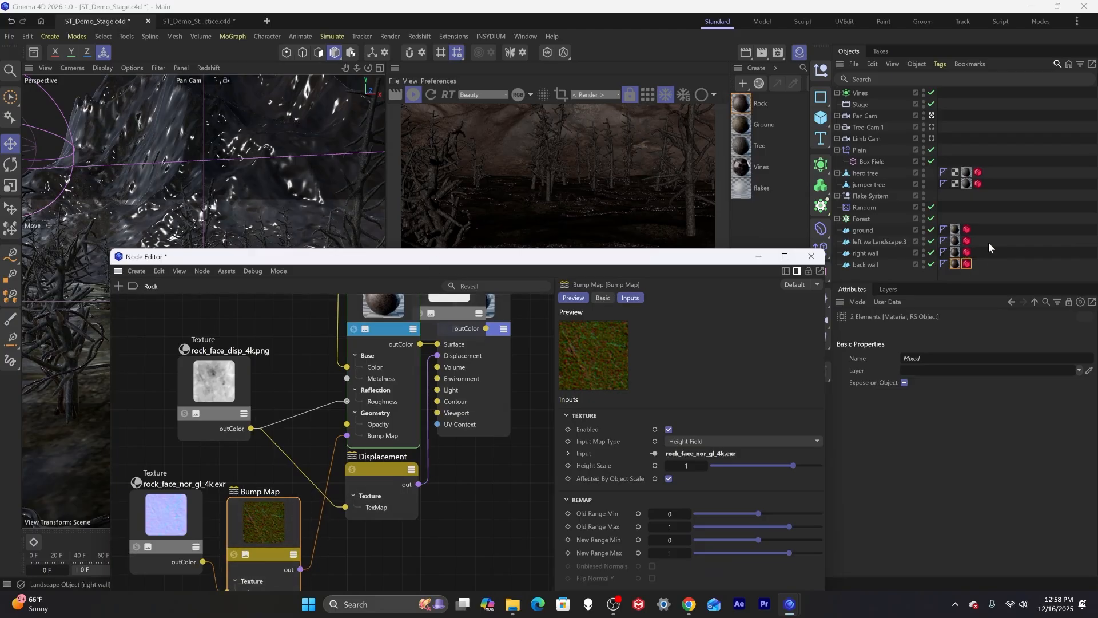
{"action": "left_click", "coordinate": [954, 241]}
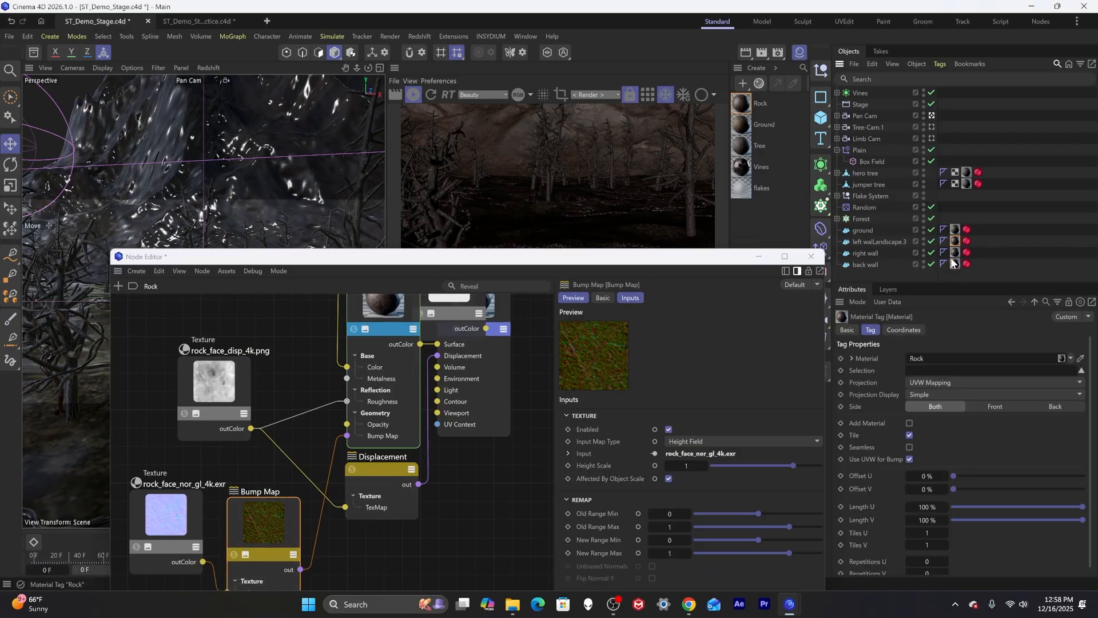
{"action": "left_click", "coordinate": [954, 263], "text": "shift"}
{"action": "left_click", "coordinate": [930, 534]}
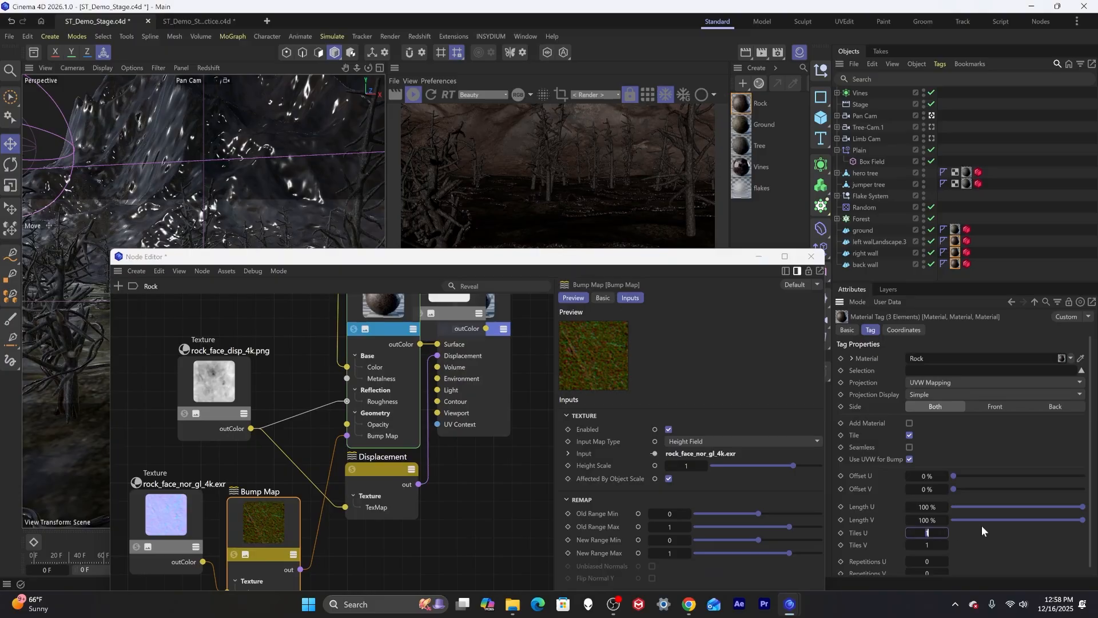
{"action": "type", "text": "3"}
{"action": "key", "text": "Tab"}
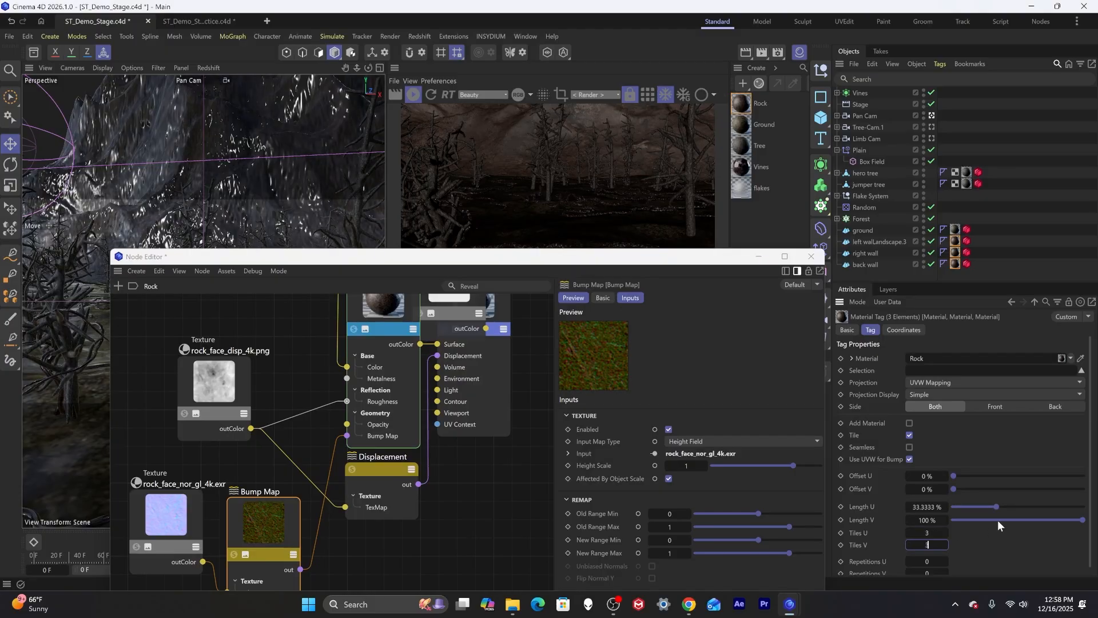
{"action": "type", "text": "3"}
{"action": "key", "text": "Tab"}
{"action": "type", "text": "3"}
{"action": "key", "text": "Tab"}
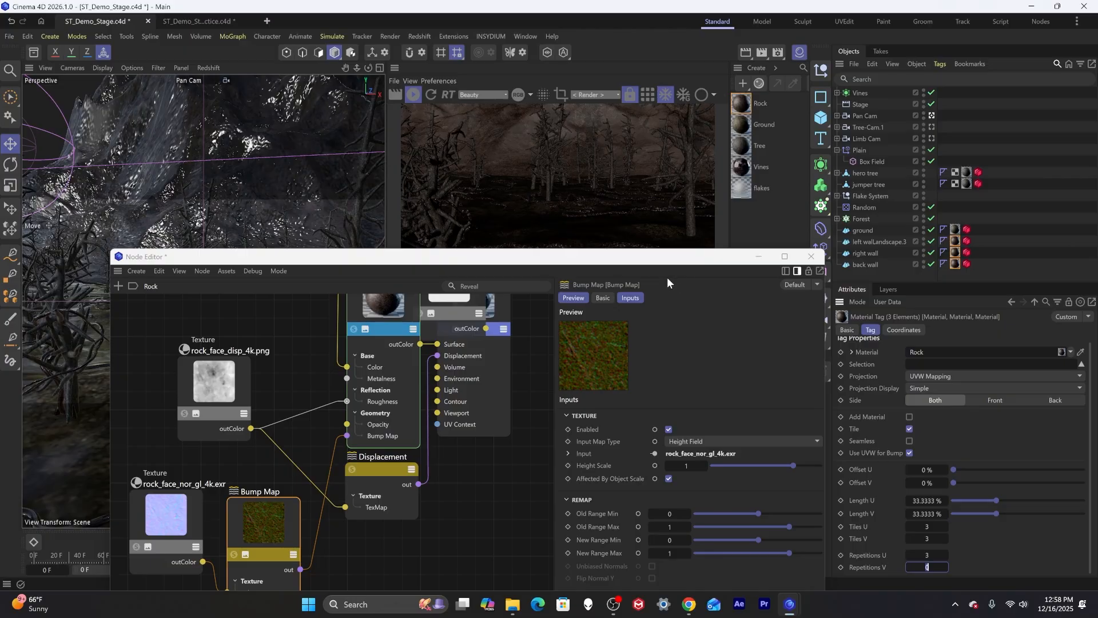
{"action": "left_click", "coordinate": [983, 143]}
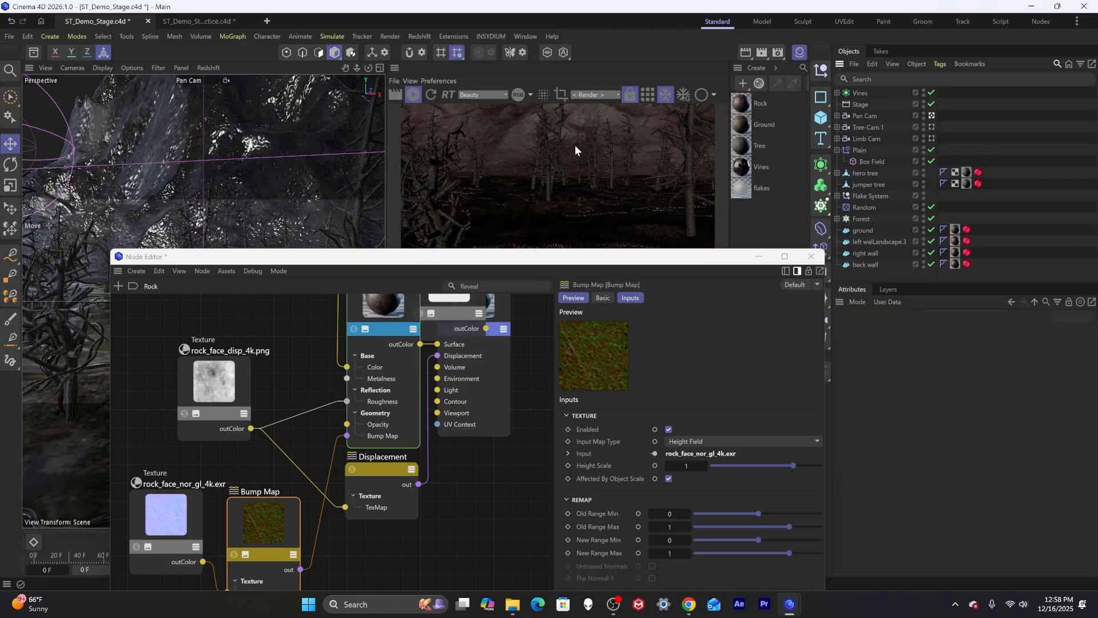
Set the Rock RS Standard's Reflection Weight to 0.5 and close the Node Editor.
{"action": "left_click_drag", "start_coordinate": [537, 258], "coordinate": [373, 209]}
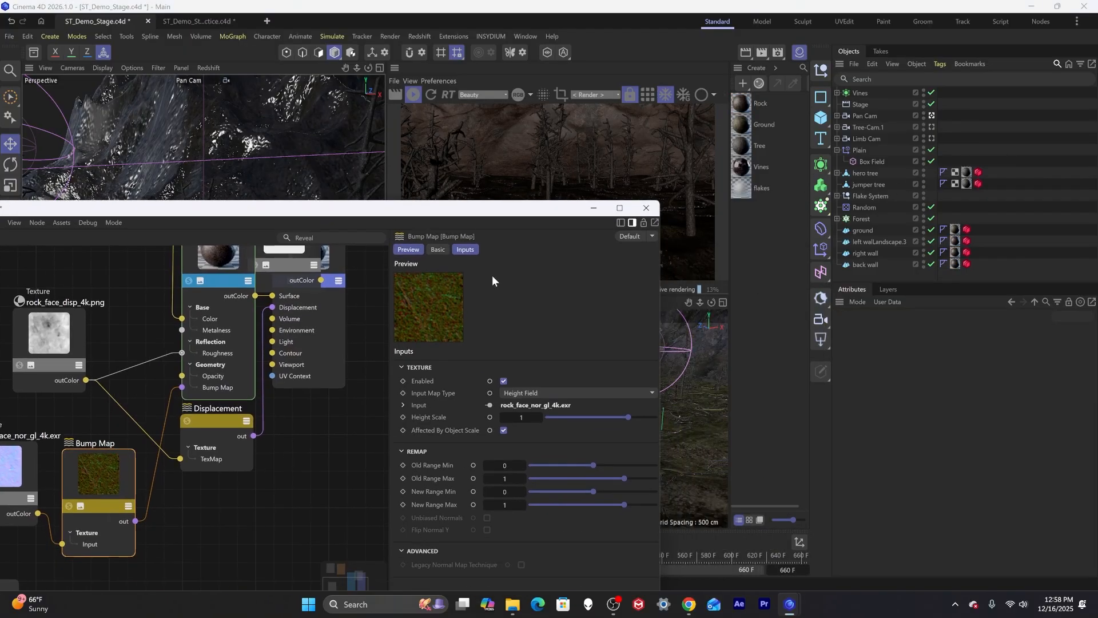
{"action": "left_click", "coordinate": [245, 330]}
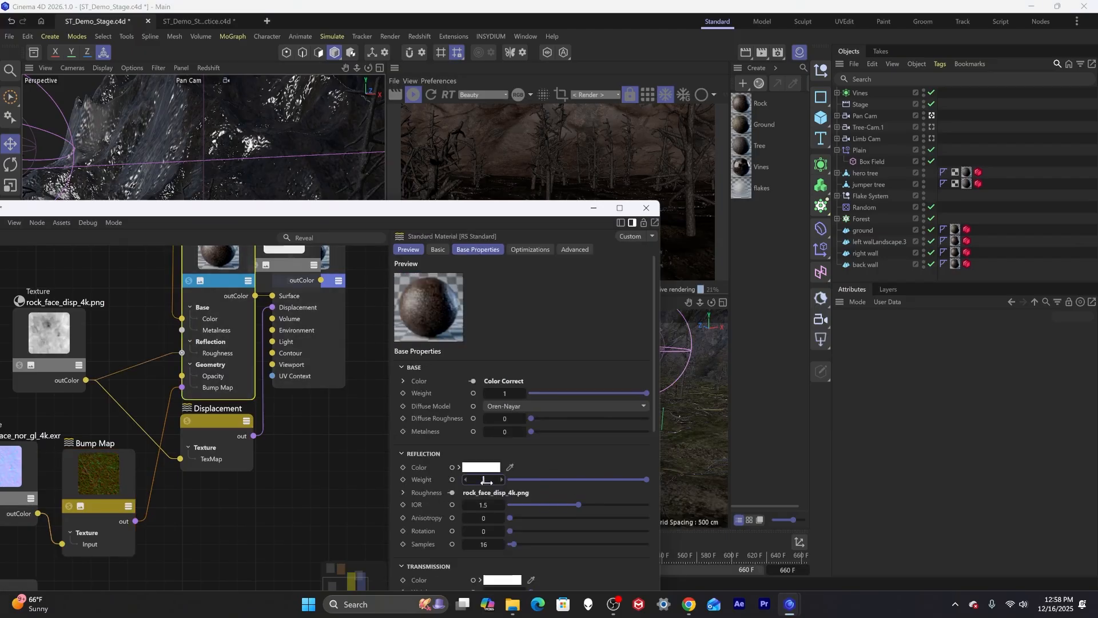
{"action": "type", "text": ".5"}
{"action": "key", "text": "Return"}
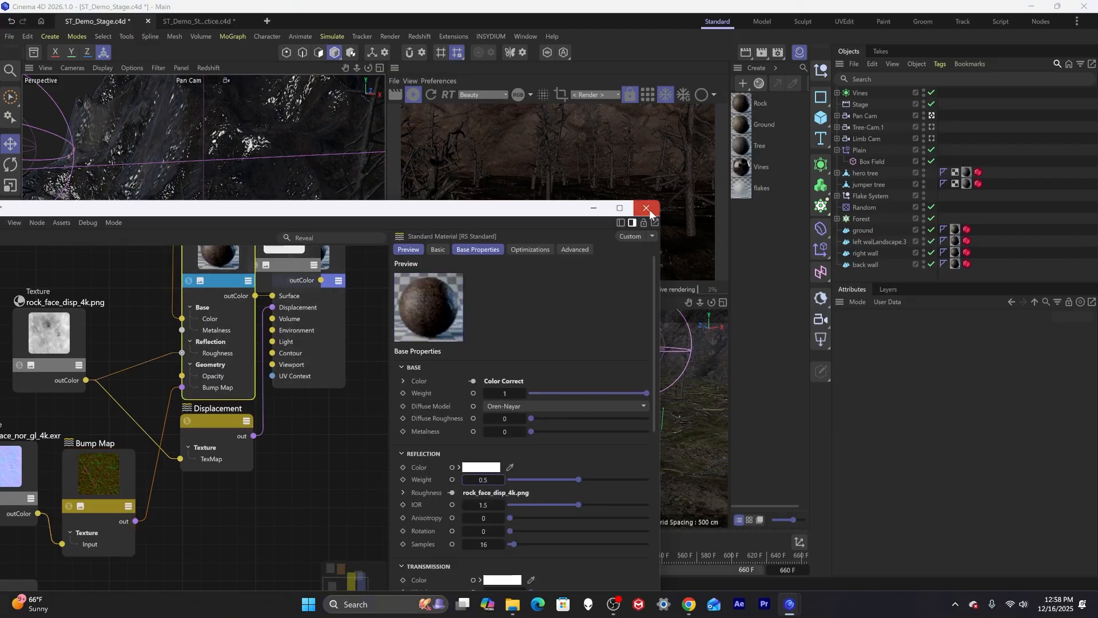
{"action": "left_click", "coordinate": [647, 208]}
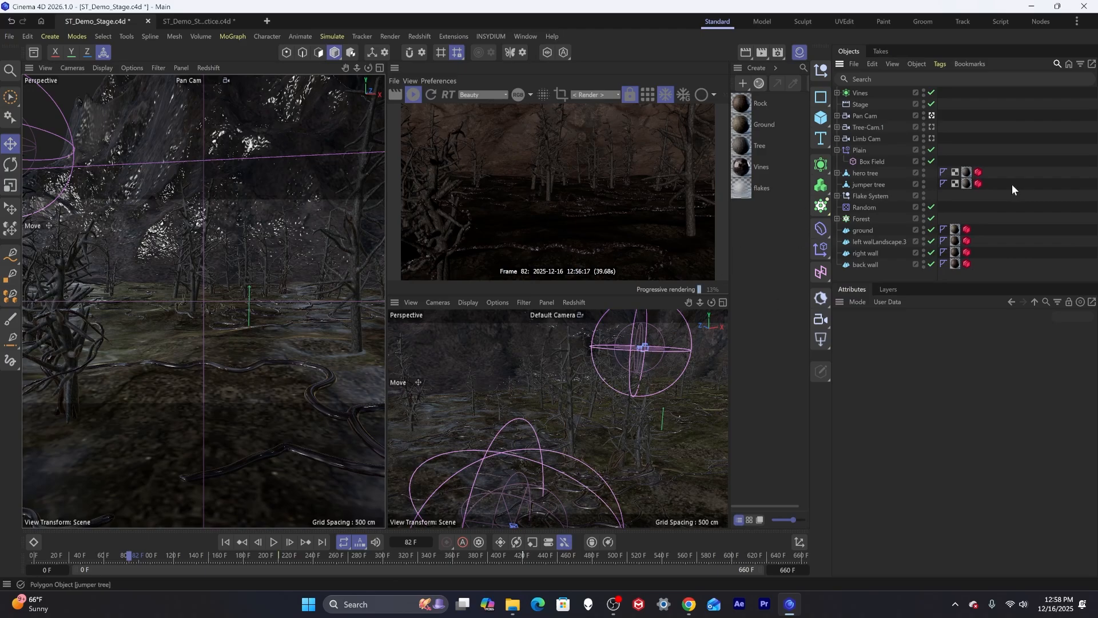
Add an RS Dome Light to the scene in place of the briefly added Sun & Sky.
{"action": "left_click_drag", "start_coordinate": [87, 556], "coordinate": [5, 554]}
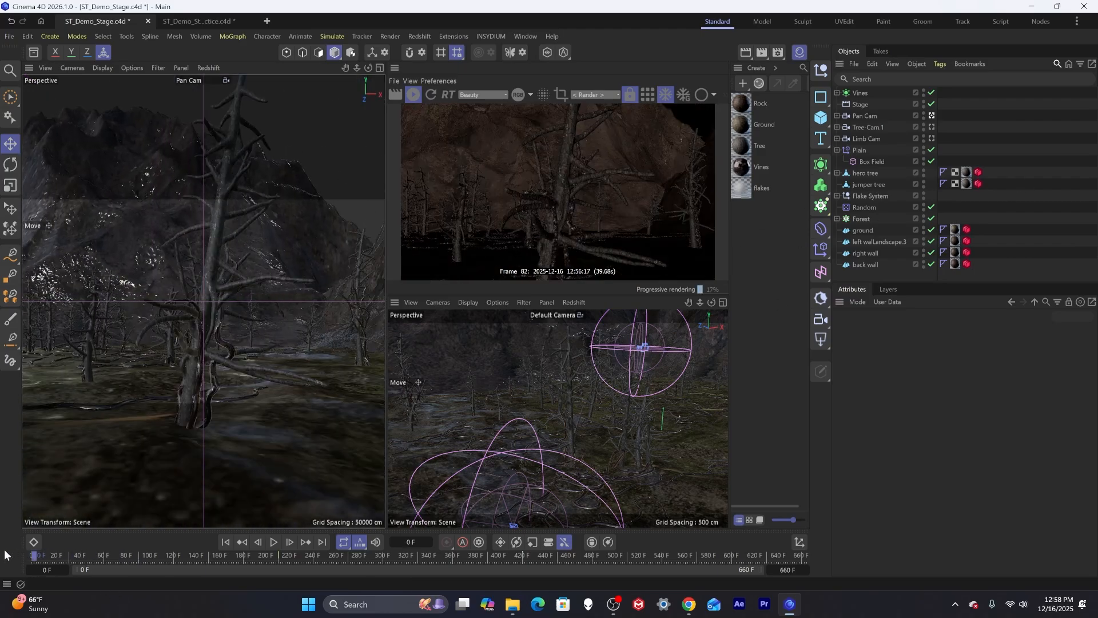
{"action": "left_click_drag", "start_coordinate": [136, 542], "coordinate": [495, 506]}
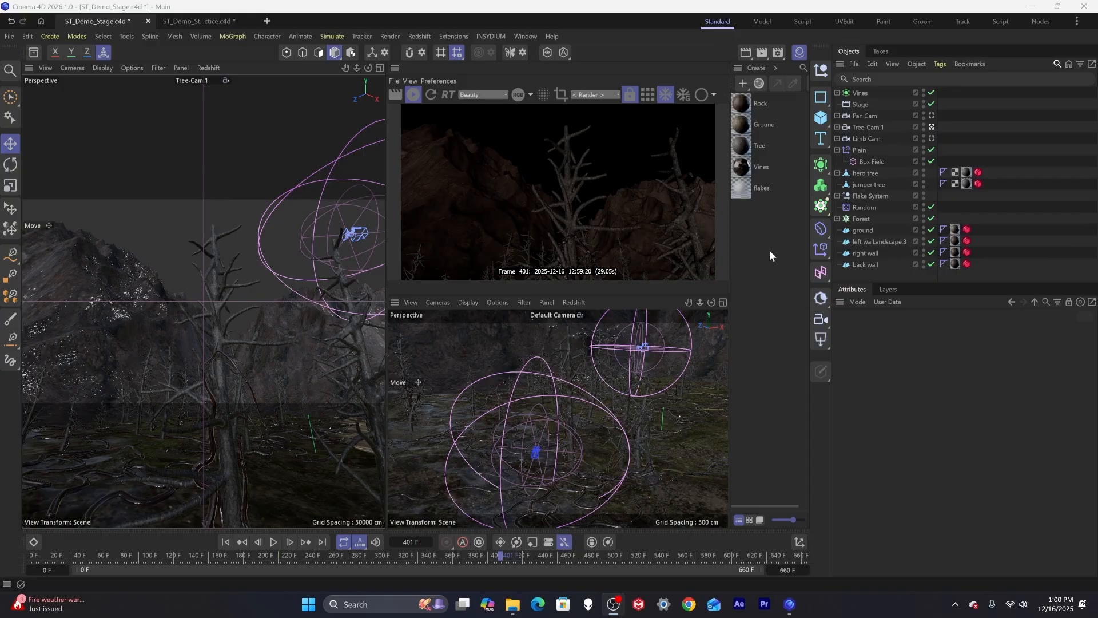
{"action": "left_click", "coordinate": [817, 299]}
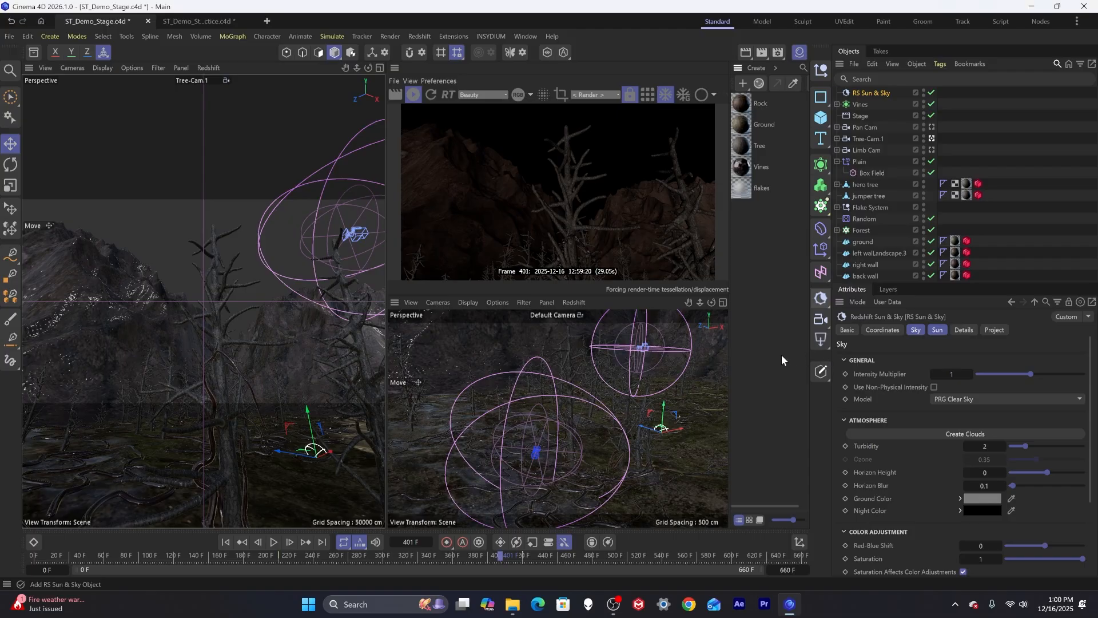
{"action": "key", "text": "Delete"}
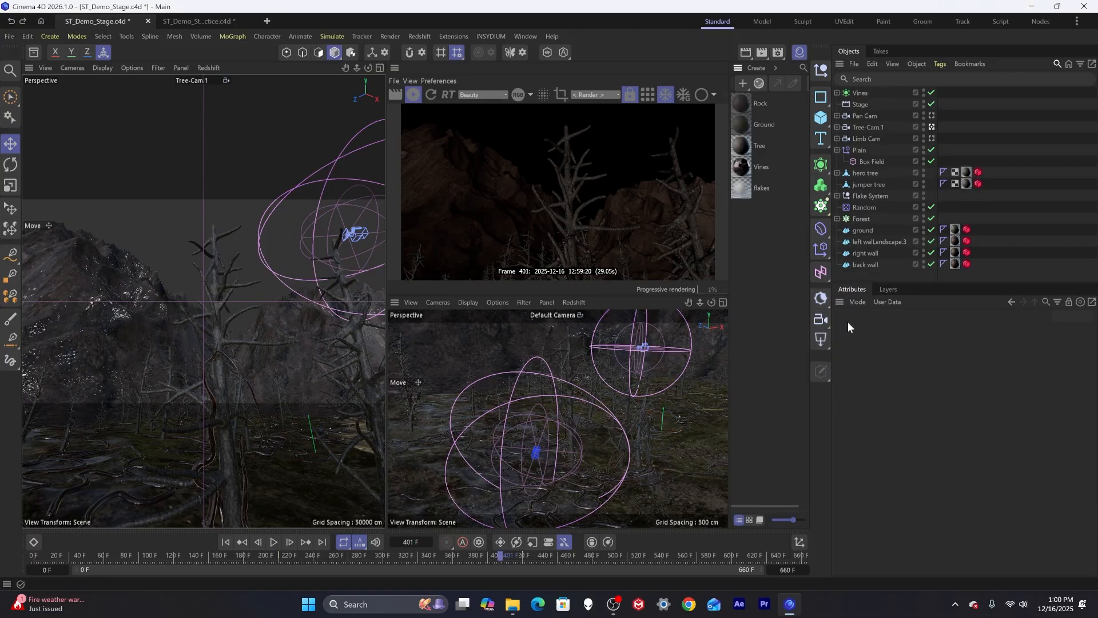
{"action": "left_click", "coordinate": [818, 341]}
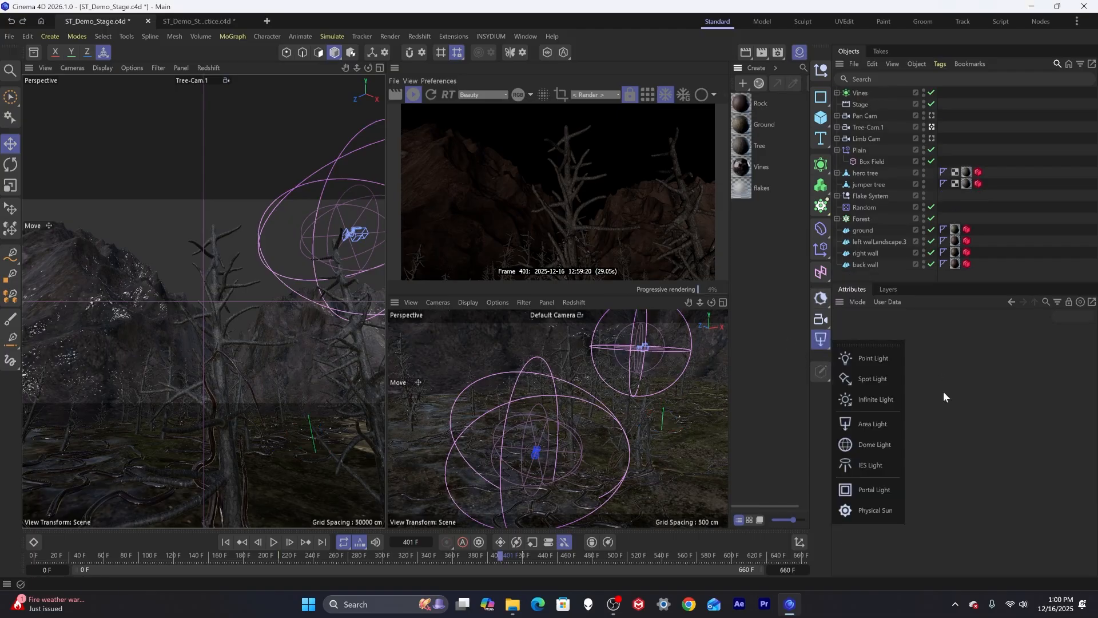
{"action": "left_click", "coordinate": [879, 446]}
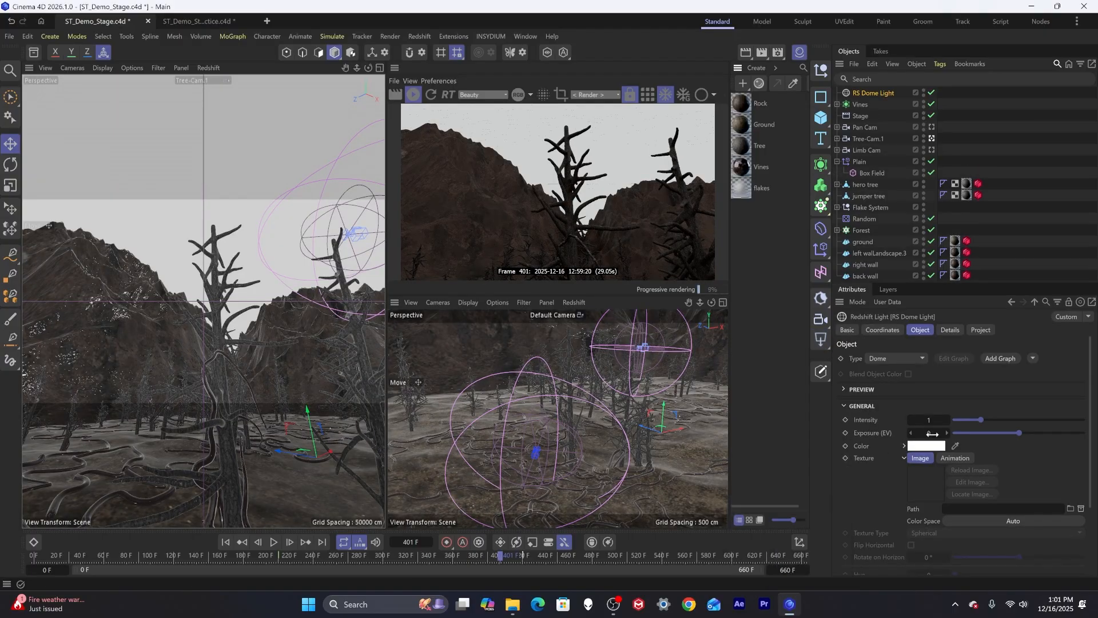
Open the Asset Browser and browse the HDRIs category for a suitable sky environment.
{"action": "left_click", "coordinate": [34, 52]}
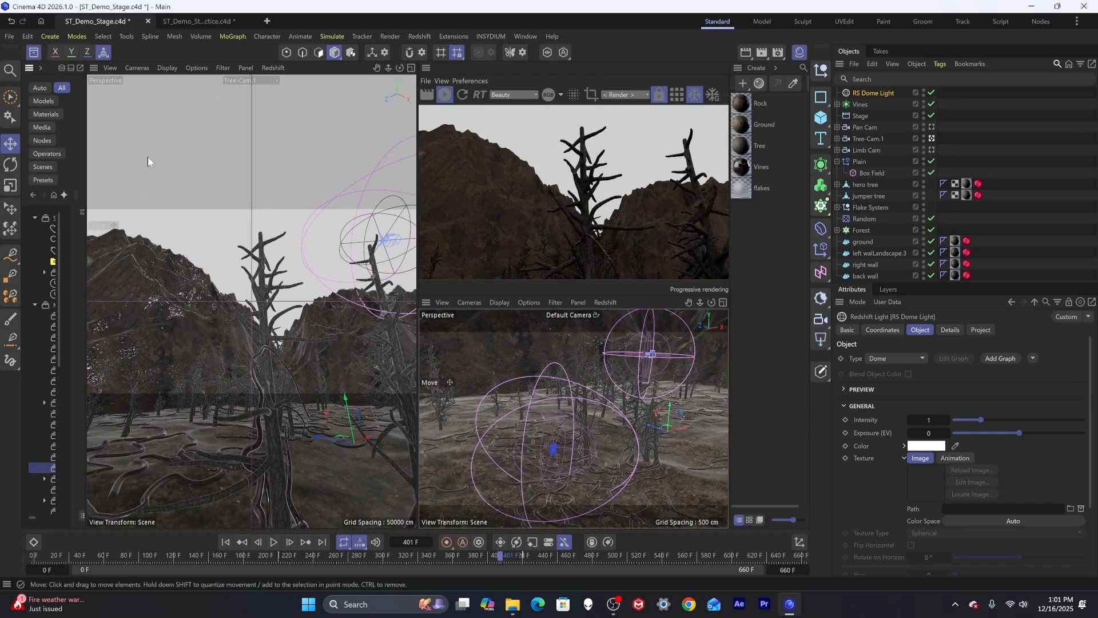
{"action": "left_click", "coordinate": [35, 52]}
{"action": "left_click", "coordinate": [34, 52]}
{"action": "left_click_drag", "start_coordinate": [85, 150], "coordinate": [437, 165]}
{"action": "left_click", "coordinate": [608, 98]}
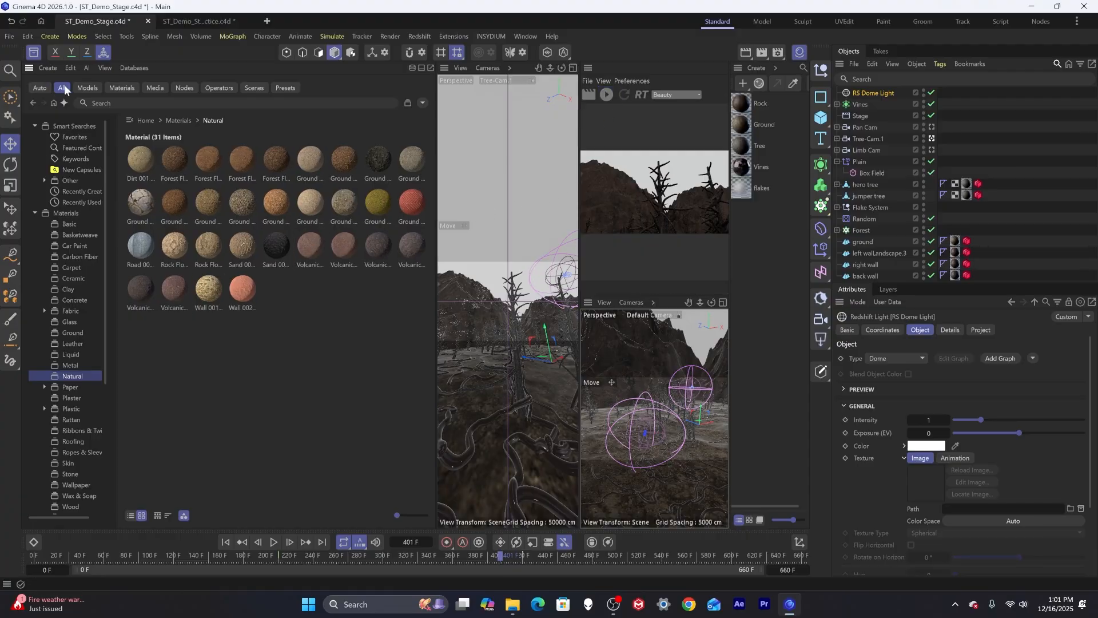
{"action": "left_click", "coordinate": [55, 193]}
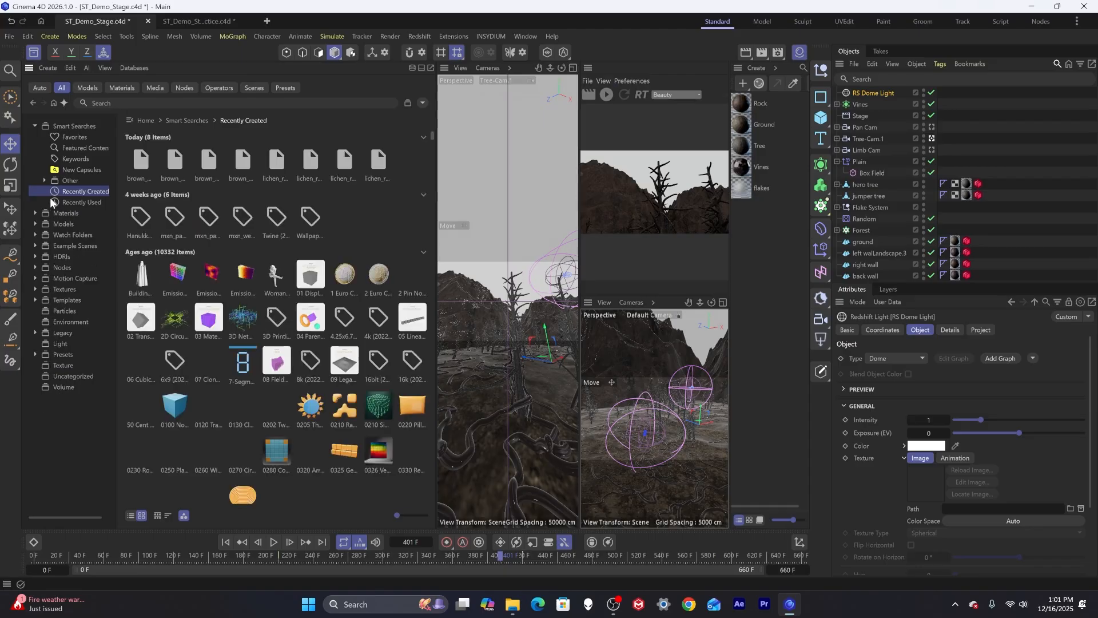
{"action": "left_click", "coordinate": [36, 256]}
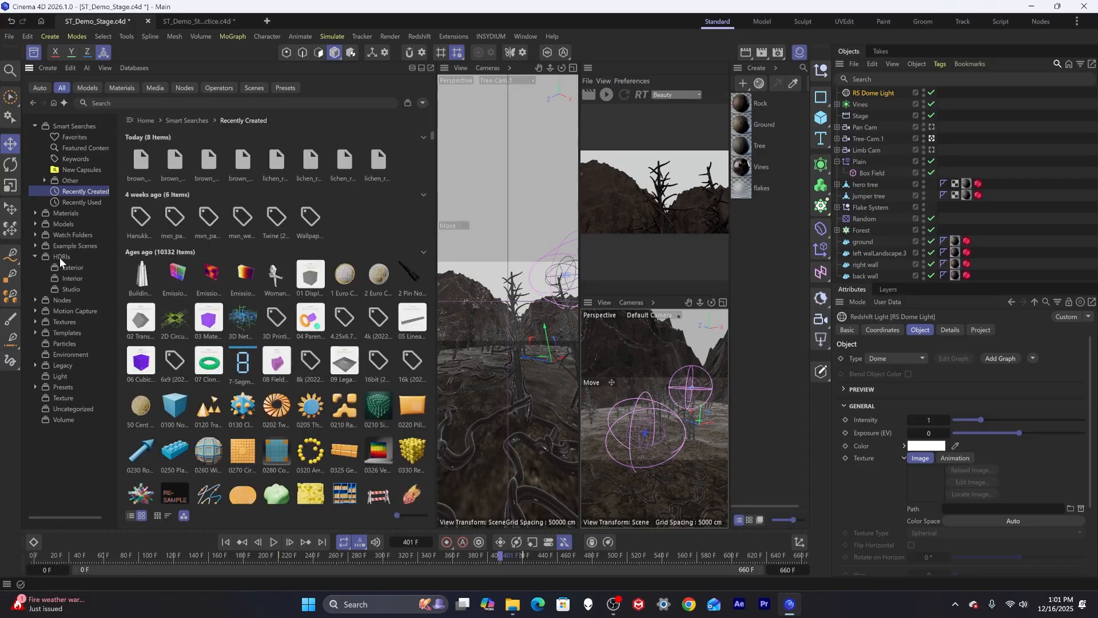
{"action": "left_click", "coordinate": [59, 258]}
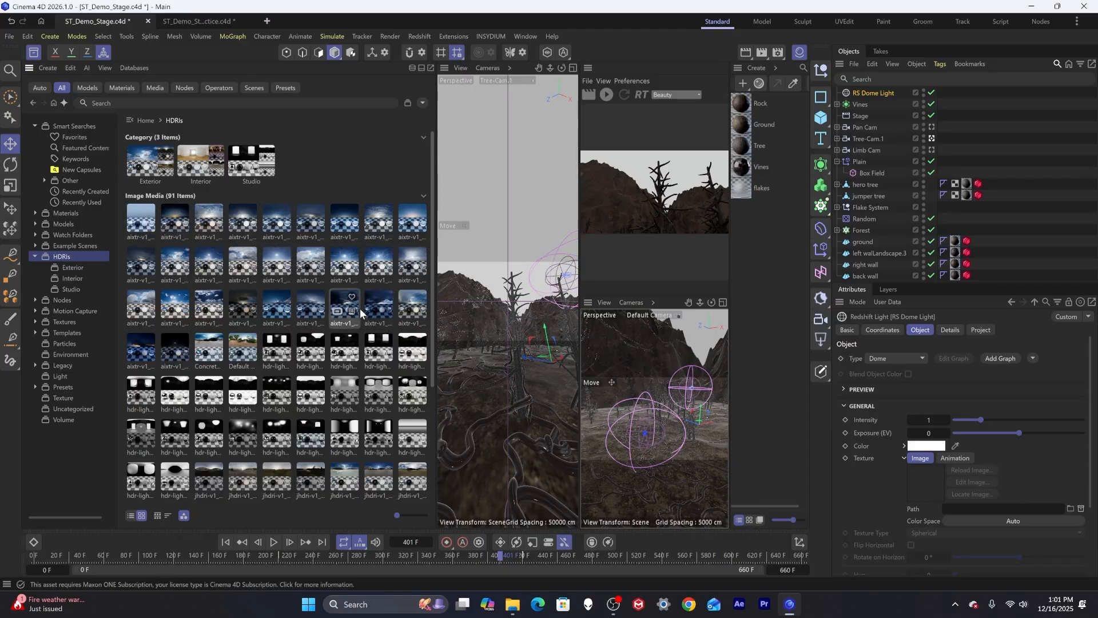
{"action": "left_click", "coordinate": [237, 309]}
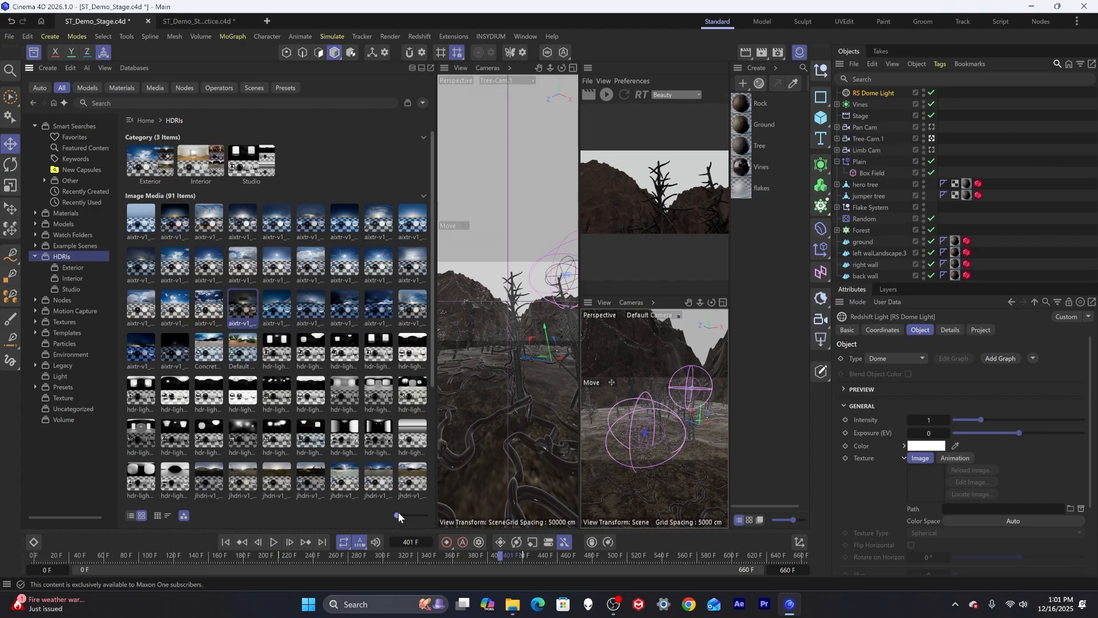
{"action": "left_click_drag", "start_coordinate": [398, 512], "coordinate": [410, 511]}
{"action": "scroll", "coordinate": [352, 465], "scroll_direction": "down", "scroll_amount": 3}
{"action": "scroll", "coordinate": [351, 466], "scroll_direction": "up", "scroll_amount": 3}
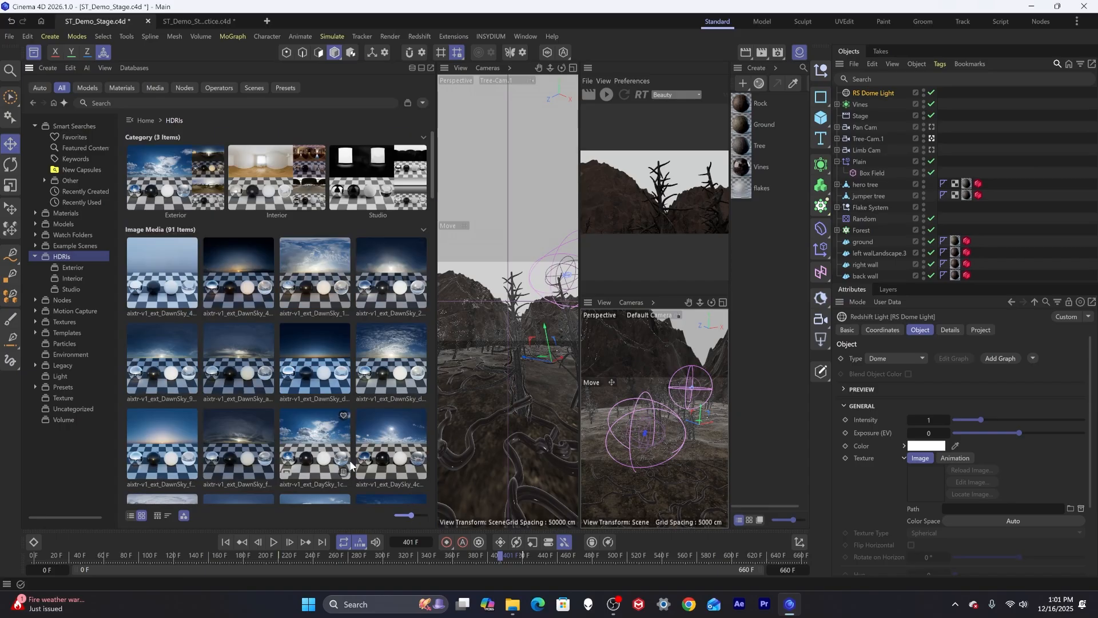
{"action": "scroll", "coordinate": [348, 457], "scroll_direction": "down", "scroll_amount": 7}
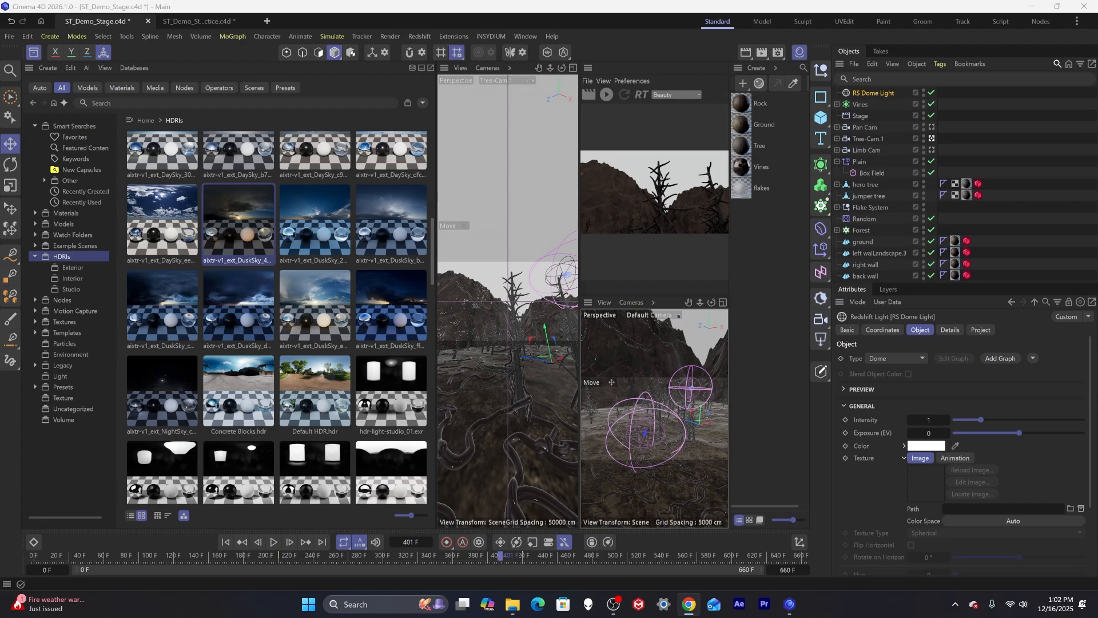
Browse the Skies HDRIs on the Poly Haven website for reference, then return to Cinema 4D.
{"action": "left_click_drag", "start_coordinate": [0, 55], "coordinate": [357, 55]}
{"action": "double_click", "coordinate": [540, 73]}
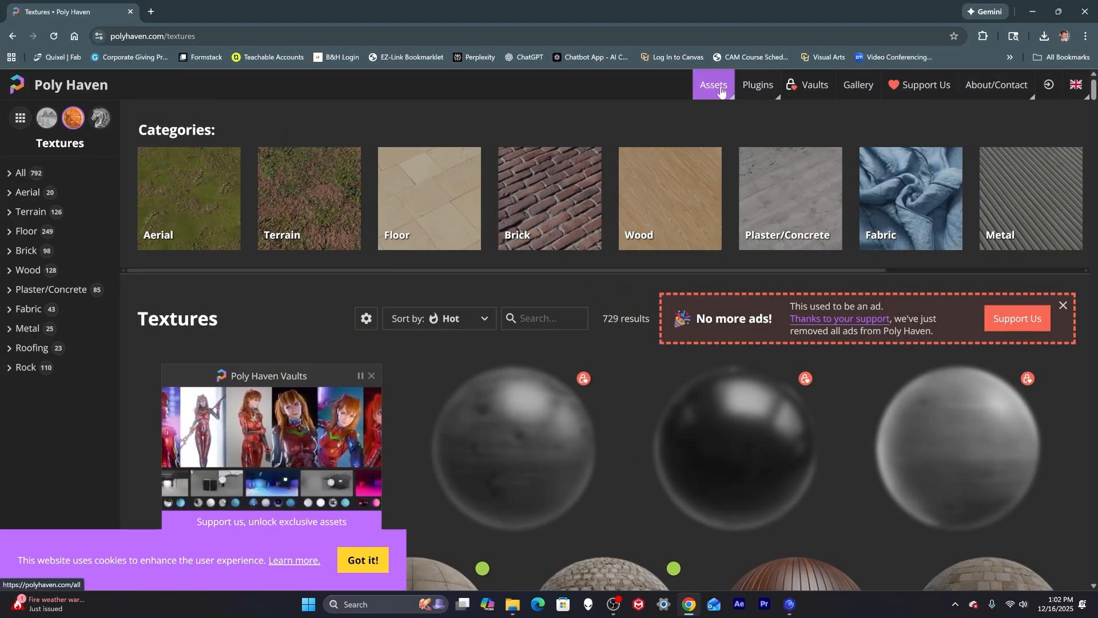
{"action": "left_click", "coordinate": [710, 110]}
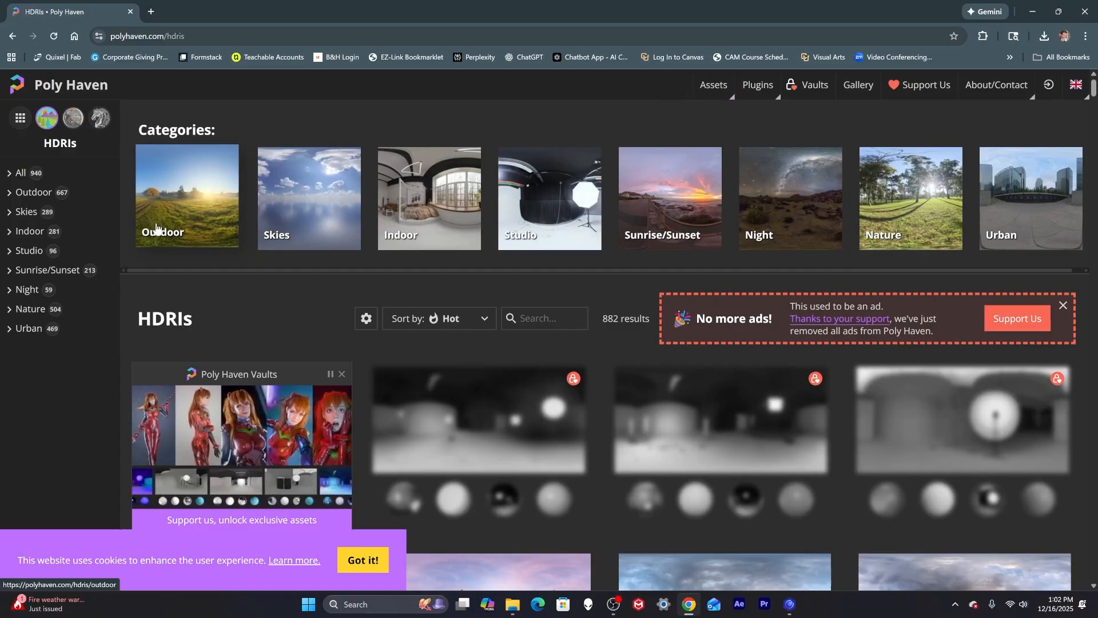
{"action": "left_click", "coordinate": [25, 211]}
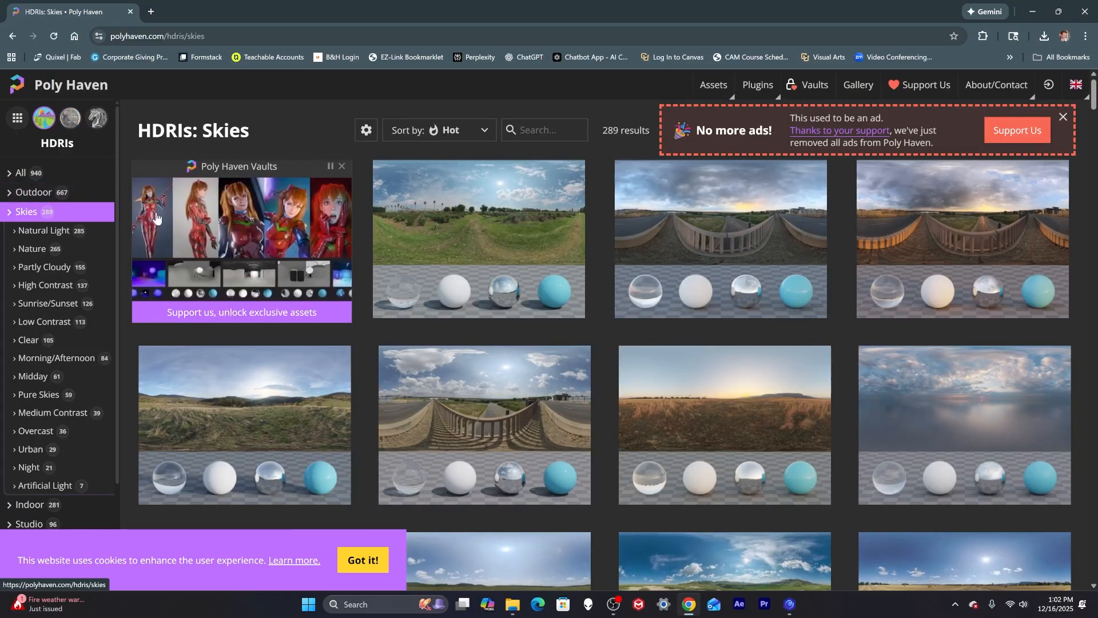
{"action": "scroll", "coordinate": [794, 355], "scroll_direction": "down", "scroll_amount": 10}
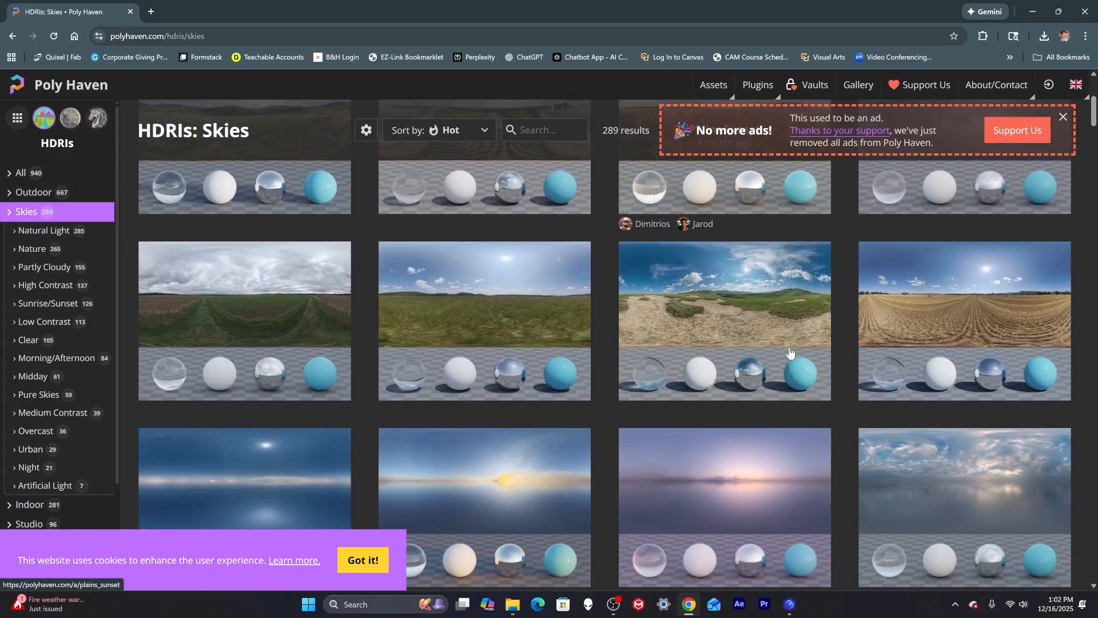
{"action": "scroll", "coordinate": [961, 303], "scroll_direction": "down", "scroll_amount": 5}
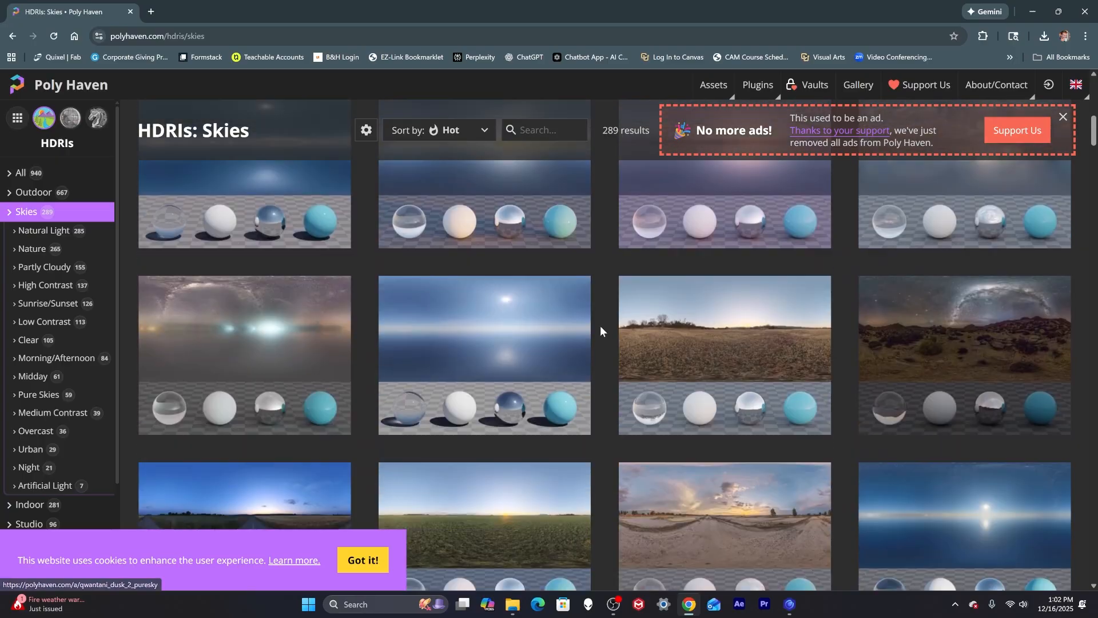
{"action": "scroll", "coordinate": [960, 303], "scroll_direction": "down", "scroll_amount": 10}
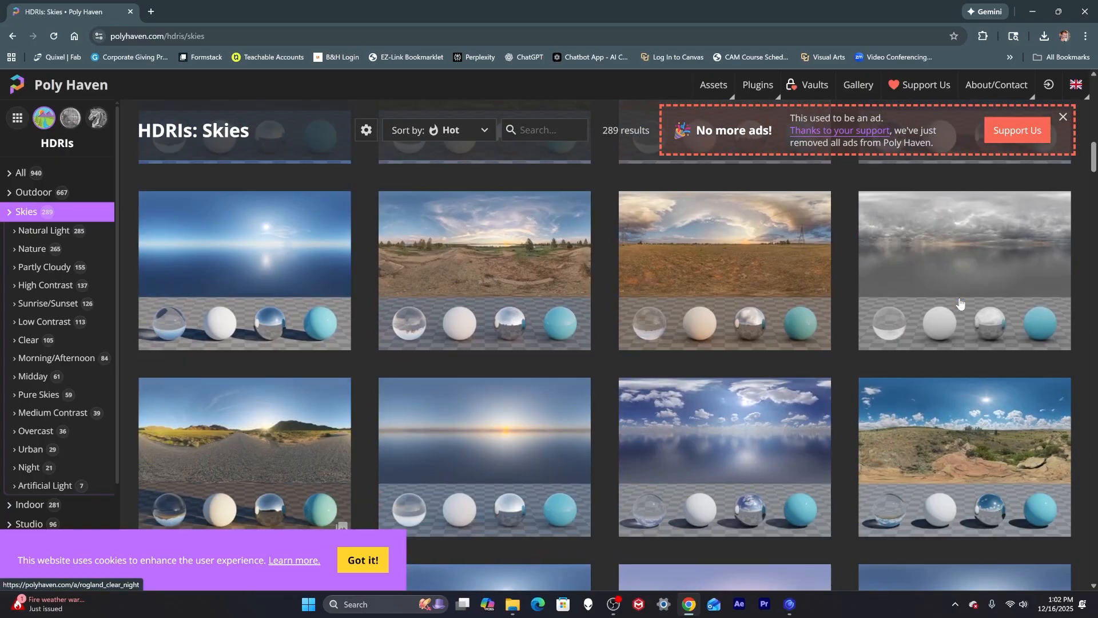
{"action": "scroll", "coordinate": [960, 303], "scroll_direction": "down", "scroll_amount": 10}
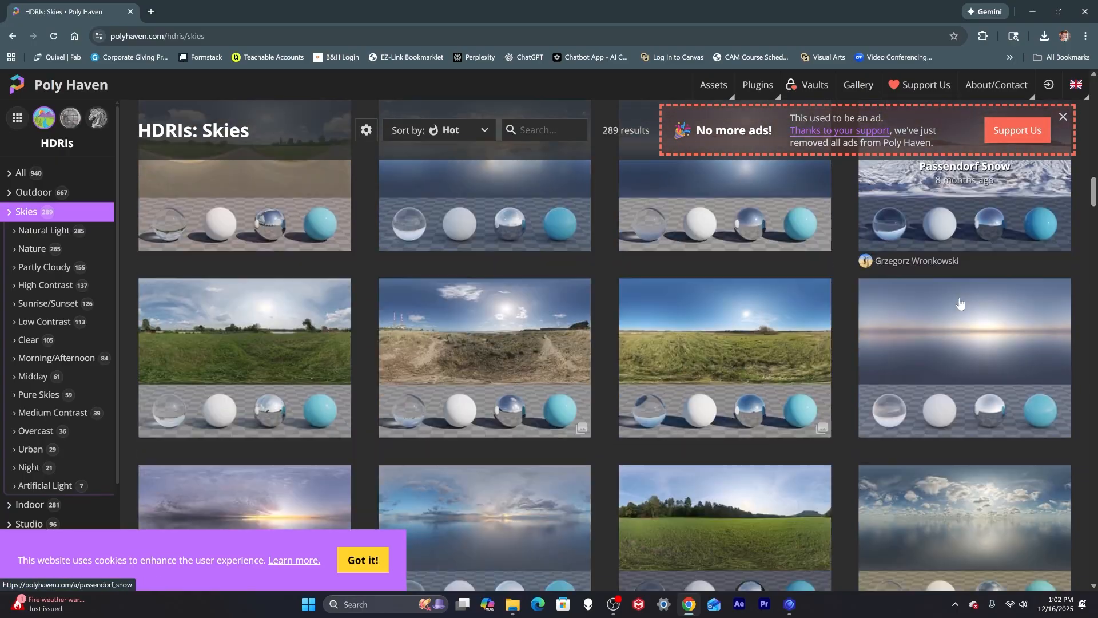
{"action": "scroll", "coordinate": [503, 283], "scroll_direction": "down", "scroll_amount": 10}
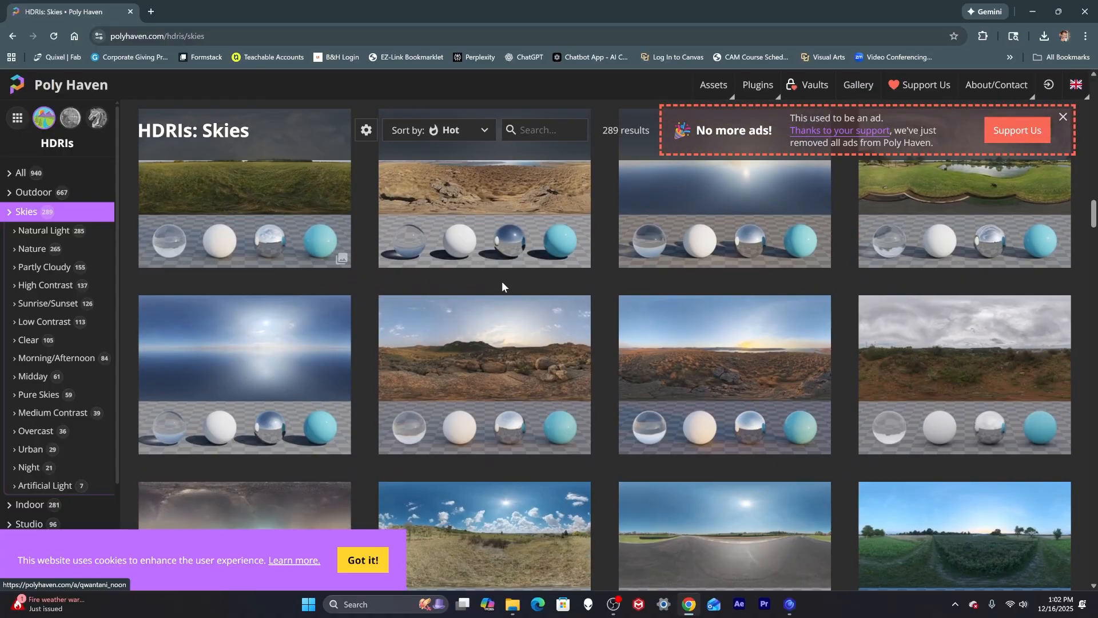
{"action": "scroll", "coordinate": [503, 286], "scroll_direction": "down", "scroll_amount": 5}
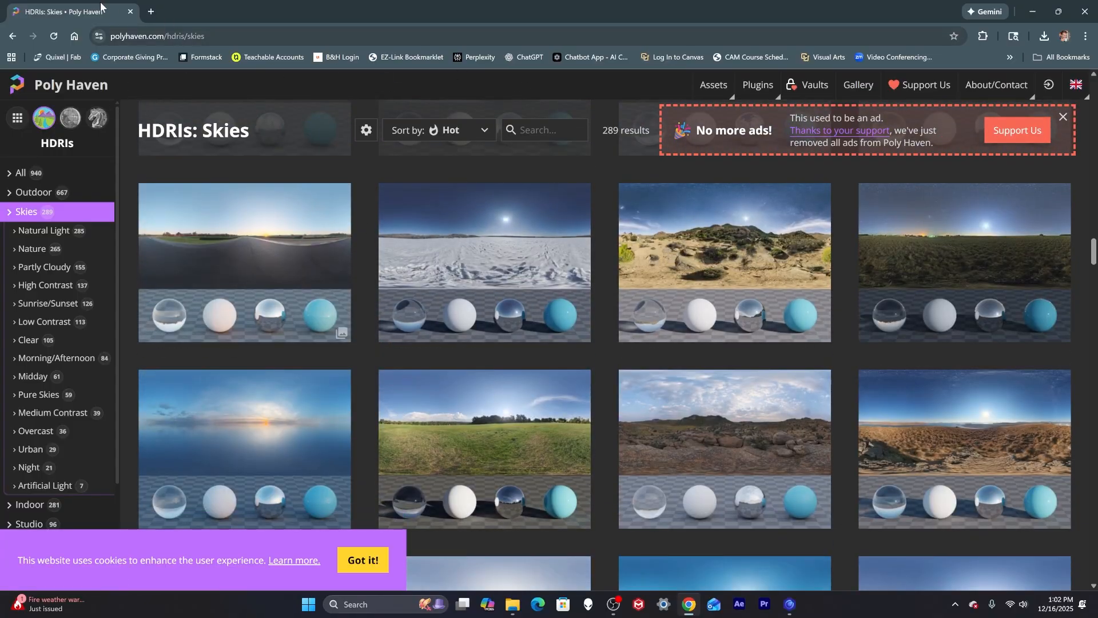
{"action": "left_click", "coordinate": [1033, 12]}
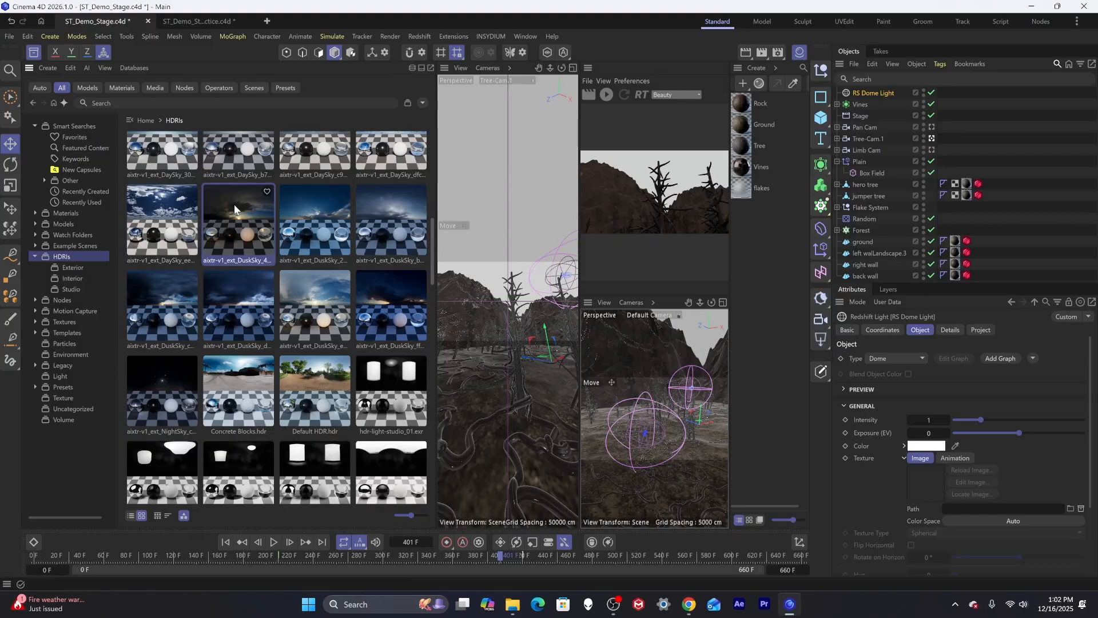
Load the aixtr-v1_ext_DuskSky HDRI into the dome light's texture and close the Asset Browser.
{"action": "left_click_drag", "start_coordinate": [236, 207], "coordinate": [630, 466]}
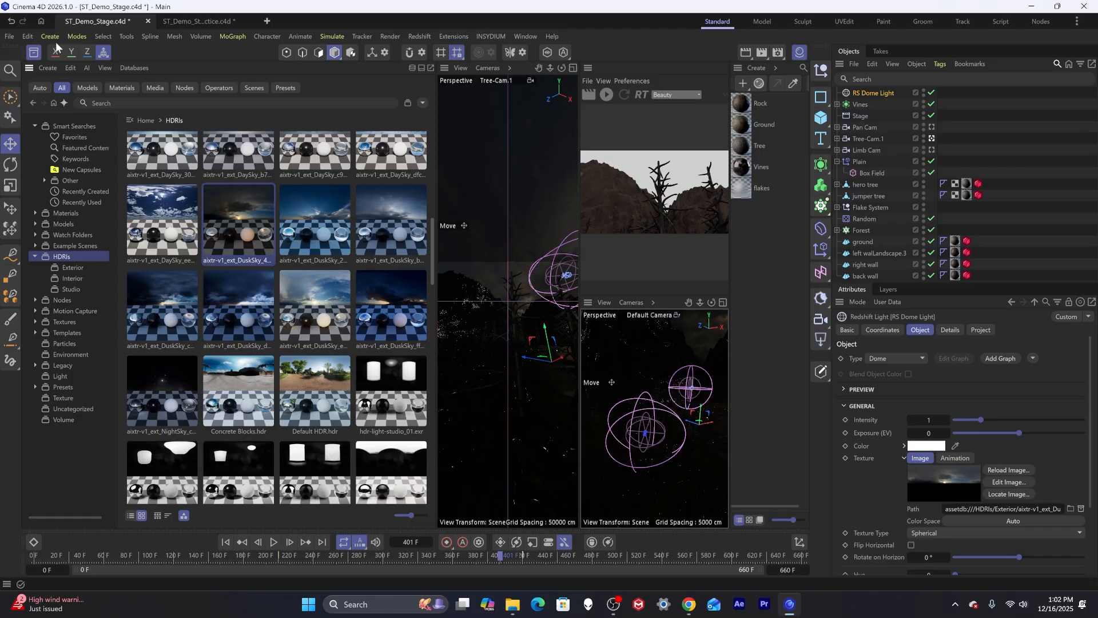
{"action": "left_click", "coordinate": [34, 52]}
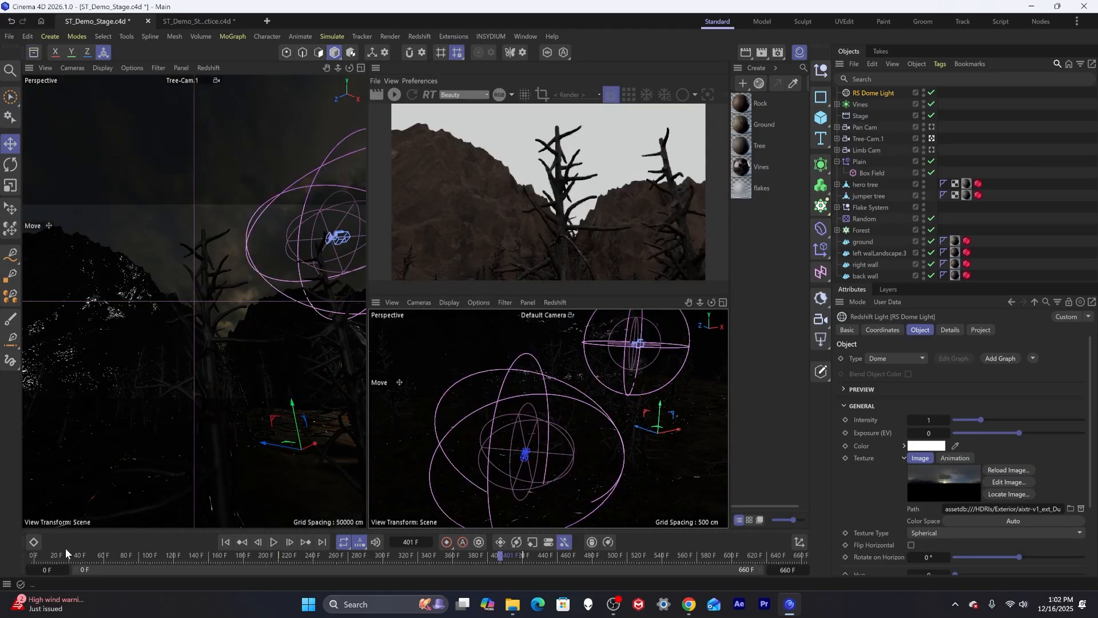
Move to frame 281, start the Redshift render preview and rotate the dome HDRI 60° on the horizon.
{"action": "left_click_drag", "start_coordinate": [65, 550], "coordinate": [359, 556]}
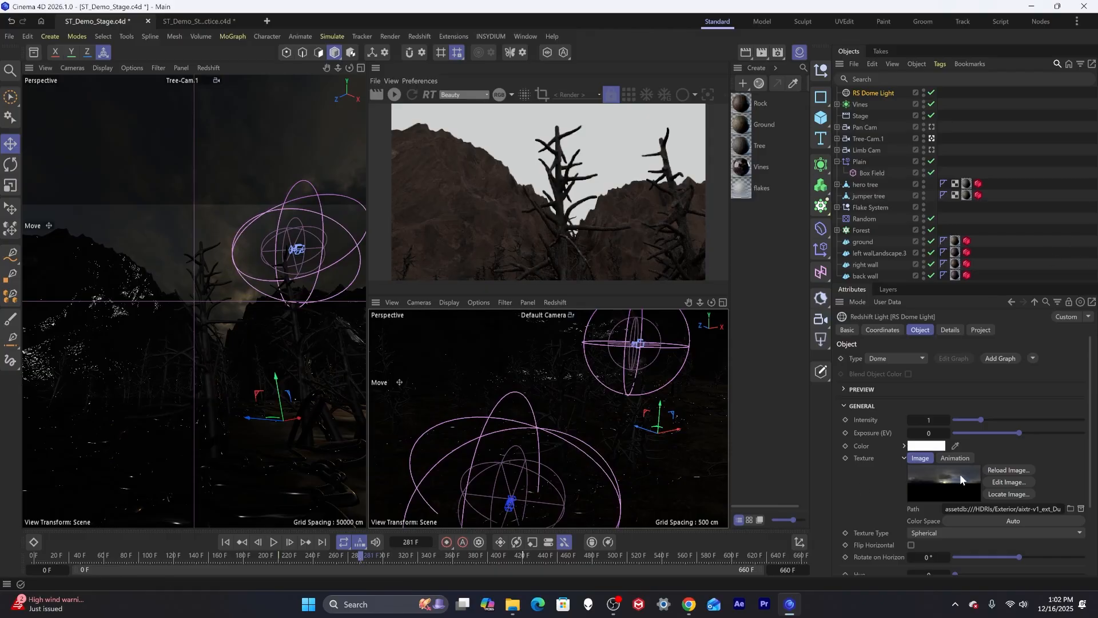
{"action": "left_click", "coordinate": [394, 94]}
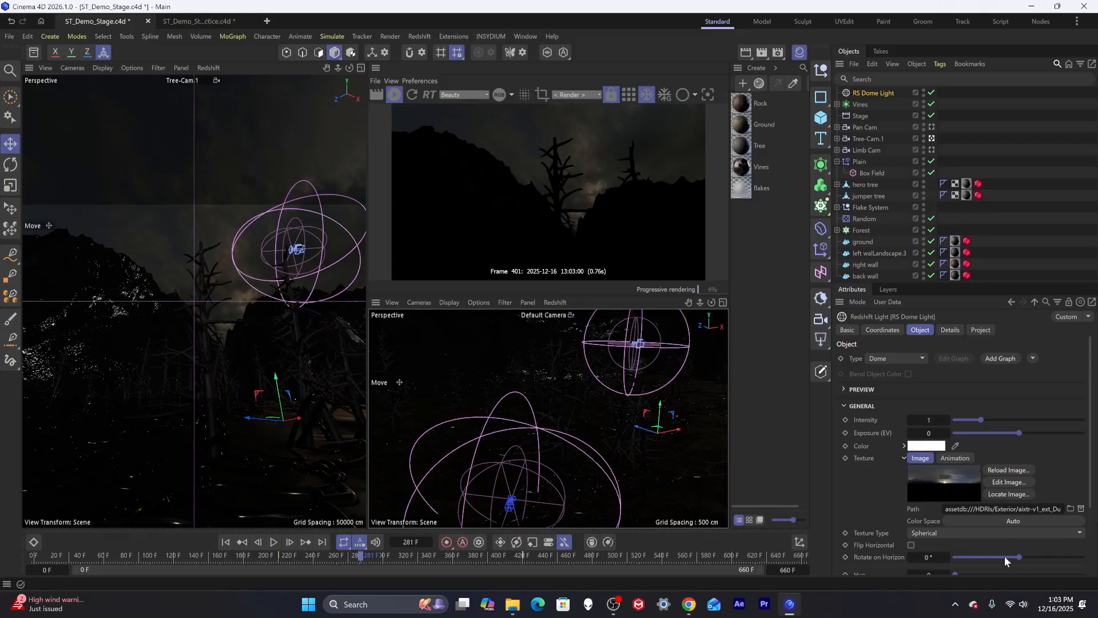
{"action": "mouse_move", "coordinate": [1019, 556]}
{"action": "left_mouse_down"}
{"action": "mouse_move", "coordinate": [1052, 551]}
{"action": "mouse_move", "coordinate": [1040, 553]}
{"action": "left_mouse_up"}
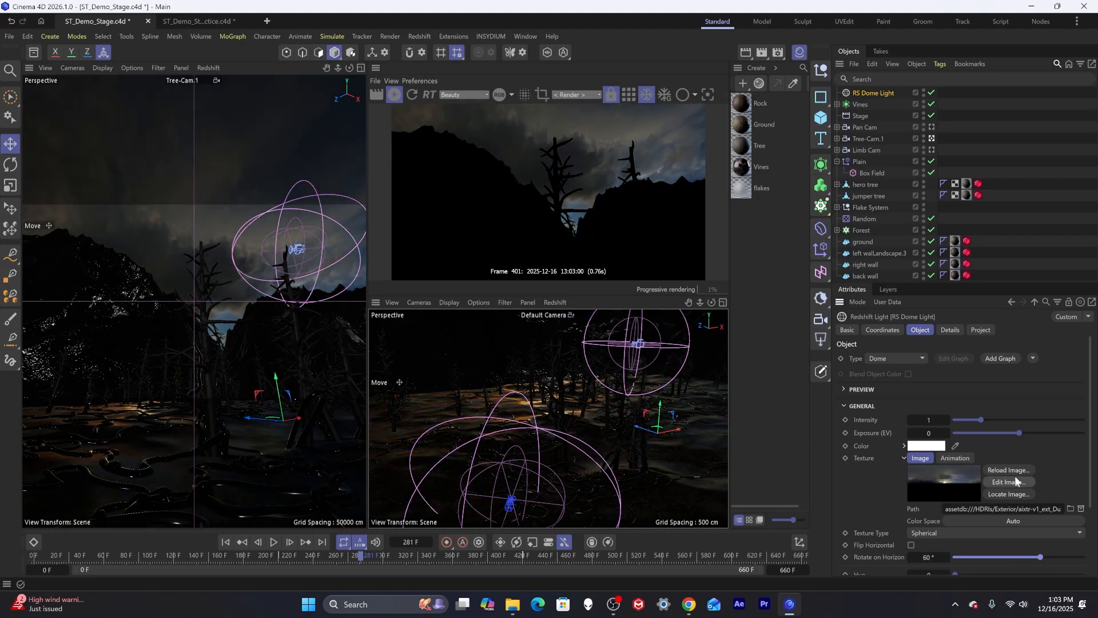
Set the dome light's Intensity to 10.
{"action": "left_click", "coordinate": [940, 418]}
{"action": "type", "text": "10"}
{"action": "key", "text": "Return"}
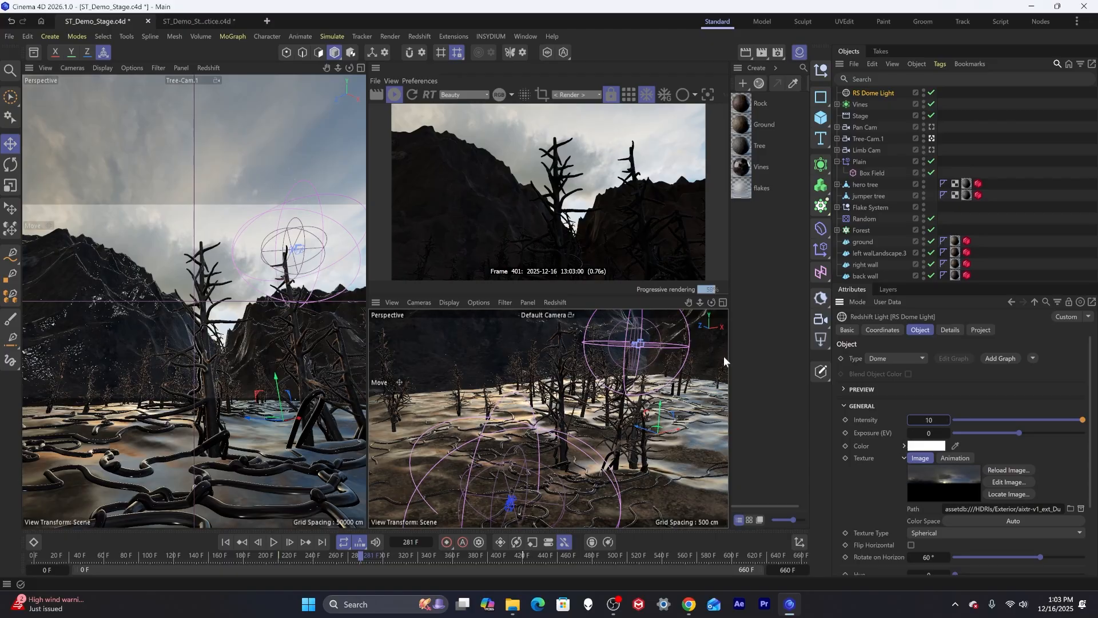
Tint the dome light's color a muted blue of about RGB 80, 122, 142.
{"action": "left_click", "coordinate": [916, 445]}
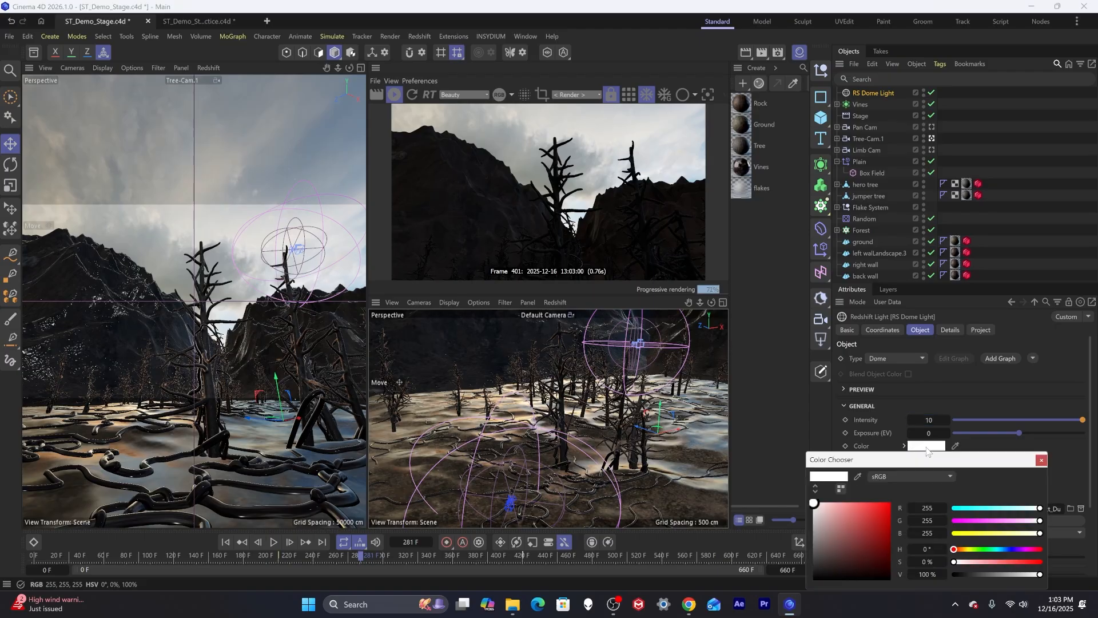
{"action": "left_click_drag", "start_coordinate": [995, 550], "coordinate": [1001, 551]}
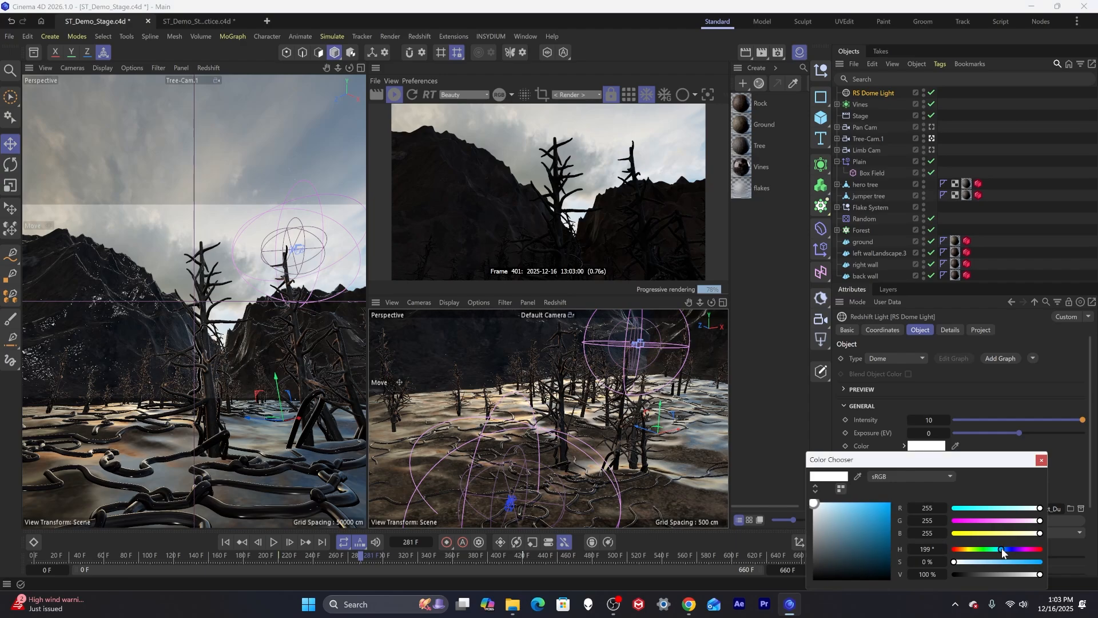
{"action": "left_click_drag", "start_coordinate": [866, 517], "coordinate": [840, 525]}
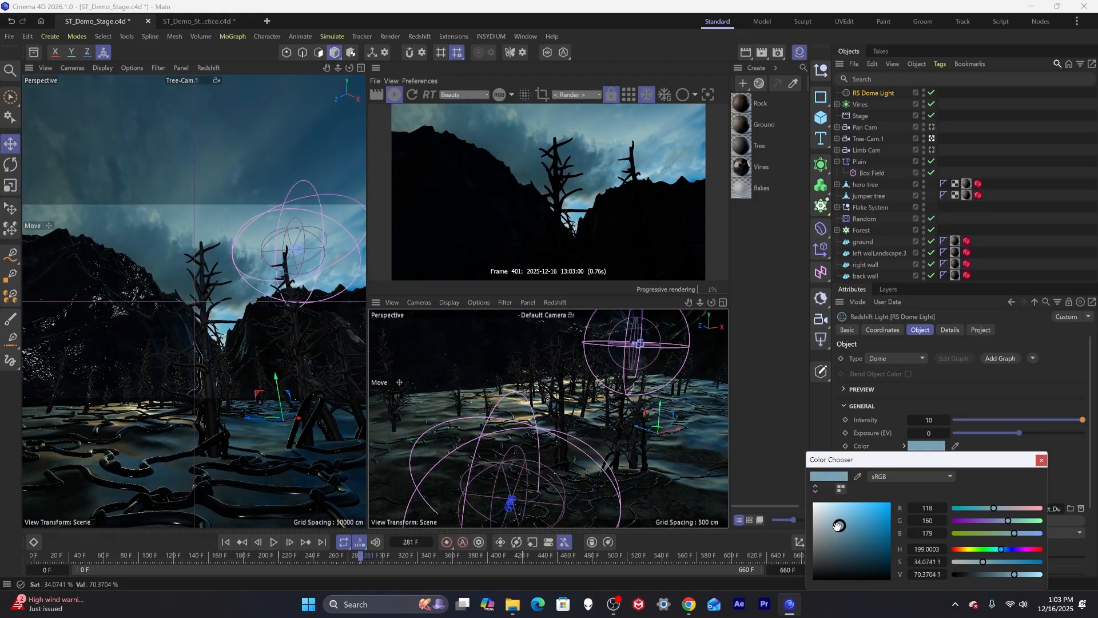
{"action": "left_click_drag", "start_coordinate": [886, 469], "coordinate": [881, 463]}
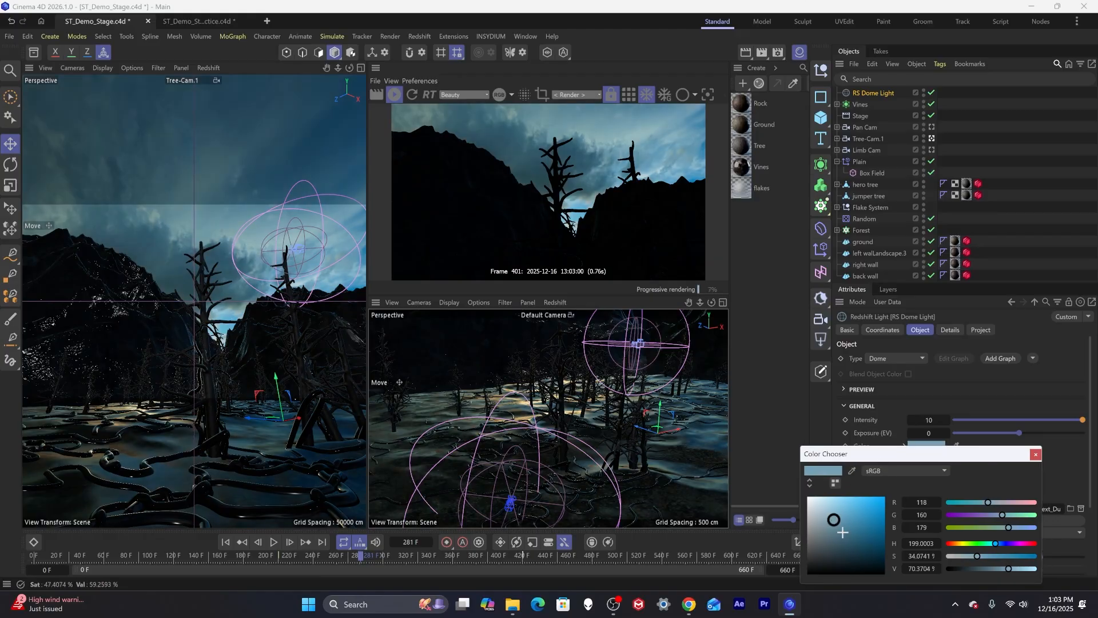
{"action": "left_click", "coordinate": [842, 534]}
{"action": "left_click_drag", "start_coordinate": [842, 535], "coordinate": [840, 536]}
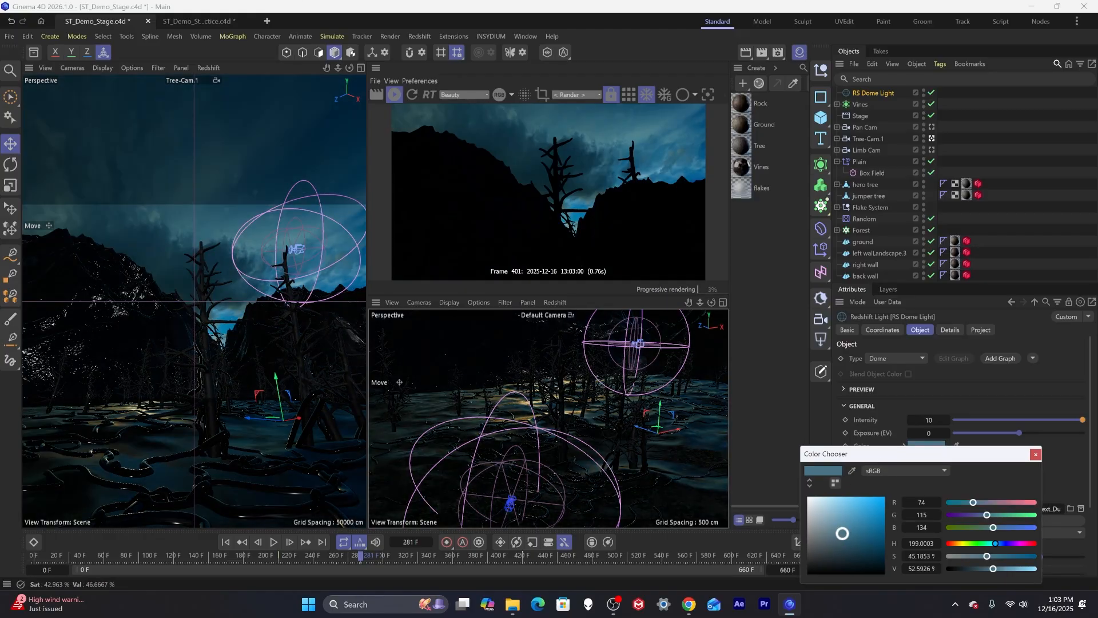
{"action": "left_click", "coordinate": [841, 531]}
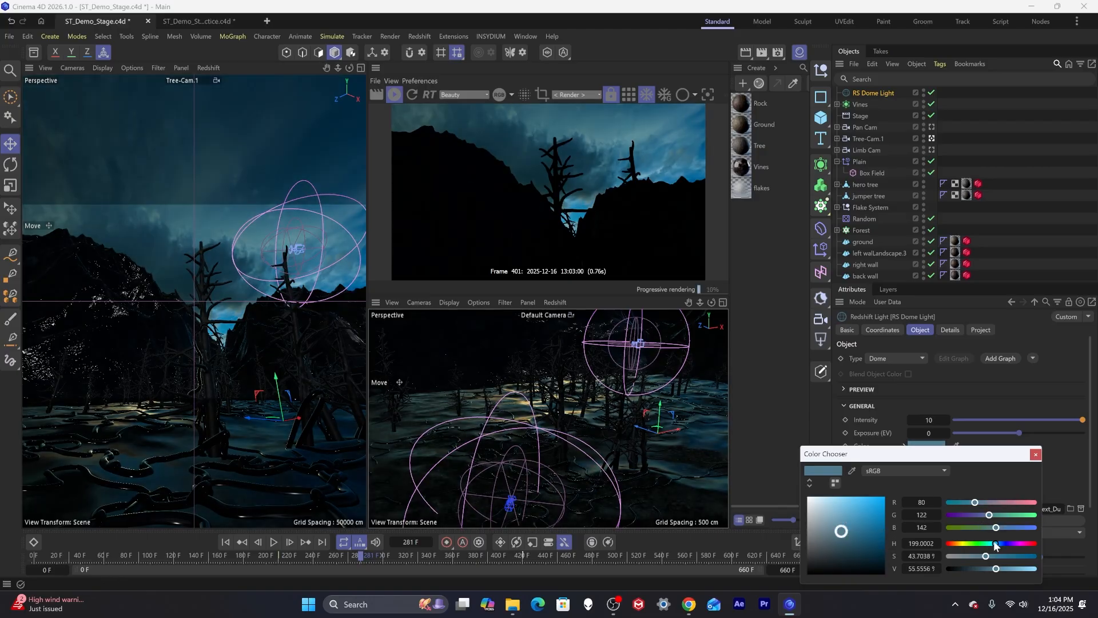
{"action": "left_click_drag", "start_coordinate": [996, 545], "coordinate": [997, 545]}
{"action": "left_click", "coordinate": [1036, 454]}
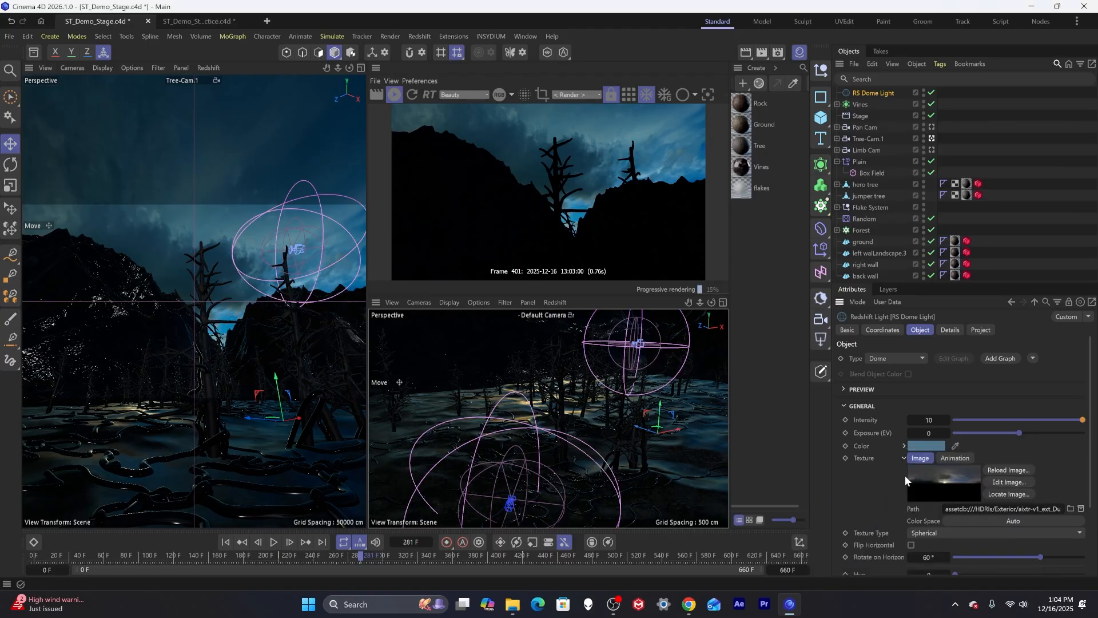
Set the dome light's Exposure to 1.
{"action": "left_click", "coordinate": [930, 433]}
{"action": "type", "text": "1"}
{"action": "key", "text": "Return"}
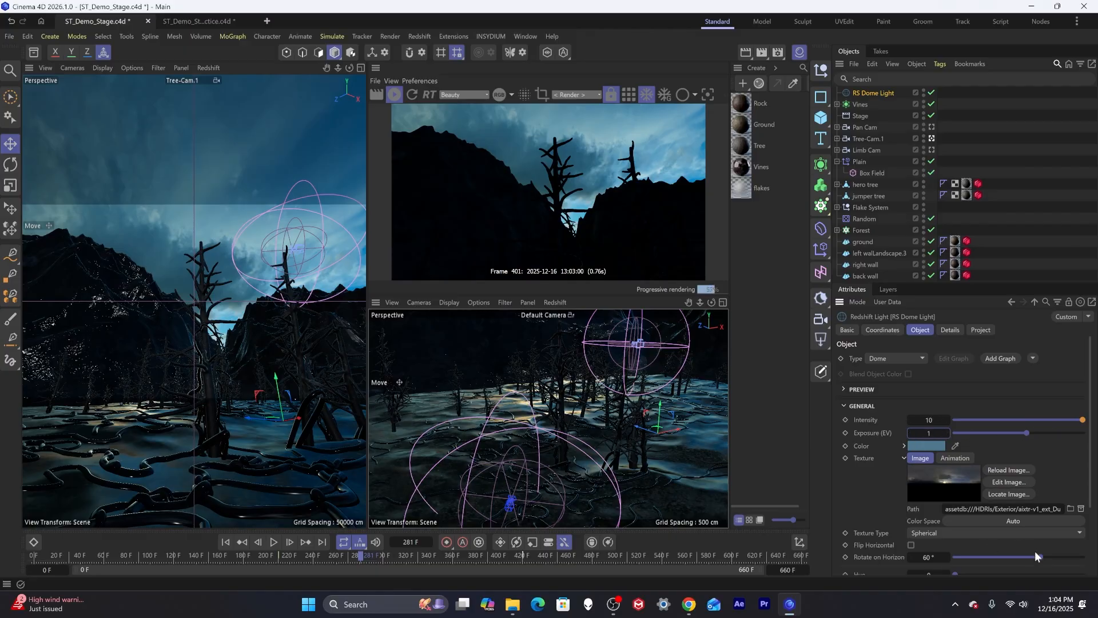
Rotate the dome HDRI to 41° on the horizon and set the dome light's Exposure to 2.
{"action": "mouse_move", "coordinate": [1038, 556]}
{"action": "left_mouse_down"}
{"action": "mouse_move", "coordinate": [1047, 555]}
{"action": "mouse_move", "coordinate": [1035, 556]}
{"action": "left_mouse_up"}
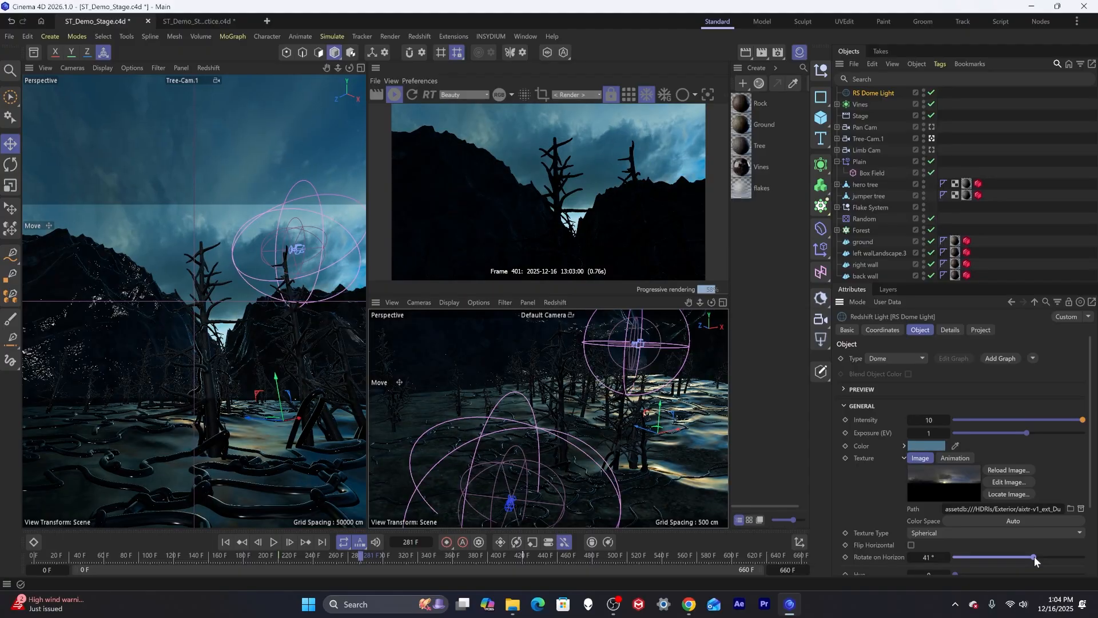
{"action": "double_click", "coordinate": [935, 432]}
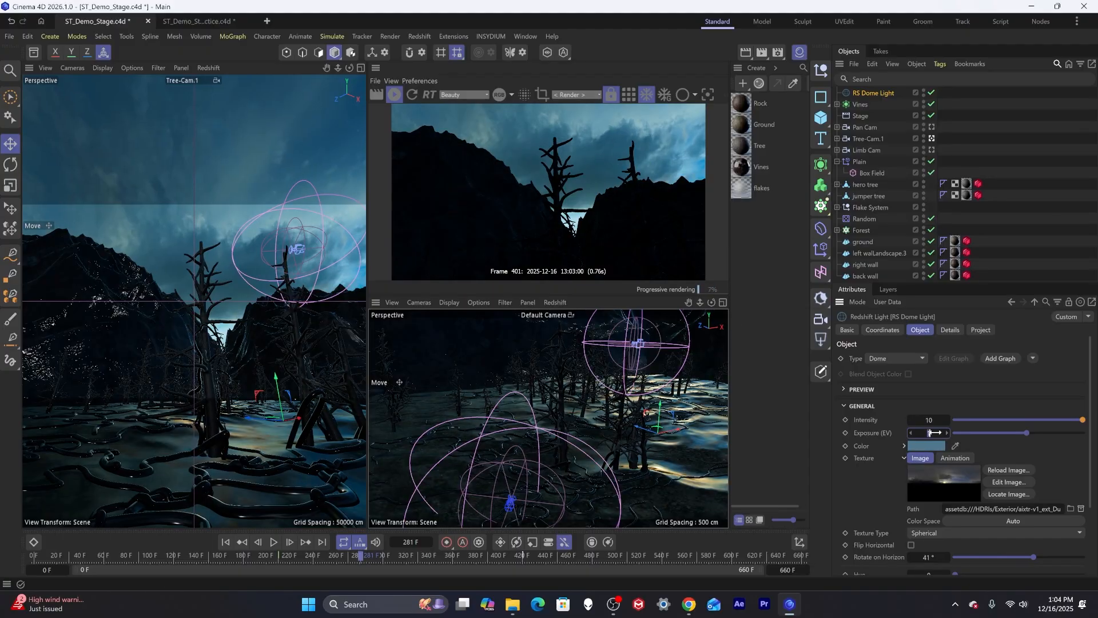
{"action": "type", "text": "2"}
{"action": "key", "text": "Return"}
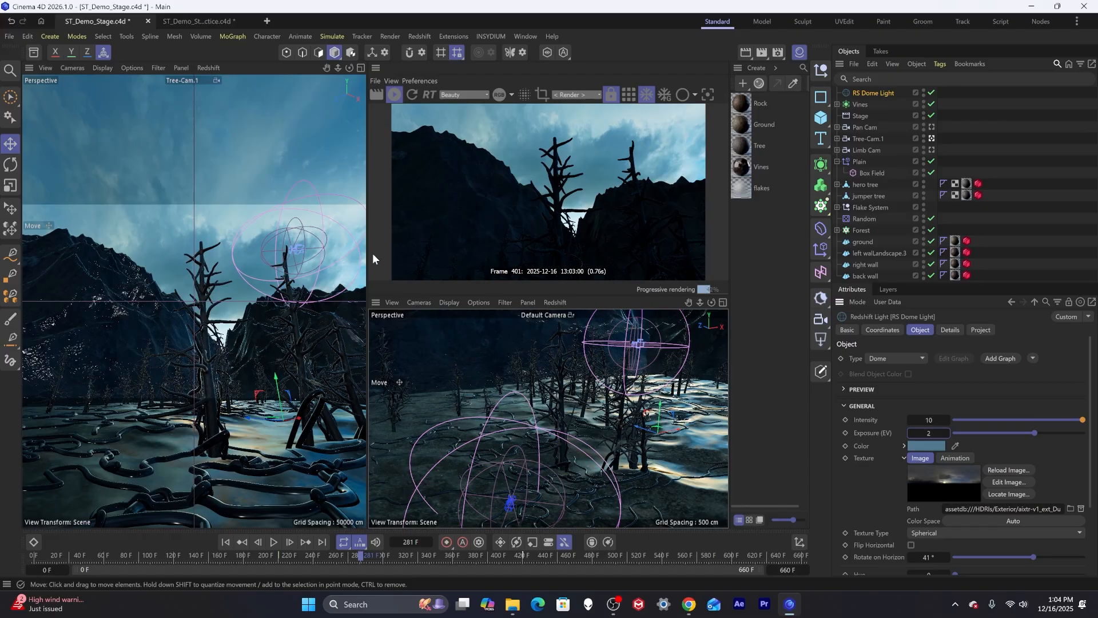
{"action": "left_click", "coordinate": [754, 246]}
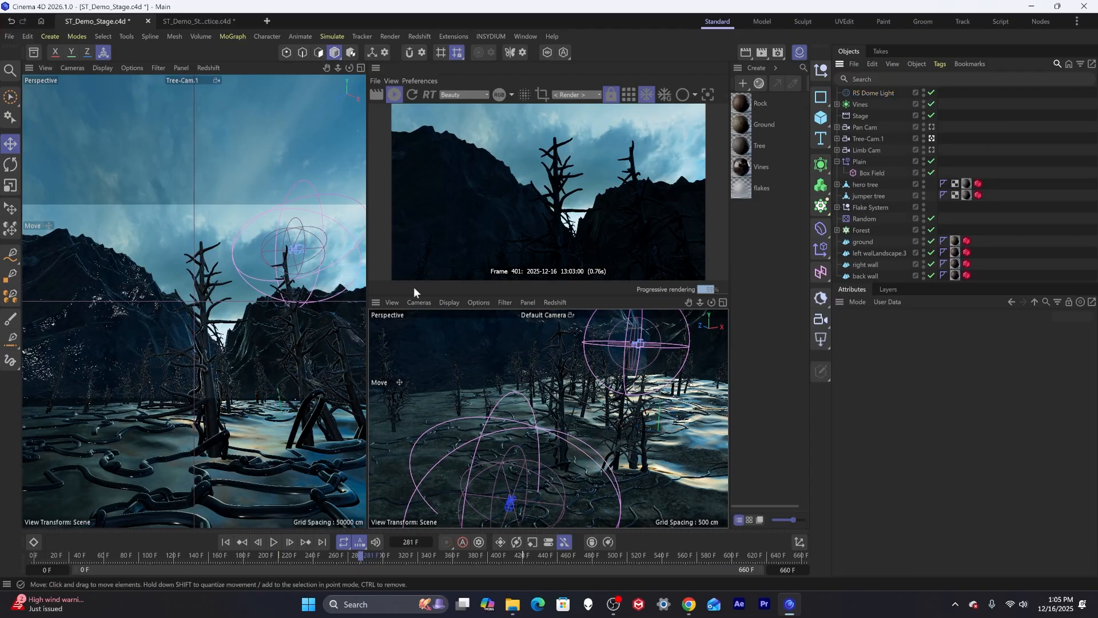
{"action": "left_click", "coordinate": [932, 115]}
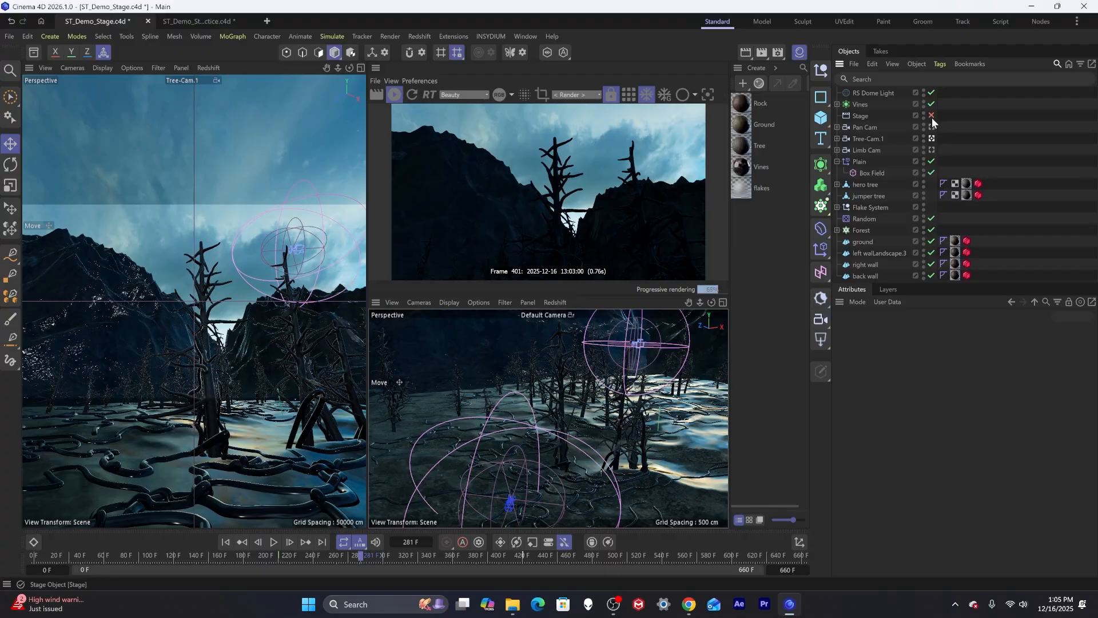
{"action": "left_click", "coordinate": [932, 115]}
Add a Redshift area light to the scene.
{"action": "left_click_drag", "start_coordinate": [222, 388], "coordinate": [231, 405], "text": "alt"}
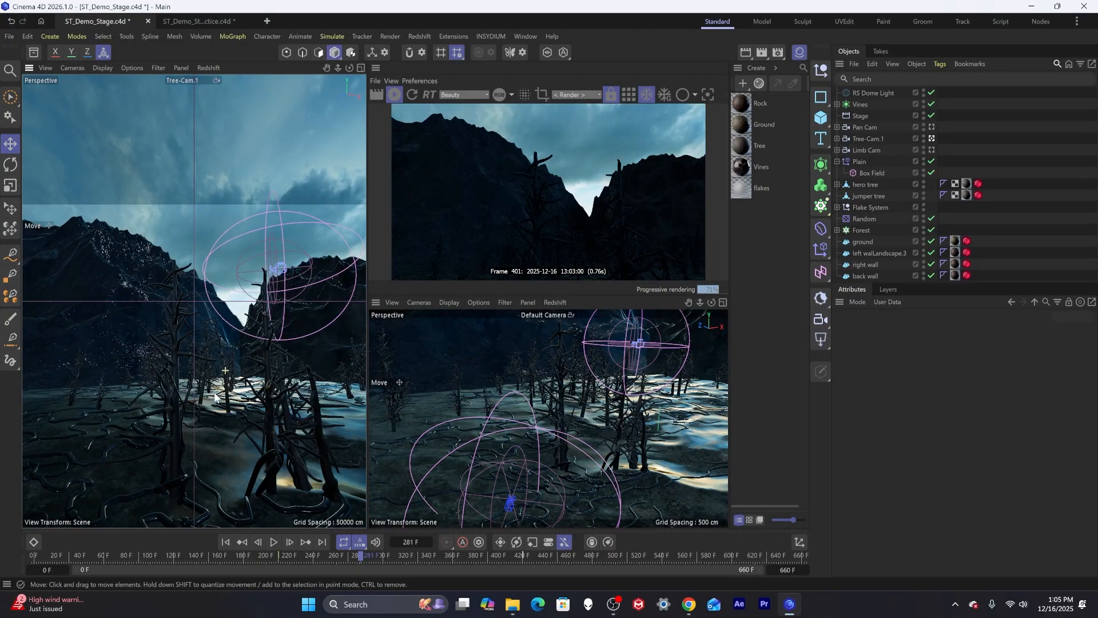
{"action": "right_click_drag", "start_coordinate": [229, 400], "coordinate": [135, 396], "text": "alt"}
{"action": "left_click_drag", "start_coordinate": [215, 403], "coordinate": [154, 409], "text": "alt"}
{"action": "right_click_drag", "start_coordinate": [235, 404], "coordinate": [284, 393], "text": "alt"}
{"action": "middle_click_drag", "start_coordinate": [283, 394], "coordinate": [255, 316], "text": "alt"}
{"action": "left_click_drag", "start_coordinate": [255, 315], "coordinate": [212, 321], "text": "alt"}
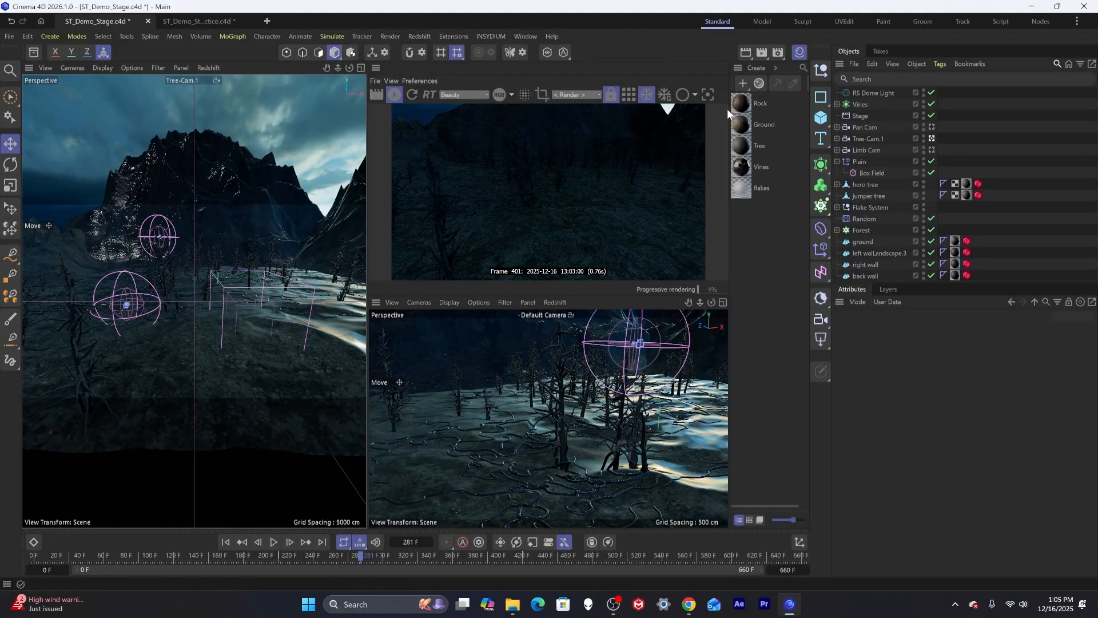
{"action": "left_click", "coordinate": [821, 339]}
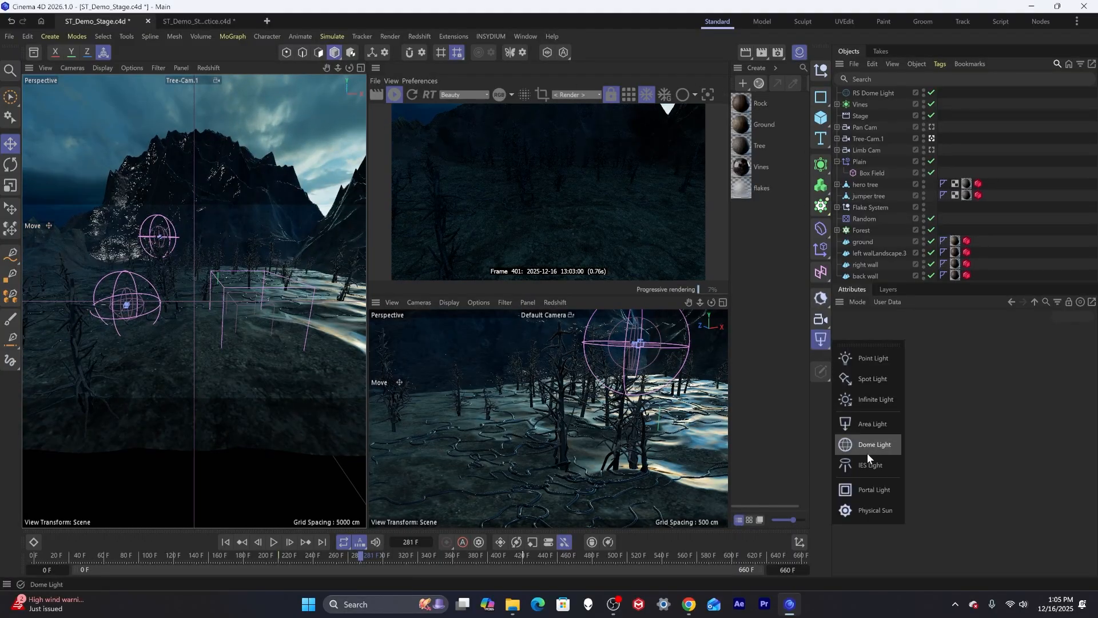
{"action": "left_click", "coordinate": [871, 426]}
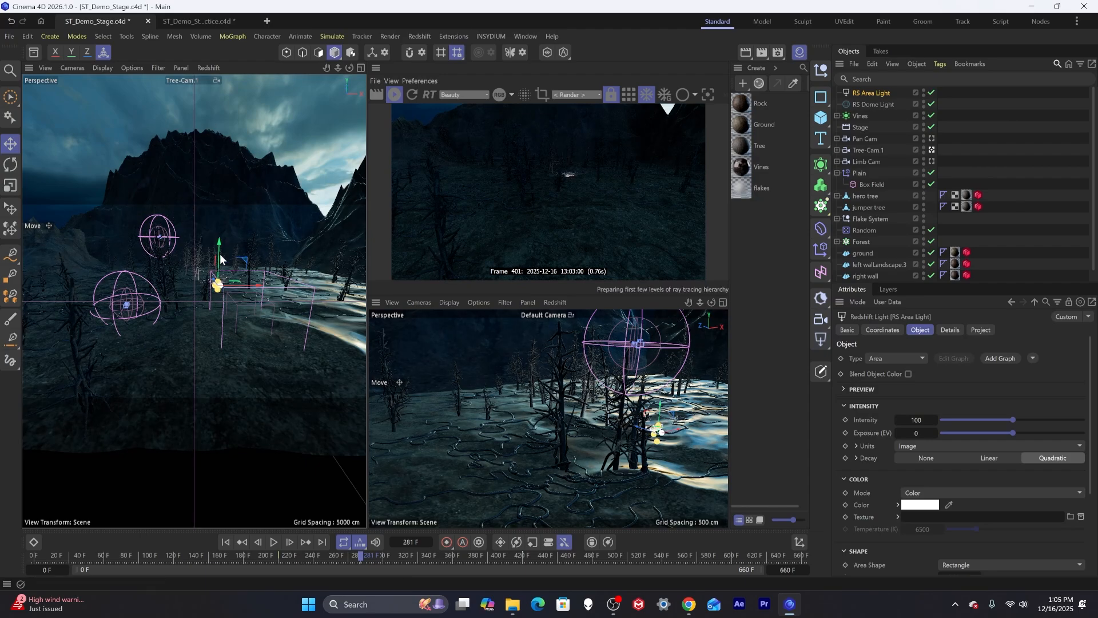
Position the area light and duplicate it into a second area light placed about 3696 cm away.
{"action": "mouse_move", "coordinate": [218, 283]}
{"action": "left_mouse_down"}
{"action": "mouse_move", "coordinate": [223, 226]}
{"action": "mouse_move", "coordinate": [220, 273]}
{"action": "mouse_move", "coordinate": [128, 324]}
{"action": "mouse_move", "coordinate": [135, 231]}
{"action": "mouse_move", "coordinate": [157, 256]}
{"action": "mouse_move", "coordinate": [213, 220]}
{"action": "mouse_move", "coordinate": [171, 277]}
{"action": "mouse_move", "coordinate": [121, 271]}
{"action": "mouse_move", "coordinate": [60, 290]}
{"action": "mouse_move", "coordinate": [133, 294]}
{"action": "mouse_move", "coordinate": [197, 374]}
{"action": "mouse_move", "coordinate": [159, 350]}
{"action": "mouse_move", "coordinate": [169, 345]}
{"action": "left_mouse_up"}
{"action": "left_click_drag", "start_coordinate": [175, 298], "coordinate": [226, 446], "text": "ctrl"}
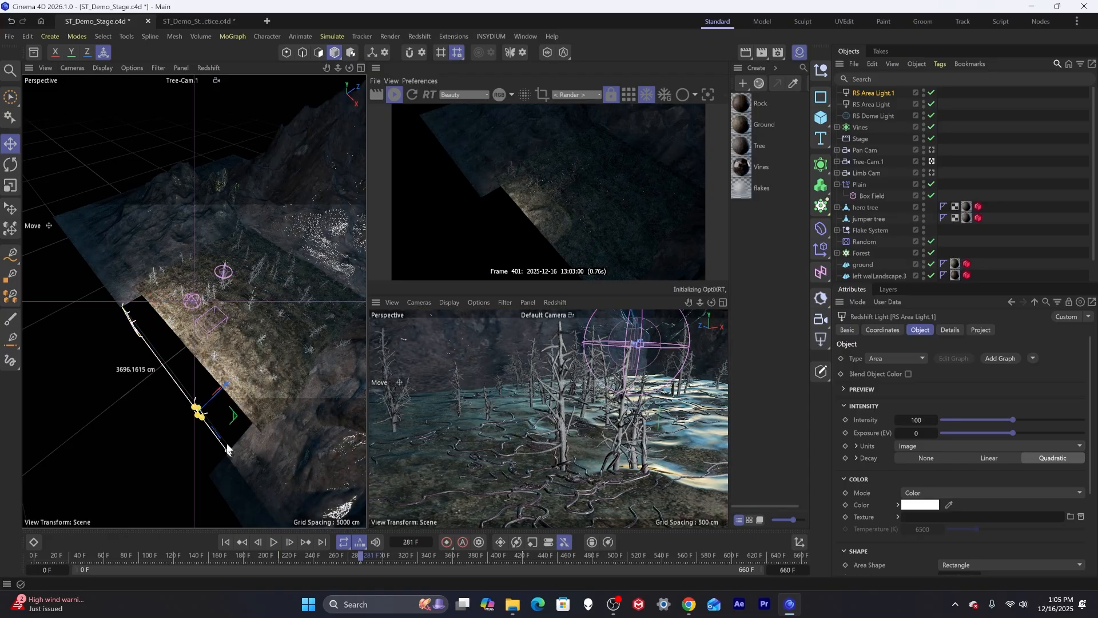
{"action": "left_click", "coordinate": [133, 555]}
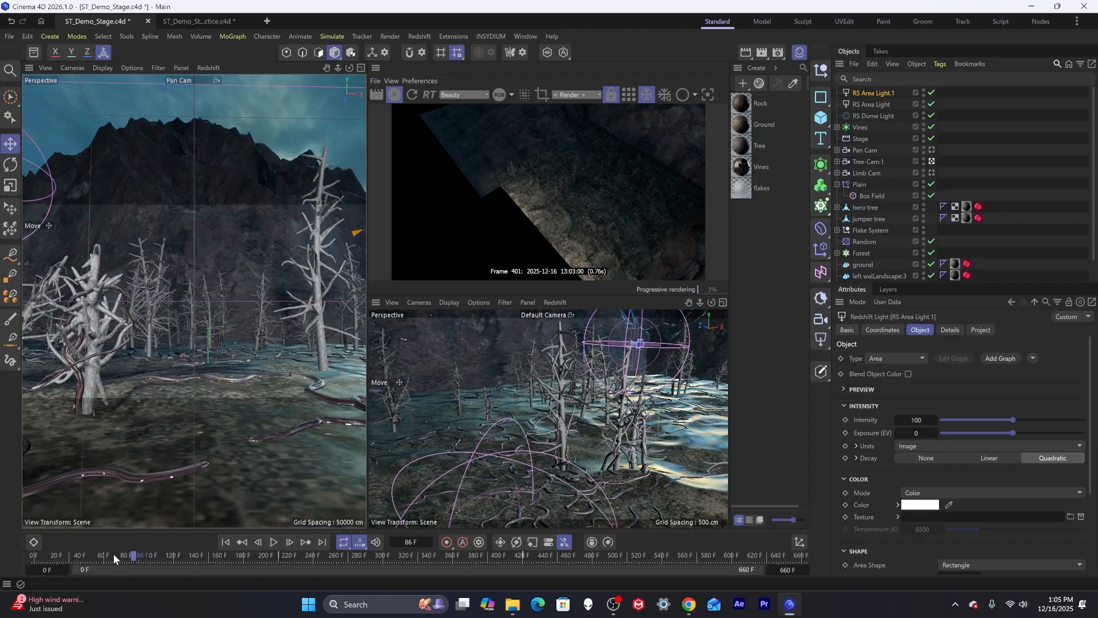
{"action": "left_click_drag", "start_coordinate": [114, 554], "coordinate": [15, 560]}
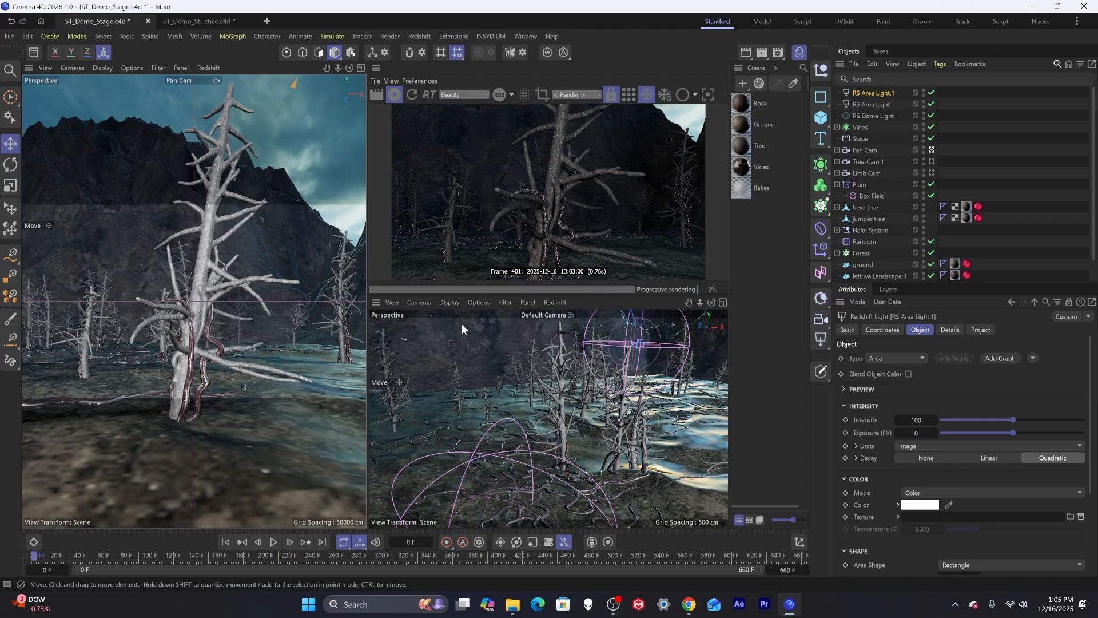
{"action": "left_click_drag", "start_coordinate": [52, 559], "coordinate": [199, 549]}
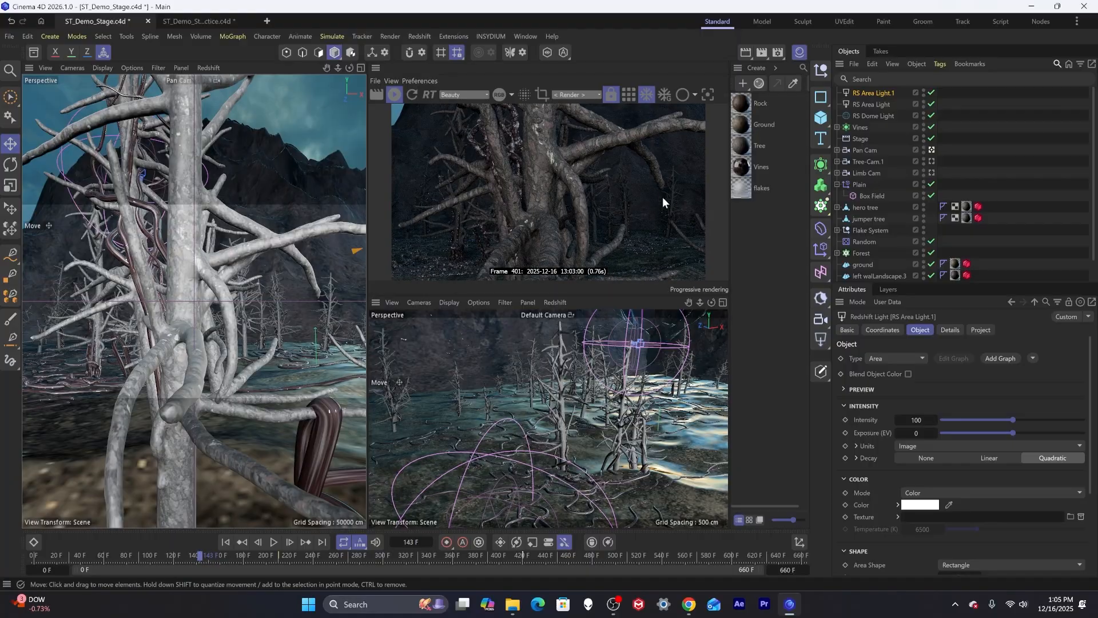
Select both area lights and tint their color a warm off-white of about RGB 238, 225, 213.
{"action": "left_click", "coordinate": [866, 94], "text": "ctrl"}
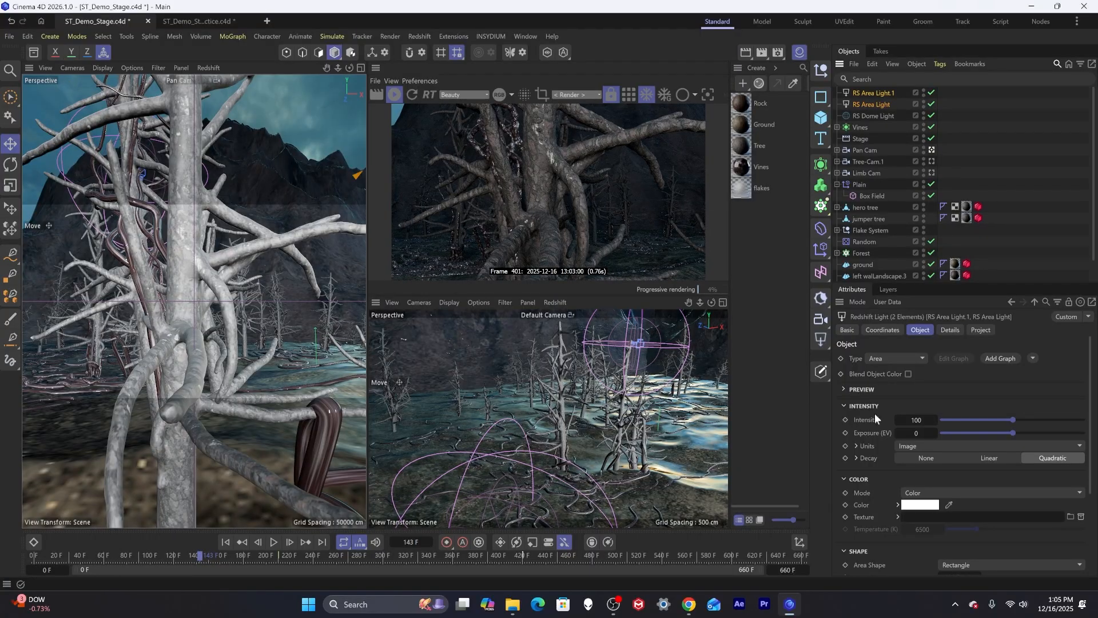
{"action": "left_click", "coordinate": [919, 505]}
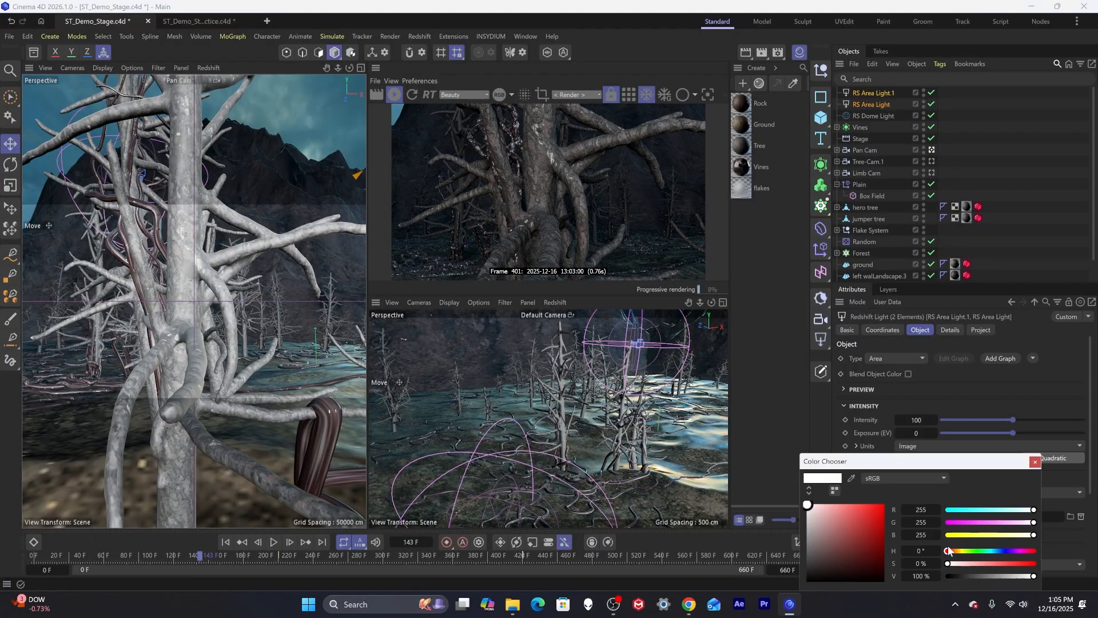
{"action": "left_click_drag", "start_coordinate": [954, 552], "coordinate": [954, 555]}
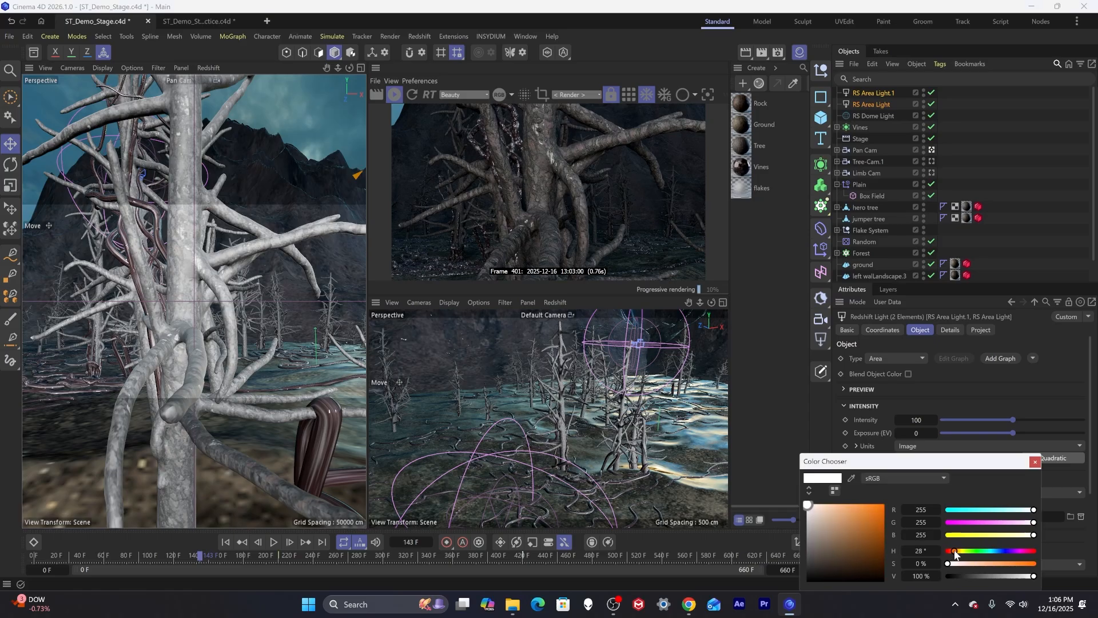
{"action": "left_click_drag", "start_coordinate": [810, 506], "coordinate": [815, 509]}
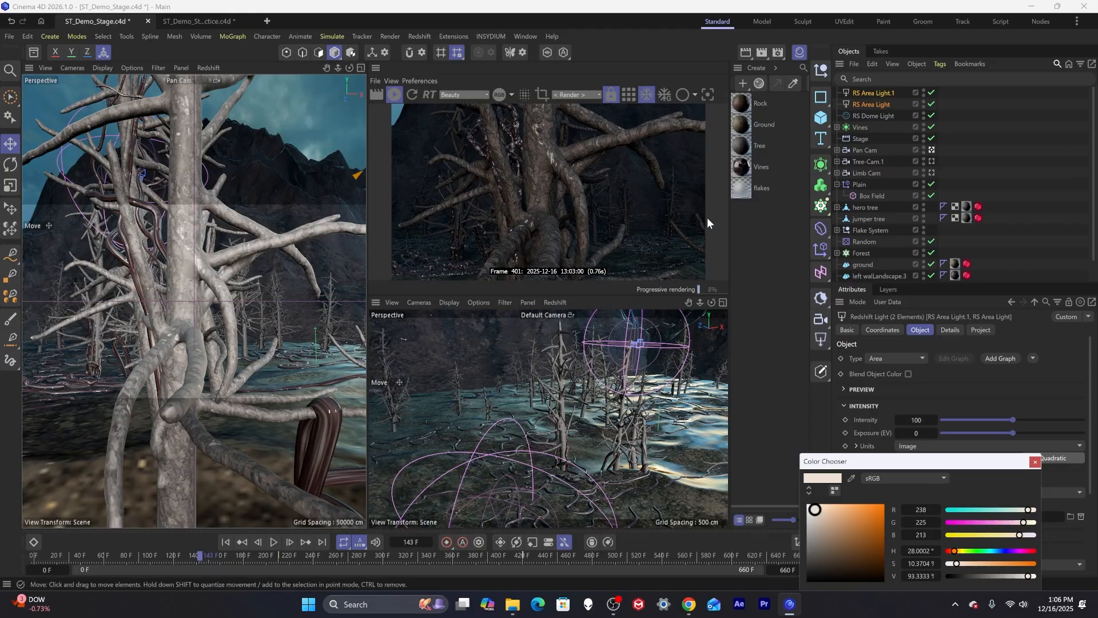
Scrub through the animation back to frame 0 and save the scene.
{"action": "left_click_drag", "start_coordinate": [194, 555], "coordinate": [422, 548]}
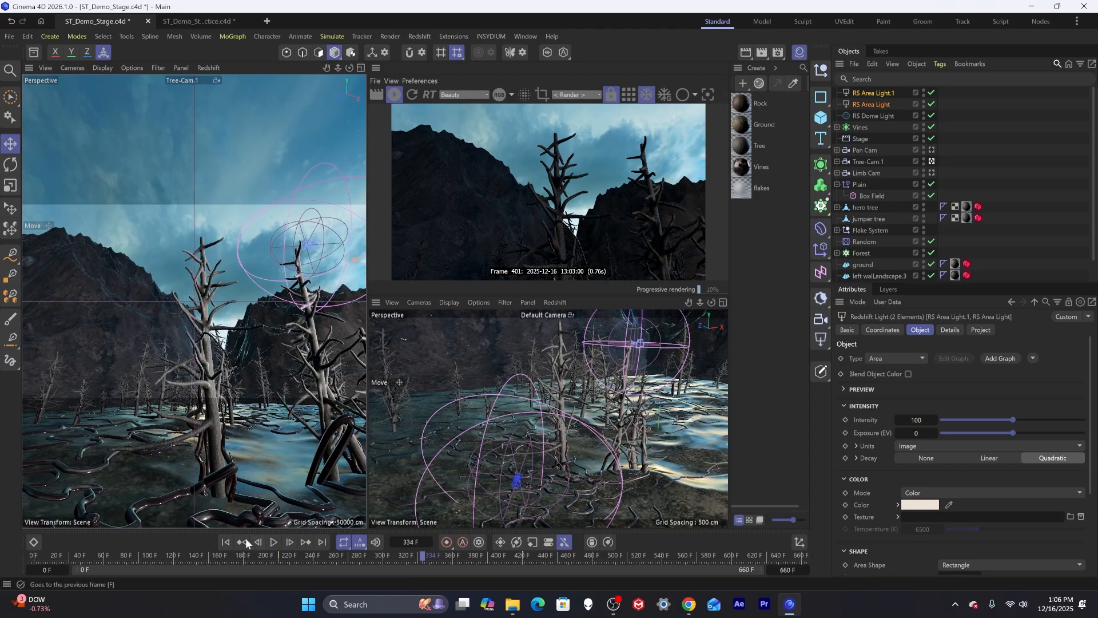
{"action": "left_click", "coordinate": [50, 557]}
{"action": "left_click_drag", "start_coordinate": [51, 557], "coordinate": [20, 553]}
{"action": "left_click", "coordinate": [760, 229]}
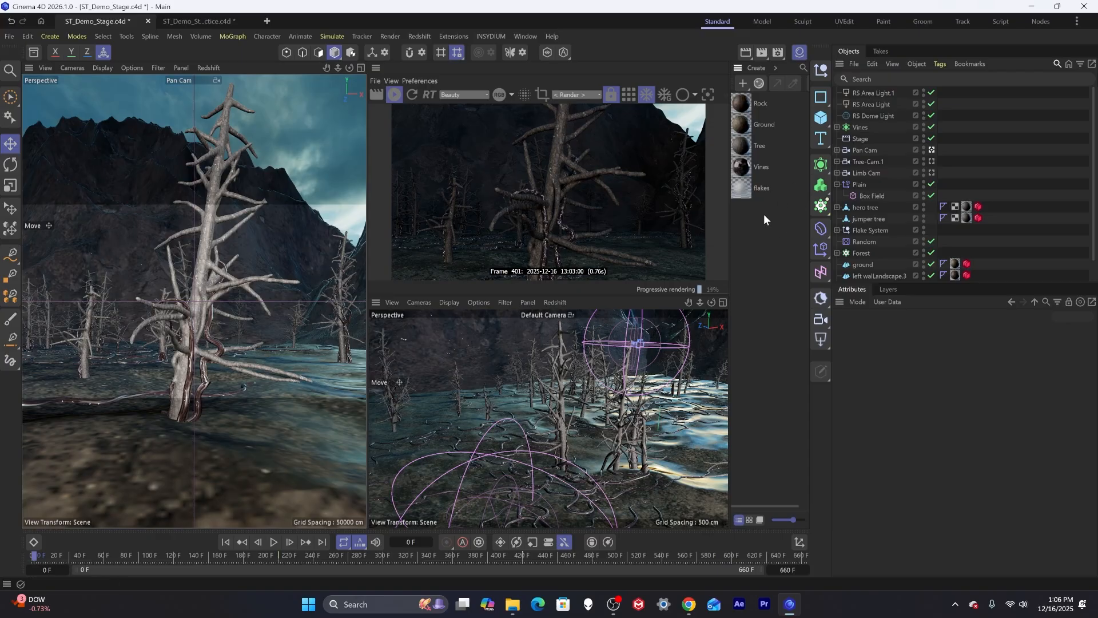
{"action": "key", "text": "ctrl+s"}
Add a Redshift Environment object to the scene.
{"action": "left_click", "coordinate": [414, 36]}
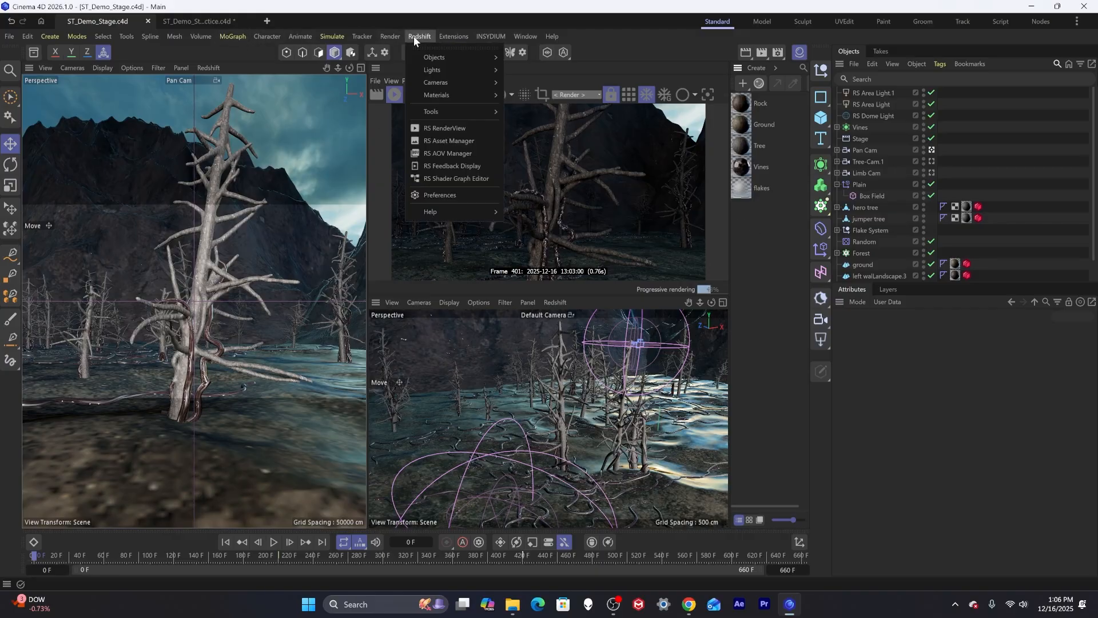
{"action": "mouse_move", "coordinate": [445, 56]}
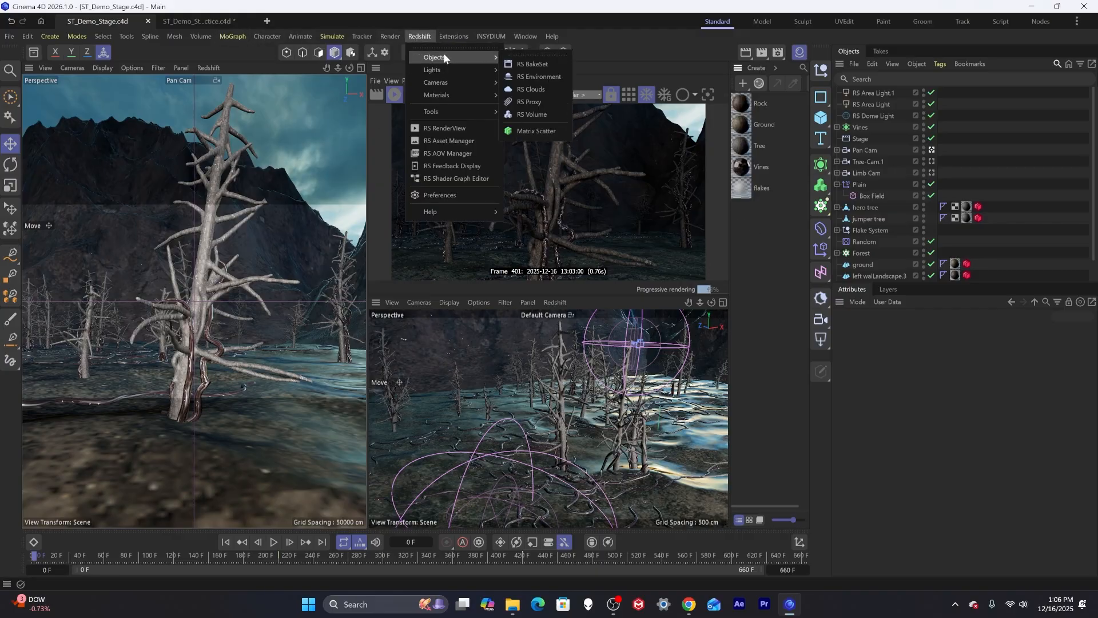
{"action": "left_click", "coordinate": [549, 76]}
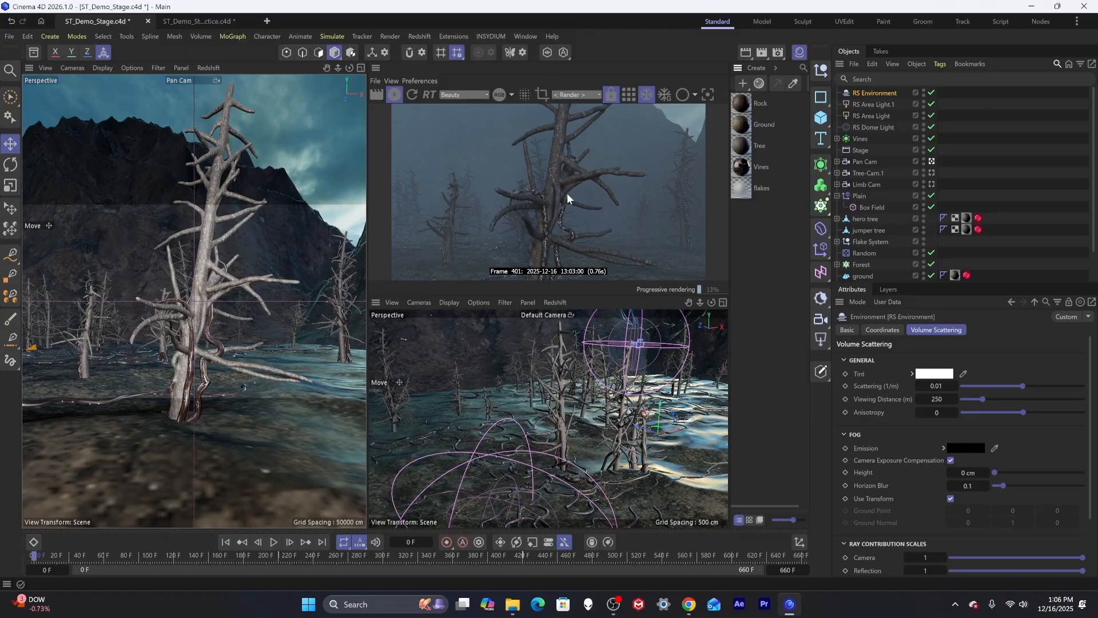
Set the environment's volume Scattering to 0.05.
{"action": "left_click_drag", "start_coordinate": [71, 557], "coordinate": [102, 564]}
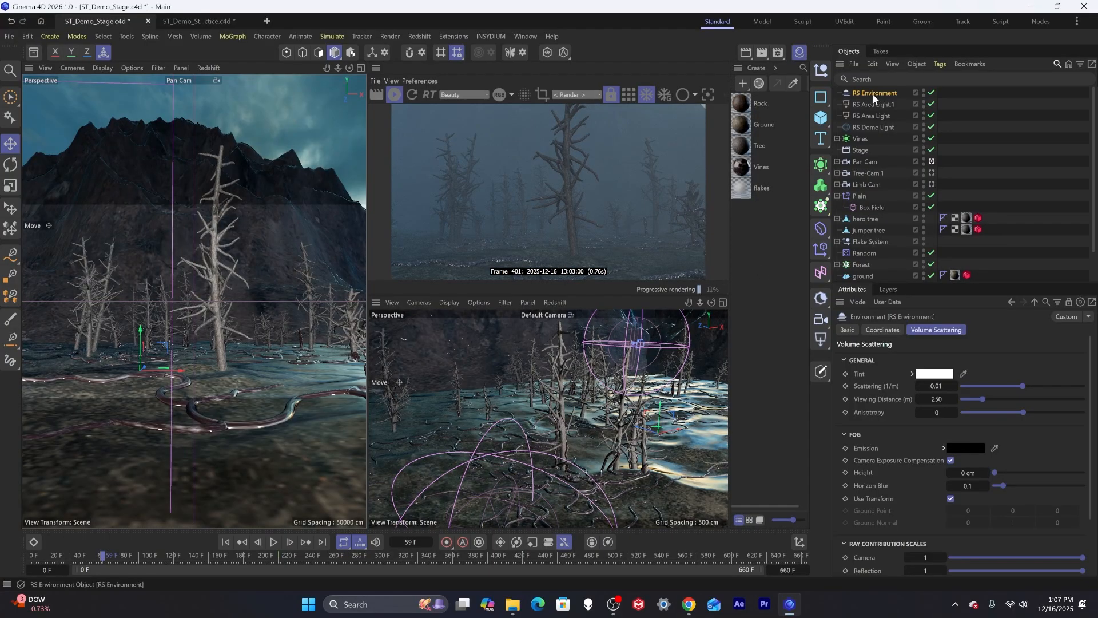
{"action": "left_click", "coordinate": [944, 387]}
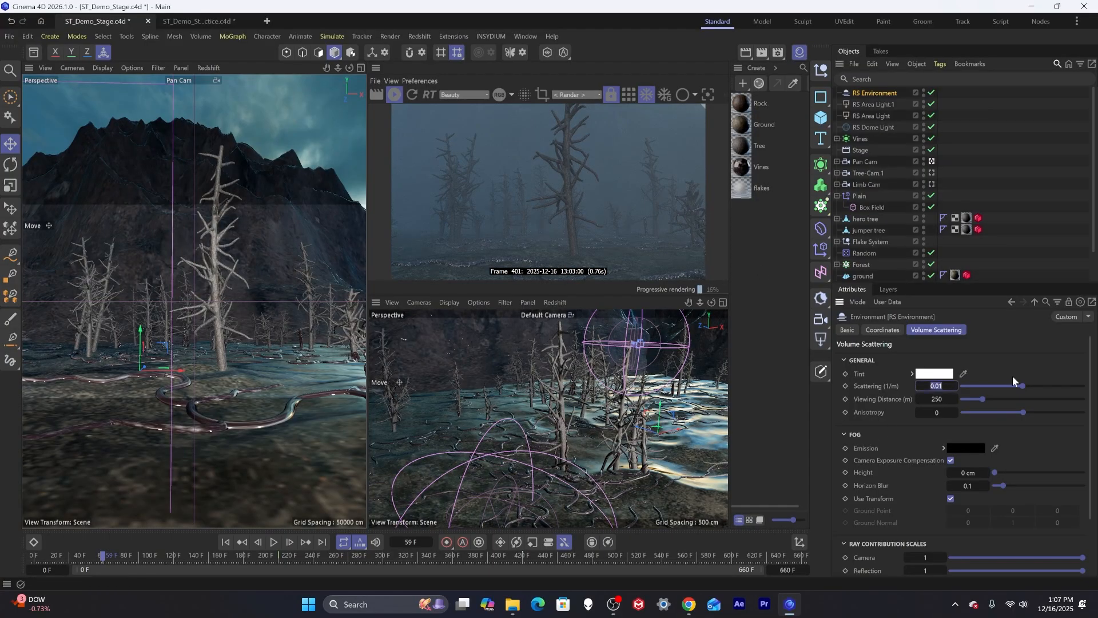
{"action": "type", "text": "0.05"}
{"action": "key", "text": "Return"}
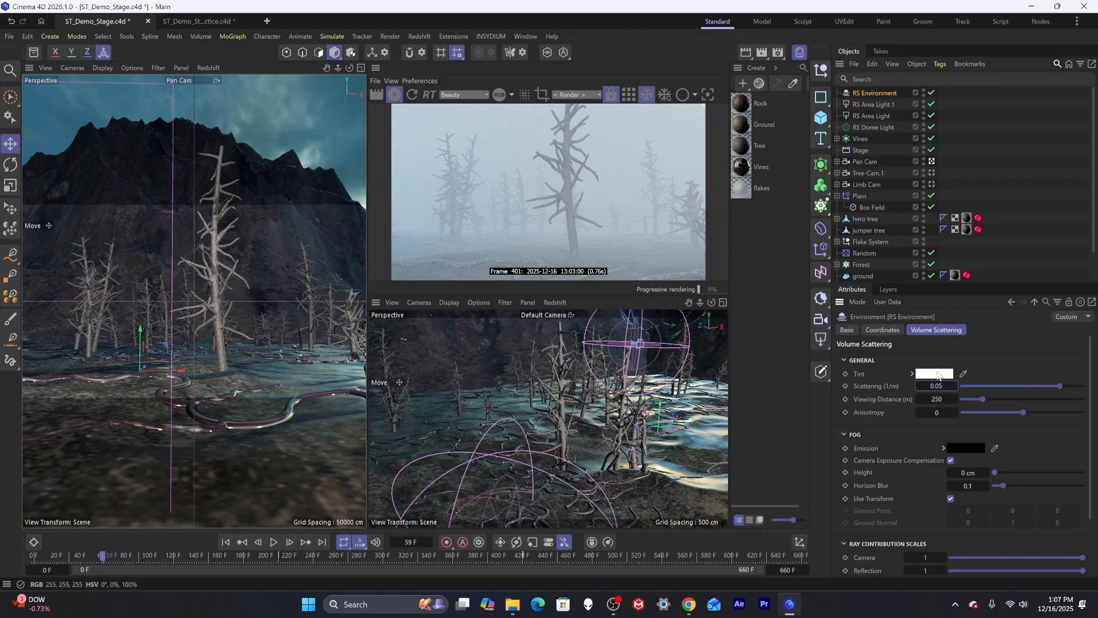
Tint the environment fog a pale blue of about RGB 193, 215, 227.
{"action": "left_click", "coordinate": [934, 373]}
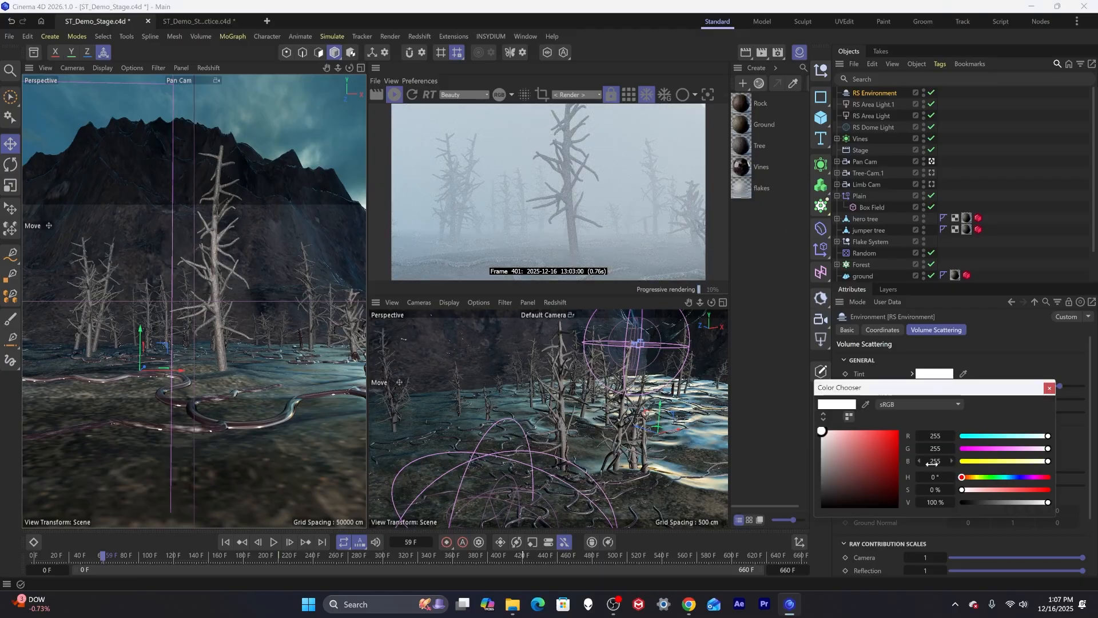
{"action": "left_click", "coordinate": [1010, 476]}
{"action": "left_click_drag", "start_coordinate": [1011, 478], "coordinate": [1011, 477]}
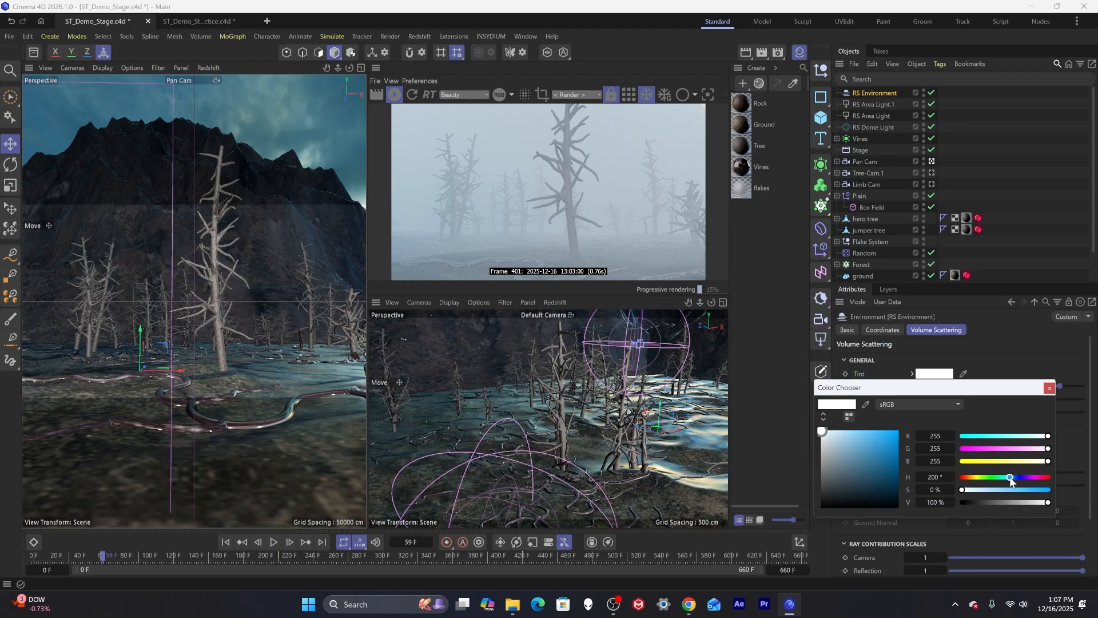
{"action": "left_click", "coordinate": [845, 438]}
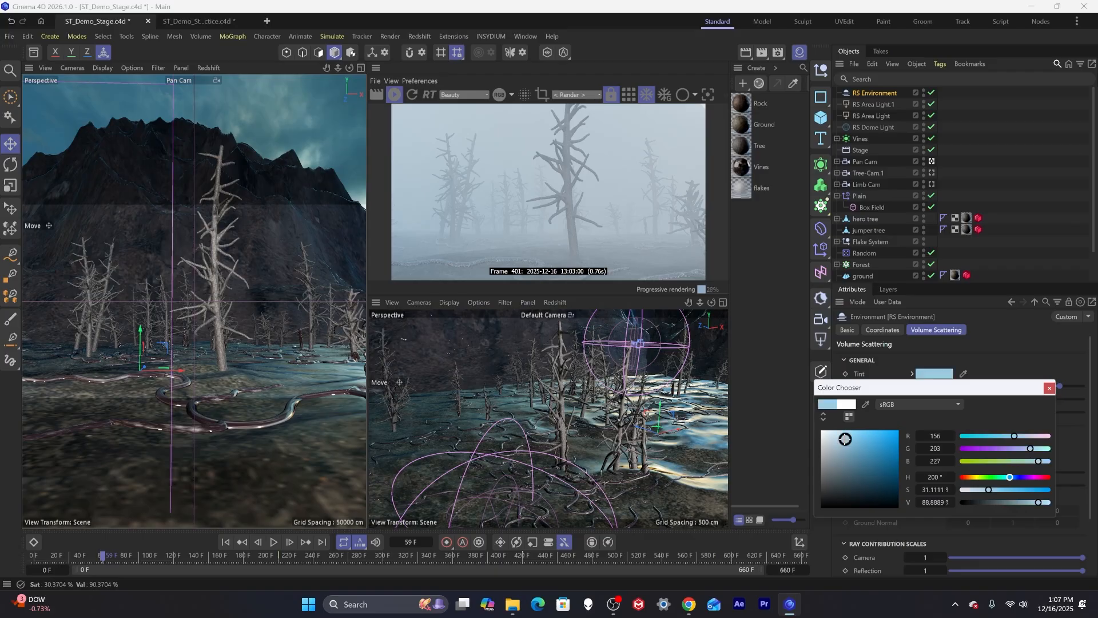
{"action": "left_click", "coordinate": [840, 438]}
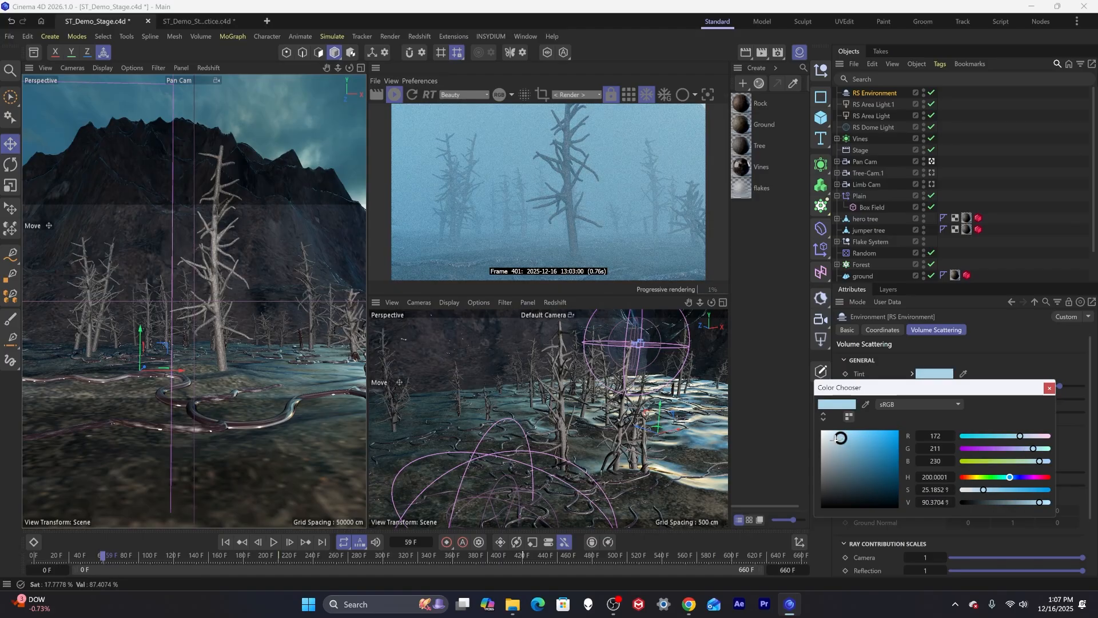
{"action": "left_click_drag", "start_coordinate": [840, 438], "coordinate": [832, 439]}
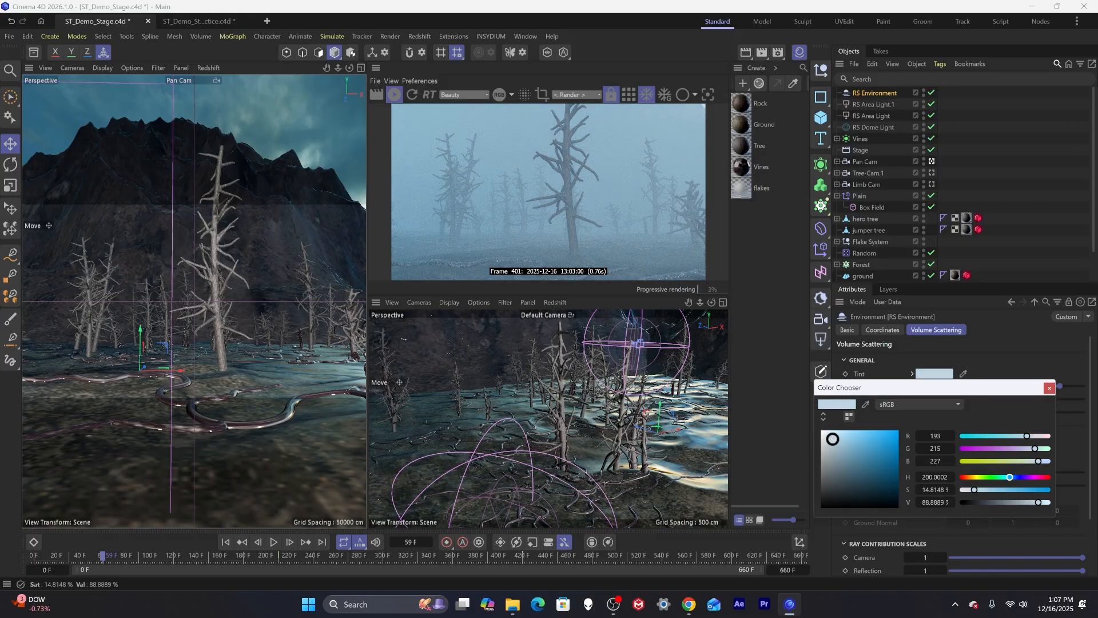
{"action": "left_click", "coordinate": [1049, 389]}
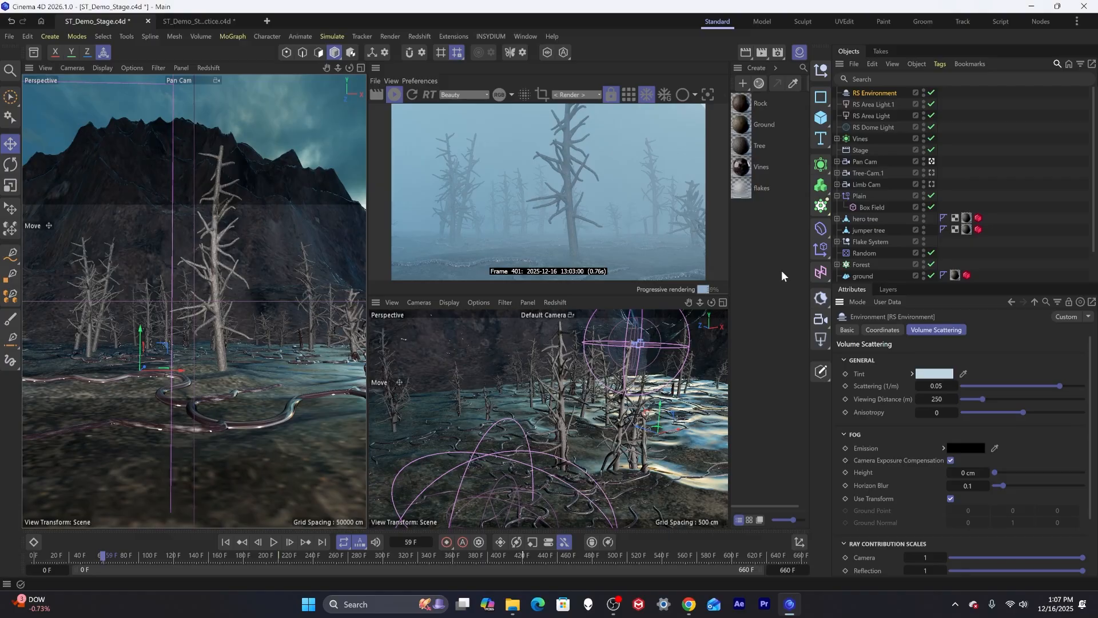
Create a Redshift Volume material in the material manager.
{"action": "double_click", "coordinate": [760, 223]}
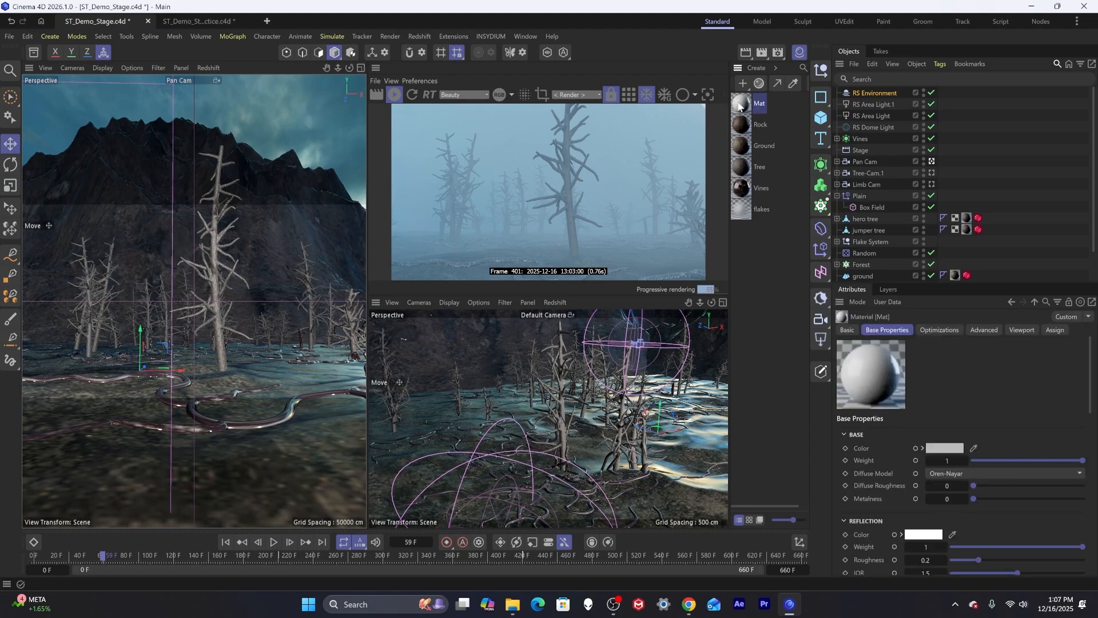
{"action": "key", "text": "Delete"}
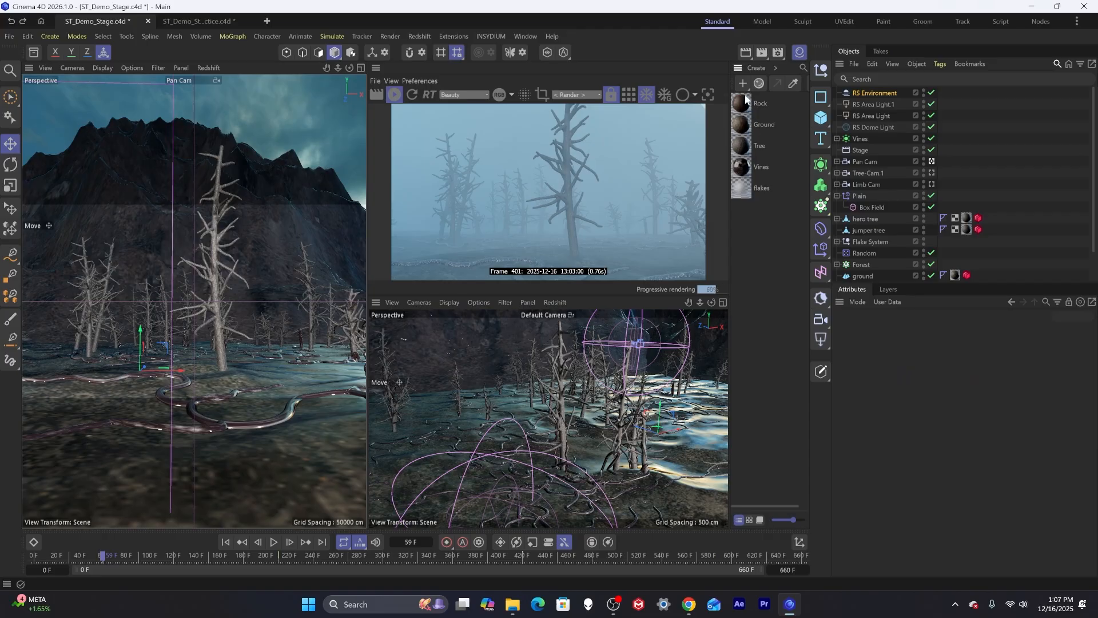
{"action": "left_click", "coordinate": [757, 68]}
{"action": "mouse_move", "coordinate": [776, 102]}
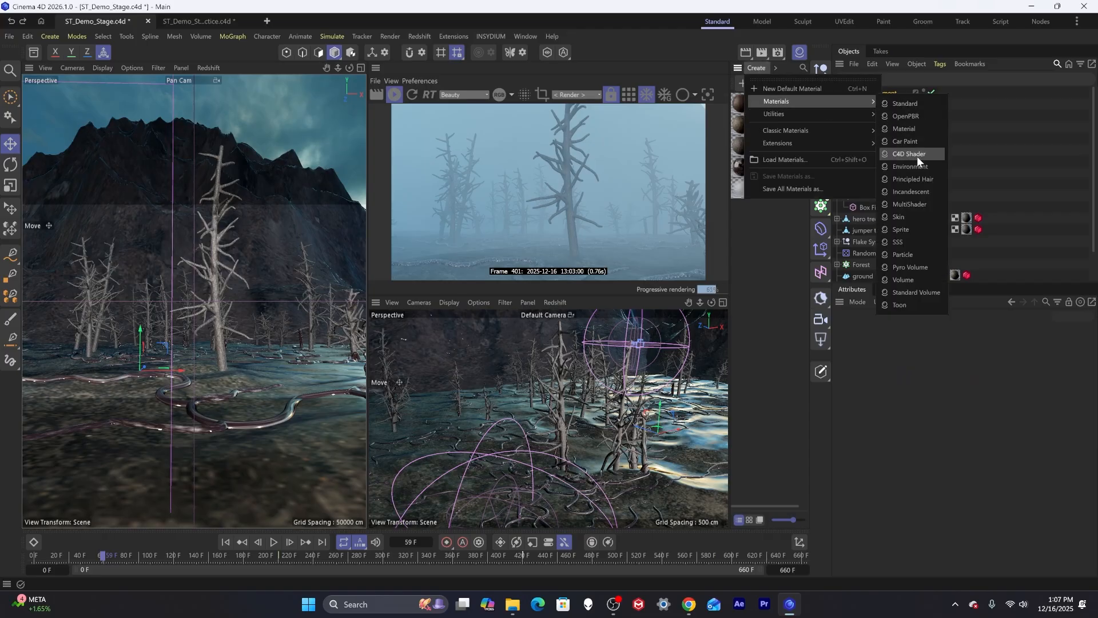
{"action": "left_click", "coordinate": [910, 278]}
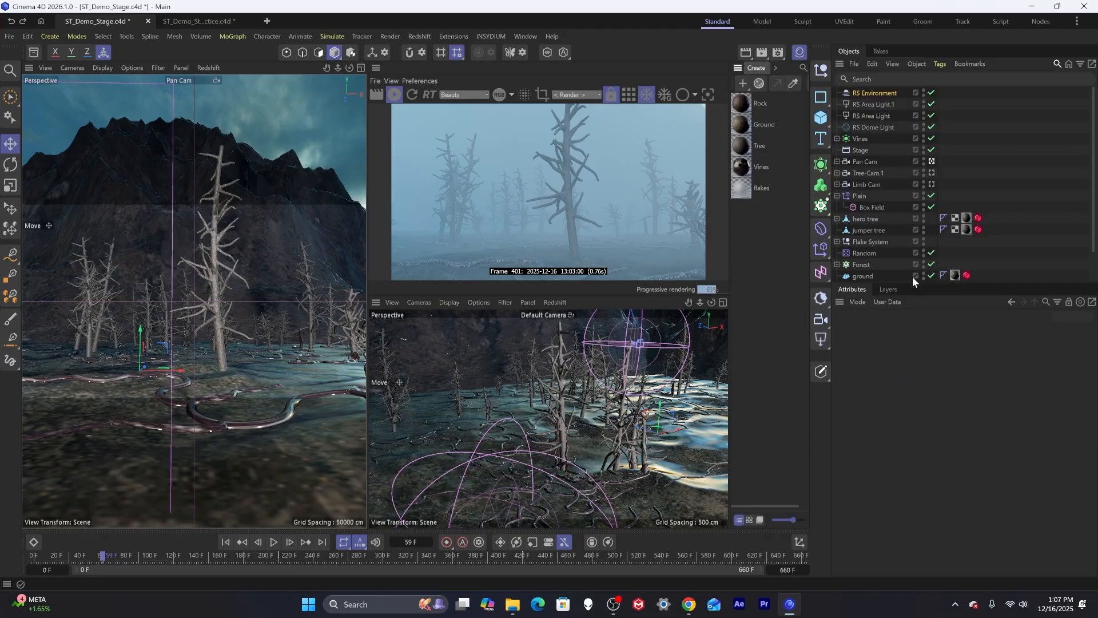
{"action": "left_click", "coordinate": [756, 68]}
{"action": "mouse_move", "coordinate": [824, 102]}
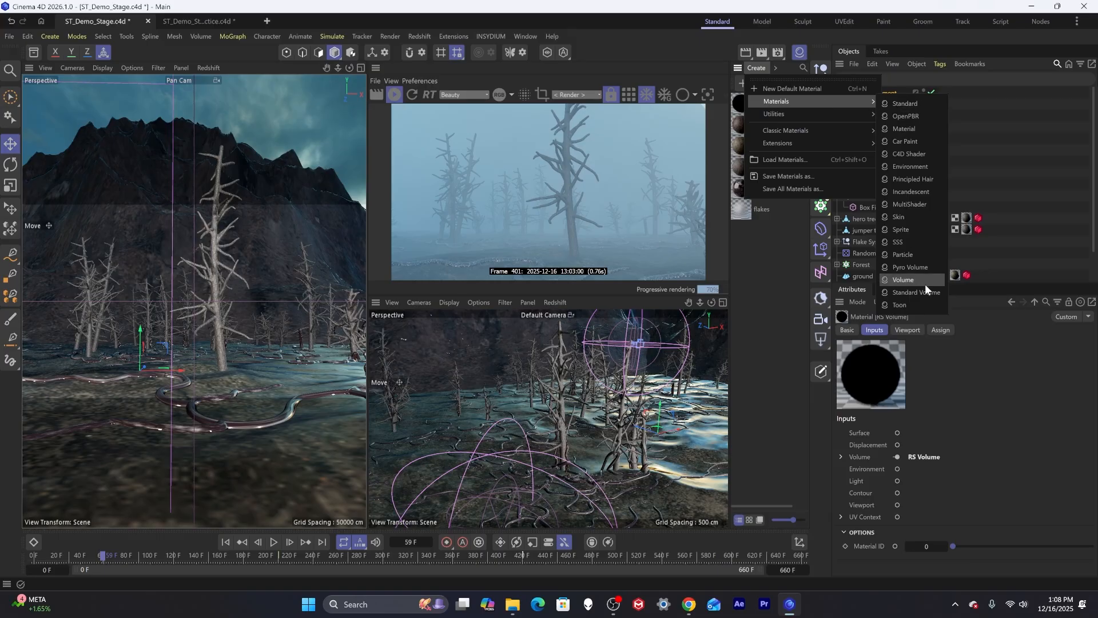
{"action": "left_click", "coordinate": [772, 241]}
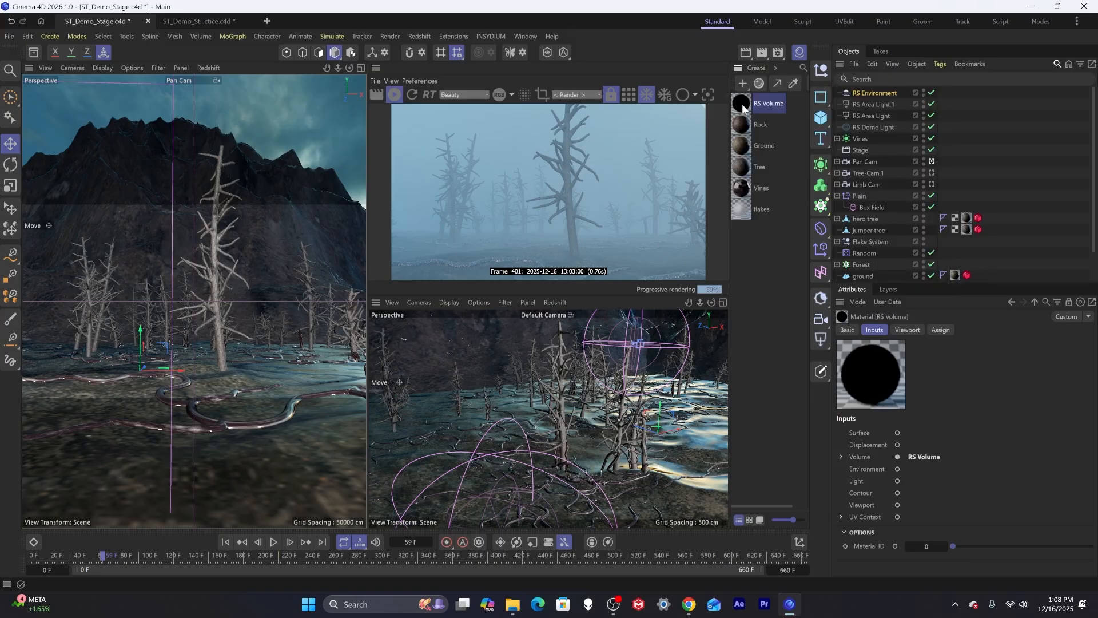
Assign the RS Volume material to the RS Environment object and open the material in the Node Editor.
{"action": "left_click_drag", "start_coordinate": [744, 104], "coordinate": [881, 91]}
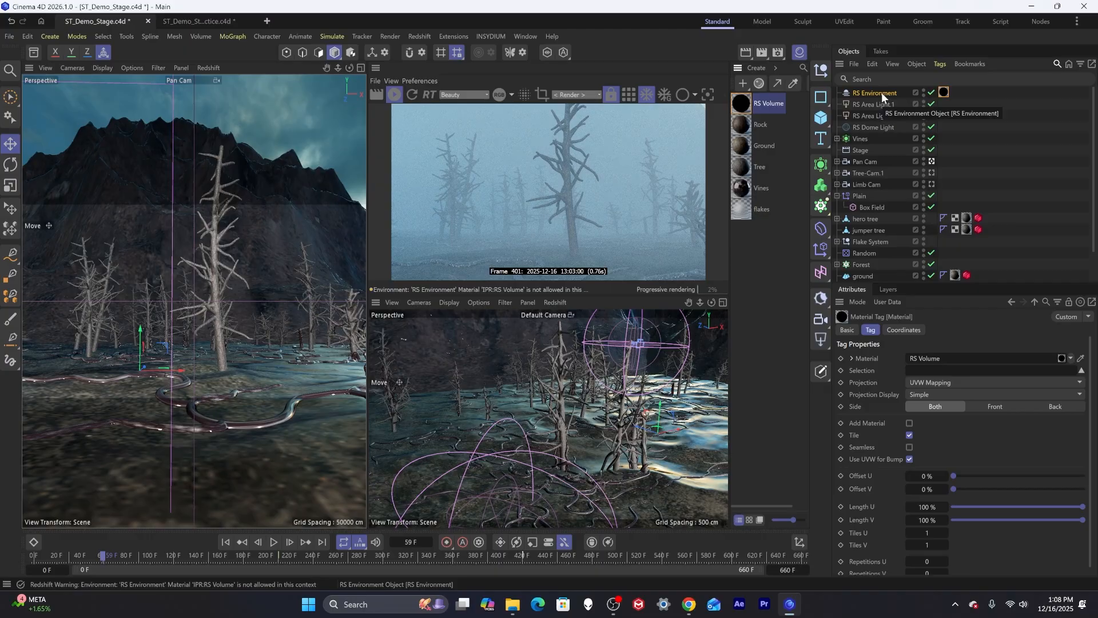
{"action": "double_click", "coordinate": [746, 104]}
{"action": "left_click_drag", "start_coordinate": [668, 139], "coordinate": [395, 263]}
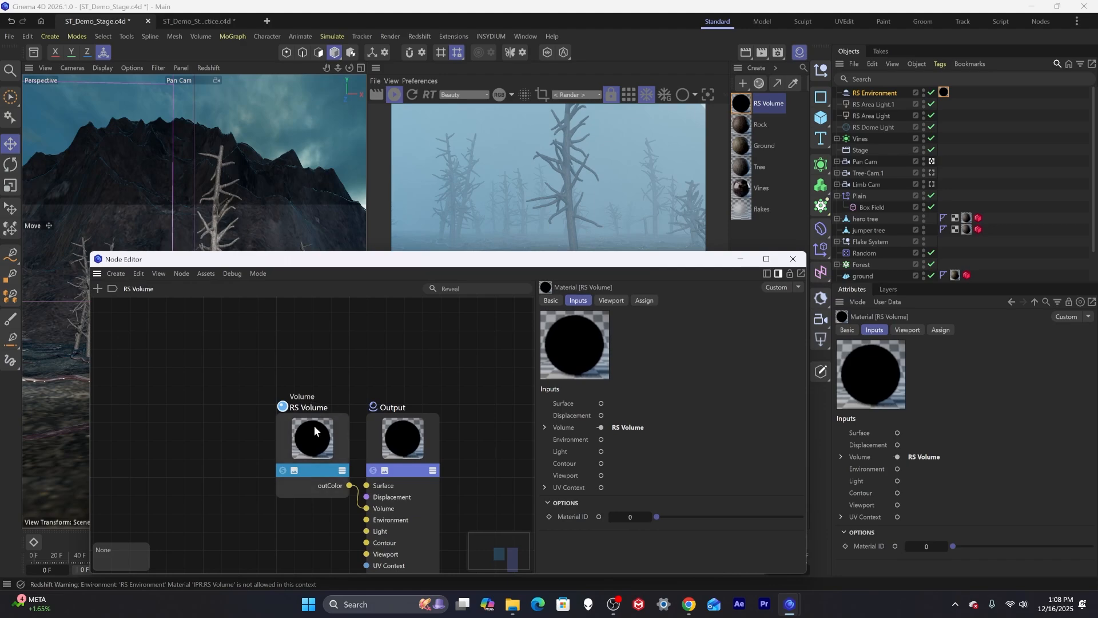
Replace the RS Volume node with a Maxon Noise node connected to the Output's Volume input.
{"action": "left_click_drag", "start_coordinate": [314, 425], "coordinate": [304, 404]}
{"action": "key", "text": "Delete"}
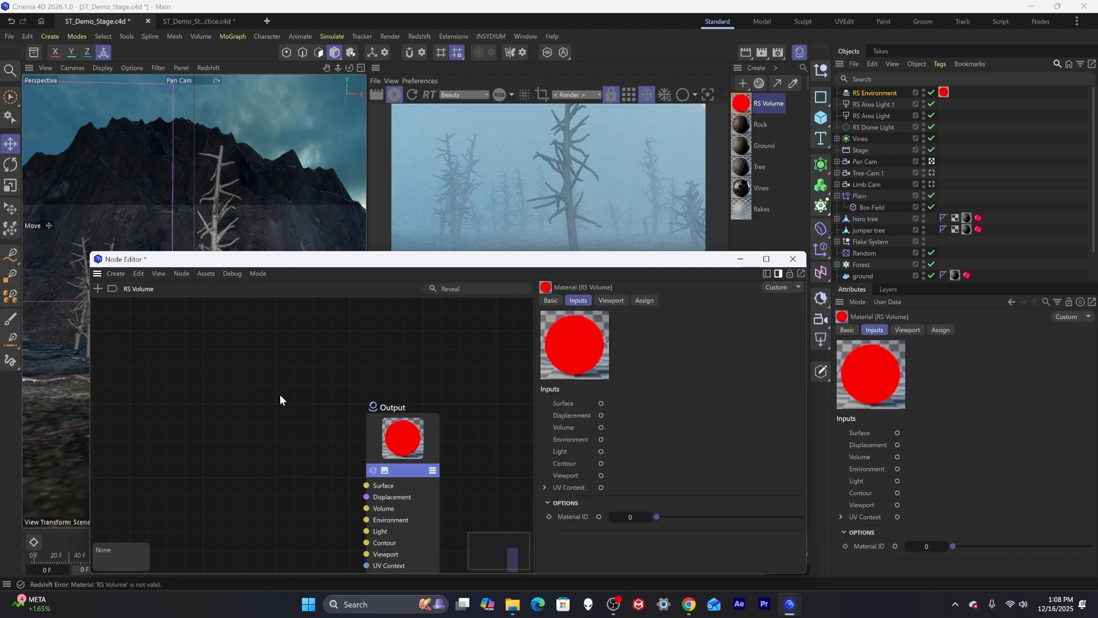
{"action": "double_click", "coordinate": [177, 374]}
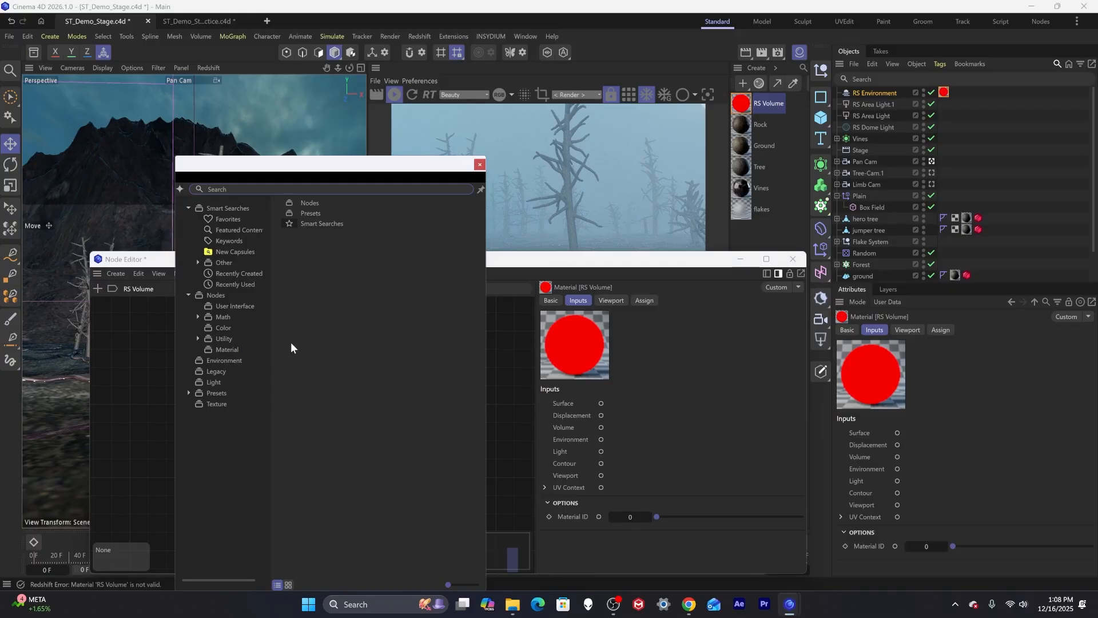
{"action": "type", "text": "maxon"}
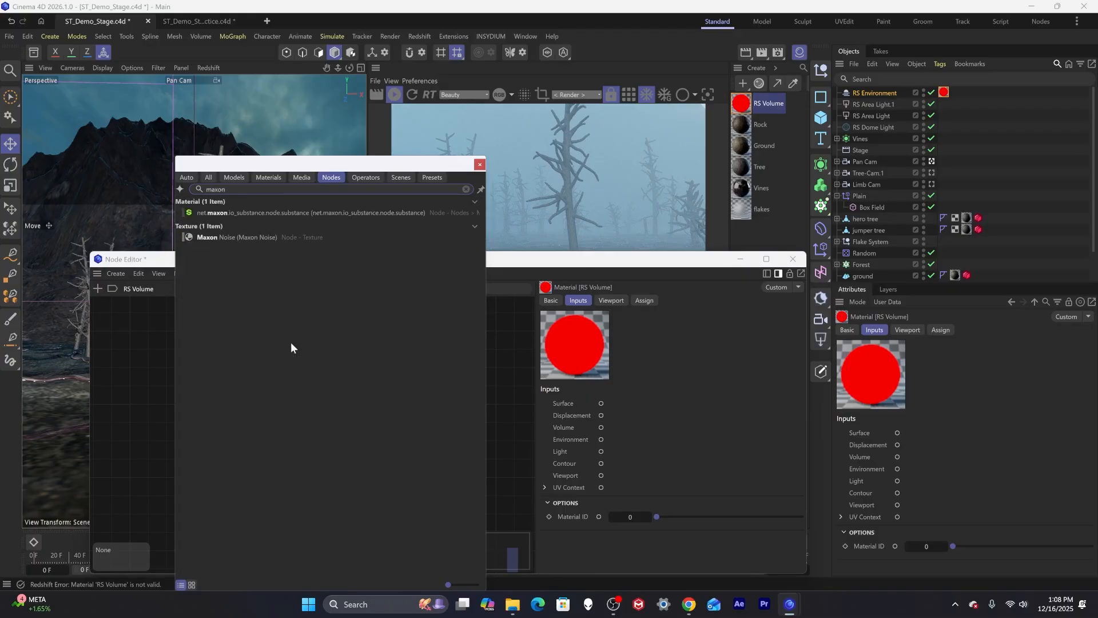
{"action": "double_click", "coordinate": [240, 237]}
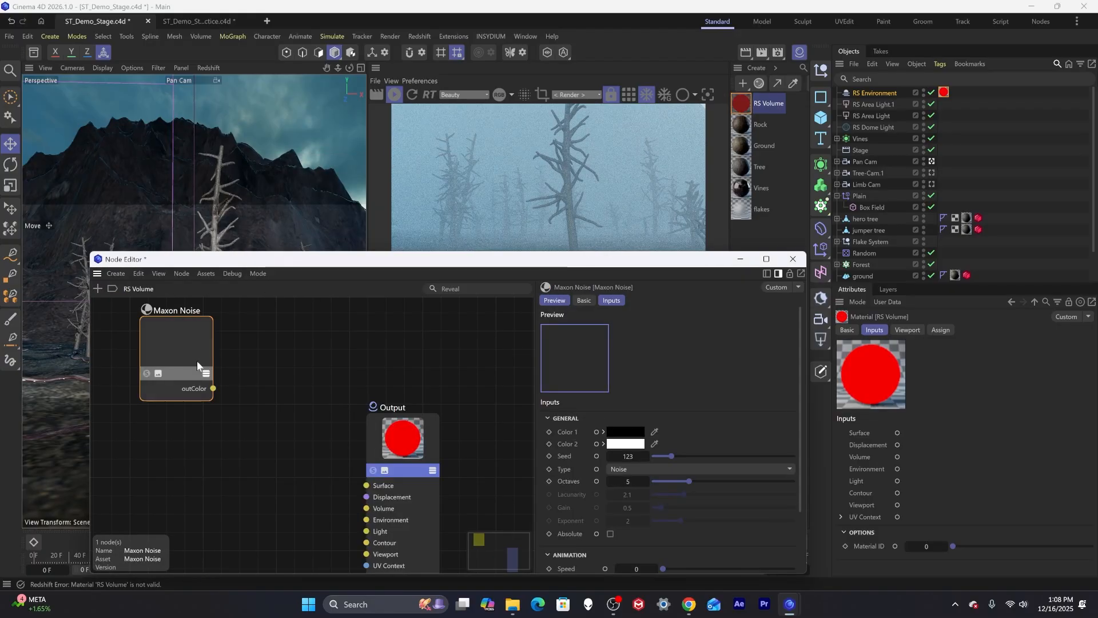
{"action": "left_click_drag", "start_coordinate": [257, 456], "coordinate": [367, 508]}
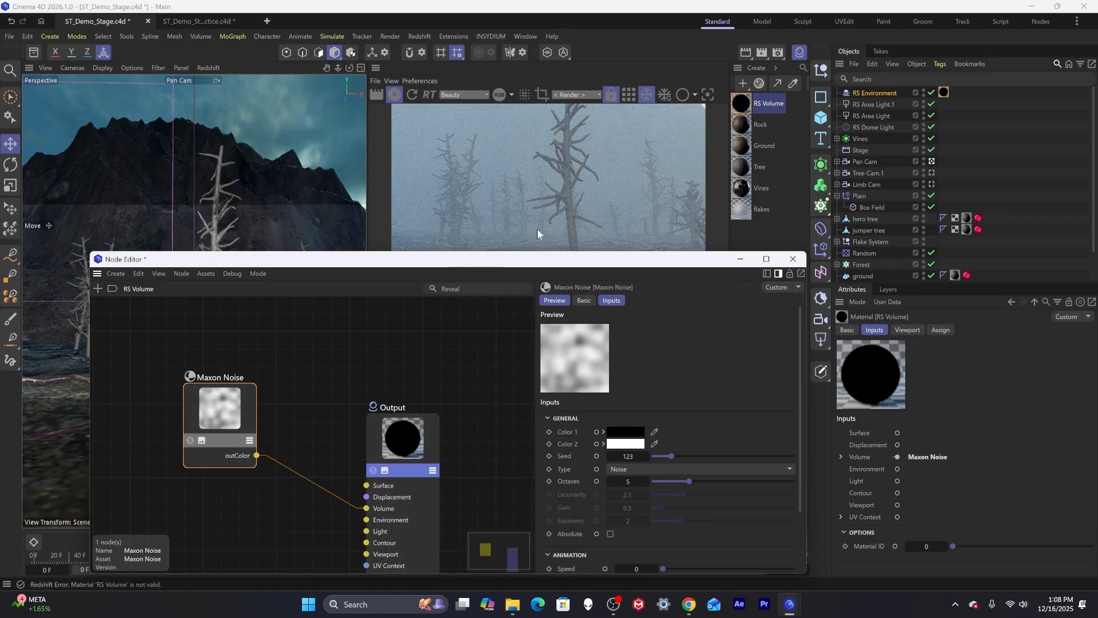
Set the Maxon Noise type to FBM.
{"action": "left_click_drag", "start_coordinate": [521, 264], "coordinate": [530, 255]}
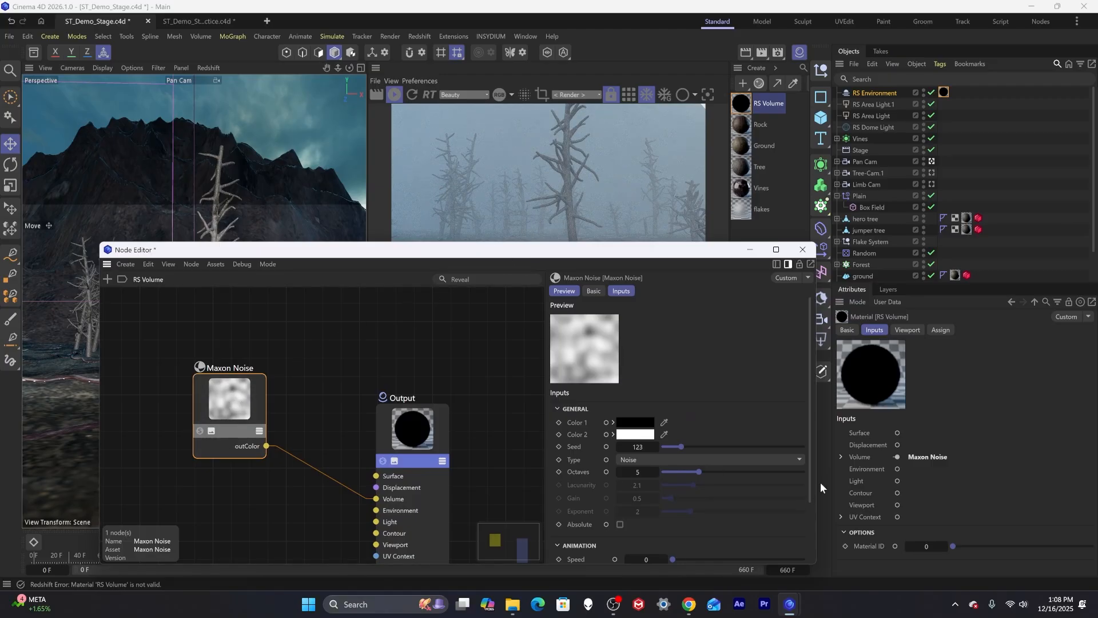
{"action": "left_click", "coordinate": [800, 460]}
{"action": "left_click", "coordinate": [663, 132]}
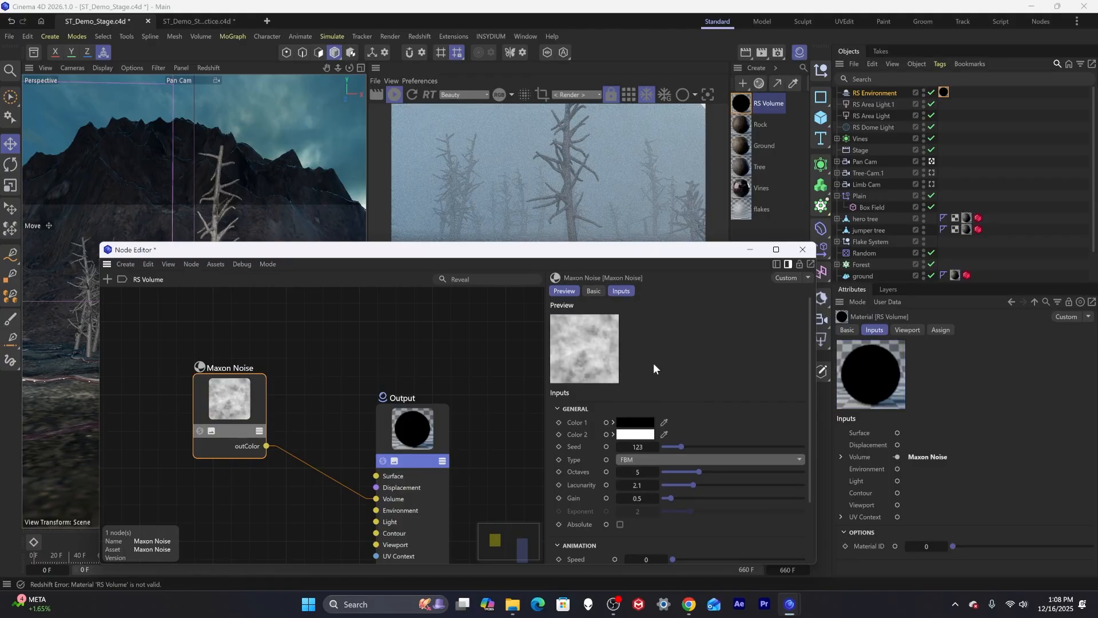
Set the noise's Overall Scale to 10000.
{"action": "left_click_drag", "start_coordinate": [655, 256], "coordinate": [644, 218]}
{"action": "scroll", "coordinate": [640, 396], "scroll_direction": "down", "scroll_amount": 3}
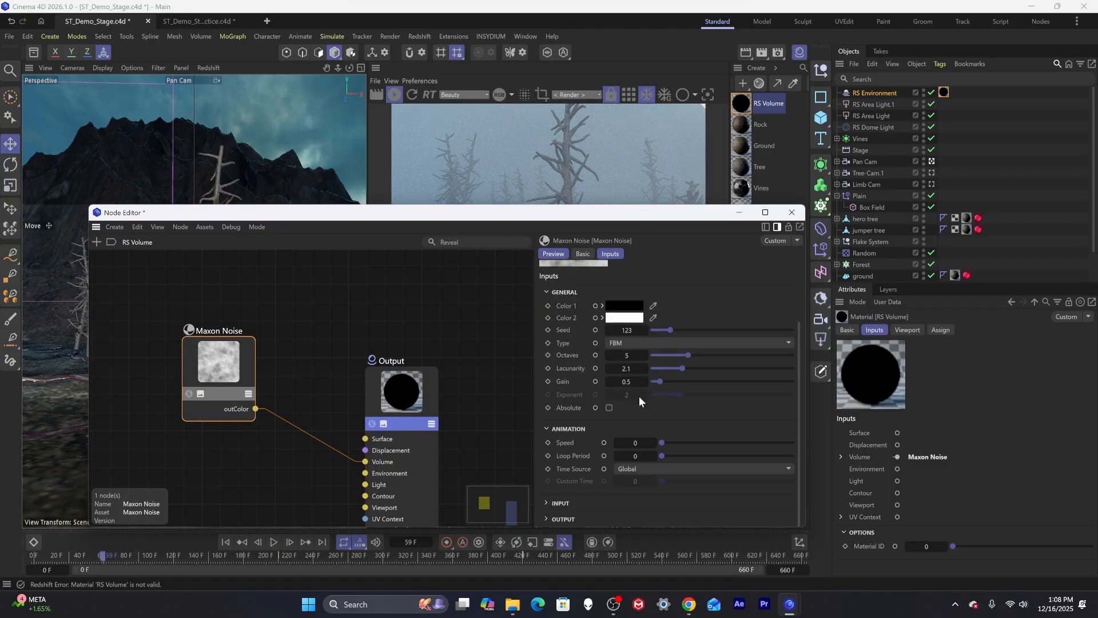
{"action": "scroll", "coordinate": [616, 498], "scroll_direction": "down", "scroll_amount": 2}
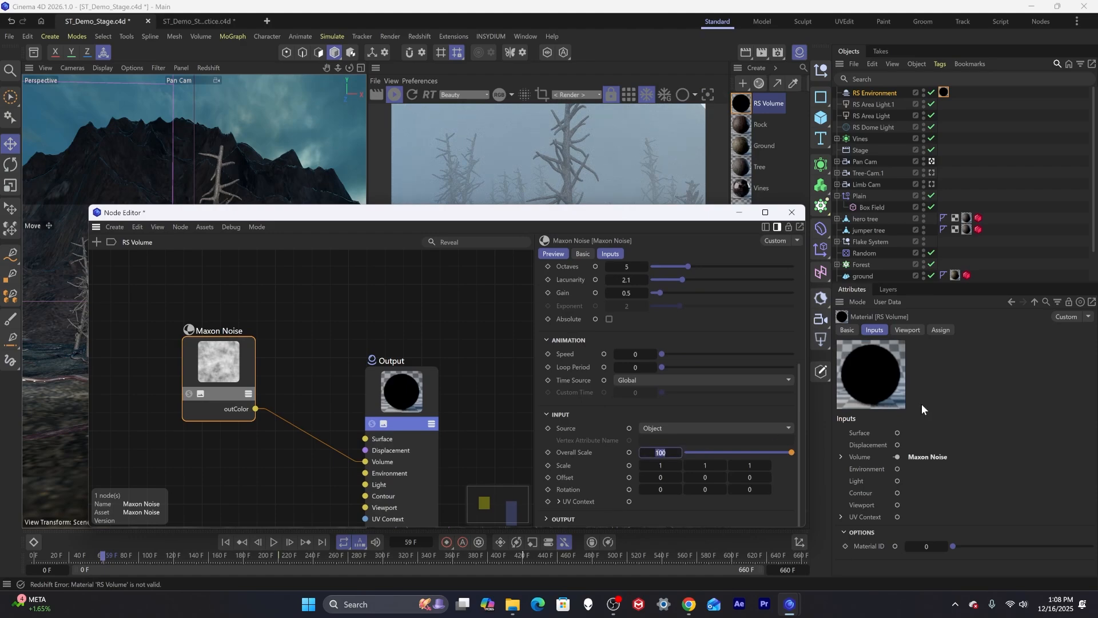
{"action": "type", "text": "1"}
{"action": "key", "text": "Return"}
Set the noise Octaves to 2.
{"action": "left_click_drag", "start_coordinate": [614, 217], "coordinate": [561, 319]}
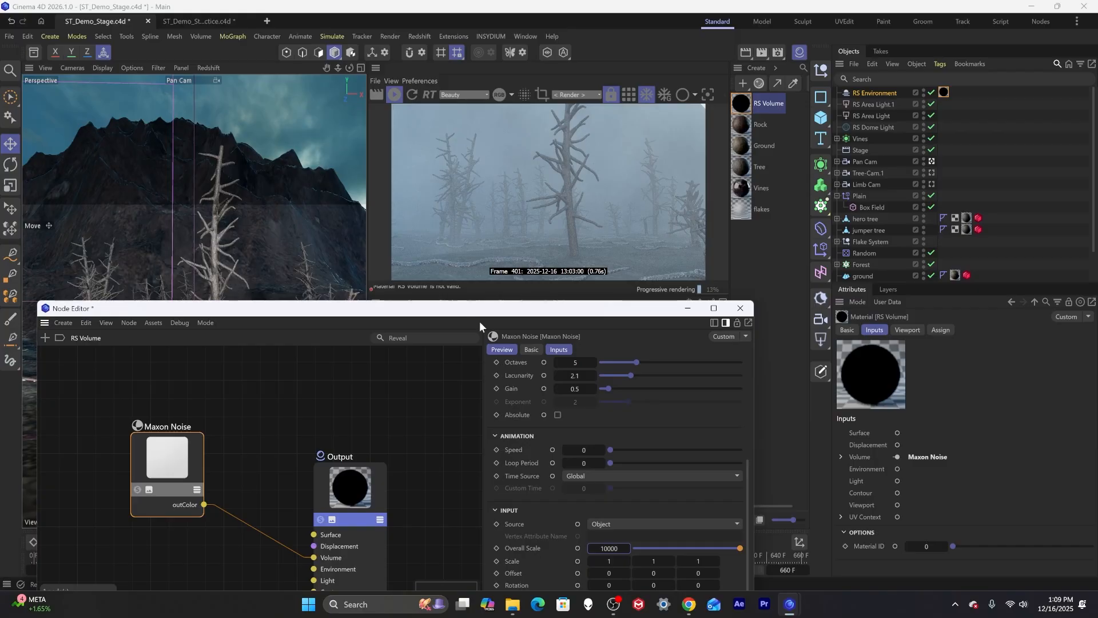
{"action": "left_click_drag", "start_coordinate": [592, 315], "coordinate": [663, 236]}
{"action": "left_click_drag", "start_coordinate": [811, 321], "coordinate": [505, 321]}
{"action": "left_click_drag", "start_coordinate": [400, 231], "coordinate": [281, 97]}
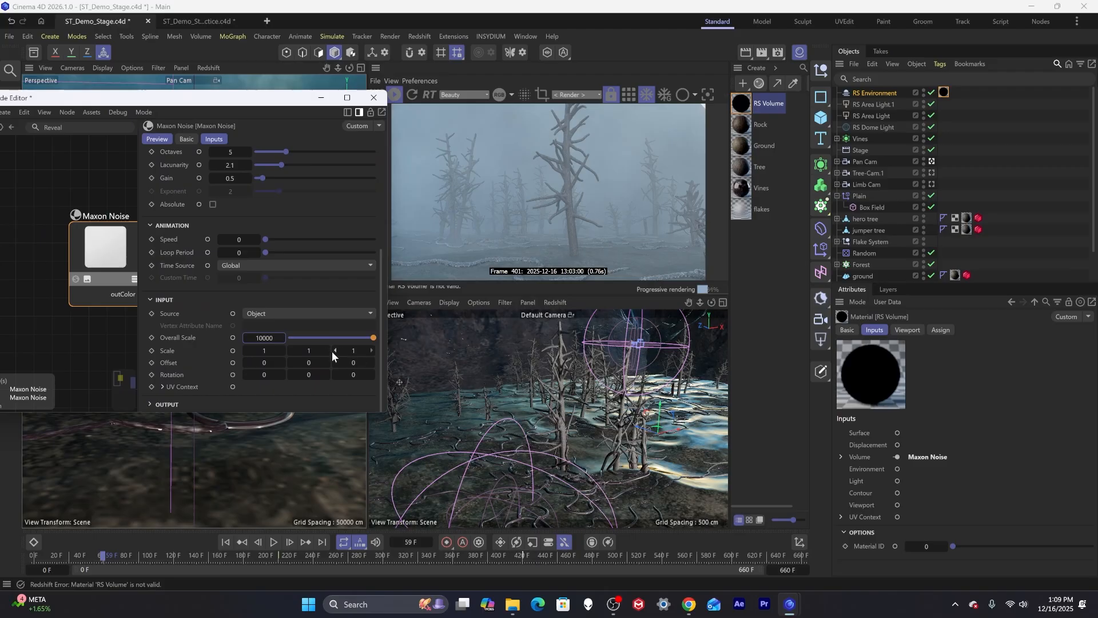
{"action": "scroll", "coordinate": [253, 320], "scroll_direction": "up", "scroll_amount": 2}
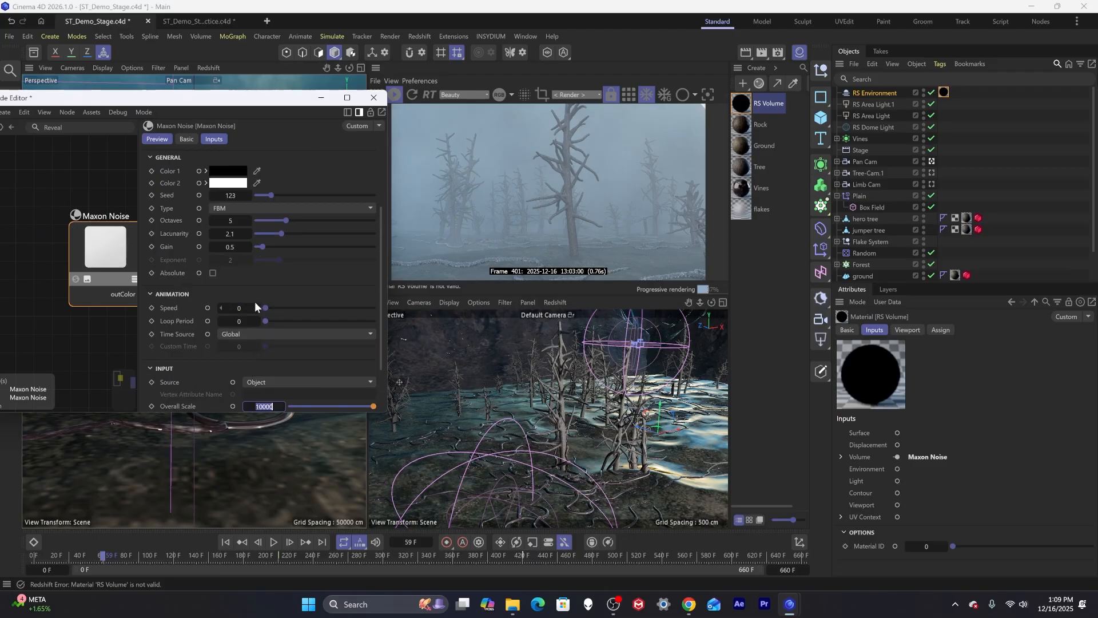
{"action": "scroll", "coordinate": [254, 281], "scroll_direction": "down", "scroll_amount": 2}
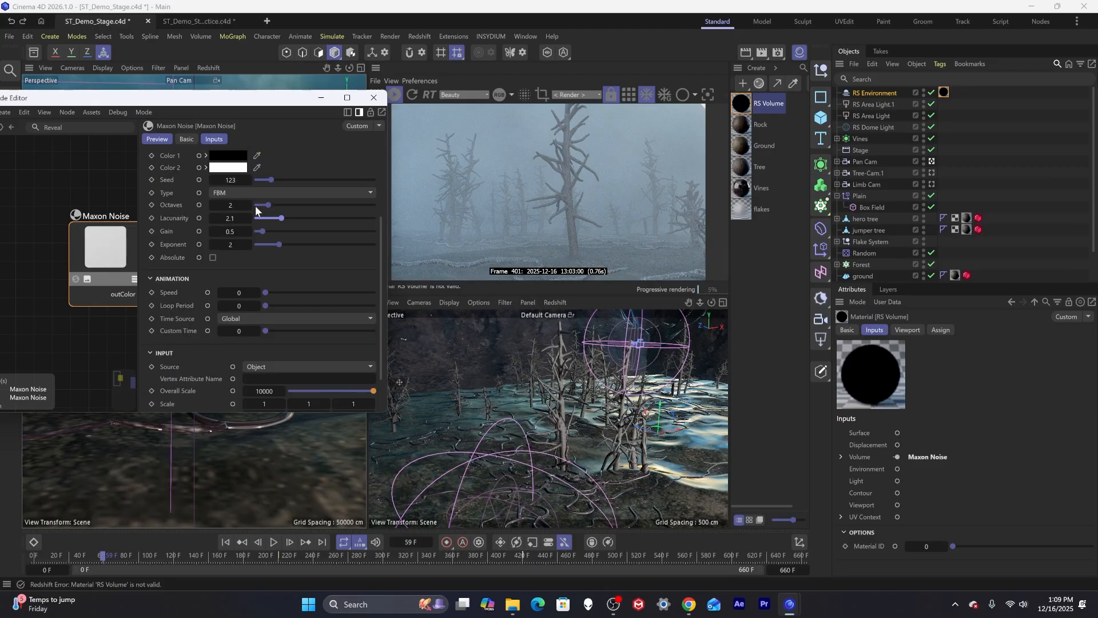
Adjust the noise output Low Clip to about 0.43 and High Clip to about 0.62.
{"action": "scroll", "coordinate": [215, 335], "scroll_direction": "down", "scroll_amount": 2}
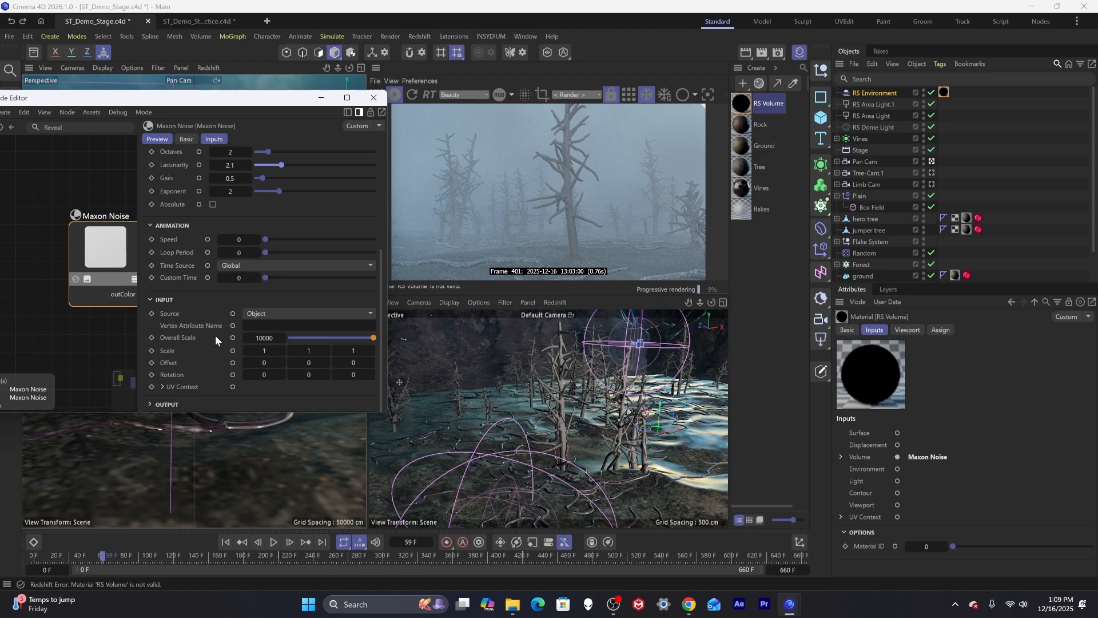
{"action": "left_click", "coordinate": [167, 399]}
{"action": "scroll", "coordinate": [167, 395], "scroll_direction": "down", "scroll_amount": 2}
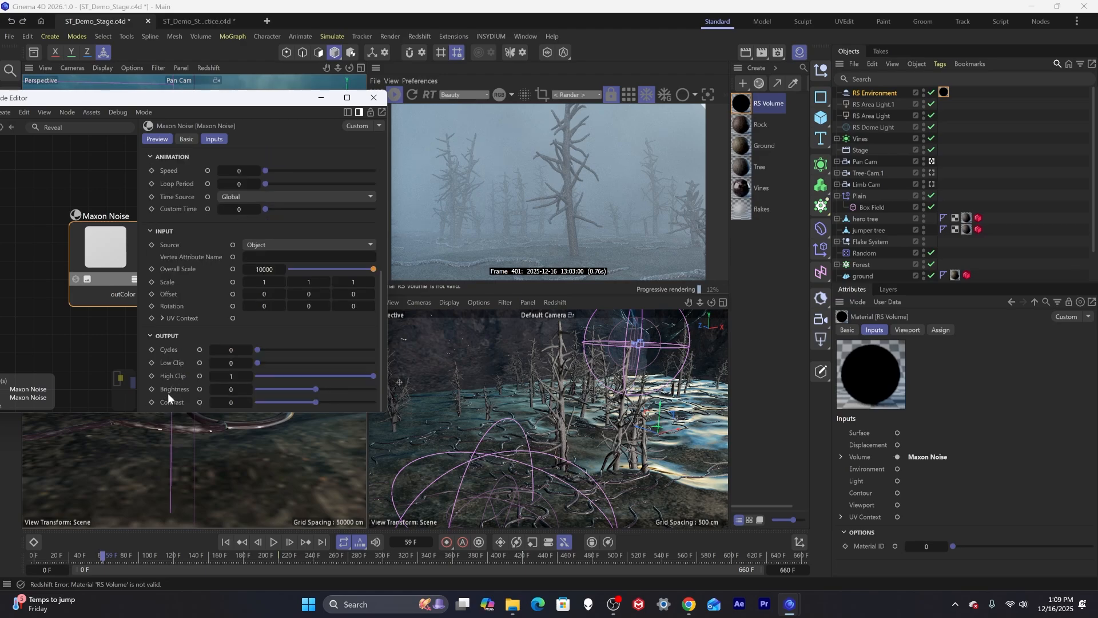
{"action": "left_click_drag", "start_coordinate": [261, 362], "coordinate": [294, 365]}
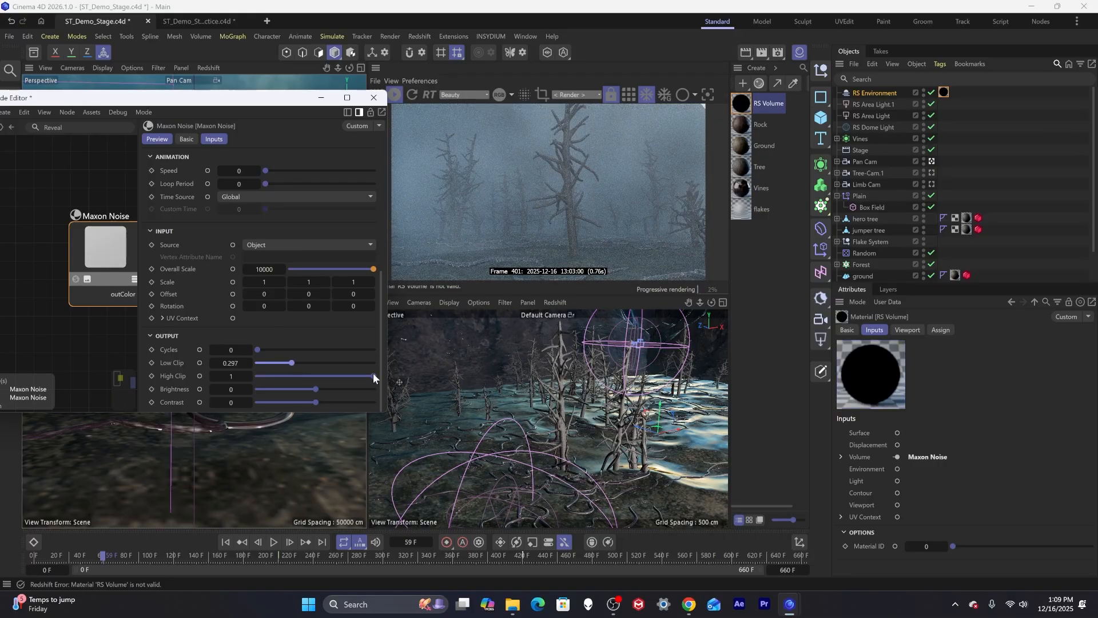
{"action": "left_click_drag", "start_coordinate": [373, 375], "coordinate": [328, 378]}
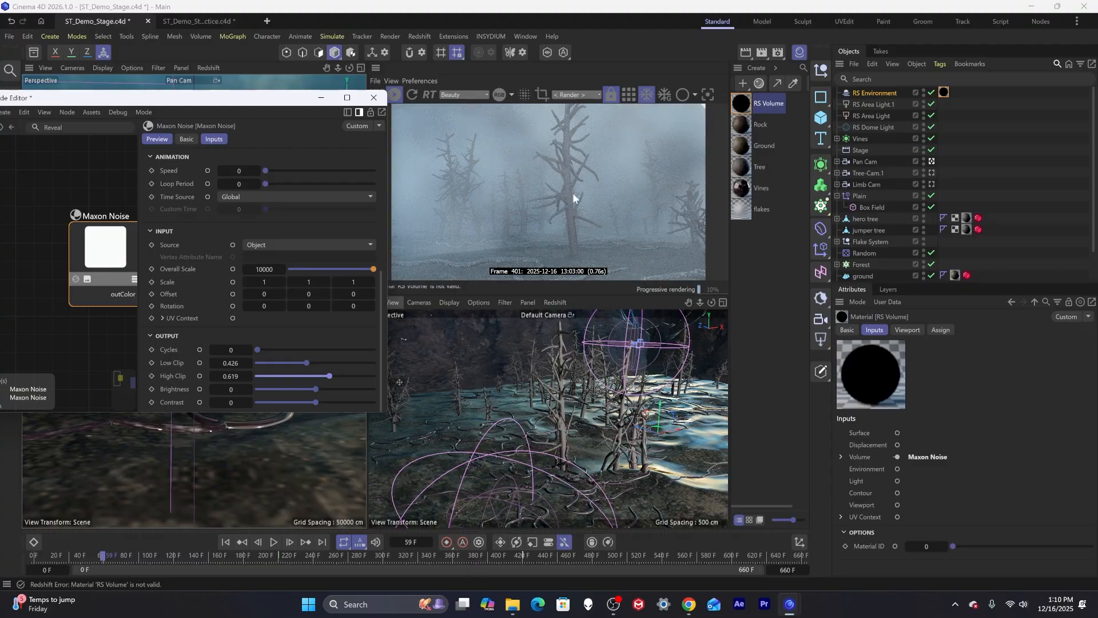
Set the noise's Overall Scale to 20000.
{"action": "left_click_drag", "start_coordinate": [281, 101], "coordinate": [325, 201]}
{"action": "left_click_drag", "start_coordinate": [103, 554], "coordinate": [410, 530]}
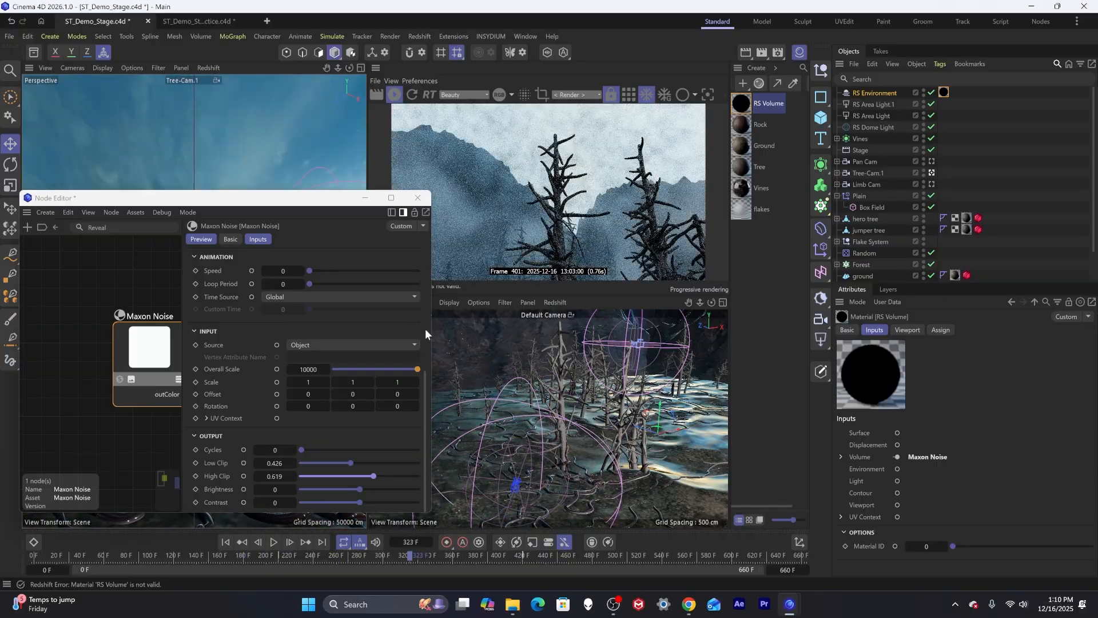
{"action": "left_click", "coordinate": [310, 369]}
{"action": "type", "text": "20000"}
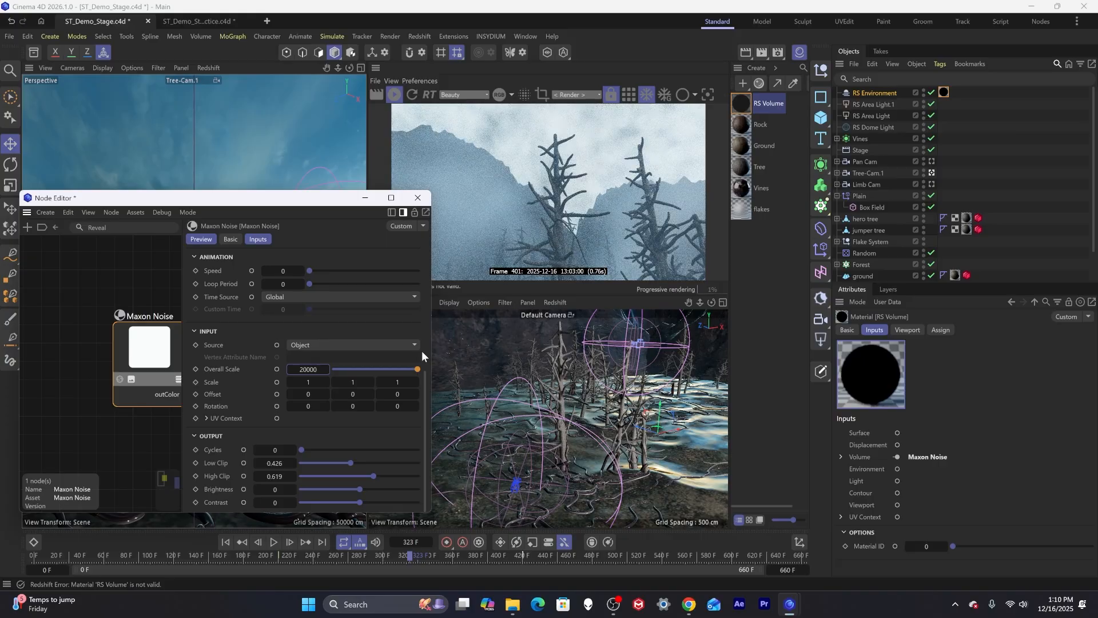
Scrub the timeline and check the noise's animation time source to review the fog at different frames.
{"action": "left_click_drag", "start_coordinate": [317, 191], "coordinate": [312, 188]}
{"action": "scroll", "coordinate": [307, 313], "scroll_direction": "up", "scroll_amount": 5}
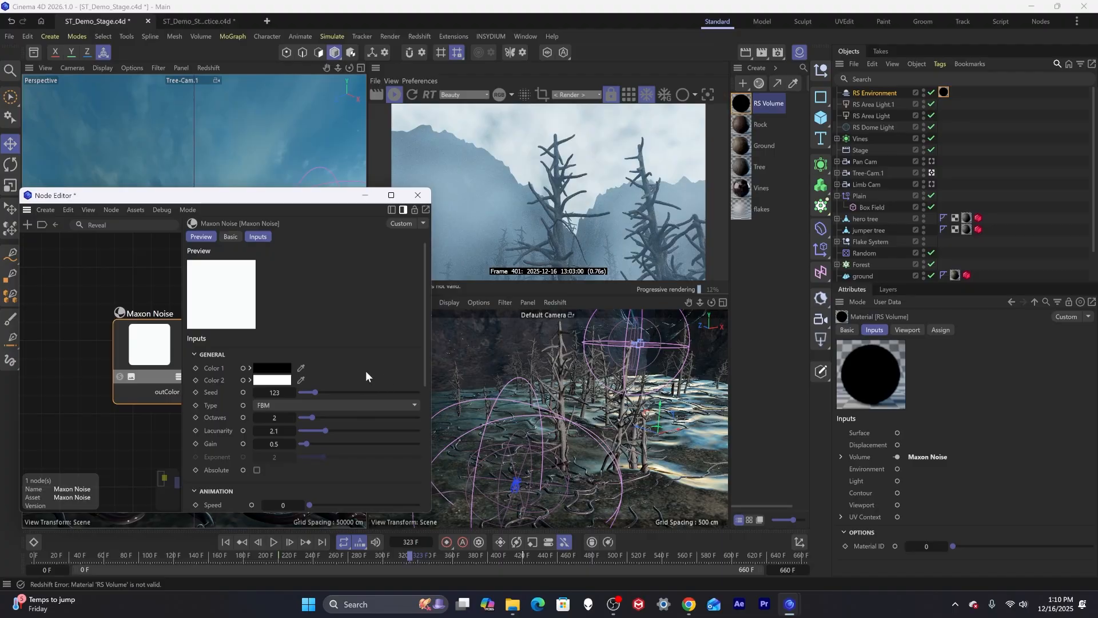
{"action": "left_click", "coordinate": [239, 559]}
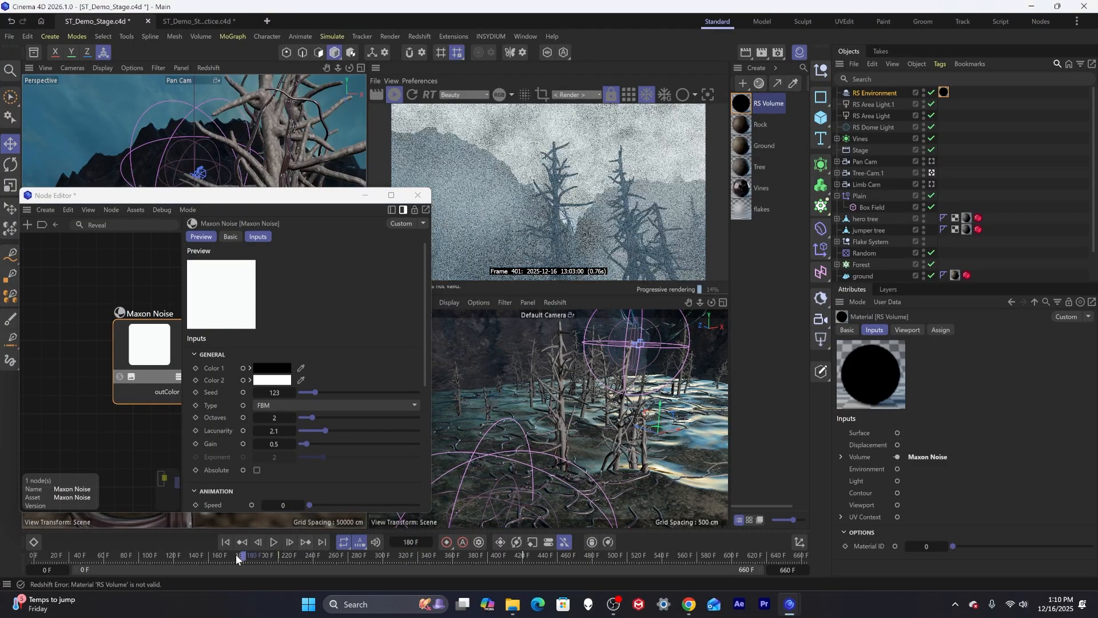
{"action": "left_click_drag", "start_coordinate": [239, 558], "coordinate": [90, 556]}
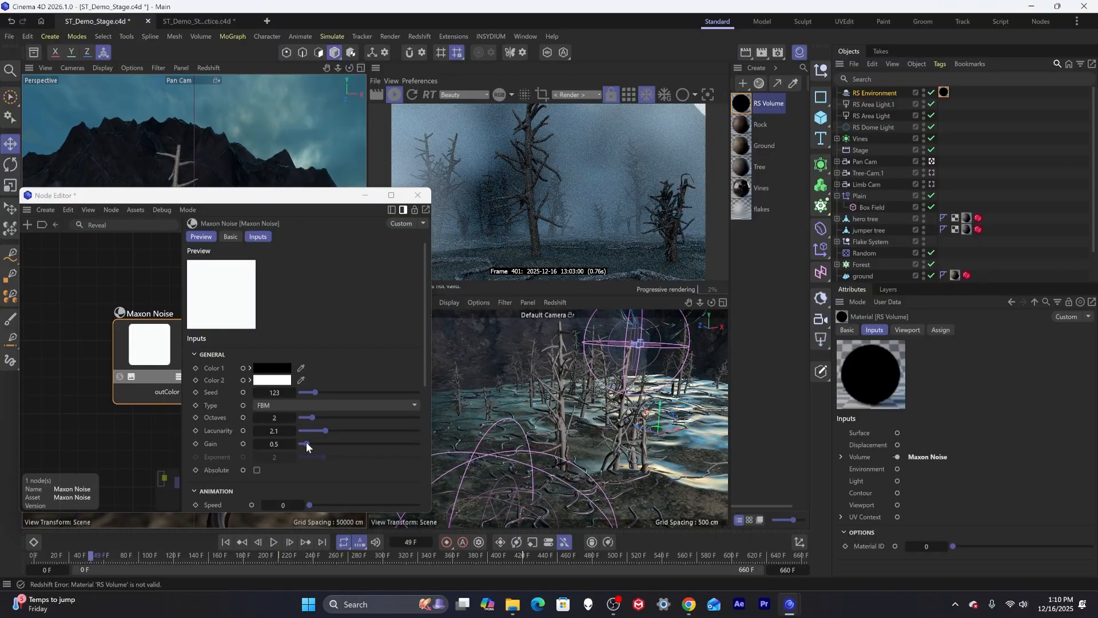
{"action": "scroll", "coordinate": [327, 435], "scroll_direction": "down", "scroll_amount": 3}
{"action": "left_click", "coordinate": [326, 432]}
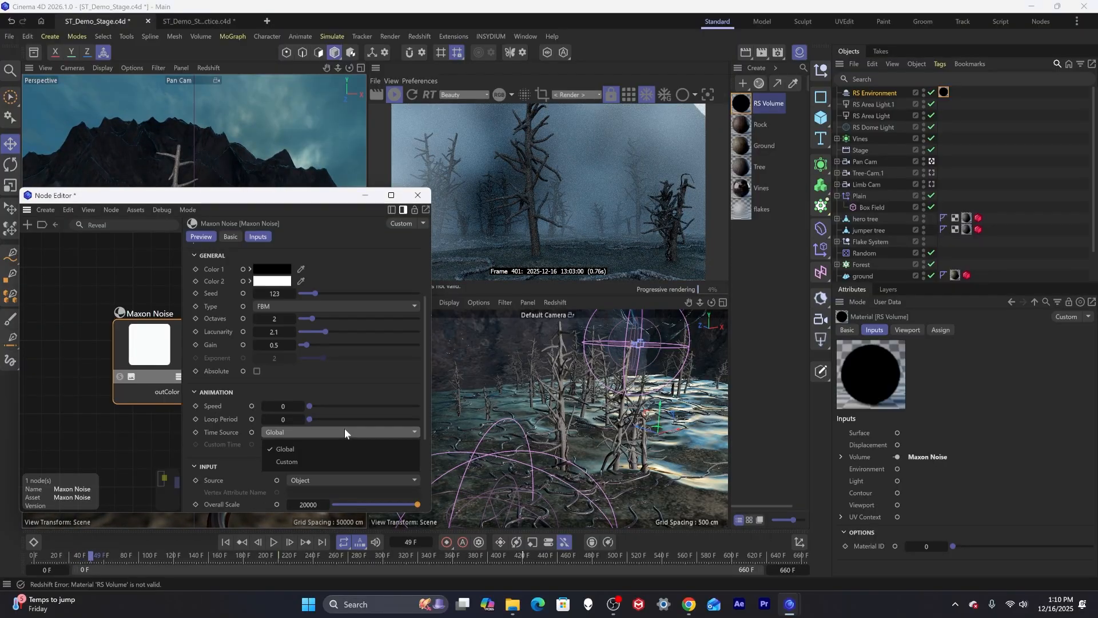
{"action": "left_click", "coordinate": [345, 432]}
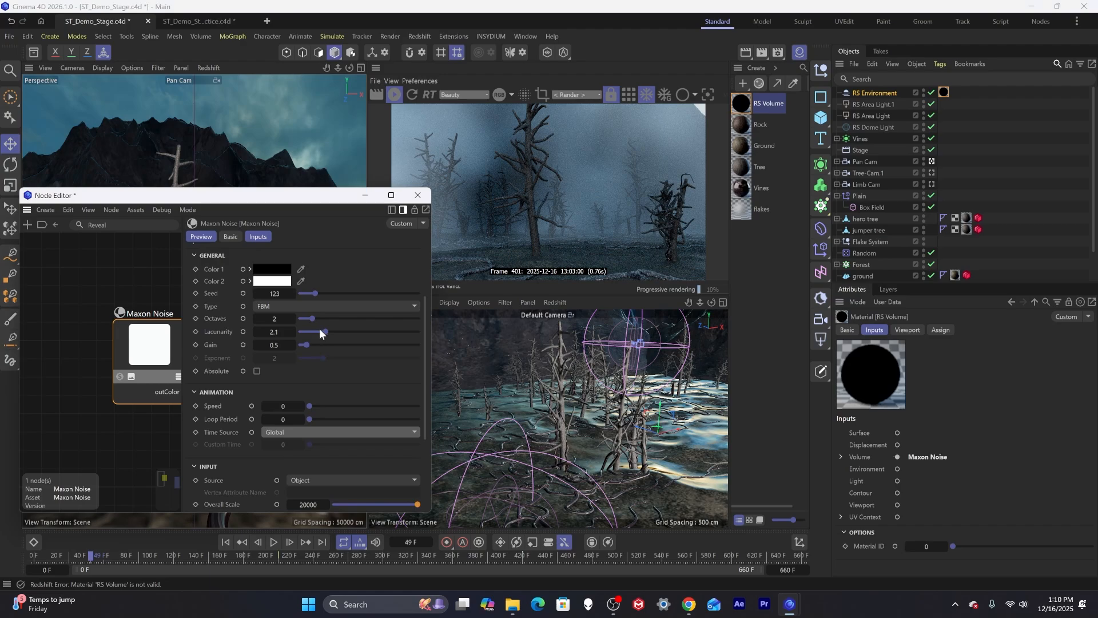
Set the noise Lacunarity to 1.8 and close the Node Editor.
{"action": "mouse_move", "coordinate": [319, 332]}
{"action": "left_mouse_down"}
{"action": "mouse_move", "coordinate": [371, 332]}
{"action": "mouse_move", "coordinate": [299, 333]}
{"action": "mouse_move", "coordinate": [313, 337]}
{"action": "left_mouse_up"}
{"action": "double_click", "coordinate": [274, 332]}
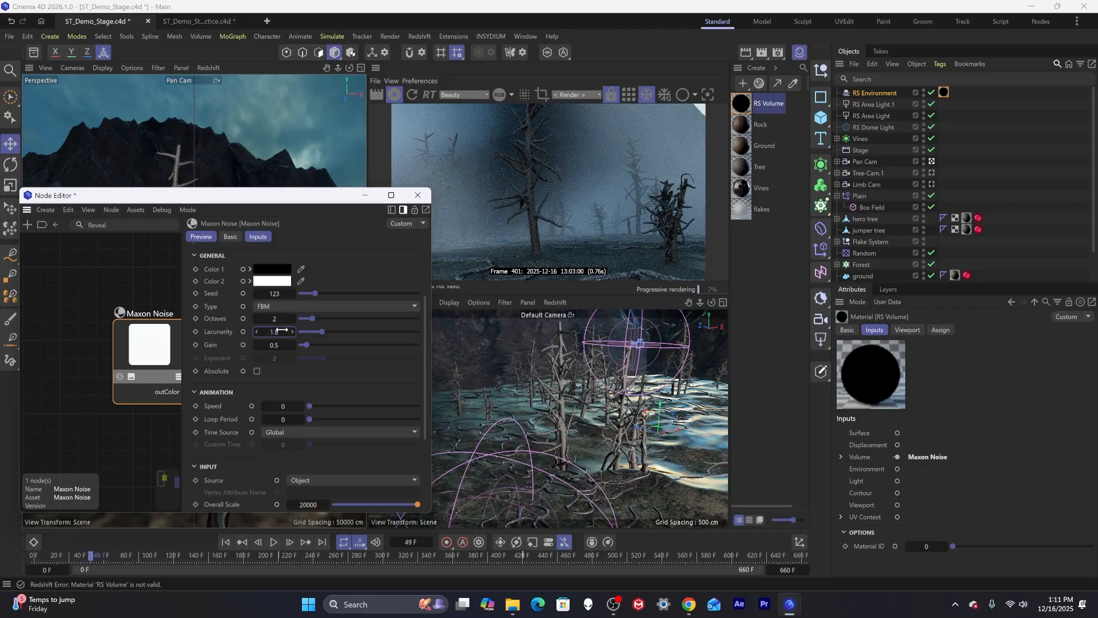
{"action": "left_click_drag", "start_coordinate": [309, 201], "coordinate": [376, 194]}
{"action": "left_click_drag", "start_coordinate": [109, 556], "coordinate": [247, 556]}
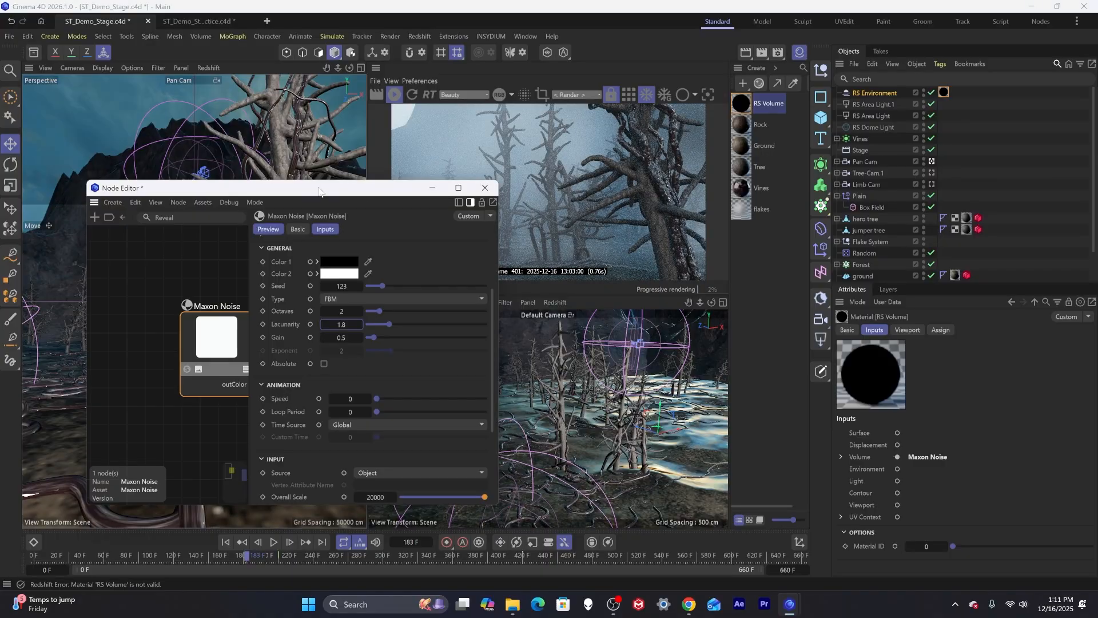
{"action": "left_click_drag", "start_coordinate": [320, 191], "coordinate": [201, 173]}
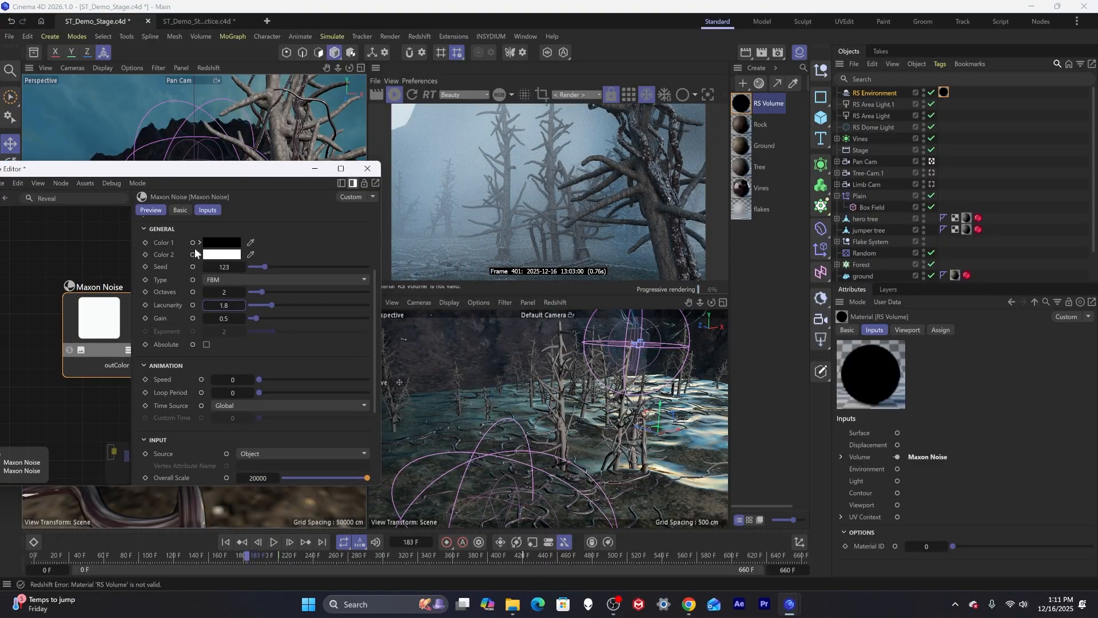
{"action": "left_click", "coordinate": [368, 168]}
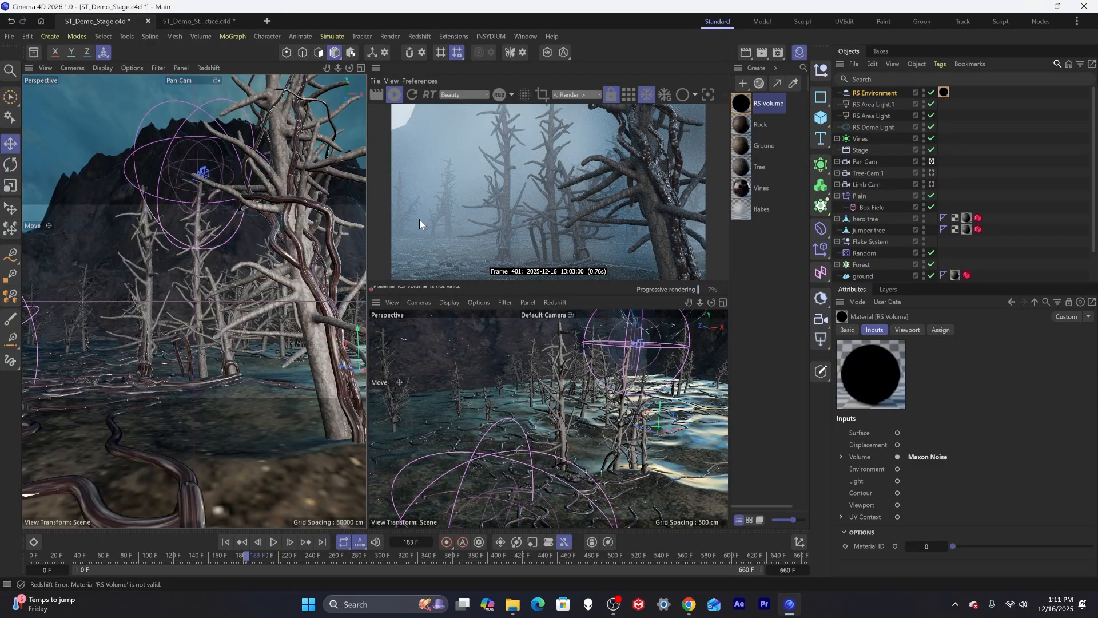
Select RS Environment and set the fog Emission color to a dark blue-grey (about R 75, G 91, B 100).
{"action": "left_click", "coordinate": [870, 92]}
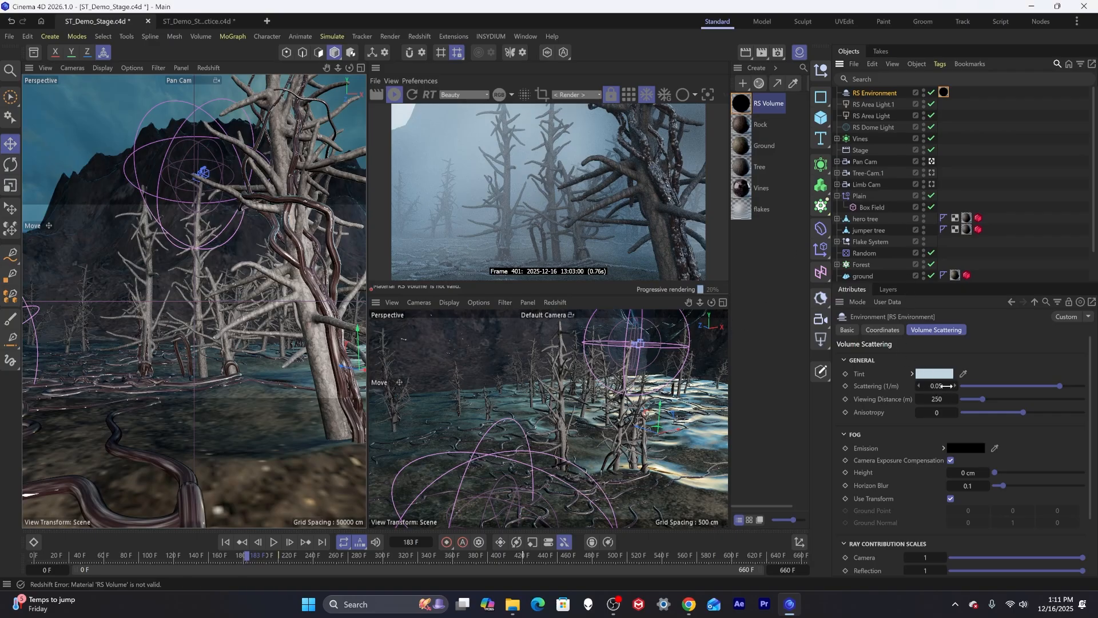
{"action": "left_click", "coordinate": [964, 447]}
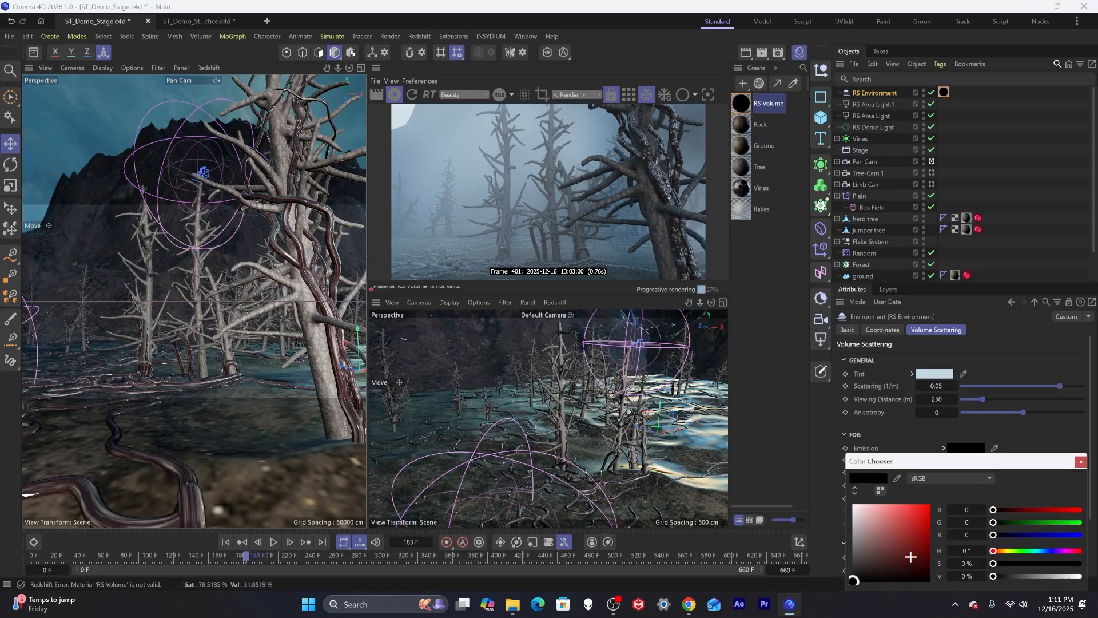
{"action": "left_click_drag", "start_coordinate": [1009, 551], "coordinate": [1044, 553]}
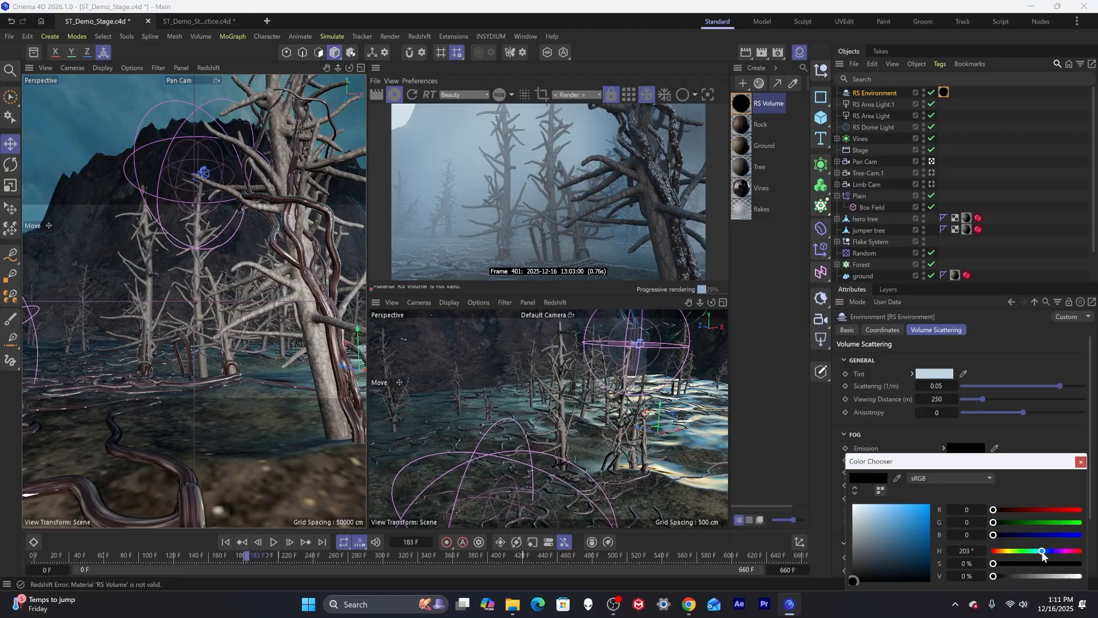
{"action": "left_click", "coordinate": [891, 558]}
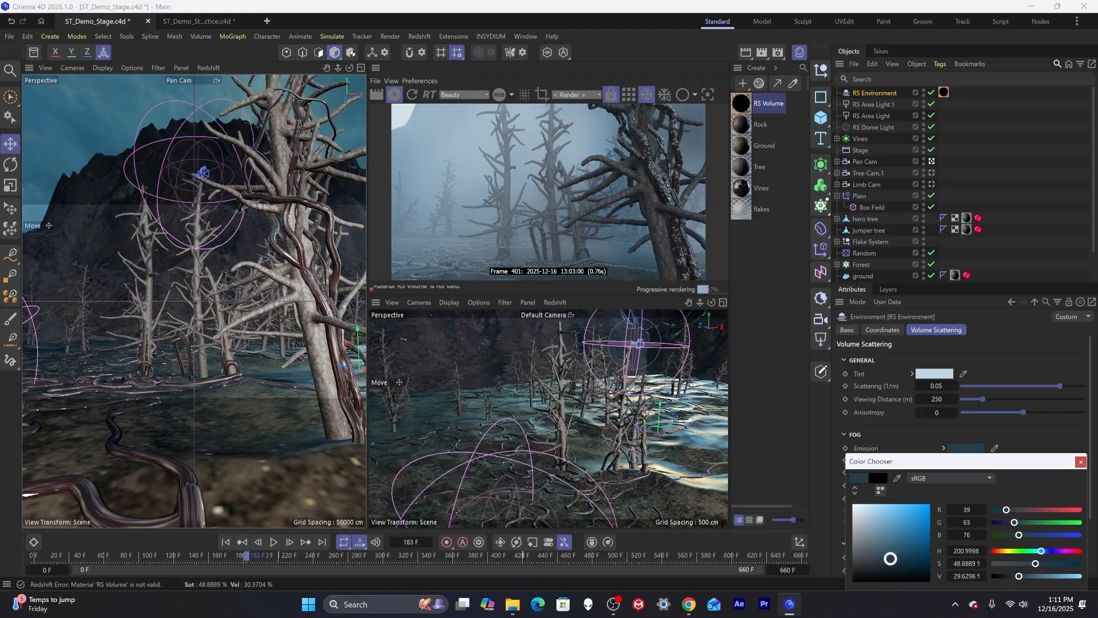
{"action": "left_click", "coordinate": [881, 555]}
{"action": "left_click", "coordinate": [875, 556]}
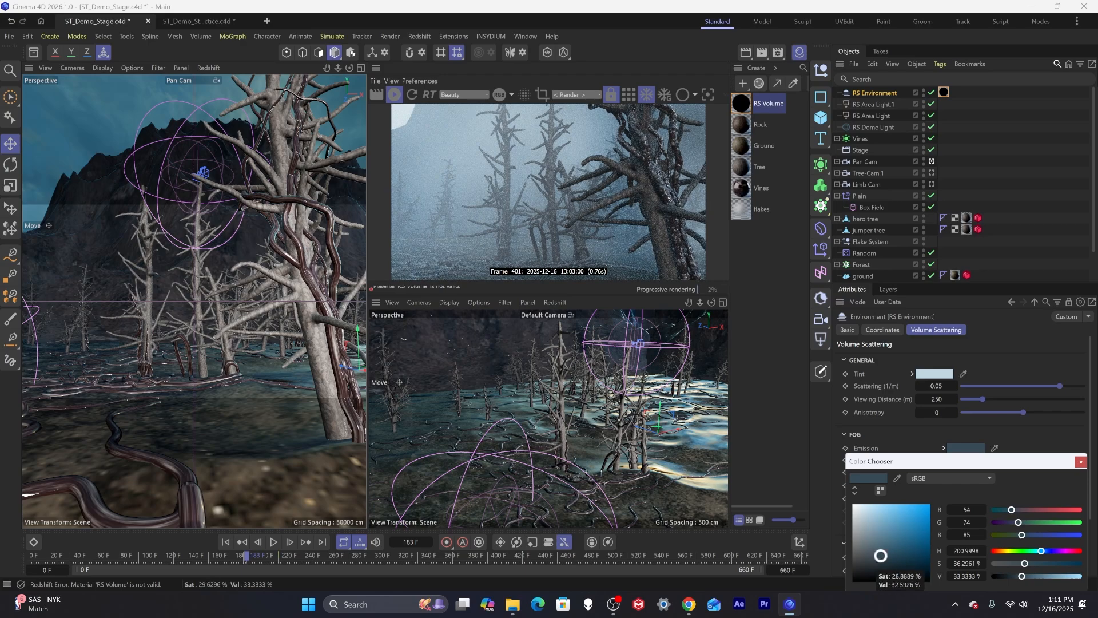
{"action": "left_click", "coordinate": [871, 551]}
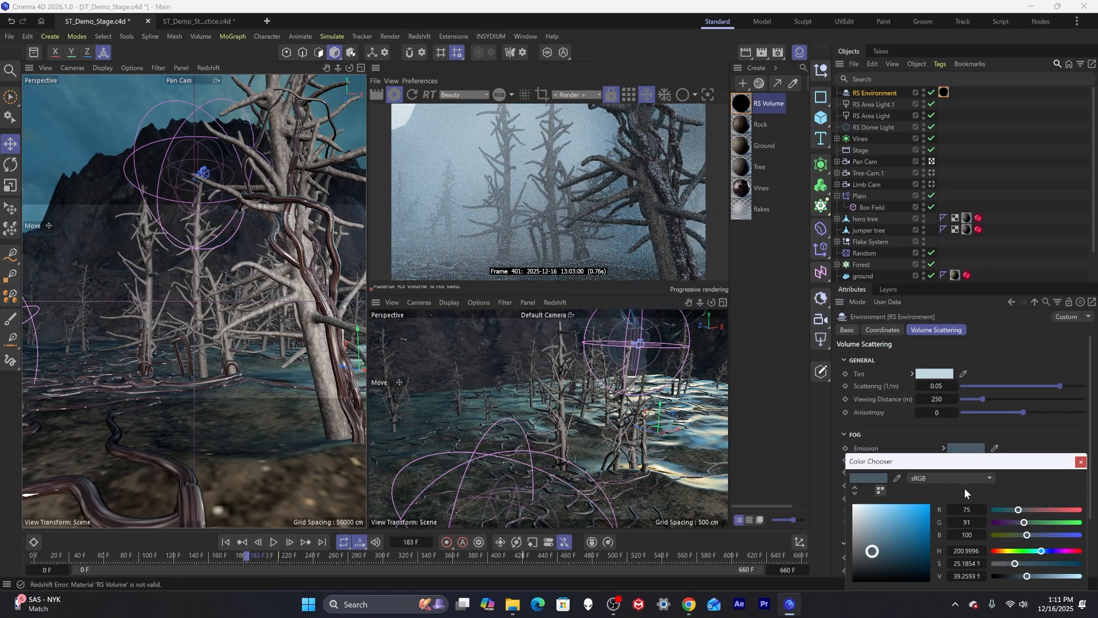
{"action": "left_click", "coordinate": [1080, 461]}
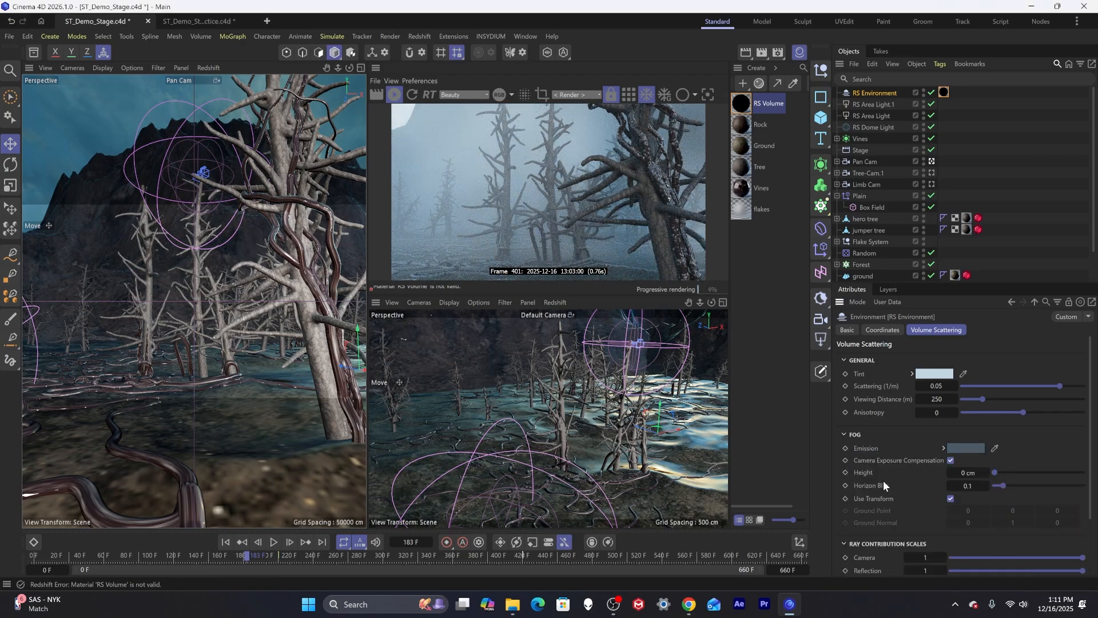
{"action": "left_click", "coordinate": [943, 390]}
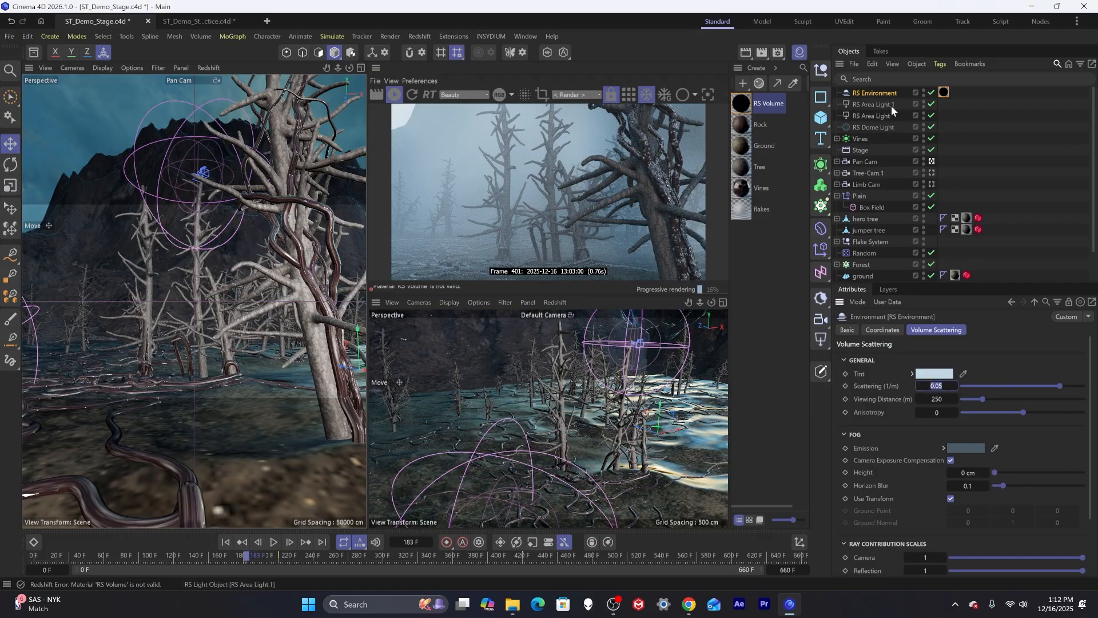
Set the RS Dome Light's Volume contribution to 0.5 in its Details settings.
{"action": "left_click", "coordinate": [864, 127]}
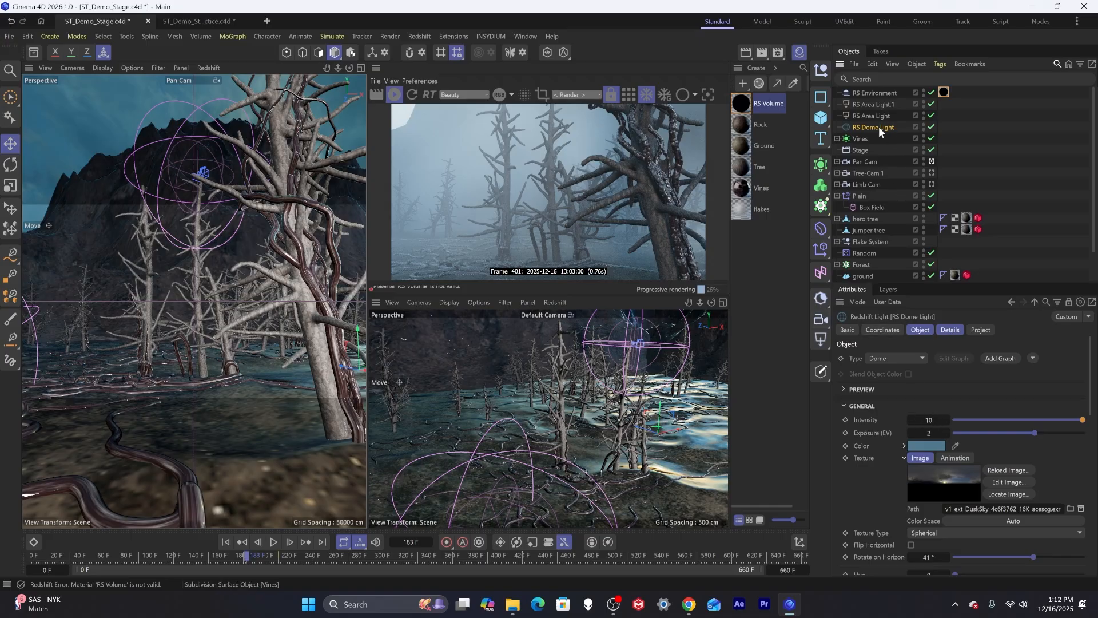
{"action": "left_click", "coordinate": [950, 331]}
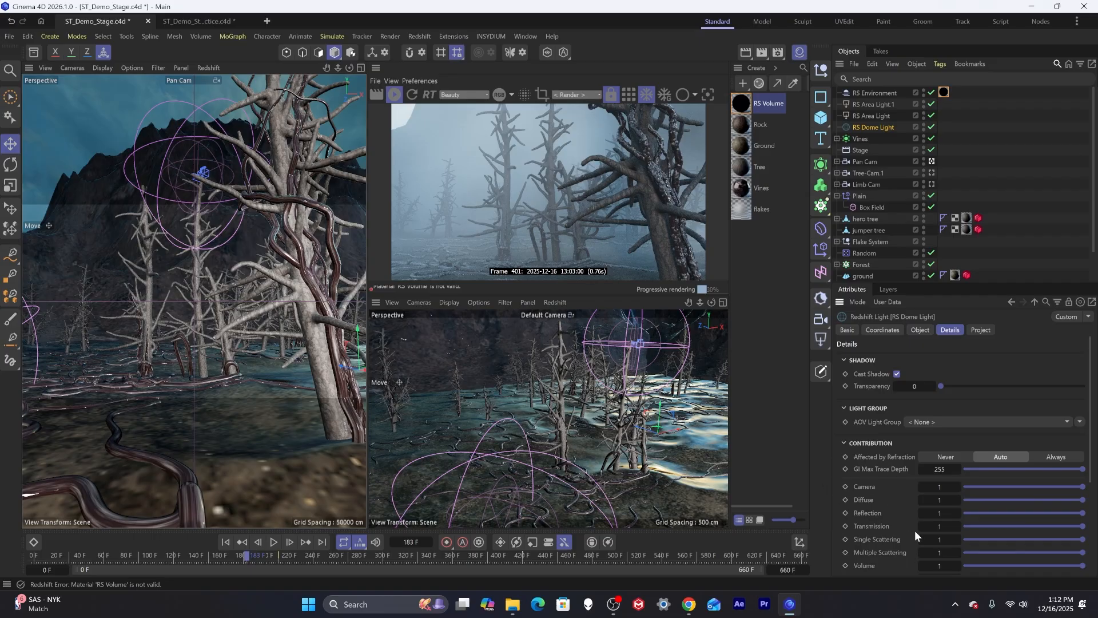
{"action": "left_click_drag", "start_coordinate": [1066, 564], "coordinate": [1023, 571]}
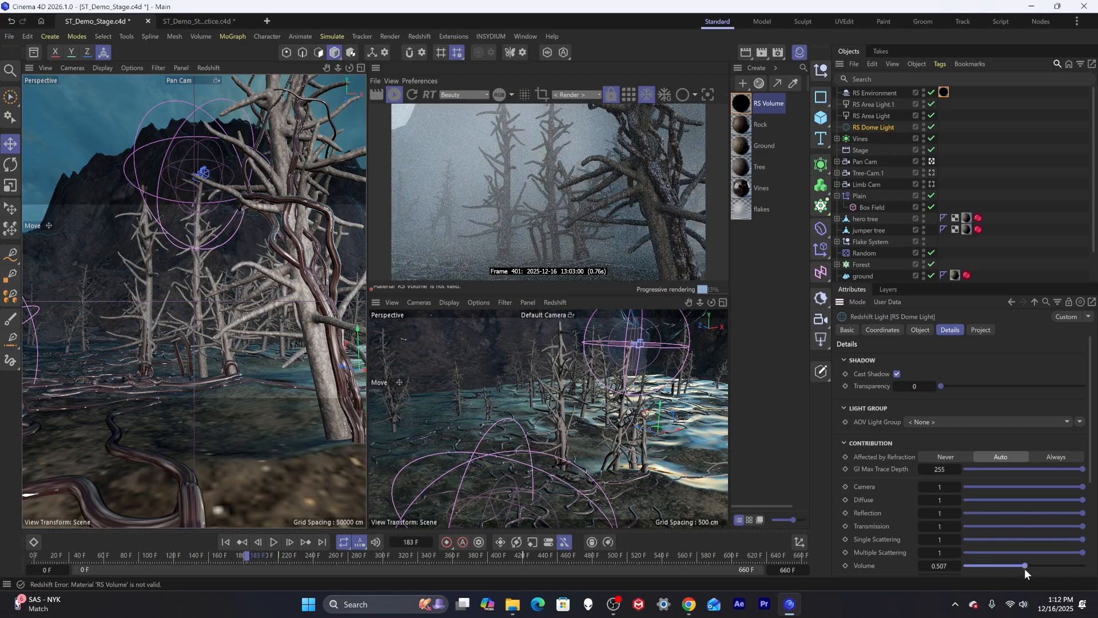
{"action": "left_click", "coordinate": [941, 566]}
{"action": "type", "text": "0.5"}
{"action": "key", "text": "Return"}
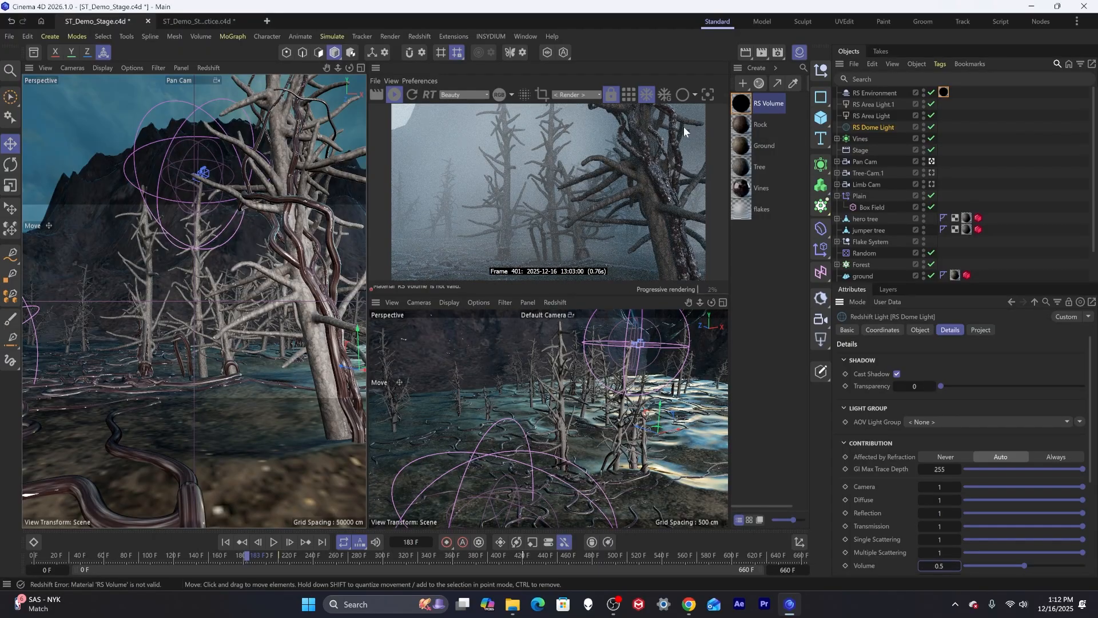
Select both RS Area Lights and set their Volume contribution to 0.
{"action": "left_click", "coordinate": [876, 104]}
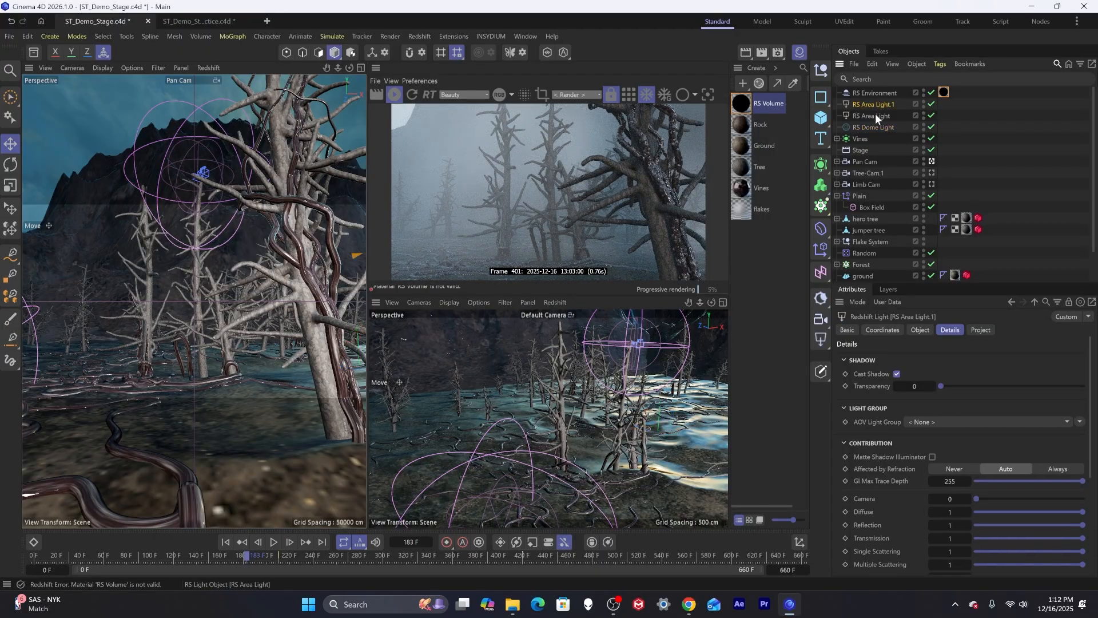
{"action": "left_click", "coordinate": [876, 116], "text": "ctrl"}
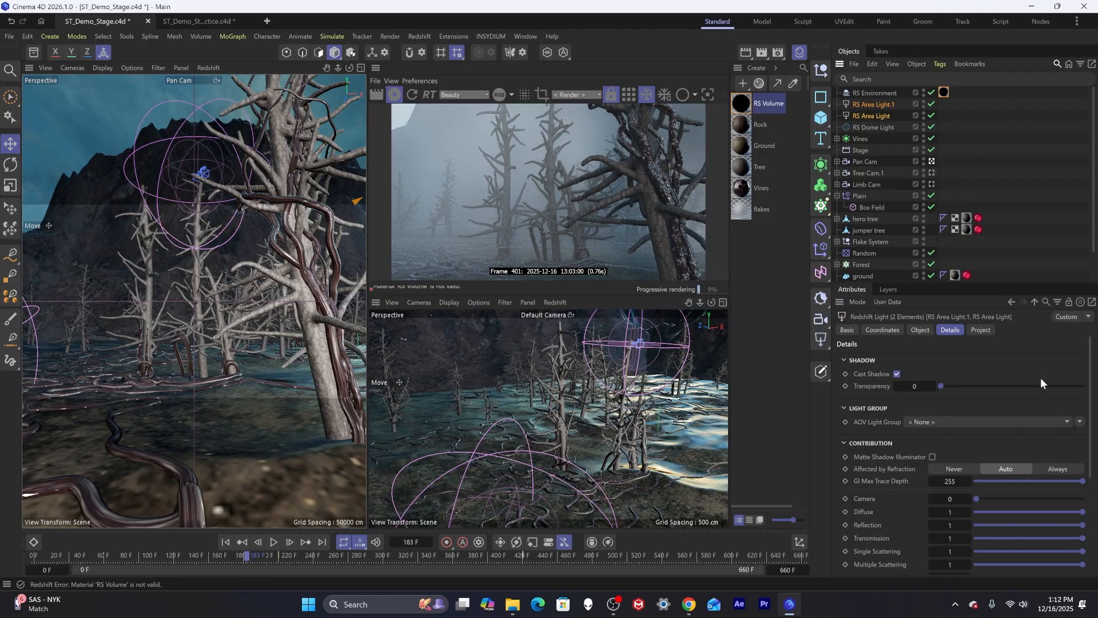
{"action": "scroll", "coordinate": [927, 512], "scroll_direction": "down", "scroll_amount": 3}
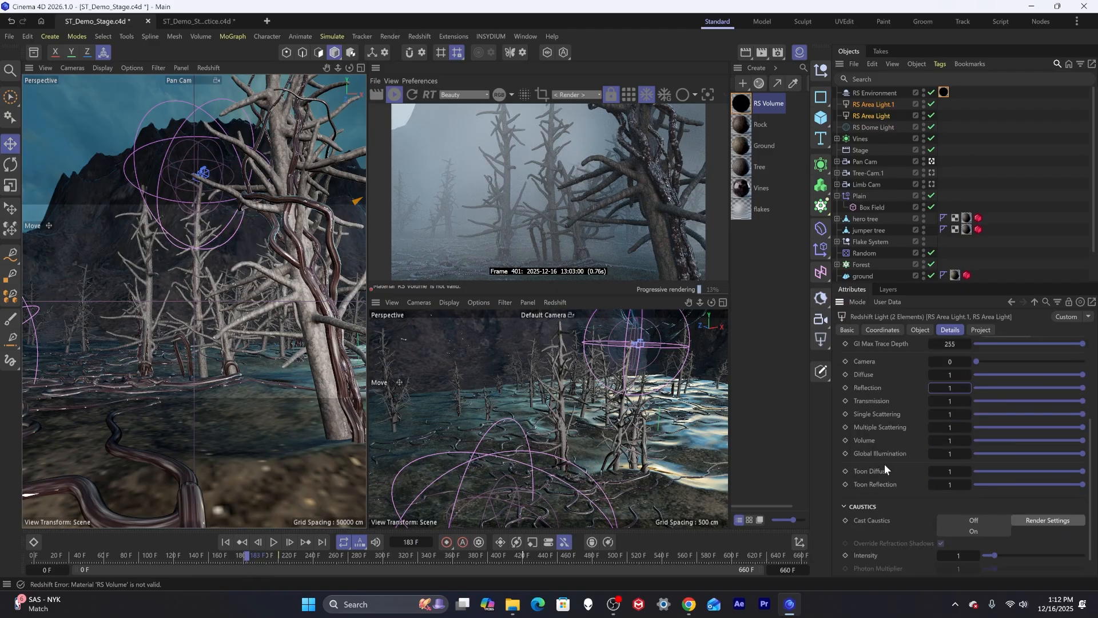
{"action": "left_click_drag", "start_coordinate": [1013, 442], "coordinate": [965, 438]}
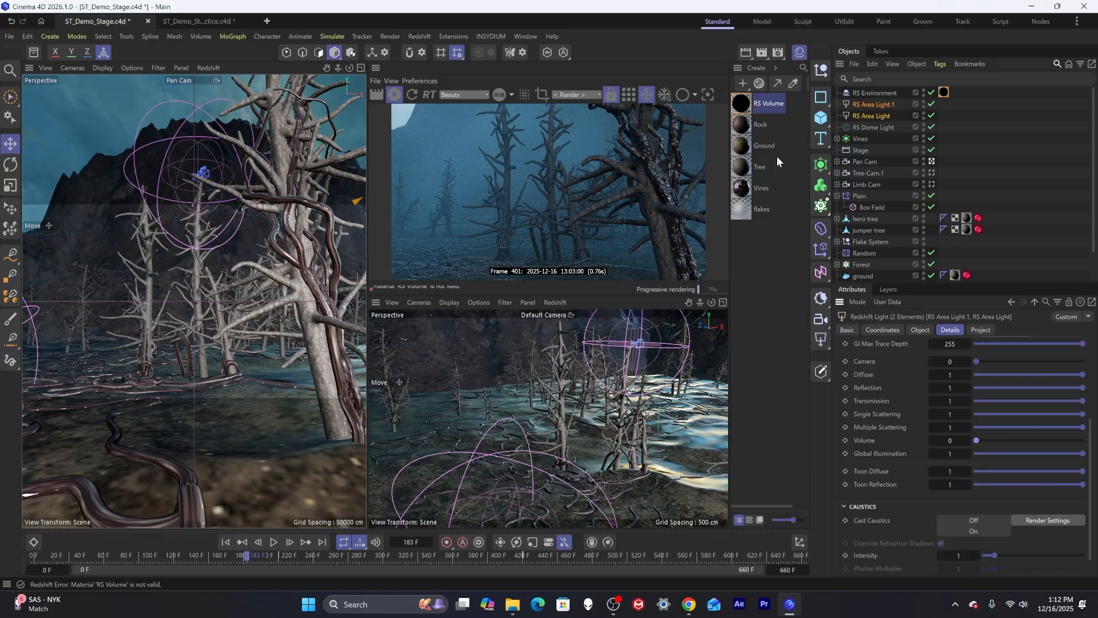
Set the RS Dome Light's Volume contribution to 0.2.
{"action": "left_click", "coordinate": [872, 127]}
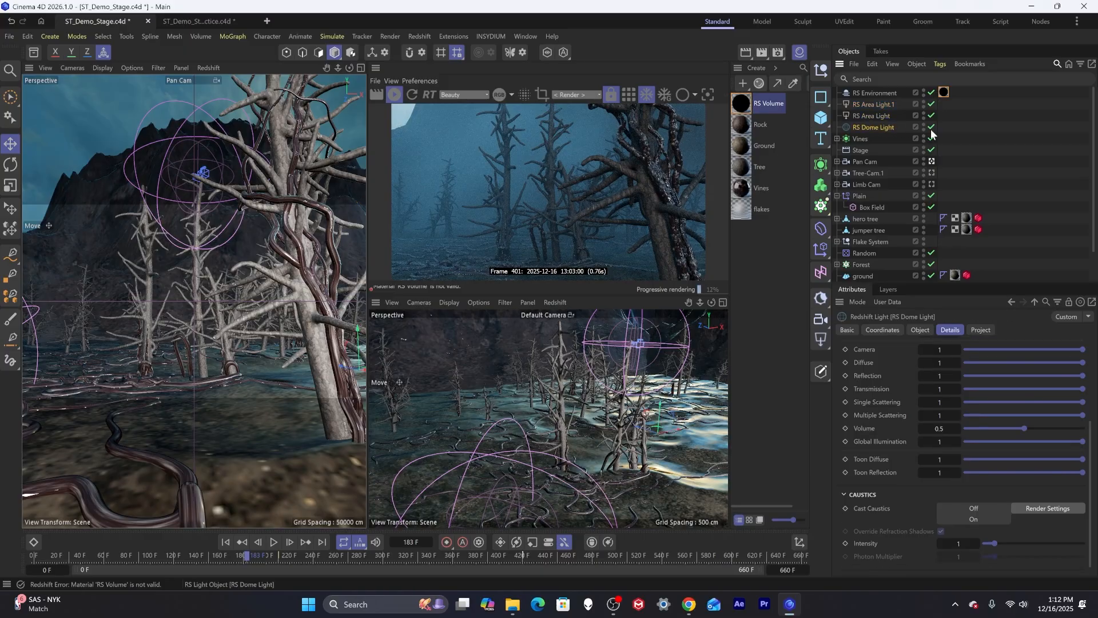
{"action": "mouse_move", "coordinate": [1024, 429]}
{"action": "left_mouse_down"}
{"action": "mouse_move", "coordinate": [1075, 429]}
{"action": "mouse_move", "coordinate": [939, 434]}
{"action": "mouse_move", "coordinate": [1021, 432]}
{"action": "left_mouse_up"}
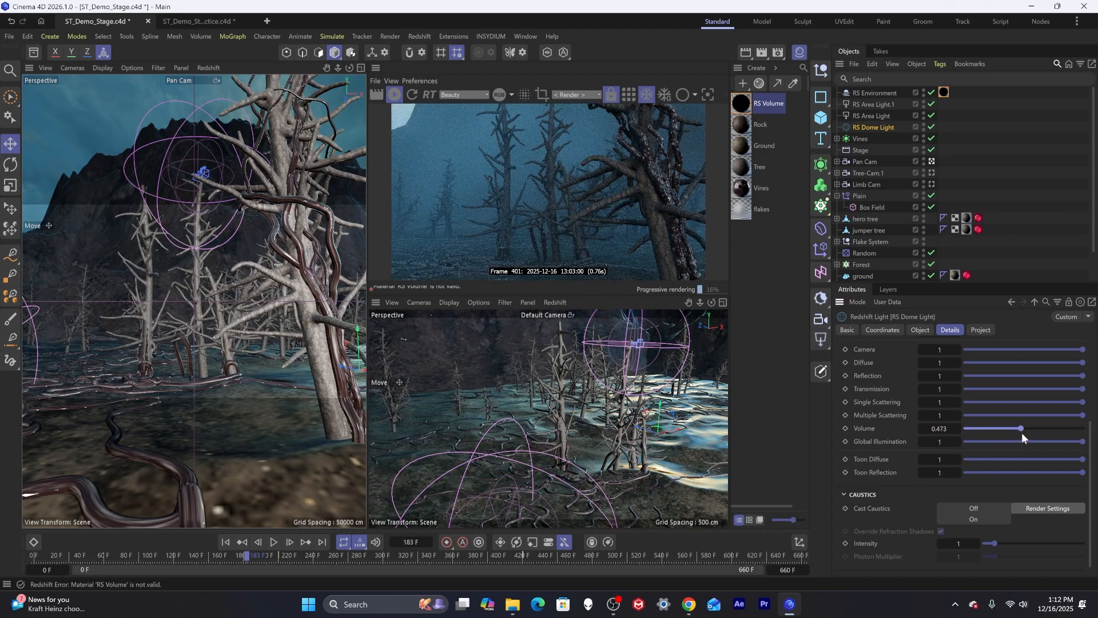
{"action": "left_click_drag", "start_coordinate": [1023, 434], "coordinate": [1024, 433]}
{"action": "left_click_drag", "start_coordinate": [40, 553], "coordinate": [329, 556]}
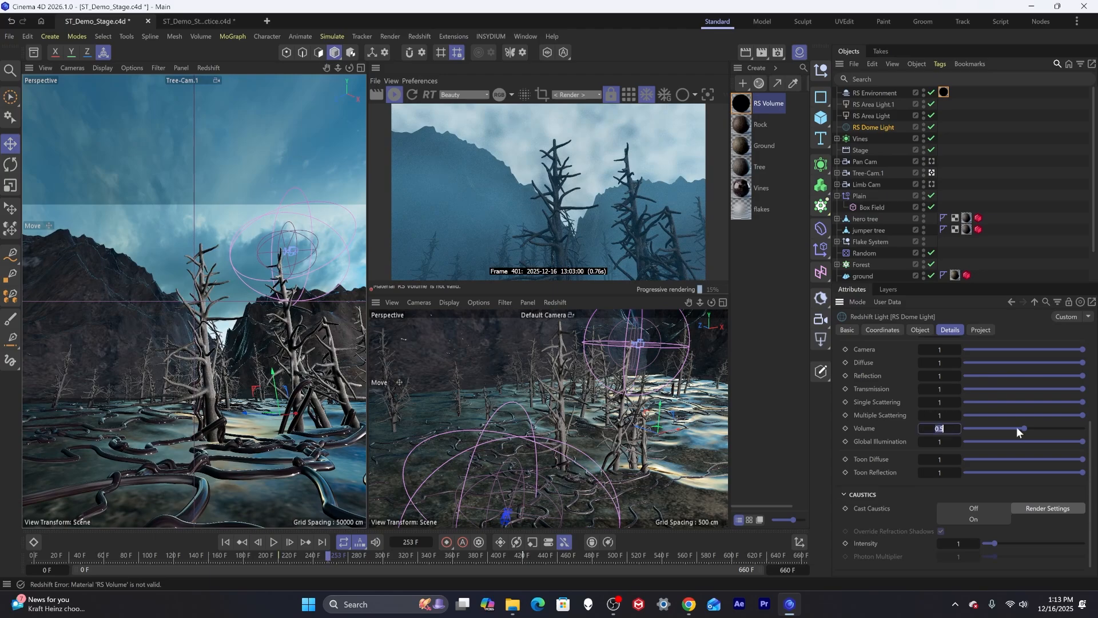
{"action": "type", "text": "0.2"}
{"action": "key", "text": "Return"}
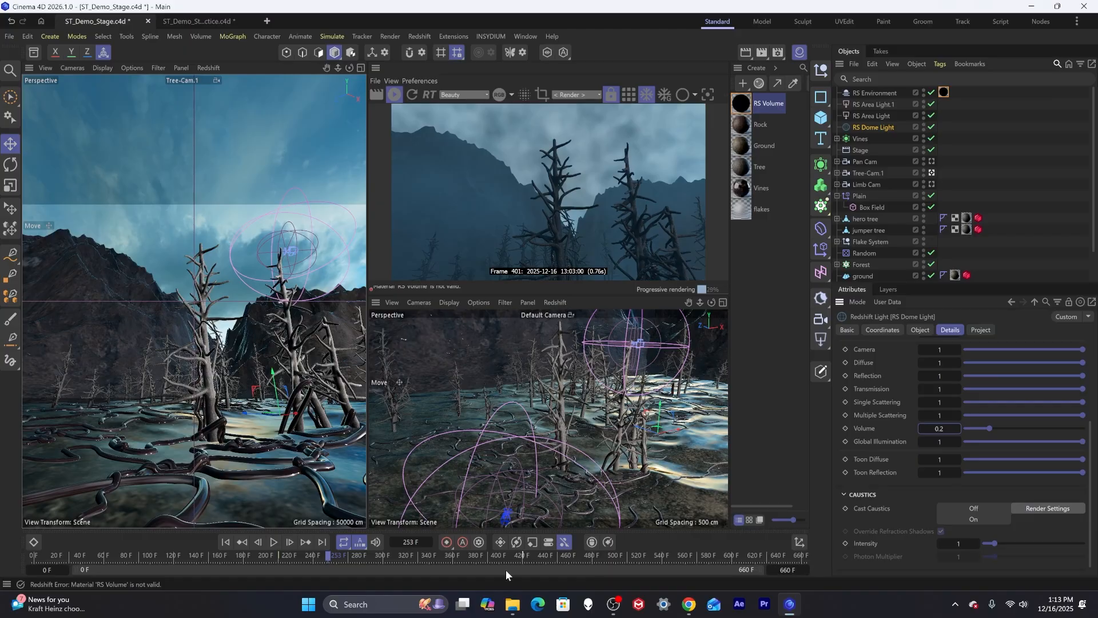
Open the RS Volume material in the Node Editor and set the Maxon Noise animation Speed to 0.1.
{"action": "left_click_drag", "start_coordinate": [92, 561], "coordinate": [120, 554]}
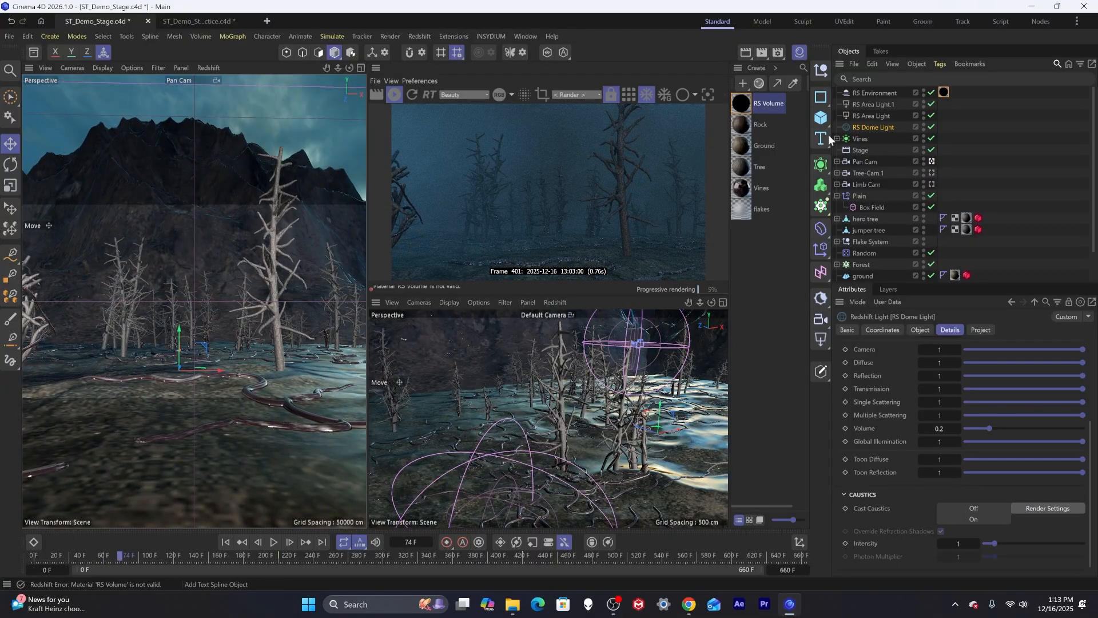
{"action": "double_click", "coordinate": [744, 103]}
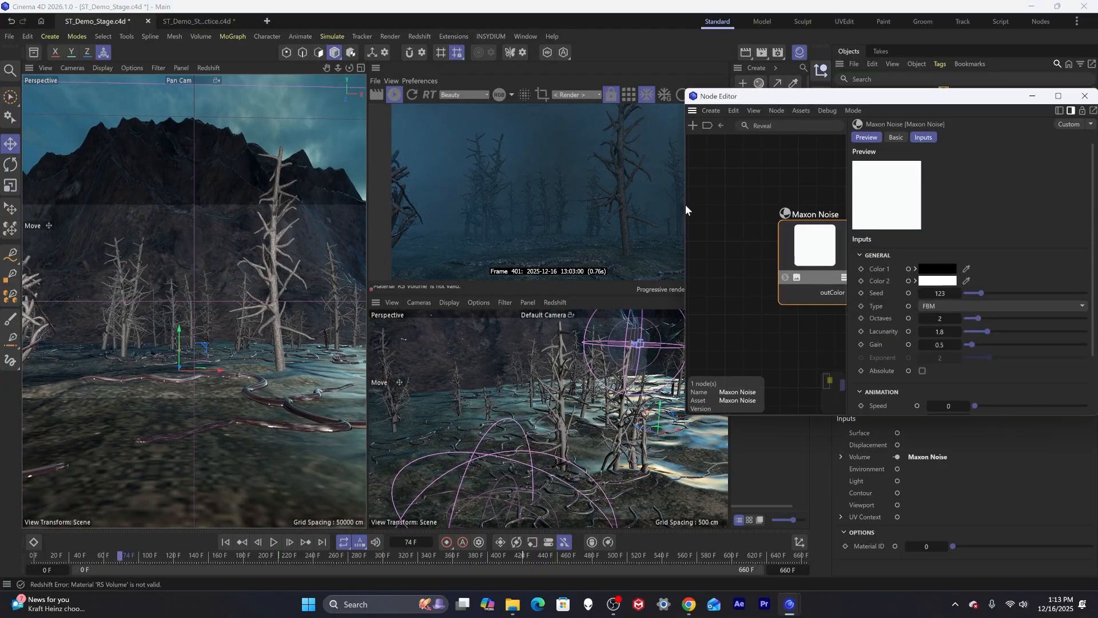
{"action": "left_click_drag", "start_coordinate": [812, 106], "coordinate": [460, 142]}
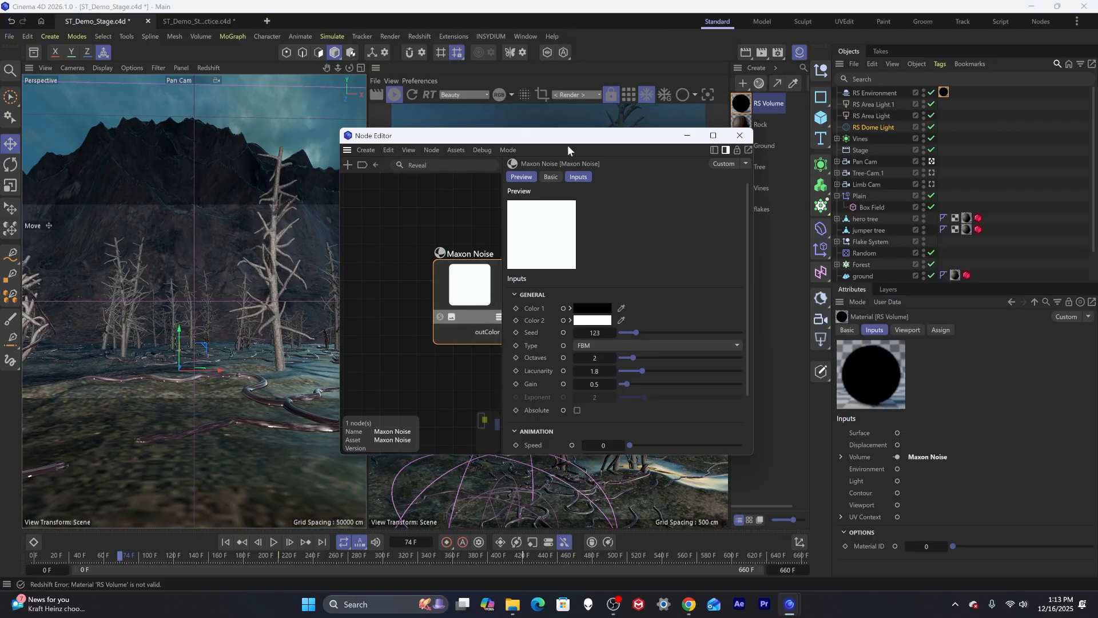
{"action": "left_click_drag", "start_coordinate": [481, 280], "coordinate": [478, 280]}
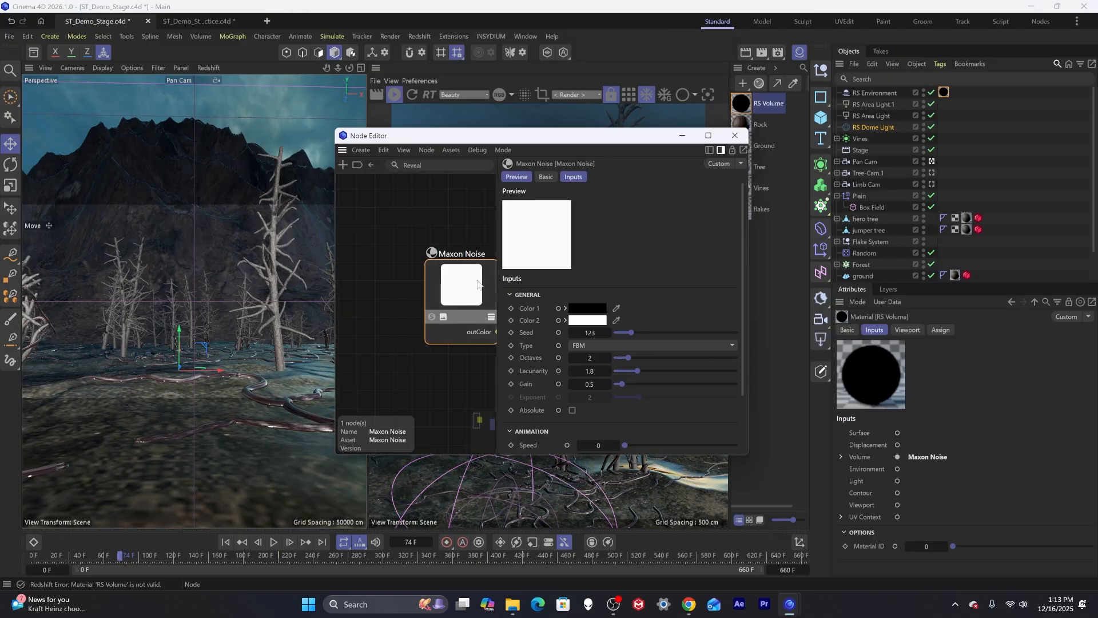
{"action": "middle_click_drag", "start_coordinate": [477, 280], "coordinate": [402, 240]}
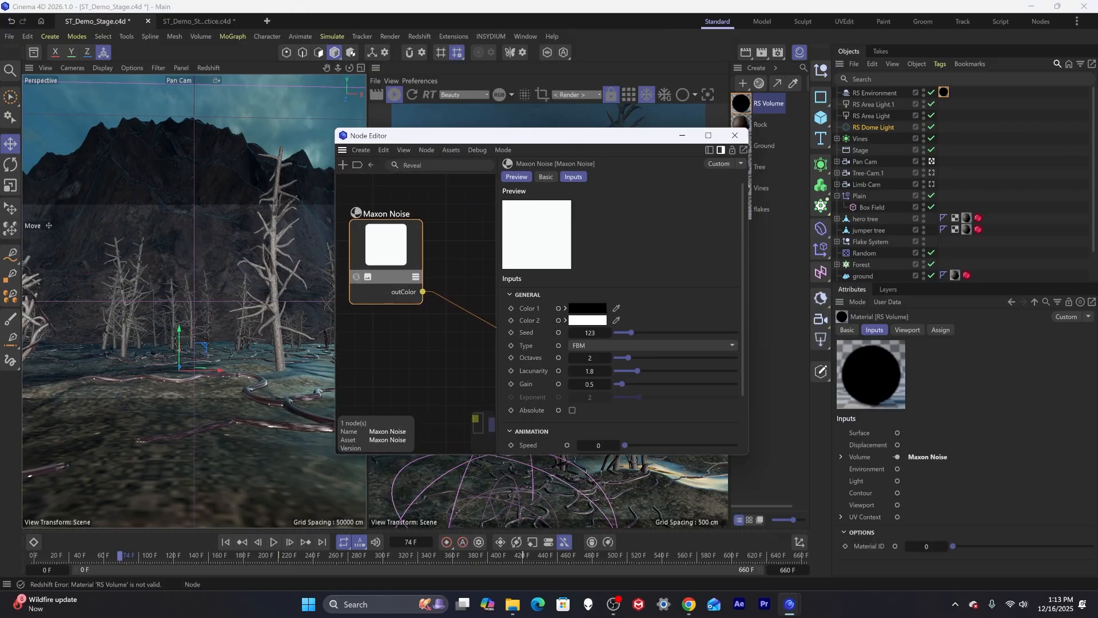
{"action": "left_click_drag", "start_coordinate": [334, 325], "coordinate": [215, 324]}
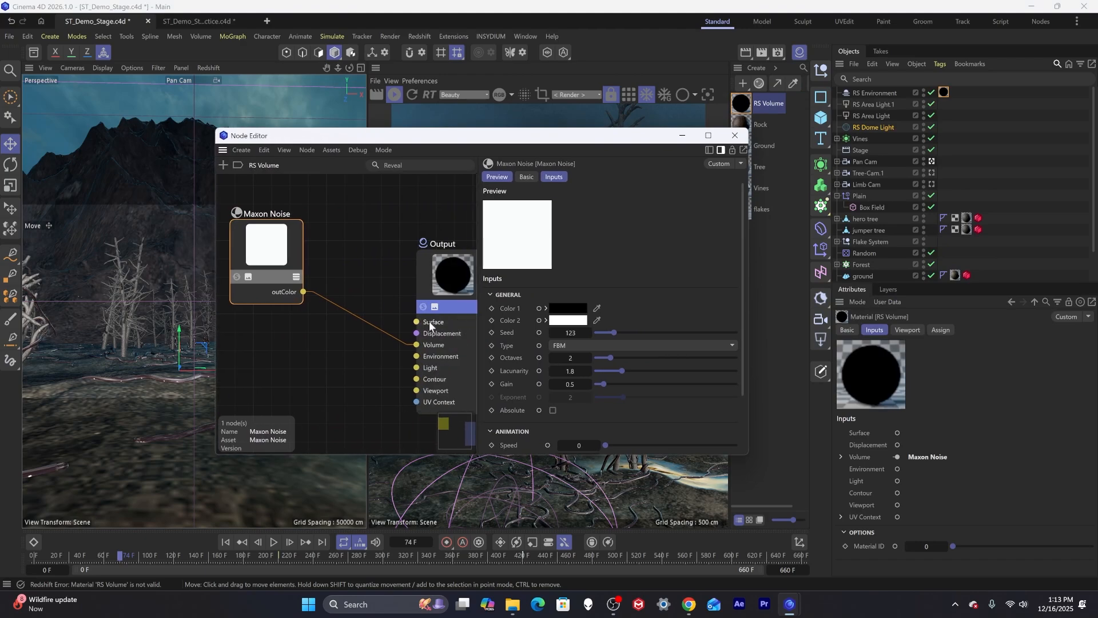
{"action": "left_click", "coordinate": [572, 384]}
{"action": "scroll", "coordinate": [543, 372], "scroll_direction": "down", "scroll_amount": 2}
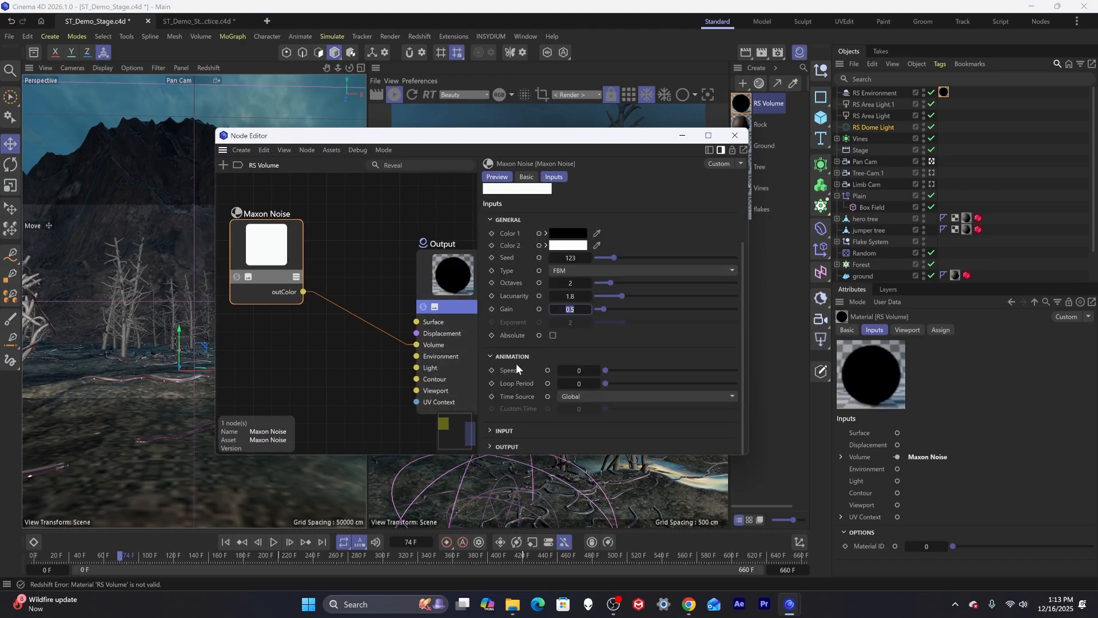
{"action": "left_click", "coordinate": [597, 371]}
{"action": "left_click_drag", "start_coordinate": [635, 140], "coordinate": [386, 312]}
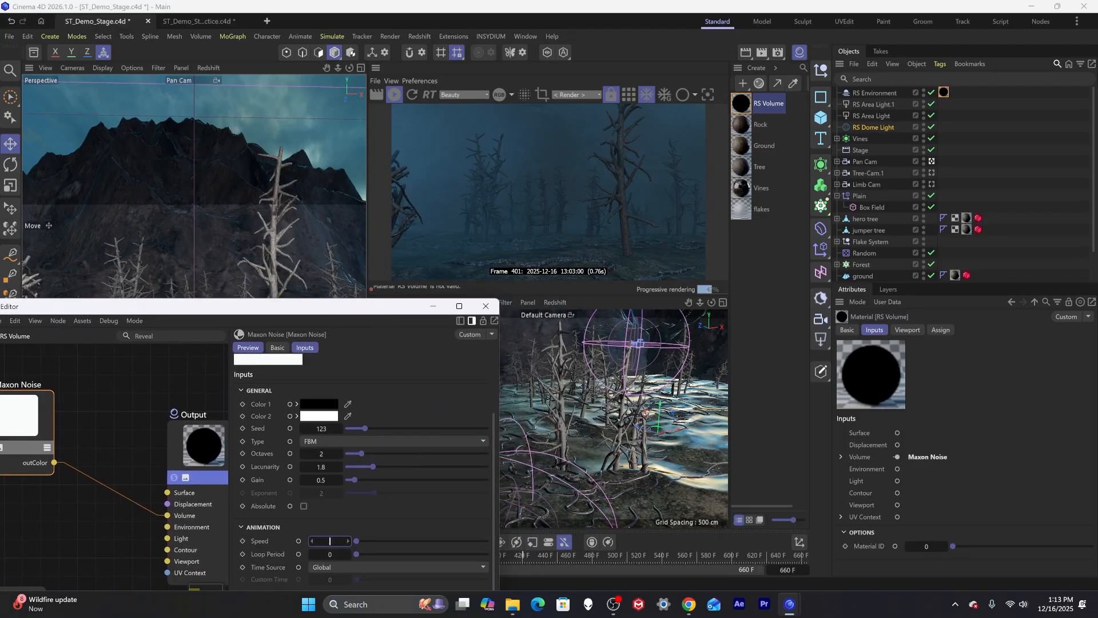
{"action": "type", "text": ".1"}
{"action": "key", "text": "Return"}
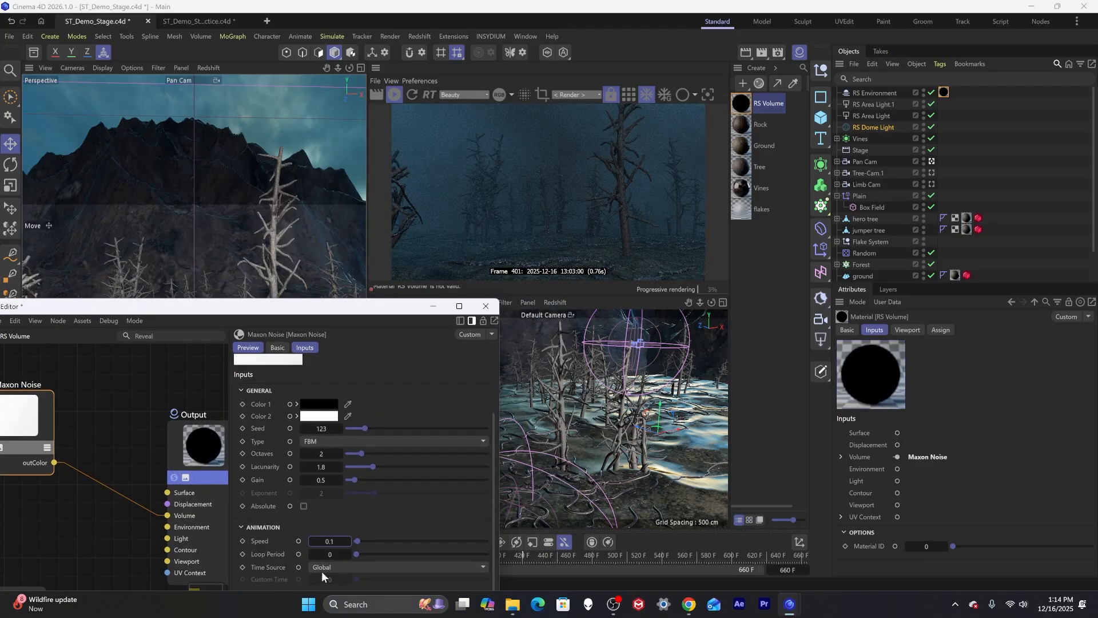
Try Maxon Noise Speed values of 0.2 and 1 while scrubbing the timeline to compare the fog motion.
{"action": "left_click_drag", "start_coordinate": [335, 540], "coordinate": [341, 541]}
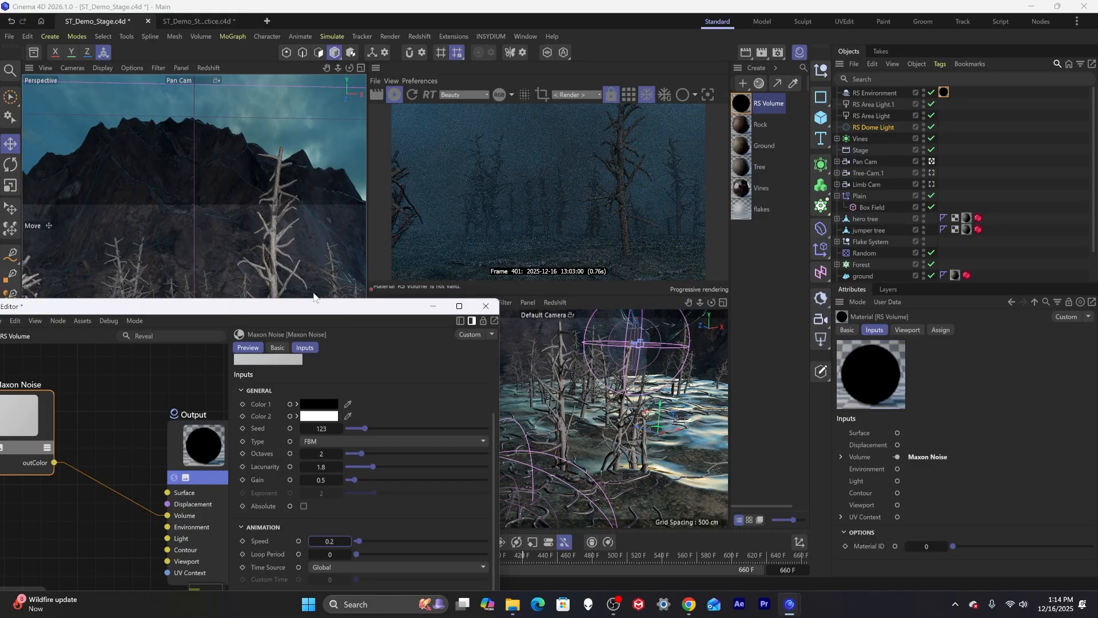
{"action": "left_click_drag", "start_coordinate": [325, 306], "coordinate": [171, 161]}
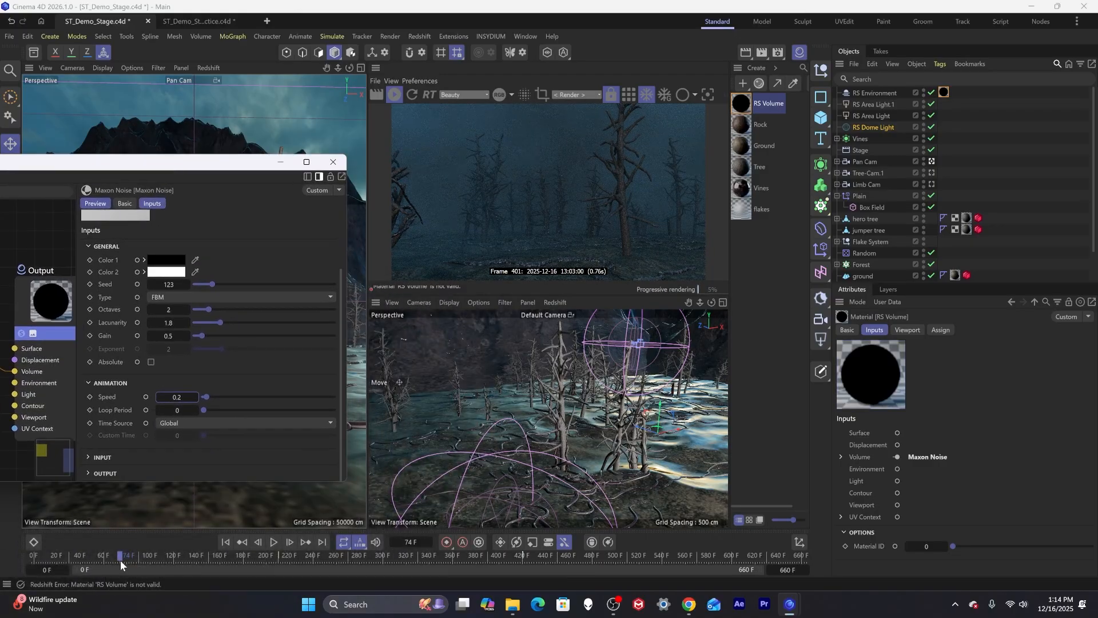
{"action": "left_click_drag", "start_coordinate": [118, 556], "coordinate": [341, 558]}
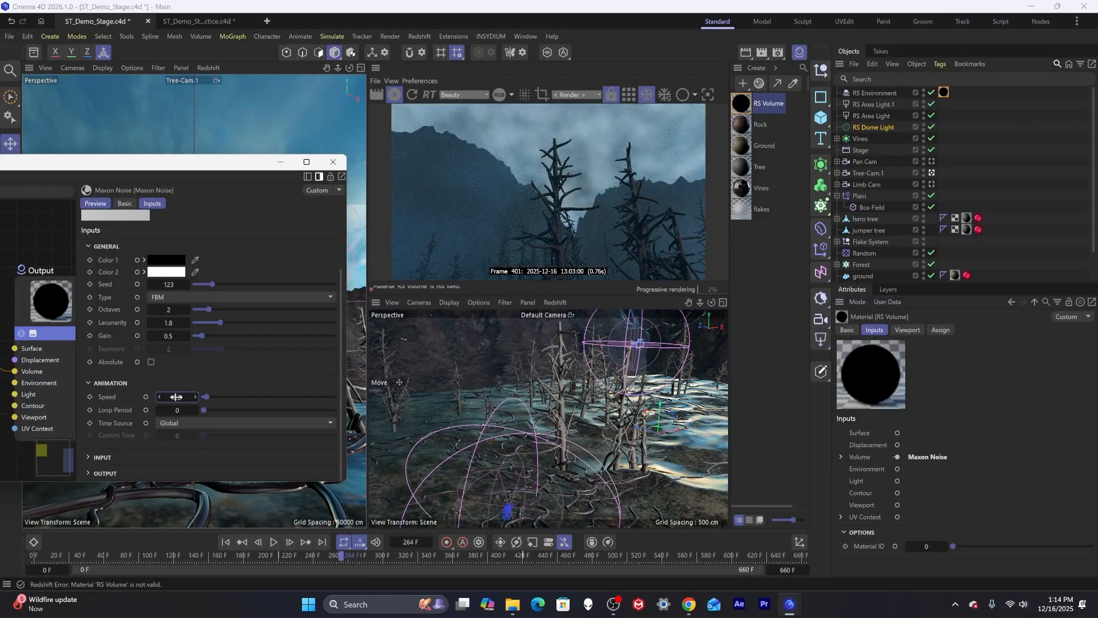
{"action": "left_click_drag", "start_coordinate": [196, 396], "coordinate": [139, 396]}
{"action": "type", "text": "1"}
{"action": "key", "text": "Return"}
{"action": "left_click_drag", "start_coordinate": [44, 555], "coordinate": [8, 526]}
Set the Maxon Noise Speed to 1.2 and scrub the timeline to preview the animated fog.
{"action": "left_click", "coordinate": [178, 396]}
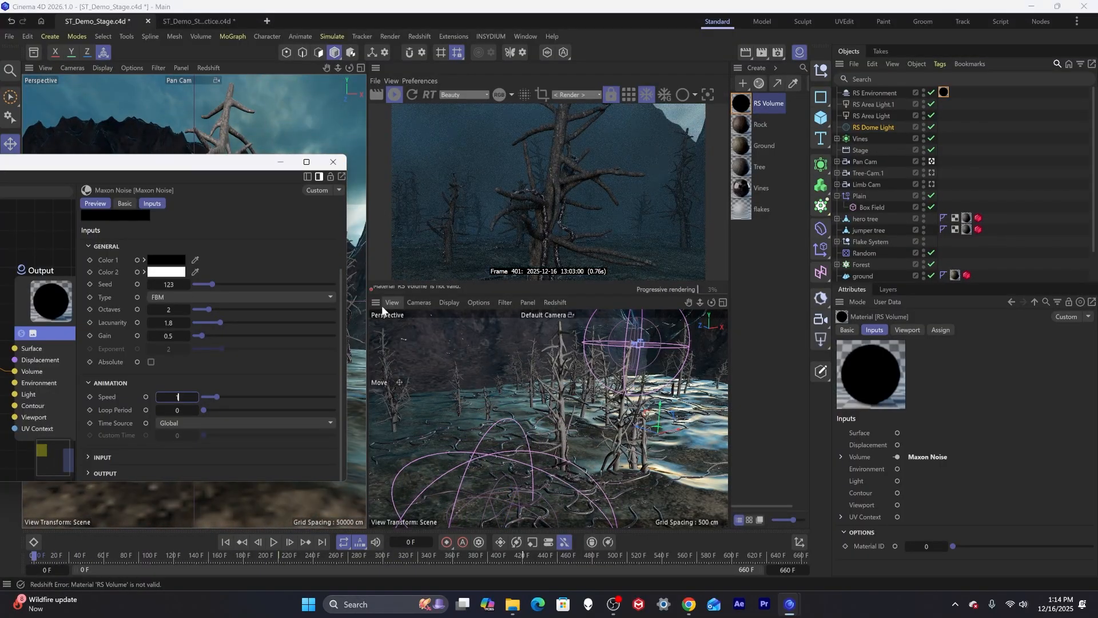
{"action": "type", "text": ".2"}
{"action": "key", "text": "Return"}
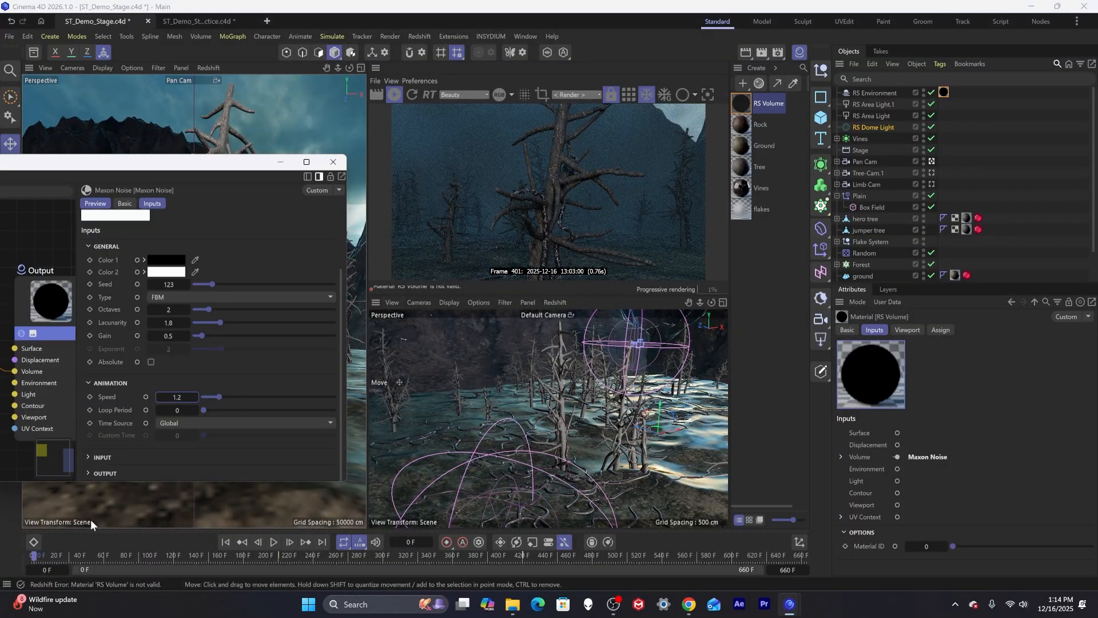
{"action": "left_click_drag", "start_coordinate": [40, 554], "coordinate": [225, 556]}
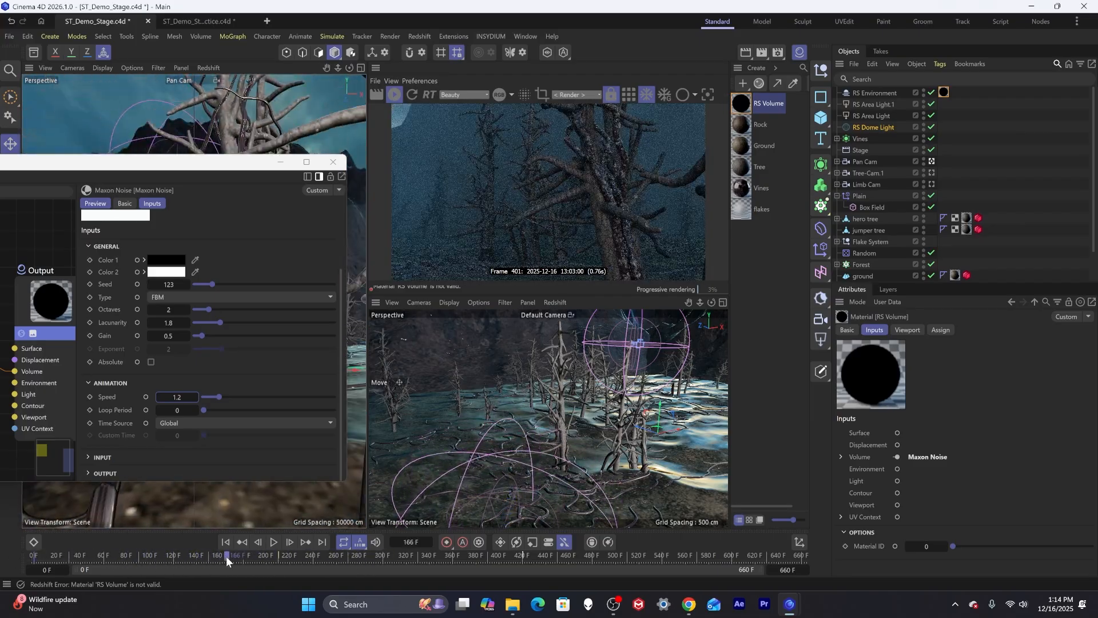
Set the Maxon Noise Speed to 0.2, scrub the timeline to preview the fog, and close the Node Editor.
{"action": "left_click", "coordinate": [177, 396]}
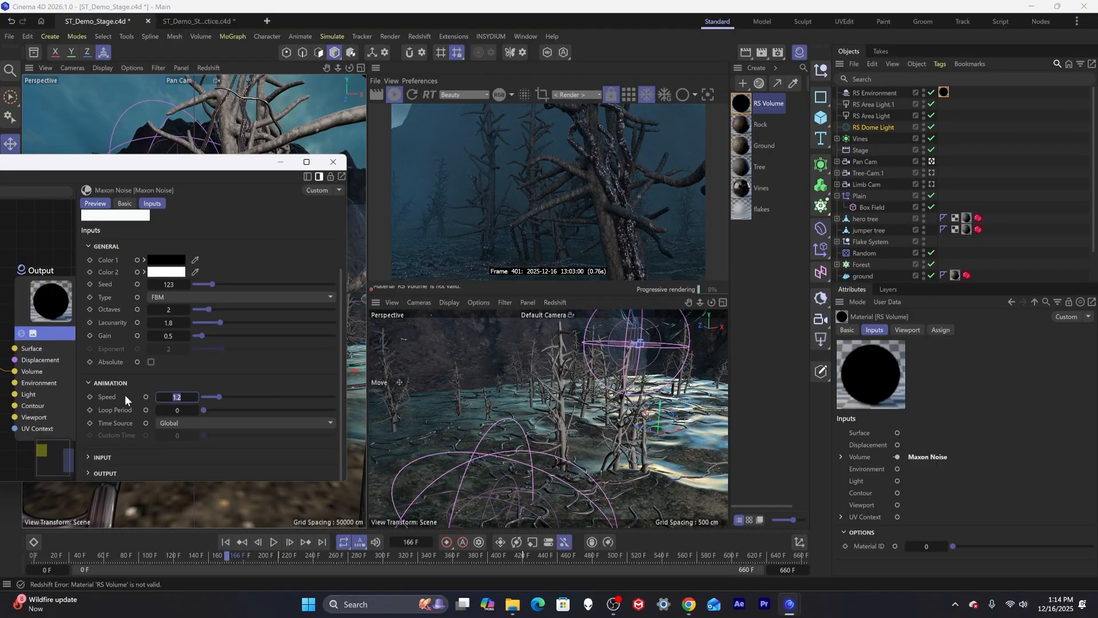
{"action": "type", "text": "2"}
{"action": "key", "text": "Left"}
{"action": "type", "text": "."}
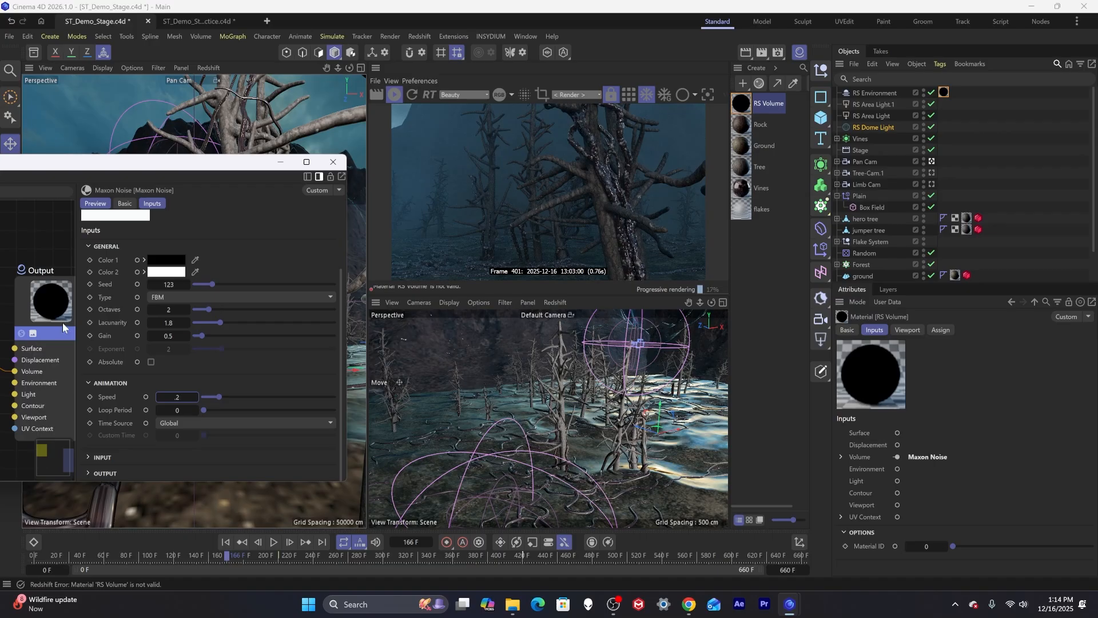
{"action": "key", "text": "Return"}
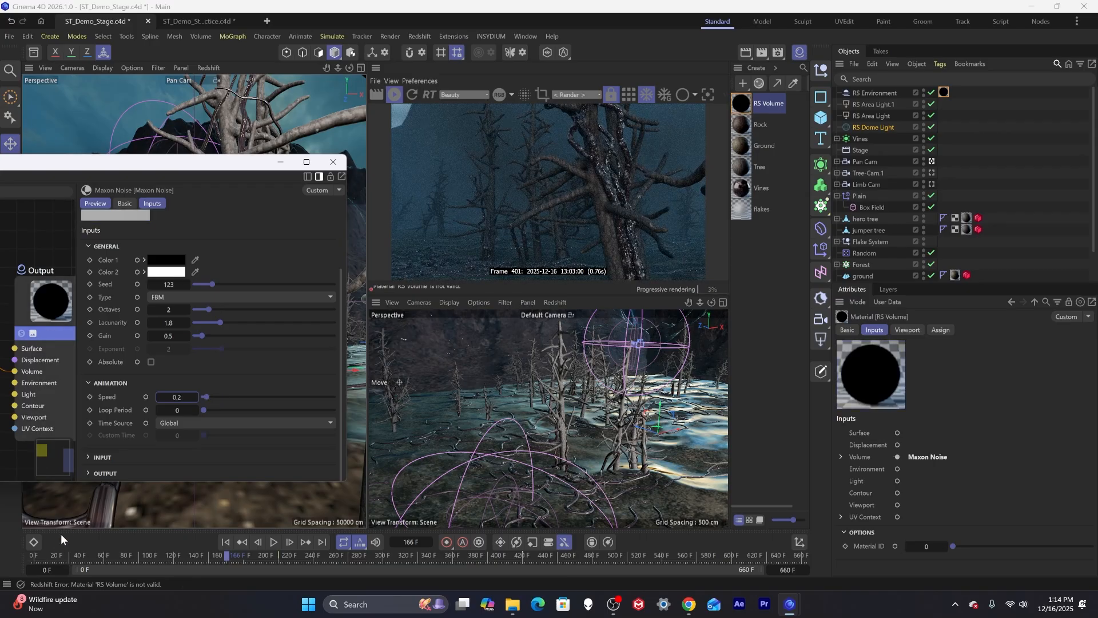
{"action": "left_click_drag", "start_coordinate": [64, 552], "coordinate": [374, 421]}
{"action": "left_click", "coordinate": [333, 163]}
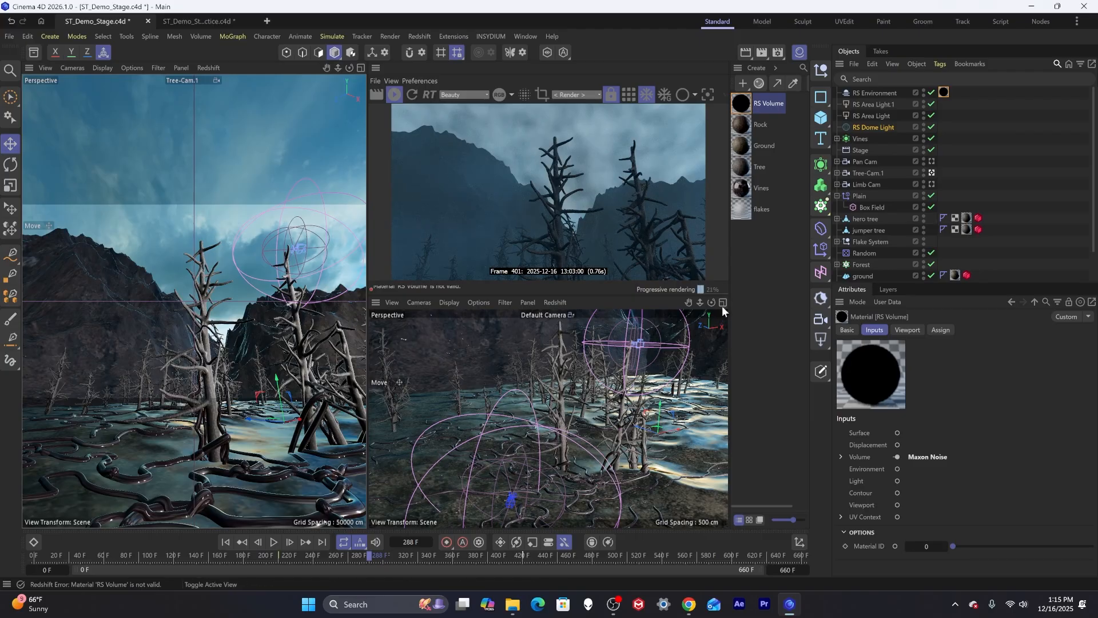
Save the scene, pause the render view, and create a new RS Area Light.
{"action": "key", "text": "ctrl+s"}
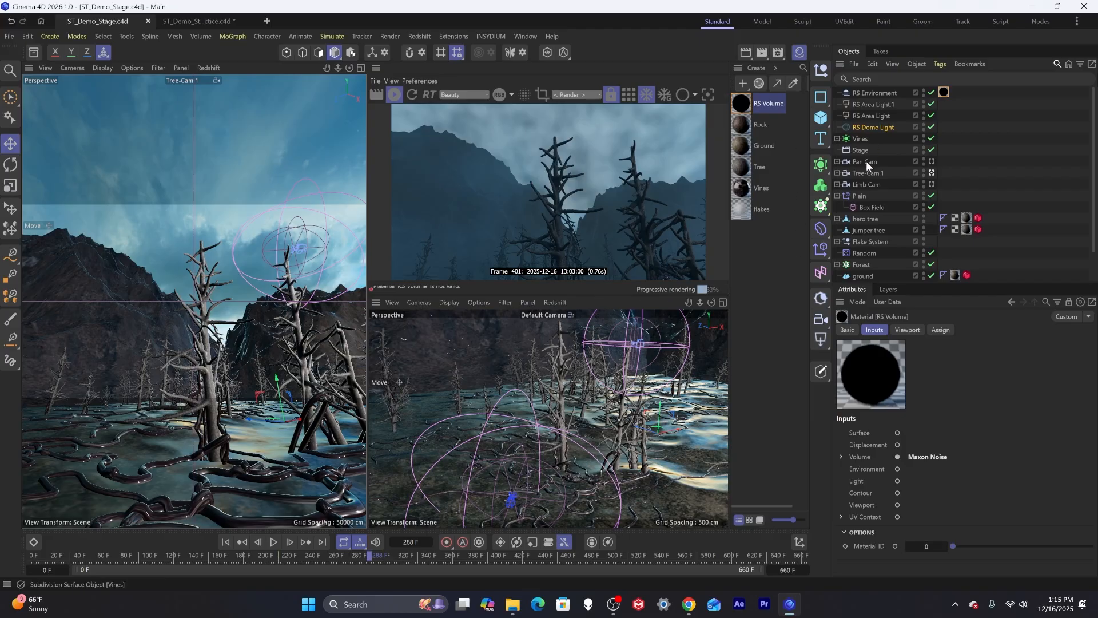
{"action": "left_click", "coordinate": [396, 94]}
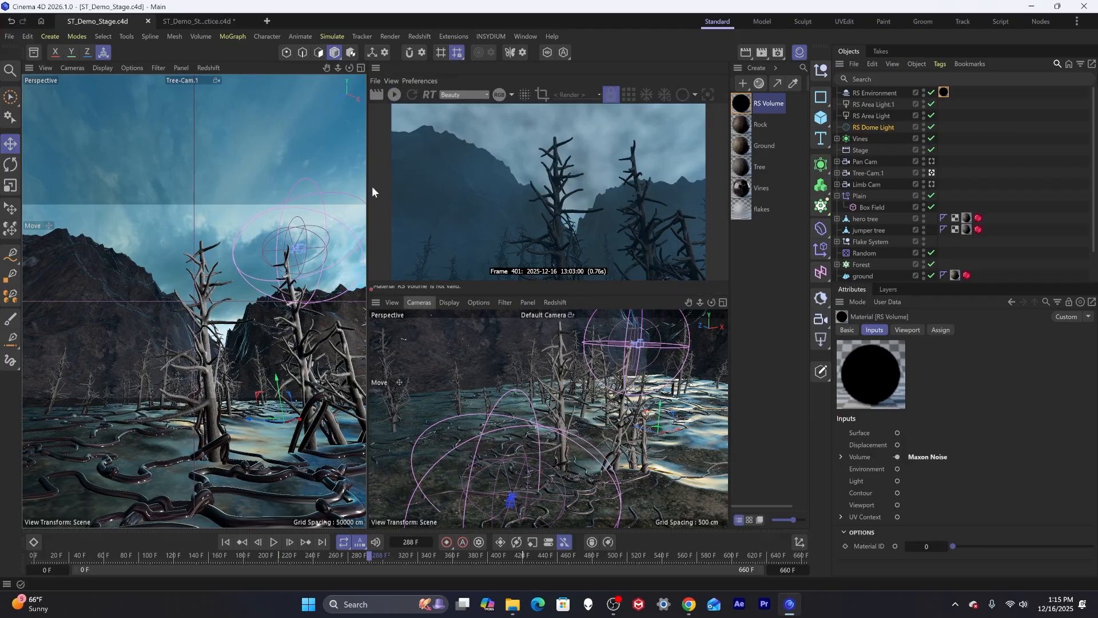
{"action": "right_click_drag", "start_coordinate": [248, 340], "coordinate": [190, 365], "text": "alt"}
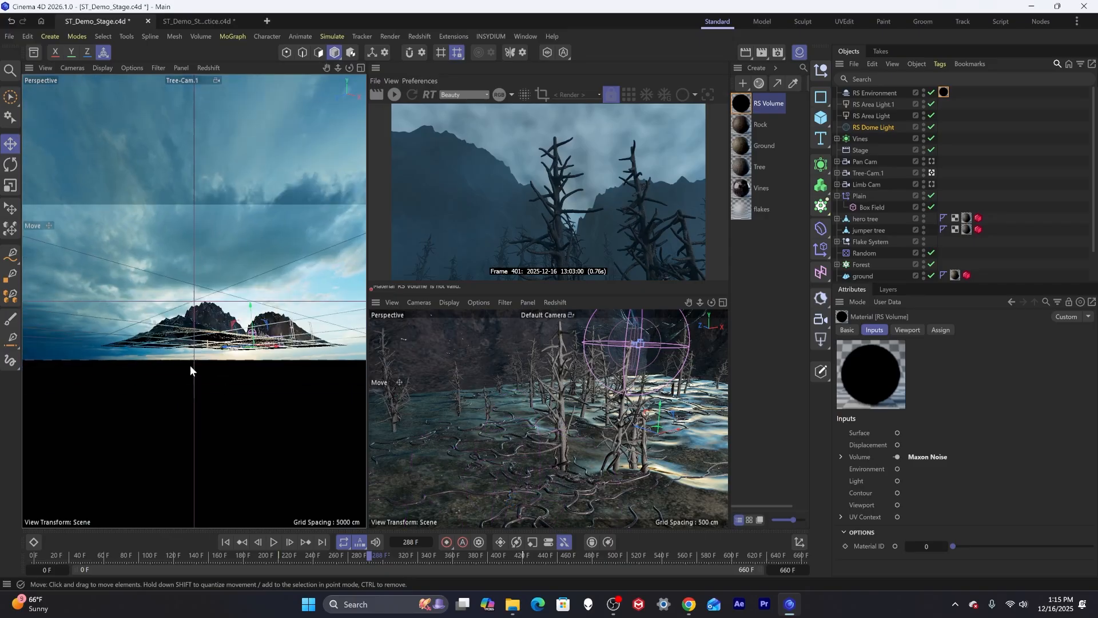
{"action": "left_click_drag", "start_coordinate": [190, 365], "coordinate": [282, 370], "text": "alt"}
{"action": "middle_click_drag", "start_coordinate": [283, 369], "coordinate": [202, 376], "text": "alt"}
{"action": "left_click_drag", "start_coordinate": [201, 376], "coordinate": [202, 410], "text": "alt"}
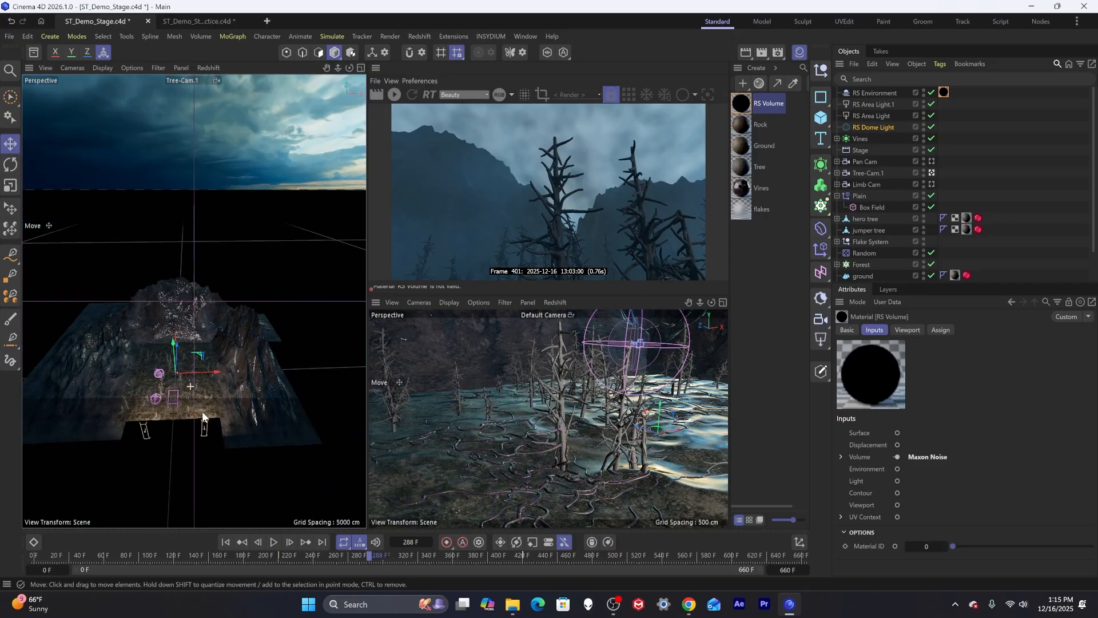
{"action": "right_click_drag", "start_coordinate": [201, 410], "coordinate": [198, 357], "text": "alt"}
{"action": "middle_click_drag", "start_coordinate": [178, 383], "coordinate": [197, 365], "text": "alt"}
{"action": "left_click_drag", "start_coordinate": [197, 368], "coordinate": [196, 361], "text": "alt"}
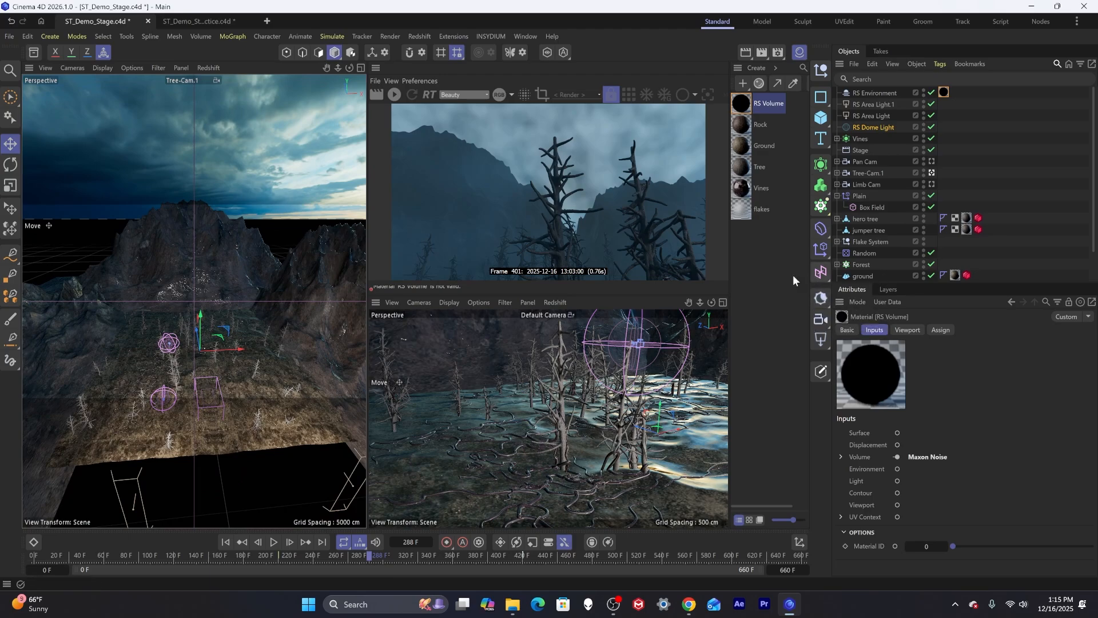
{"action": "left_click", "coordinate": [822, 338]}
{"action": "left_click", "coordinate": [873, 425]}
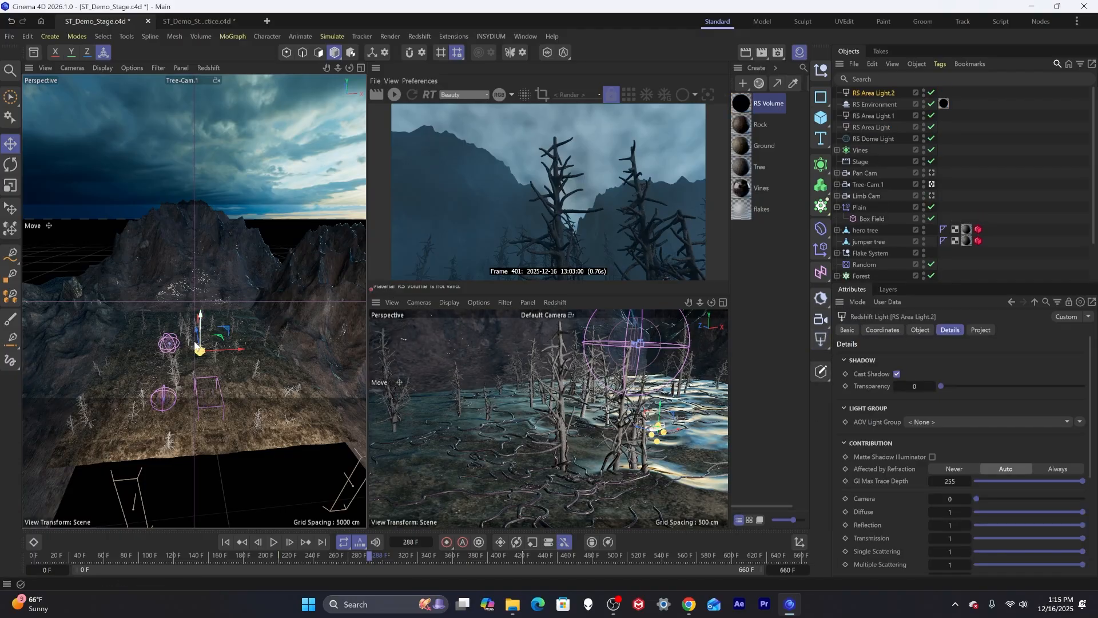
Move and rotate the new area light so it sits above the forest floor shining downward.
{"action": "left_click_drag", "start_coordinate": [201, 319], "coordinate": [201, 299]}
{"action": "key", "text": "r"}
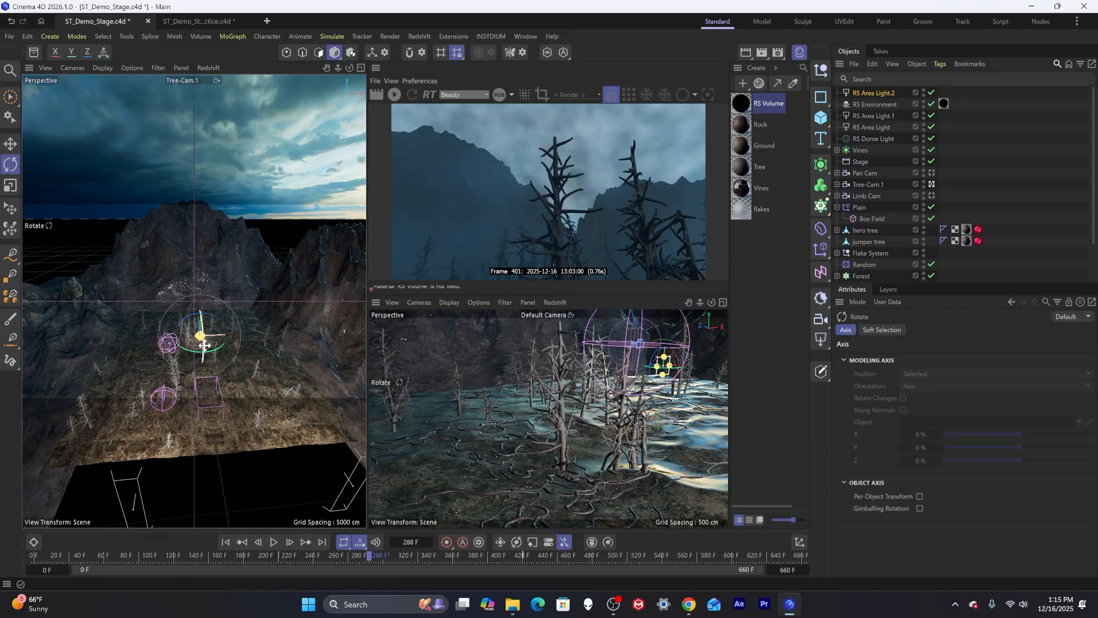
{"action": "left_click_drag", "start_coordinate": [199, 295], "coordinate": [94, 217]}
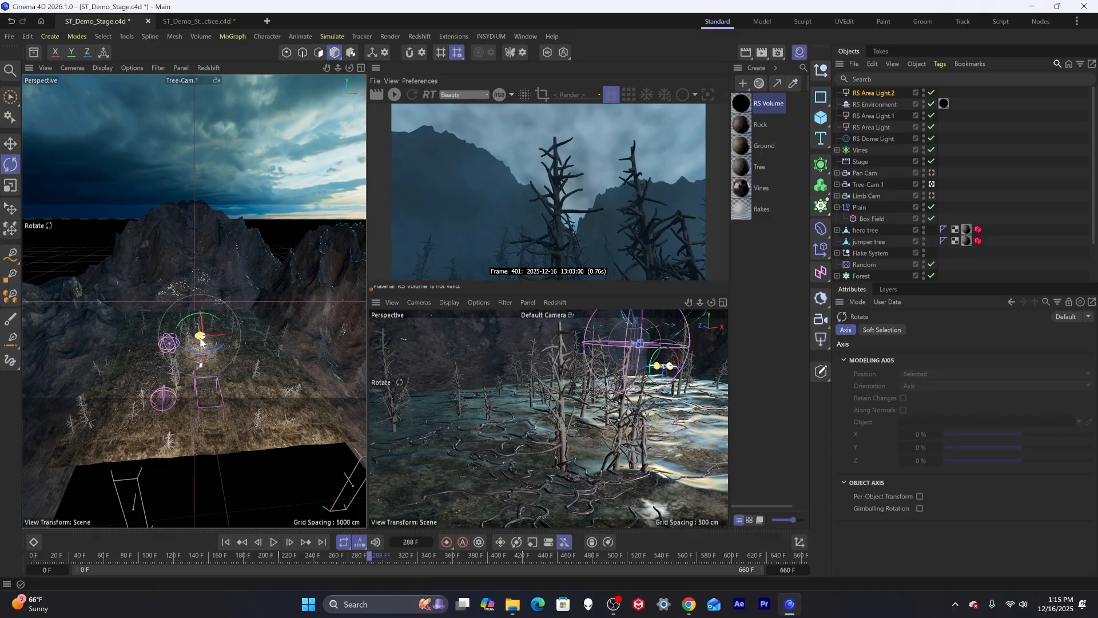
{"action": "left_click_drag", "start_coordinate": [200, 342], "coordinate": [272, 378]}
{"action": "left_click_drag", "start_coordinate": [201, 342], "coordinate": [196, 306]}
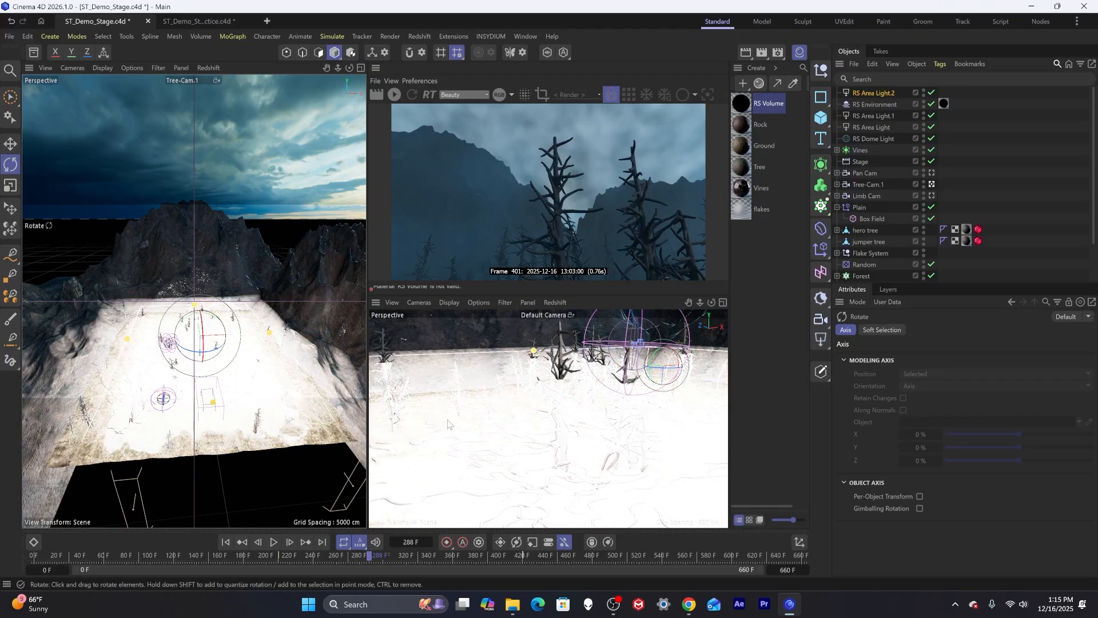
{"action": "key", "text": "e"}
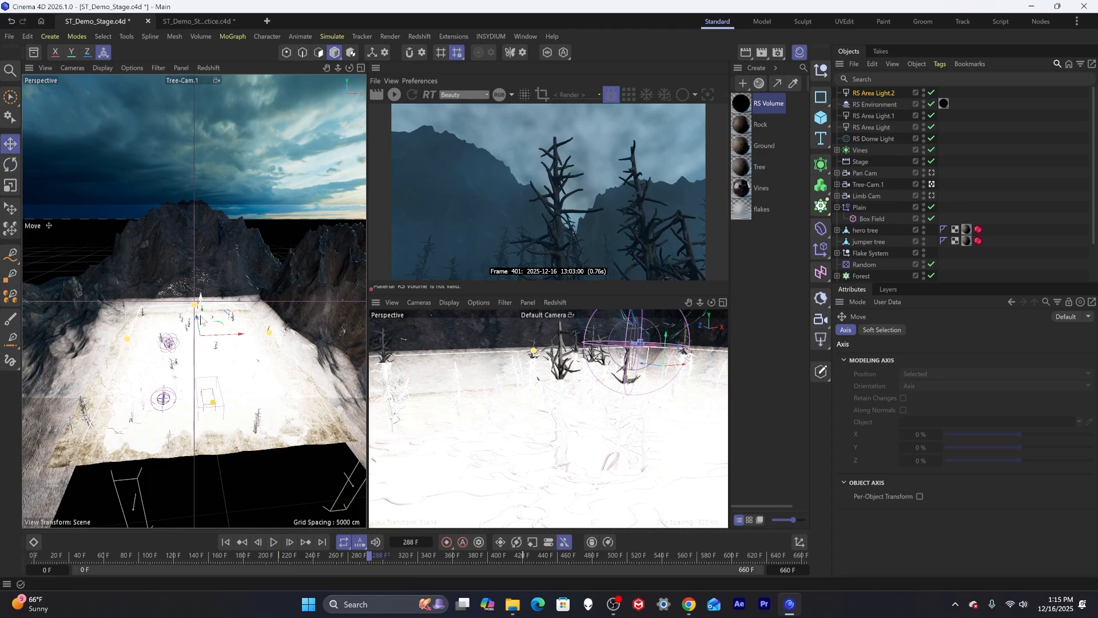
{"action": "left_click_drag", "start_coordinate": [205, 312], "coordinate": [194, 264]}
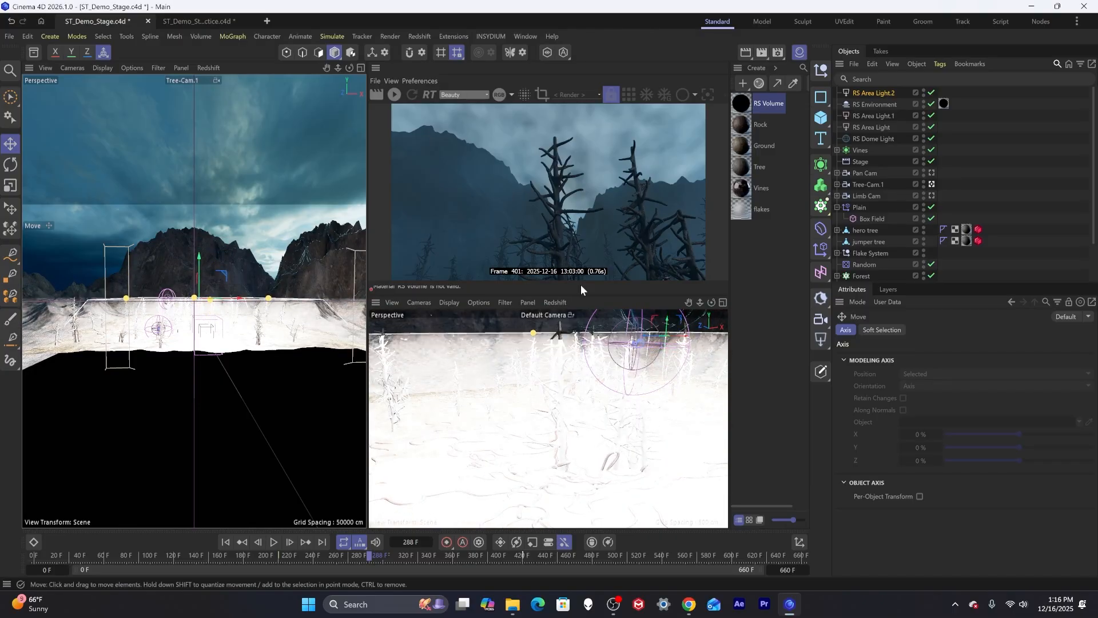
Set the new area light's Spread to about 0.52.
{"action": "left_click", "coordinate": [872, 90]}
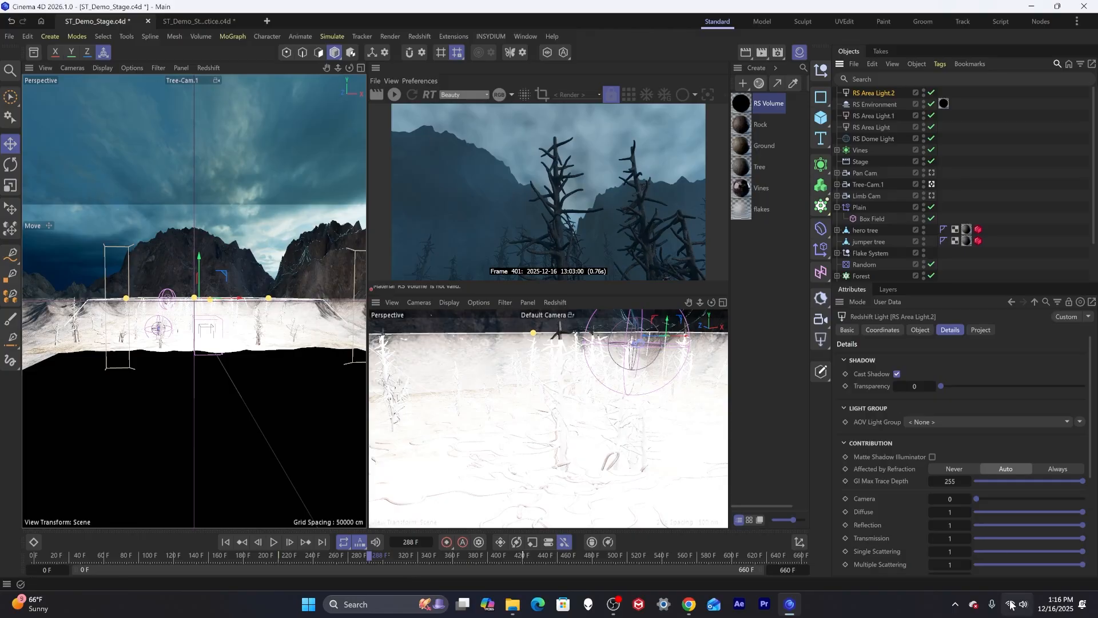
{"action": "left_click", "coordinate": [944, 504]}
{"action": "scroll", "coordinate": [943, 504], "scroll_direction": "down", "scroll_amount": 3}
{"action": "left_click", "coordinate": [920, 330]}
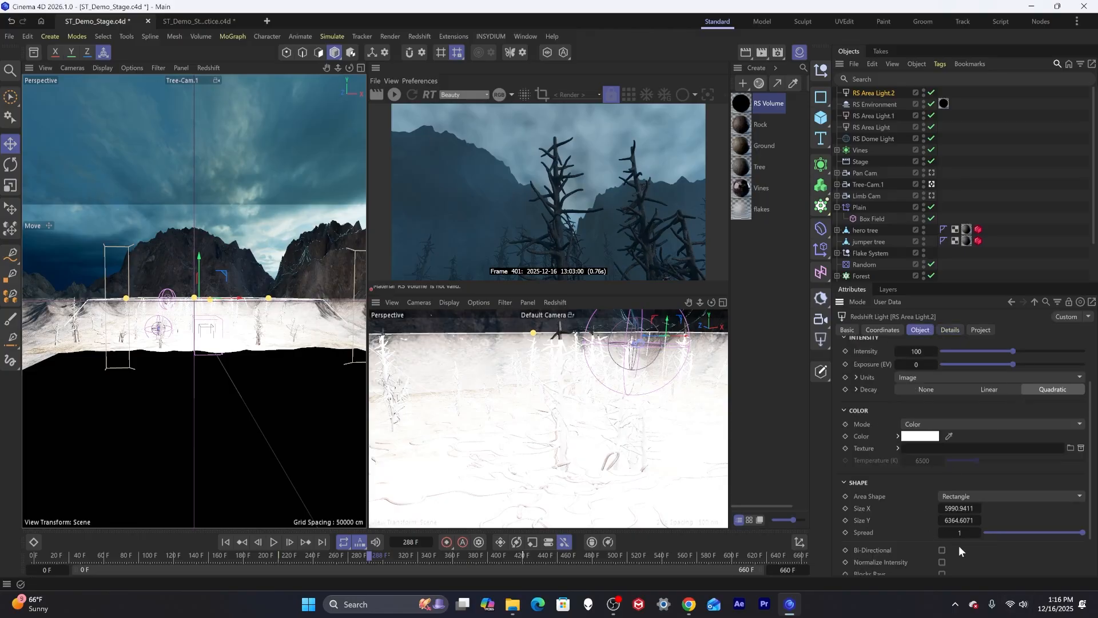
{"action": "left_click_drag", "start_coordinate": [1066, 529], "coordinate": [1068, 532]}
{"action": "left_click_drag", "start_coordinate": [996, 530], "coordinate": [1041, 533]}
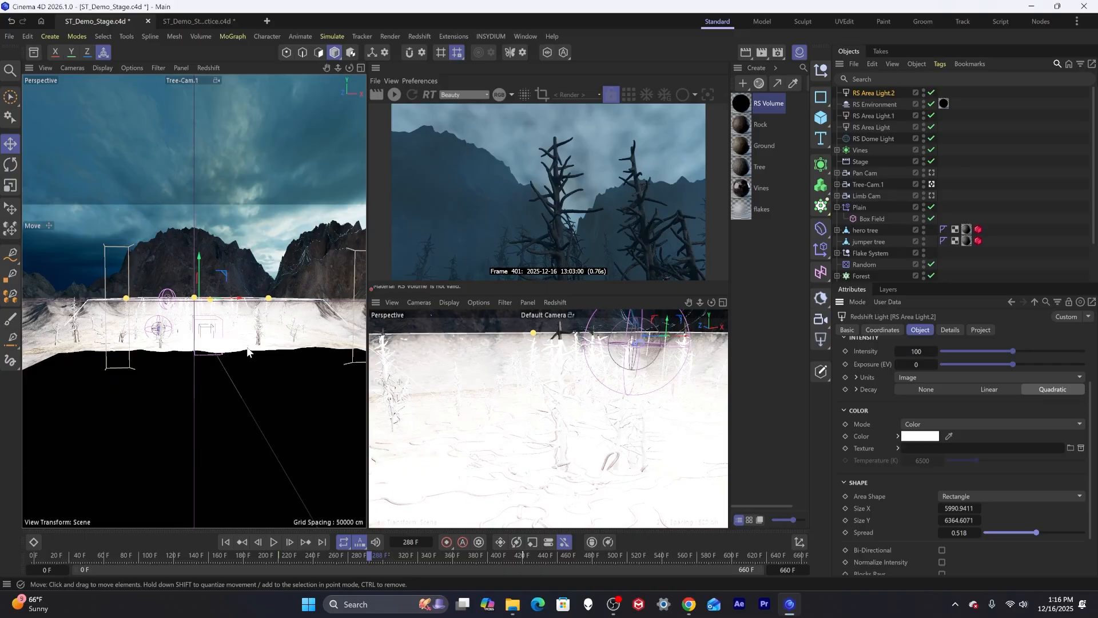
{"action": "left_click_drag", "start_coordinate": [247, 351], "coordinate": [325, 342], "text": "alt"}
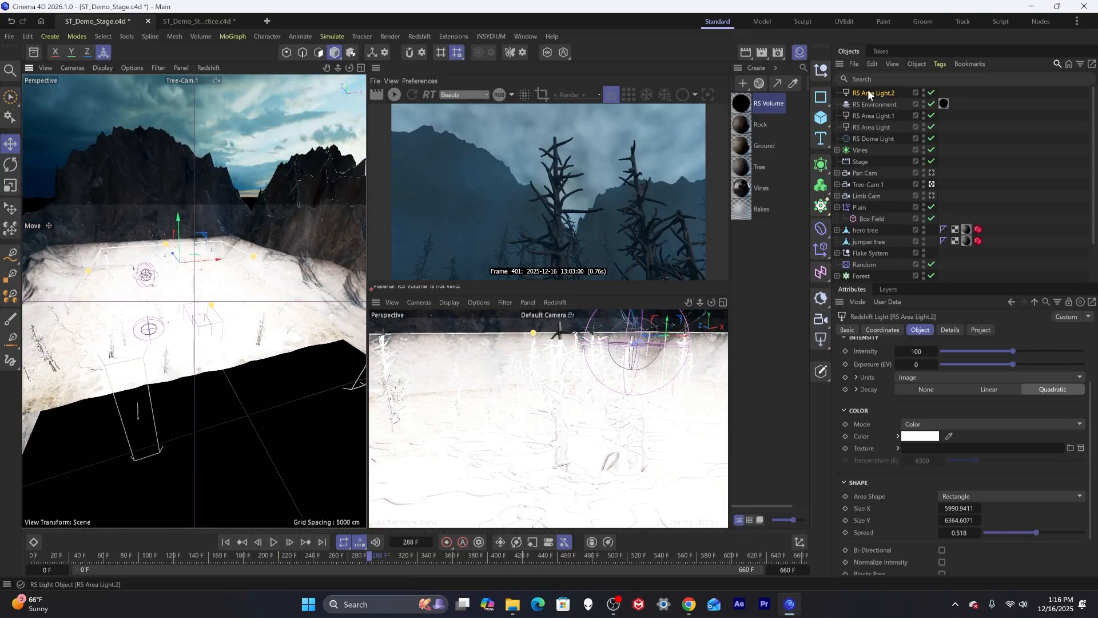
Compare with the existing RS Area Light's settings and set the new area light's Spread to about 0.53.
{"action": "left_click", "coordinate": [879, 138]}
{"action": "scroll", "coordinate": [881, 189], "scroll_direction": "down", "scroll_amount": 2}
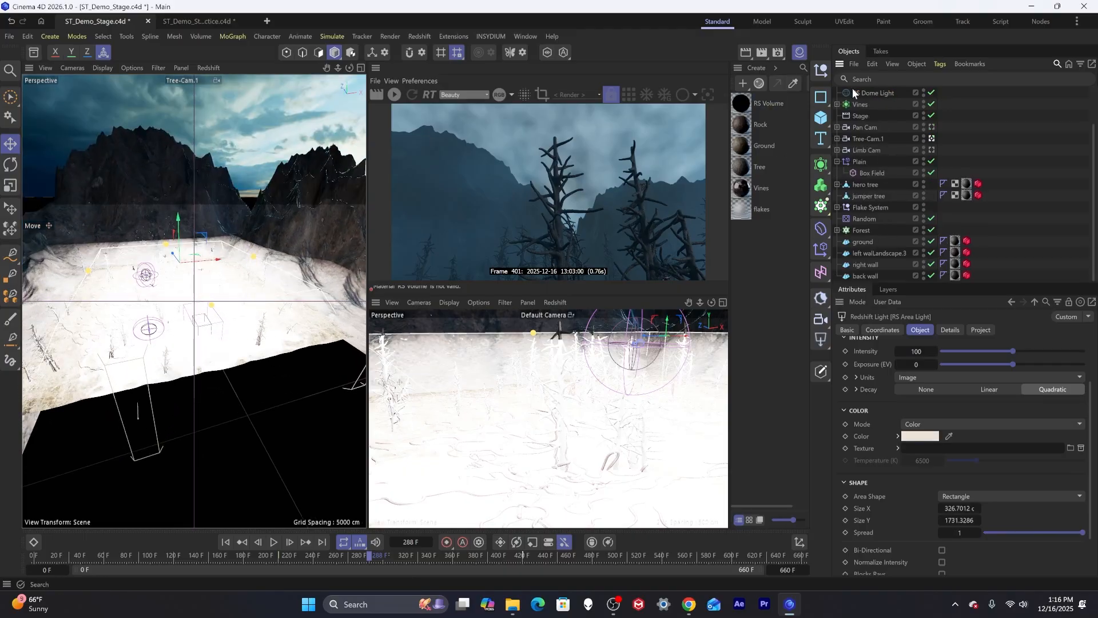
{"action": "scroll", "coordinate": [857, 108], "scroll_direction": "up", "scroll_amount": 2}
{"action": "left_click", "coordinate": [867, 94]}
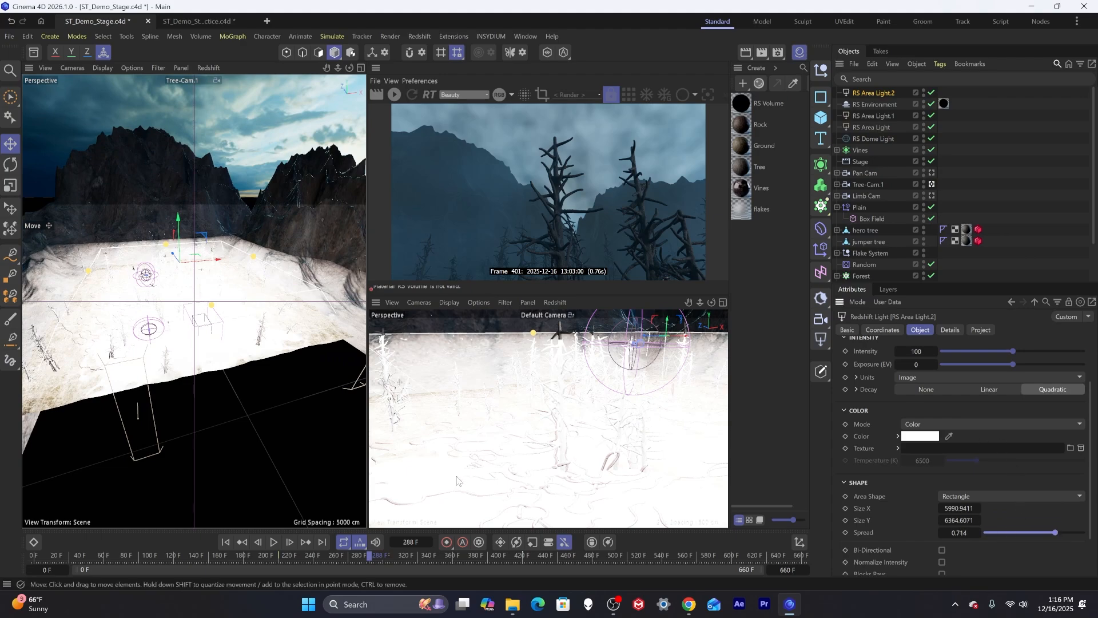
{"action": "left_click", "coordinate": [336, 458]}
{"action": "left_click", "coordinate": [869, 93]}
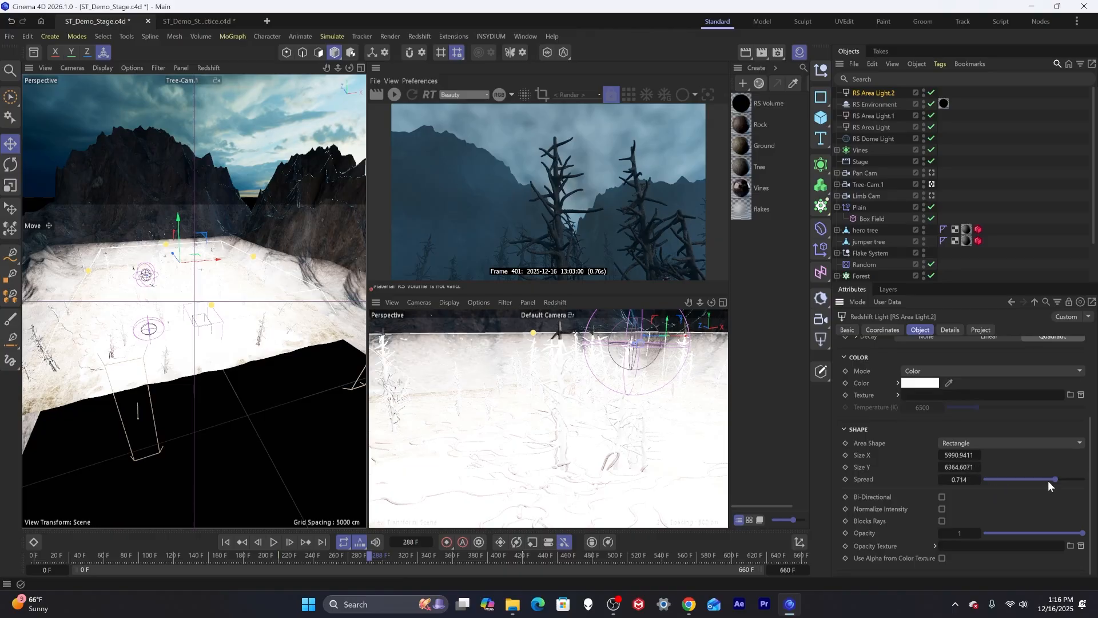
{"action": "mouse_move", "coordinate": [1048, 481]}
{"action": "left_mouse_down"}
{"action": "mouse_move", "coordinate": [1019, 480]}
{"action": "mouse_move", "coordinate": [1036, 479]}
{"action": "left_mouse_up"}
Set the new area light's color to a light blue (RGB 148, 232, 255).
{"action": "left_click", "coordinate": [921, 383]}
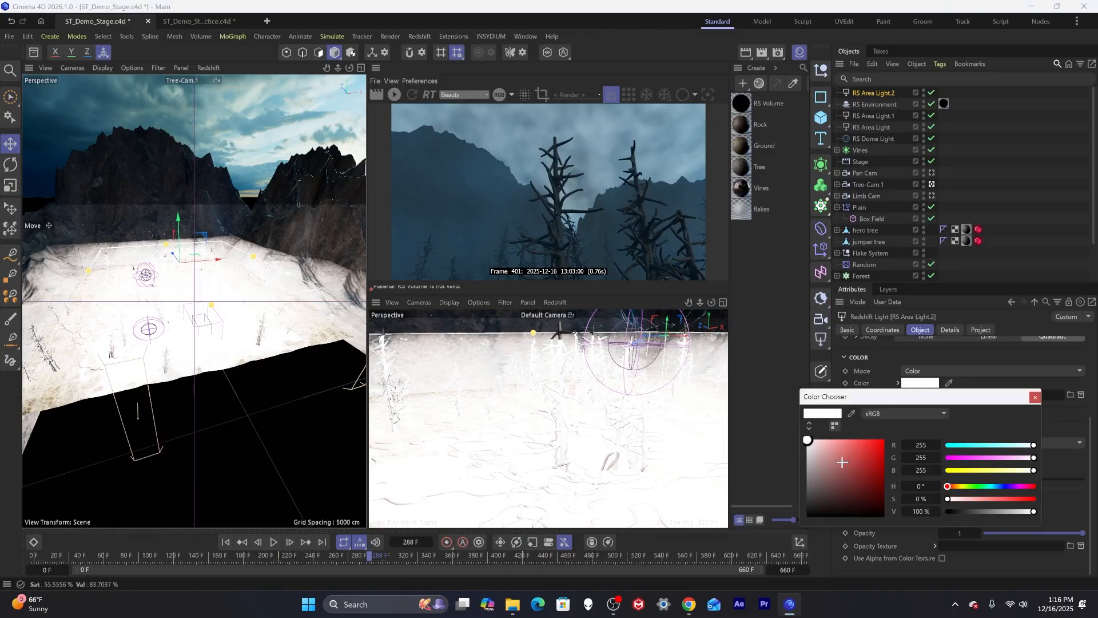
{"action": "left_click", "coordinate": [995, 486]}
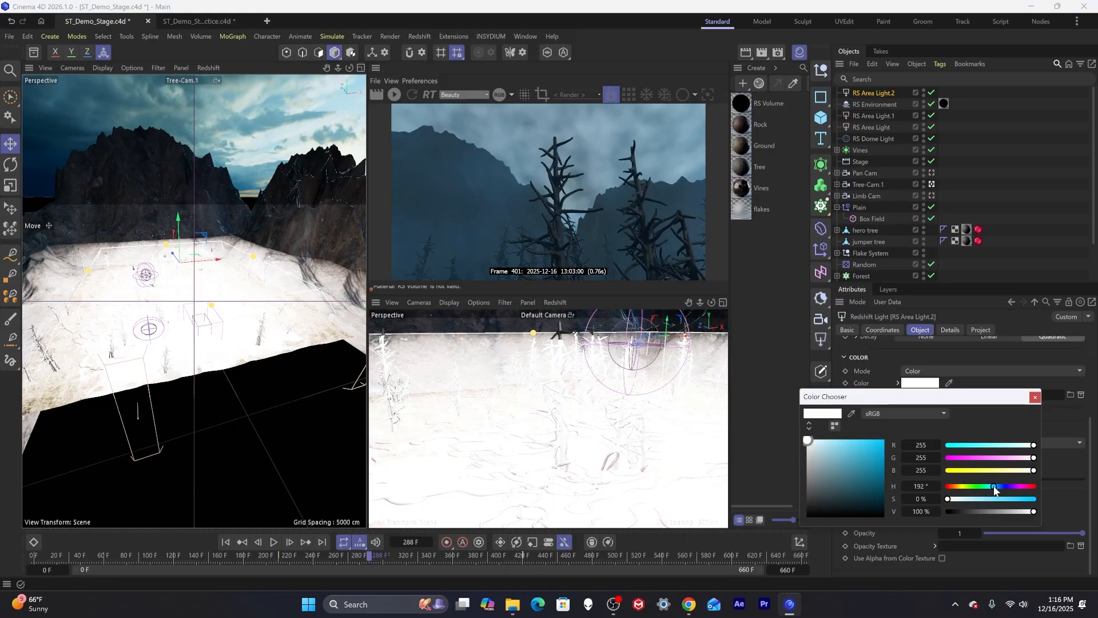
{"action": "left_click_drag", "start_coordinate": [979, 500], "coordinate": [984, 500]}
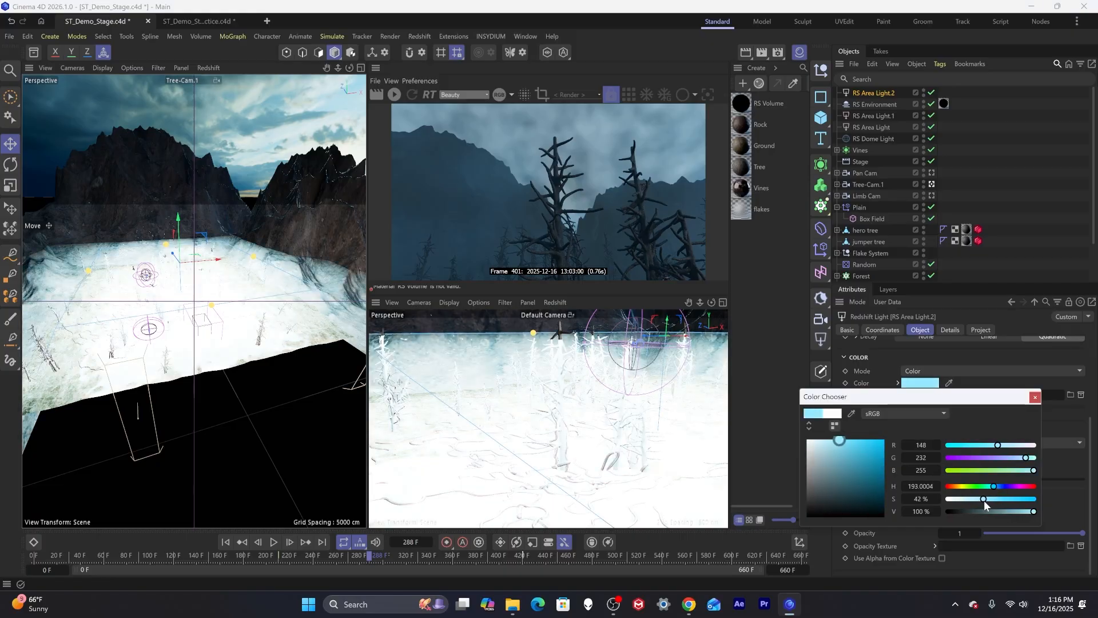
{"action": "left_click", "coordinate": [1035, 397]}
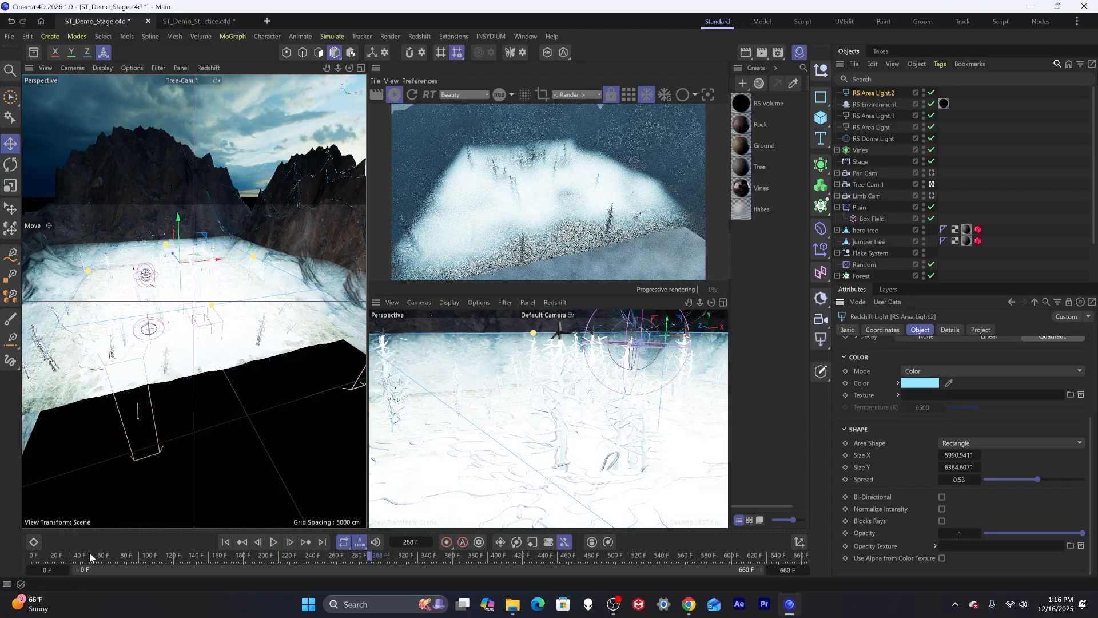
Scrub the timeline and set the new area light's Intensity to 2.
{"action": "left_click_drag", "start_coordinate": [90, 552], "coordinate": [65, 554]}
{"action": "scroll", "coordinate": [126, 411], "scroll_direction": "down", "scroll_amount": 10}
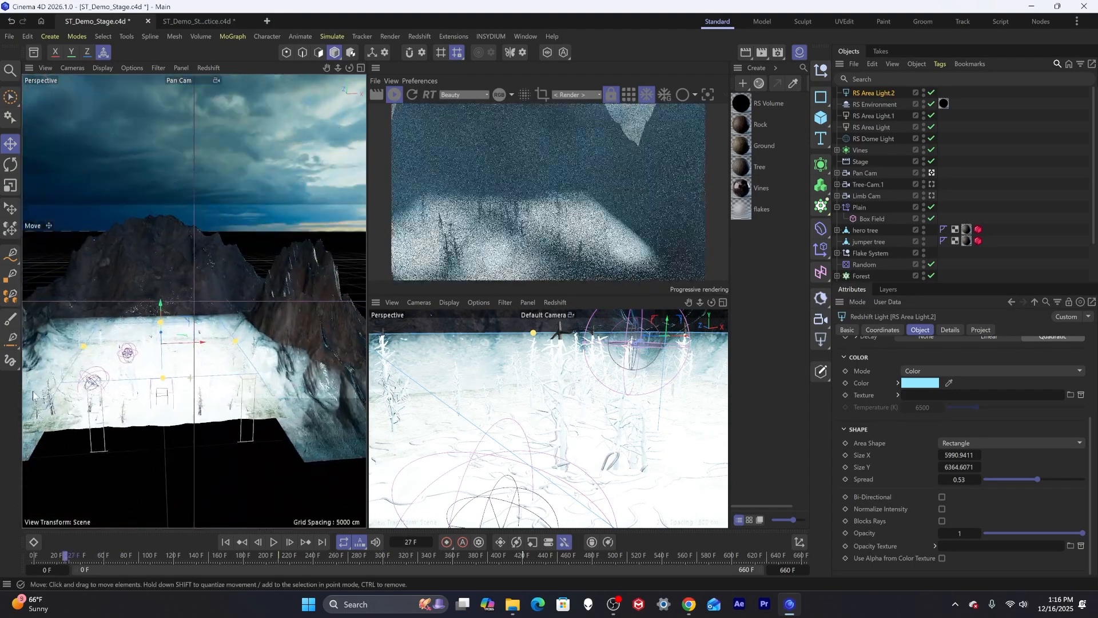
{"action": "left_click_drag", "start_coordinate": [126, 410], "coordinate": [170, 526], "text": "alt"}
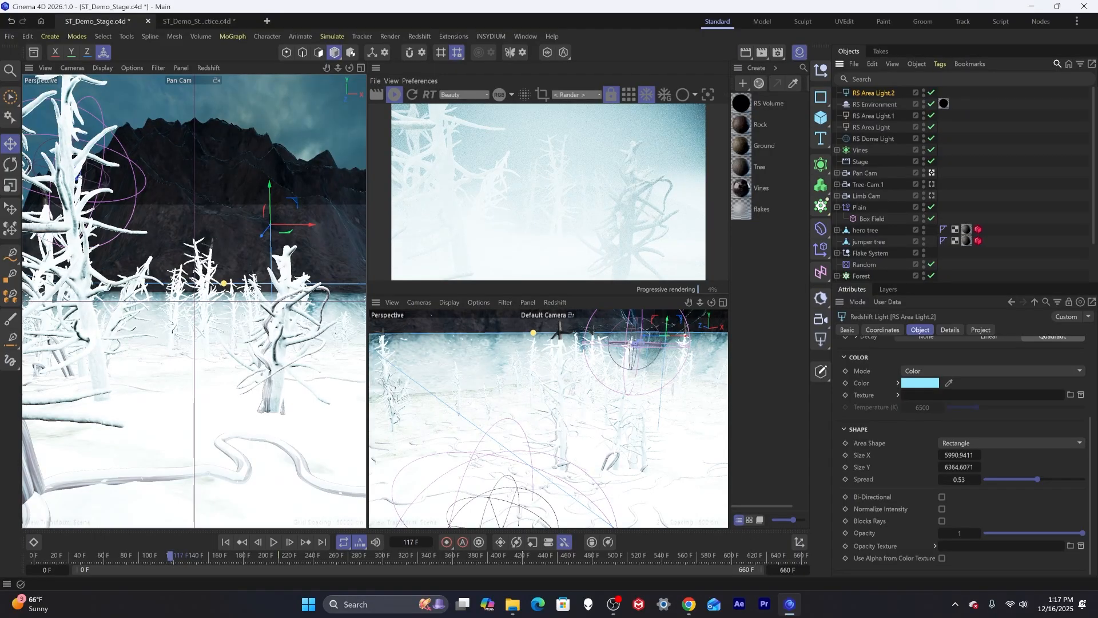
{"action": "scroll", "coordinate": [944, 426], "scroll_direction": "up", "scroll_amount": 3}
{"action": "left_click", "coordinate": [917, 420]}
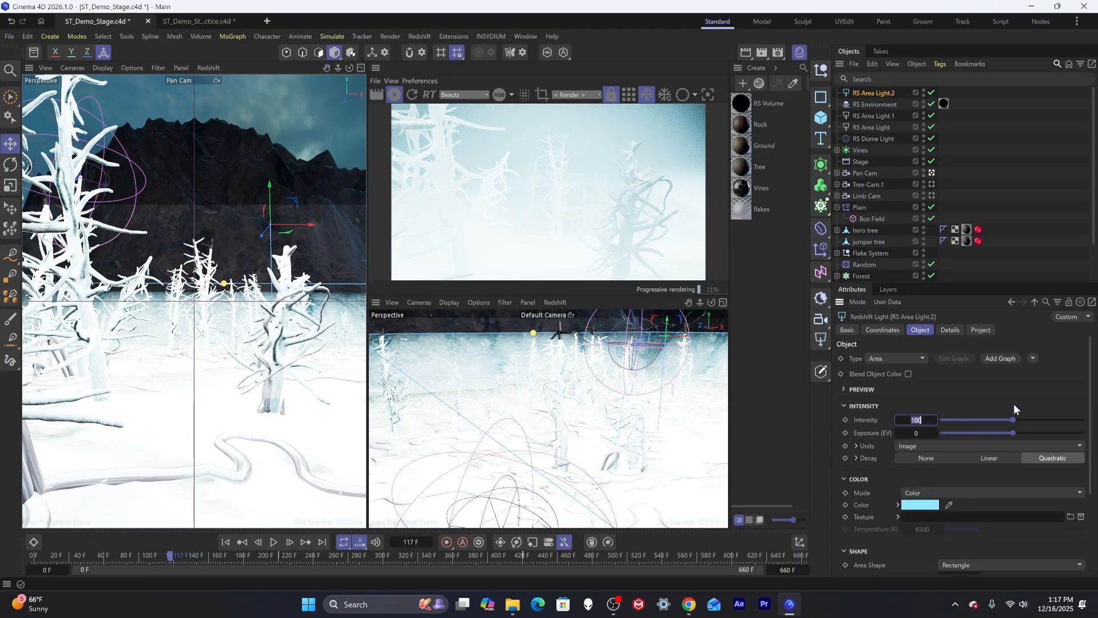
{"action": "type", "text": "2"}
{"action": "key", "text": "Return"}
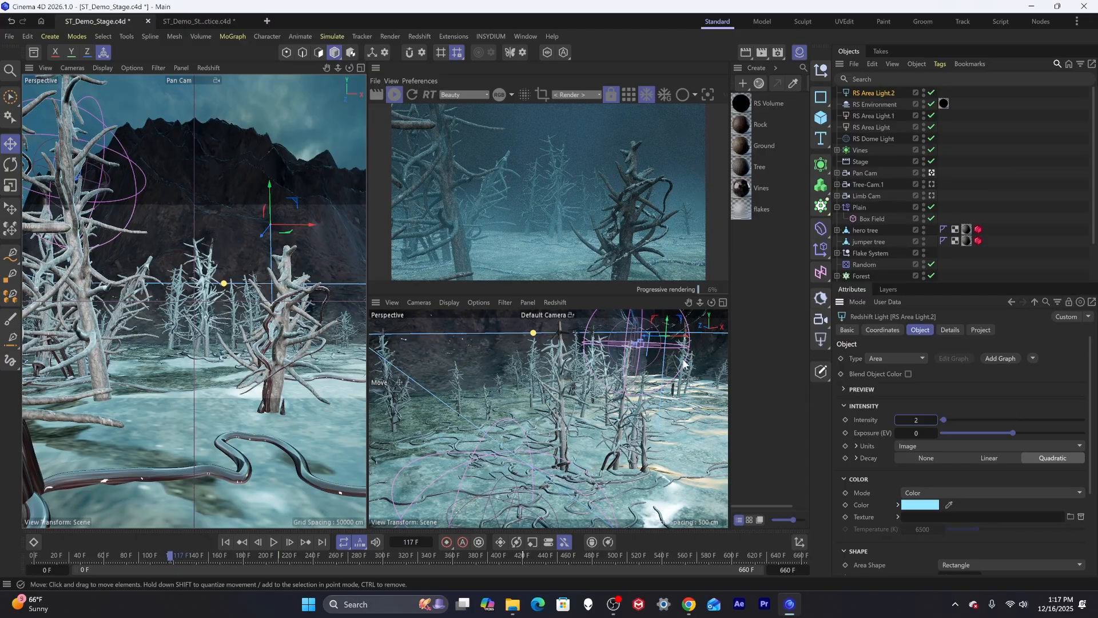
Set the new area light's Intensity to 0.5.
{"action": "left_click_drag", "start_coordinate": [270, 185], "coordinate": [277, 137]}
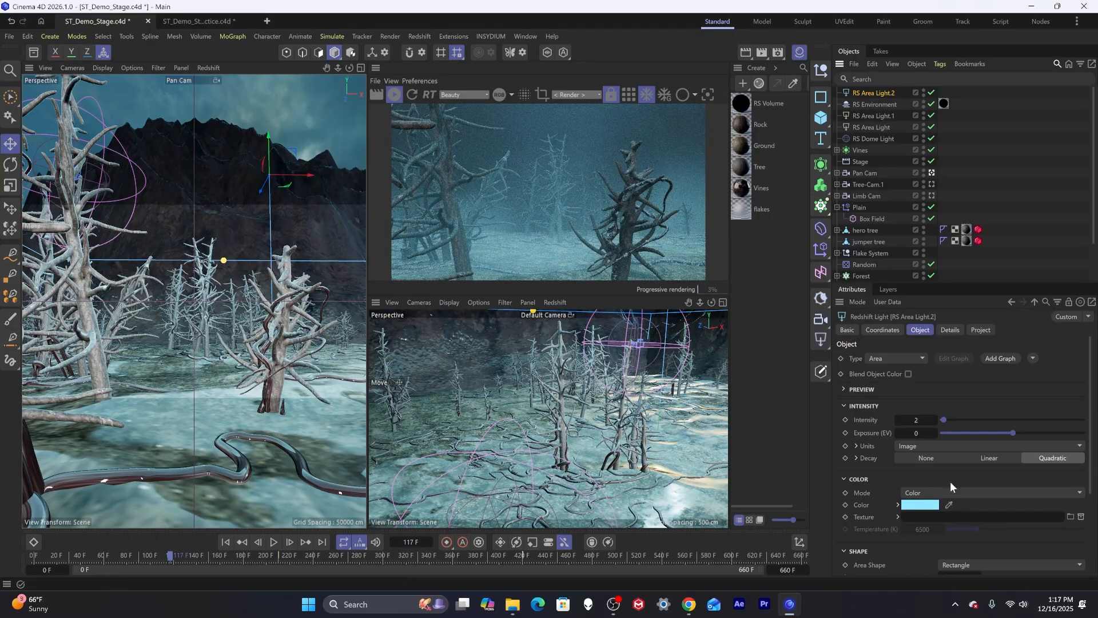
{"action": "left_click", "coordinate": [918, 419]}
{"action": "key", "text": "Return"}
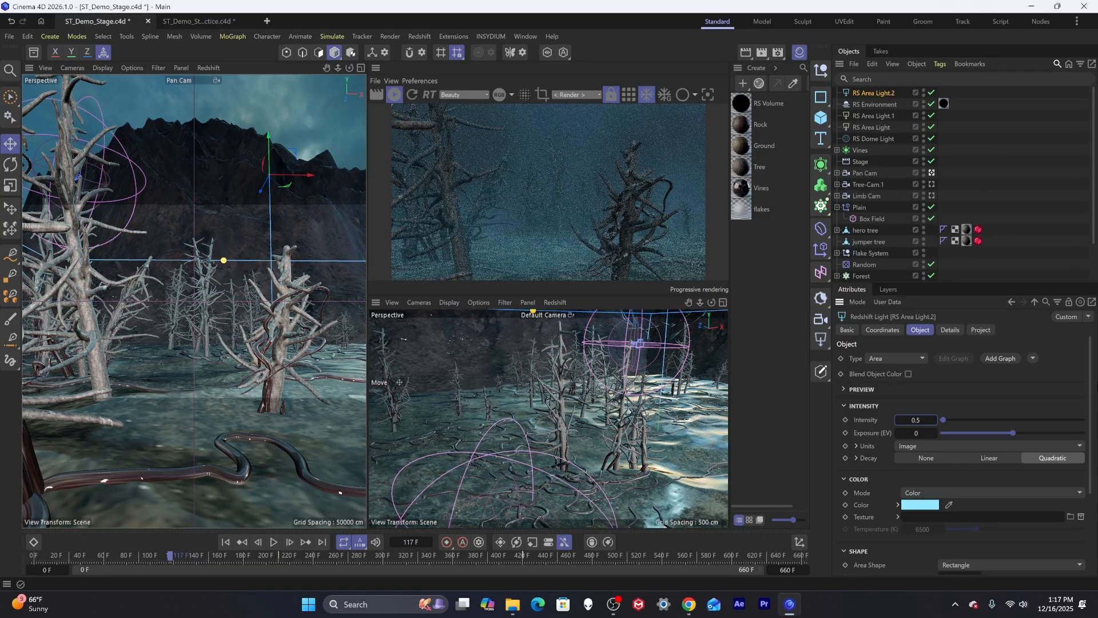
Darken the new area light's color to RGB 95, 151, 166 and scrub the timeline to preview.
{"action": "left_click", "coordinate": [915, 504]}
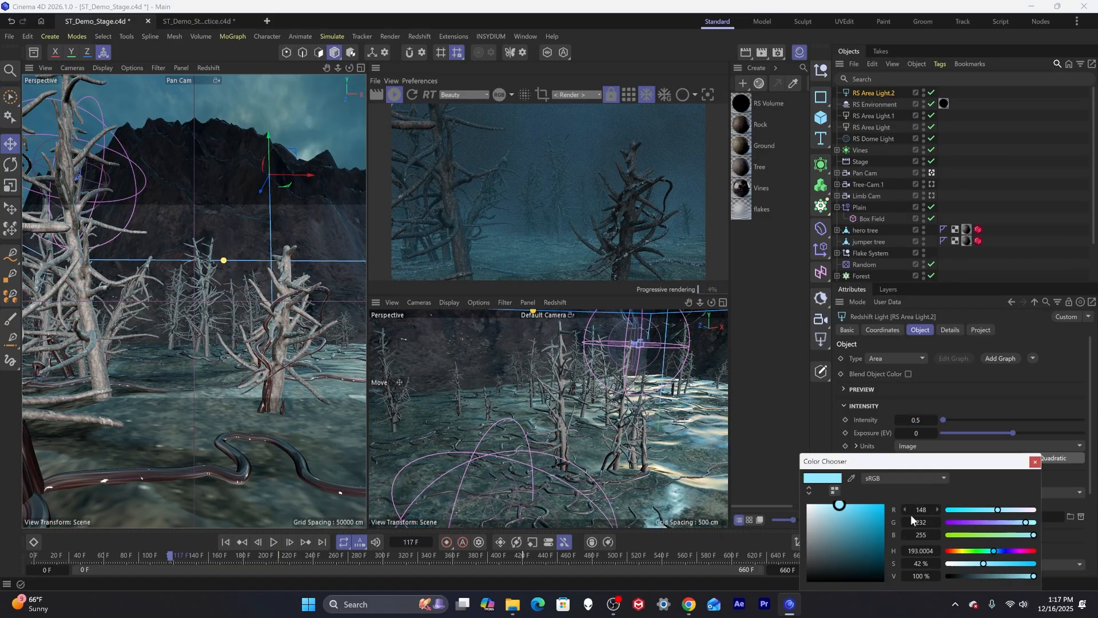
{"action": "left_click", "coordinate": [840, 529]}
{"action": "left_click_drag", "start_coordinate": [839, 529], "coordinate": [840, 531]}
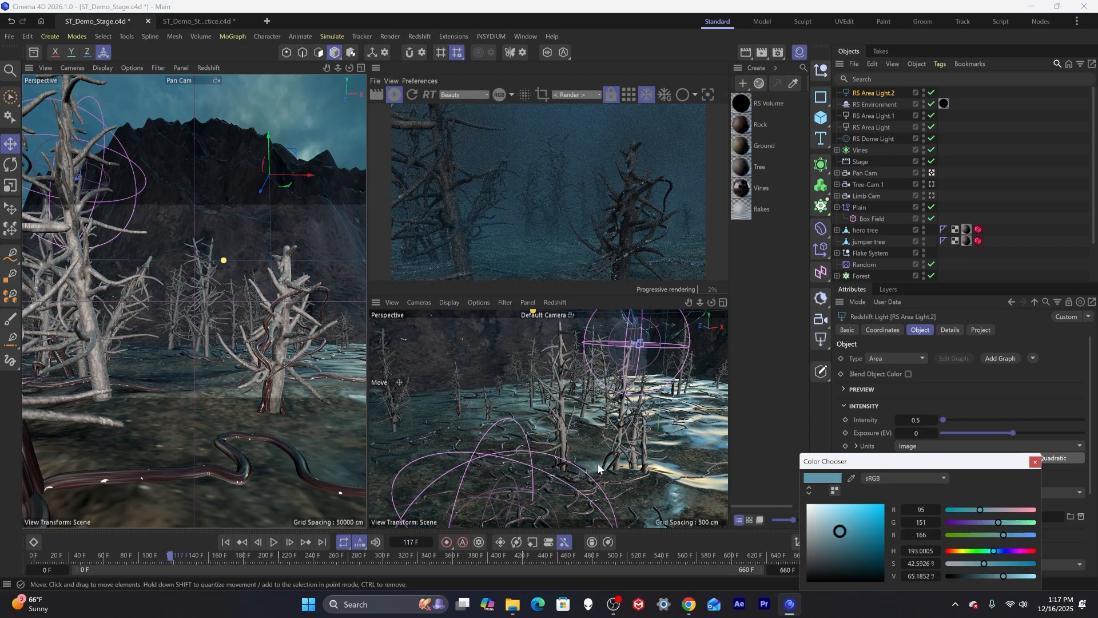
{"action": "left_click_drag", "start_coordinate": [170, 556], "coordinate": [267, 547]}
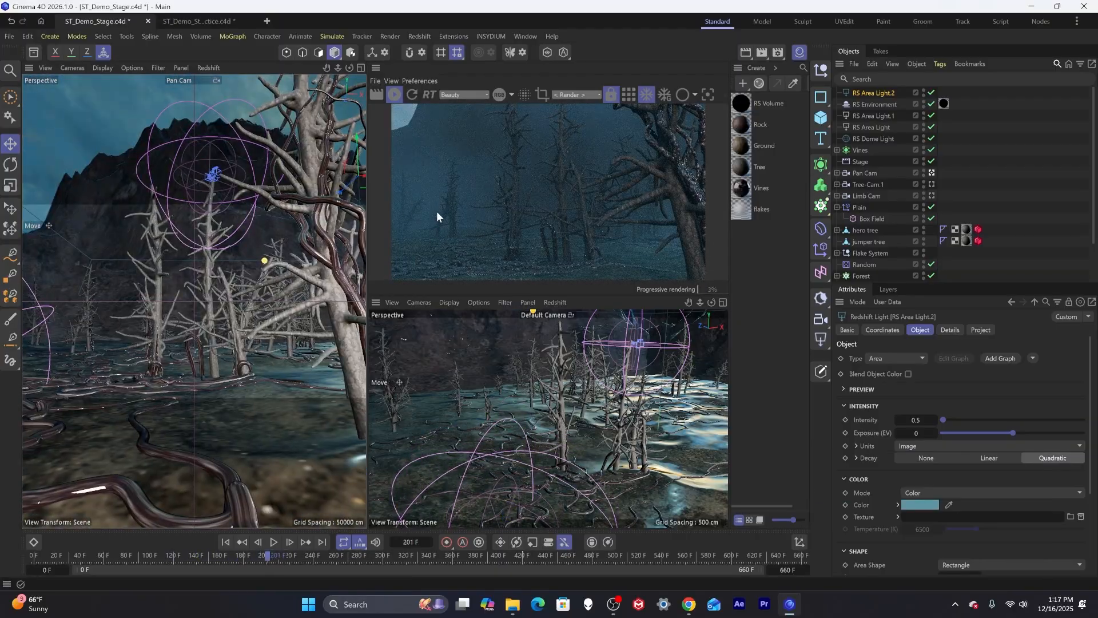
Set the new area light's Intensity to 1 and scrub the timeline back to the start.
{"action": "left_click", "coordinate": [916, 420]}
{"action": "type", "text": "1"}
{"action": "key", "text": "Return"}
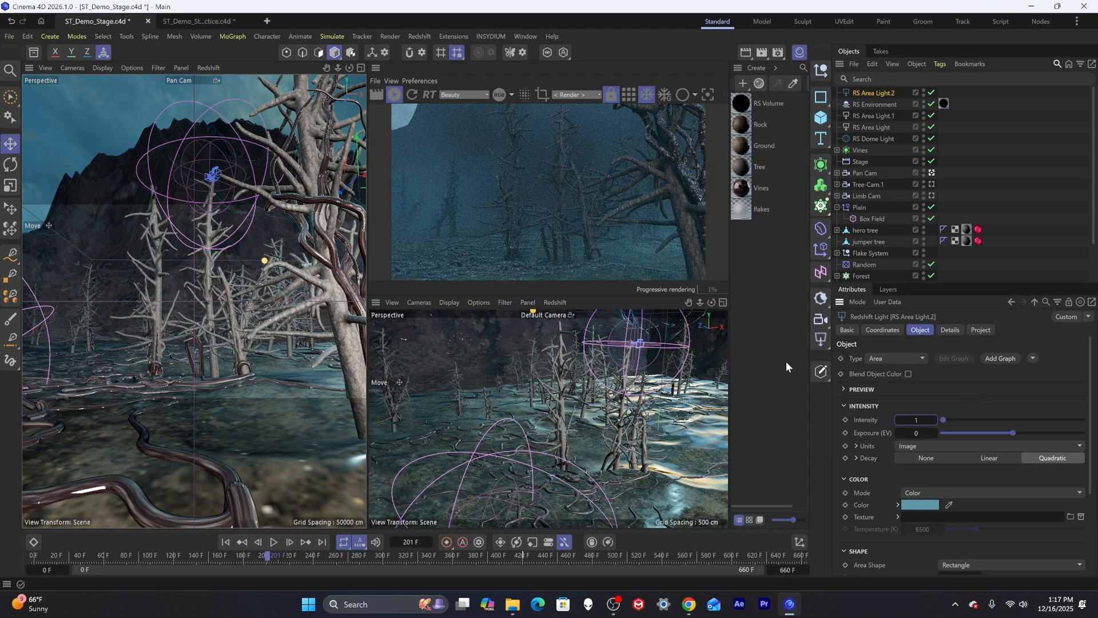
{"action": "left_click_drag", "start_coordinate": [279, 558], "coordinate": [34, 555]}
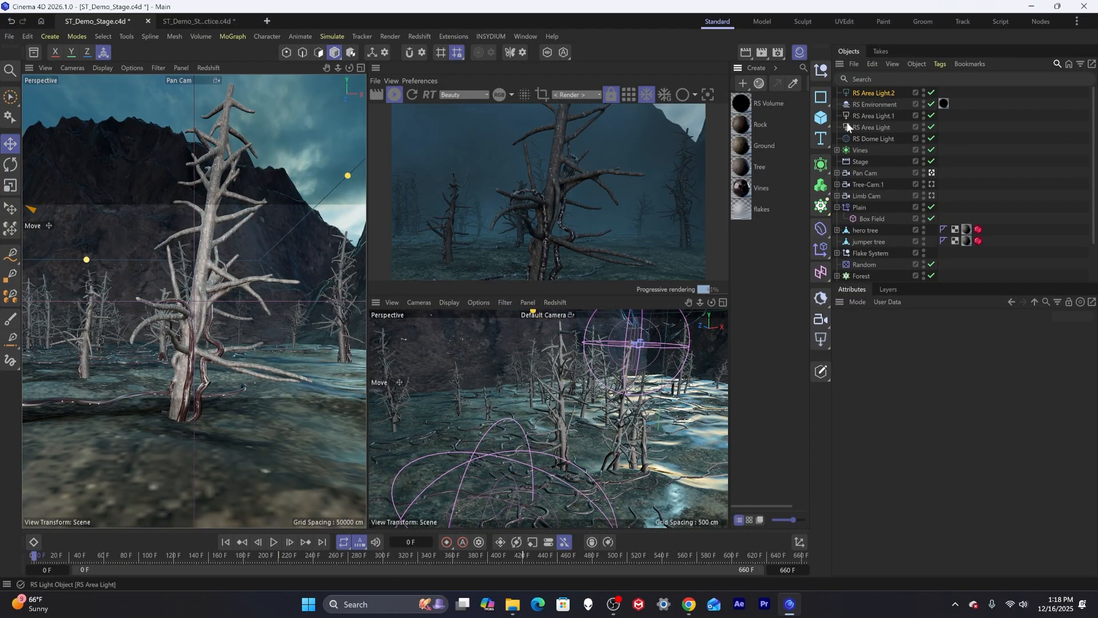
Darken the RS Dome Light's color to a deeper blue of about RGB 51, 81, 96.
{"action": "left_click", "coordinate": [871, 93]}
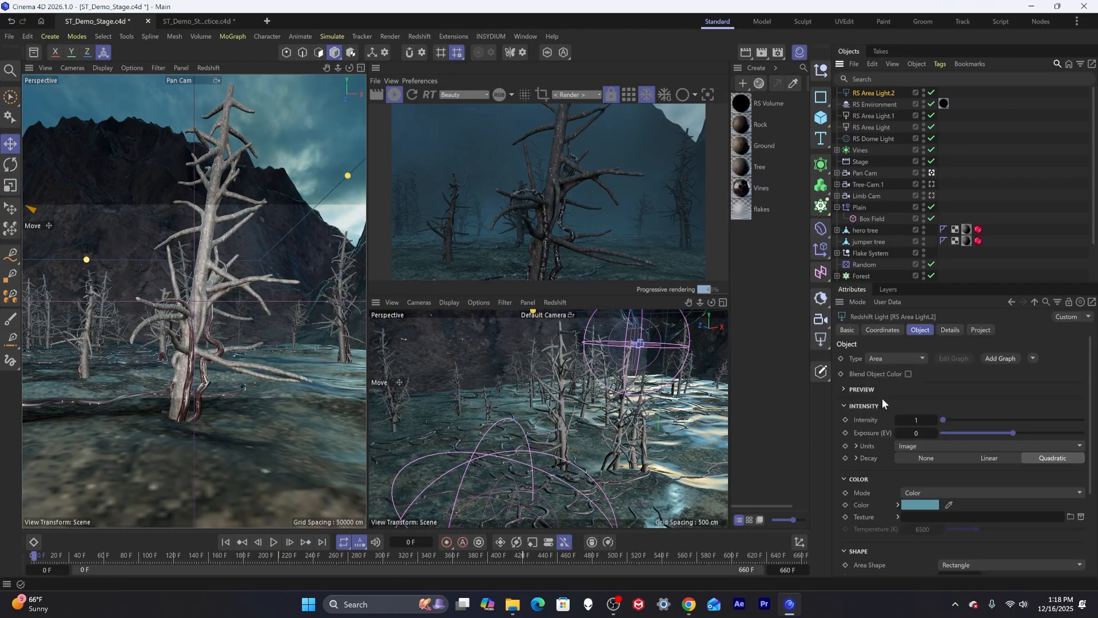
{"action": "left_click", "coordinate": [925, 503]}
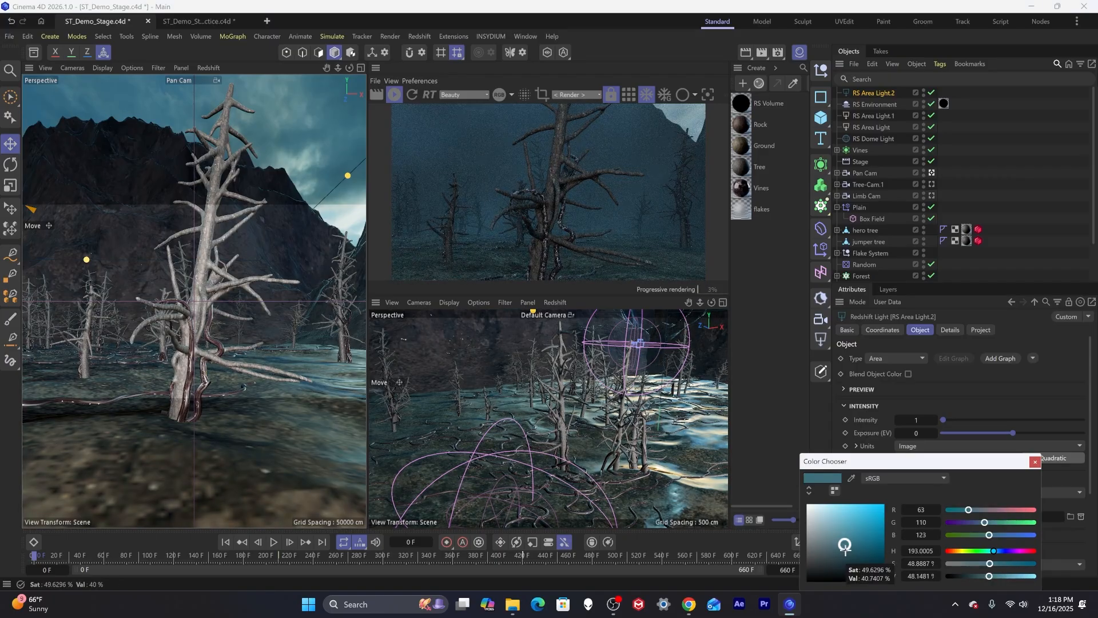
{"action": "left_click", "coordinate": [868, 138]}
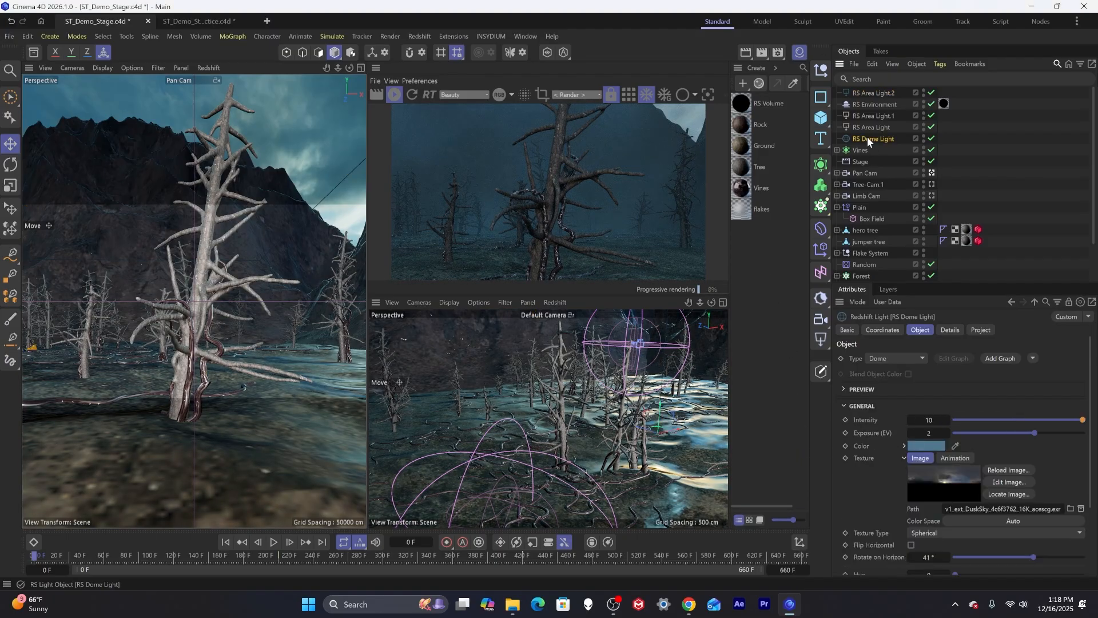
{"action": "left_click", "coordinate": [926, 445]}
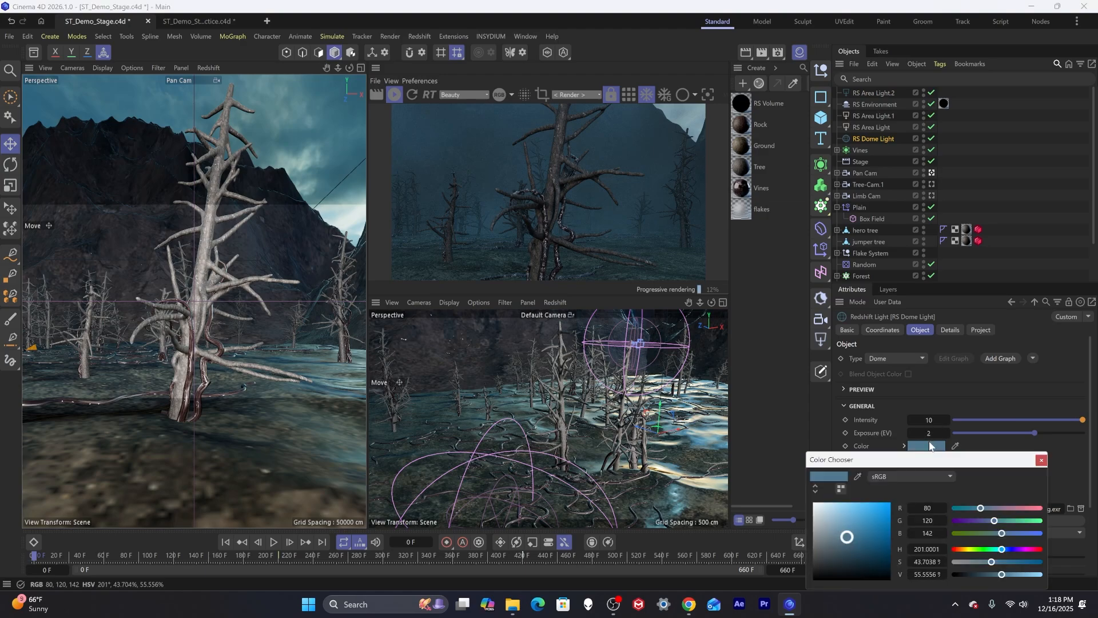
{"action": "left_click", "coordinate": [849, 550]}
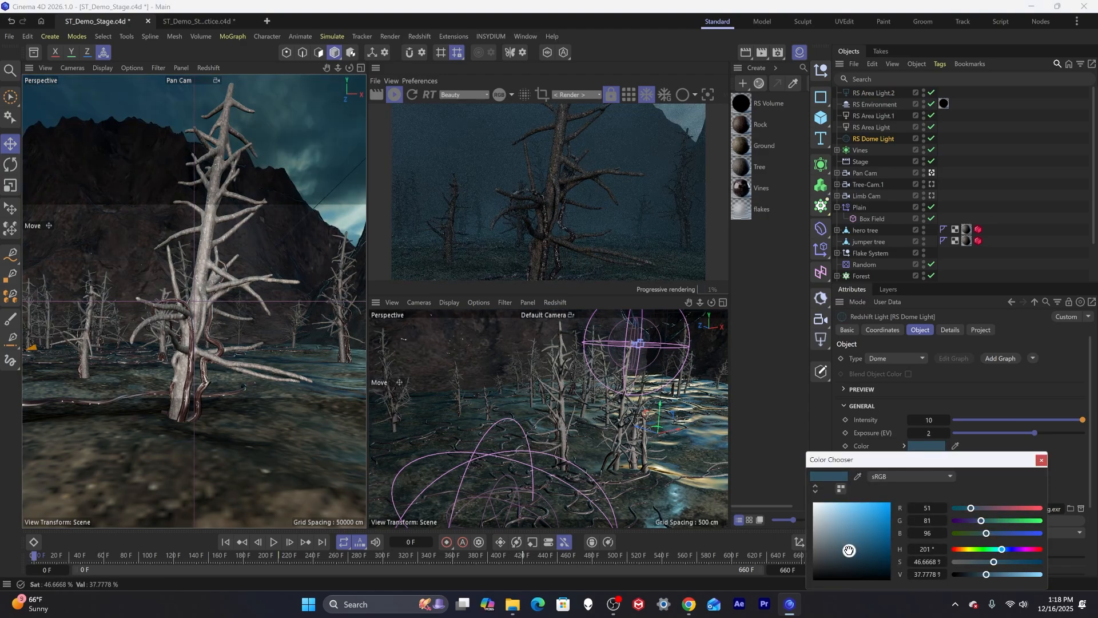
{"action": "left_click", "coordinate": [850, 553]}
{"action": "left_click", "coordinate": [847, 549]}
{"action": "left_click", "coordinate": [1041, 460]}
Set the new area light's color to RGB 91, 150, 166.
{"action": "left_click", "coordinate": [873, 92]}
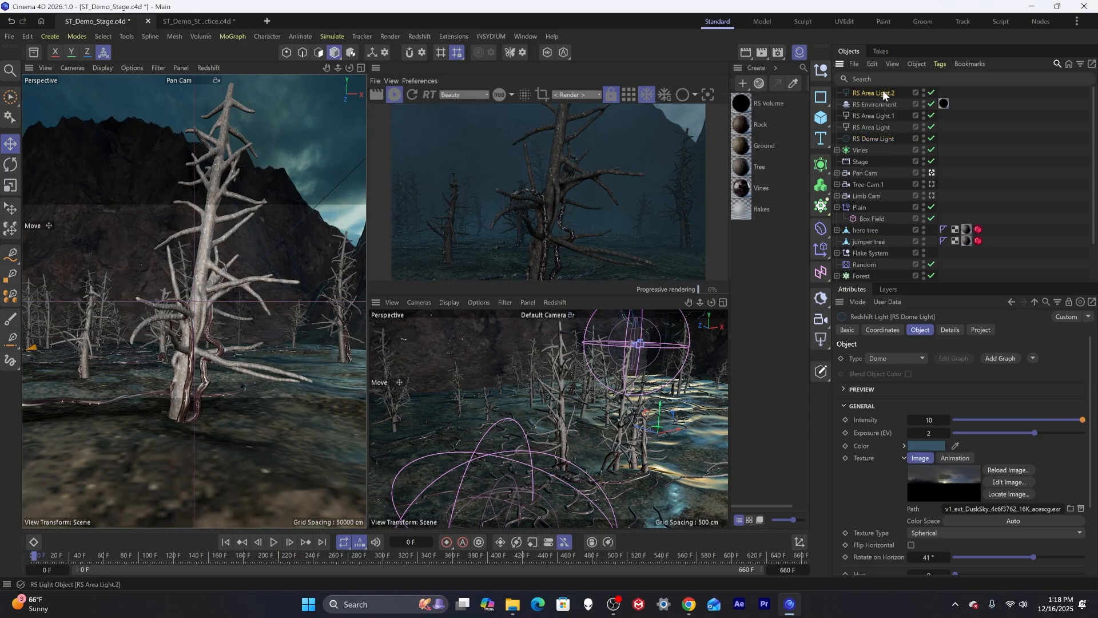
{"action": "left_click", "coordinate": [915, 500]}
{"action": "left_click", "coordinate": [842, 538]}
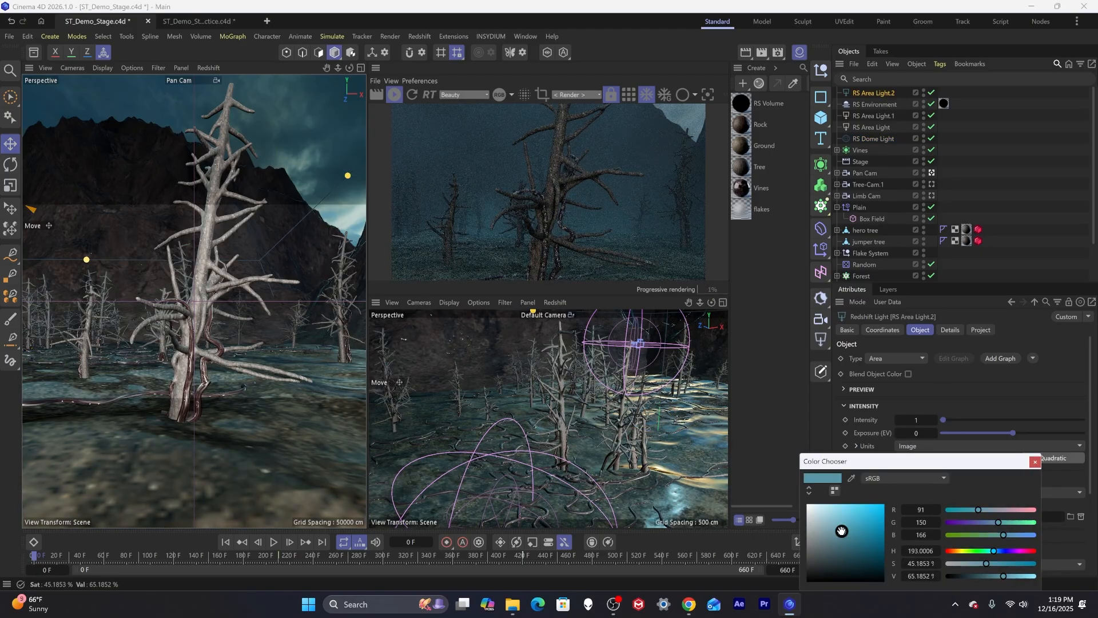
{"action": "left_click_drag", "start_coordinate": [842, 538], "coordinate": [841, 531]}
In the Ground material's node graph, lower the Color Correct node's Gamma to 0.764.
{"action": "left_click", "coordinate": [745, 147]}
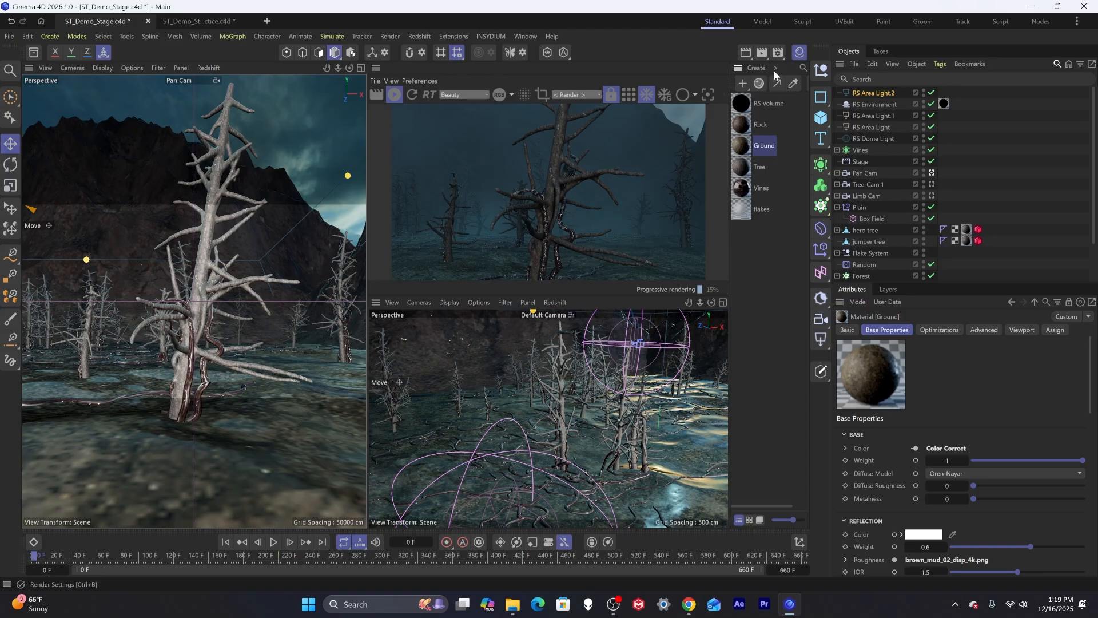
{"action": "double_click", "coordinate": [743, 145]}
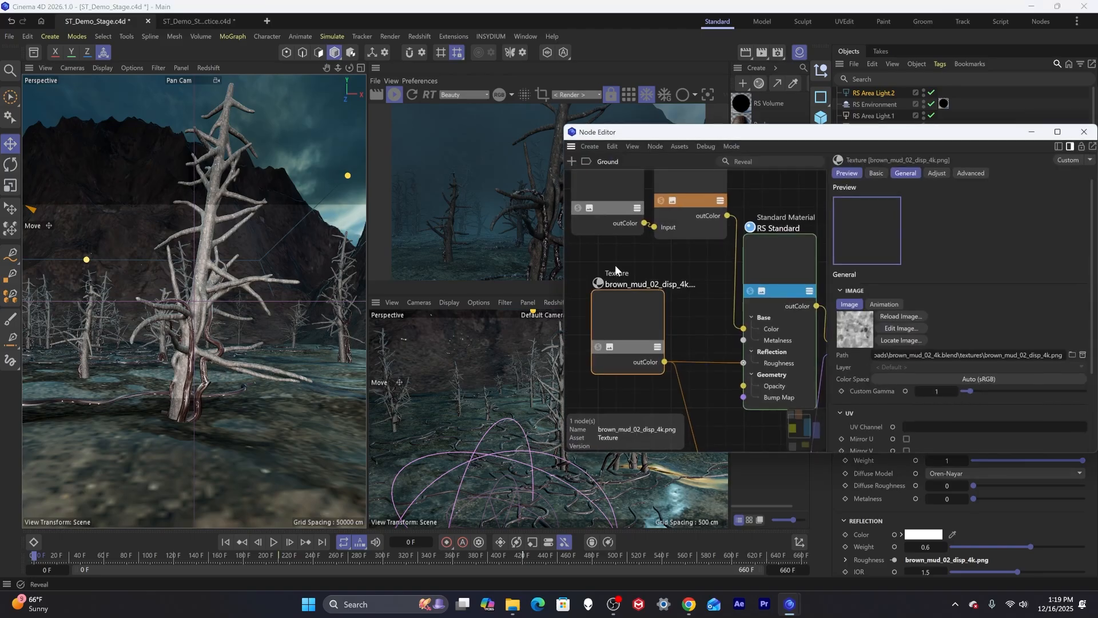
{"action": "left_click", "coordinate": [683, 208]}
{"action": "left_click_drag", "start_coordinate": [1052, 339], "coordinate": [996, 338]}
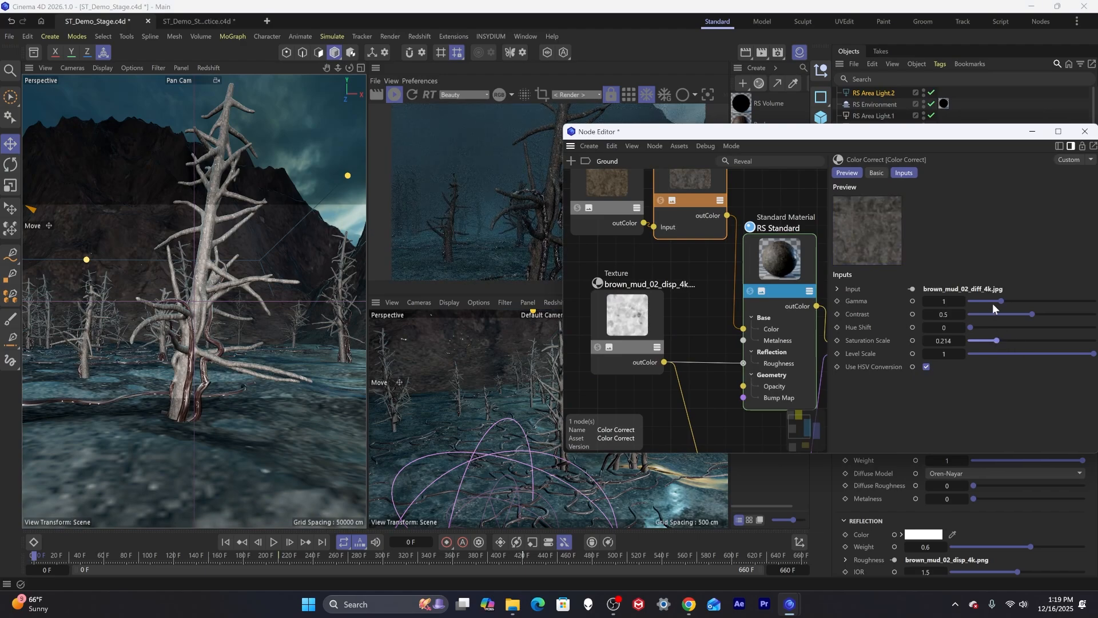
{"action": "left_click_drag", "start_coordinate": [1002, 300], "coordinate": [993, 301]}
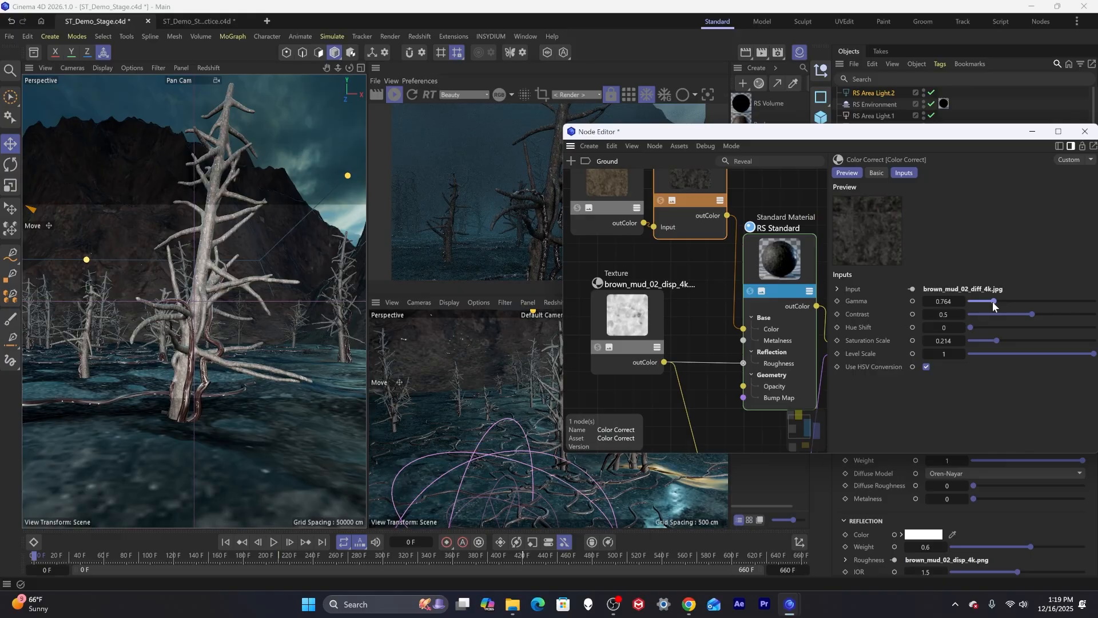
{"action": "left_click_drag", "start_coordinate": [887, 134], "coordinate": [823, 302]}
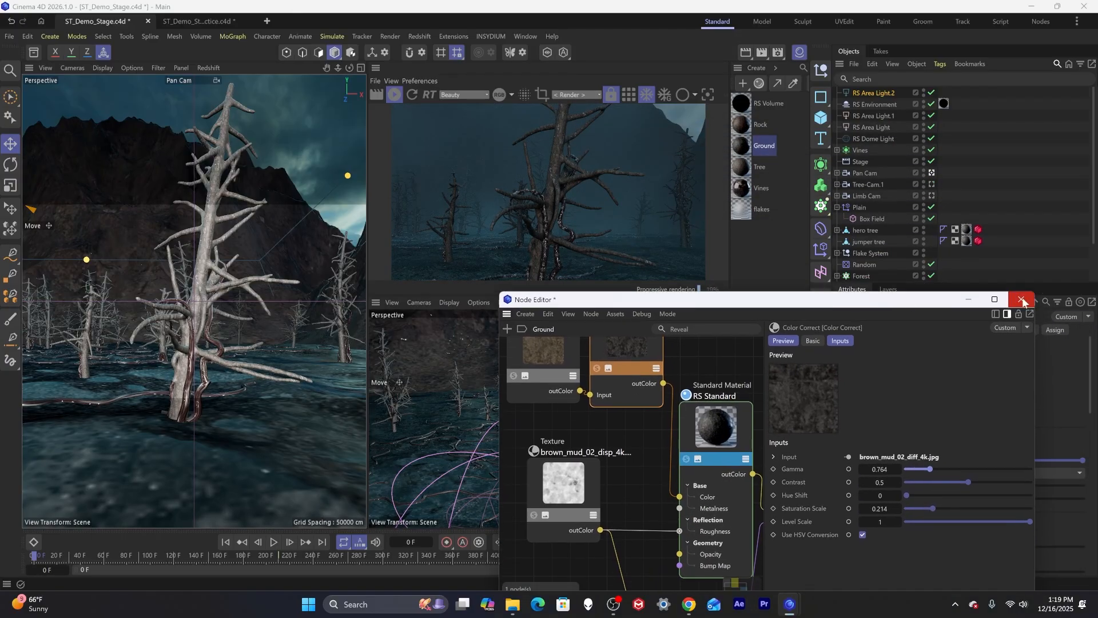
{"action": "left_click", "coordinate": [1021, 299]}
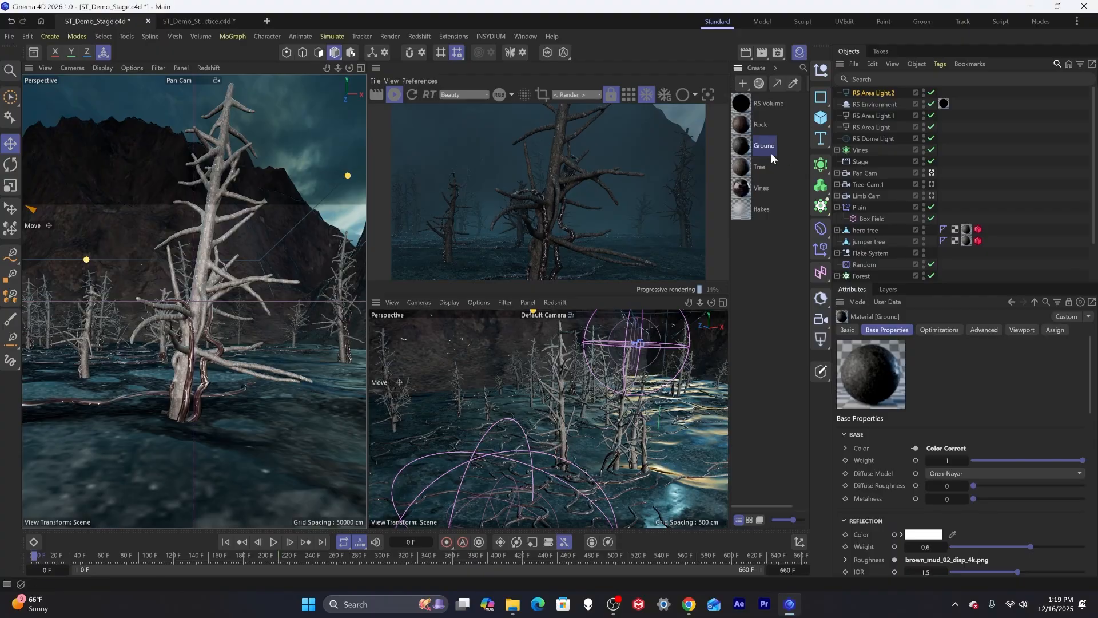
In the Tree material's Color Correct node, set Saturation Scale to 0.093, Gamma to 0.52 and Contrast to 0.558.
{"action": "left_click", "coordinate": [745, 167]}
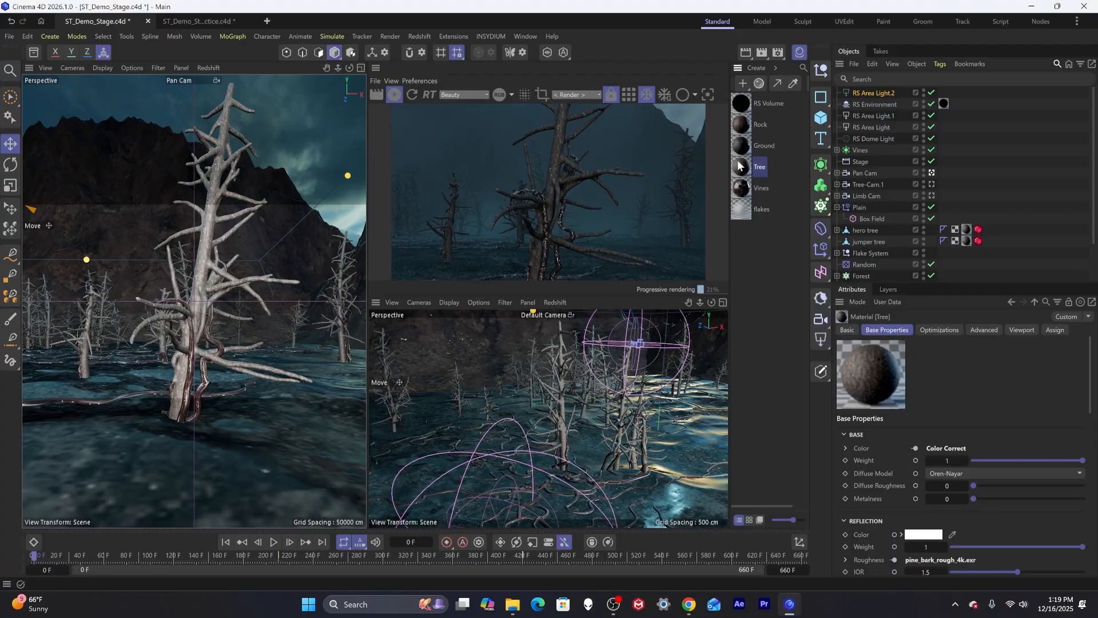
{"action": "double_click", "coordinate": [741, 166]}
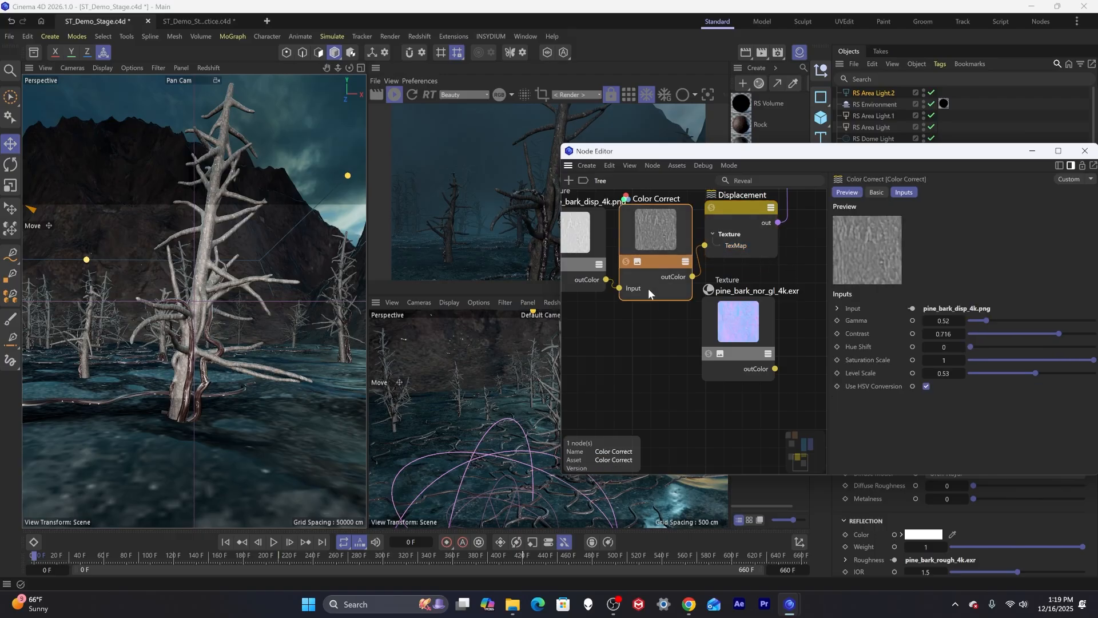
{"action": "middle_click_drag", "start_coordinate": [630, 304], "coordinate": [646, 468]}
{"action": "left_click_drag", "start_coordinate": [654, 156], "coordinate": [656, 202]}
{"action": "middle_click_drag", "start_coordinate": [666, 269], "coordinate": [667, 391]}
{"action": "left_click", "coordinate": [648, 263]}
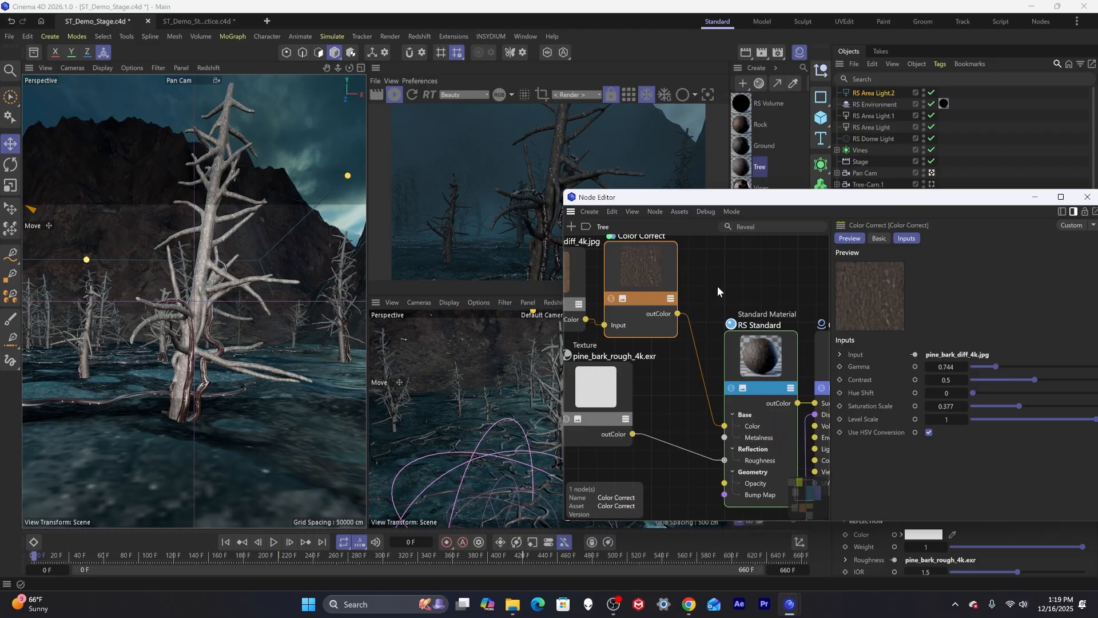
{"action": "left_click_drag", "start_coordinate": [1016, 405], "coordinate": [993, 410]}
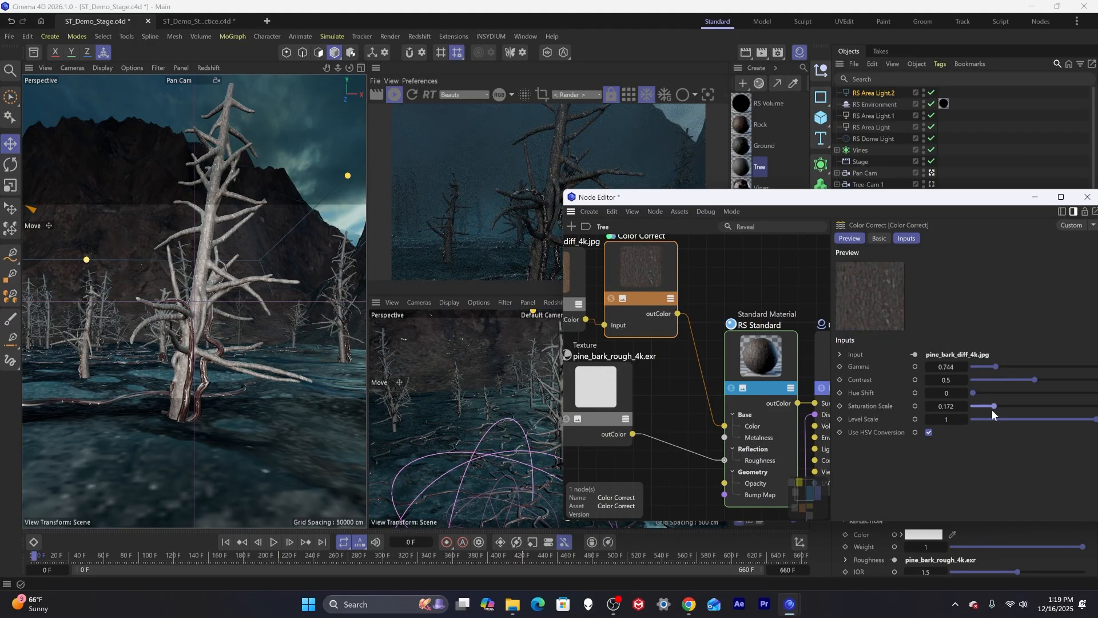
{"action": "left_click_drag", "start_coordinate": [992, 408], "coordinate": [982, 410]}
{"action": "left_click_drag", "start_coordinate": [994, 368], "coordinate": [989, 370]}
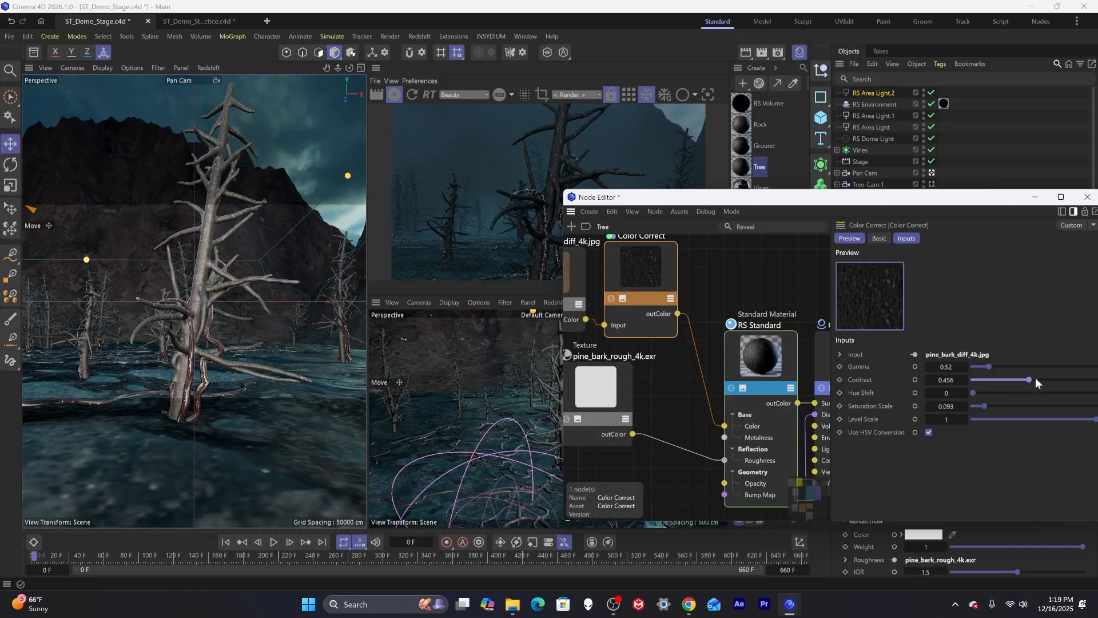
{"action": "left_click_drag", "start_coordinate": [1035, 379], "coordinate": [1050, 379]}
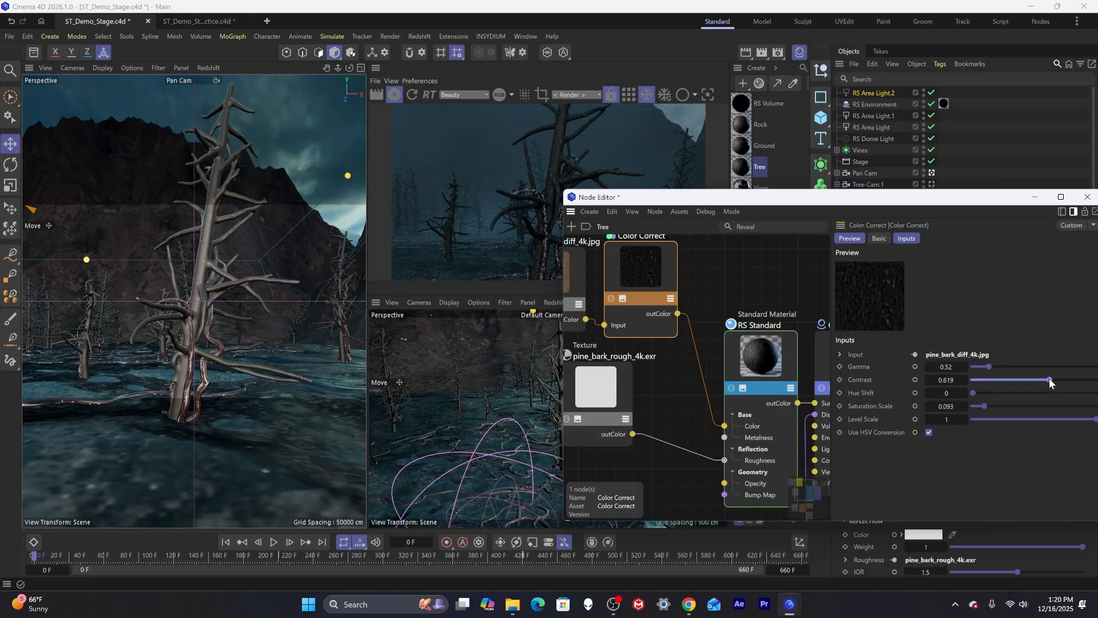
{"action": "left_click", "coordinate": [1087, 199]}
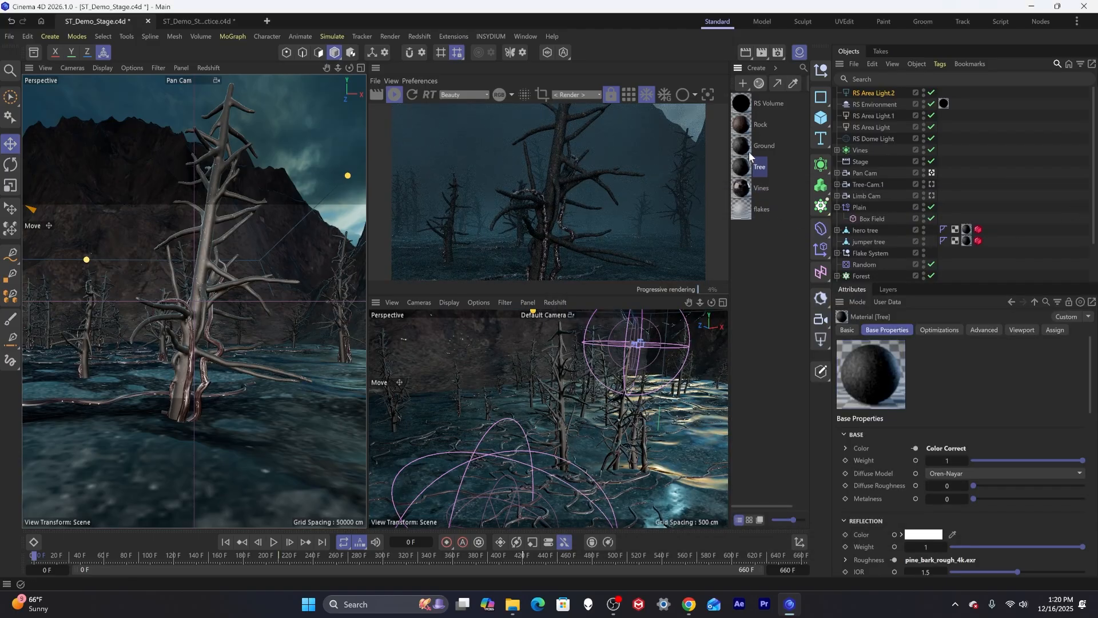
Set the Vines material's reflection Weight to 0.502 and darken its Maxon Noise Color 1 to RGB 35, 26, 26.
{"action": "left_click", "coordinate": [746, 189]}
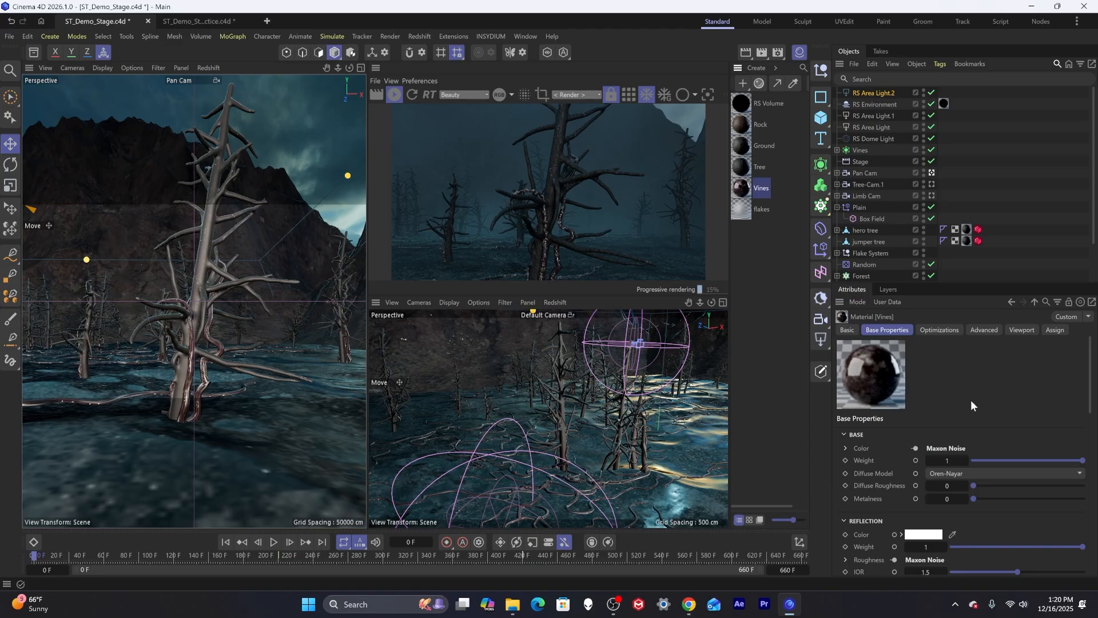
{"action": "left_click_drag", "start_coordinate": [1012, 543], "coordinate": [1018, 544]}
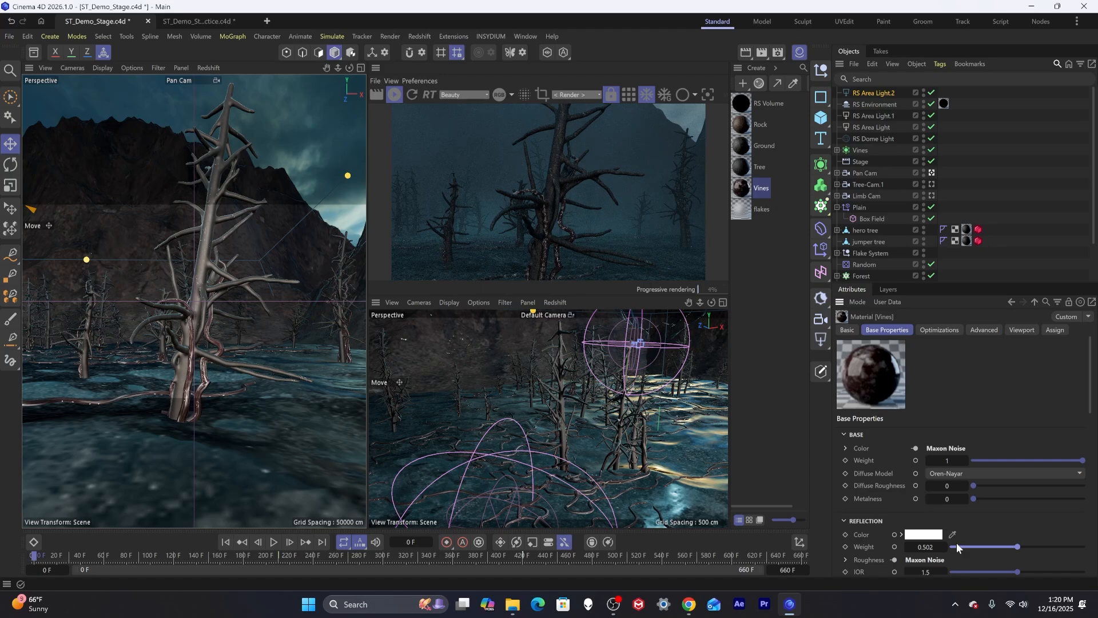
{"action": "double_click", "coordinate": [740, 190]}
{"action": "left_click", "coordinate": [917, 354]}
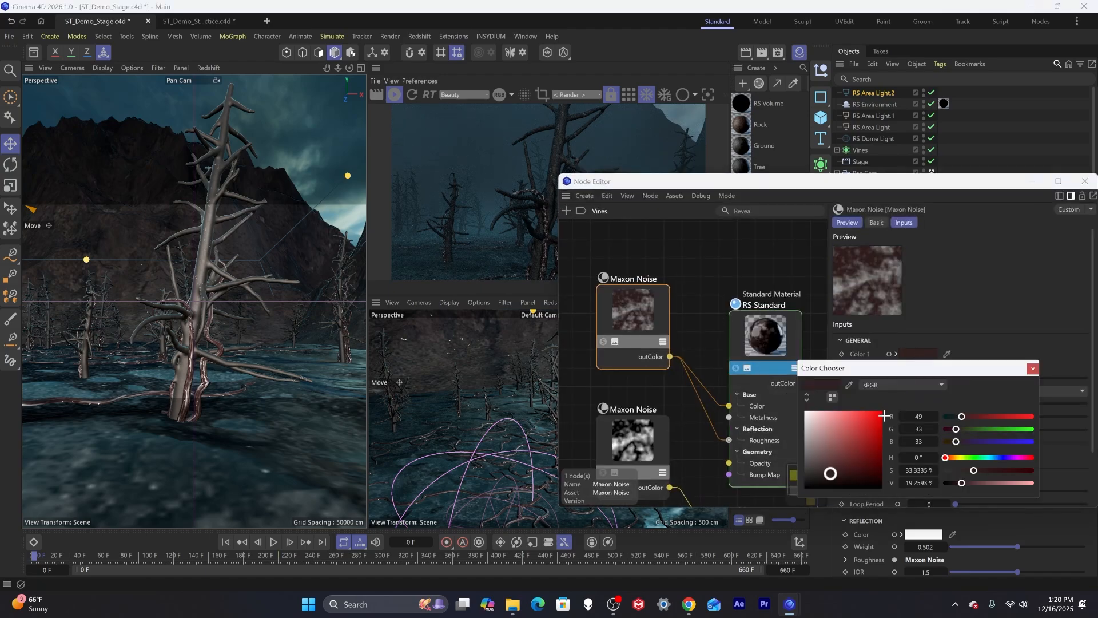
{"action": "left_click_drag", "start_coordinate": [834, 476], "coordinate": [823, 477]}
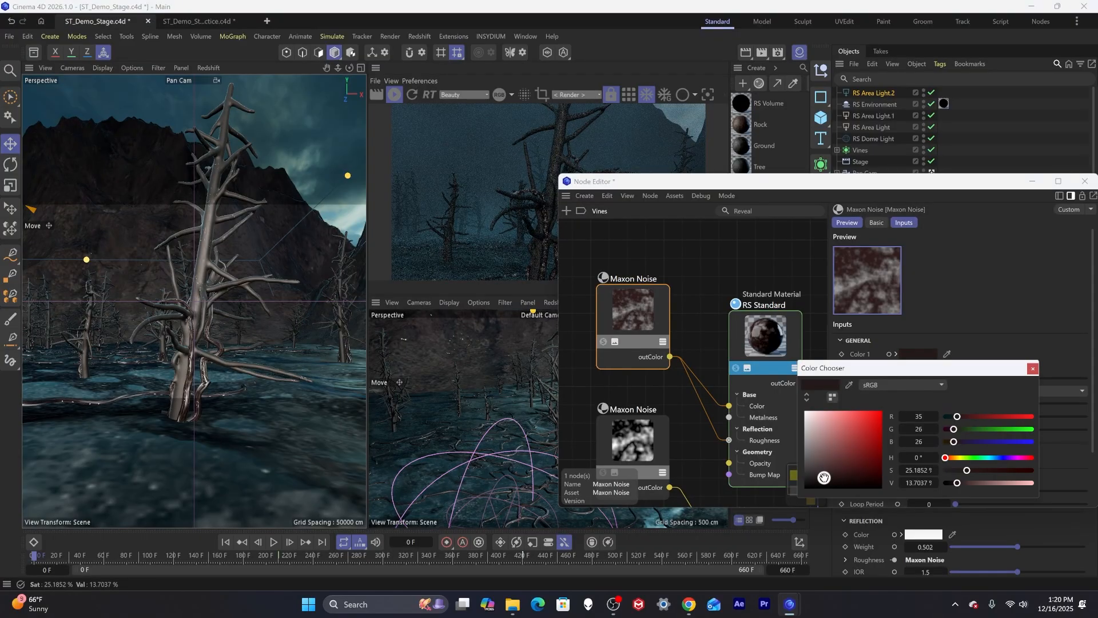
{"action": "left_click", "coordinate": [1032, 368]}
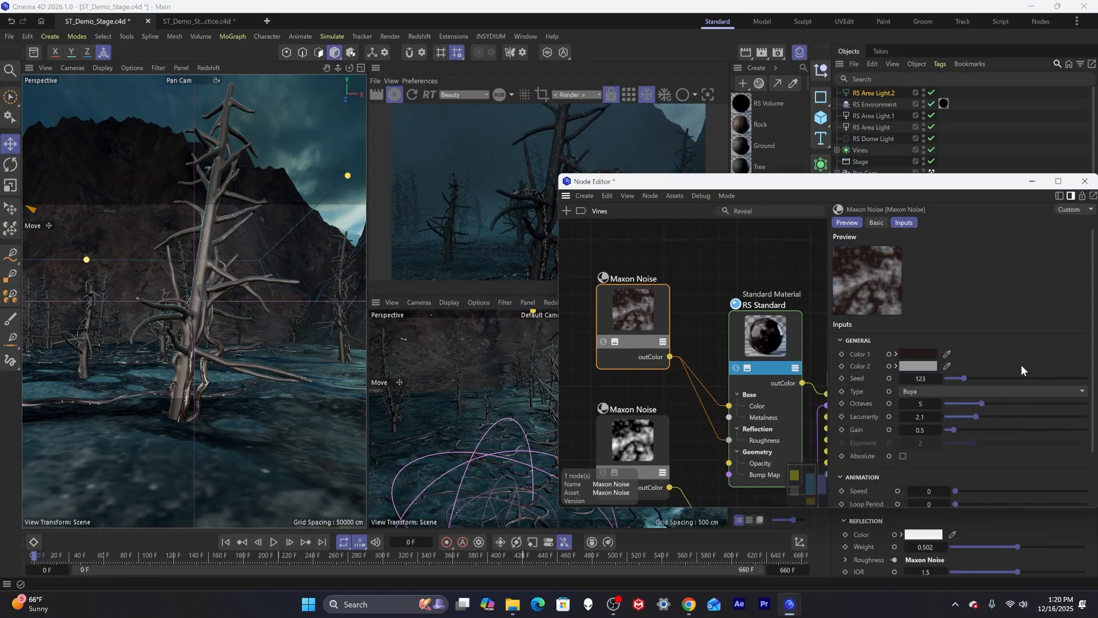
Darken the Vines Maxon Noise Color 2 to grey RGB 117, 117, 117 and close the node editor.
{"action": "left_click", "coordinate": [923, 367]}
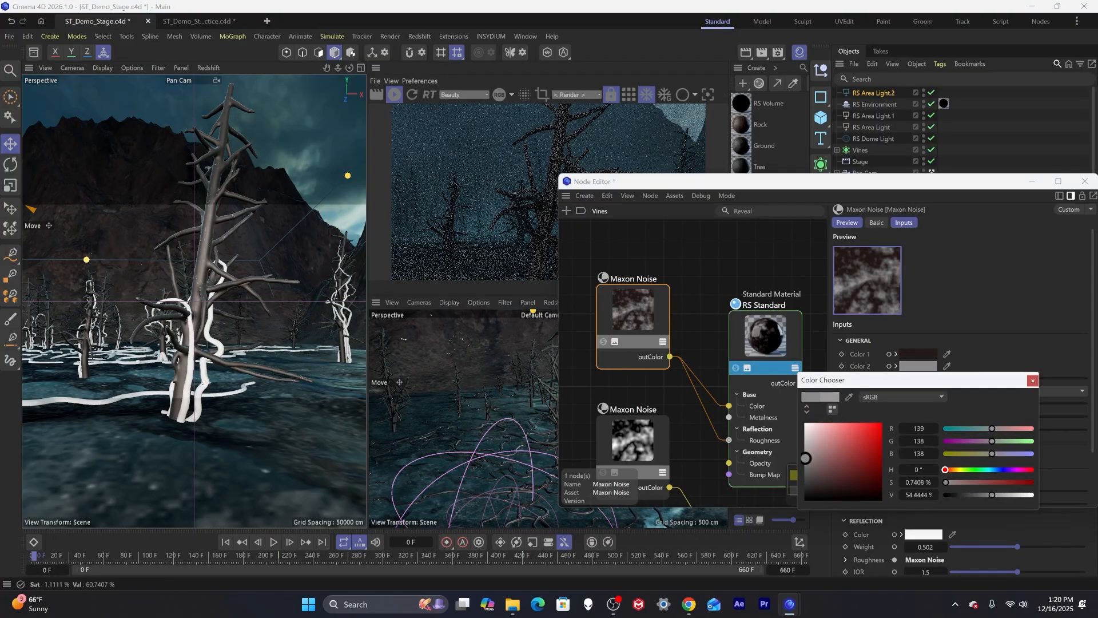
{"action": "left_click_drag", "start_coordinate": [806, 458], "coordinate": [805, 464]}
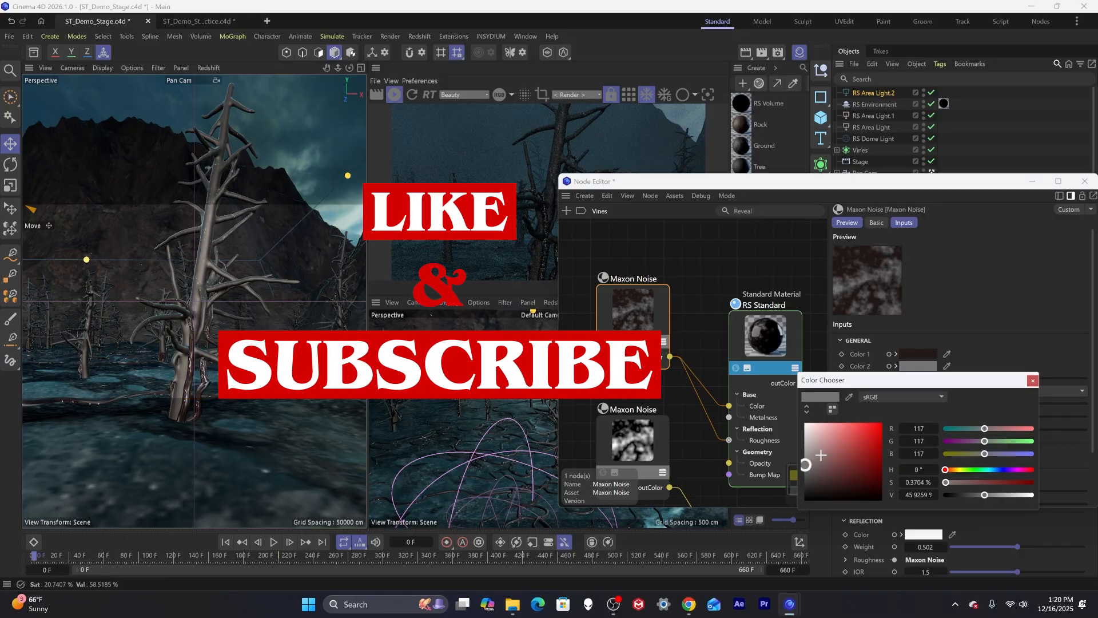
{"action": "left_click", "coordinate": [1033, 381]}
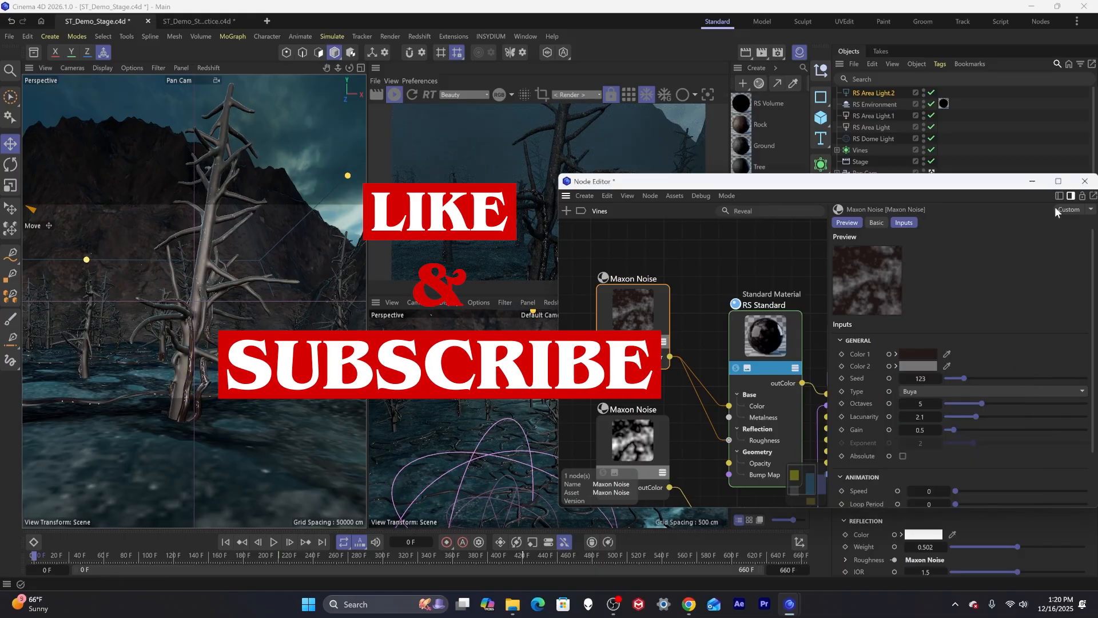
{"action": "left_click", "coordinate": [1085, 182]}
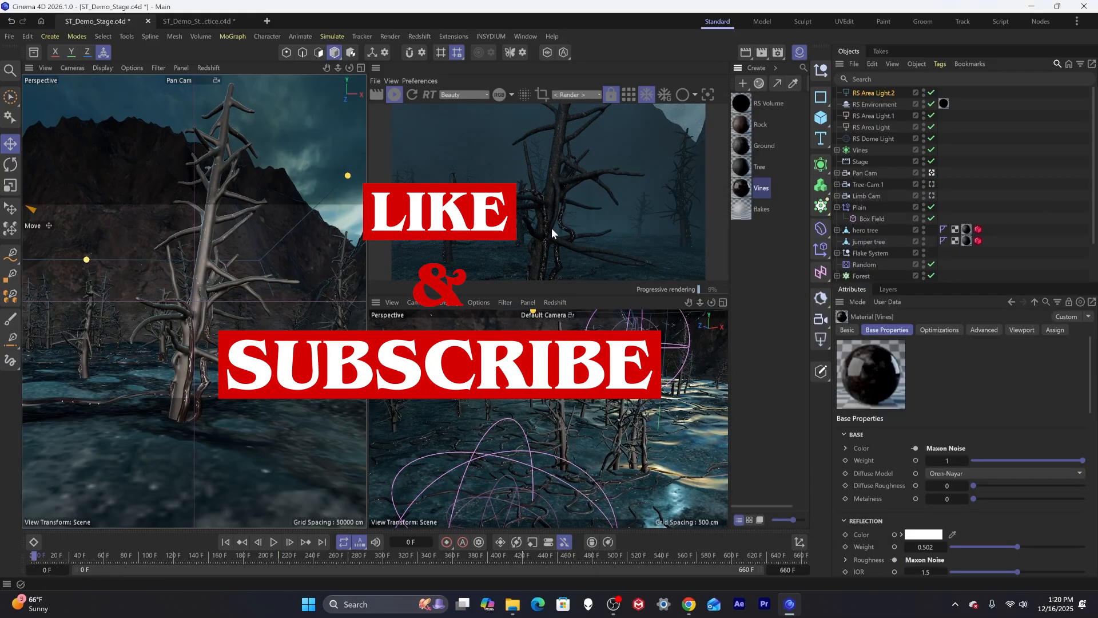
Scrub the timeline to preview the animation and save the scene.
{"action": "left_click", "coordinate": [780, 554]}
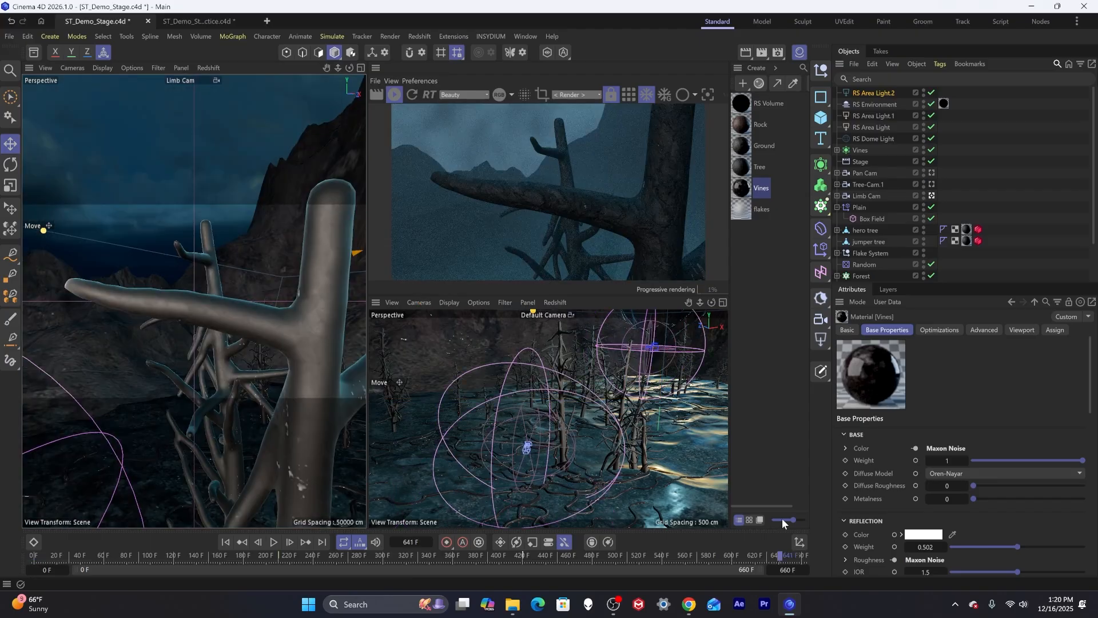
{"action": "left_click_drag", "start_coordinate": [743, 549], "coordinate": [42, 554]}
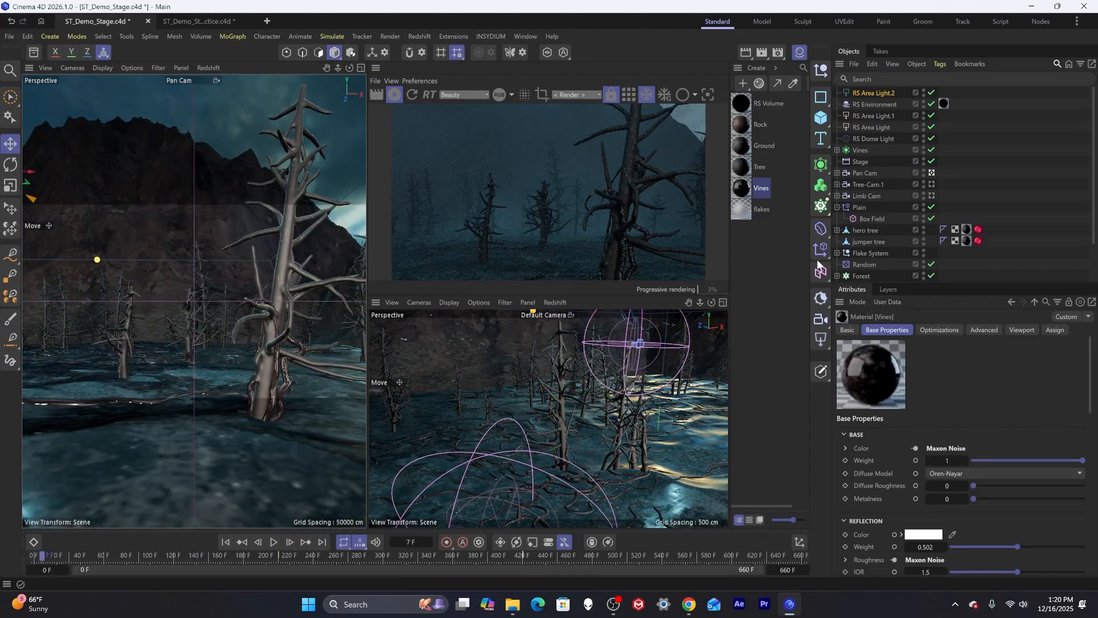
{"action": "left_click", "coordinate": [1064, 155]}
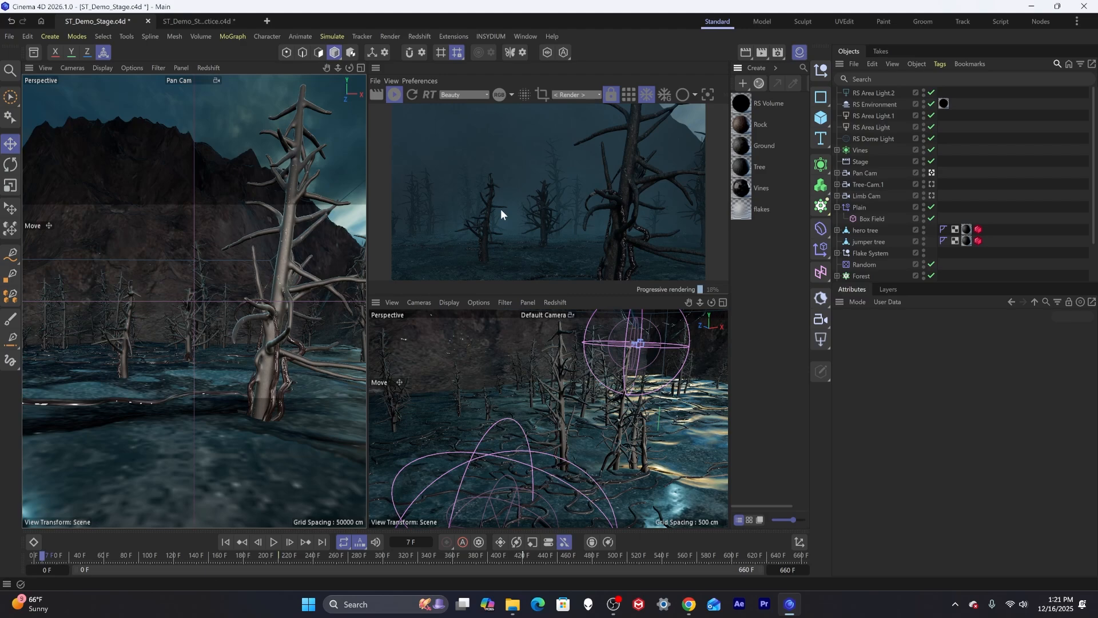
{"action": "key", "text": "ctrl+s"}
{"action": "left_click_drag", "start_coordinate": [112, 555], "coordinate": [388, 524]}
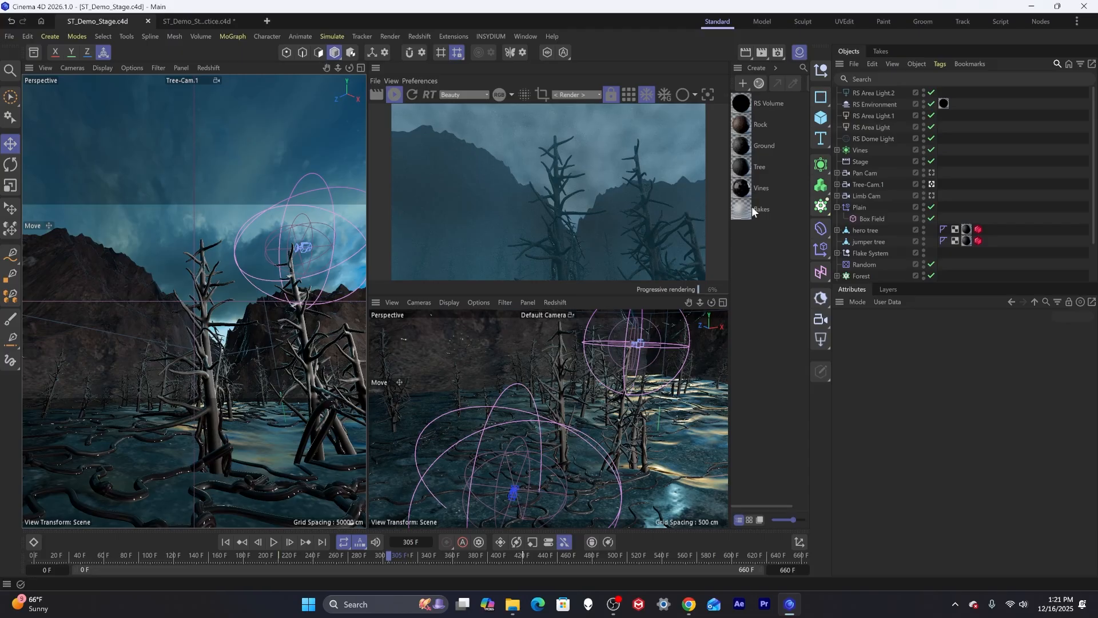
Add a Redshift Area Light, stop the interactive render, move the light upward and scale it larger.
{"action": "left_click", "coordinate": [821, 339]}
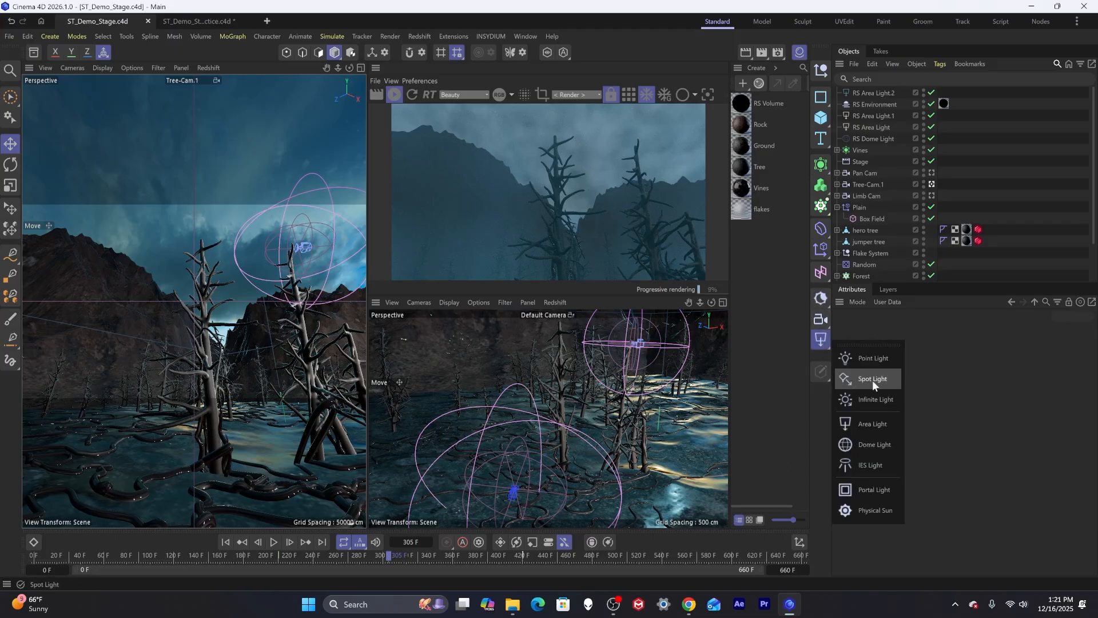
{"action": "left_click", "coordinate": [890, 422]}
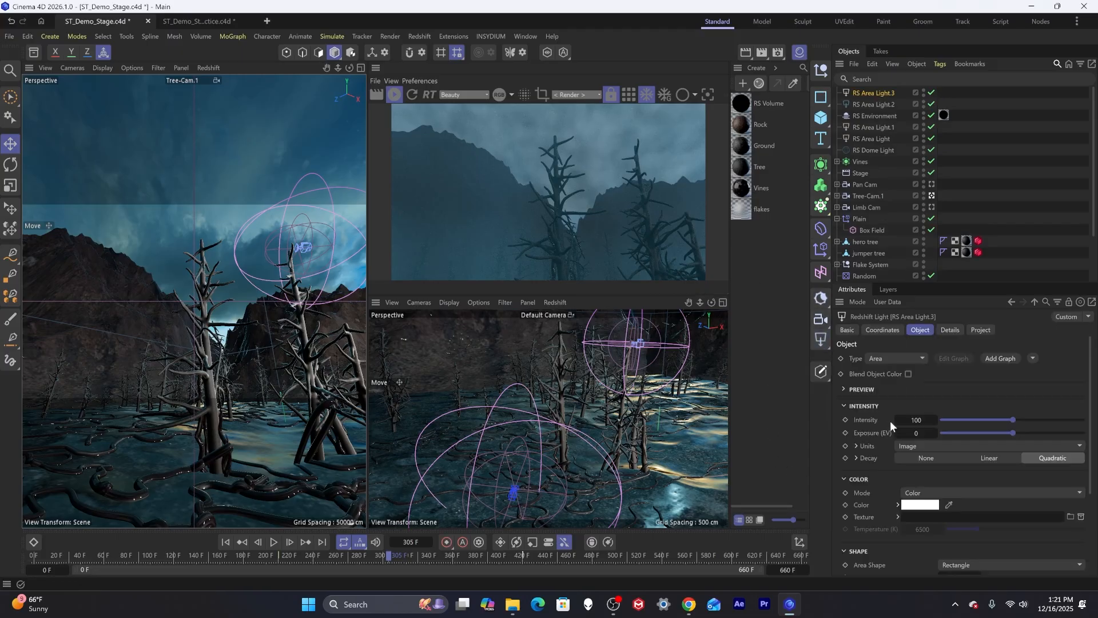
{"action": "left_click", "coordinate": [399, 94]}
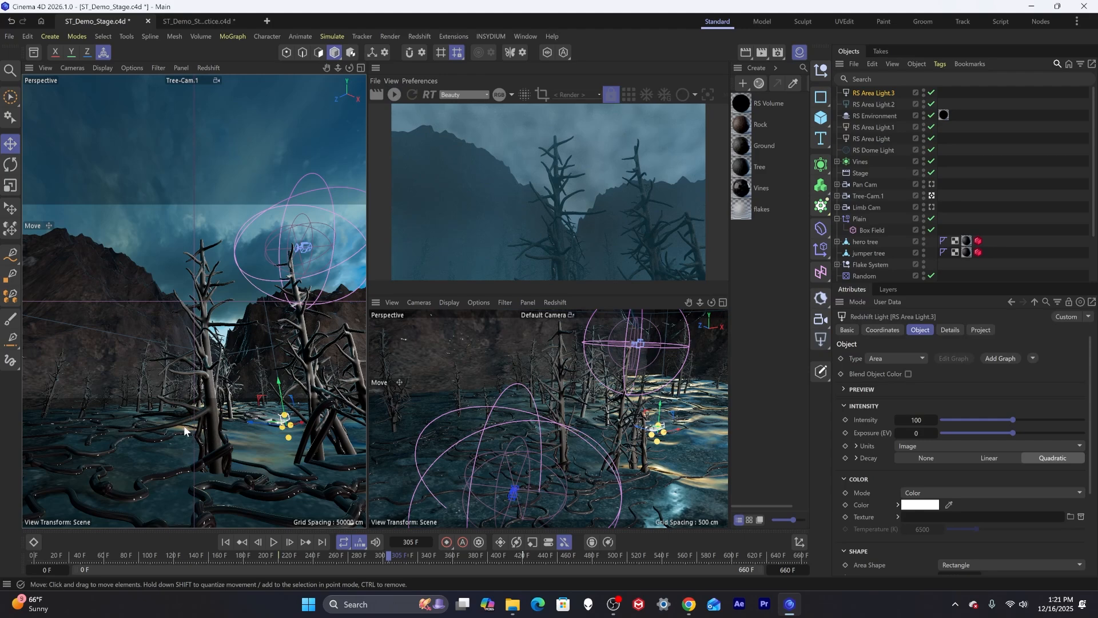
{"action": "left_click_drag", "start_coordinate": [281, 394], "coordinate": [291, 324]}
{"action": "key", "text": "r"}
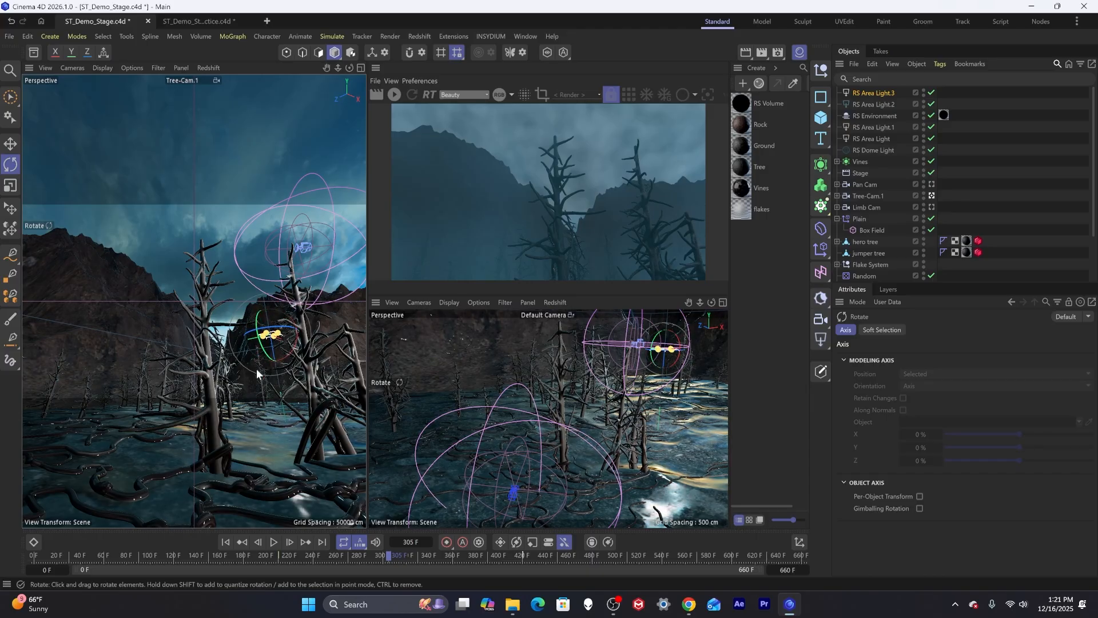
{"action": "key", "text": "t"}
{"action": "left_click_drag", "start_coordinate": [256, 371], "coordinate": [509, 371]}
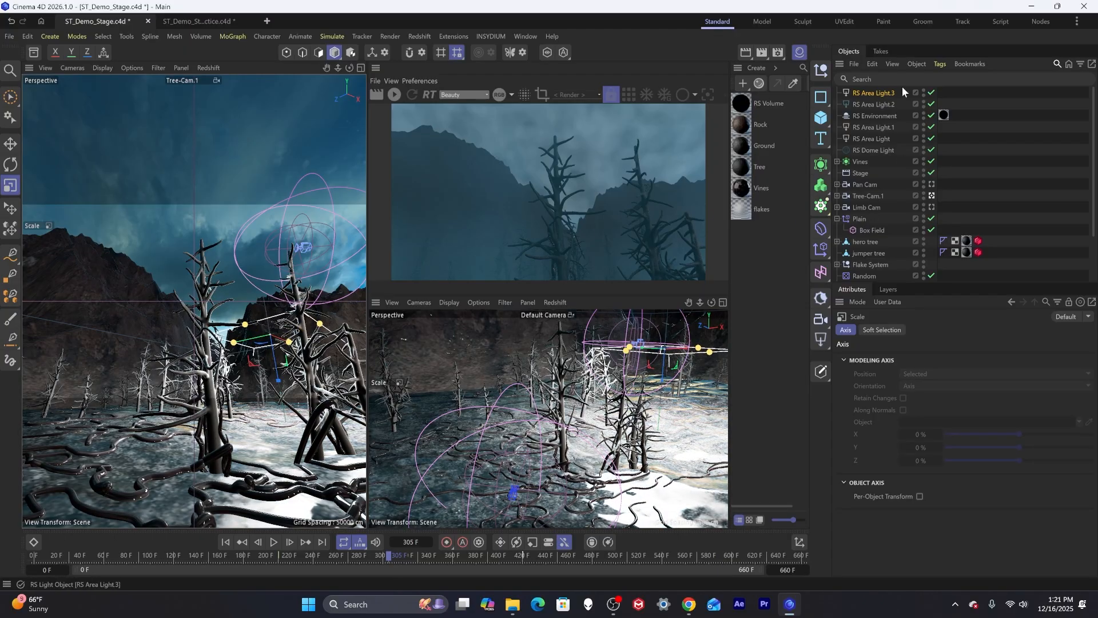
Set the new area light's shape to Disc and enable Bi-Directional.
{"action": "left_click", "coordinate": [874, 92]}
{"action": "left_click", "coordinate": [938, 492]}
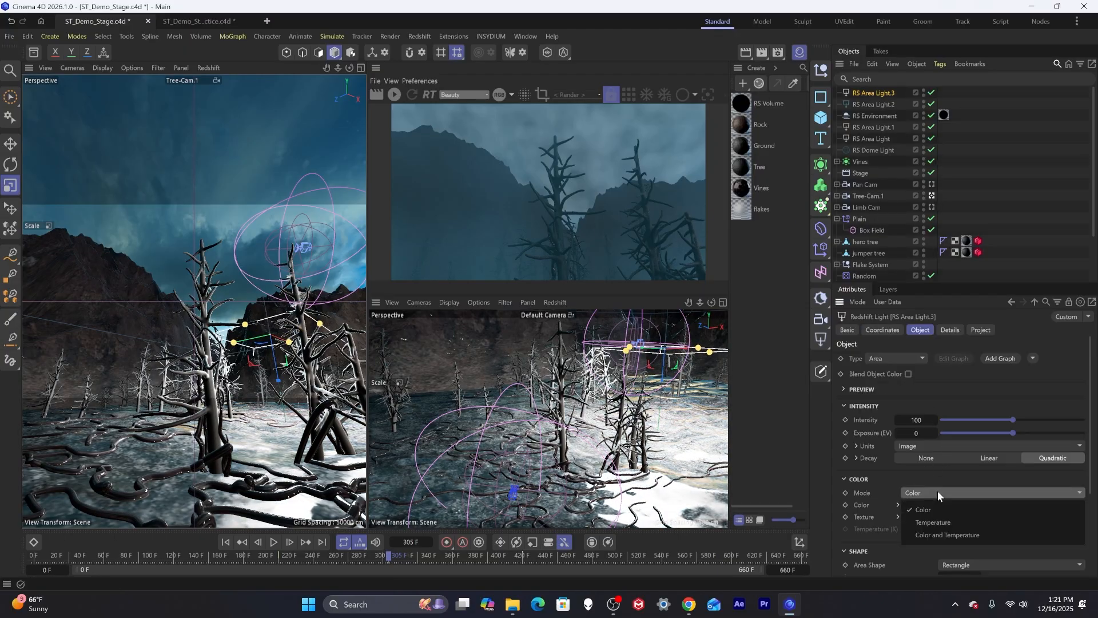
{"action": "left_click", "coordinate": [926, 479]}
{"action": "scroll", "coordinate": [938, 471], "scroll_direction": "down", "scroll_amount": 2}
{"action": "left_click", "coordinate": [970, 496]}
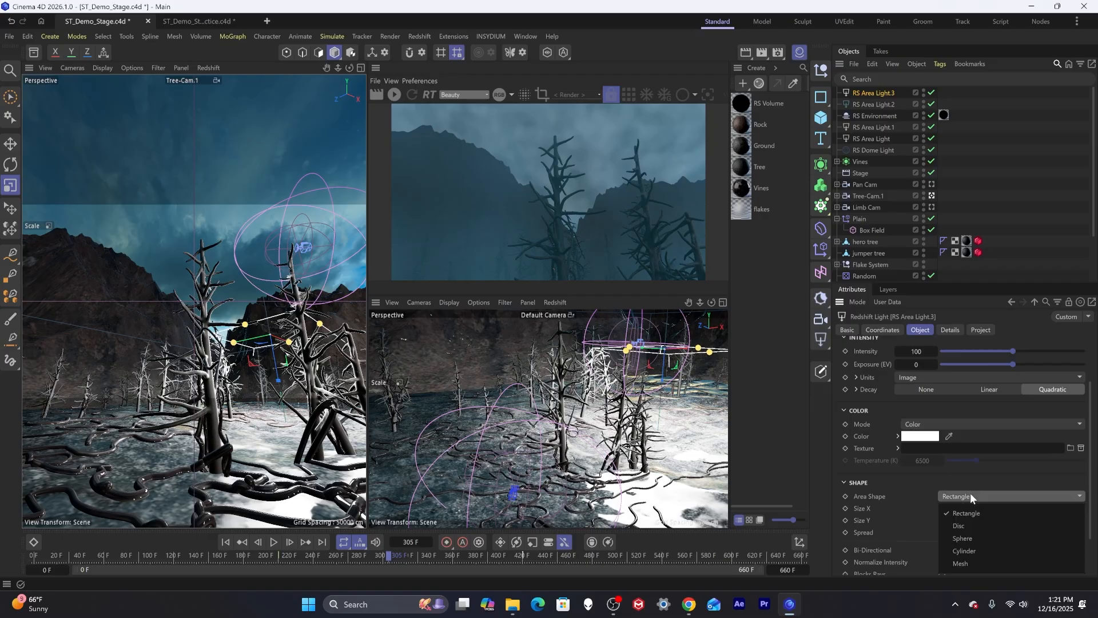
{"action": "left_click", "coordinate": [973, 526]}
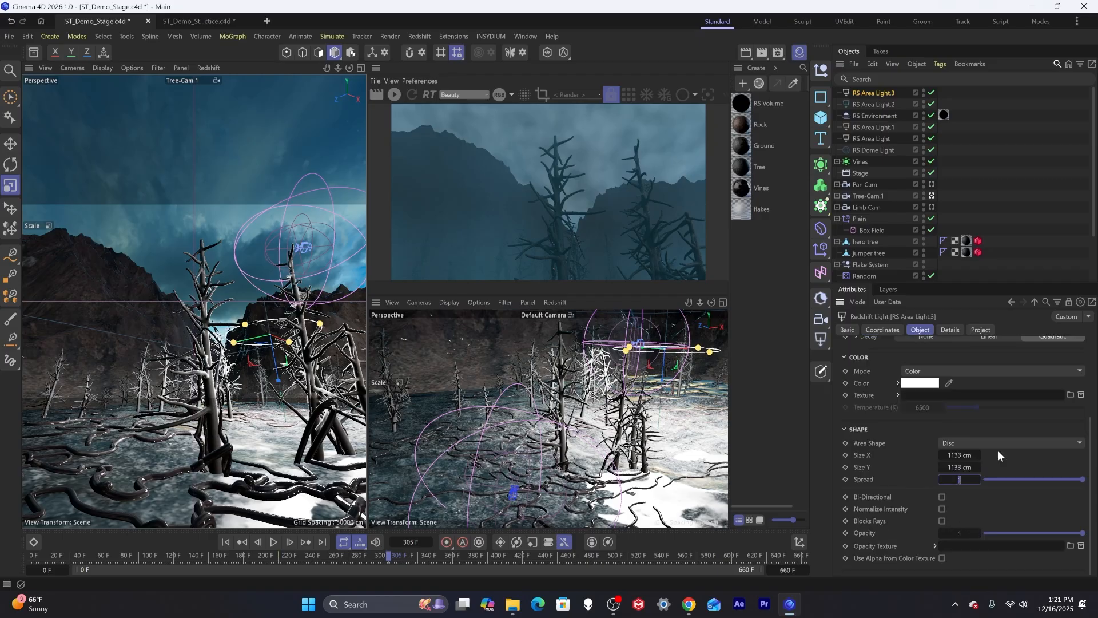
{"action": "left_click", "coordinate": [942, 496]}
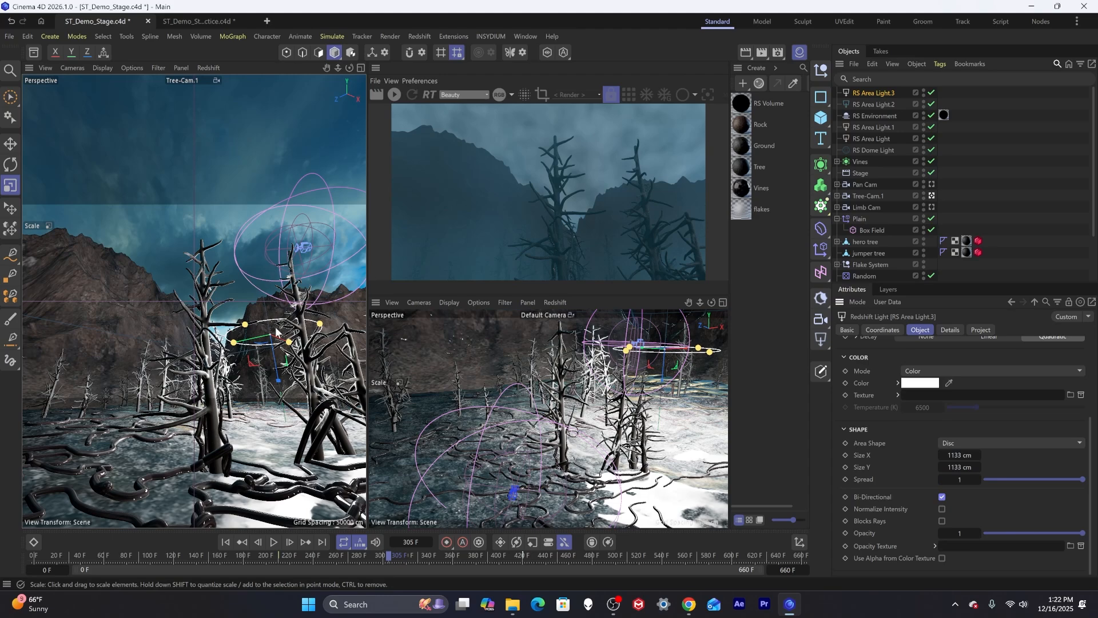
Set the area light's color to pure red, RGB 255, 0, 0.
{"action": "left_click", "coordinate": [920, 383]}
{"action": "left_click", "coordinate": [883, 441]}
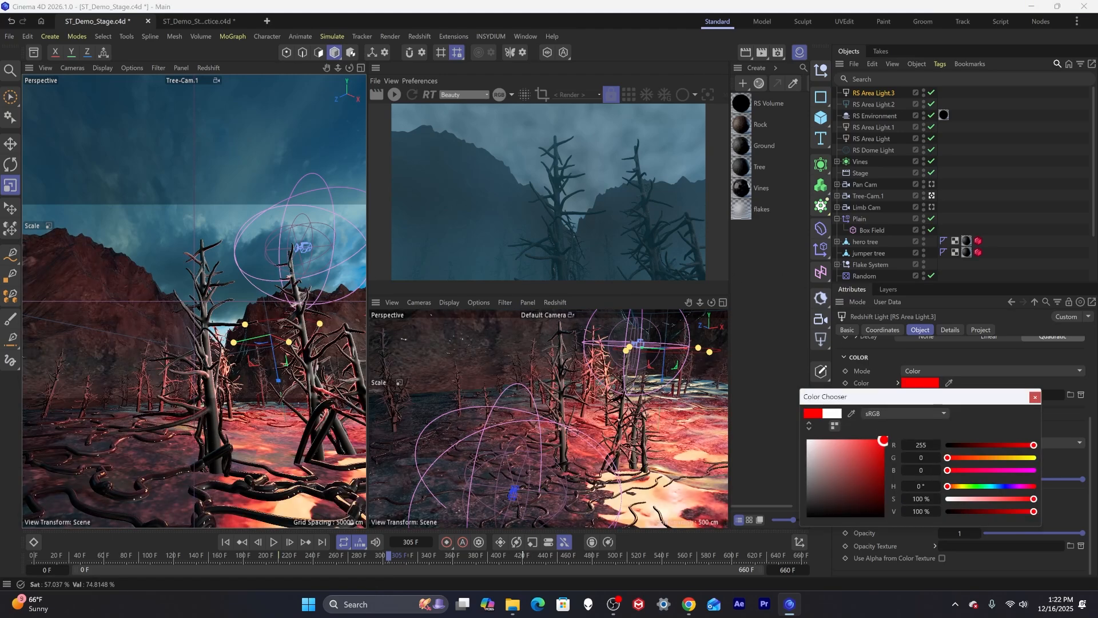
{"action": "left_click", "coordinate": [1036, 397]}
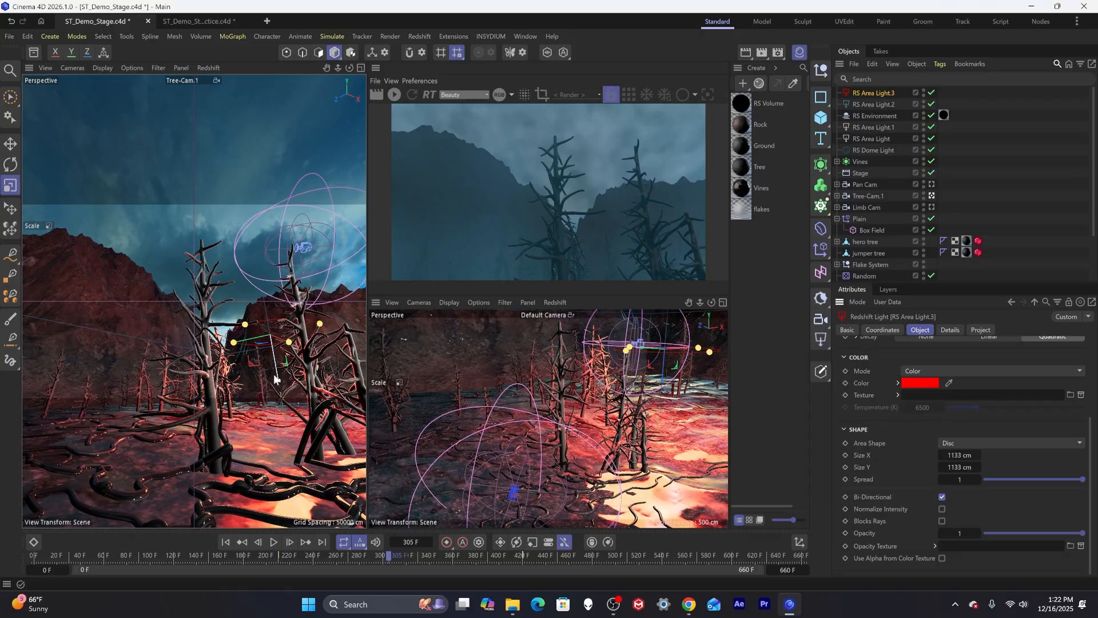
Restart the interactive render and raise the red disc light high above the mountains.
{"action": "key", "text": "r"}
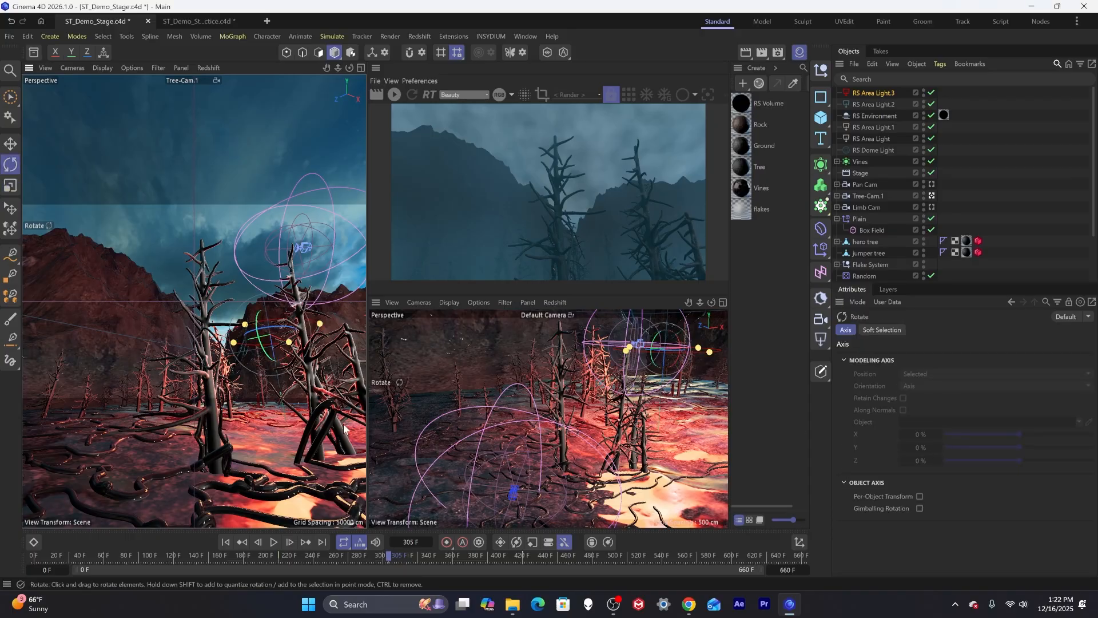
{"action": "left_click", "coordinate": [395, 94]}
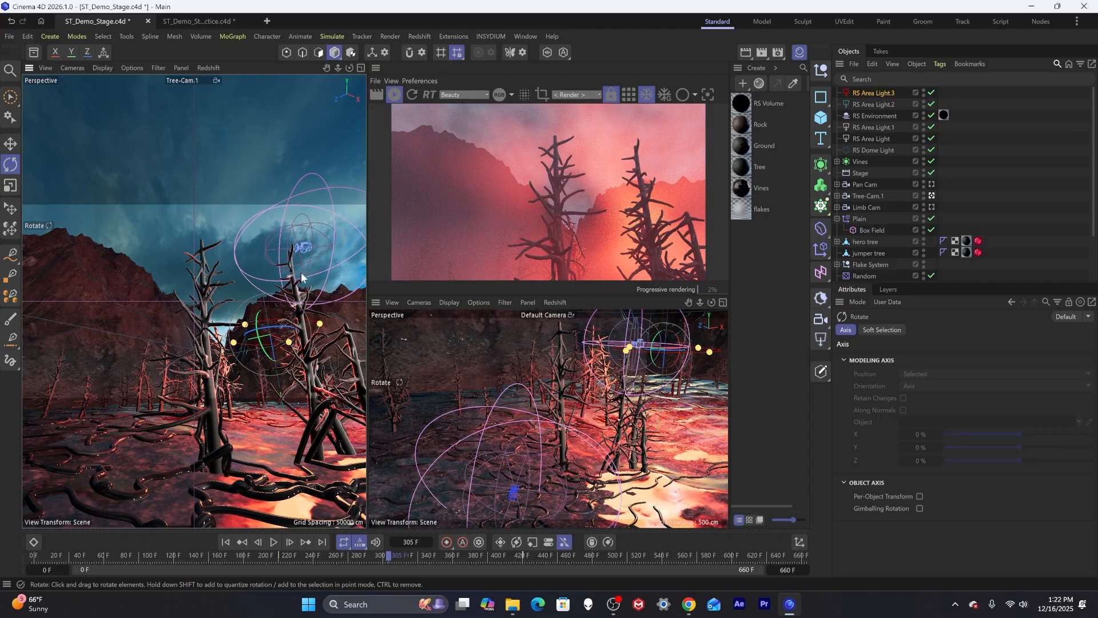
{"action": "key", "text": "e"}
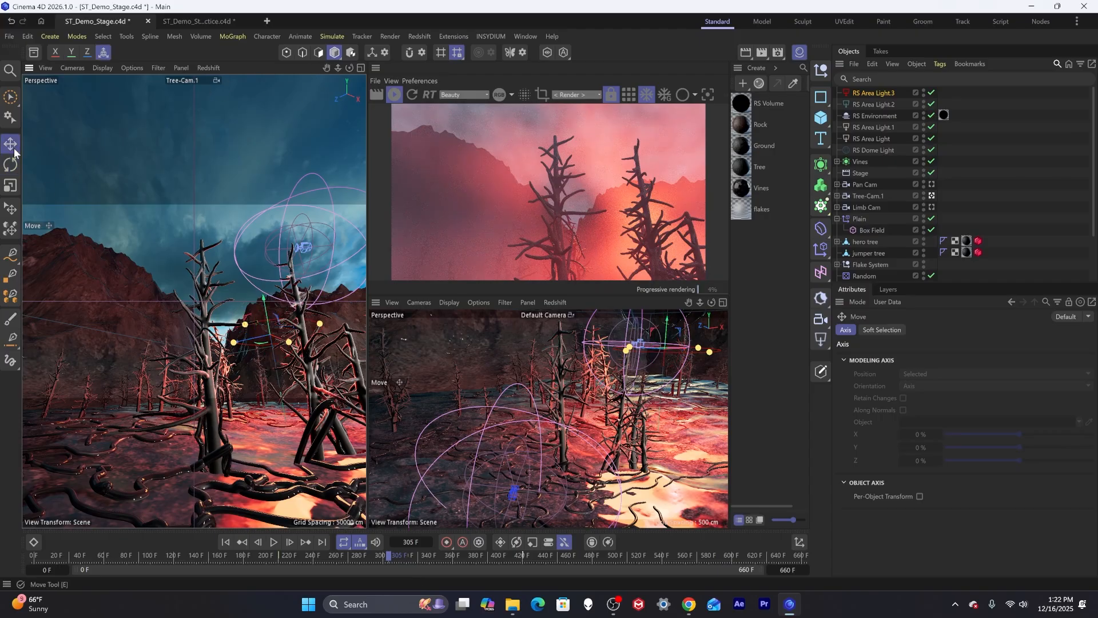
{"action": "left_click_drag", "start_coordinate": [245, 319], "coordinate": [239, 200]}
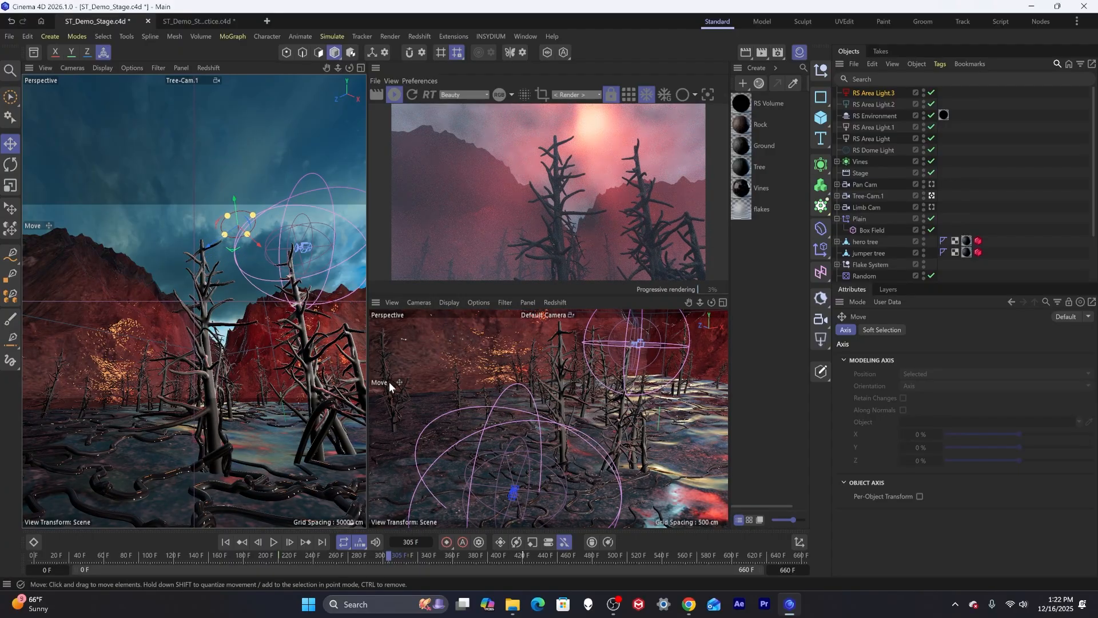
{"action": "scroll", "coordinate": [505, 397], "scroll_direction": "down", "scroll_amount": 15}
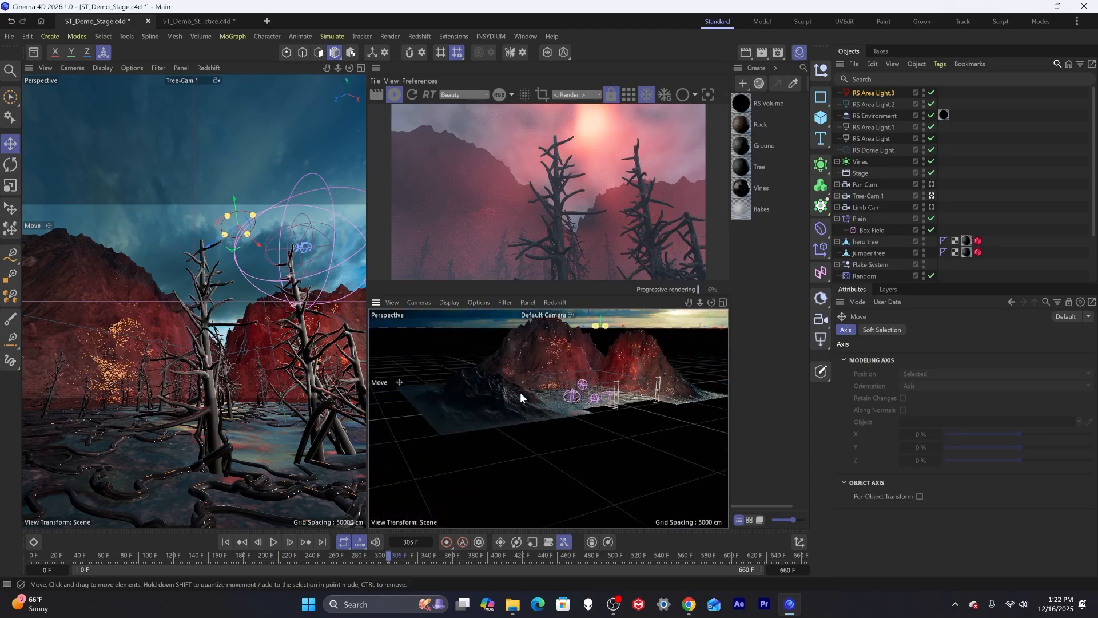
{"action": "left_click_drag", "start_coordinate": [567, 387], "coordinate": [555, 371], "text": "alt"}
{"action": "middle_click_drag", "start_coordinate": [579, 354], "coordinate": [552, 441], "text": "alt"}
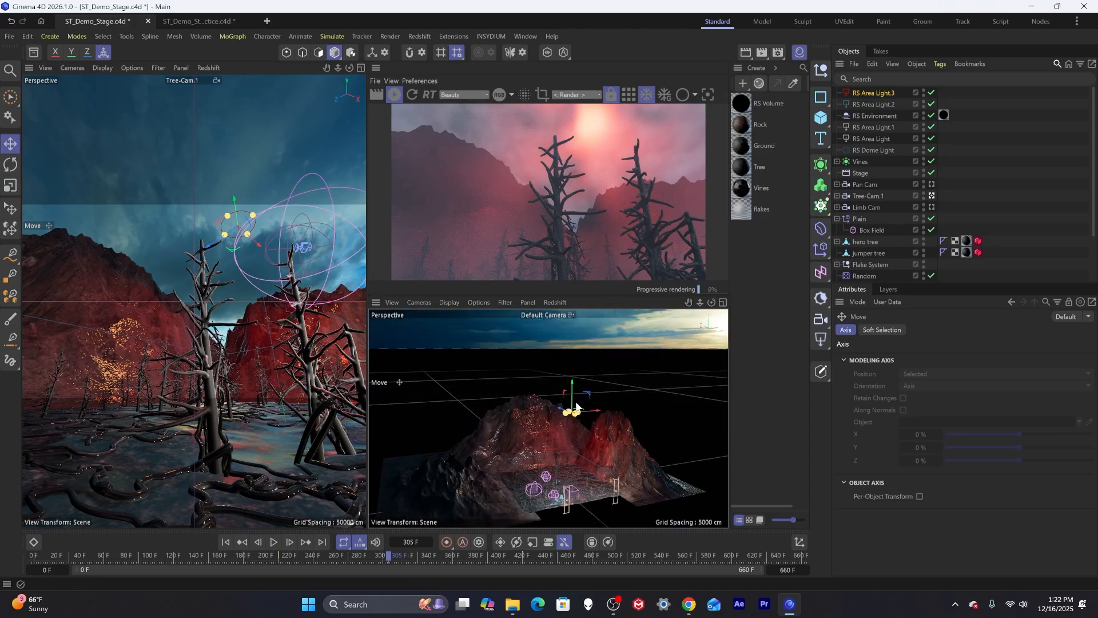
{"action": "left_click_drag", "start_coordinate": [580, 385], "coordinate": [581, 327]}
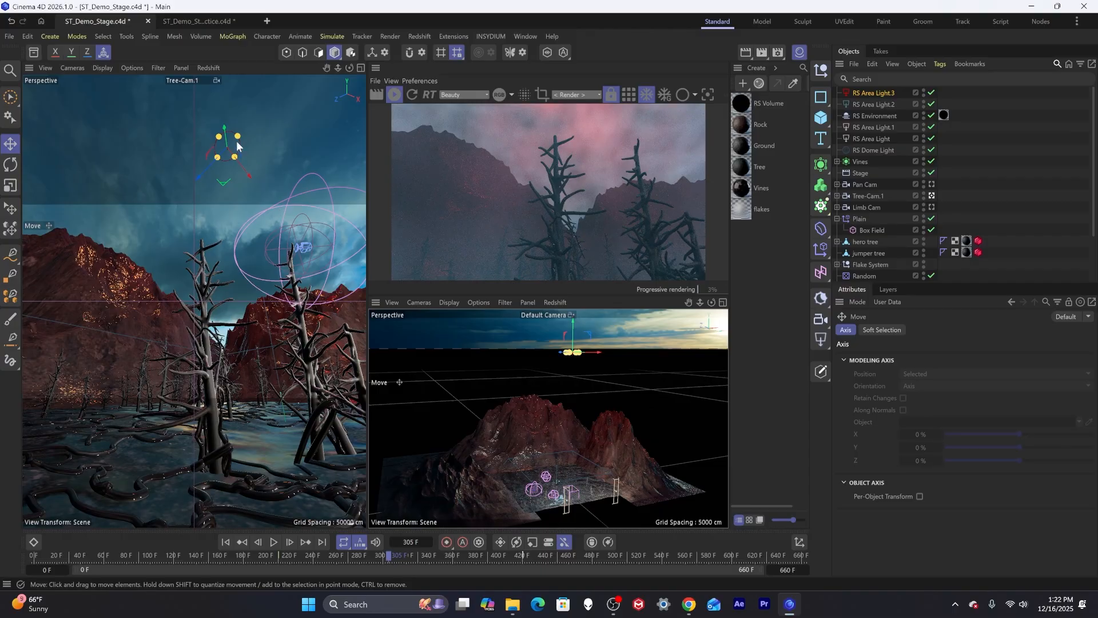
Enlarge the disc light's radius with its handles and lower it toward the treetops.
{"action": "left_click_drag", "start_coordinate": [237, 137], "coordinate": [266, 122]}
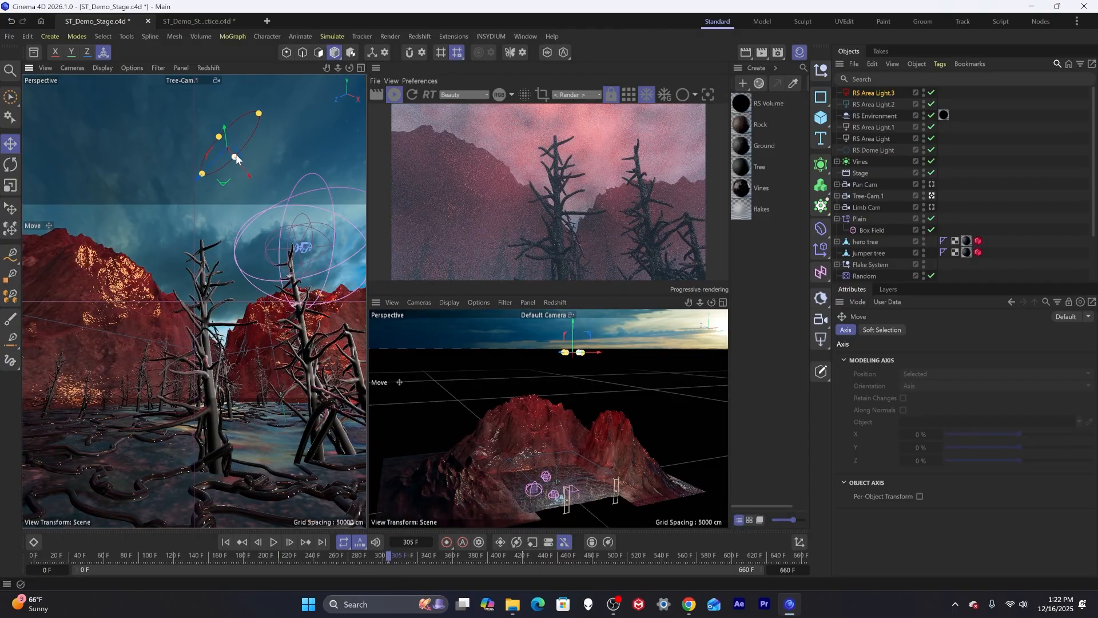
{"action": "left_click_drag", "start_coordinate": [237, 160], "coordinate": [254, 174]}
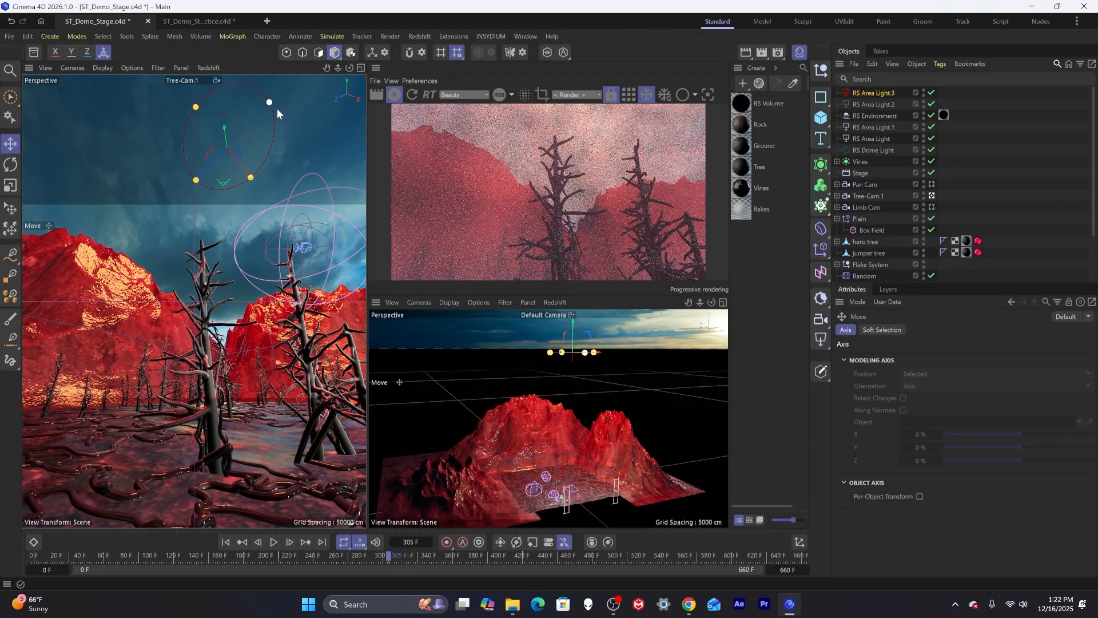
{"action": "left_click_drag", "start_coordinate": [277, 109], "coordinate": [287, 105]}
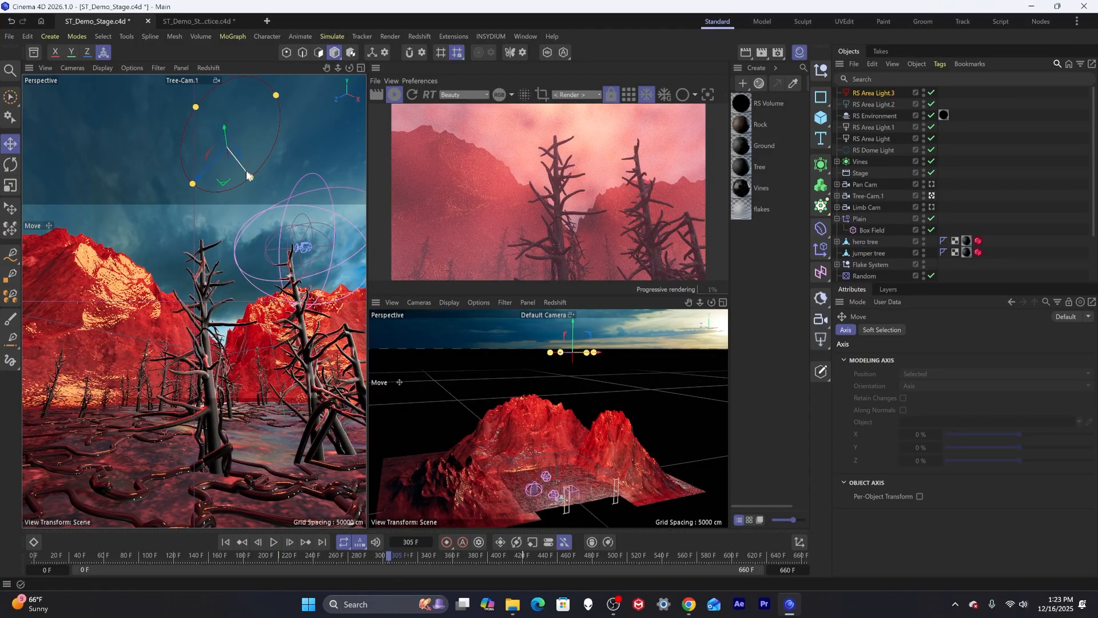
{"action": "key", "text": "w"}
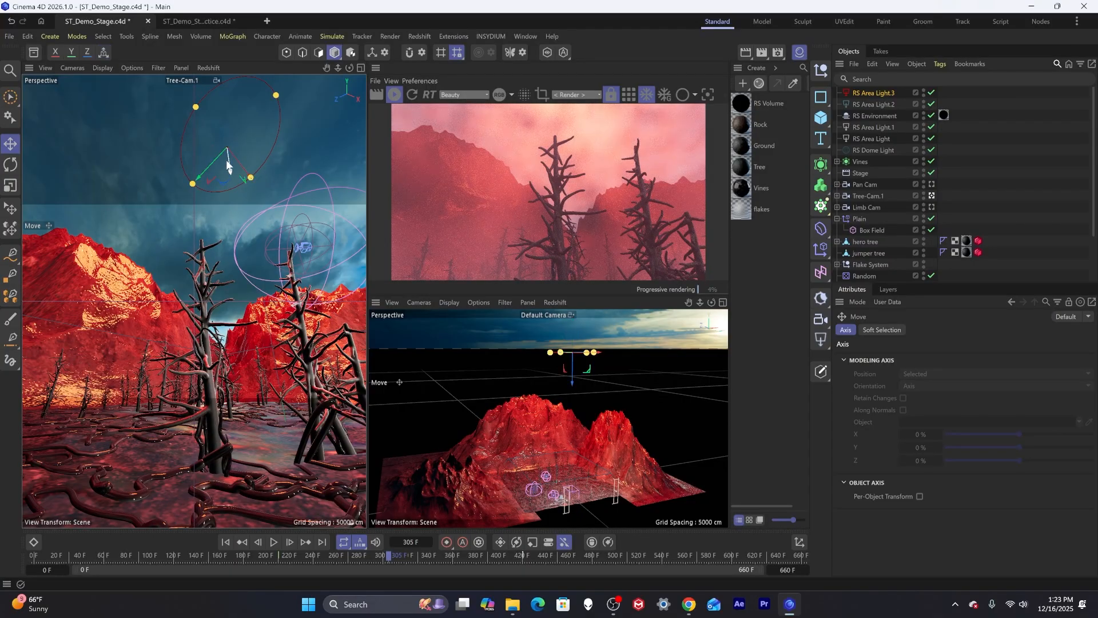
{"action": "left_click_drag", "start_coordinate": [246, 175], "coordinate": [230, 227]}
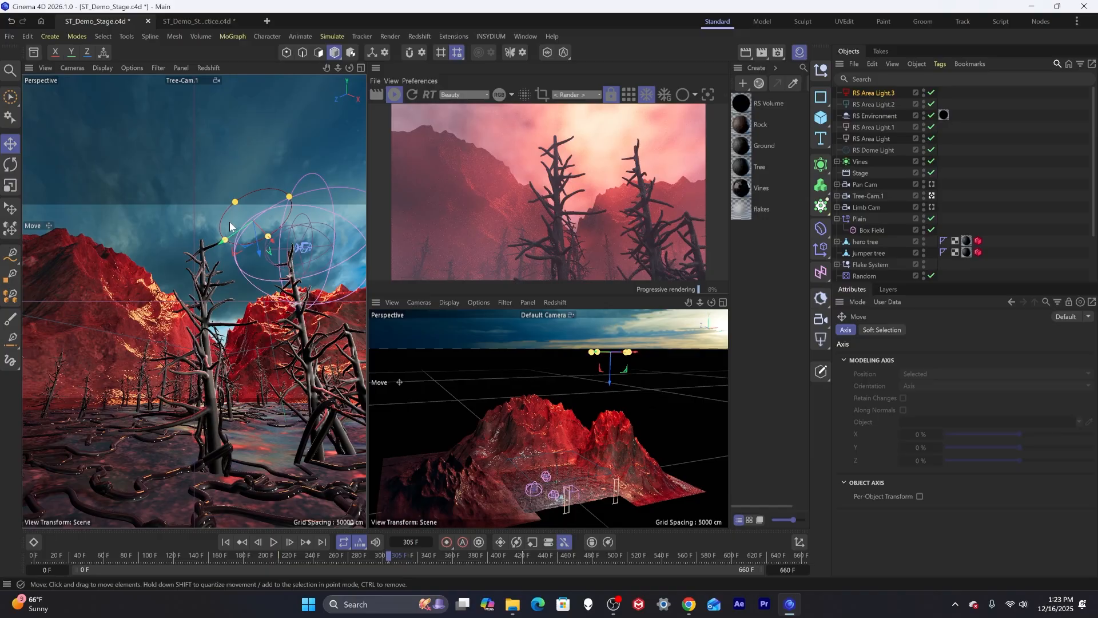
Set the red disc light's Intensity to 200.
{"action": "left_click", "coordinate": [861, 95]}
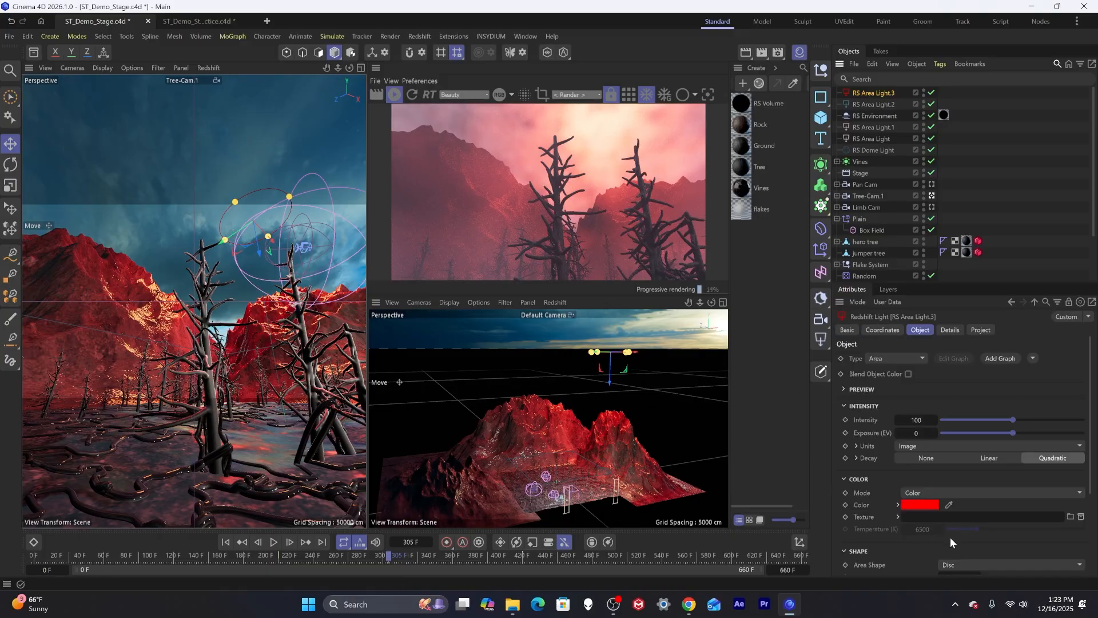
{"action": "left_click", "coordinate": [917, 419]}
{"action": "type", "text": "200"}
{"action": "key", "text": "Return"}
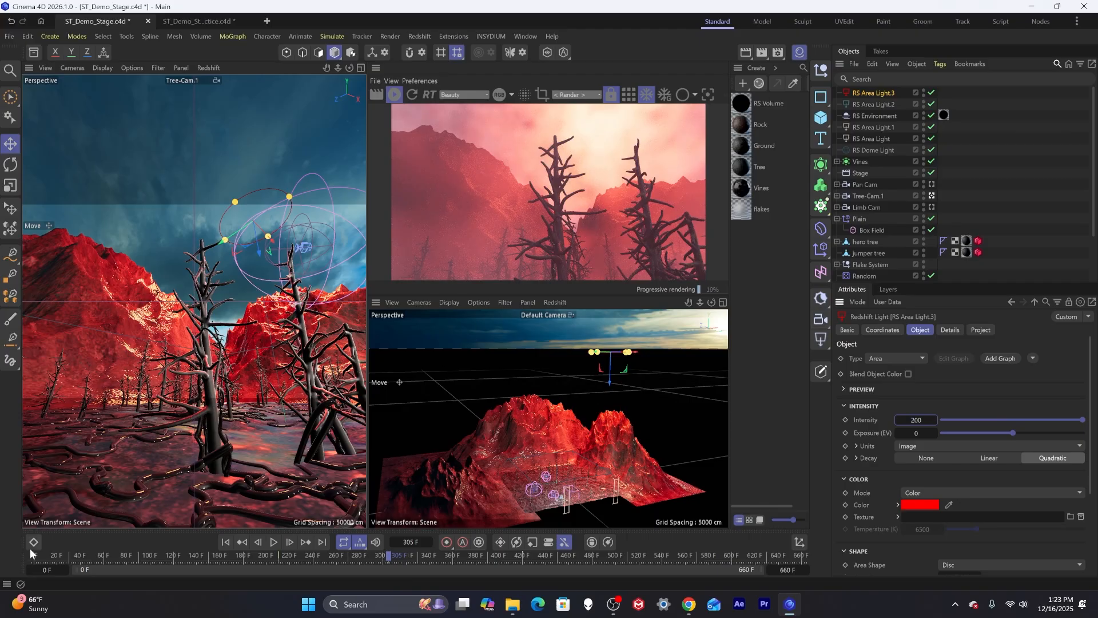
Scrub through the timeline to preview the animation with the red light, returning to frame 0.
{"action": "left_click", "coordinate": [56, 554]}
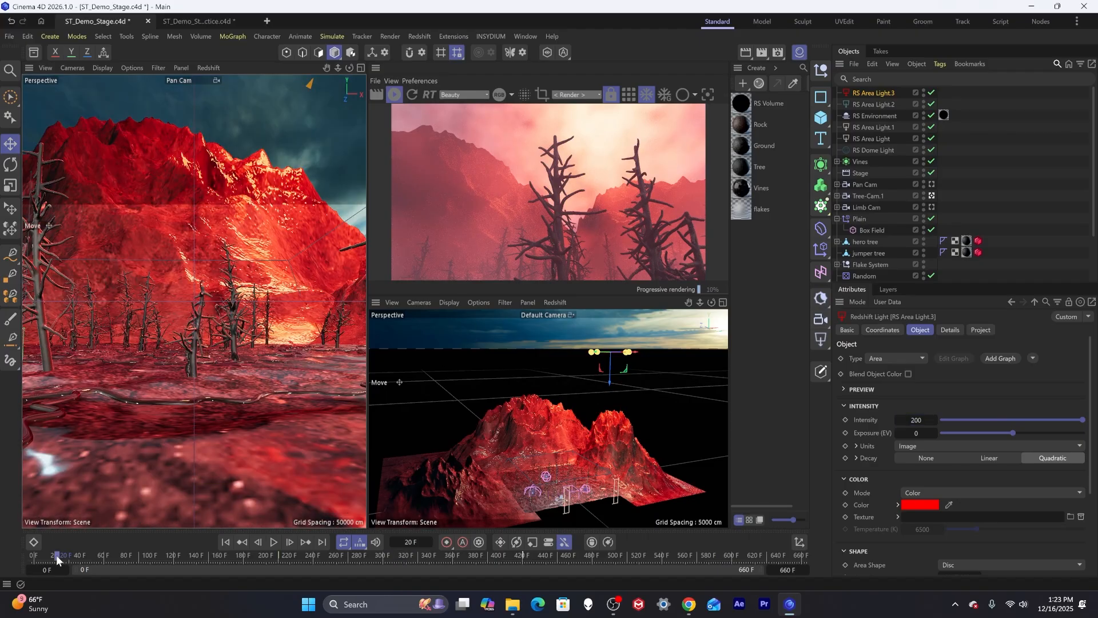
{"action": "left_click", "coordinate": [122, 552]}
{"action": "left_click", "coordinate": [173, 555]}
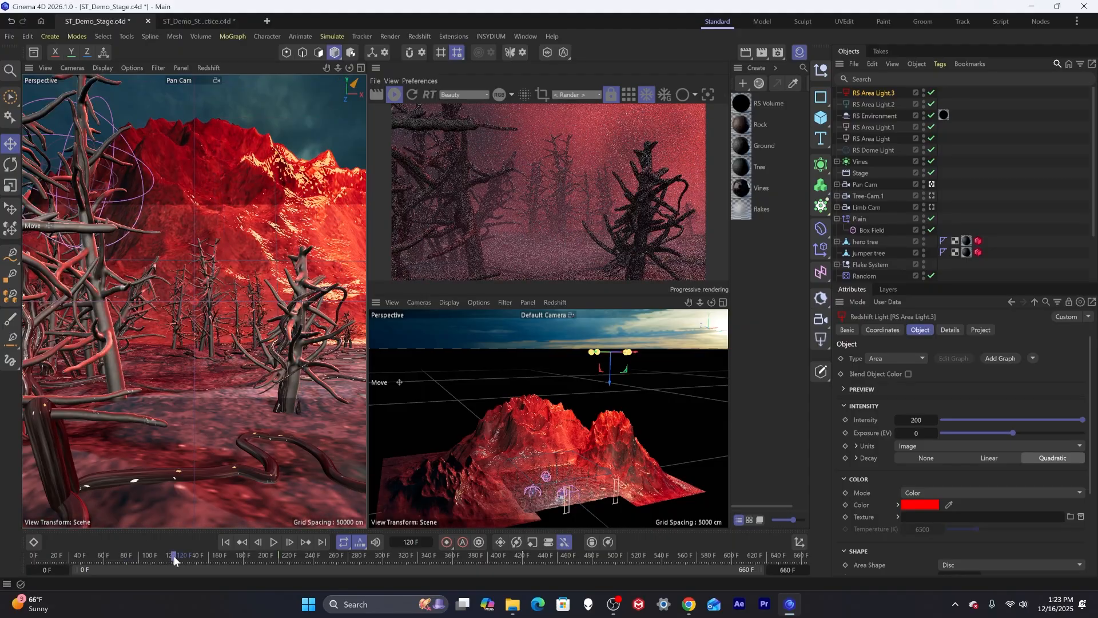
{"action": "left_click", "coordinate": [233, 556]}
{"action": "left_click", "coordinate": [302, 555]}
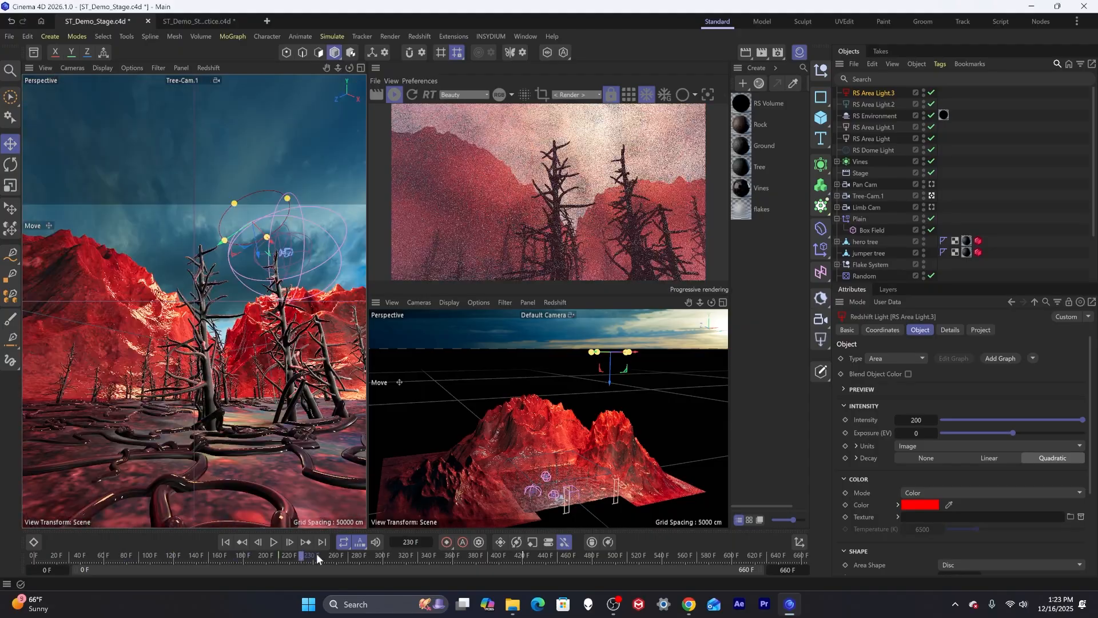
{"action": "left_click", "coordinate": [693, 554]}
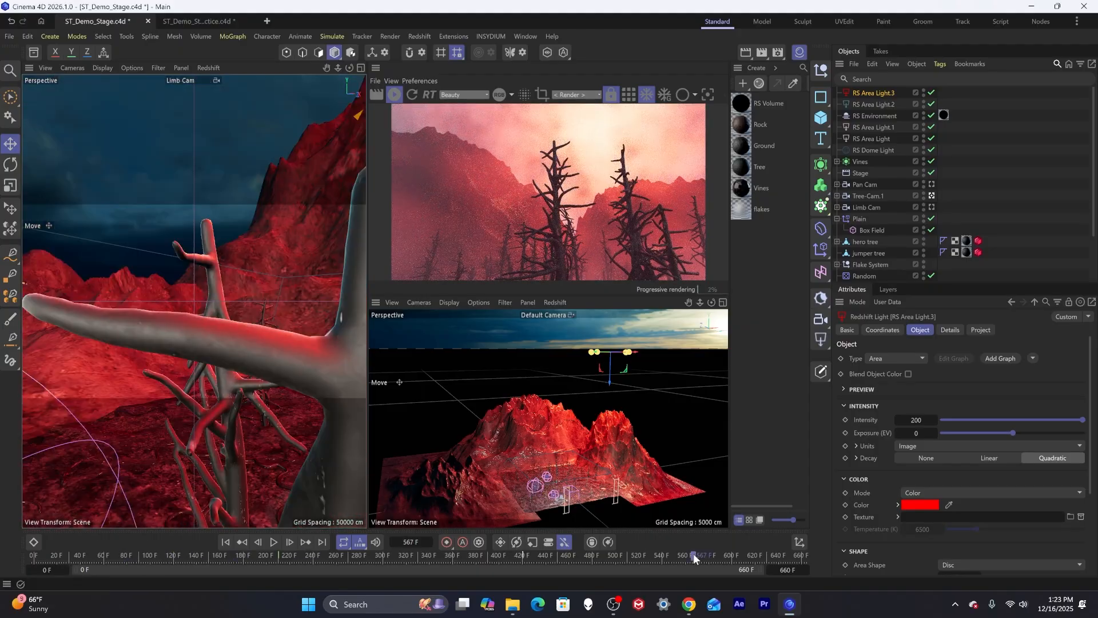
{"action": "left_click", "coordinate": [753, 555]}
{"action": "left_click", "coordinate": [783, 555]}
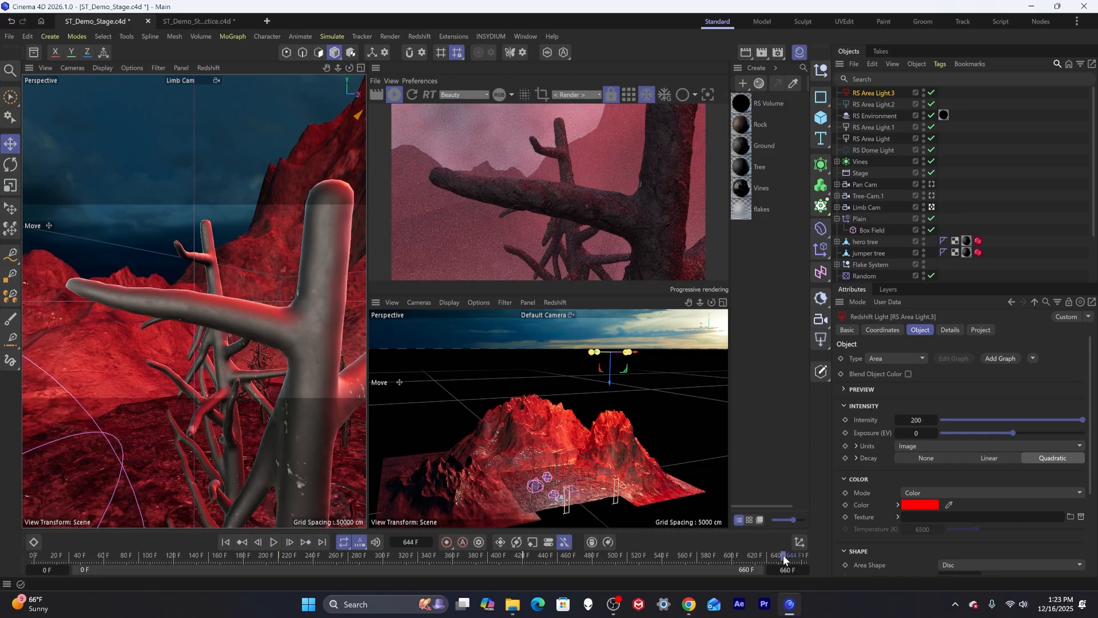
{"action": "left_click_drag", "start_coordinate": [106, 550], "coordinate": [16, 557]}
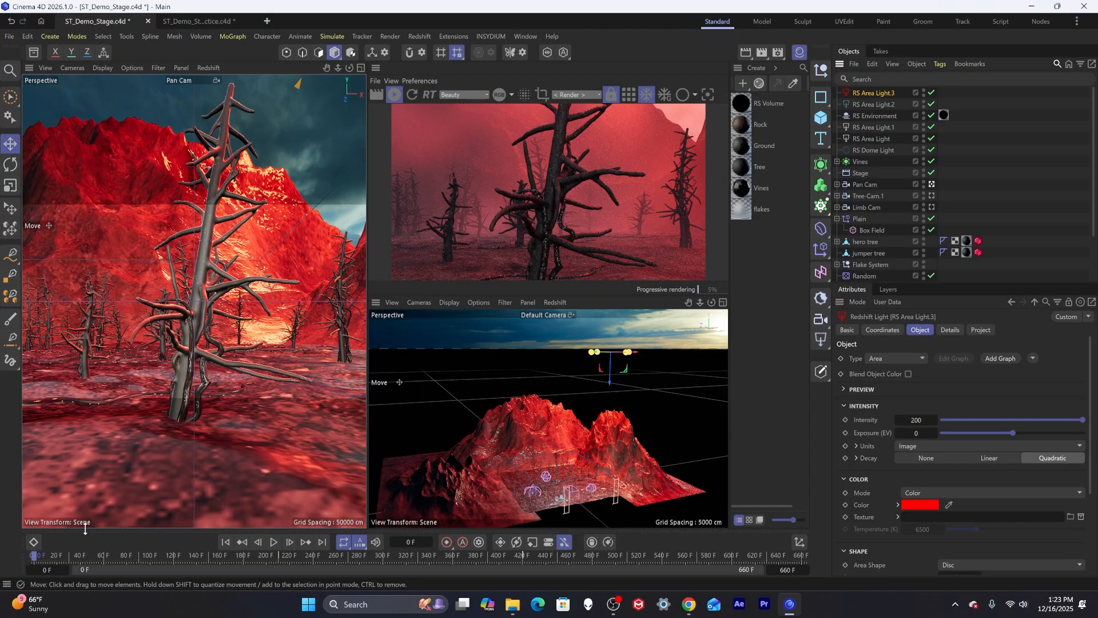
Open the Dope Sheet, go to frame 60 and set a keyframe on the red light's Intensity of 200.
{"action": "left_click_drag", "start_coordinate": [84, 528], "coordinate": [138, 370]}
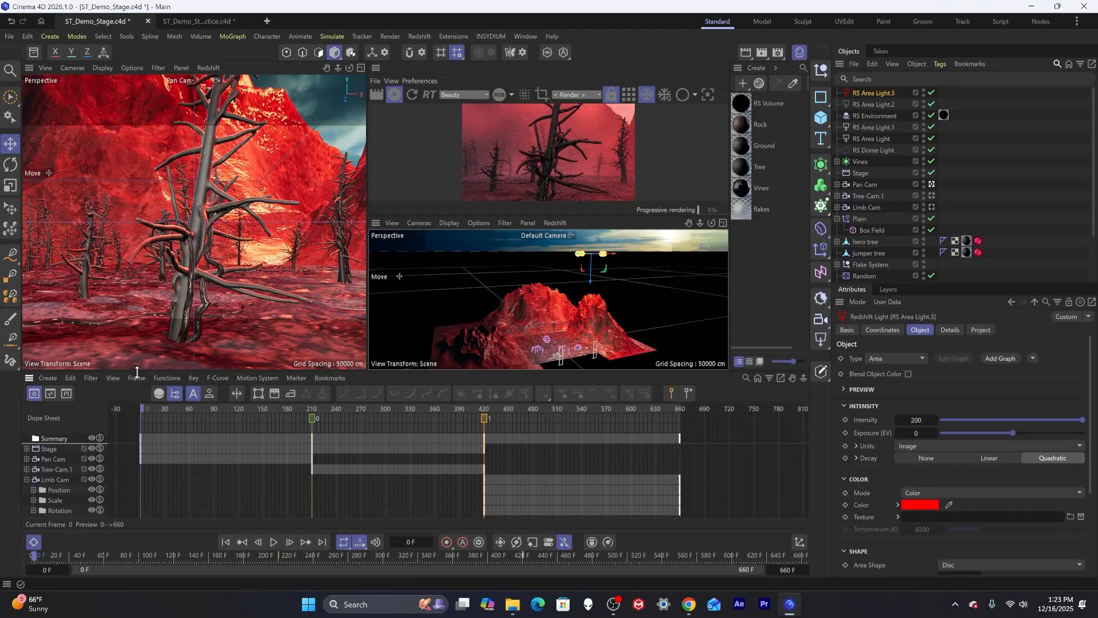
{"action": "left_click", "coordinate": [137, 378]}
{"action": "left_click", "coordinate": [139, 370]}
{"action": "mouse_move", "coordinate": [196, 372]}
{"action": "left_mouse_down"}
{"action": "mouse_move", "coordinate": [197, 405]}
{"action": "mouse_move", "coordinate": [197, 393]}
{"action": "left_mouse_up"}
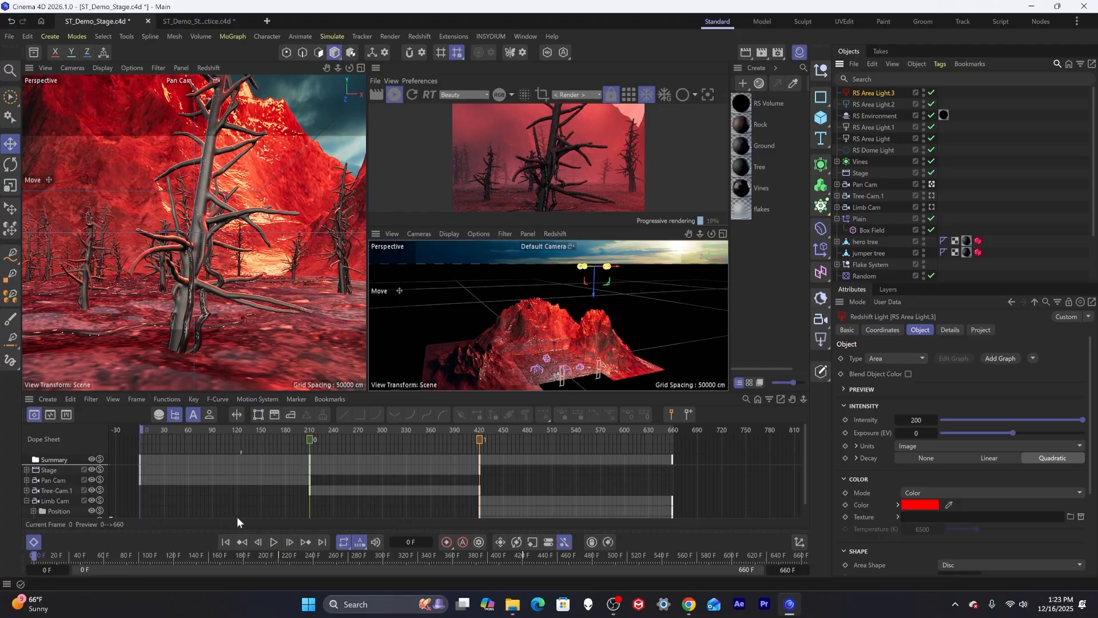
{"action": "left_click_drag", "start_coordinate": [70, 554], "coordinate": [103, 560]}
{"action": "left_click_drag", "start_coordinate": [104, 565], "coordinate": [100, 566]}
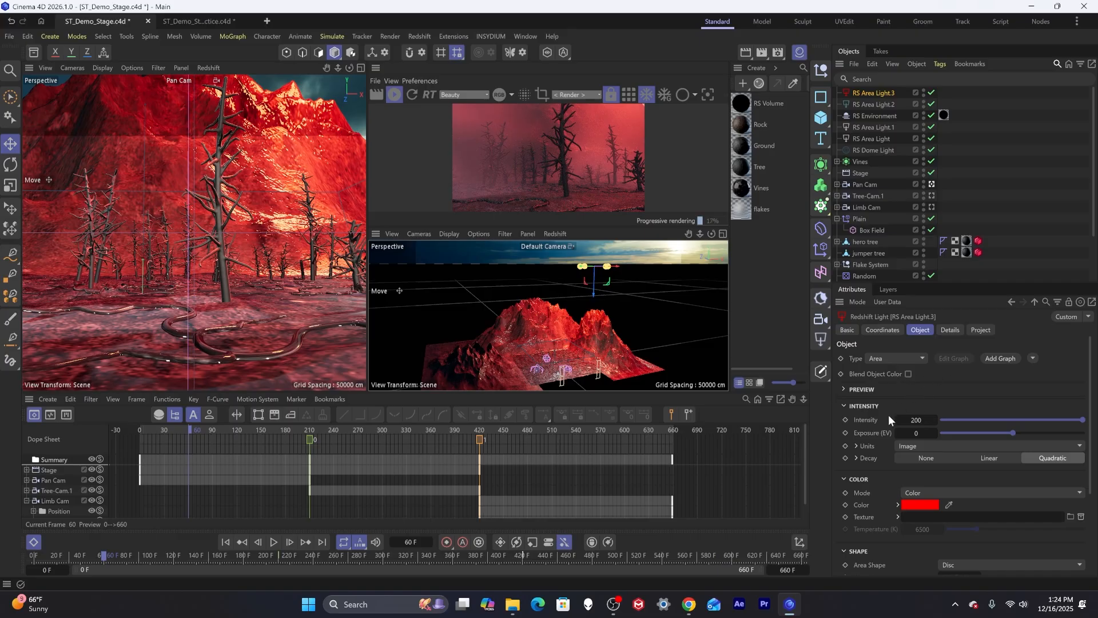
{"action": "left_click", "coordinate": [846, 420]}
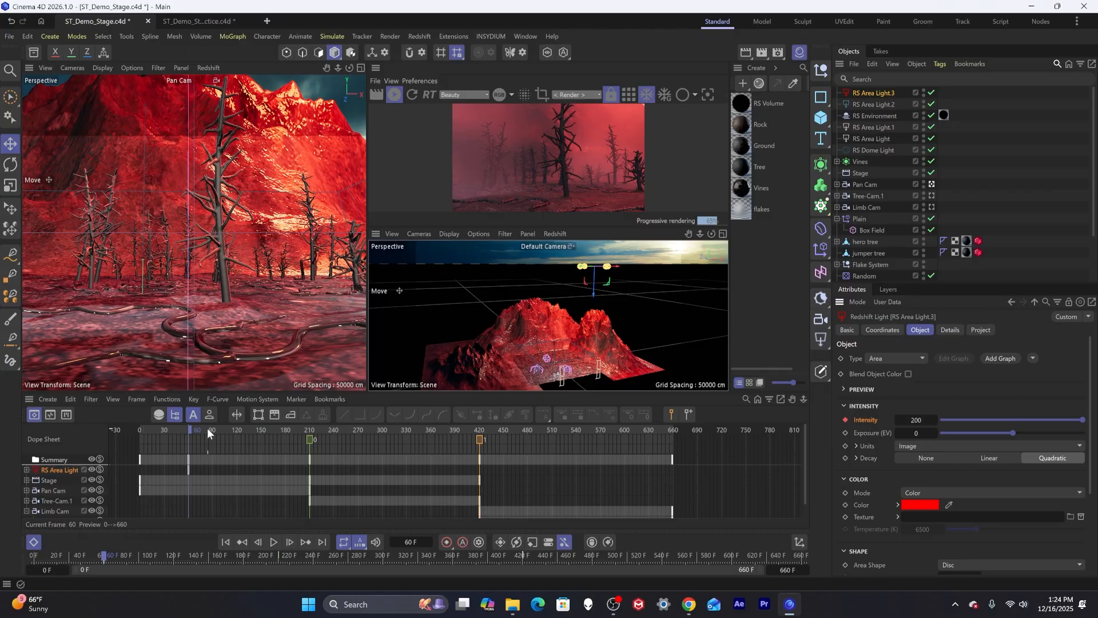
Step back to frame 44 and keyframe the red light's Intensity at 0.
{"action": "key", "text": "f"}
{"action": "key", "text": "f"}
{"action": "key", "text": "f"}
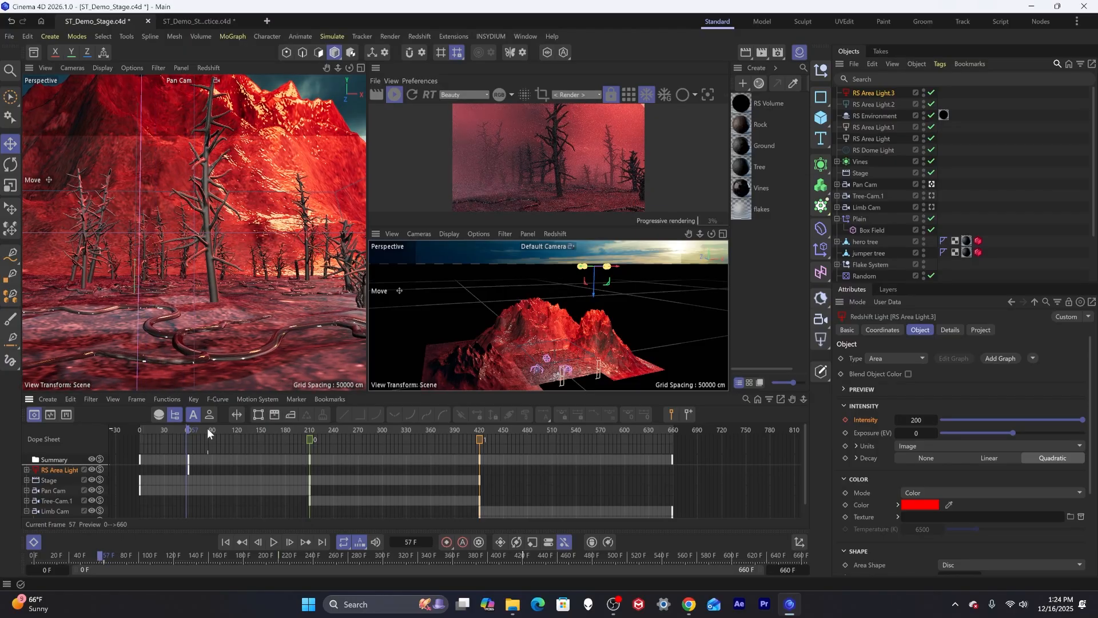
{"action": "key", "text": "f"}
{"action": "key", "text": "f"}
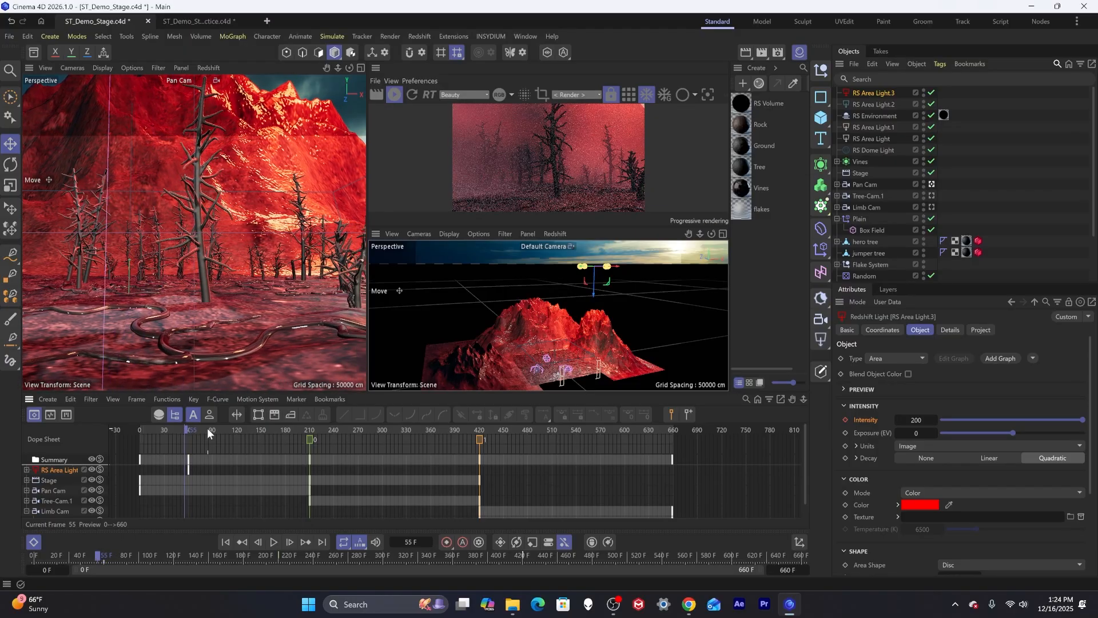
{"action": "key", "text": "g"}
{"action": "key", "text": "g"}
{"action": "key", "text": "g"}
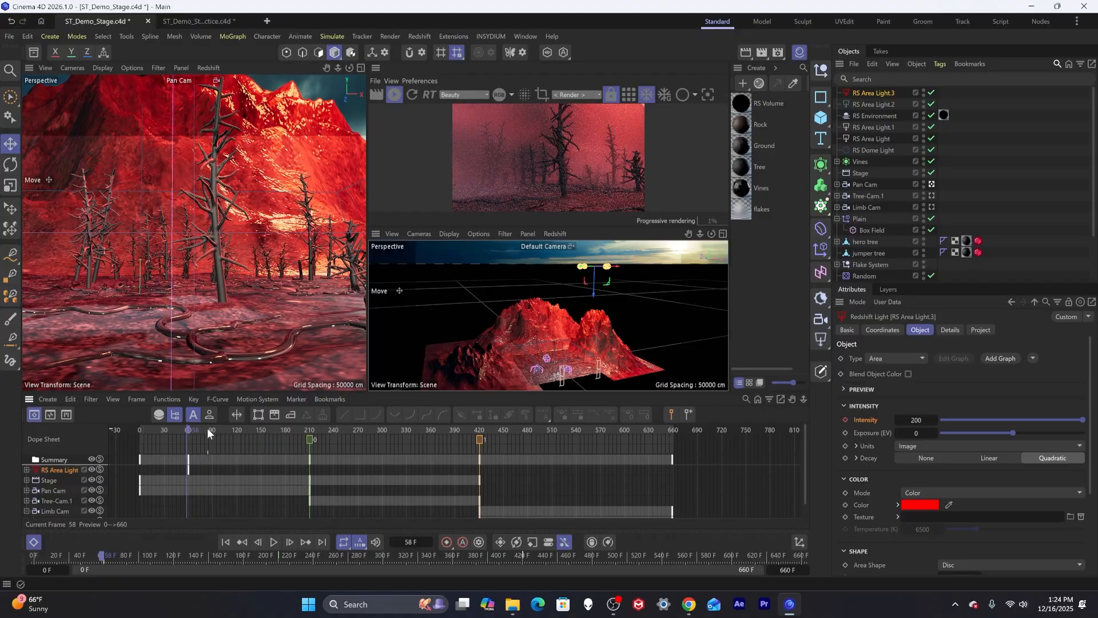
{"action": "key", "text": "f"}
{"action": "key", "text": "f"}
{"action": "key", "text": "f"}
{"action": "key", "text": "f"}
{"action": "key", "text": "f"}
{"action": "key", "text": "f"}
{"action": "key", "text": "f"}
{"action": "key", "text": "f"}
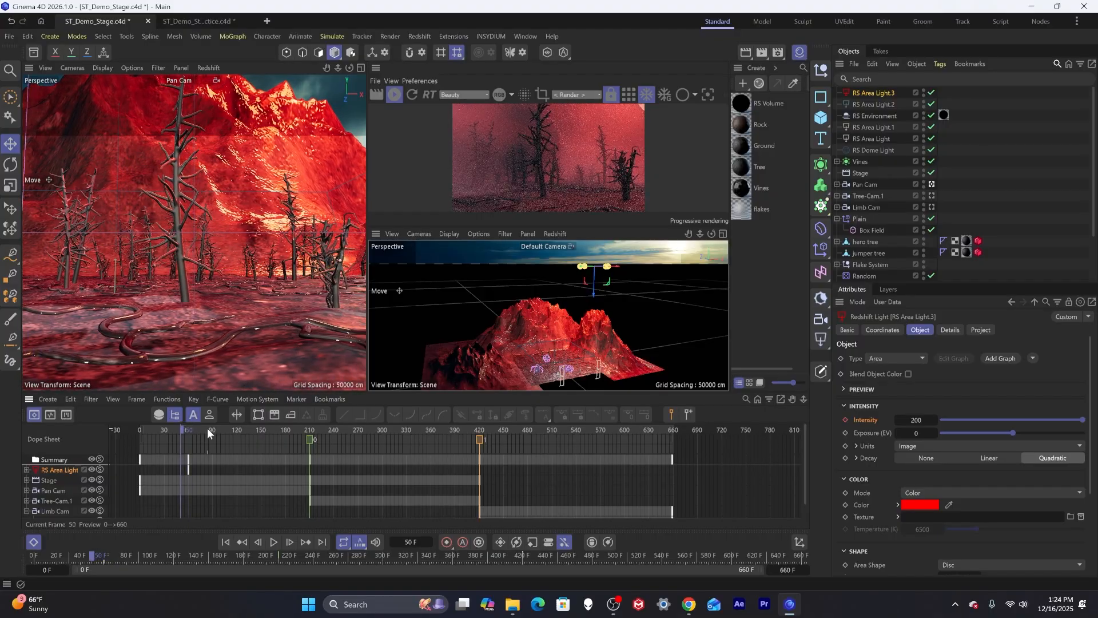
{"action": "key", "text": "f"}
{"action": "key", "text": "f"}
{"action": "key", "text": "f"}
{"action": "key", "text": "f"}
{"action": "key", "text": "f"}
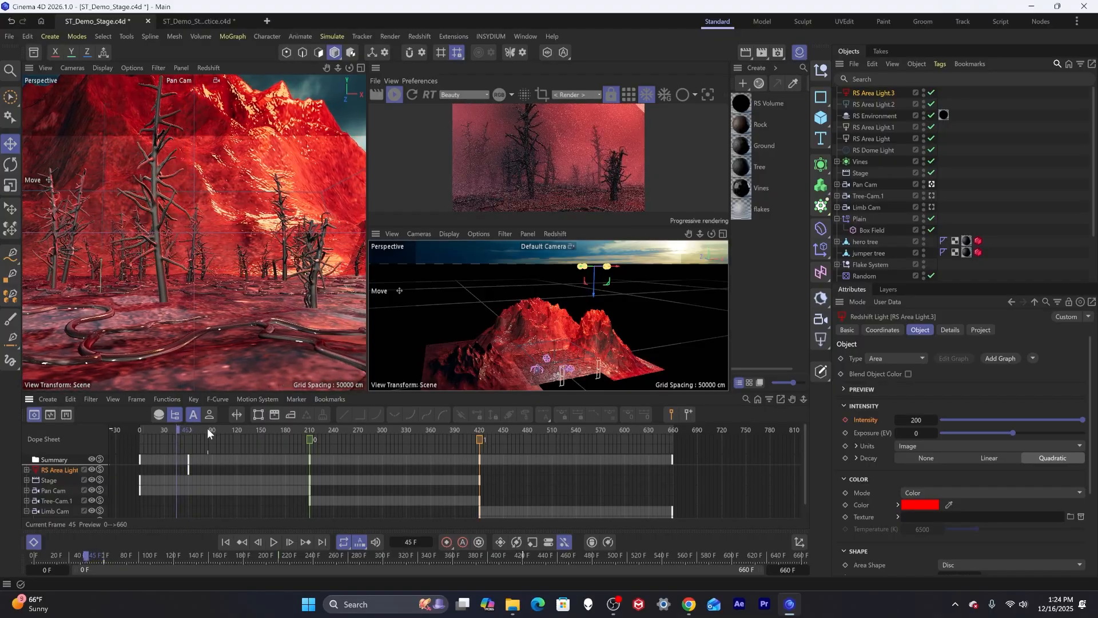
{"action": "key", "text": "f"}
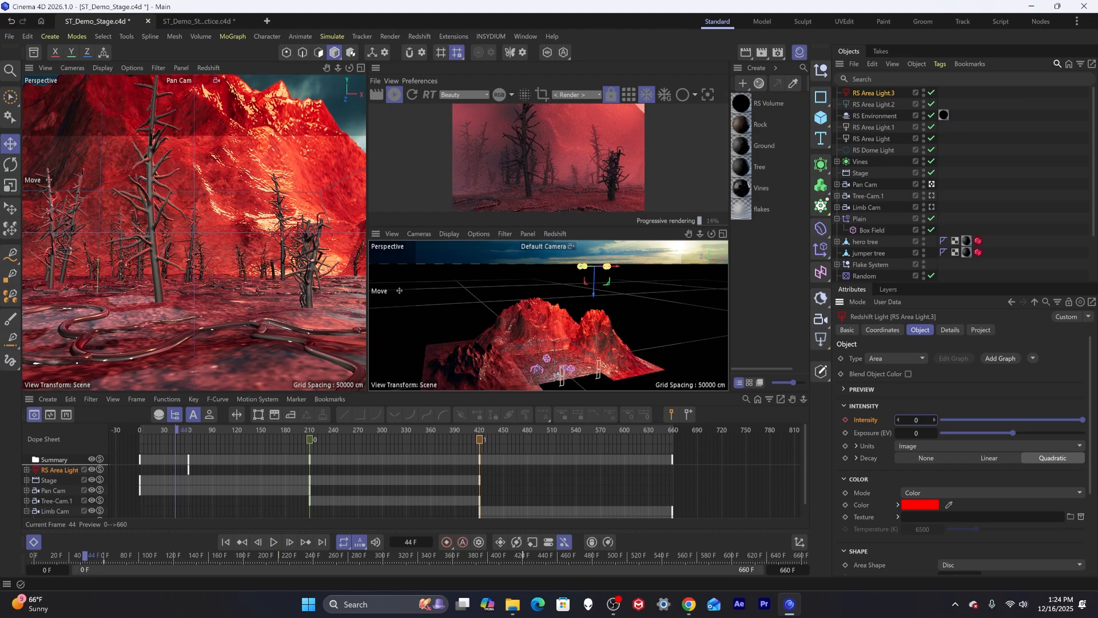
{"action": "left_click_drag", "start_coordinate": [916, 420], "coordinate": [911, 420]}
{"action": "left_click", "coordinate": [846, 419]}
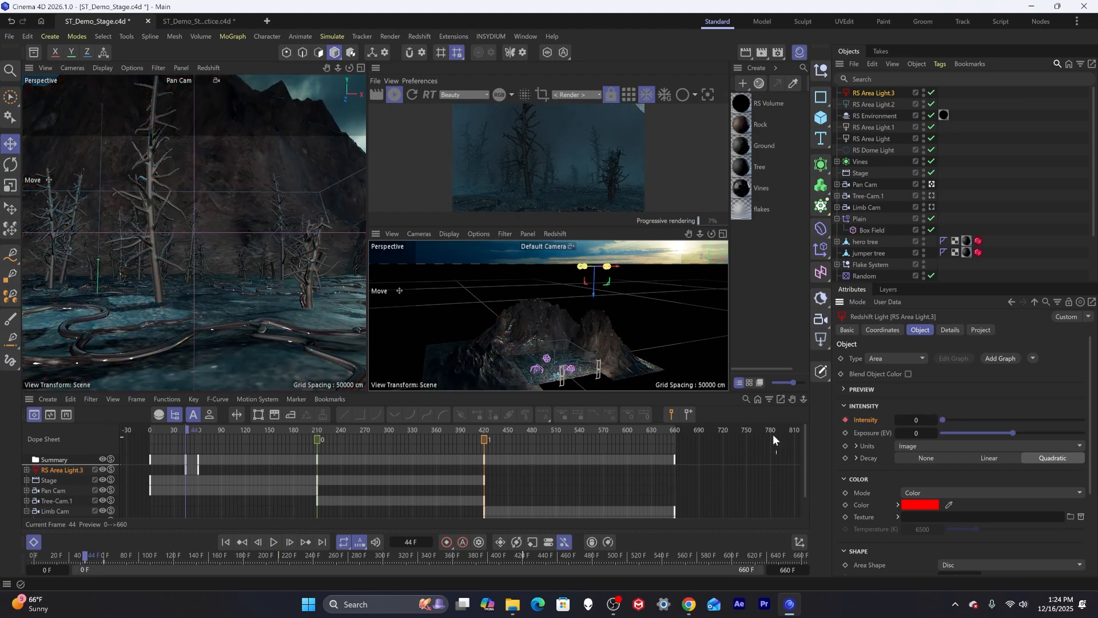
Advance to frame 80 and keyframe the red light's Intensity at 0.
{"action": "key", "text": "g"}
{"action": "key", "text": "g"}
{"action": "key", "text": "g"}
{"action": "key", "text": "g"}
{"action": "key", "text": "g"}
{"action": "key", "text": "g"}
{"action": "key", "text": "g"}
{"action": "key", "text": "g"}
{"action": "key", "text": "g"}
{"action": "key", "text": "g"}
{"action": "key", "text": "g"}
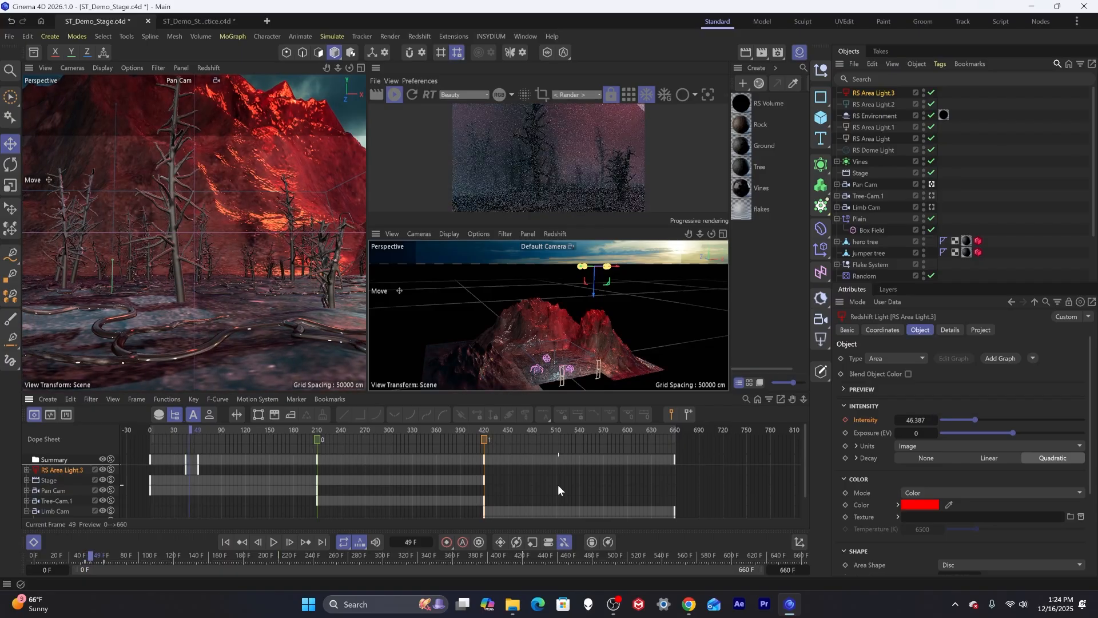
{"action": "key", "text": "g"}
{"action": "key", "text": "g"}
{"action": "key", "text": "g"}
{"action": "key", "text": "g"}
{"action": "key", "text": "g"}
{"action": "key", "text": "g"}
{"action": "key", "text": "g"}
{"action": "key", "text": "g"}
{"action": "key", "text": "g"}
{"action": "key", "text": "g"}
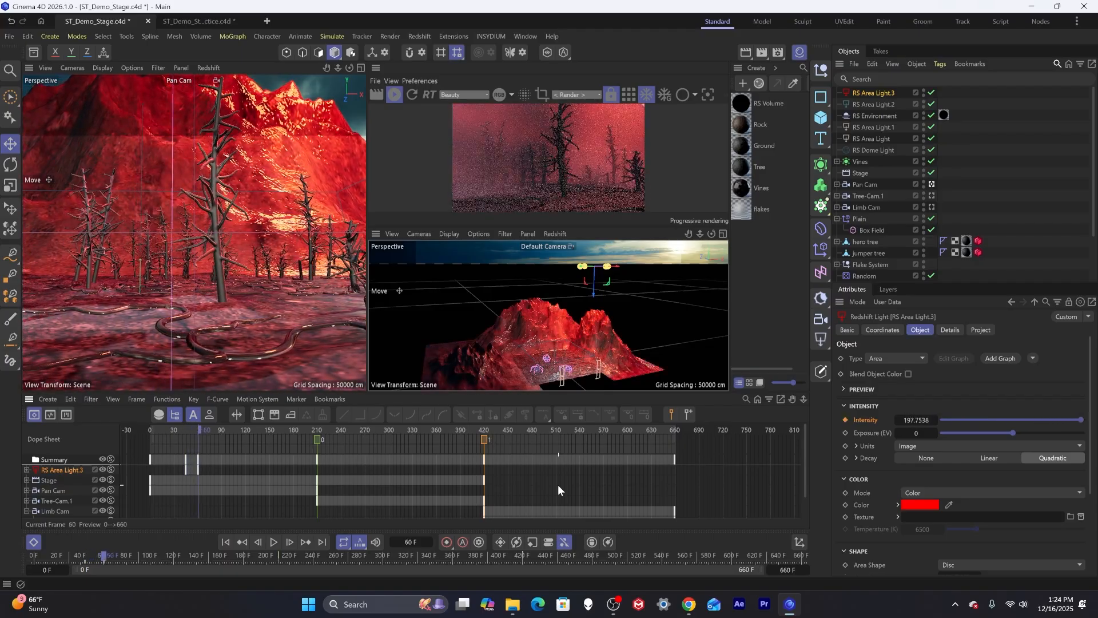
{"action": "key", "text": "g"}
{"action": "key", "text": "g"}
{"action": "key", "text": "g"}
{"action": "key", "text": "g"}
{"action": "key", "text": "g"}
{"action": "key", "text": "g"}
{"action": "key", "text": "g"}
{"action": "key", "text": "g"}
{"action": "key", "text": "g"}
{"action": "key", "text": "g"}
{"action": "key", "text": "g"}
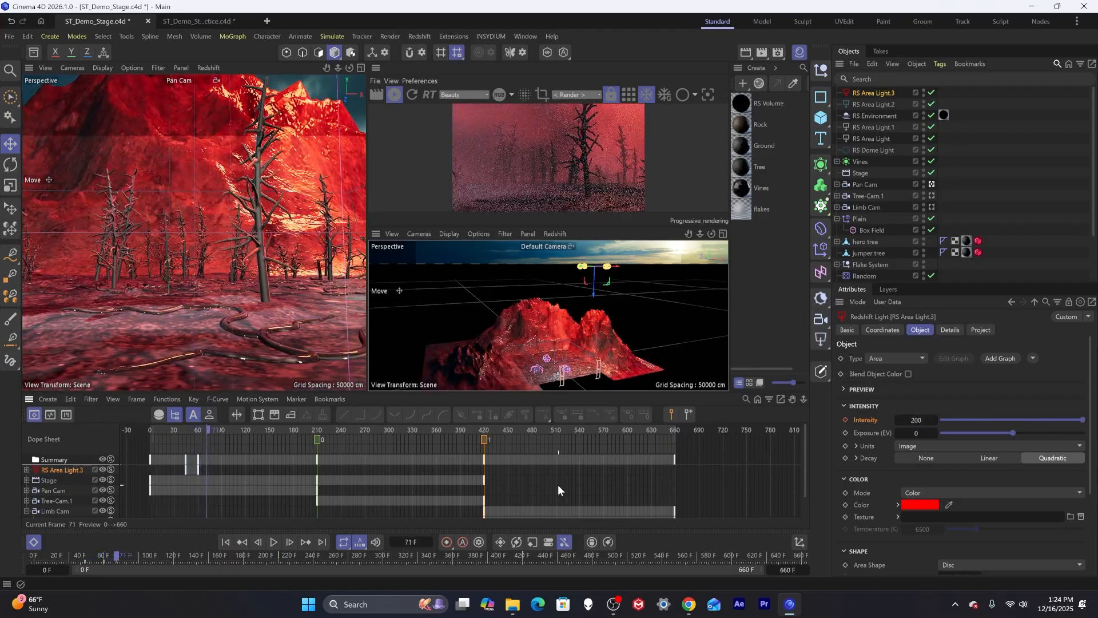
{"action": "key", "text": "g"}
{"action": "key", "text": "g"}
{"action": "key", "text": "g"}
{"action": "key", "text": "g"}
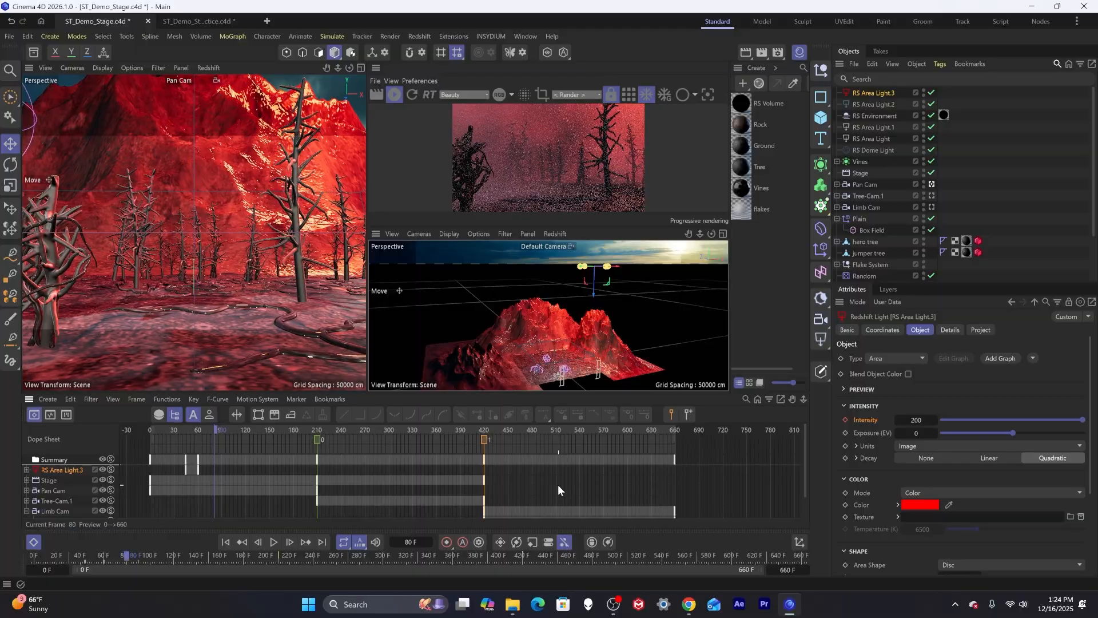
{"action": "double_click", "coordinate": [927, 423]}
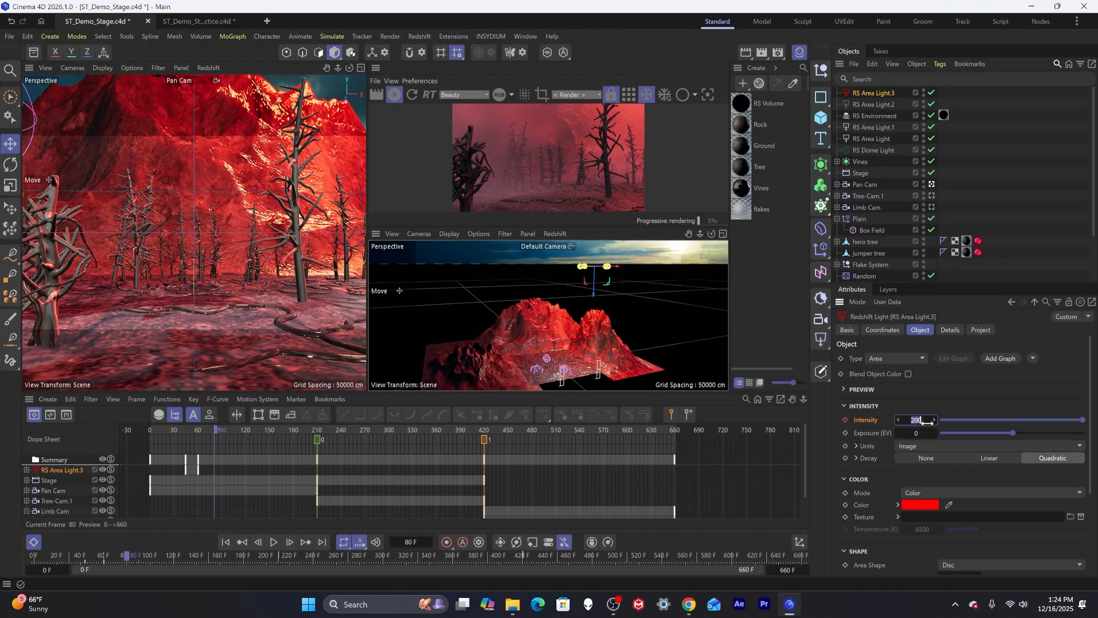
{"action": "type", "text": "0"}
{"action": "key", "text": "Return"}
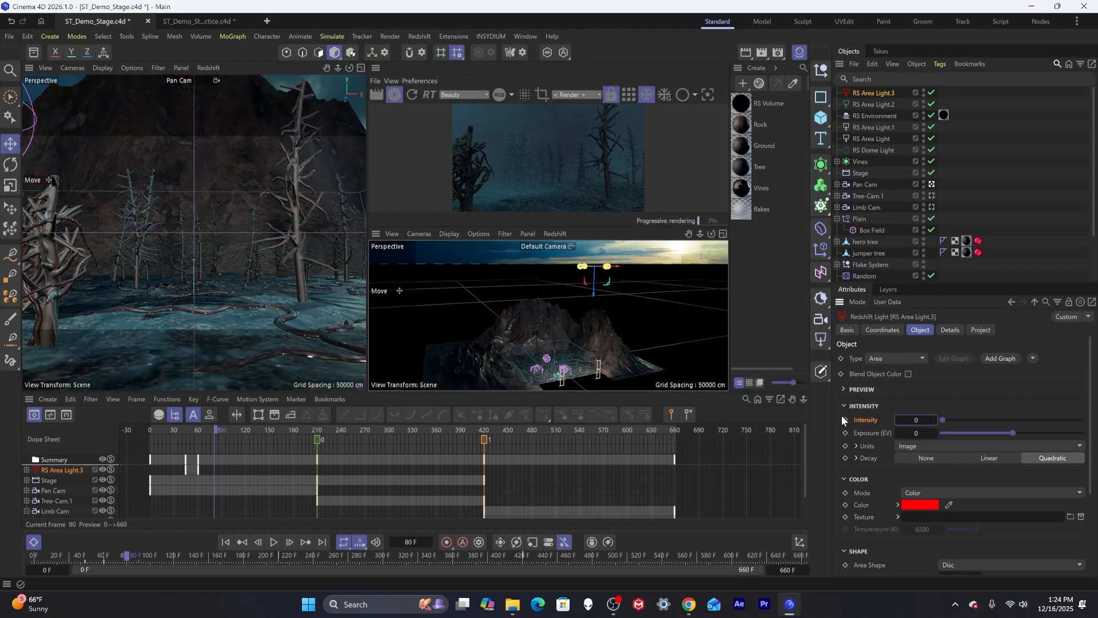
{"action": "left_click", "coordinate": [845, 420]}
Advance to frame 93 and keyframe the red light's Intensity at 0.
{"action": "key", "text": "g"}
{"action": "key", "text": "g"}
{"action": "key", "text": "g"}
{"action": "key", "text": "g"}
{"action": "key", "text": "g"}
{"action": "key", "text": "g"}
{"action": "key", "text": "g"}
{"action": "key", "text": "g"}
{"action": "key", "text": "g"}
{"action": "key", "text": "g"}
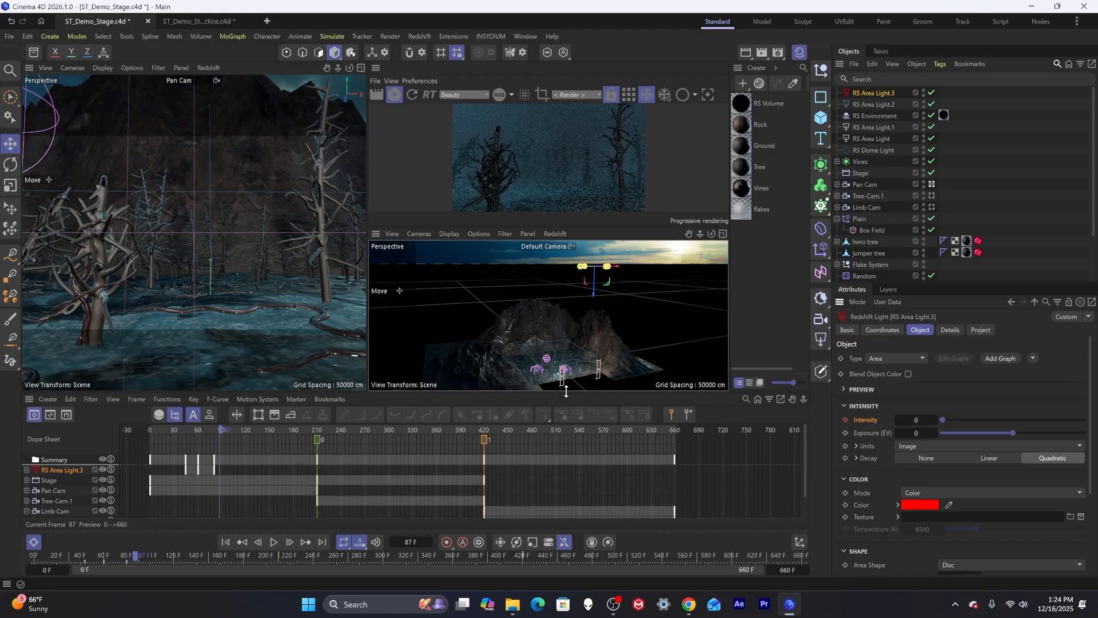
{"action": "key", "text": "g"}
{"action": "key", "text": "g"}
{"action": "key", "text": "g"}
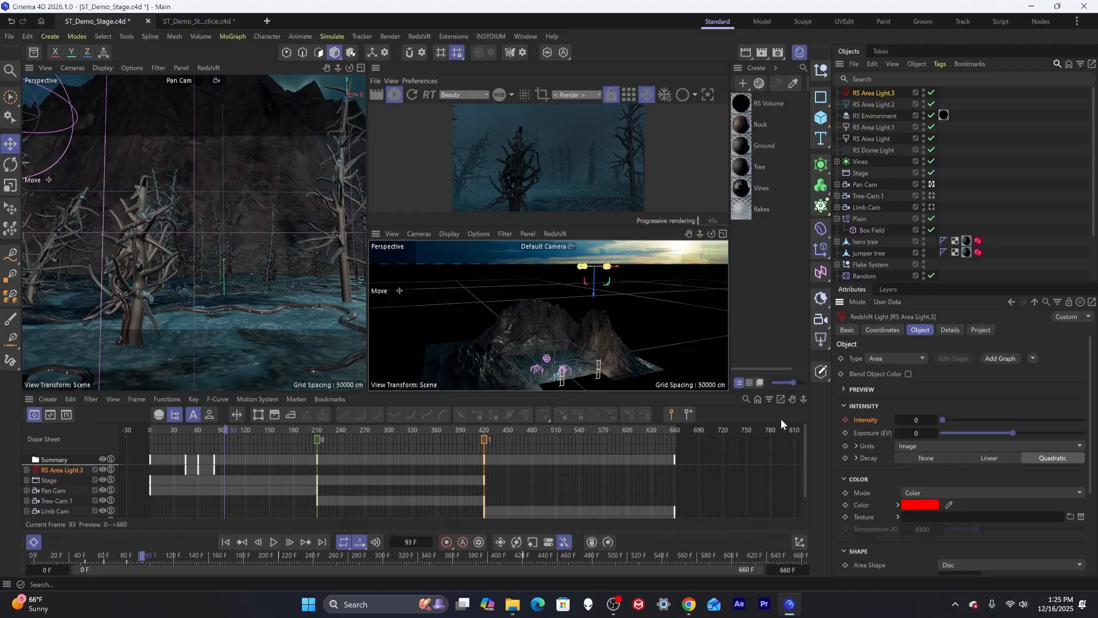
{"action": "left_click", "coordinate": [844, 419]}
Advance to frame 117 and keyframe the red light's Intensity at 150.
{"action": "key", "text": "g"}
{"action": "key", "text": "g"}
{"action": "key", "text": "g"}
{"action": "key", "text": "g"}
{"action": "key", "text": "g"}
{"action": "key", "text": "g"}
{"action": "key", "text": "g"}
{"action": "key", "text": "g"}
{"action": "key", "text": "g"}
{"action": "key", "text": "g"}
{"action": "key", "text": "g"}
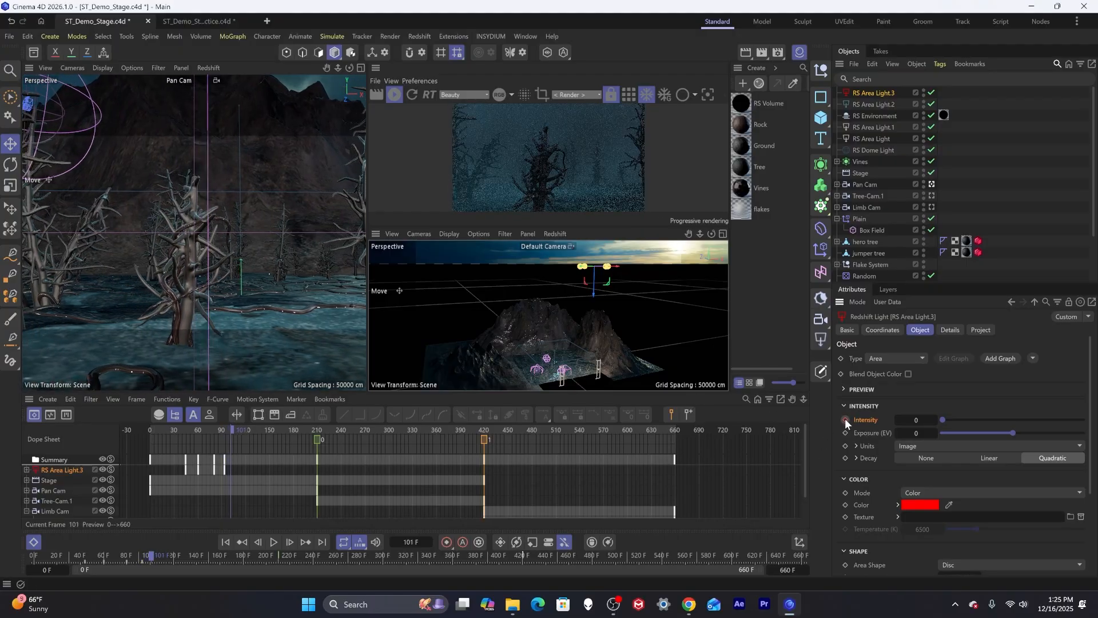
{"action": "key", "text": "g"}
{"action": "key", "text": "g"}
{"action": "key", "text": "g"}
{"action": "key", "text": "g"}
{"action": "key", "text": "g"}
{"action": "key", "text": "g"}
{"action": "key", "text": "g"}
{"action": "key", "text": "g"}
{"action": "key", "text": "g"}
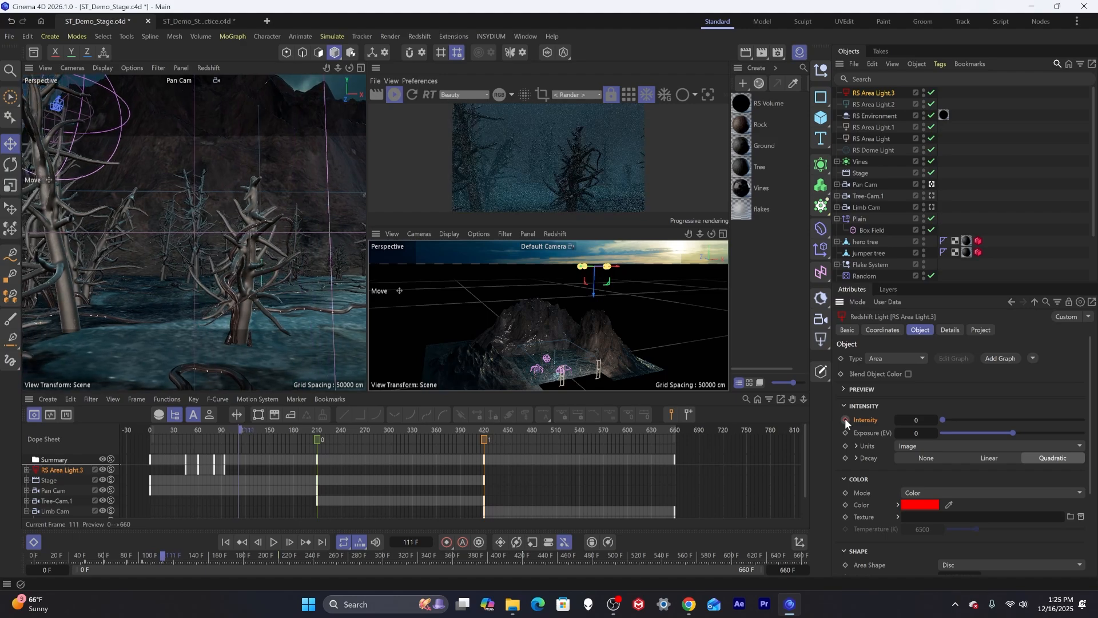
{"action": "key", "text": "g"}
{"action": "key", "text": "g"}
{"action": "key", "text": "g"}
{"action": "key", "text": "g"}
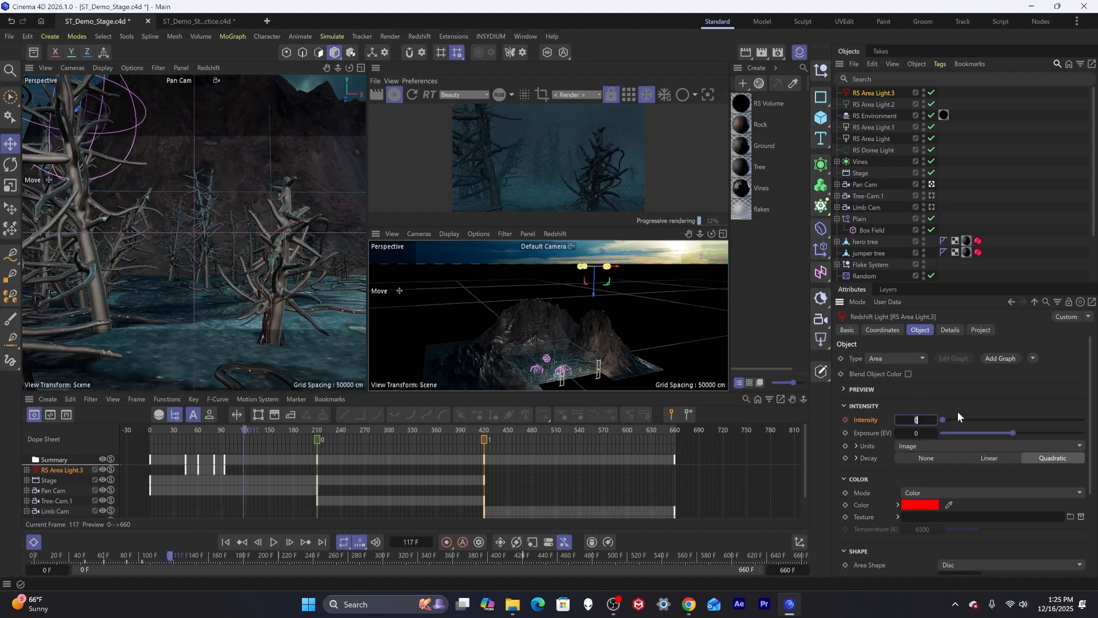
{"action": "type", "text": "150"}
{"action": "left_click", "coordinate": [845, 420]}
Play forward to frame 140 and keyframe the red light's Intensity at 0.
{"action": "key", "text": "F8"}
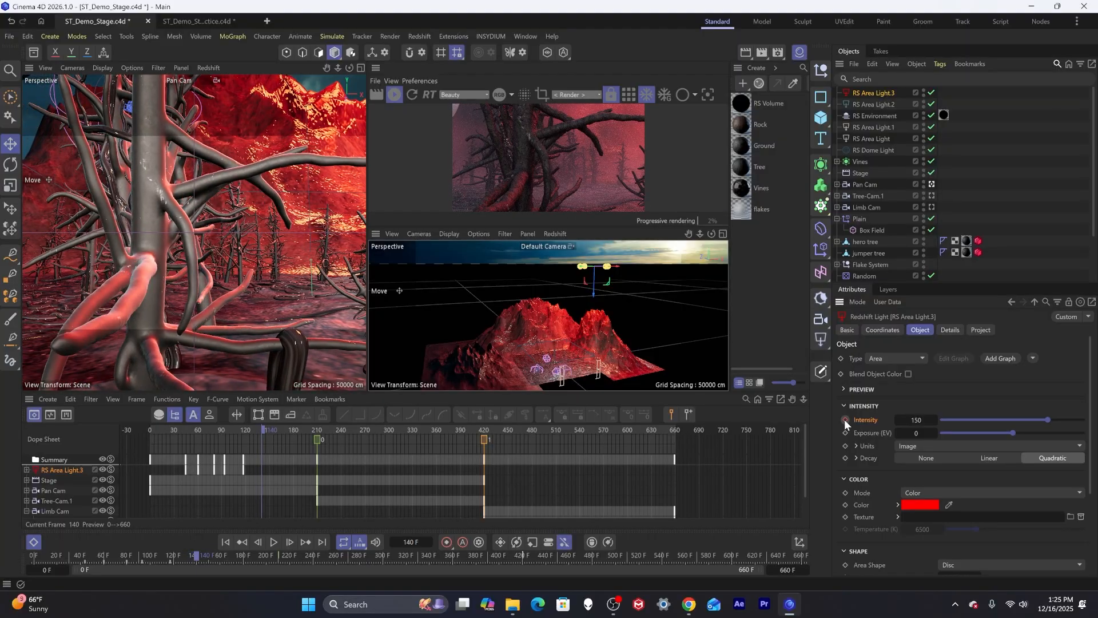
{"action": "left_click", "coordinate": [928, 420]}
{"action": "type", "text": "0"}
{"action": "left_click", "coordinate": [845, 419]}
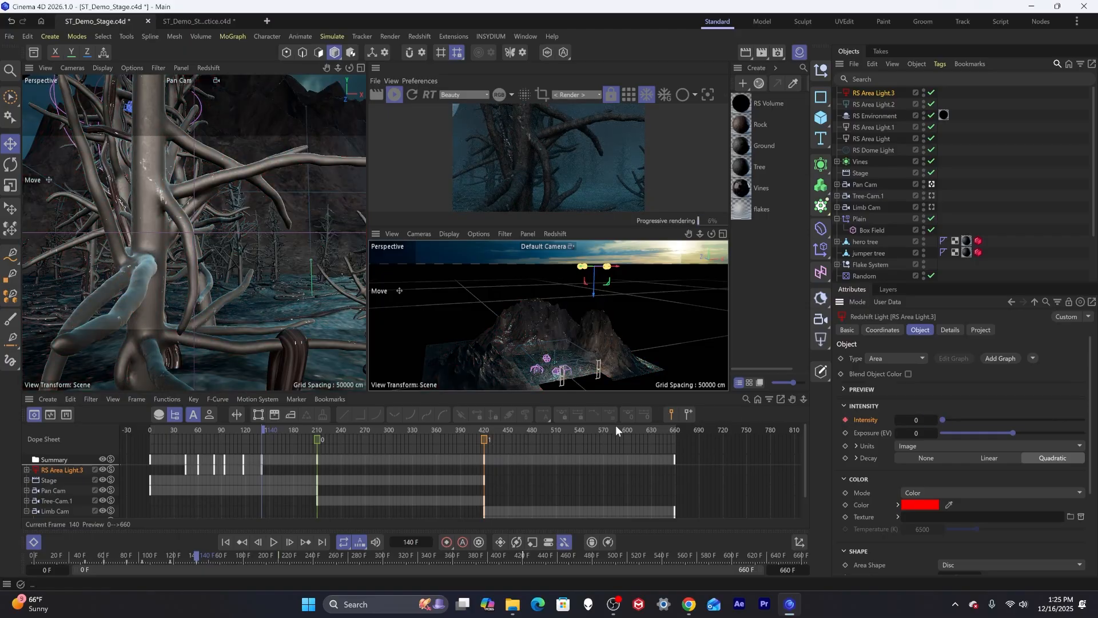
Return to frame 60 and set the red light's Intensity to 250.
{"action": "left_click_drag", "start_coordinate": [255, 429], "coordinate": [198, 445]}
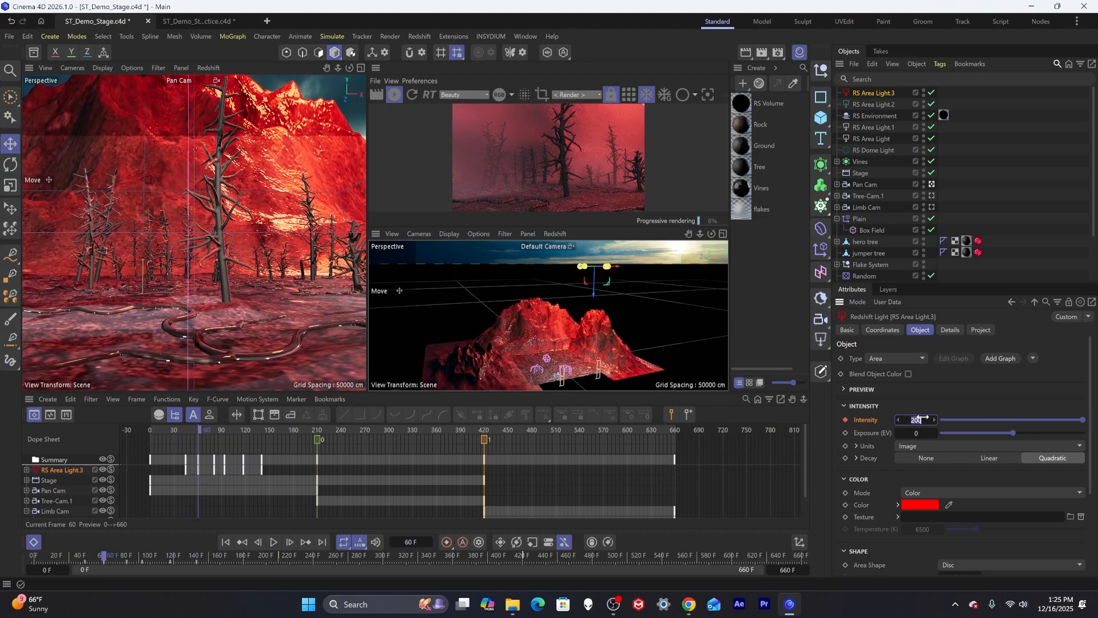
{"action": "key", "text": "Return"}
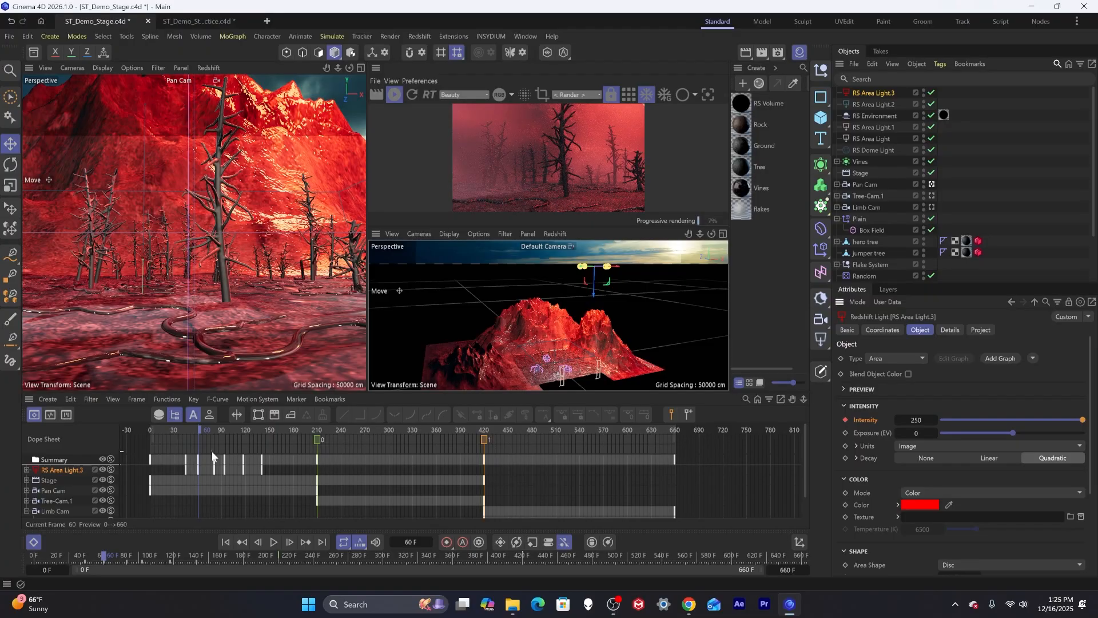
Expand the red light's Intensity track in the Dope Sheet and set its After behaviour to Repeat.
{"action": "left_click_drag", "start_coordinate": [179, 428], "coordinate": [273, 441]}
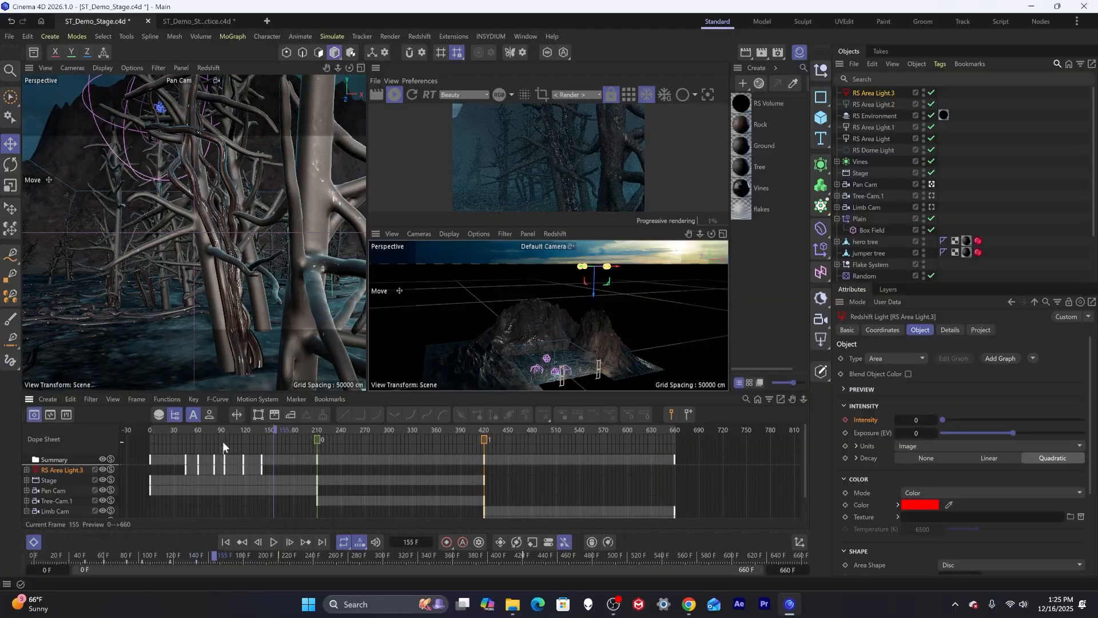
{"action": "left_click", "coordinate": [26, 469]}
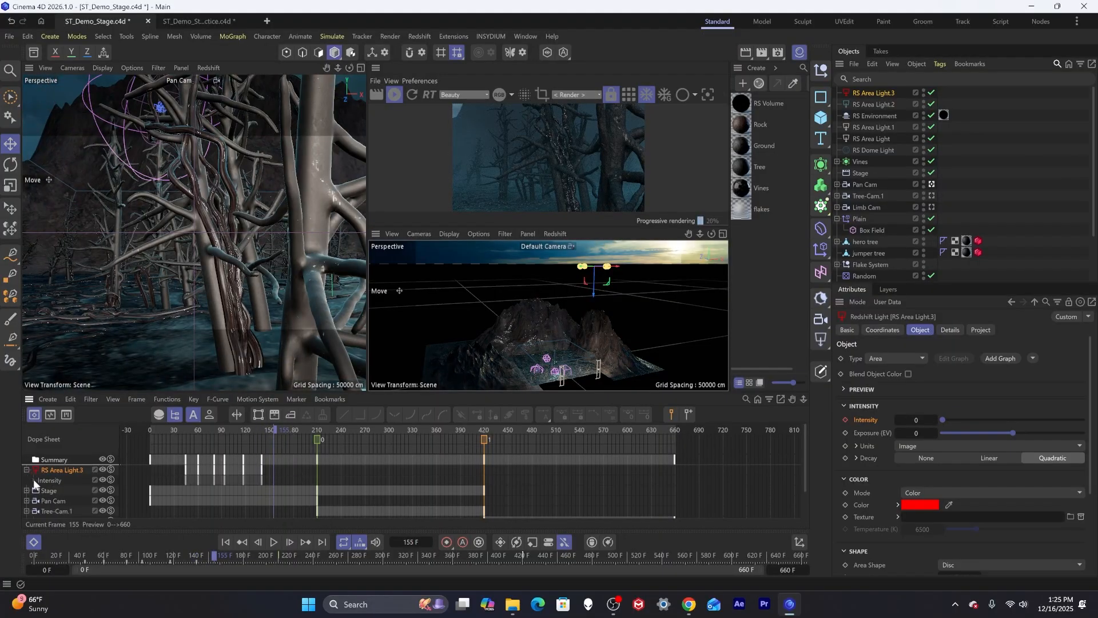
{"action": "left_click", "coordinate": [33, 479]}
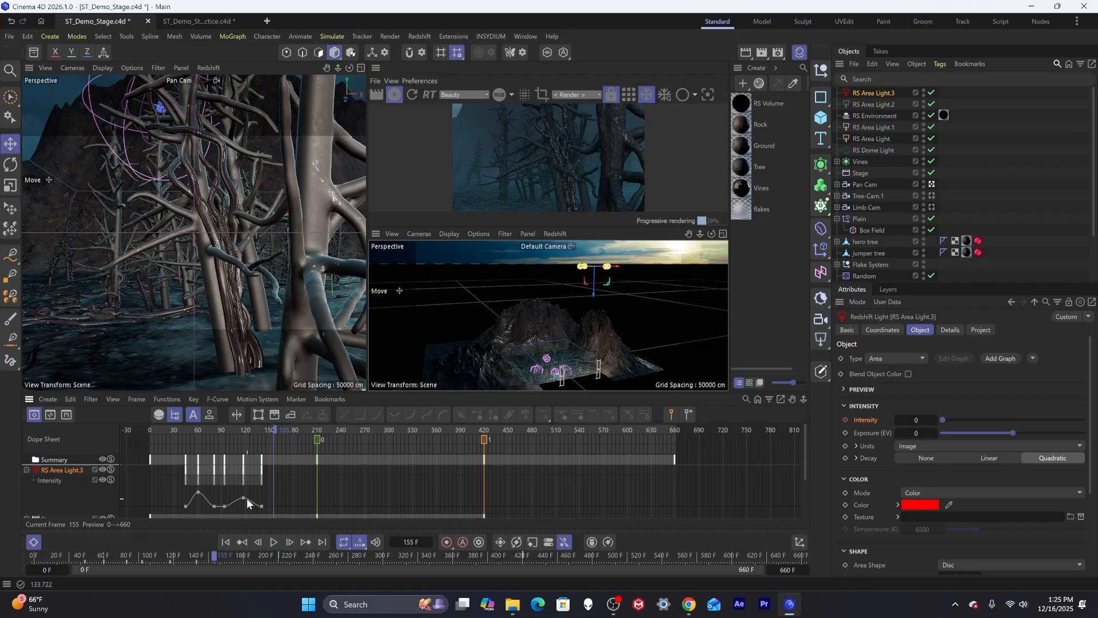
{"action": "left_click", "coordinate": [54, 471]}
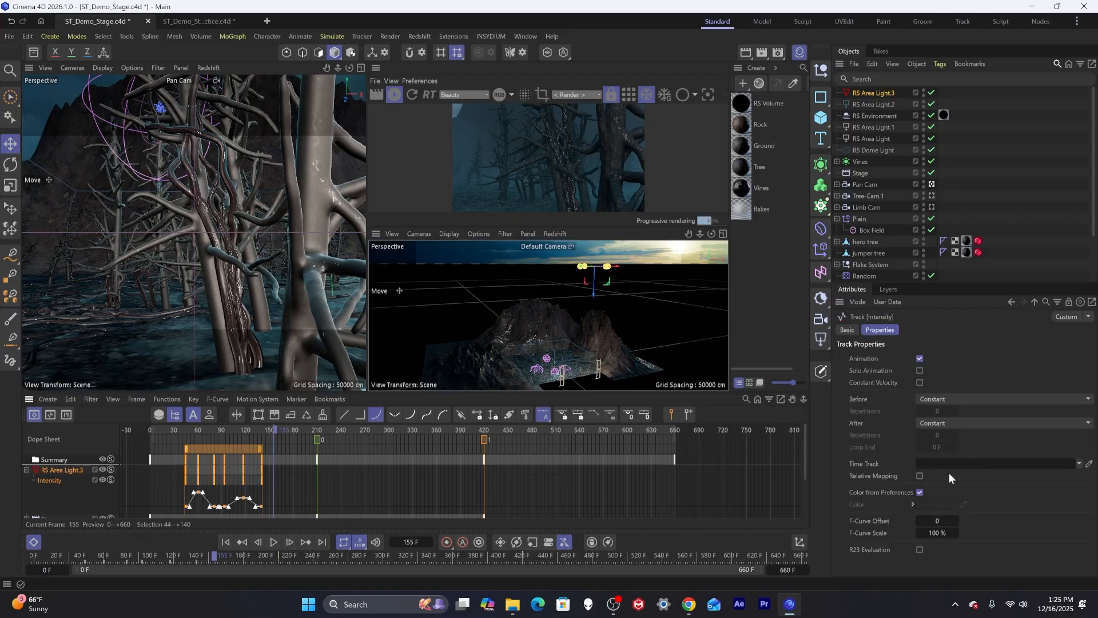
{"action": "left_click", "coordinate": [951, 424]}
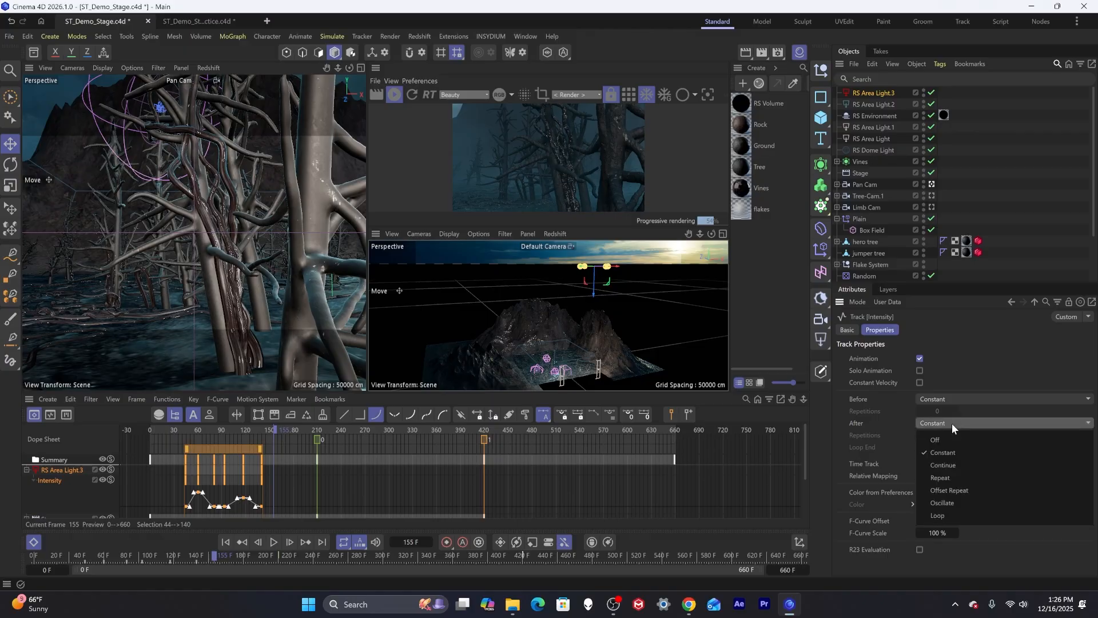
{"action": "left_click", "coordinate": [957, 476]}
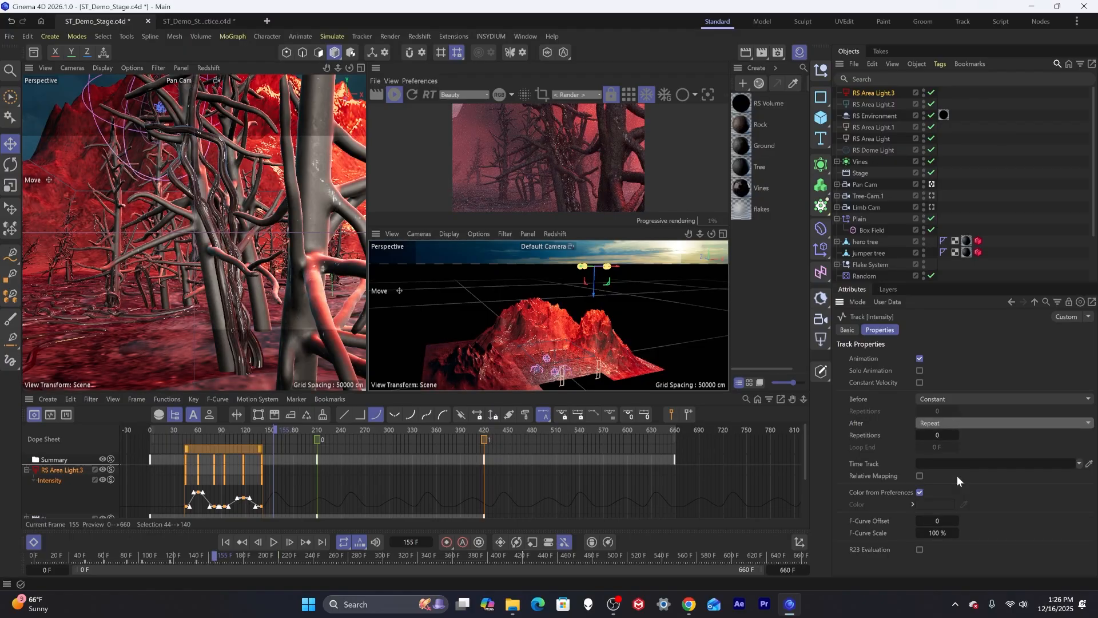
Go to frame 211, reselect the red area light and keyframe its Intensity at 0.
{"action": "left_click", "coordinate": [318, 429]}
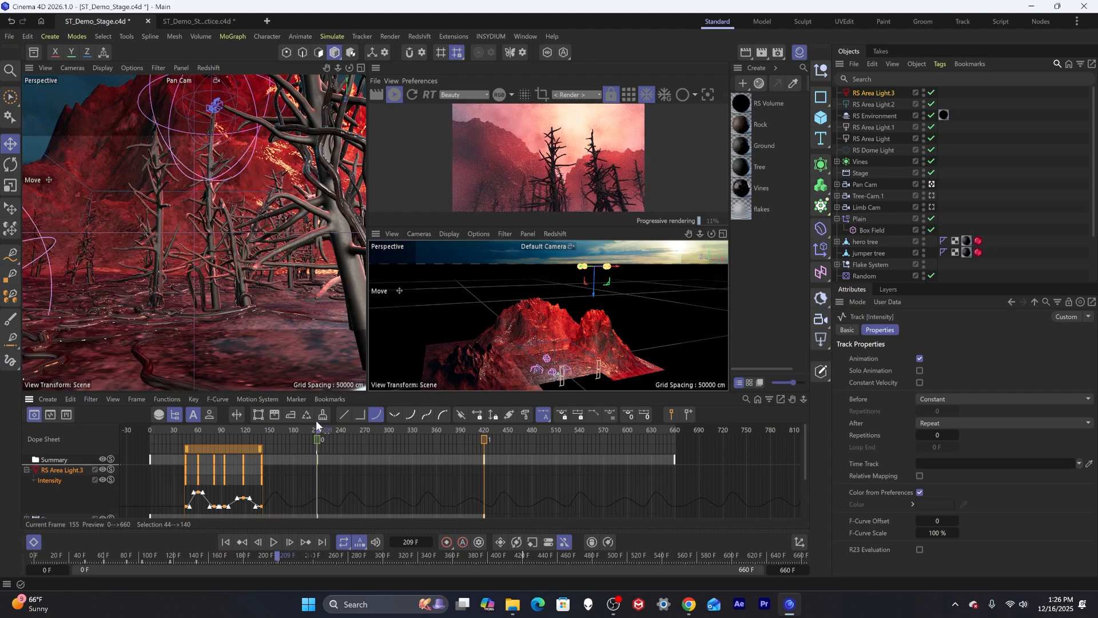
{"action": "left_click", "coordinate": [318, 421]}
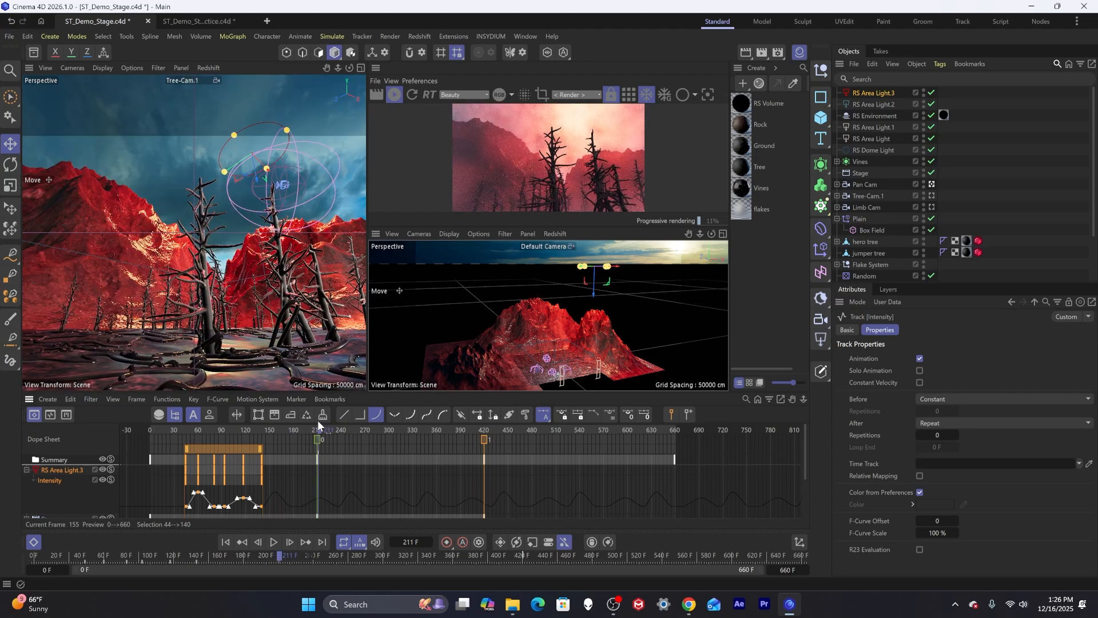
{"action": "left_click", "coordinate": [873, 94]}
{"action": "left_click", "coordinate": [845, 420]}
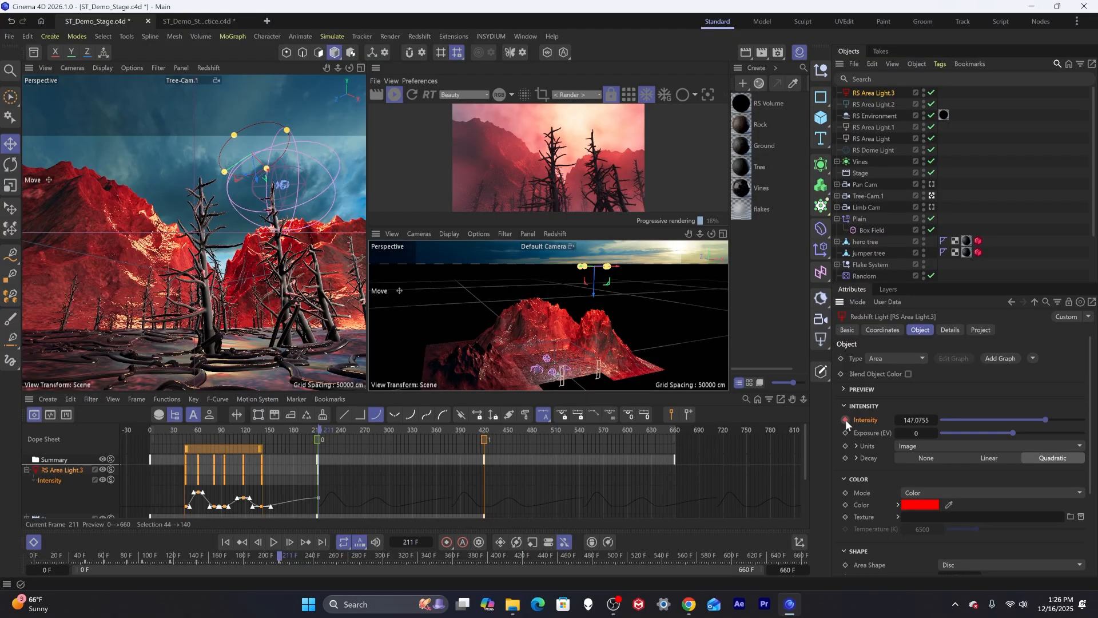
{"action": "left_click", "coordinate": [897, 418]}
{"action": "type", "text": "0"}
{"action": "key", "text": "Return"}
{"action": "left_click", "coordinate": [845, 420]}
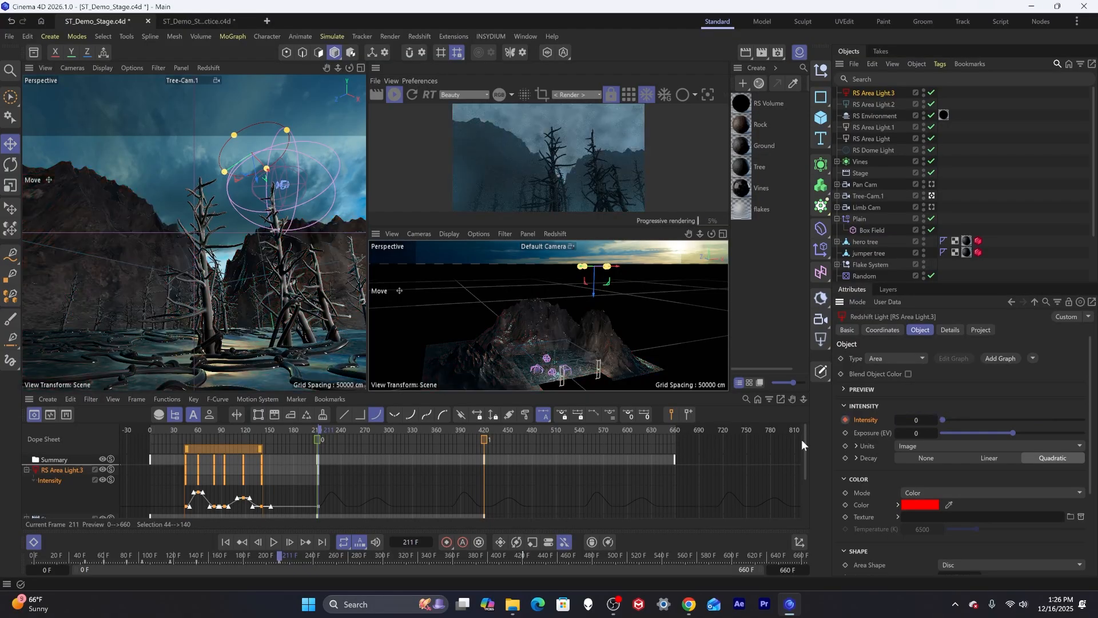
Go to frame 0 and keyframe the red light's Intensity at 0.
{"action": "left_click", "coordinate": [150, 427]}
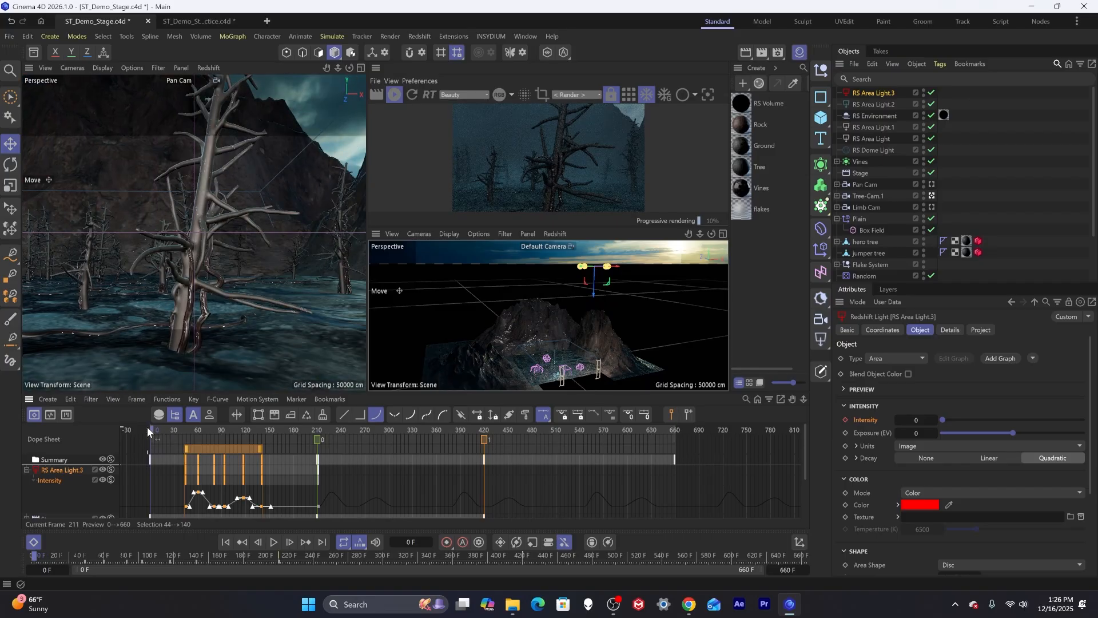
{"action": "left_click", "coordinate": [845, 420]}
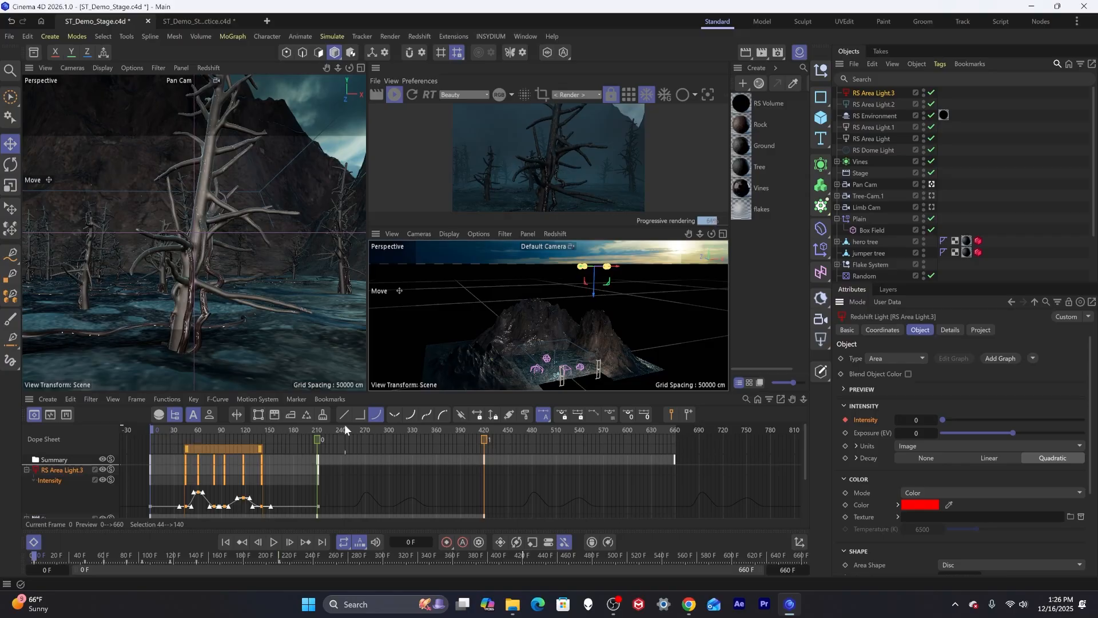
Set the red light's Intensity key at frame 117 to a value of 100.
{"action": "left_click_drag", "start_coordinate": [331, 427], "coordinate": [412, 431]}
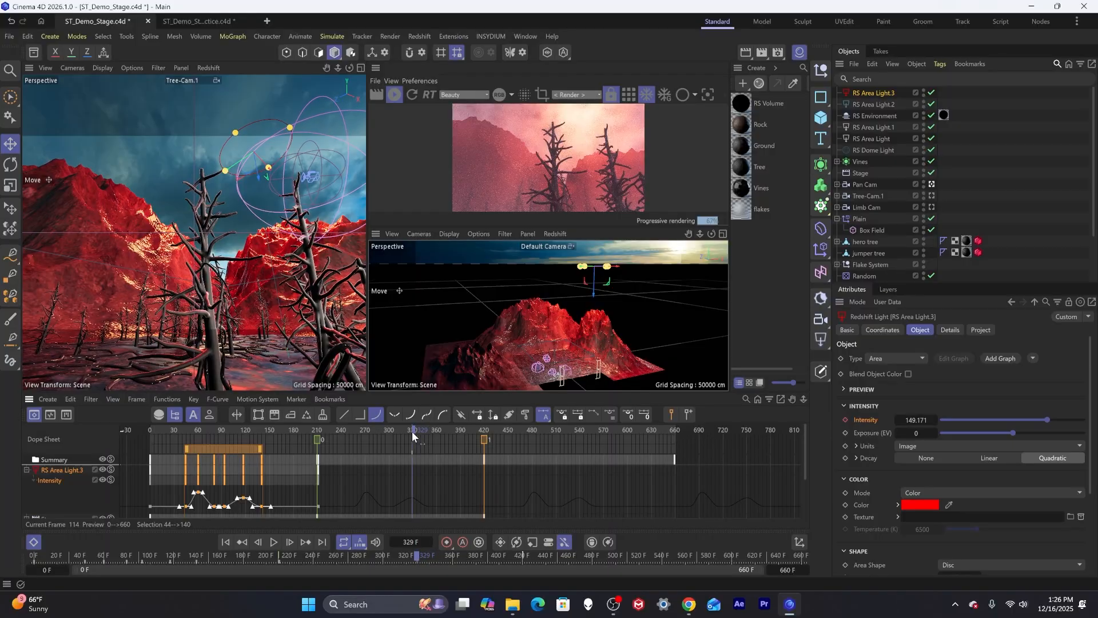
{"action": "left_click", "coordinate": [242, 499]}
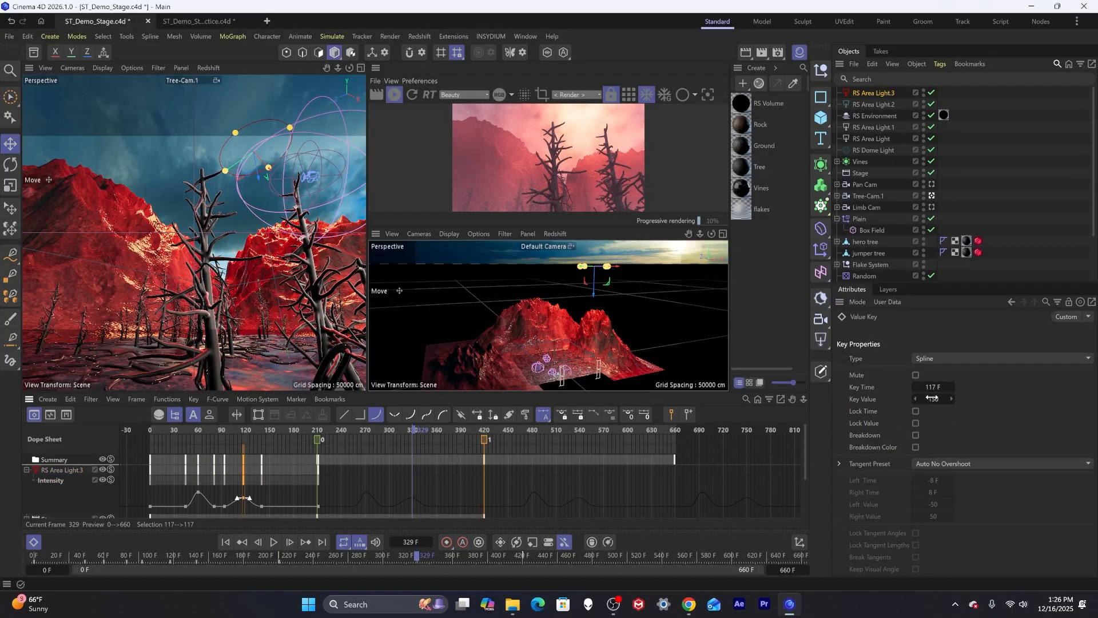
{"action": "type", "text": "100"}
{"action": "key", "text": "Return"}
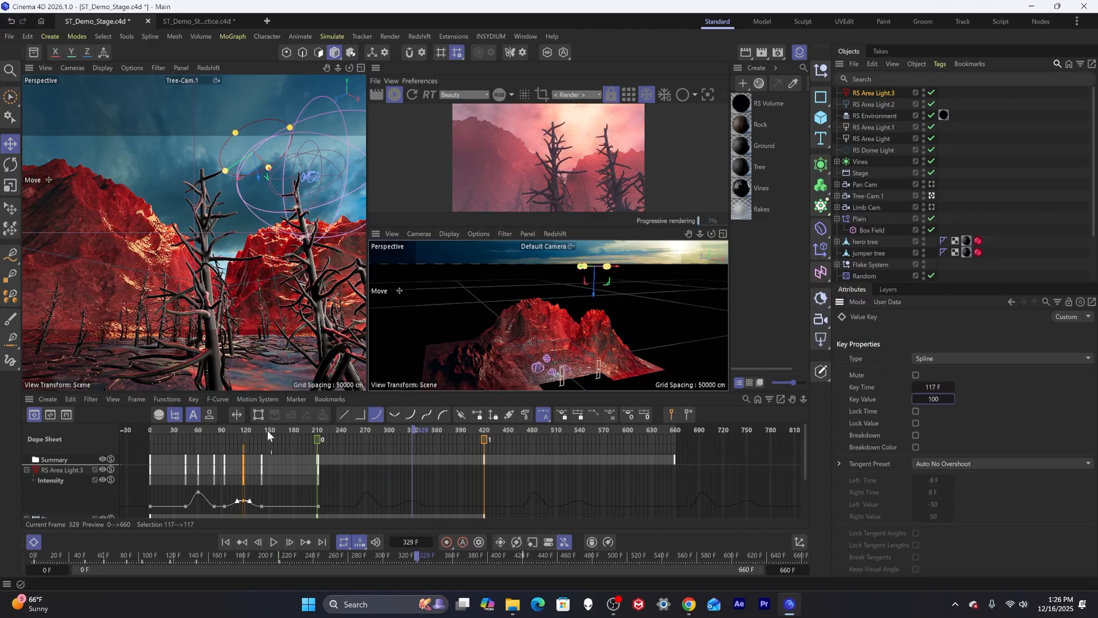
Duplicate the red area light RS Area Light.3.
{"action": "left_click_drag", "start_coordinate": [267, 430], "coordinate": [640, 444]}
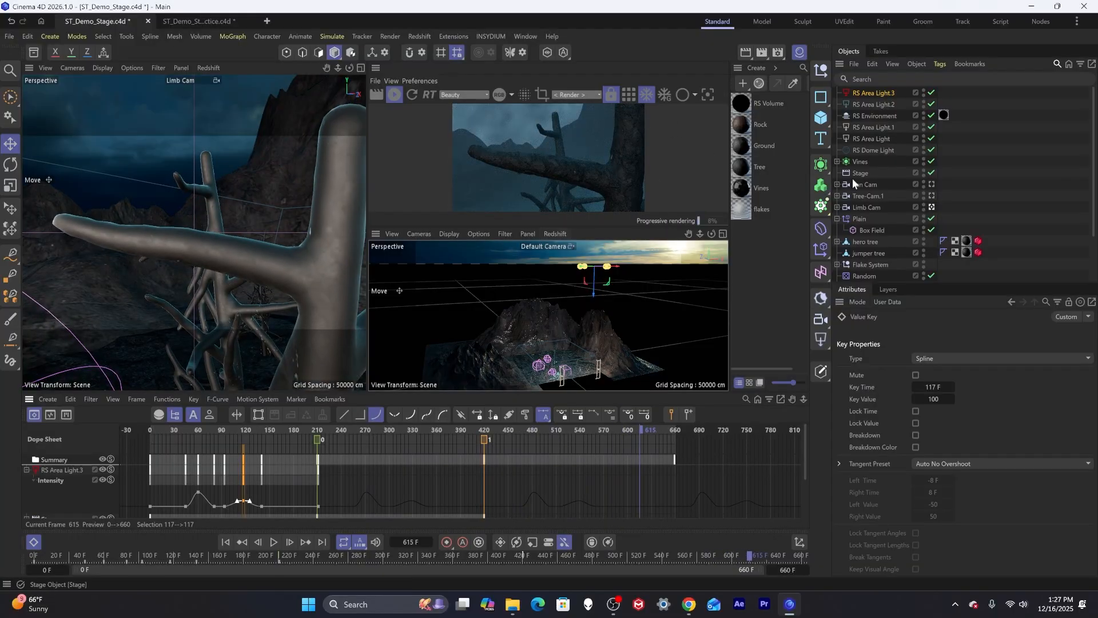
{"action": "left_click", "coordinate": [876, 93]}
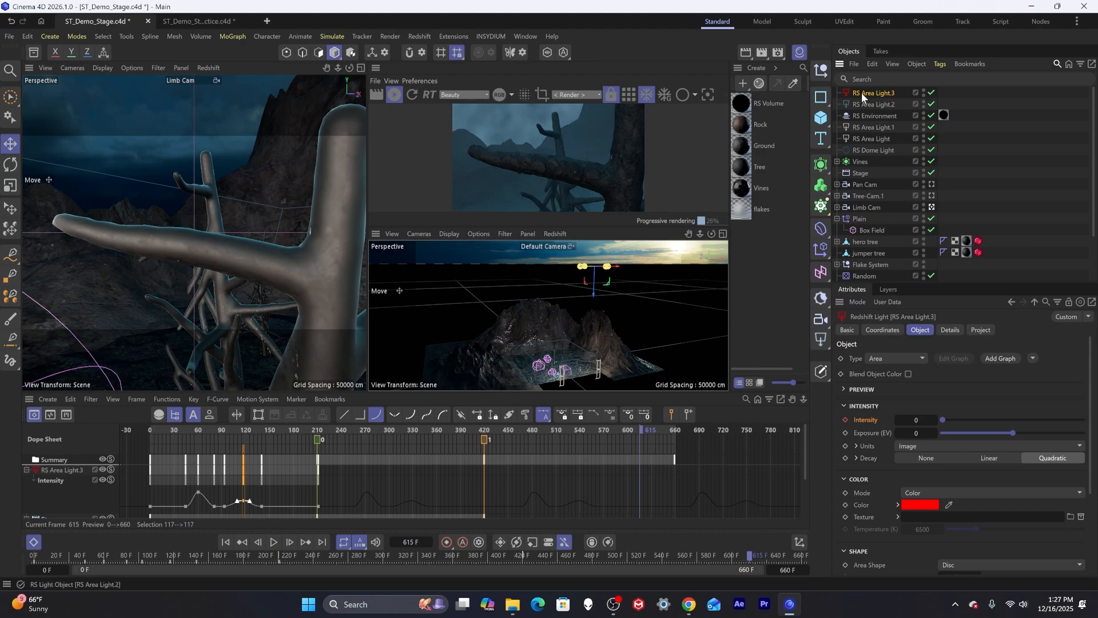
{"action": "key", "text": "ctrl+c"}
{"action": "key", "text": "ctrl+v"}
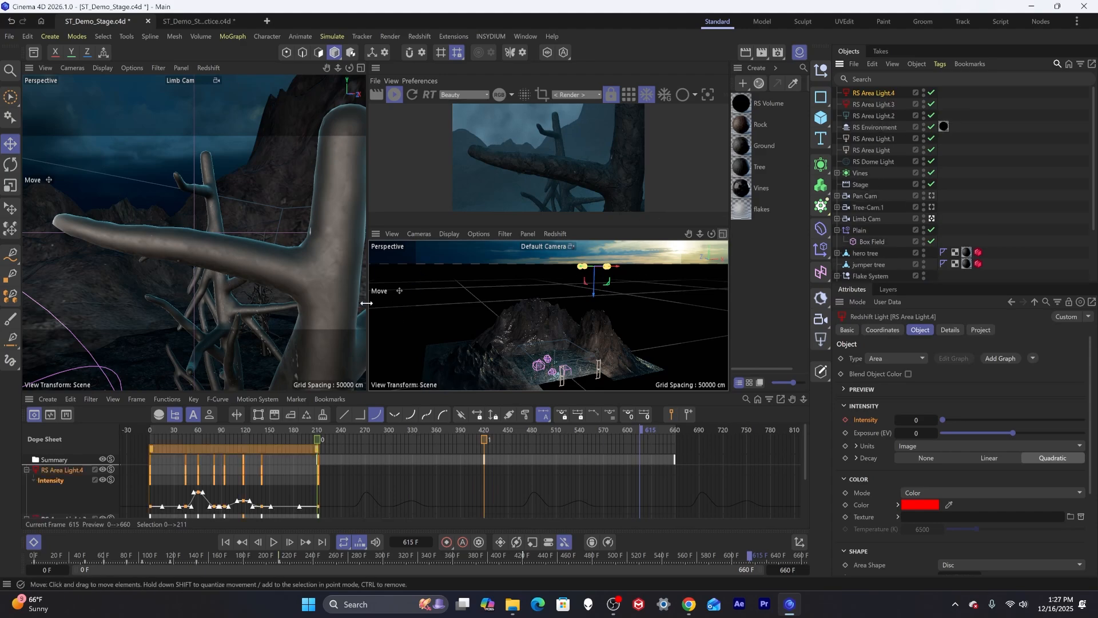
Pause the interactive render and move the duplicate red disc light to a new position in the scene.
{"action": "left_click", "coordinate": [396, 95]}
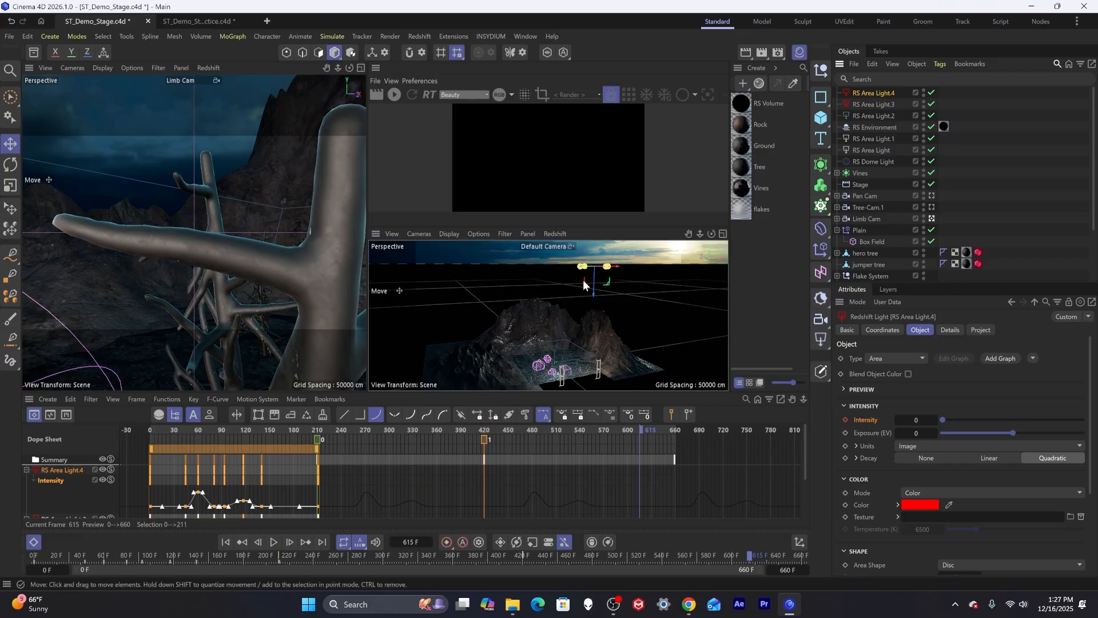
{"action": "left_click_drag", "start_coordinate": [594, 277], "coordinate": [579, 386]}
{"action": "left_click_drag", "start_coordinate": [595, 287], "coordinate": [573, 267]}
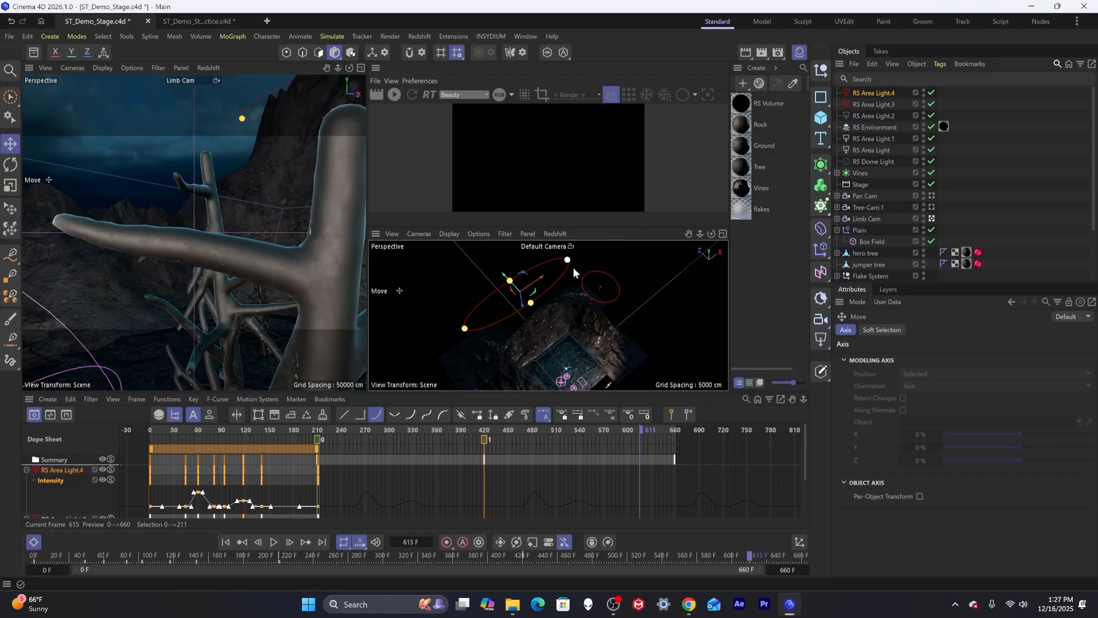
{"action": "left_click_drag", "start_coordinate": [510, 280], "coordinate": [532, 226]}
{"action": "left_click_drag", "start_coordinate": [506, 335], "coordinate": [504, 326], "text": "alt"}
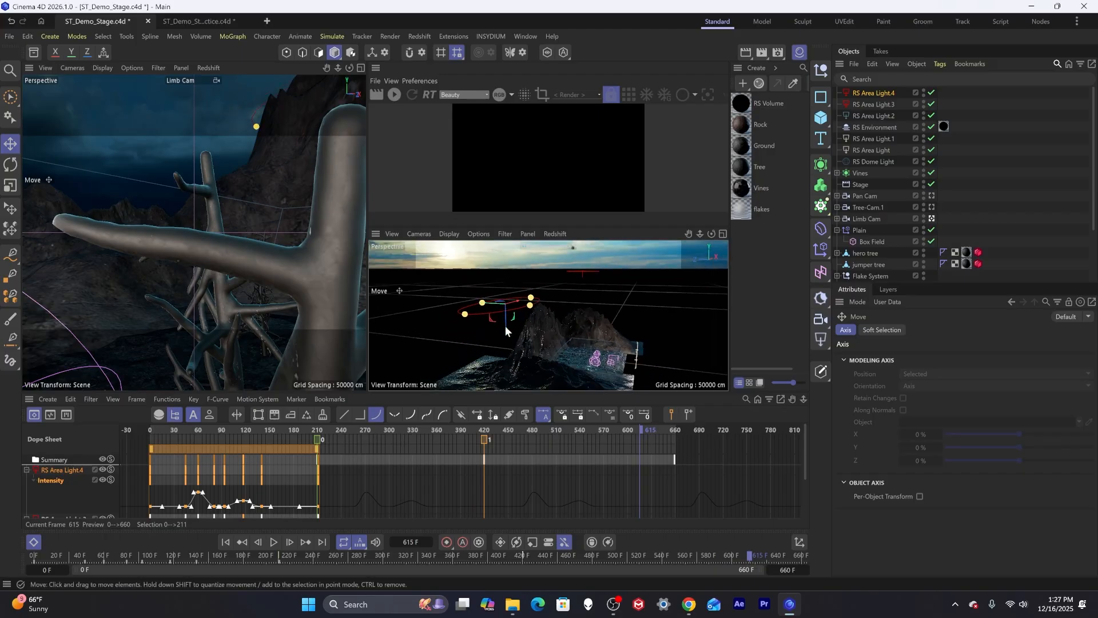
{"action": "left_click_drag", "start_coordinate": [496, 364], "coordinate": [495, 329], "text": "alt"}
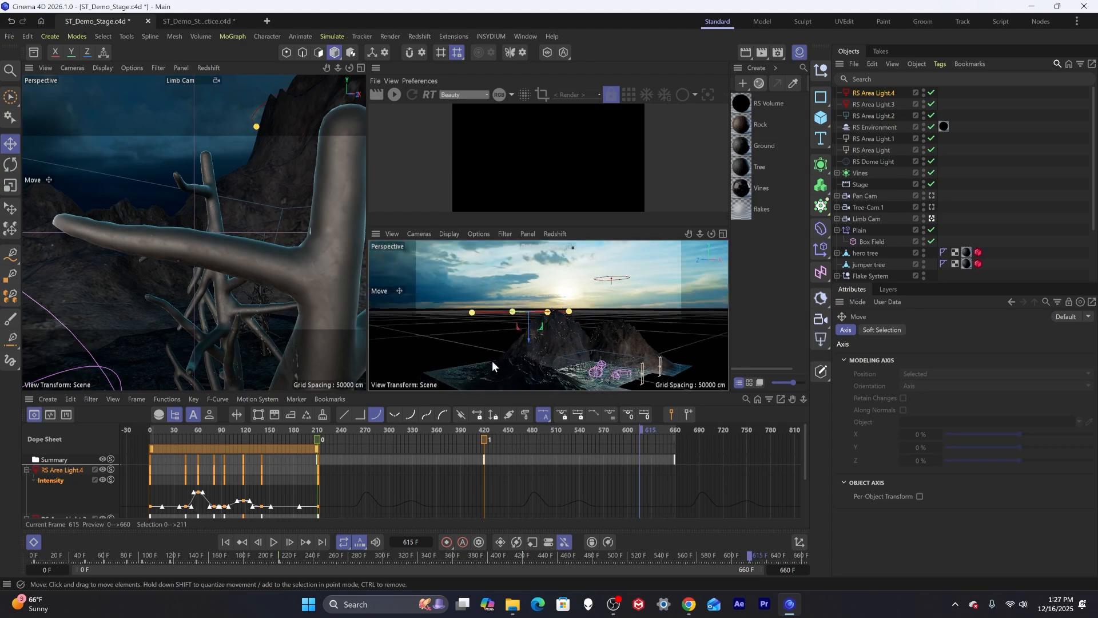
Shift the duplicate light's Intensity keyframes to offset its flicker timing from the original.
{"action": "left_click_drag", "start_coordinate": [294, 427], "coordinate": [272, 434]}
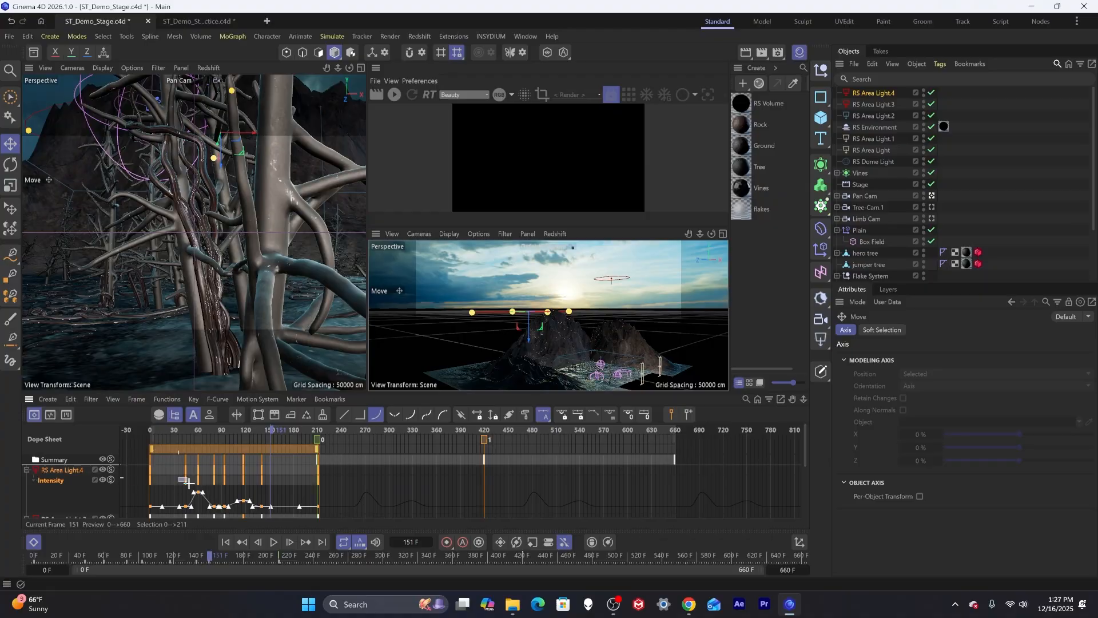
{"action": "left_click_drag", "start_coordinate": [178, 482], "coordinate": [287, 473]}
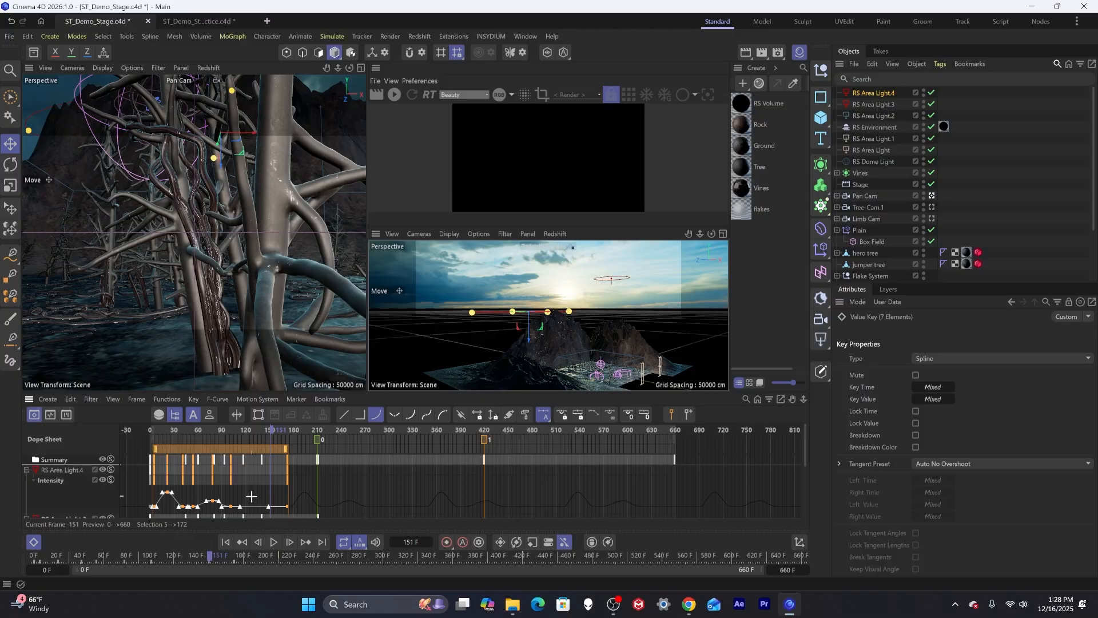
Lower the duplicate light's Intensity key at frame 21 to 100.
{"action": "left_click", "coordinate": [167, 492]}
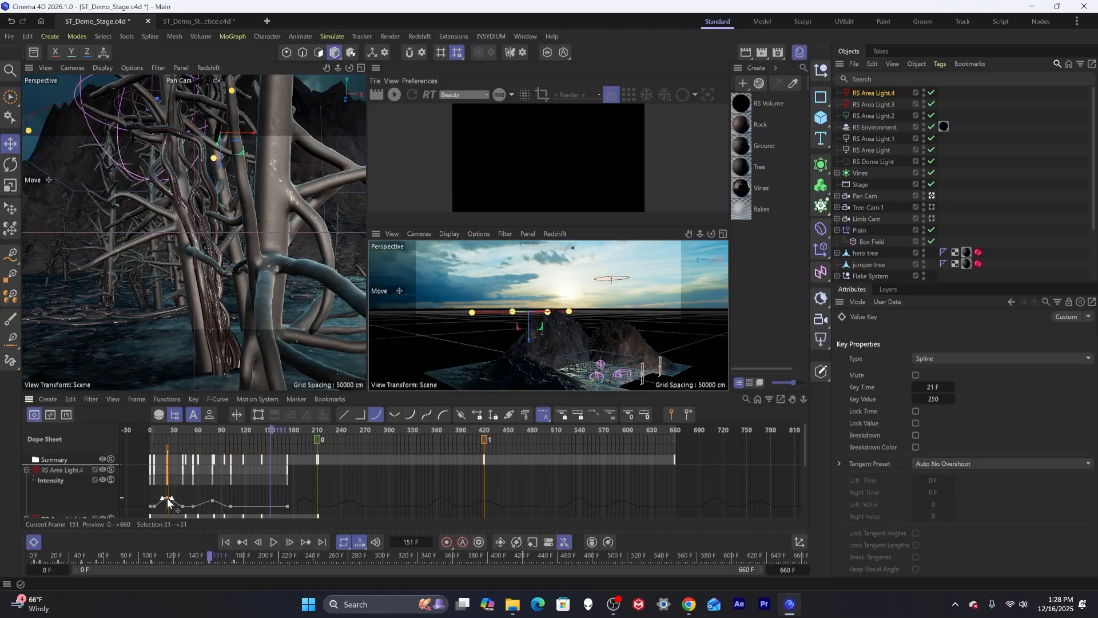
{"action": "left_click_drag", "start_coordinate": [168, 498], "coordinate": [168, 499]}
{"action": "left_click", "coordinate": [211, 498]}
{"action": "left_click", "coordinate": [168, 502]}
{"action": "left_click_drag", "start_coordinate": [164, 428], "coordinate": [584, 448]}
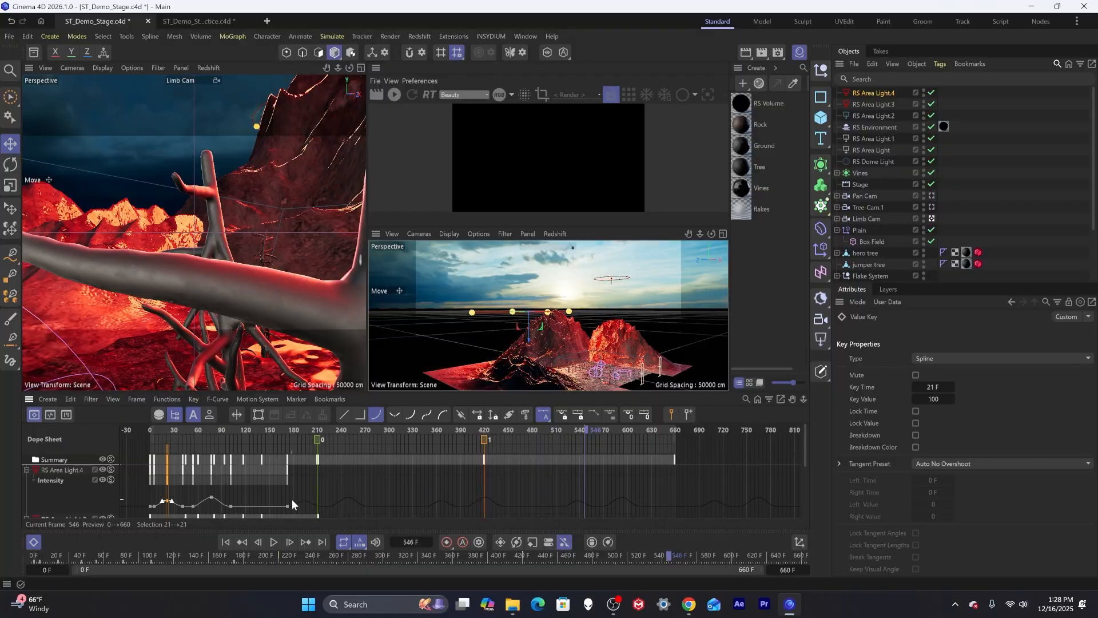
Move the duplicate light's last Intensity key to frame 279.
{"action": "left_click_drag", "start_coordinate": [288, 506], "coordinate": [375, 505]}
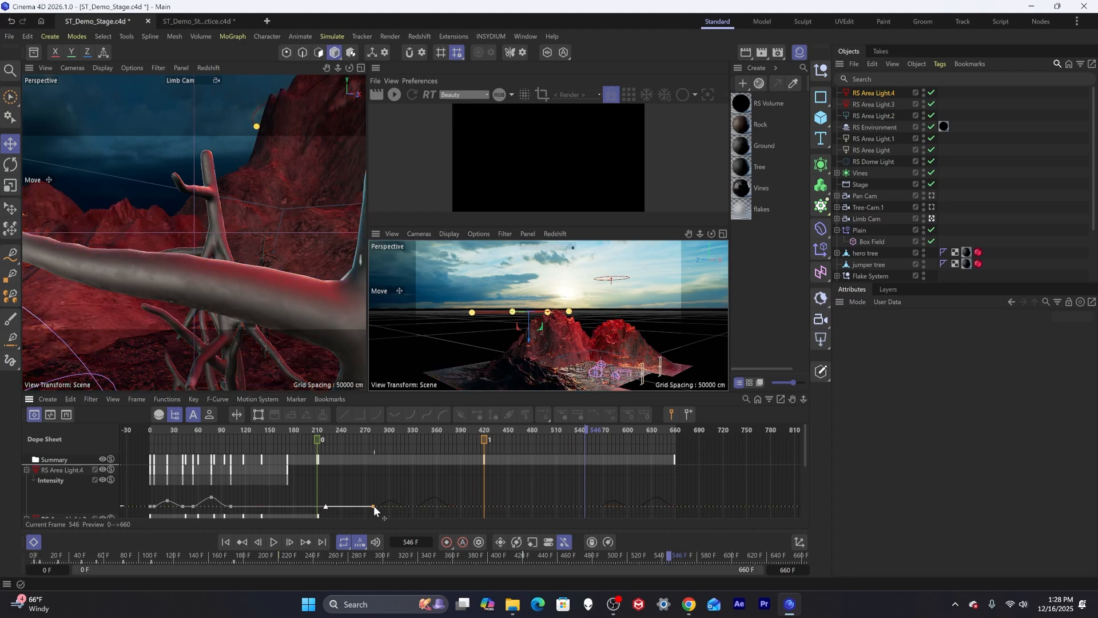
{"action": "left_click", "coordinate": [373, 505]}
{"action": "left_click_drag", "start_coordinate": [215, 429], "coordinate": [466, 437]}
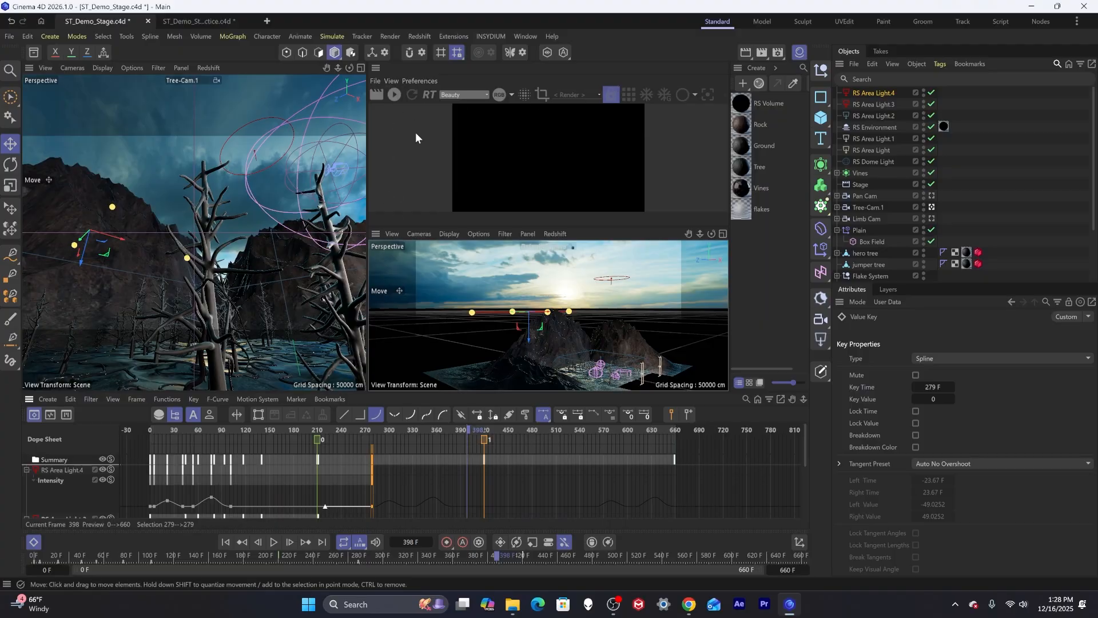
Return to frame 0 and restart the interactive render.
{"action": "left_click", "coordinate": [166, 430]}
{"action": "left_click_drag", "start_coordinate": [159, 426], "coordinate": [149, 425]}
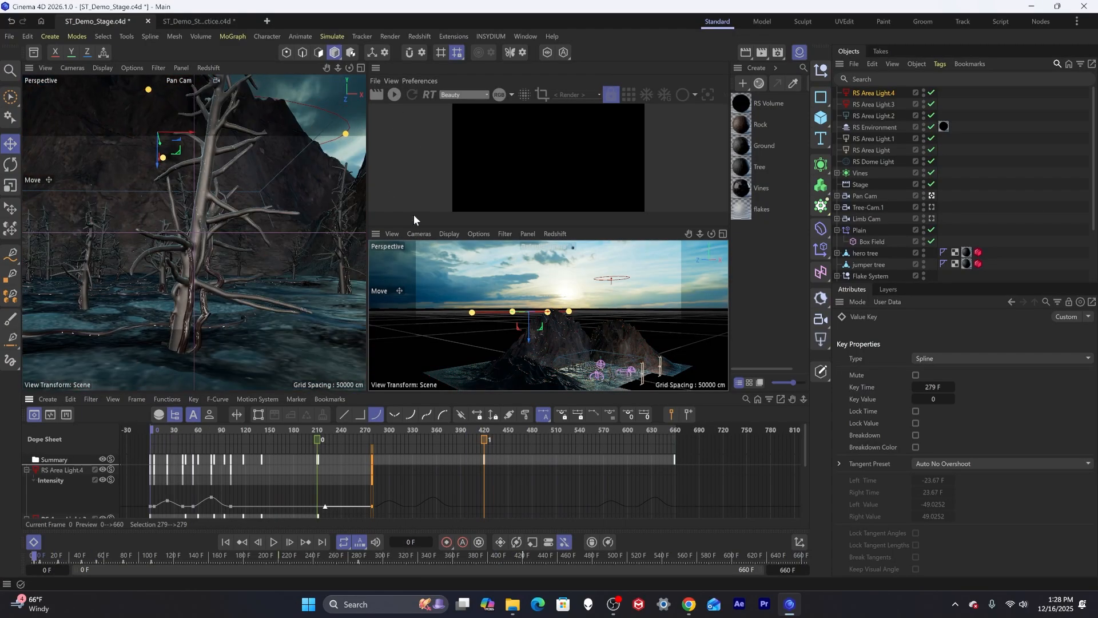
{"action": "left_click", "coordinate": [392, 96]}
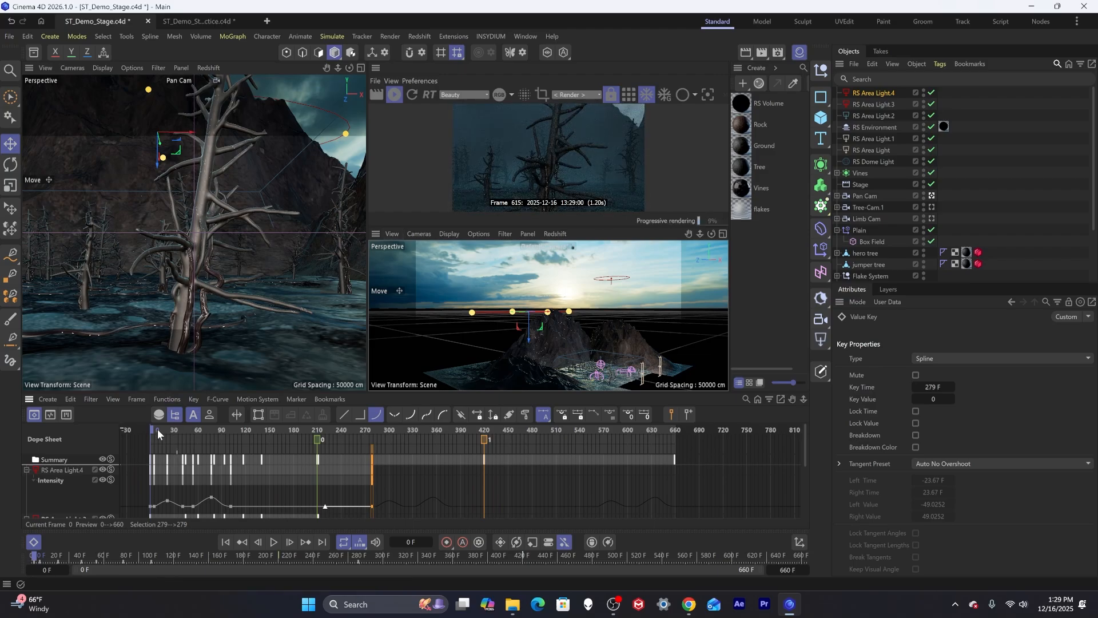
Scrub through the timeline to preview the two flickering red lights in the render view.
{"action": "left_click_drag", "start_coordinate": [149, 428], "coordinate": [397, 439]}
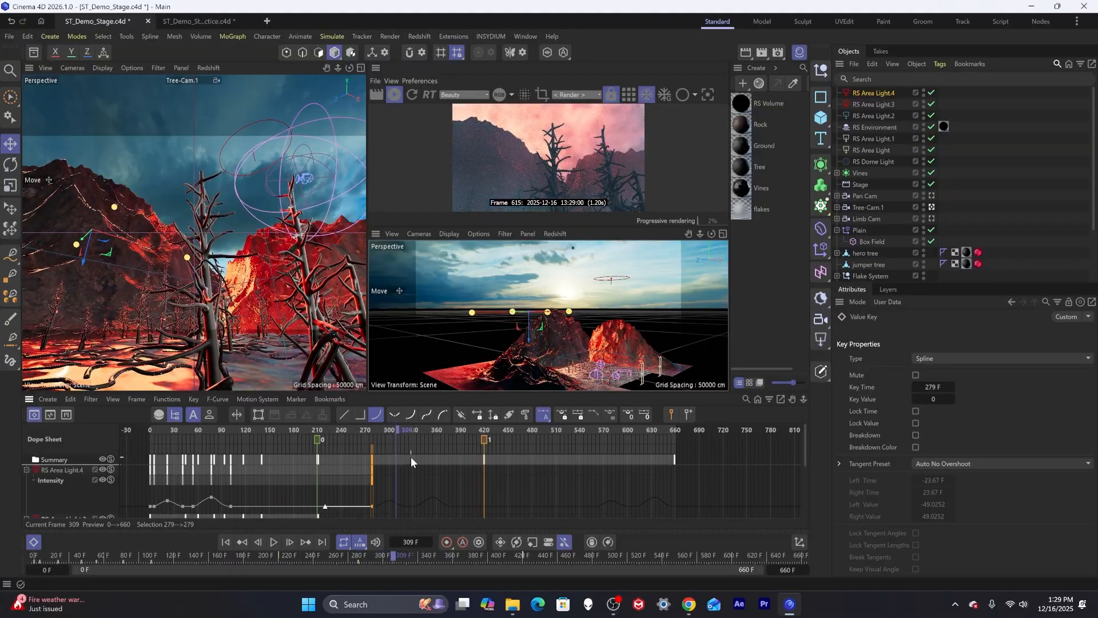
{"action": "scroll", "coordinate": [411, 457], "scroll_direction": "down", "scroll_amount": 3}
{"action": "scroll", "coordinate": [410, 457], "scroll_direction": "up", "scroll_amount": 3}
{"action": "scroll", "coordinate": [410, 457], "scroll_direction": "down", "scroll_amount": 1}
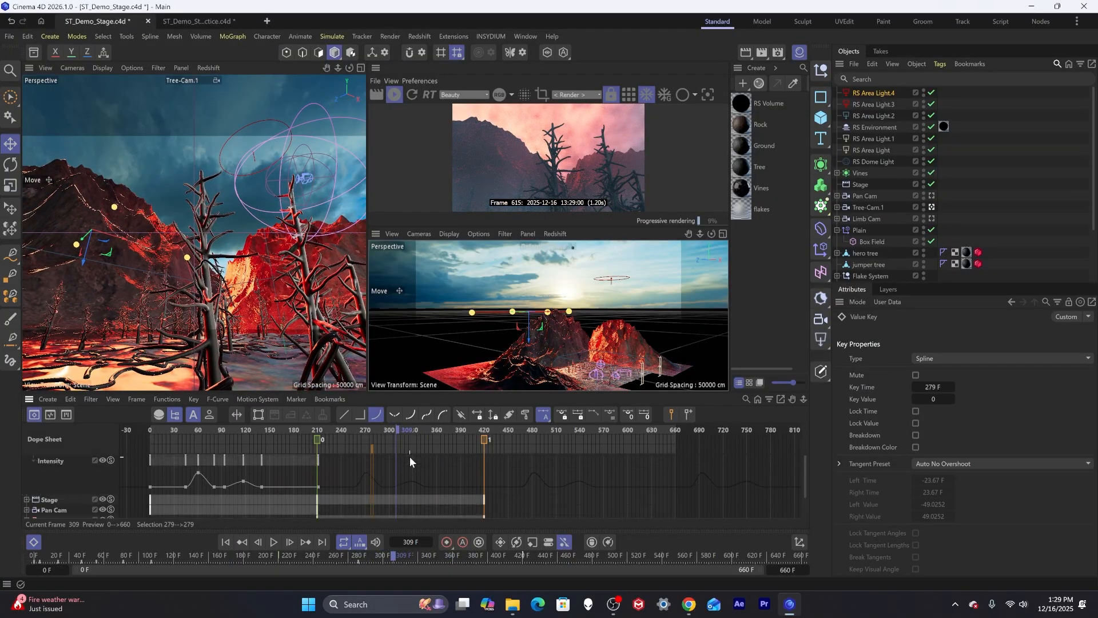
{"action": "scroll", "coordinate": [410, 456], "scroll_direction": "up", "scroll_amount": 1}
{"action": "scroll", "coordinate": [409, 457], "scroll_direction": "down", "scroll_amount": 1}
{"action": "left_click_drag", "start_coordinate": [390, 438], "coordinate": [365, 438]}
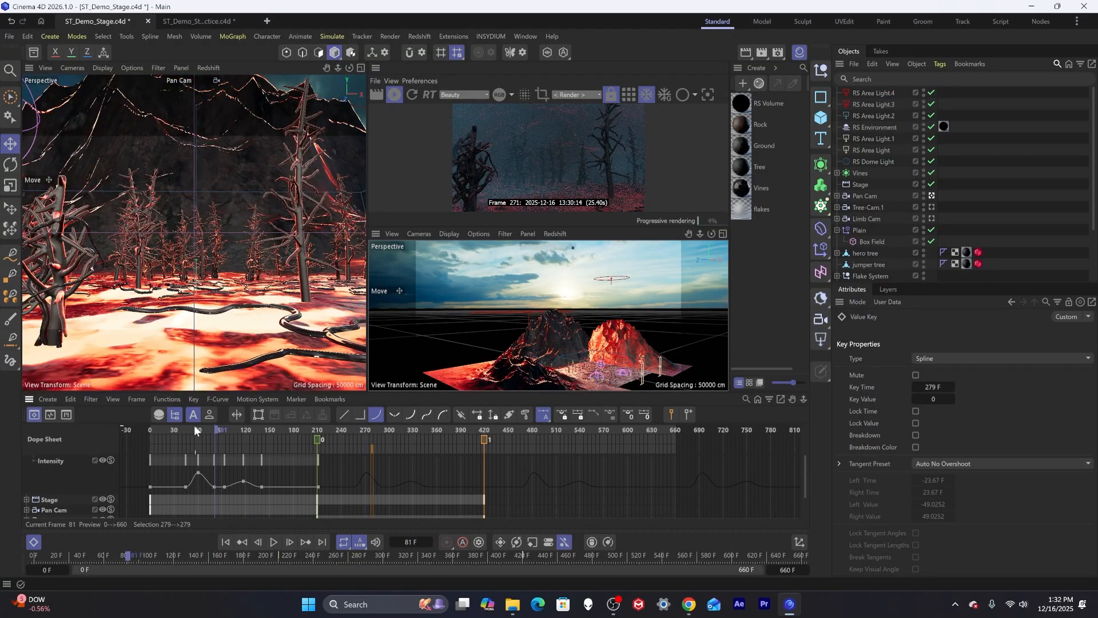
{"action": "left_click_drag", "start_coordinate": [194, 424], "coordinate": [369, 416]}
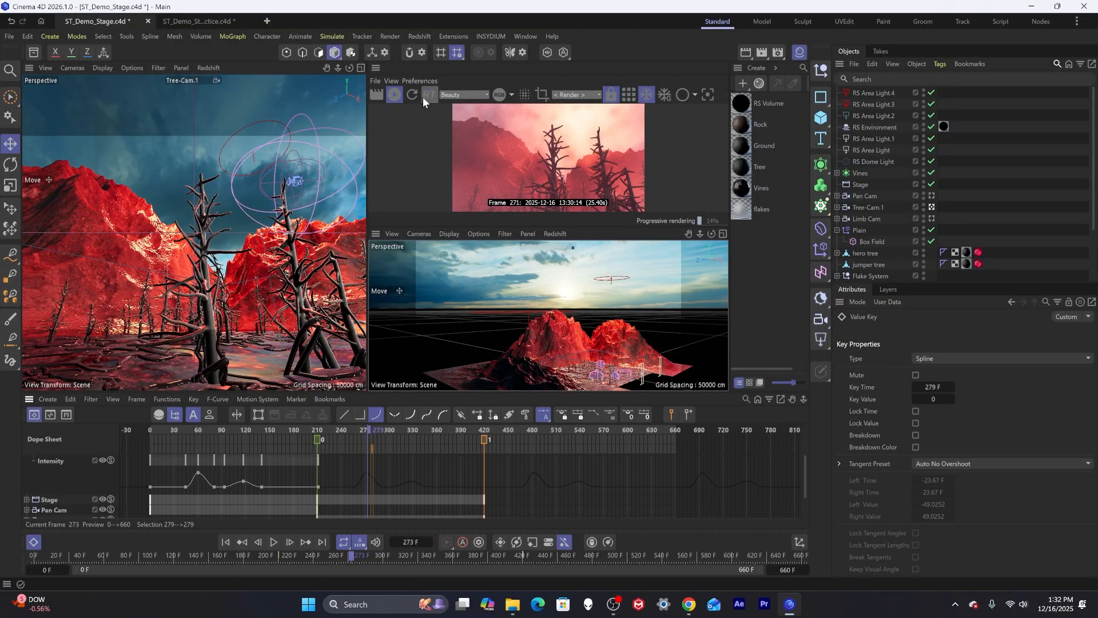
{"action": "left_click", "coordinate": [401, 95]}
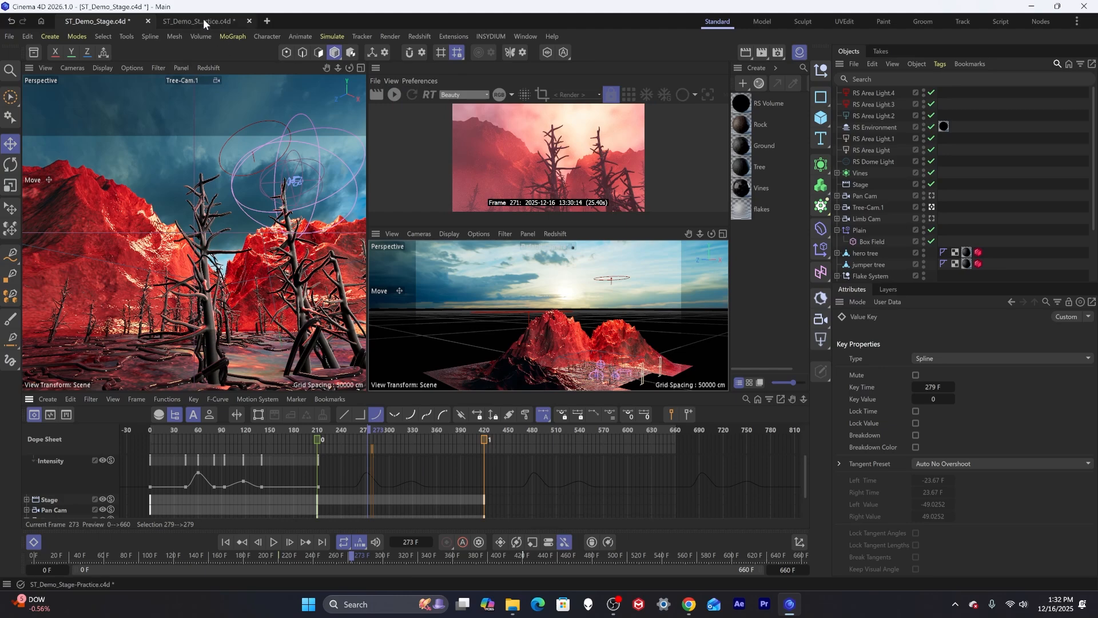
Create a new document and maximize its Front viewport.
{"action": "left_click", "coordinate": [267, 21]}
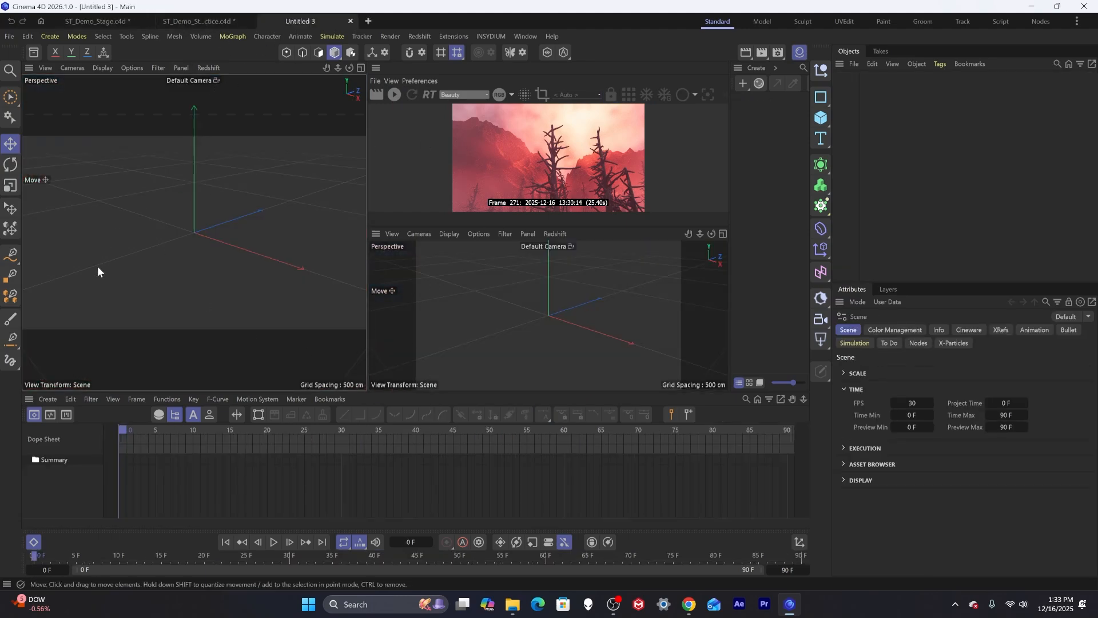
{"action": "middle_click", "coordinate": [280, 211]}
{"action": "middle_click", "coordinate": [236, 318]}
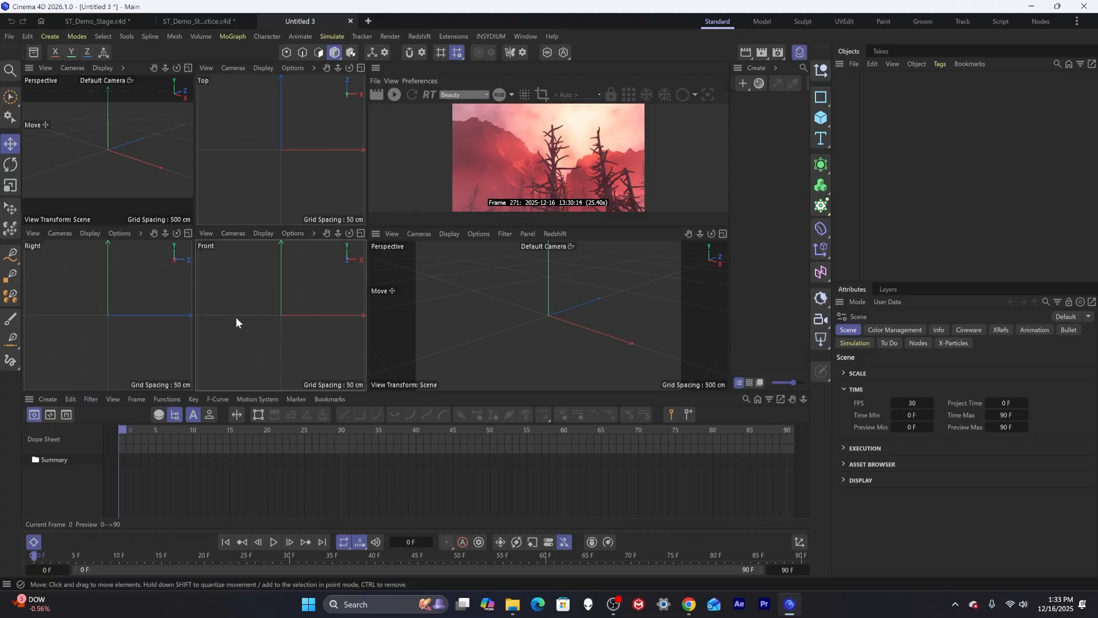
{"action": "middle_click", "coordinate": [269, 278]}
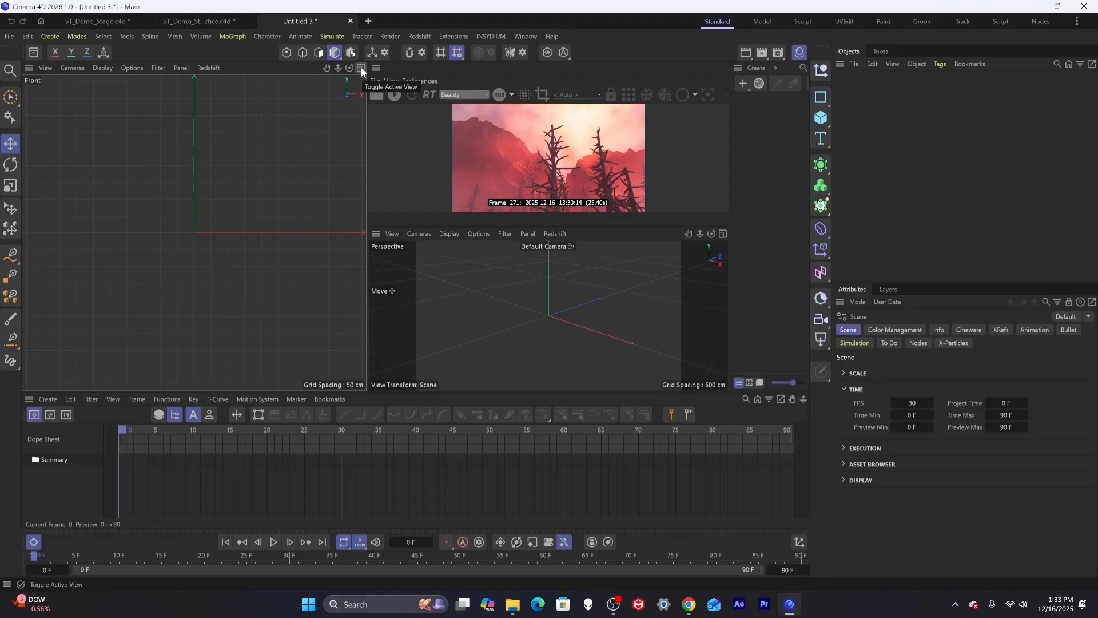
{"action": "middle_click", "coordinate": [135, 87]}
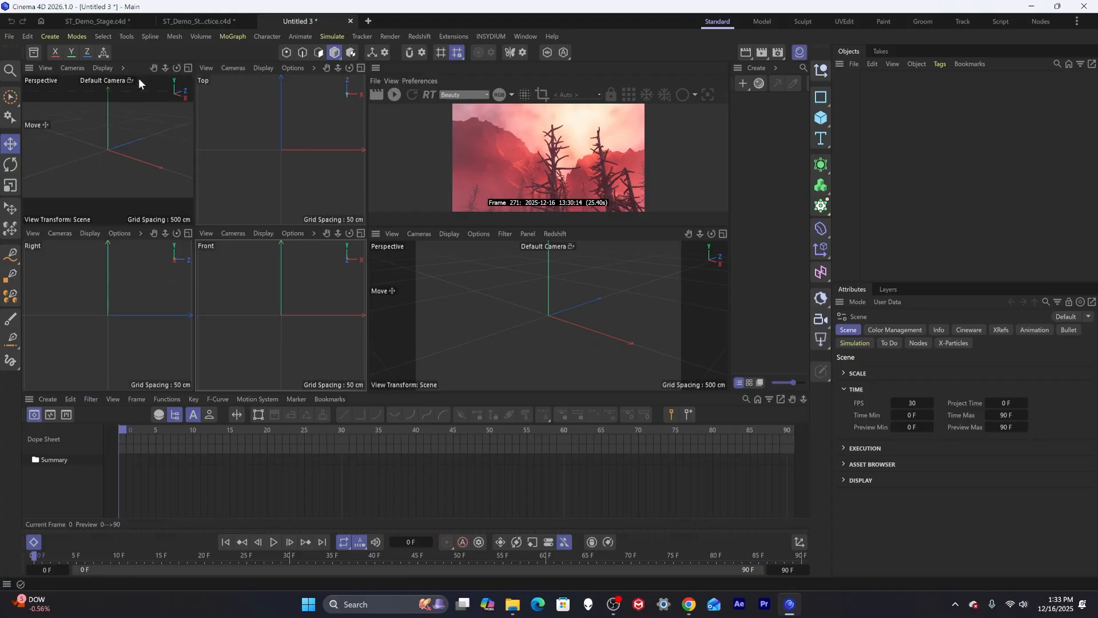
{"action": "left_click", "coordinate": [361, 68]}
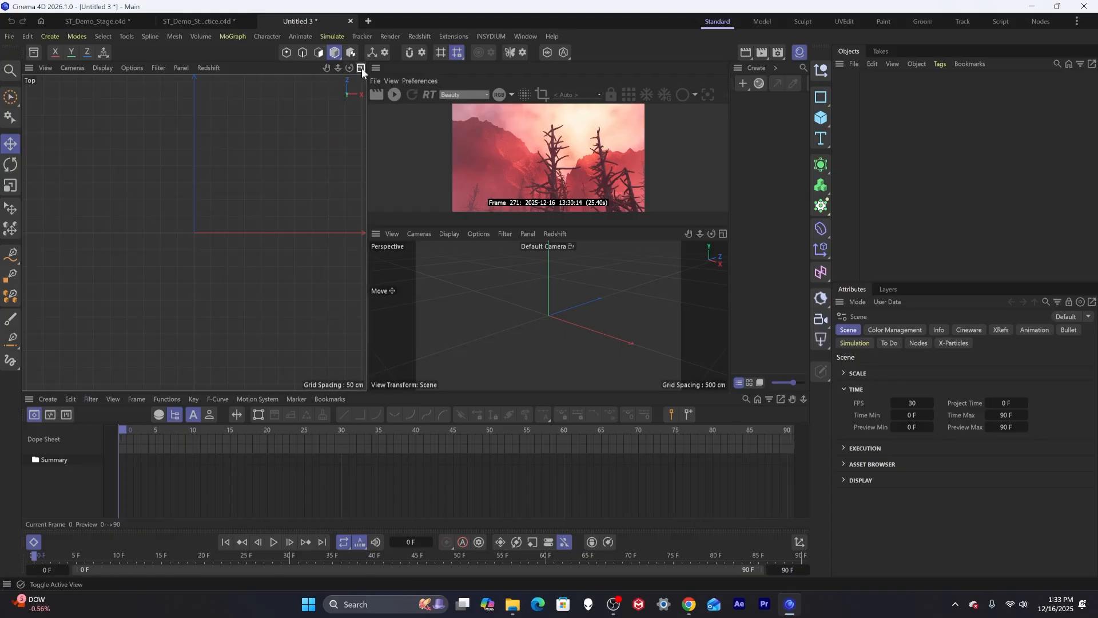
{"action": "left_click", "coordinate": [361, 67]}
{"action": "left_click", "coordinate": [361, 233]}
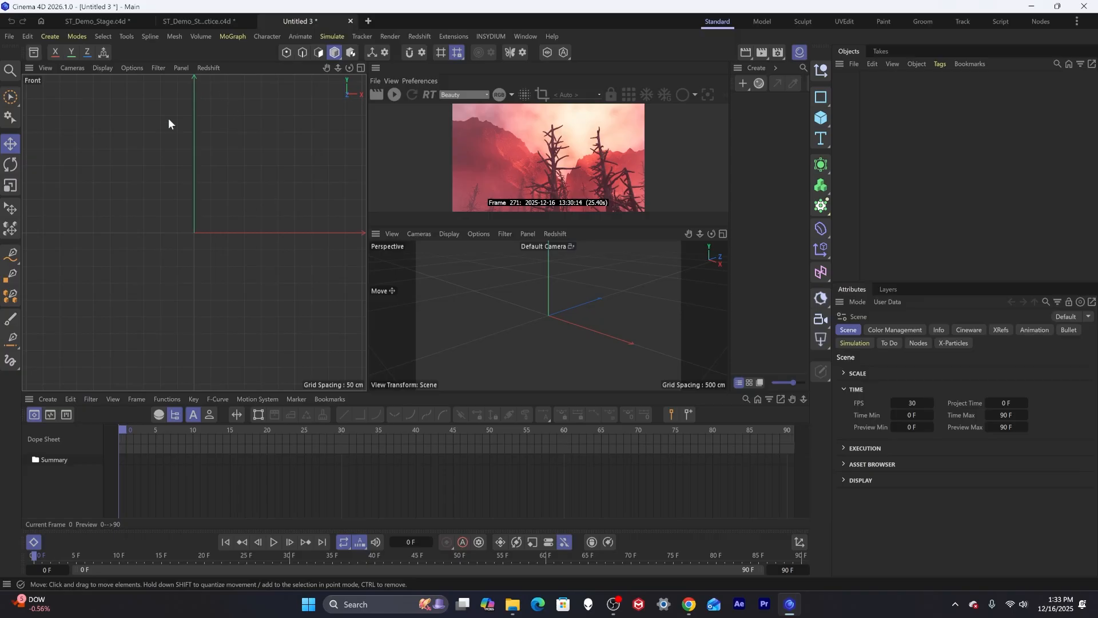
Sketch a jagged, branching lightning-bolt spline in the Front view with the Sketch tool.
{"action": "left_click", "coordinate": [11, 253]}
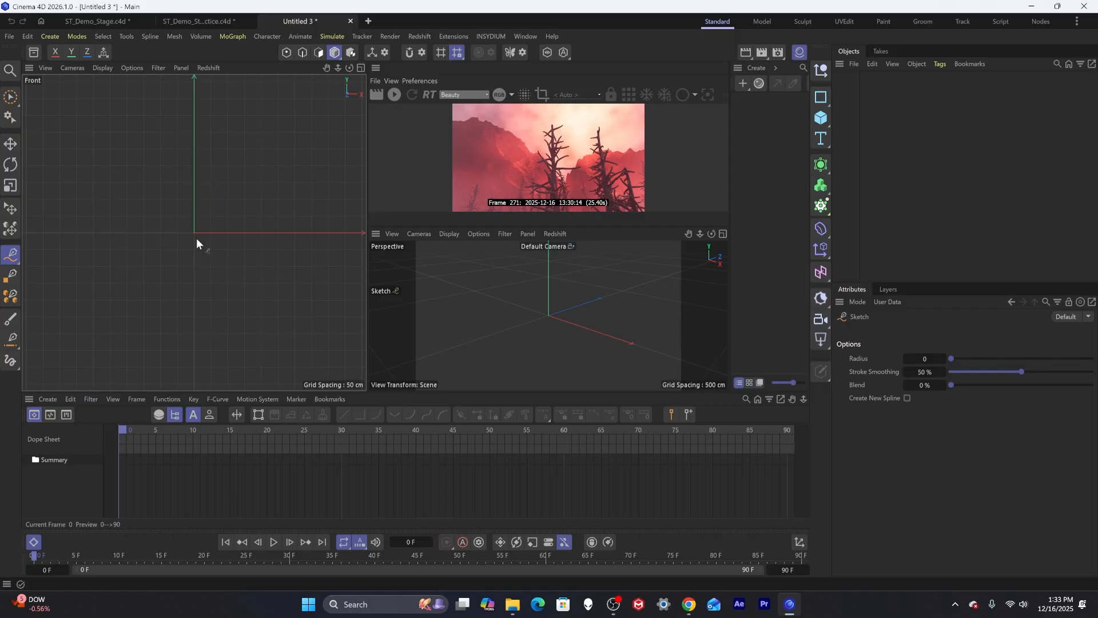
{"action": "middle_click_drag", "start_coordinate": [193, 252], "coordinate": [185, 114], "text": "alt"}
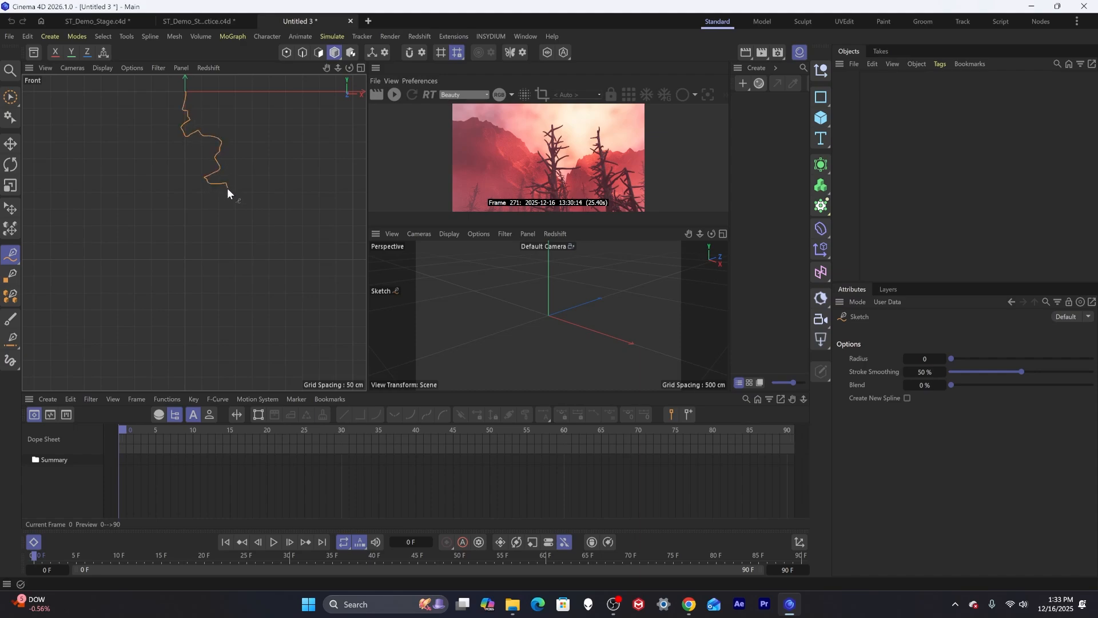
{"action": "left_click_drag", "start_coordinate": [257, 225], "coordinate": [257, 225]}
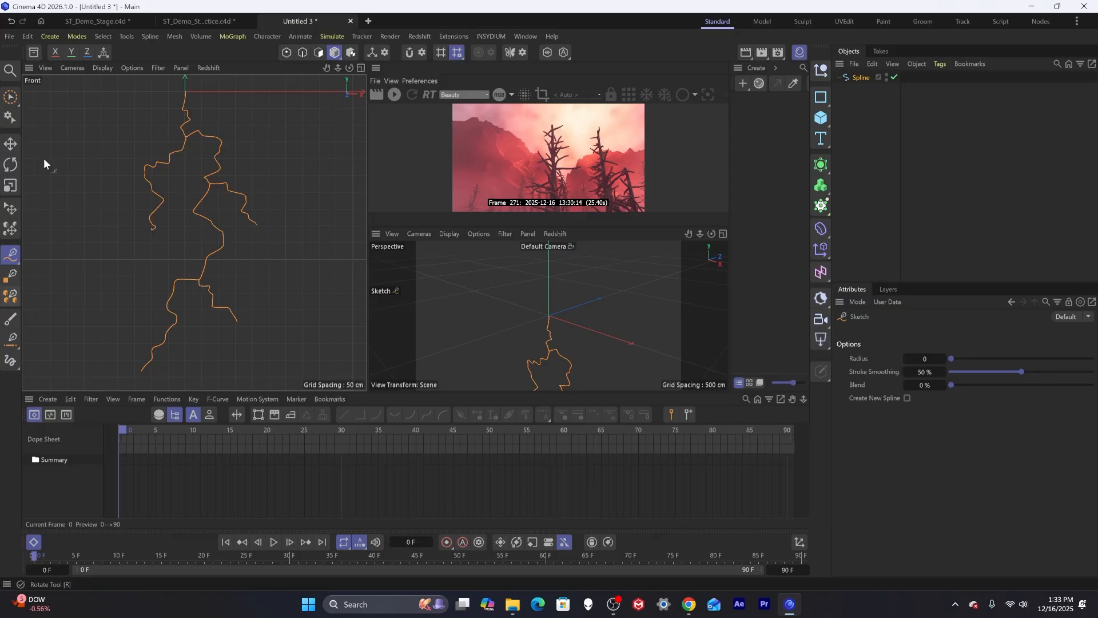
Select the spline and set its interpolation to Natural with 0 points.
{"action": "left_click", "coordinate": [10, 144]}
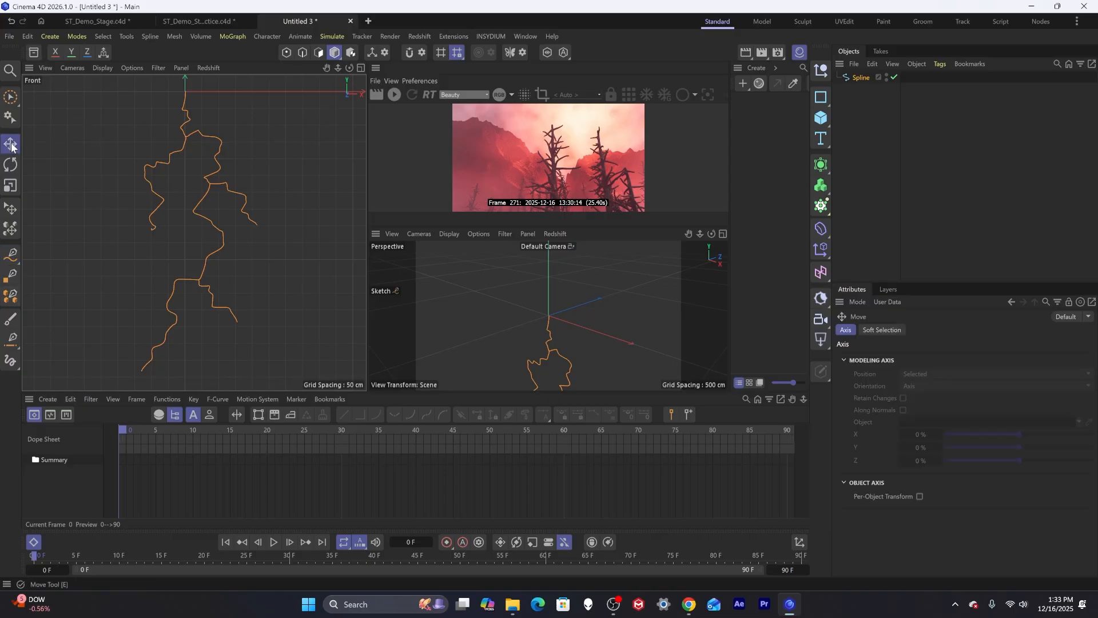
{"action": "left_click", "coordinate": [863, 78]}
{"action": "left_click", "coordinate": [870, 91]}
{"action": "left_click", "coordinate": [864, 76]}
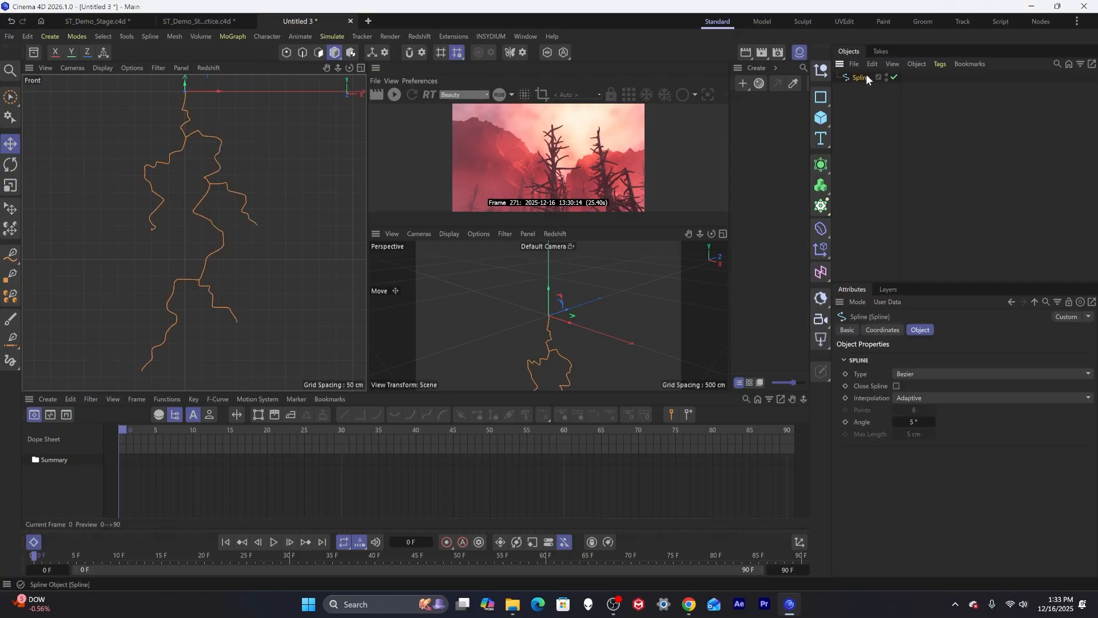
{"action": "left_click", "coordinate": [925, 399]}
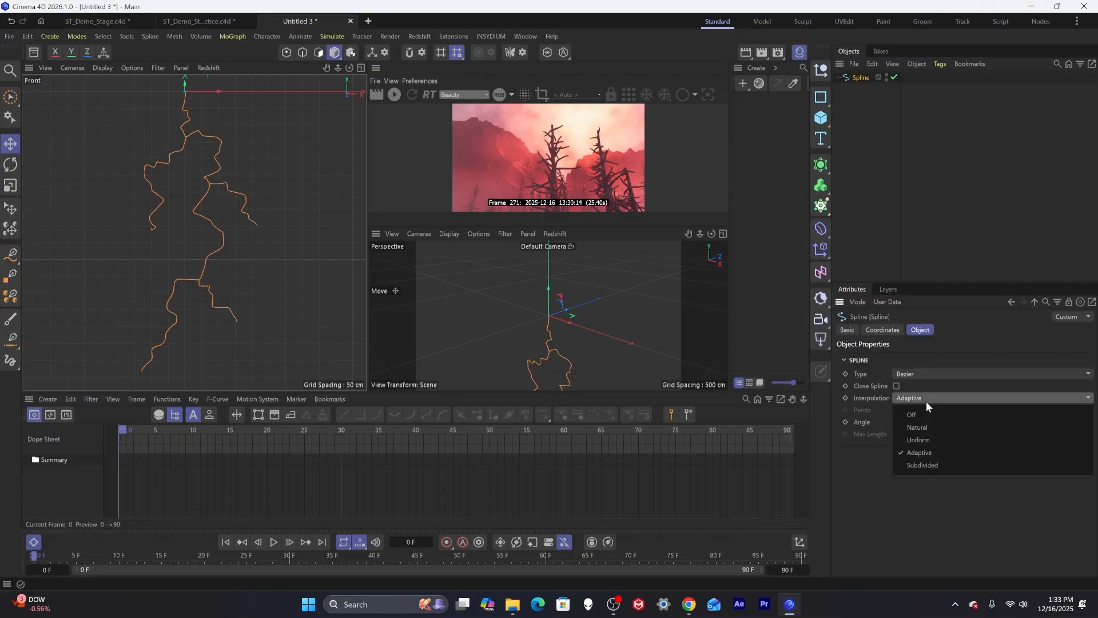
{"action": "left_click", "coordinate": [924, 428]}
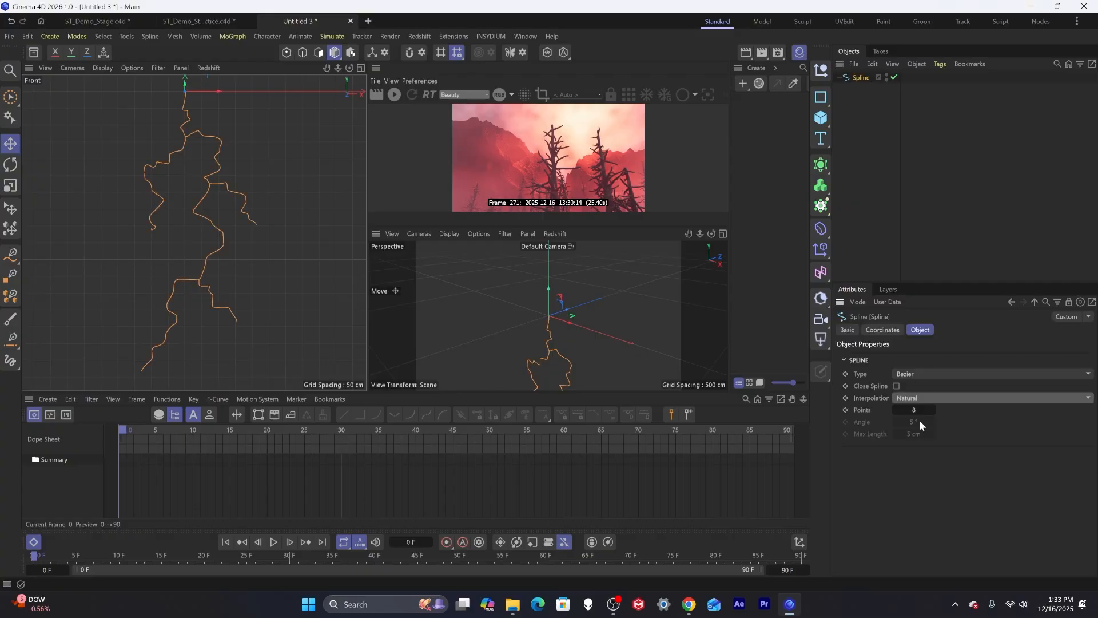
{"action": "double_click", "coordinate": [914, 409]}
{"action": "type", "text": "0"}
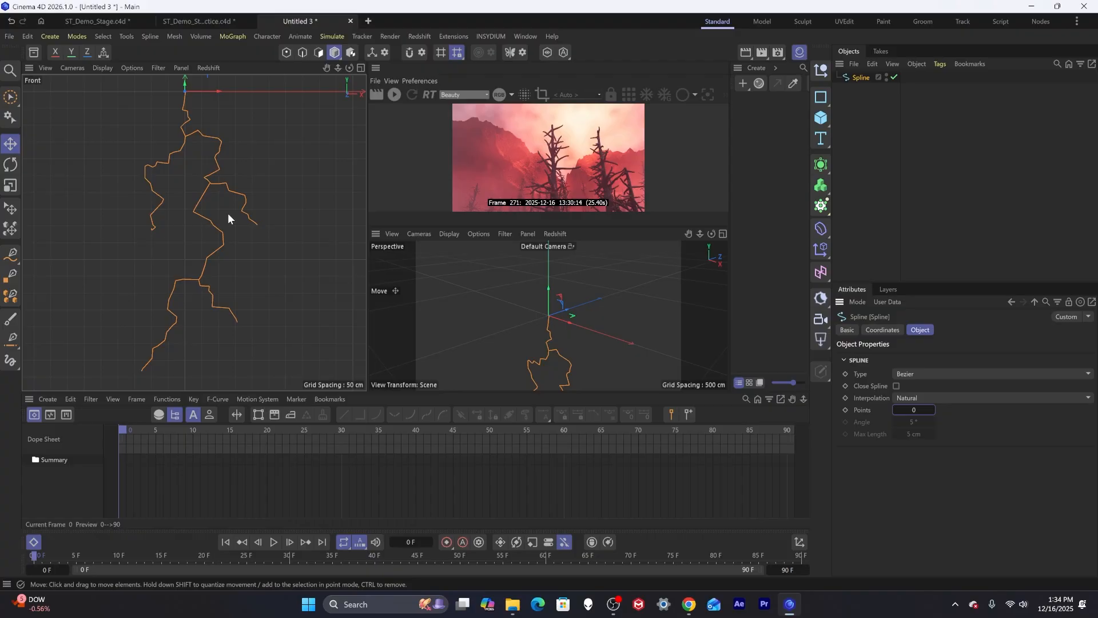
Rename the spline to "lightning Bolt".
{"action": "left_click", "coordinate": [870, 106]}
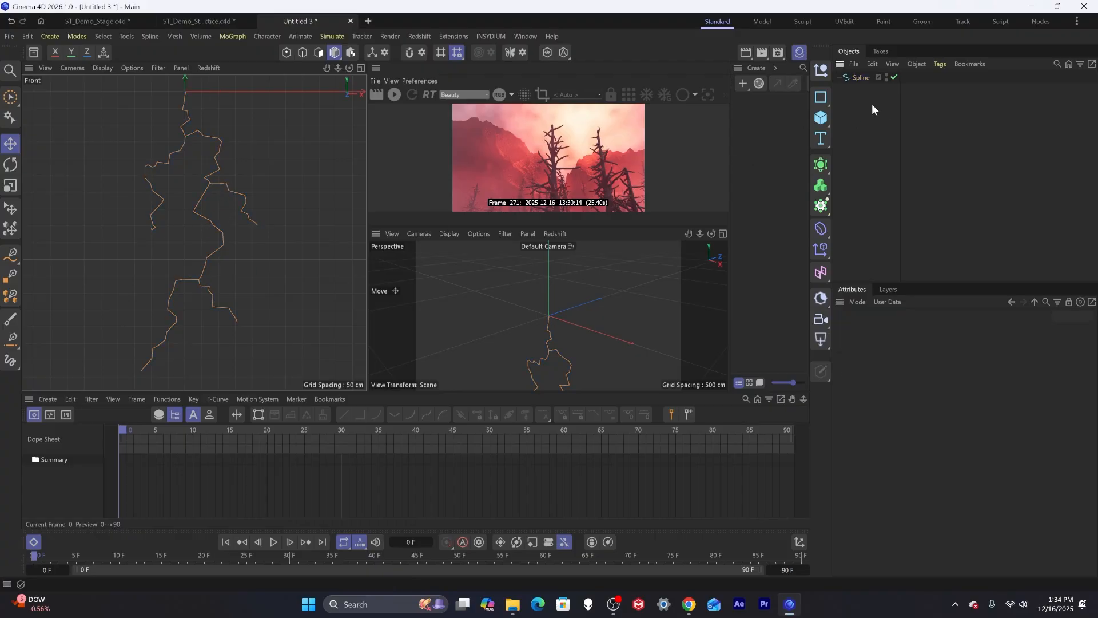
{"action": "left_click", "coordinate": [861, 78]}
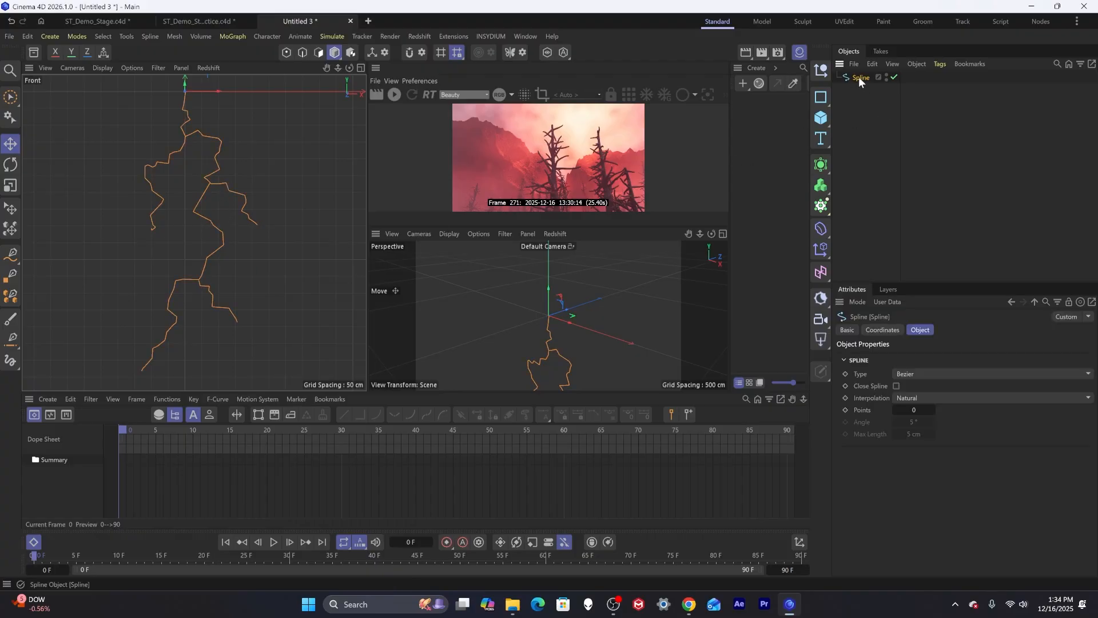
{"action": "double_click", "coordinate": [859, 77]}
{"action": "type", "text": "ligh"}
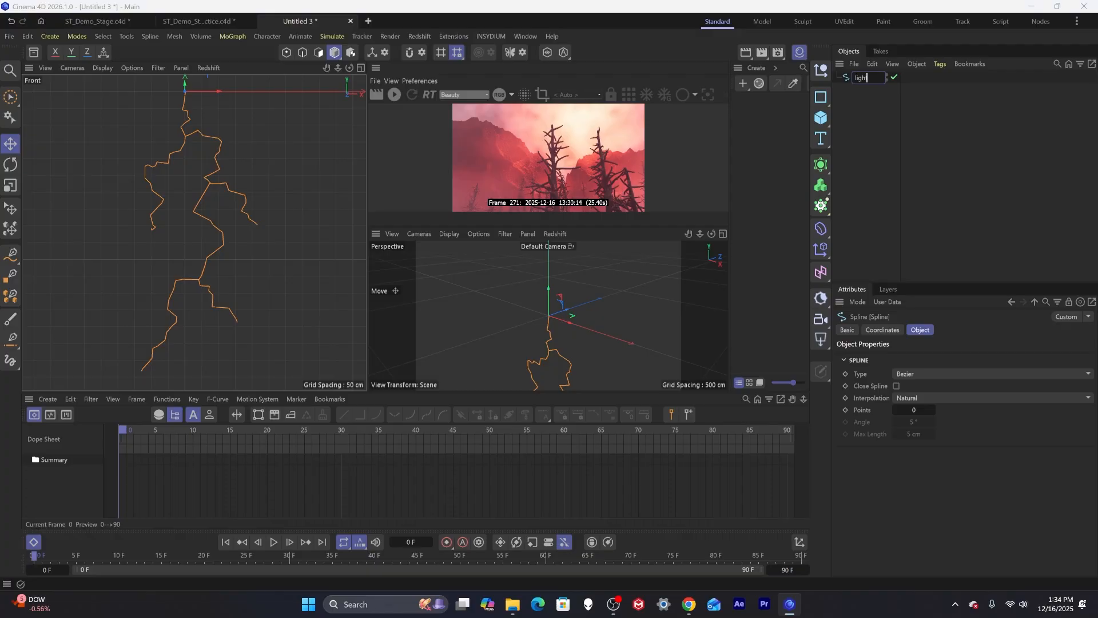
{"action": "type", "text": "tning Bolt"}
{"action": "key", "text": "Return"}
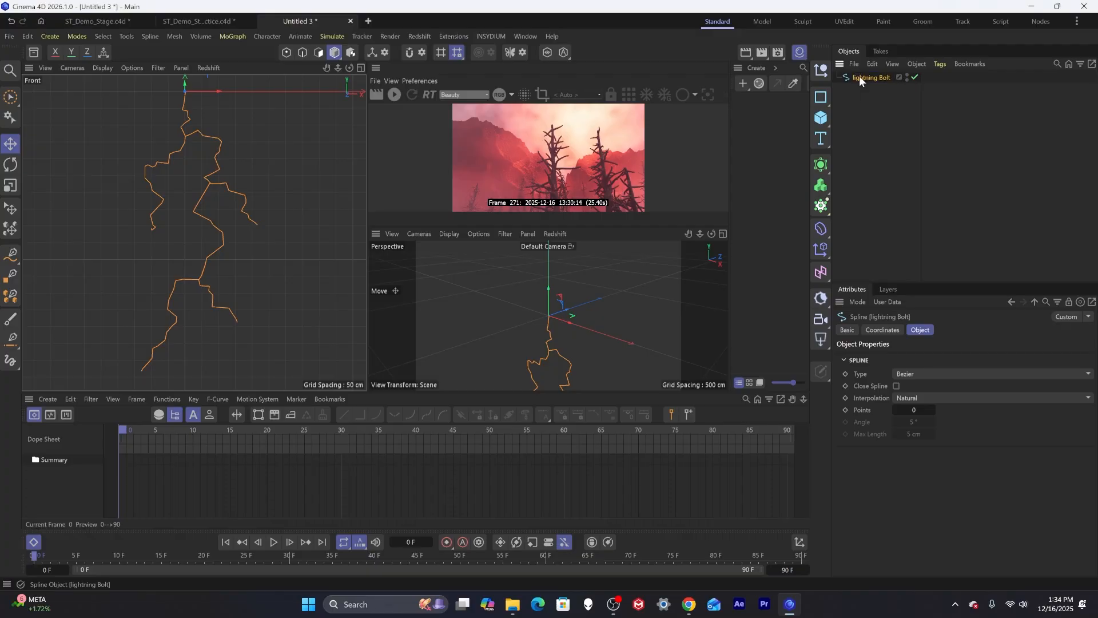
Copy the lightning Bolt spline and paste it into the ST_Demo_Stage scene.
{"action": "left_click", "coordinate": [856, 105]}
{"action": "left_click", "coordinate": [868, 78]}
{"action": "left_click", "coordinate": [108, 22]}
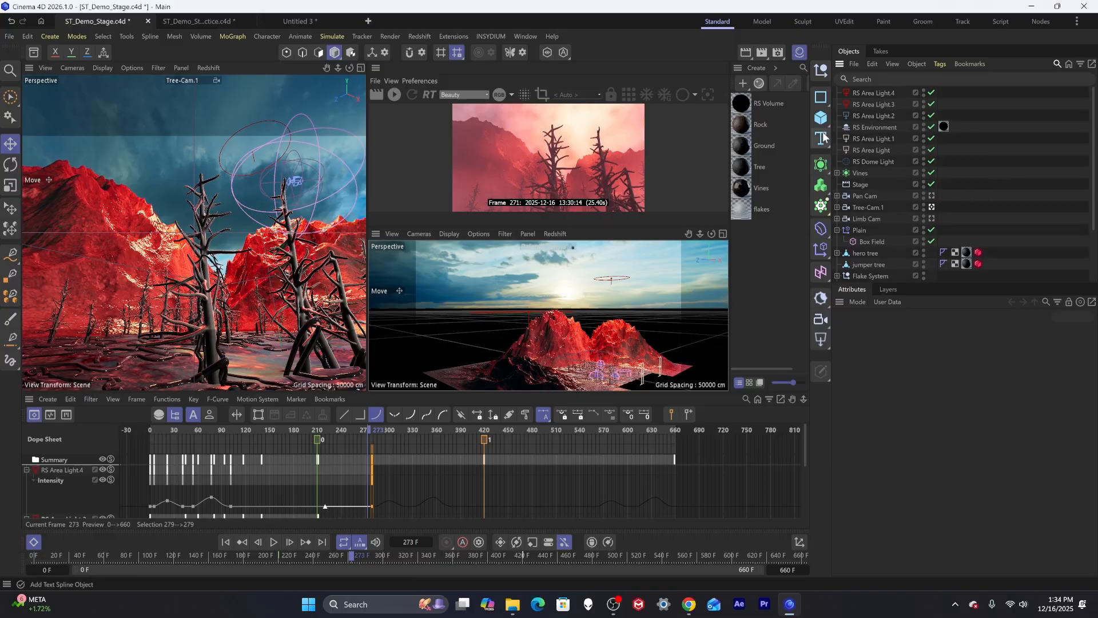
{"action": "key", "text": "ctrl+v"}
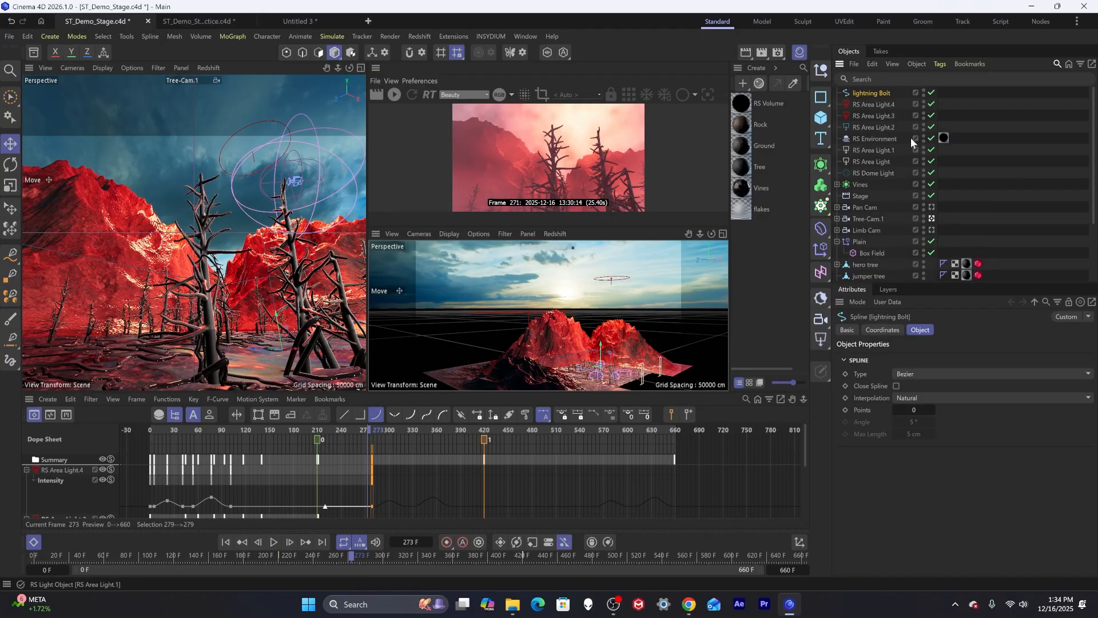
Transfer the lightning bolt's move, scale and rotation to RS Area Light.3 with the Transfer tool.
{"action": "left_click_drag", "start_coordinate": [278, 314], "coordinate": [285, 196]}
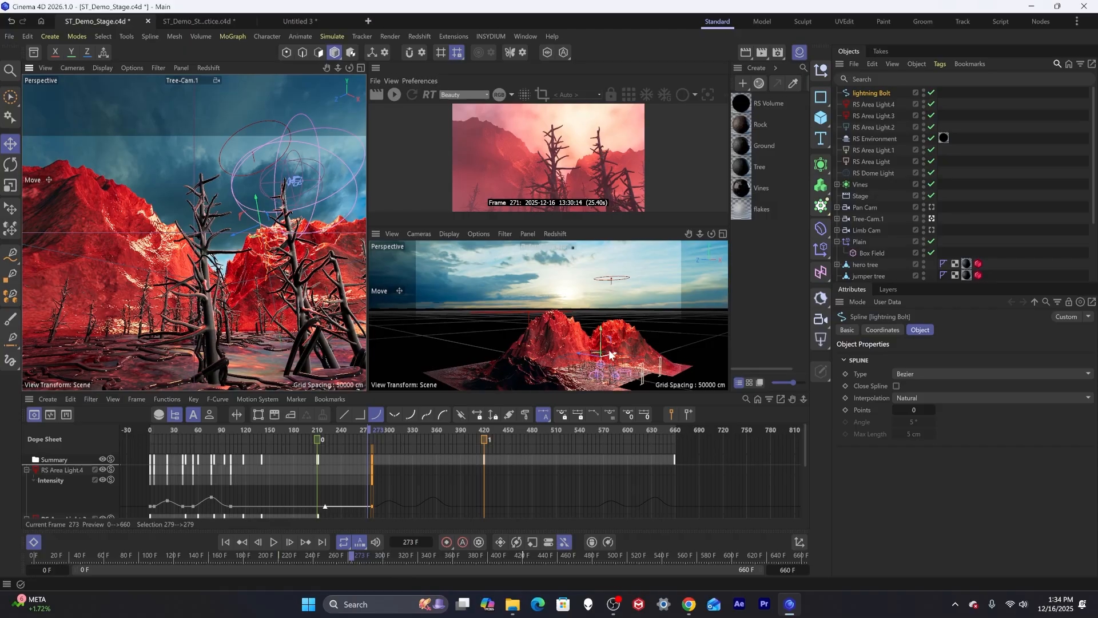
{"action": "key", "text": "t"}
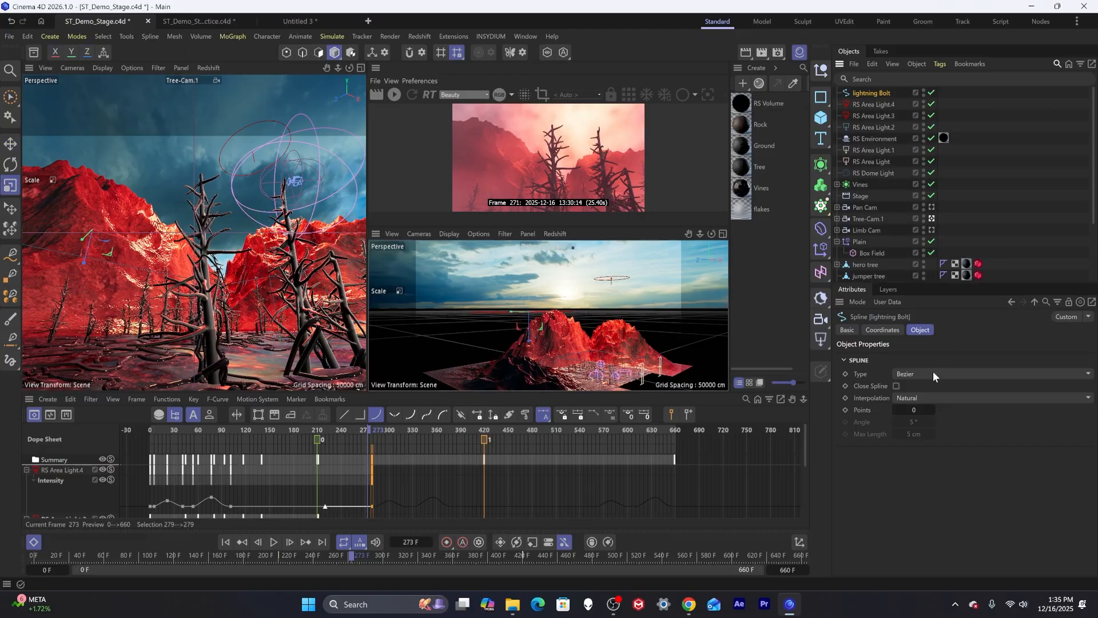
{"action": "left_click", "coordinate": [126, 36]}
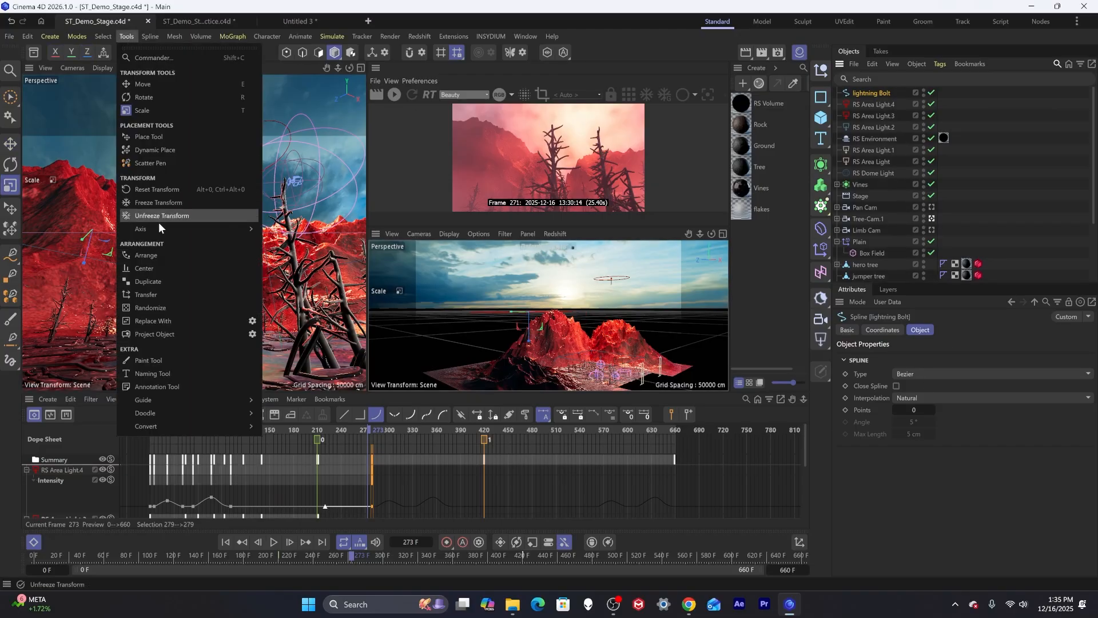
{"action": "left_click", "coordinate": [162, 293]}
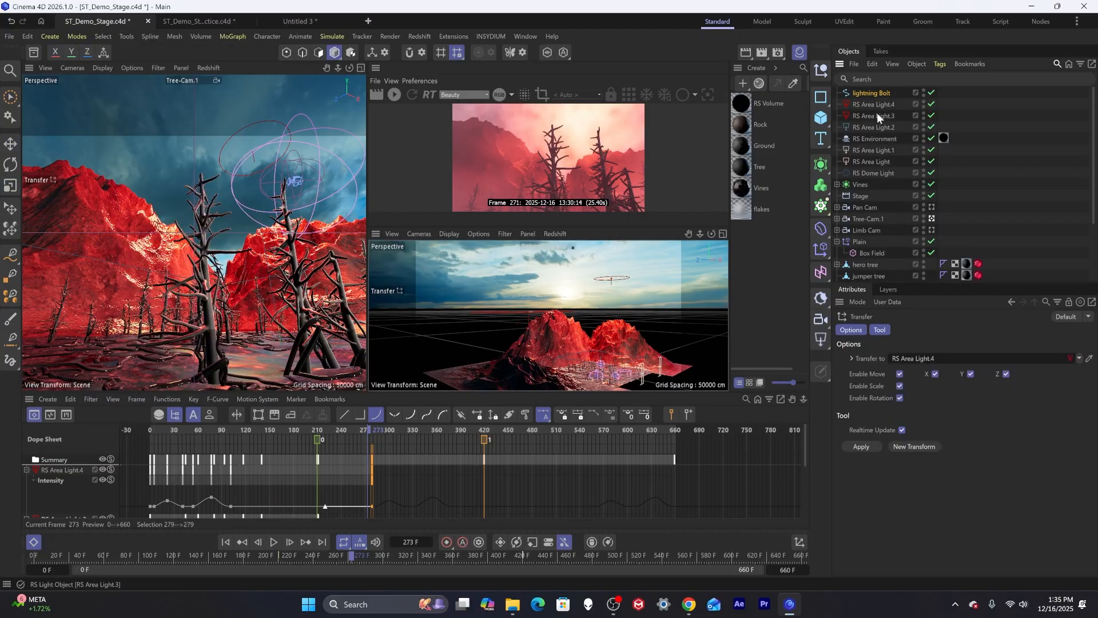
{"action": "left_click_drag", "start_coordinate": [877, 112], "coordinate": [939, 358]}
{"action": "left_click", "coordinate": [856, 444]}
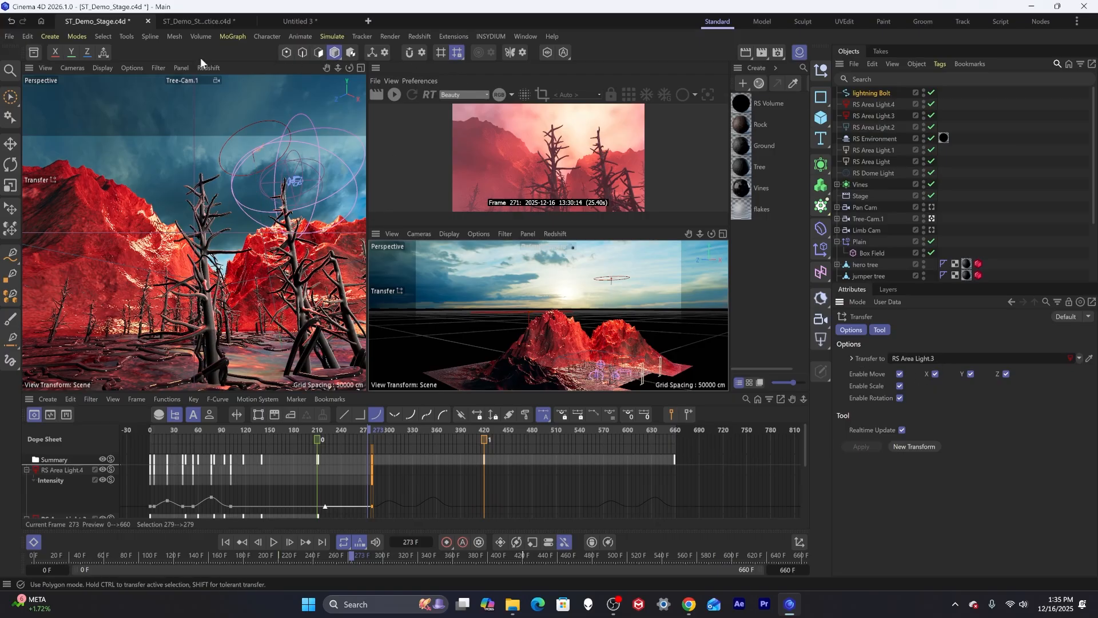
Rotate the lightning bolt to orient it in the sky behind the trees.
{"action": "key", "text": "e"}
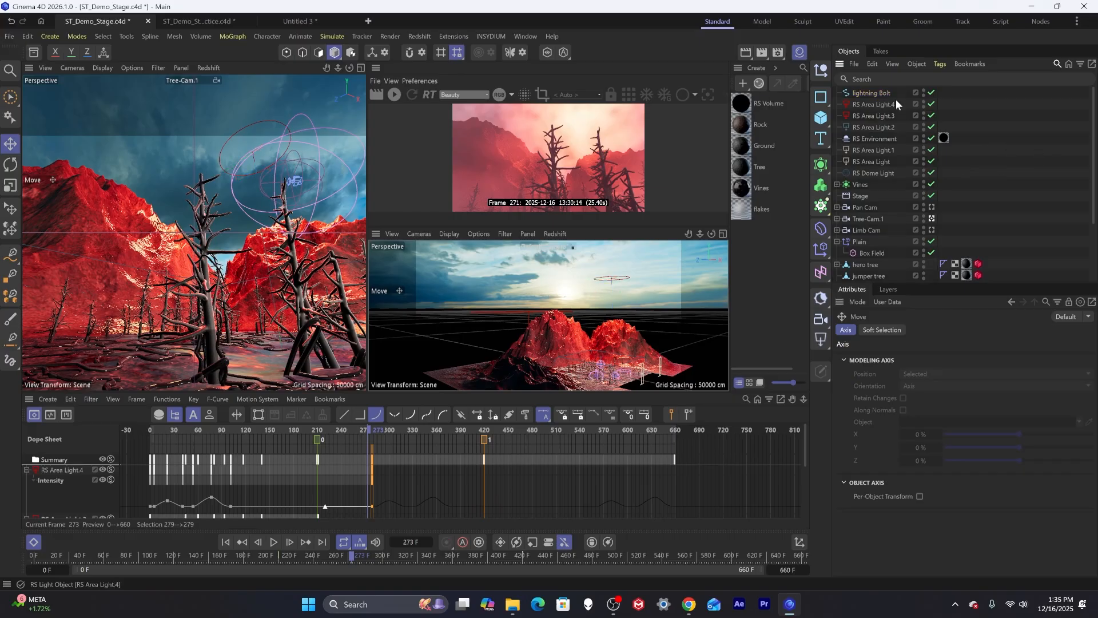
{"action": "left_click", "coordinate": [870, 92]}
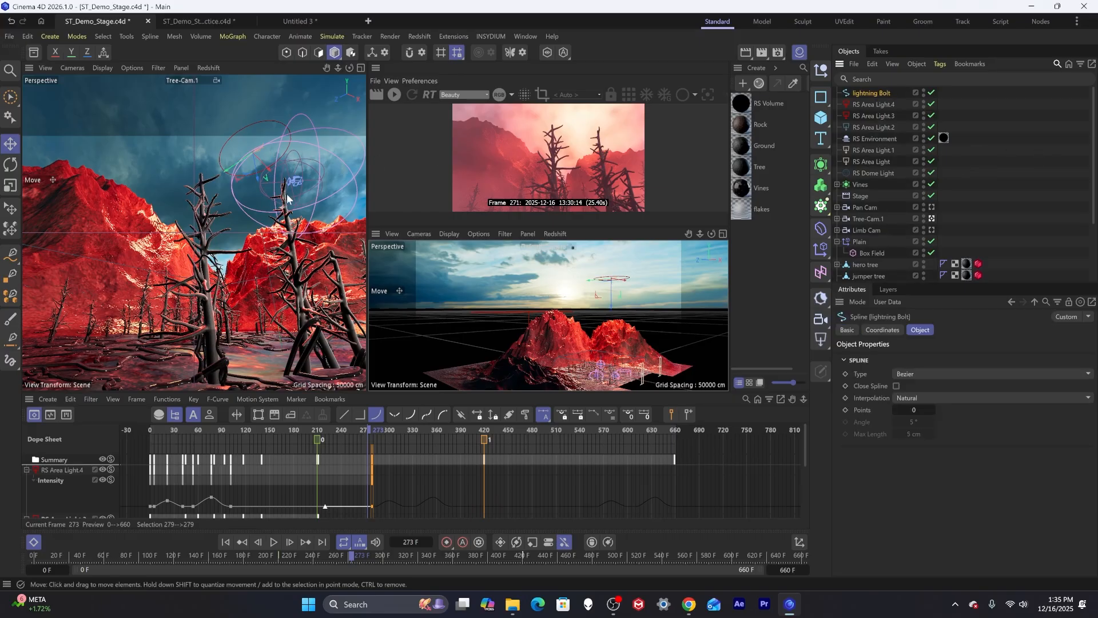
{"action": "key", "text": "r"}
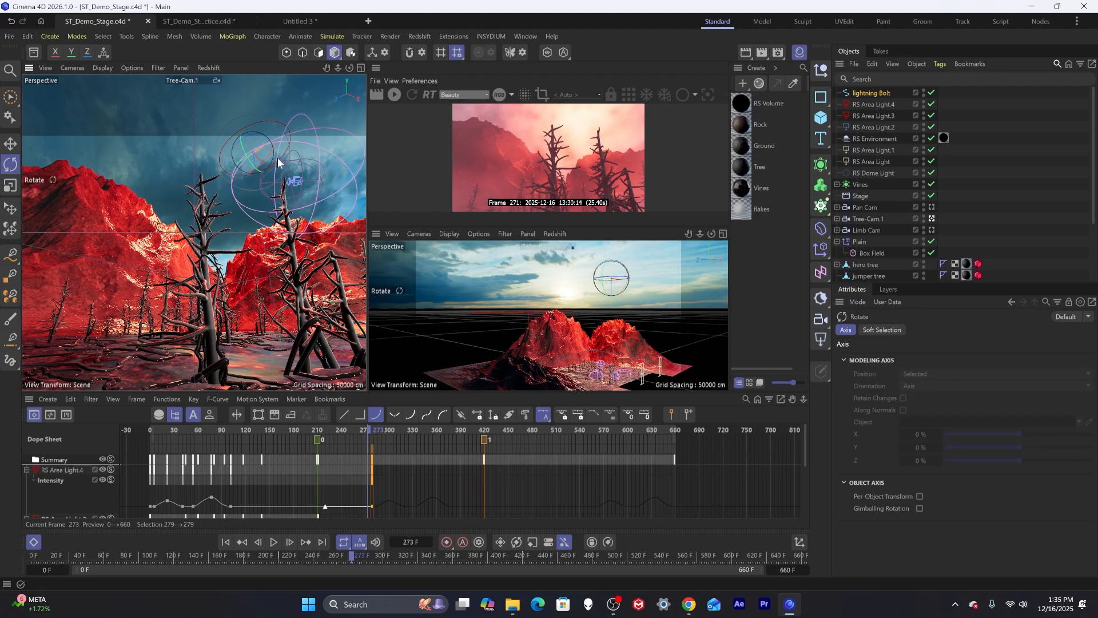
{"action": "left_click_drag", "start_coordinate": [272, 158], "coordinate": [216, 223]}
{"action": "left_click_drag", "start_coordinate": [249, 135], "coordinate": [559, 103]}
Move the lightning bolt up and scale it down within the sky.
{"action": "key", "text": "t"}
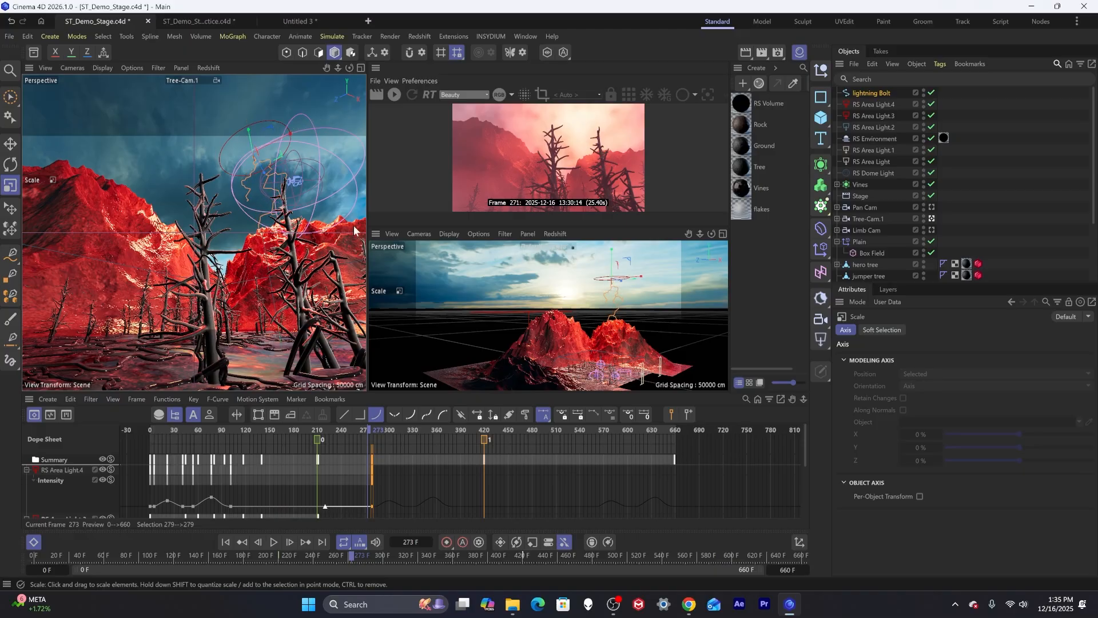
{"action": "key", "text": "e"}
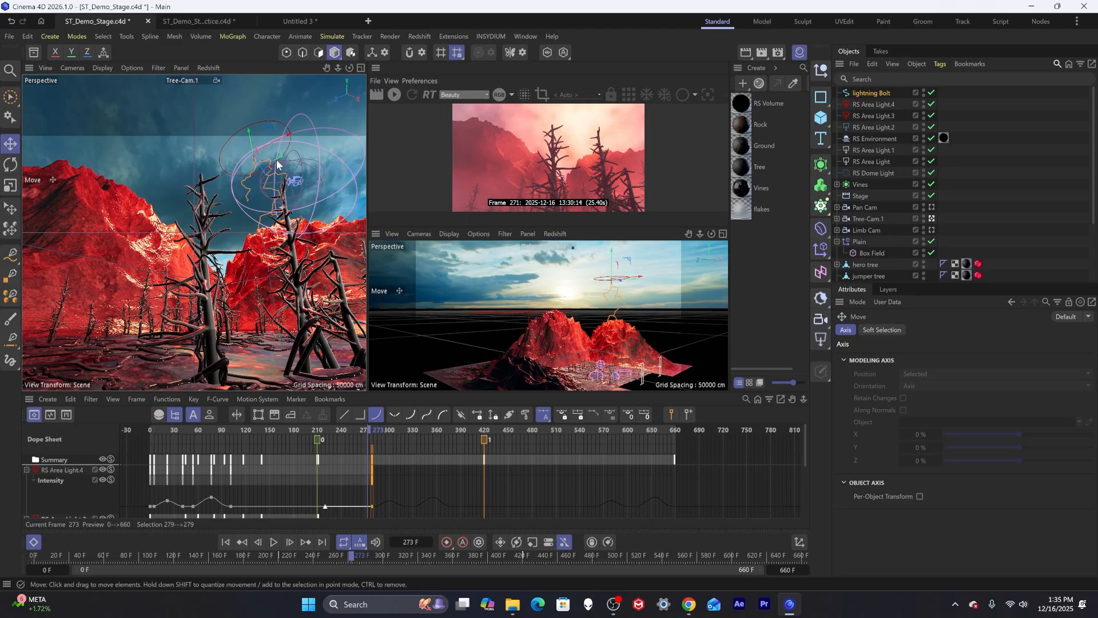
{"action": "left_click_drag", "start_coordinate": [277, 161], "coordinate": [269, 141]}
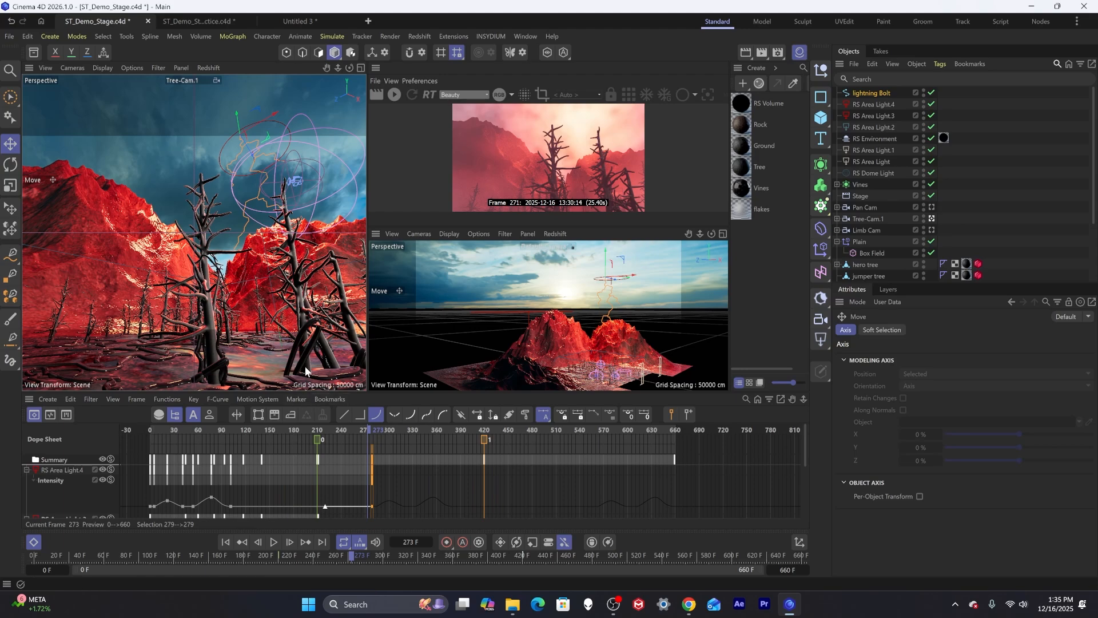
{"action": "key", "text": "t"}
{"action": "left_click_drag", "start_coordinate": [307, 213], "coordinate": [284, 230]}
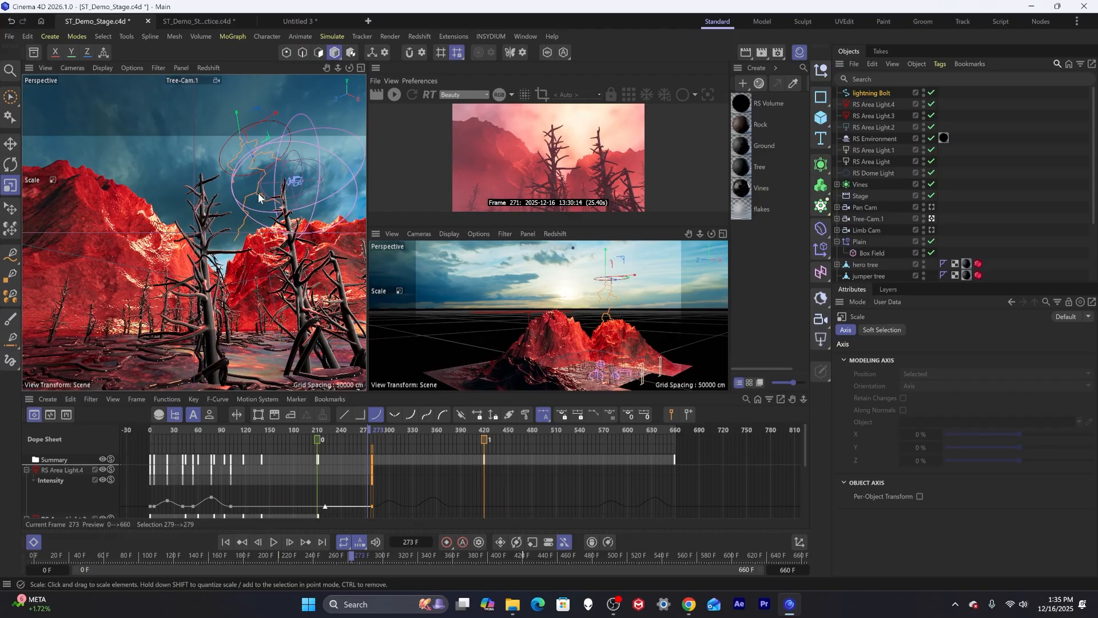
{"action": "key", "text": "e"}
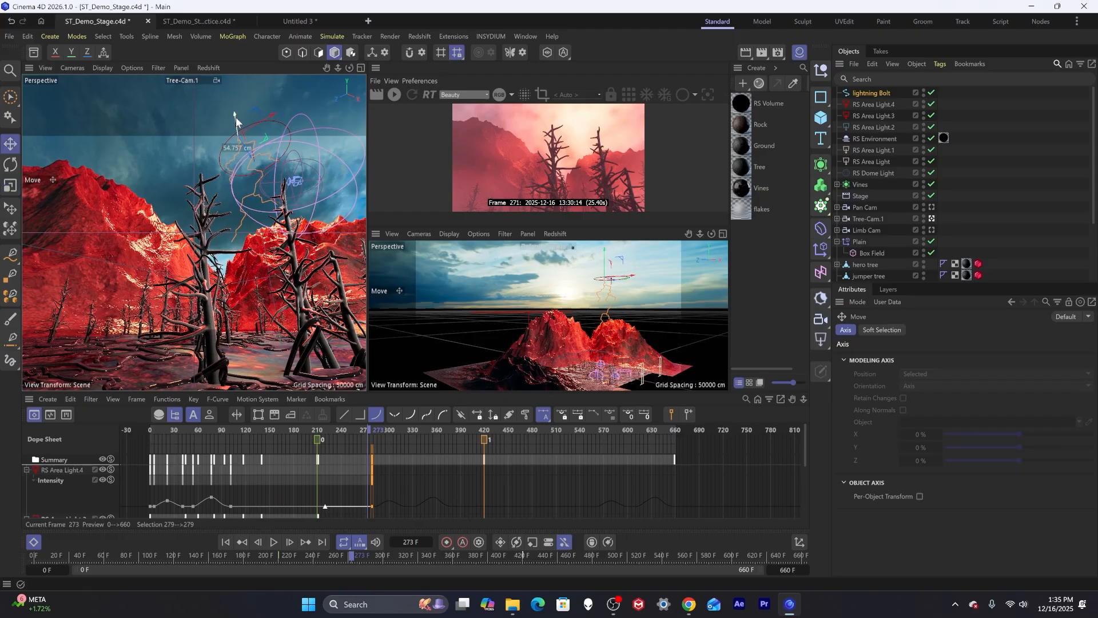
Restart the interactive render and add an RS Object tag to the lightning Bolt spline.
{"action": "left_click", "coordinate": [983, 204]}
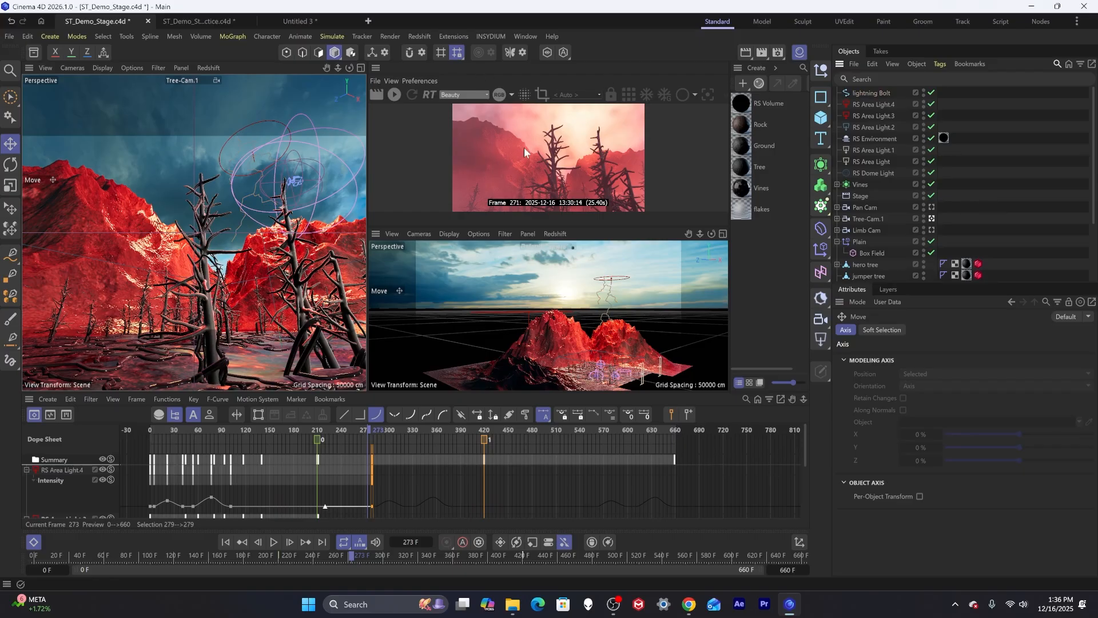
{"action": "left_click", "coordinate": [399, 94]}
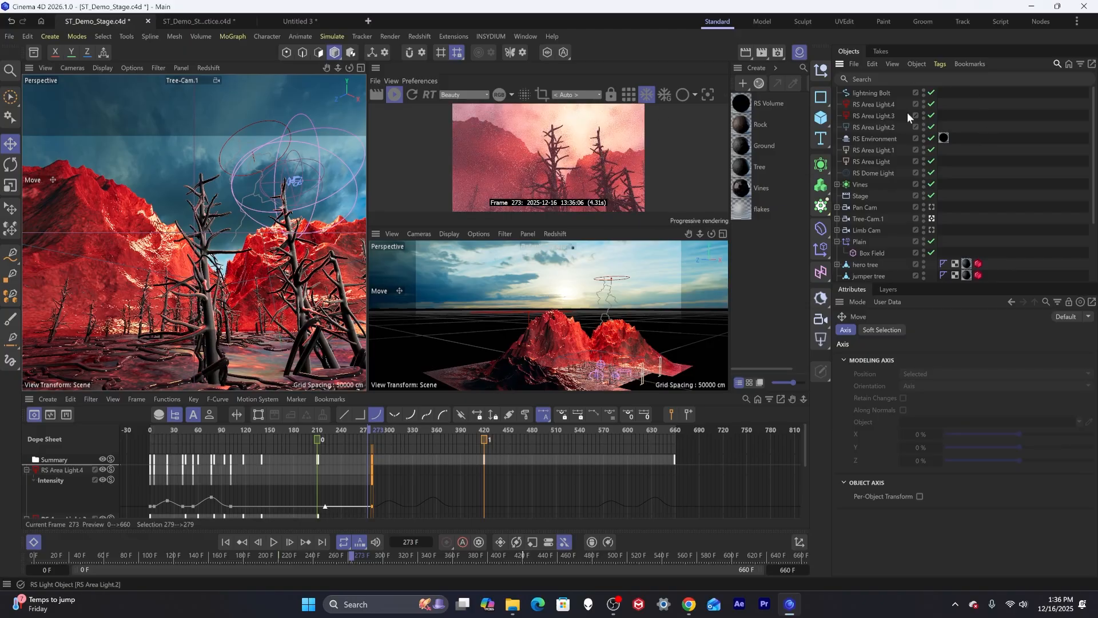
{"action": "left_click", "coordinate": [871, 94]}
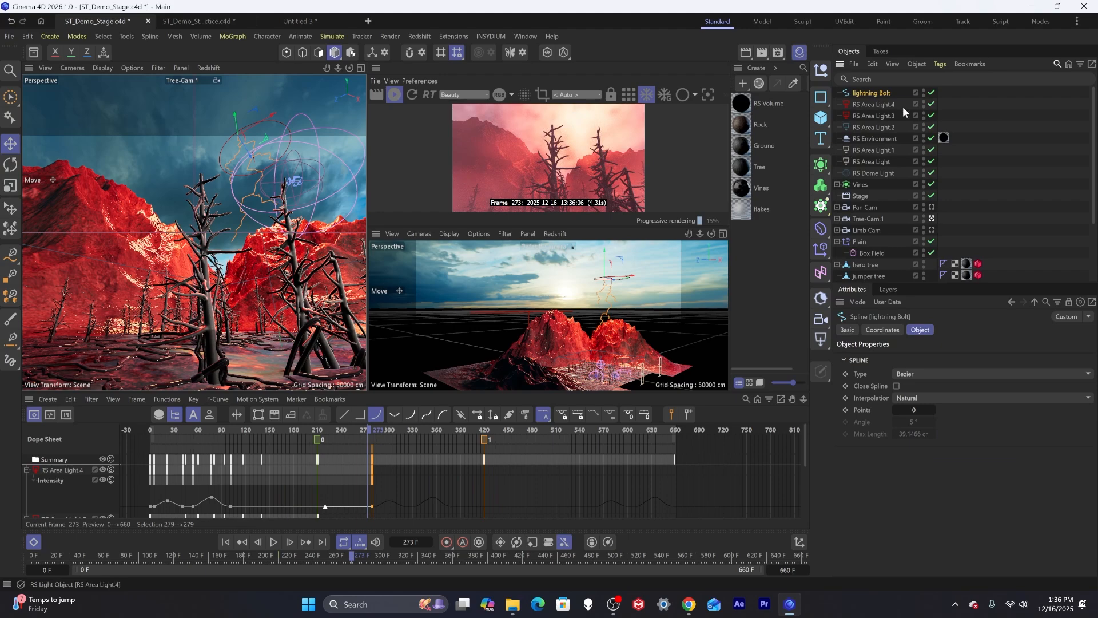
{"action": "left_click", "coordinate": [939, 64]}
{"action": "mouse_move", "coordinate": [976, 218]}
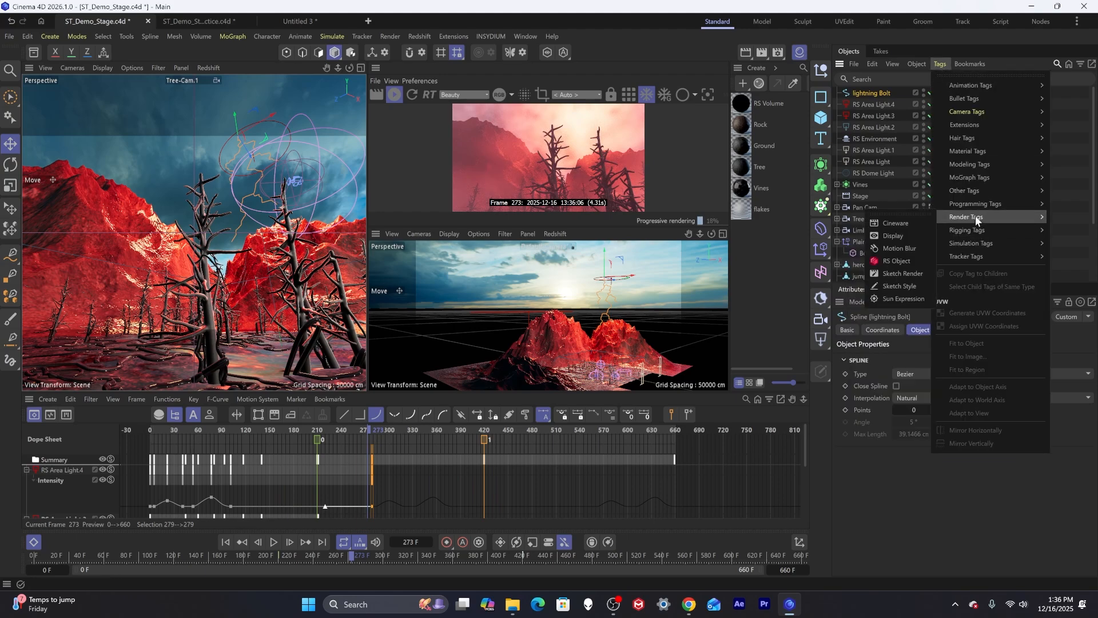
{"action": "left_click", "coordinate": [900, 259]}
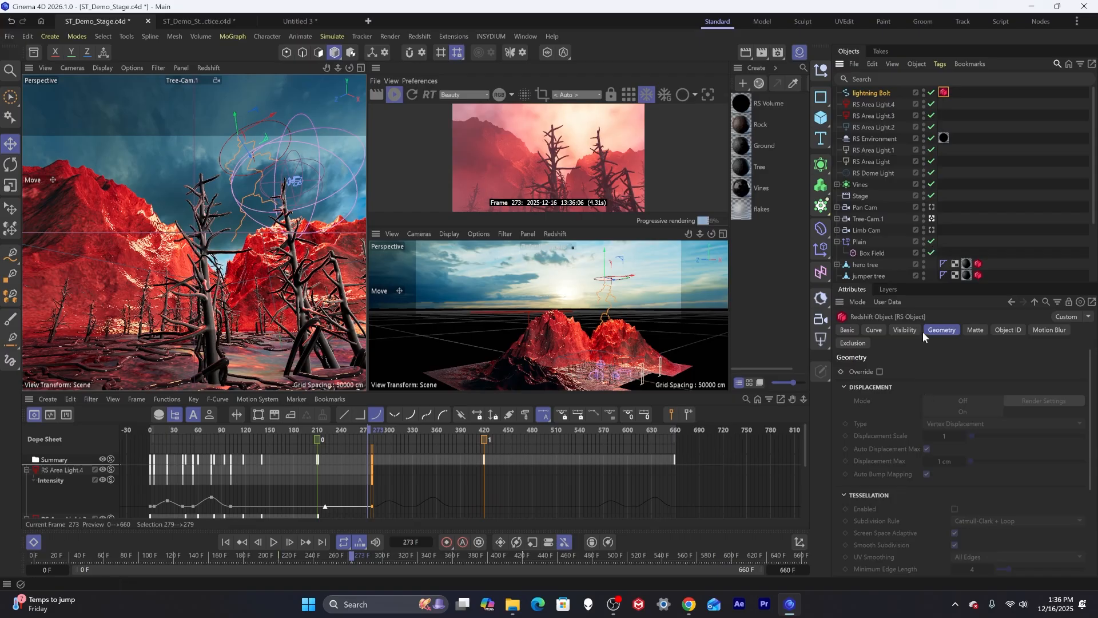
Set the RS Object tag's curve mode to Hair Strands.
{"action": "left_click", "coordinate": [903, 330]}
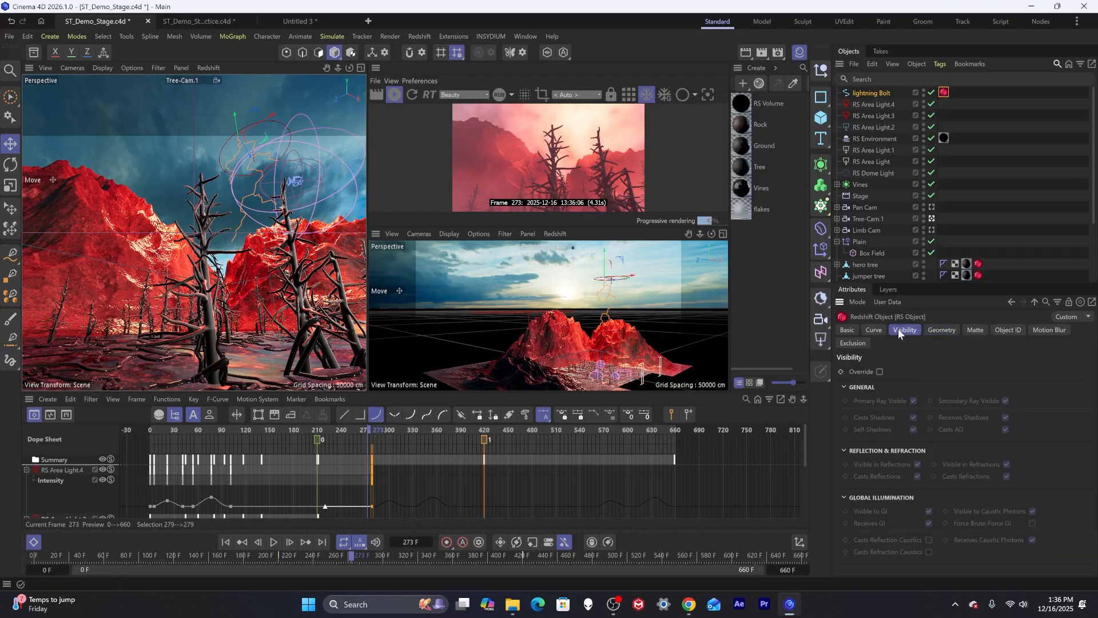
{"action": "left_click", "coordinate": [875, 330]}
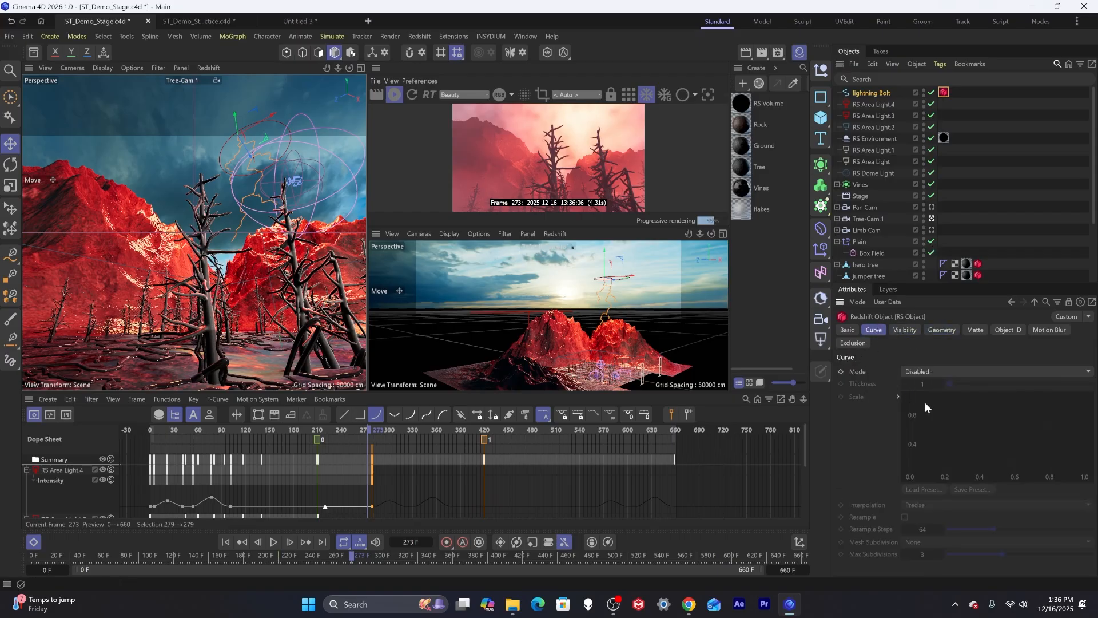
{"action": "left_click", "coordinate": [944, 369]}
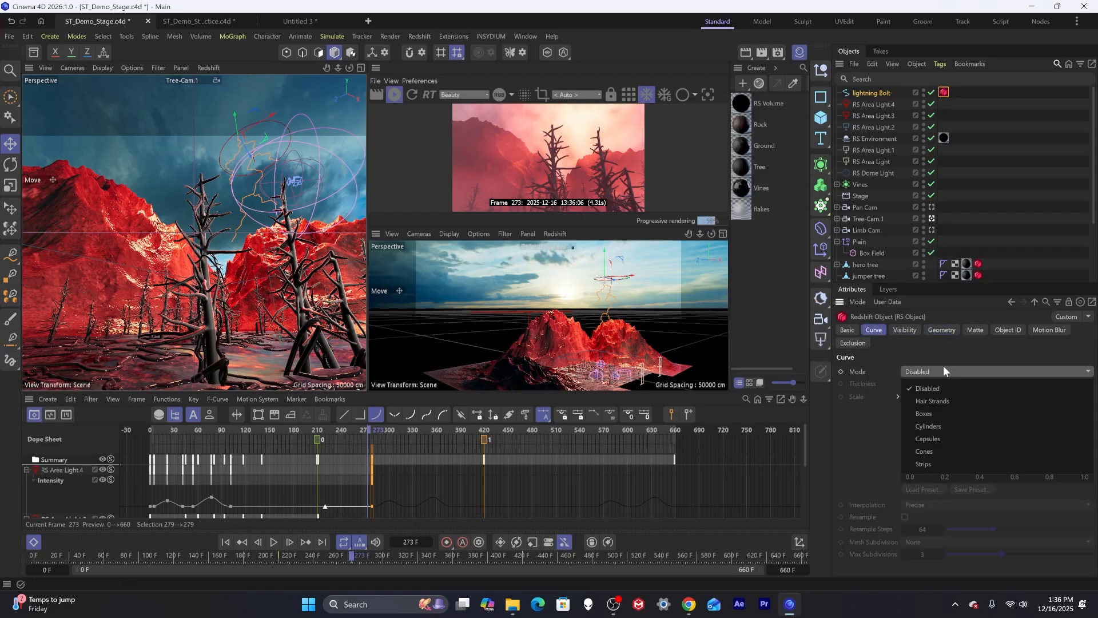
{"action": "left_click", "coordinate": [945, 403]}
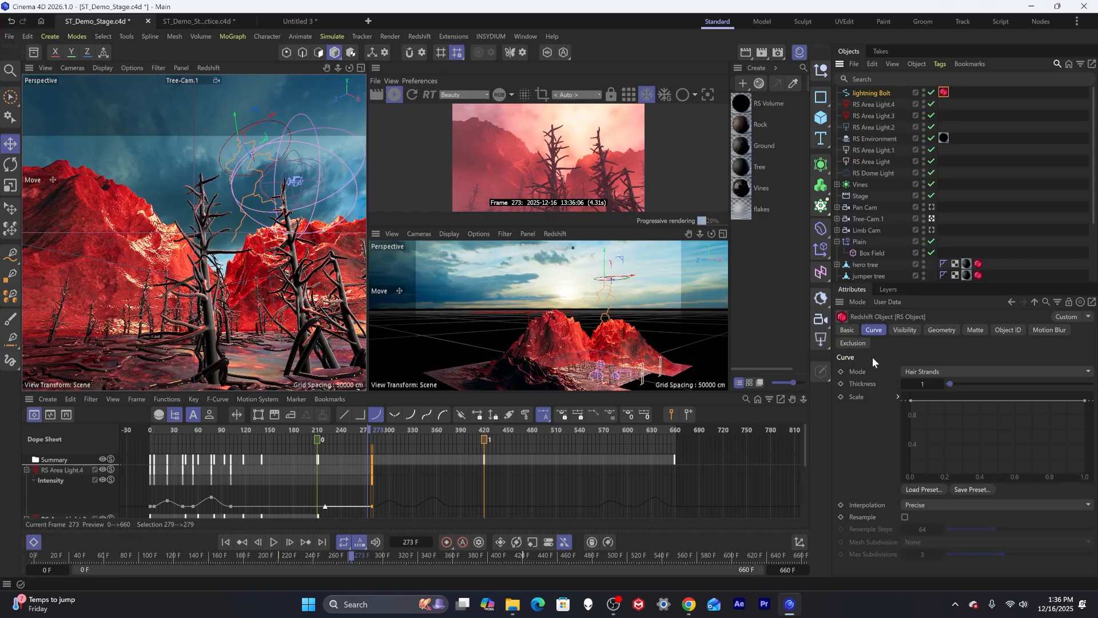
Increase the hair-strand curve thickness through 10 and 30 to 60 while previewing the render.
{"action": "left_click", "coordinate": [922, 384]}
{"action": "type", "text": "10"}
{"action": "key", "text": "Return"}
{"action": "left_click_drag", "start_coordinate": [543, 228], "coordinate": [594, 309]}
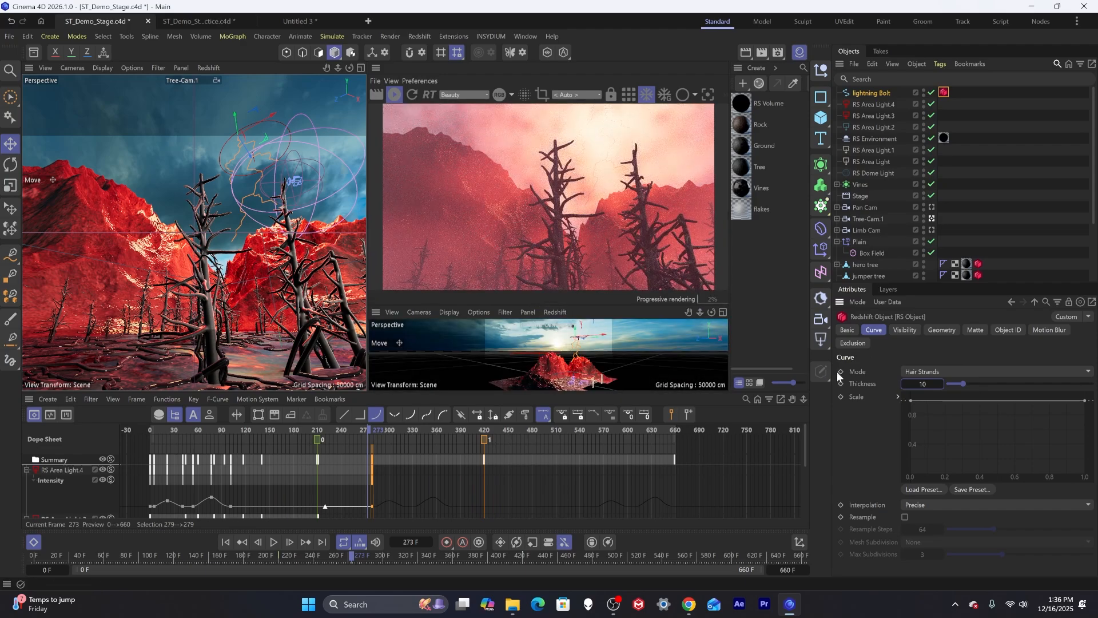
{"action": "left_click", "coordinate": [919, 384]}
{"action": "type", "text": "30"}
{"action": "key", "text": "Return"}
{"action": "left_click", "coordinate": [919, 384]}
{"action": "type", "text": "60"}
{"action": "key", "text": "Return"}
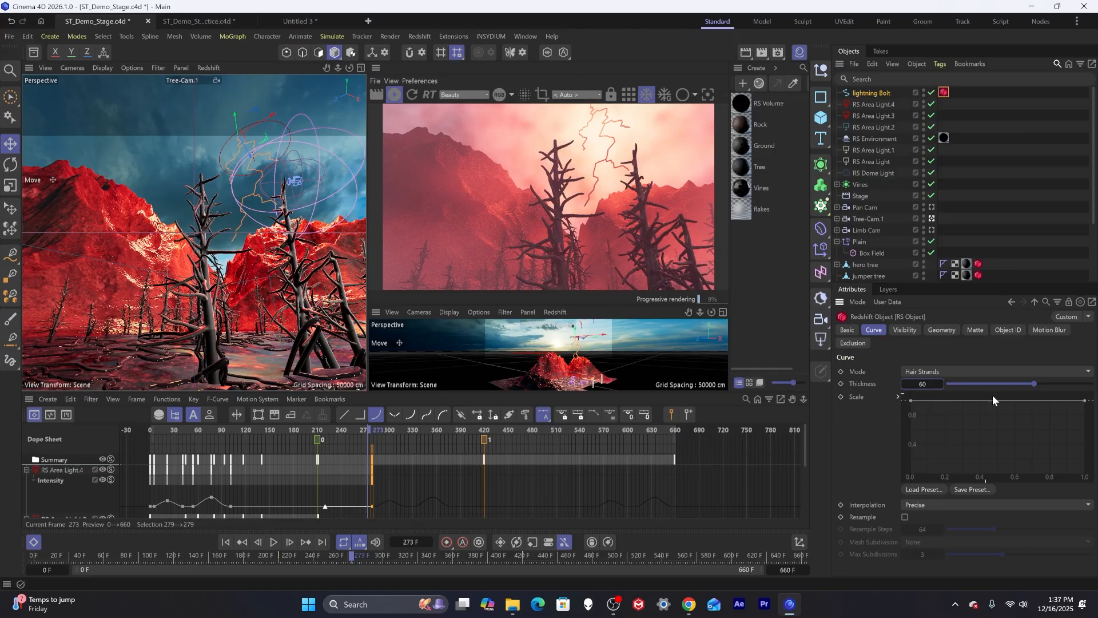
Reshape the thickness scale curve so the lightning strands taper from full width at the start to thin at the end.
{"action": "left_click_drag", "start_coordinate": [1084, 401], "coordinate": [1091, 485]}
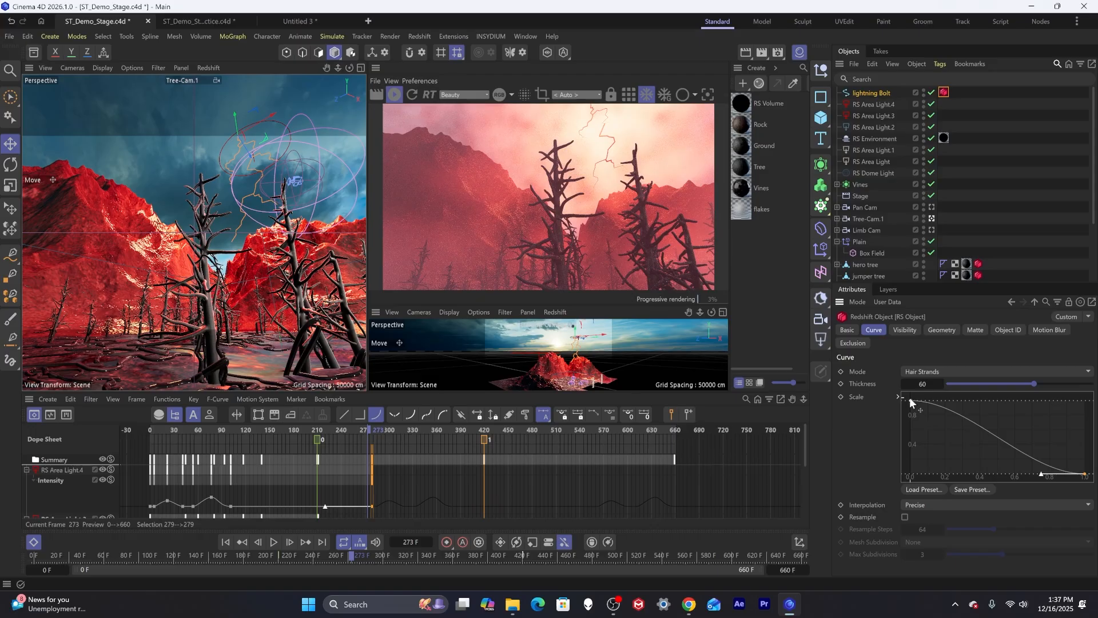
{"action": "left_click_drag", "start_coordinate": [1042, 474], "coordinate": [1080, 455]}
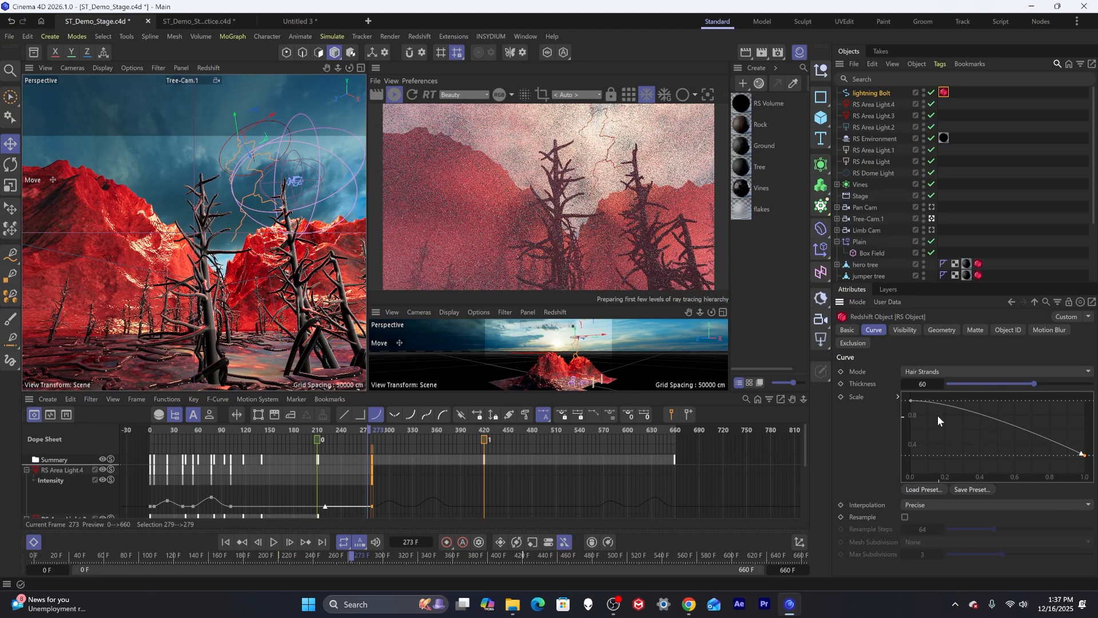
{"action": "left_click", "coordinate": [912, 401]}
{"action": "left_click_drag", "start_coordinate": [952, 404], "coordinate": [928, 412]}
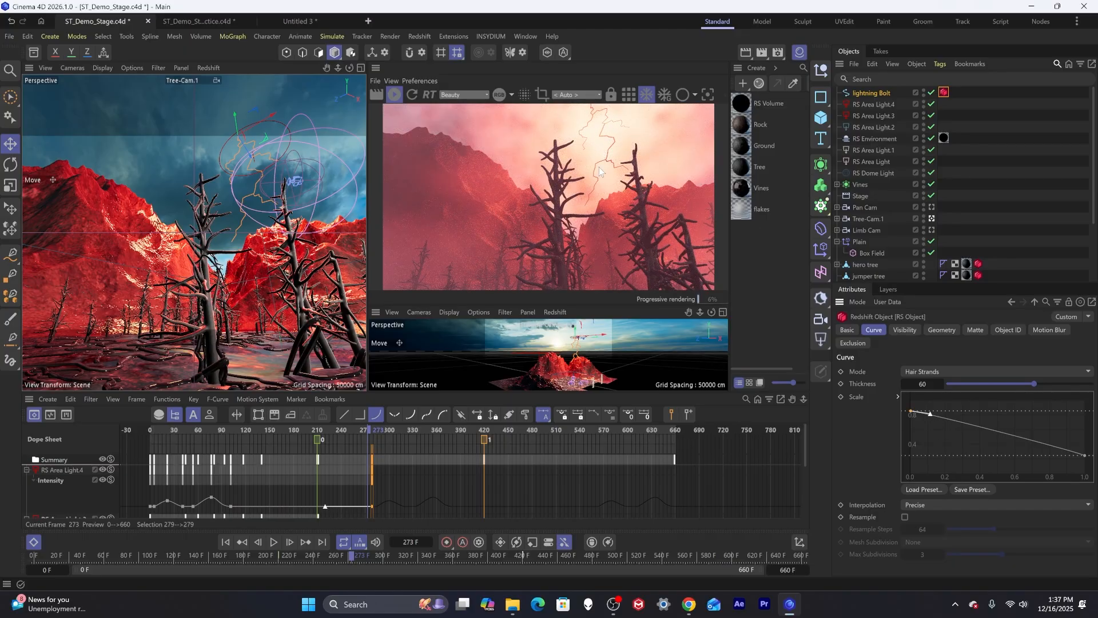
Create a new Redshift material and name it lightning.
{"action": "double_click", "coordinate": [756, 274]}
{"action": "double_click", "coordinate": [759, 105]}
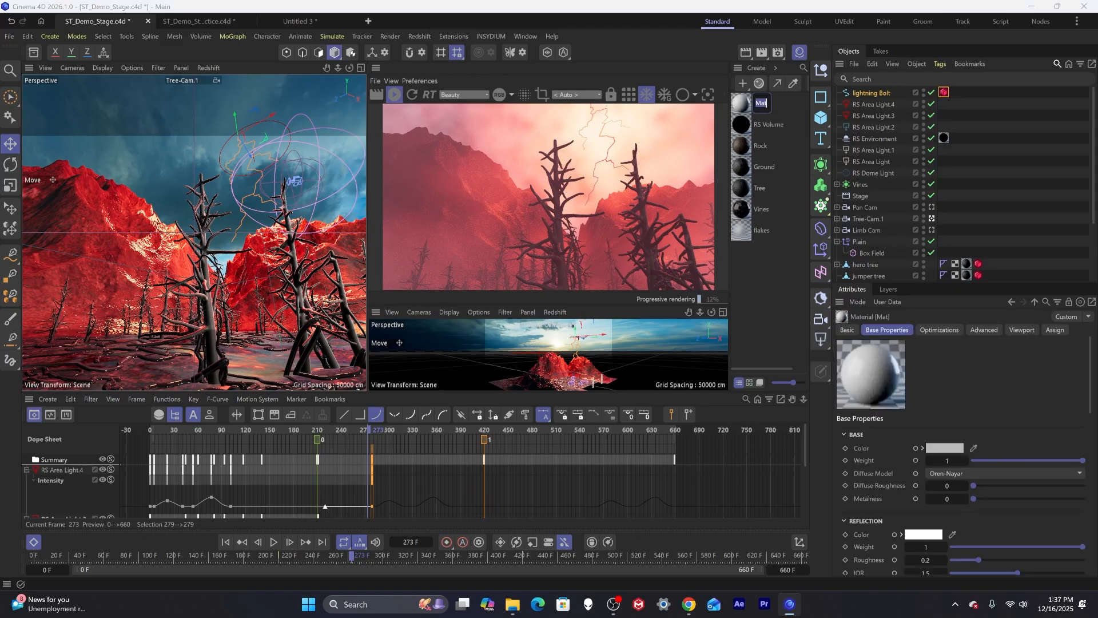
{"action": "type", "text": "lightning"}
{"action": "key", "text": "Return"}
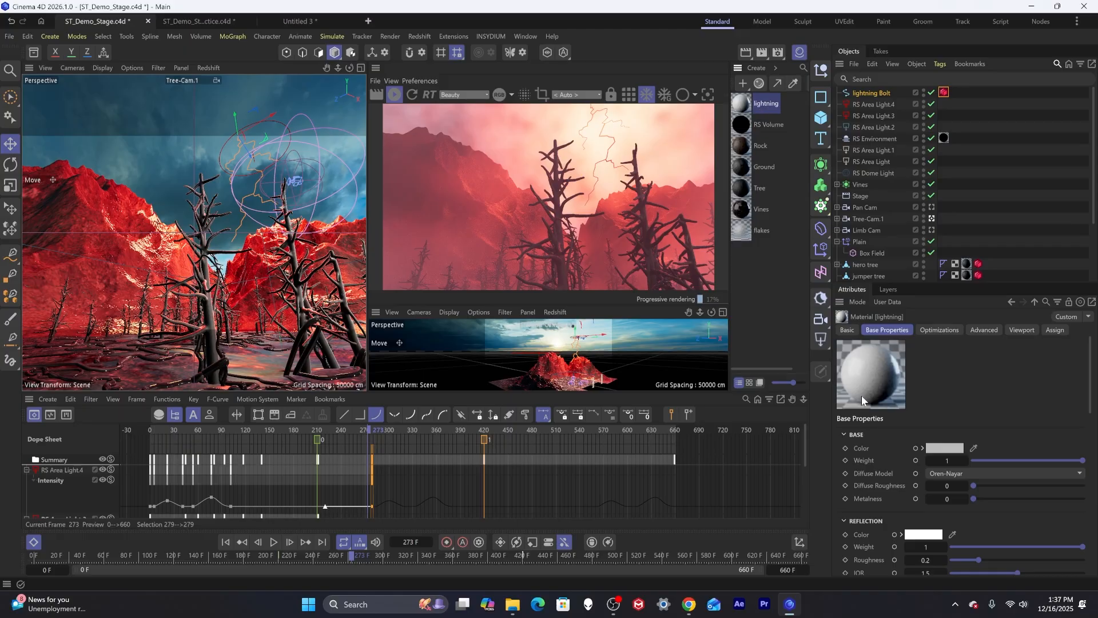
Set the lightning material's base weight and reflection weight to 0.
{"action": "scroll", "coordinate": [892, 414], "scroll_direction": "down", "scroll_amount": 3}
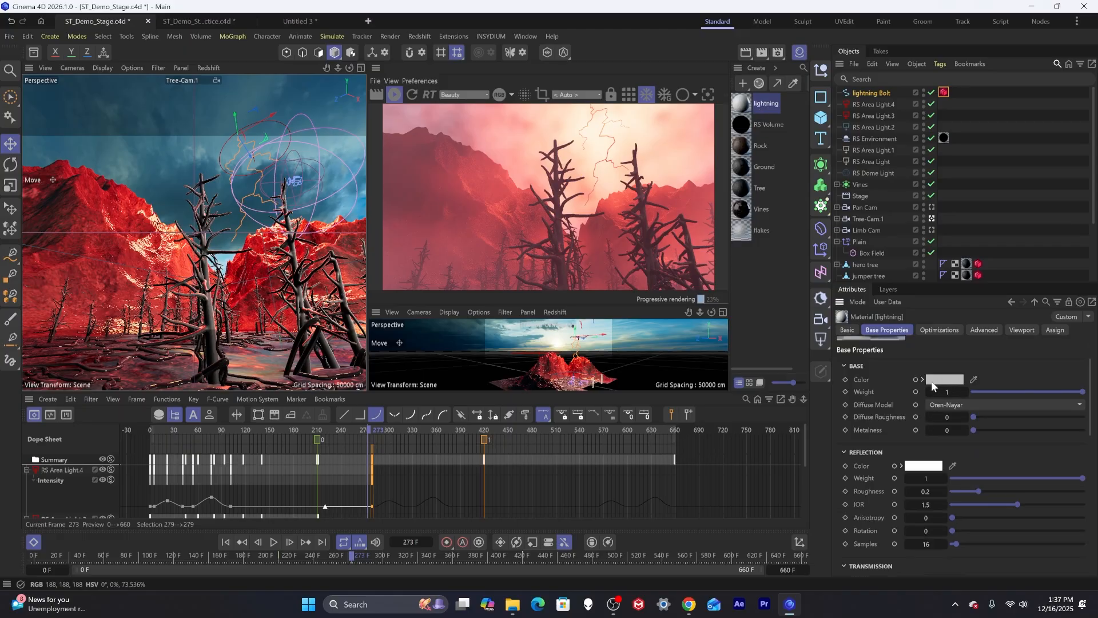
{"action": "left_click_drag", "start_coordinate": [974, 392], "coordinate": [946, 392]}
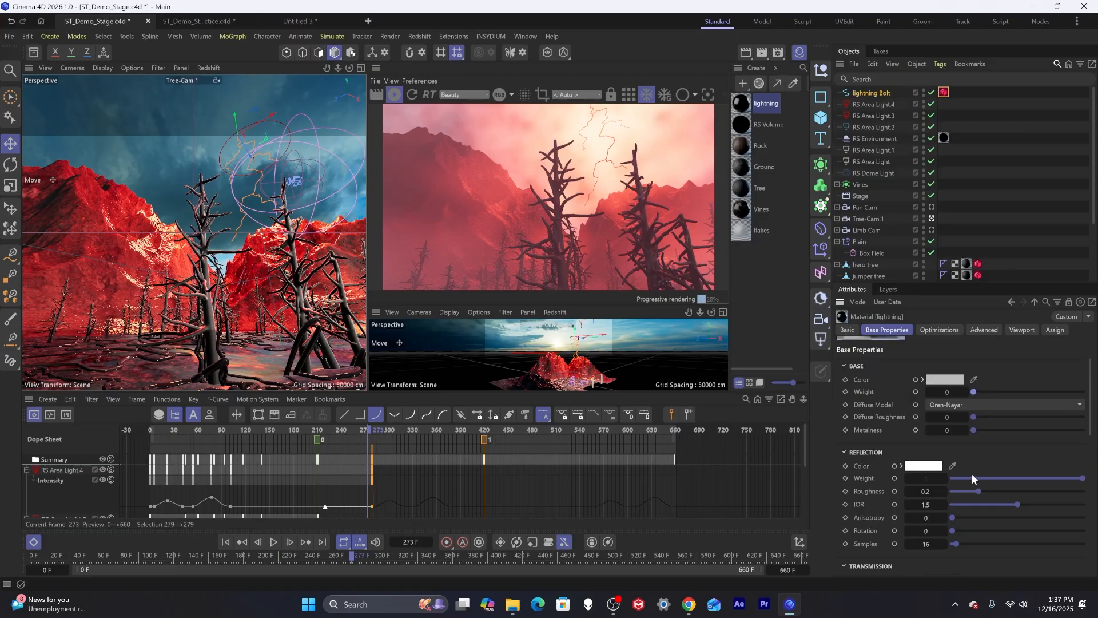
{"action": "left_click_drag", "start_coordinate": [972, 476], "coordinate": [914, 475]}
Set the material's emission color to red and its emission radiance to 10.
{"action": "scroll", "coordinate": [867, 463], "scroll_direction": "down", "scroll_amount": 4}
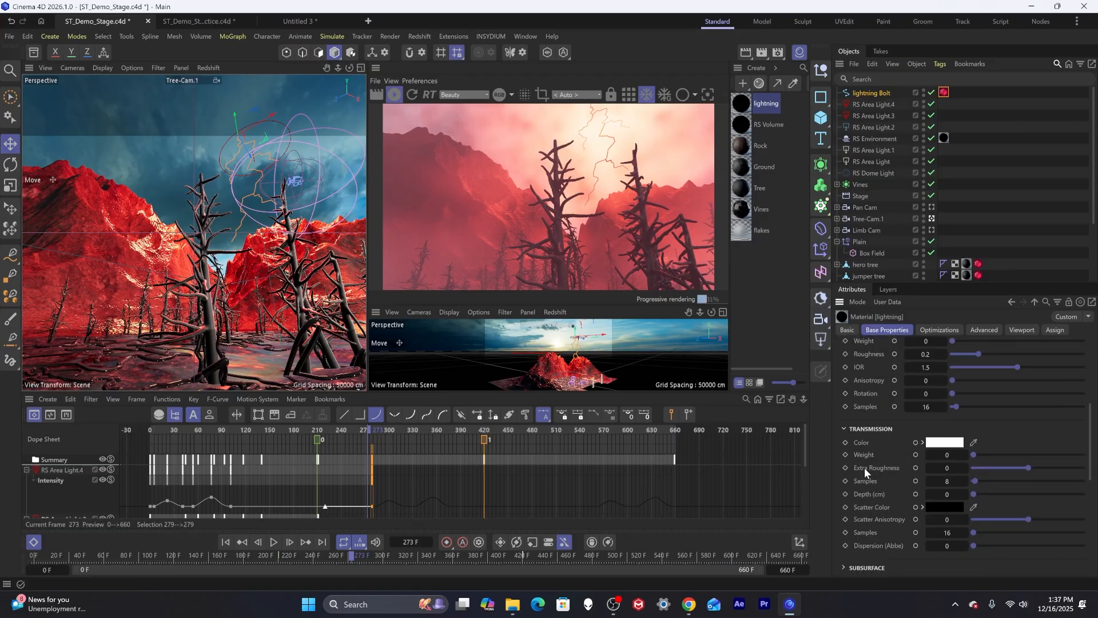
{"action": "scroll", "coordinate": [863, 466], "scroll_direction": "down", "scroll_amount": 6}
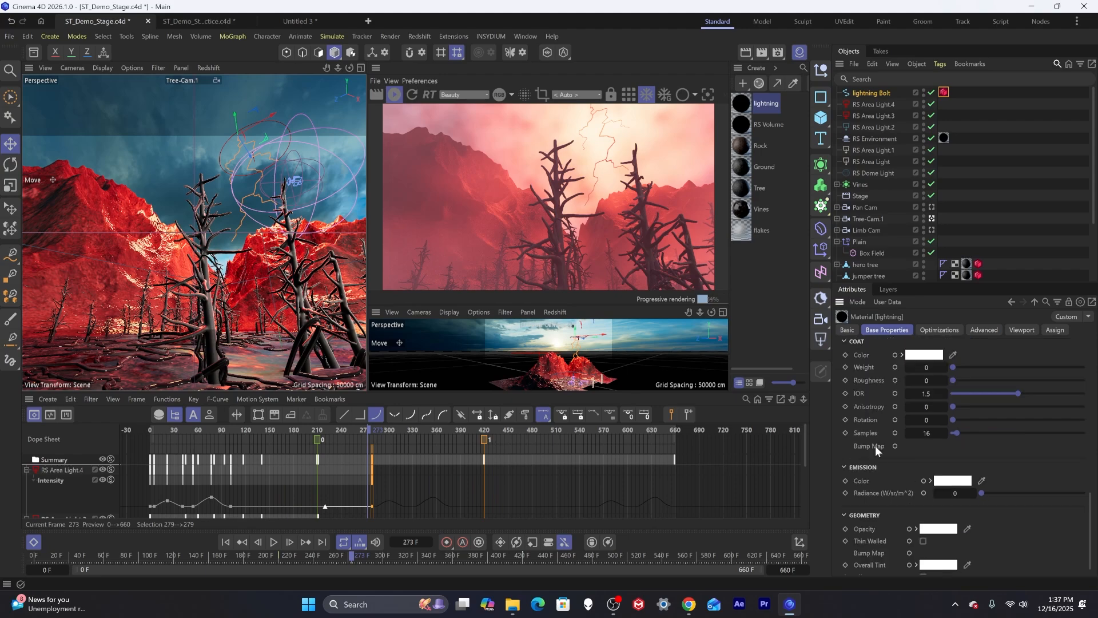
{"action": "left_click", "coordinate": [959, 480]}
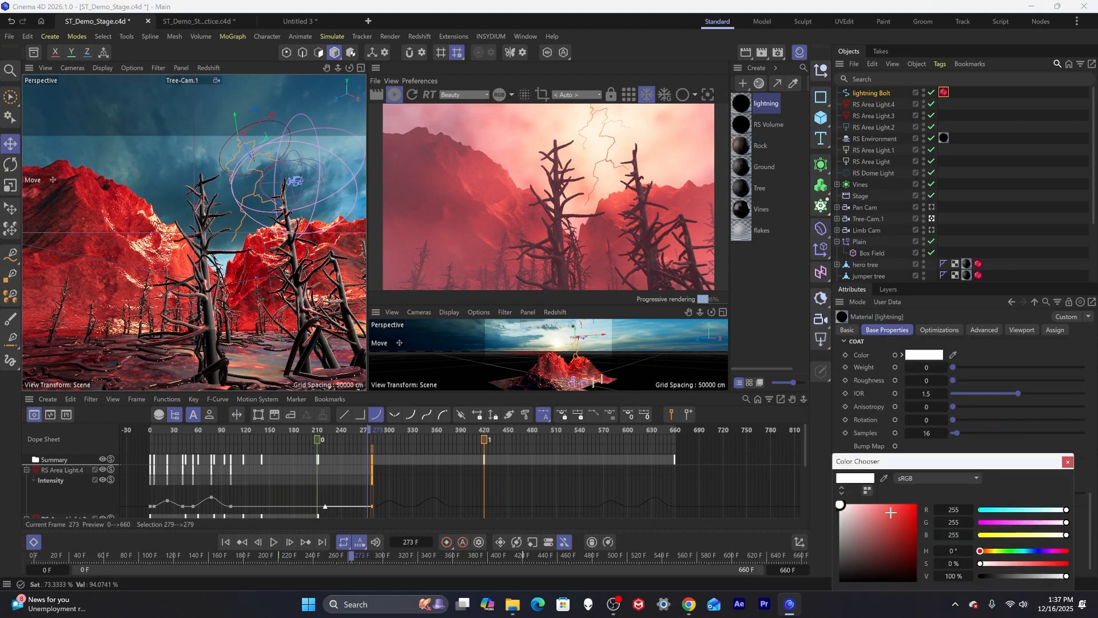
{"action": "left_click_drag", "start_coordinate": [891, 513], "coordinate": [1013, 509]}
{"action": "left_click", "coordinate": [1067, 462]}
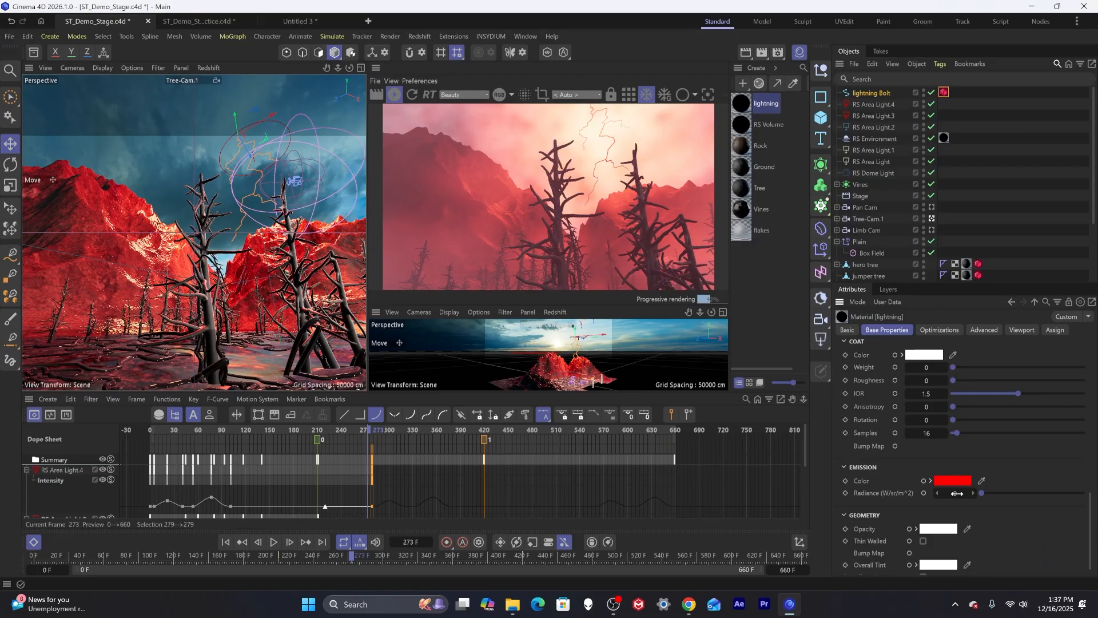
{"action": "left_click", "coordinate": [957, 493]}
{"action": "type", "text": "10"}
{"action": "key", "text": "Return"}
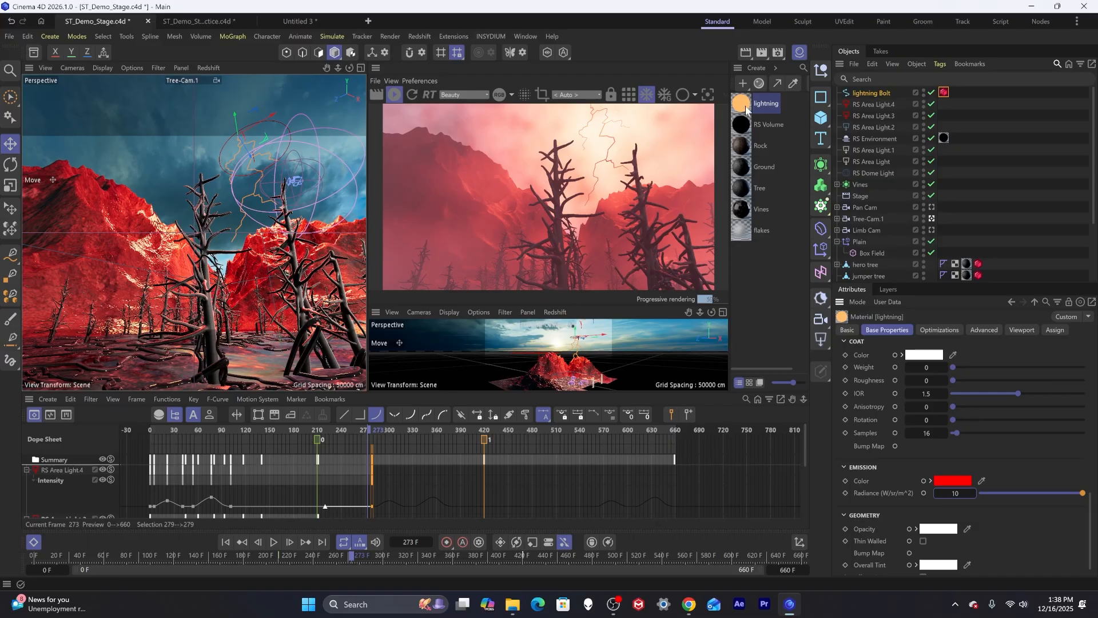
Apply the lightning material to the lightning Bolt spline and raise its emission radiance to 100.
{"action": "left_click_drag", "start_coordinate": [741, 103], "coordinate": [867, 92]}
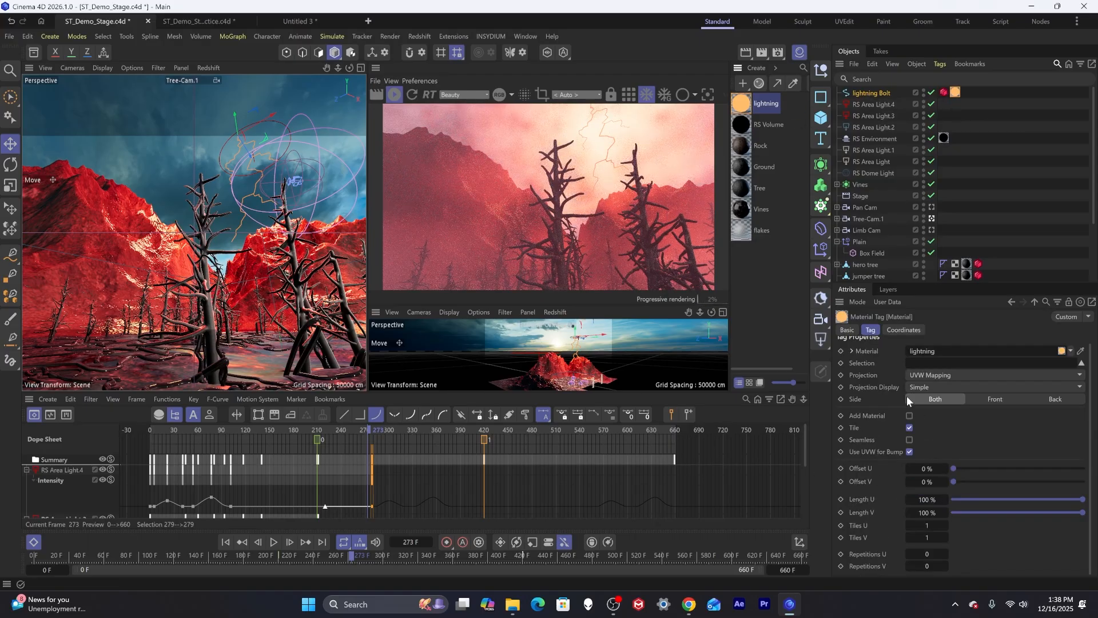
{"action": "left_click", "coordinate": [742, 108]}
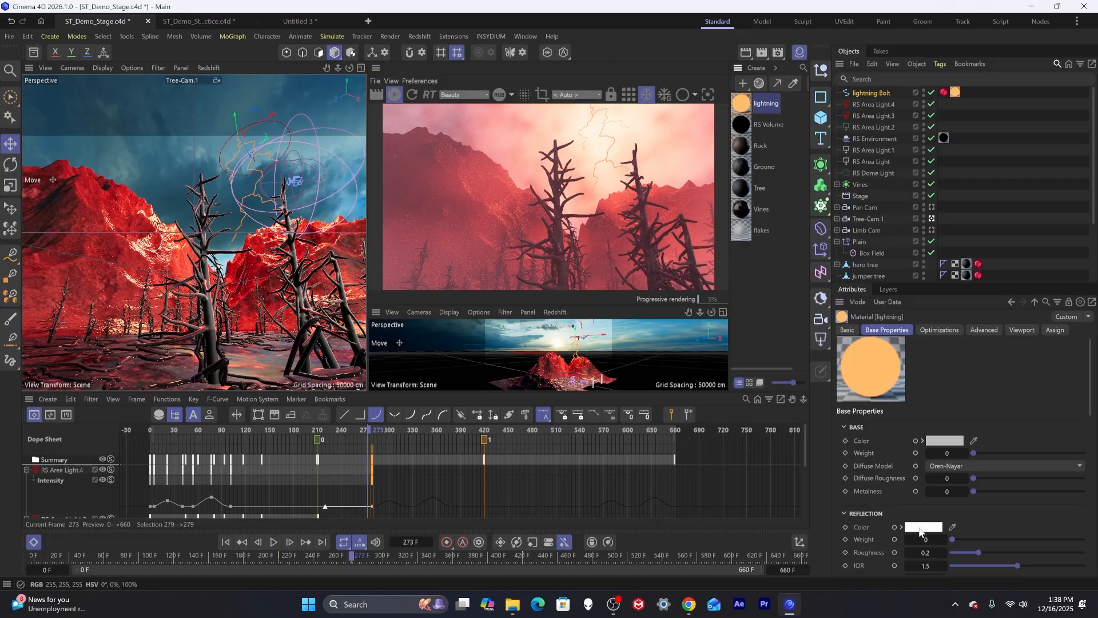
{"action": "scroll", "coordinate": [919, 530], "scroll_direction": "down", "scroll_amount": 5}
{"action": "left_click", "coordinate": [843, 353]}
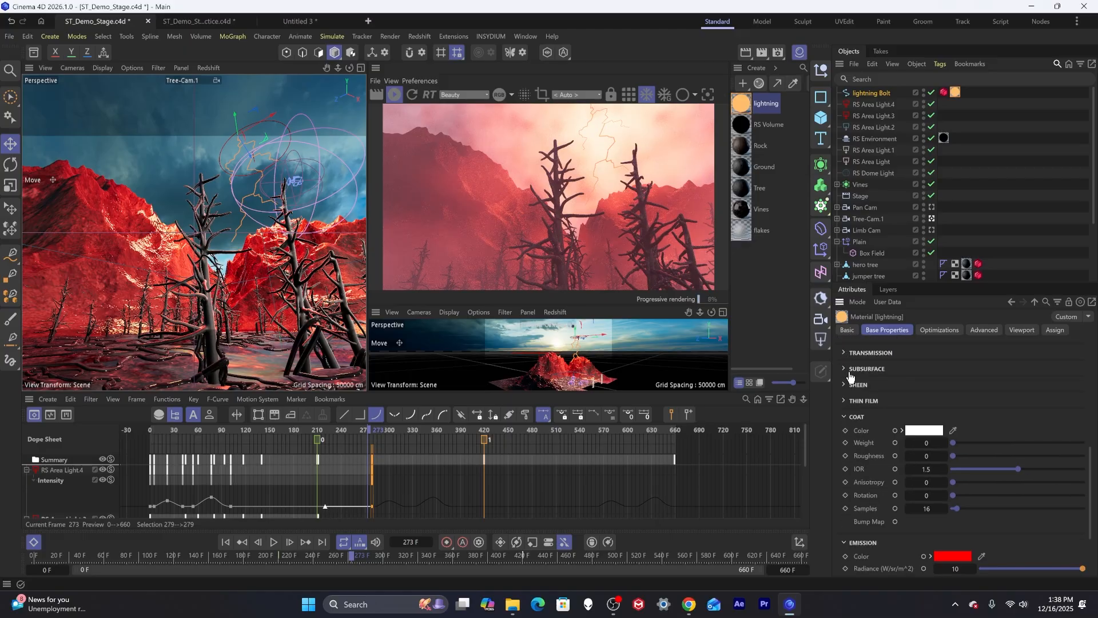
{"action": "scroll", "coordinate": [848, 373], "scroll_direction": "up", "scroll_amount": 3}
{"action": "left_click", "coordinate": [843, 375]}
{"action": "scroll", "coordinate": [846, 382], "scroll_direction": "up", "scroll_amount": 3}
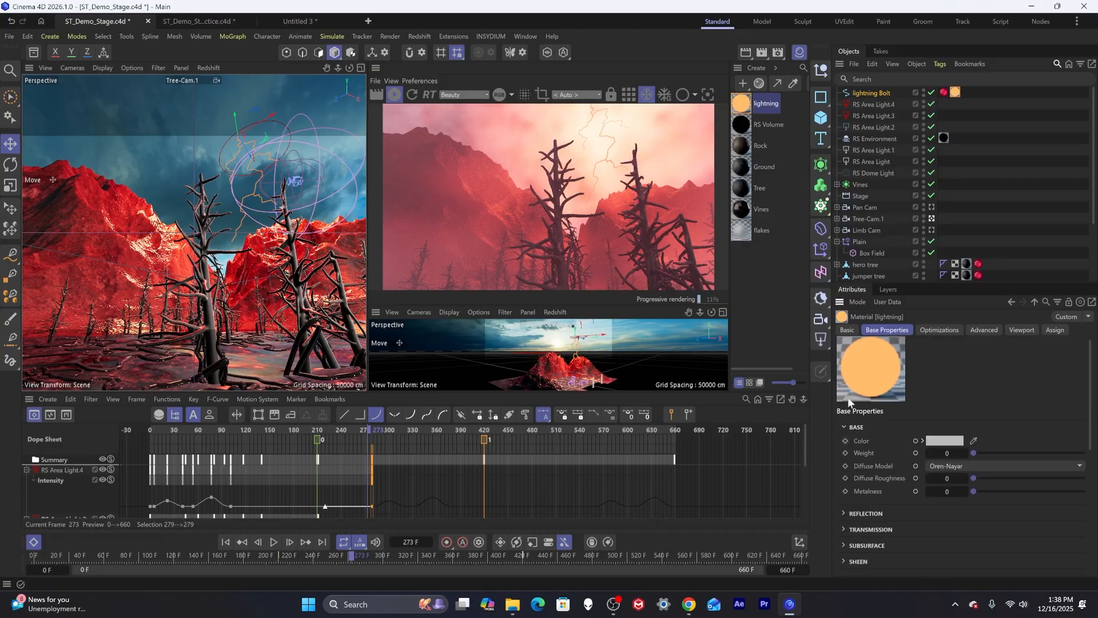
{"action": "left_click", "coordinate": [844, 427]}
{"action": "scroll", "coordinate": [863, 458], "scroll_direction": "down", "scroll_amount": 3}
{"action": "left_click", "coordinate": [844, 385]}
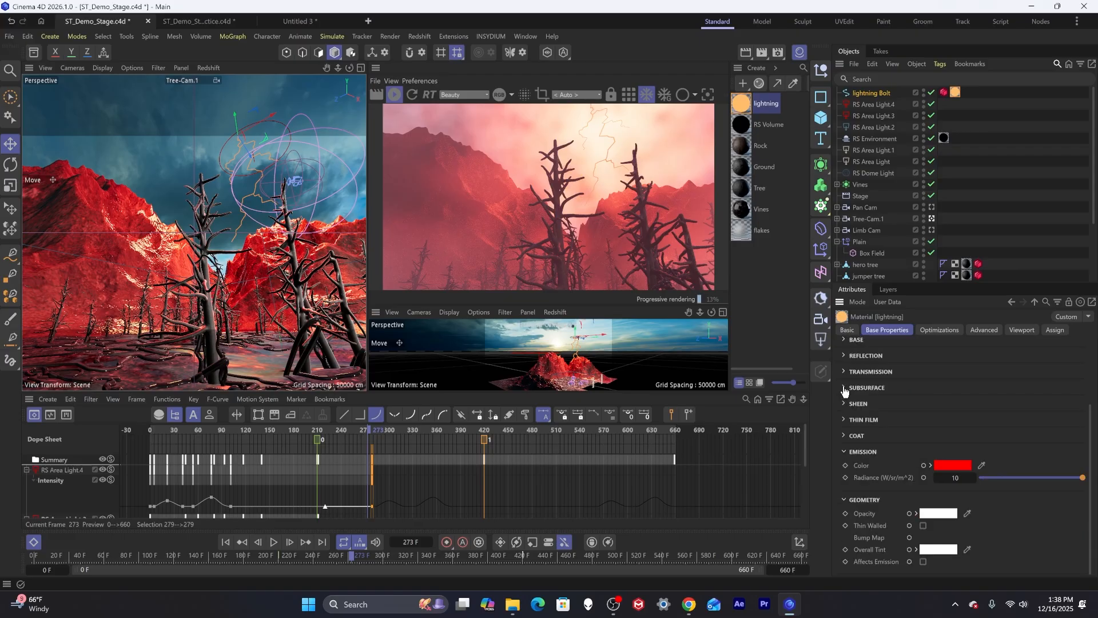
{"action": "left_click_drag", "start_coordinate": [938, 475], "coordinate": [1086, 461]}
{"action": "type", "text": "100"}
{"action": "key", "text": "Return"}
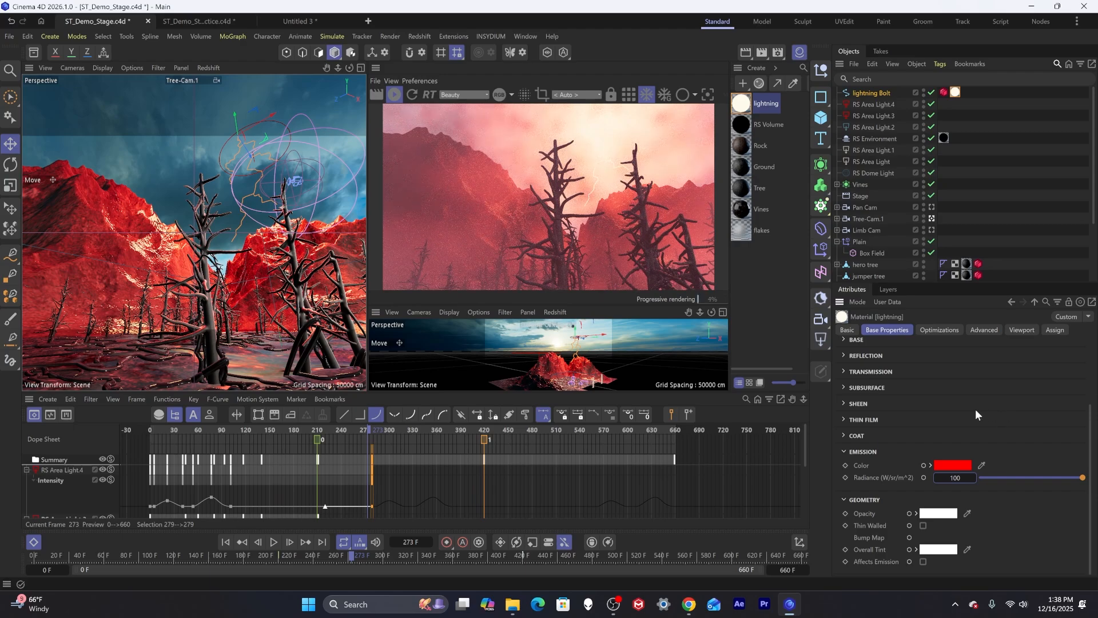
Try an emission radiance of 50, then set it back to 100.
{"action": "left_click", "coordinate": [956, 478]}
{"action": "type", "text": "50"}
{"action": "key", "text": "Return"}
{"action": "double_click", "coordinate": [959, 477]}
{"action": "type", "text": "100"}
{"action": "key", "text": "Return"}
Step through the frames around 270 to preview the lightning flash in the render view.
{"action": "left_click", "coordinate": [26, 469]}
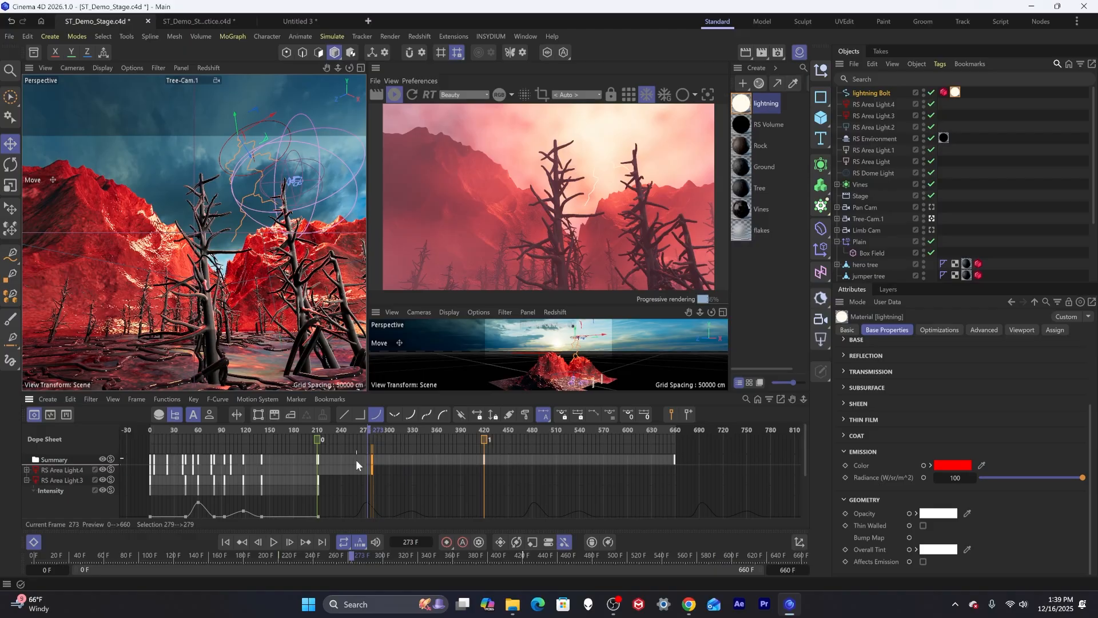
{"action": "left_click", "coordinate": [366, 423]}
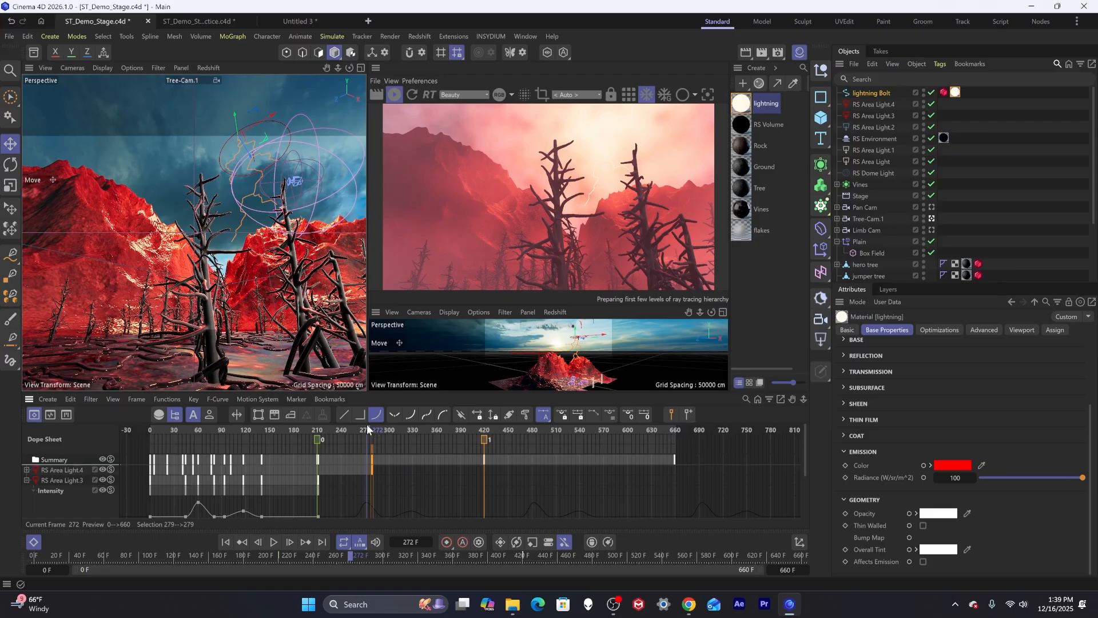
{"action": "key", "text": "f"}
{"action": "key", "text": "f"}
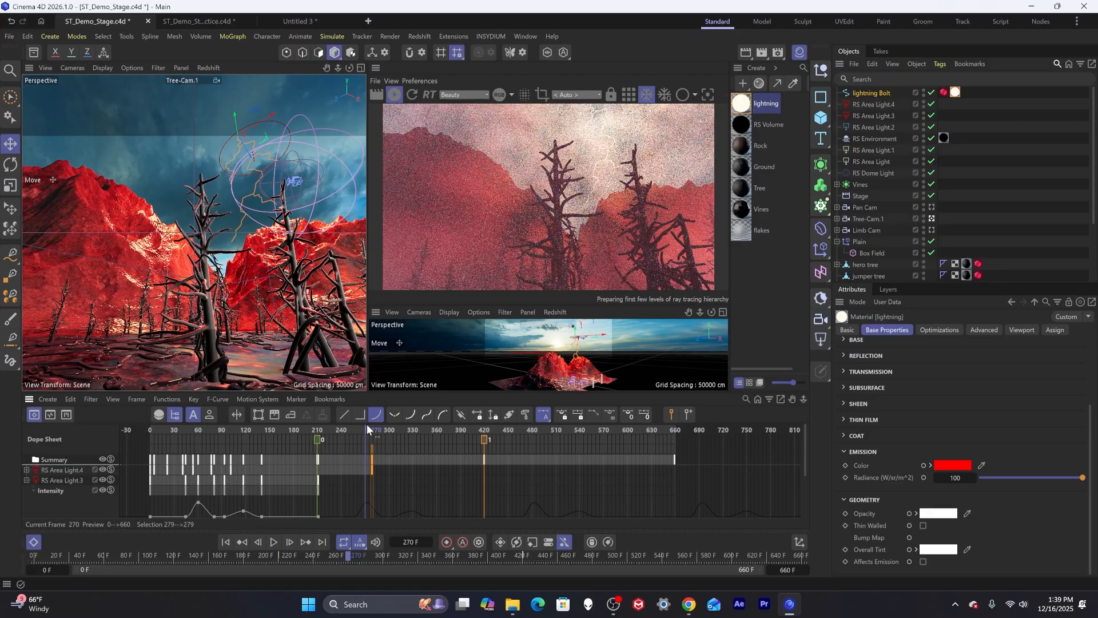
{"action": "key", "text": "g"}
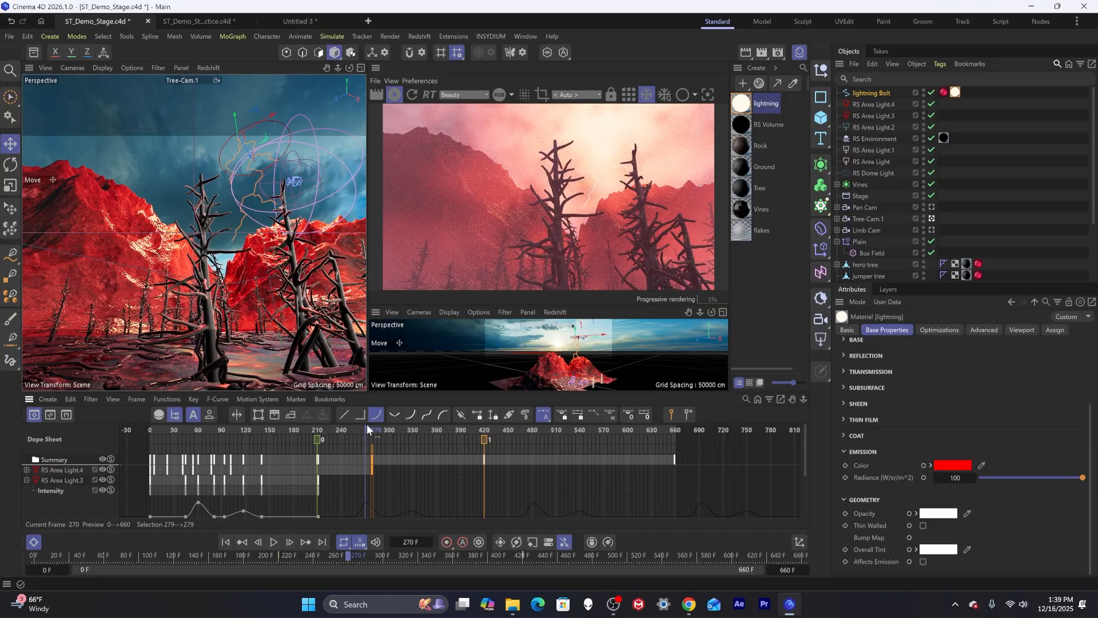
{"action": "key", "text": "g"}
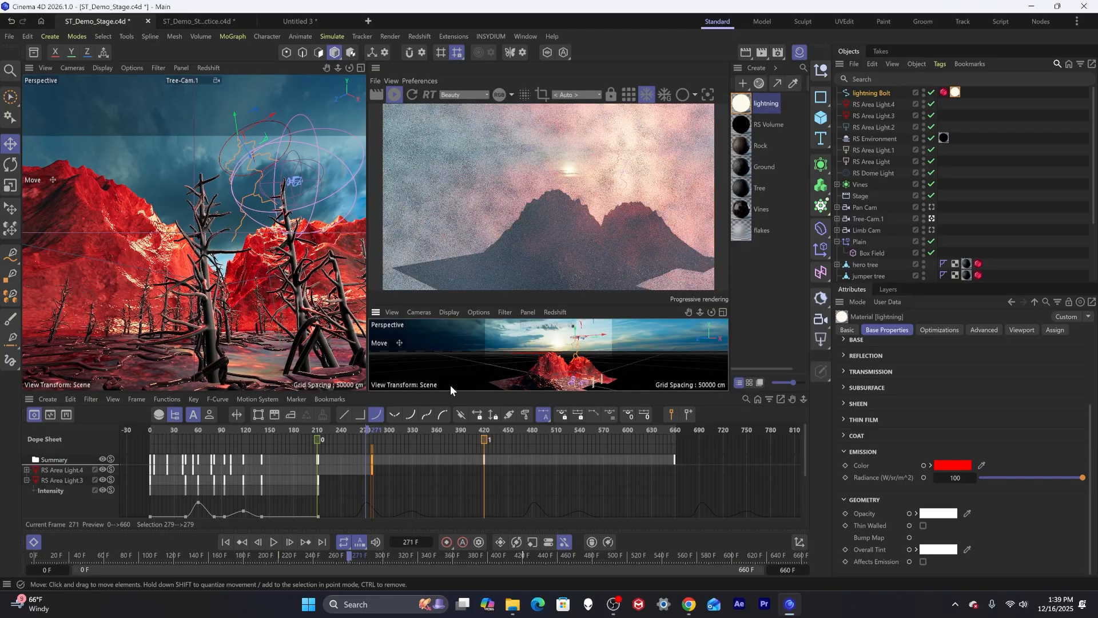
{"action": "key", "text": "f"}
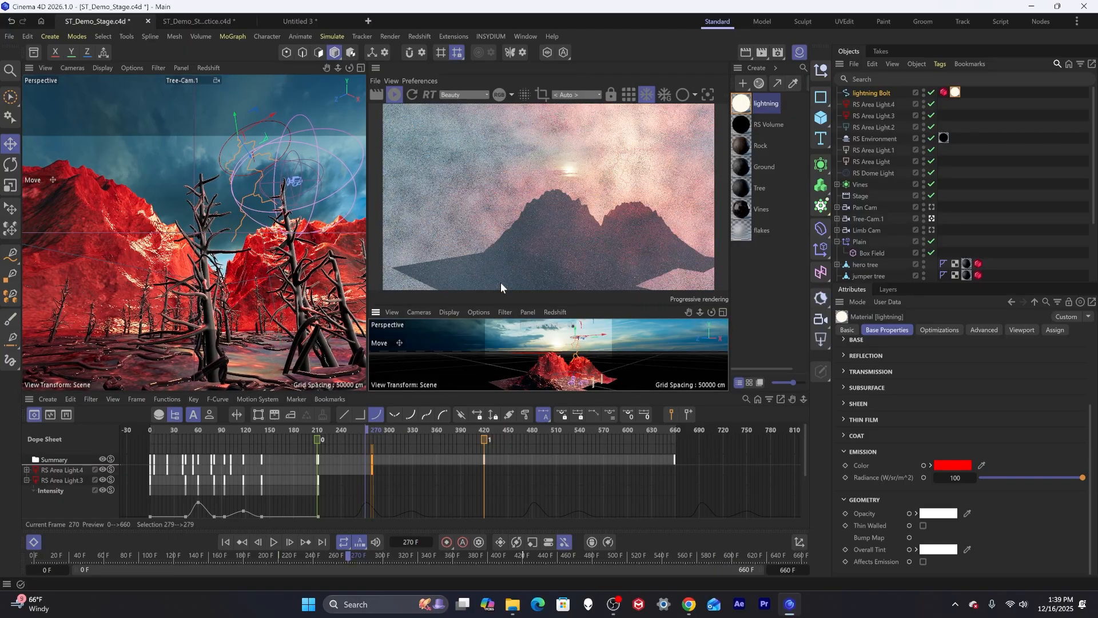
Select the lightning Bolt and set scale keyframes on it at frame 270.
{"action": "left_click", "coordinate": [880, 96]}
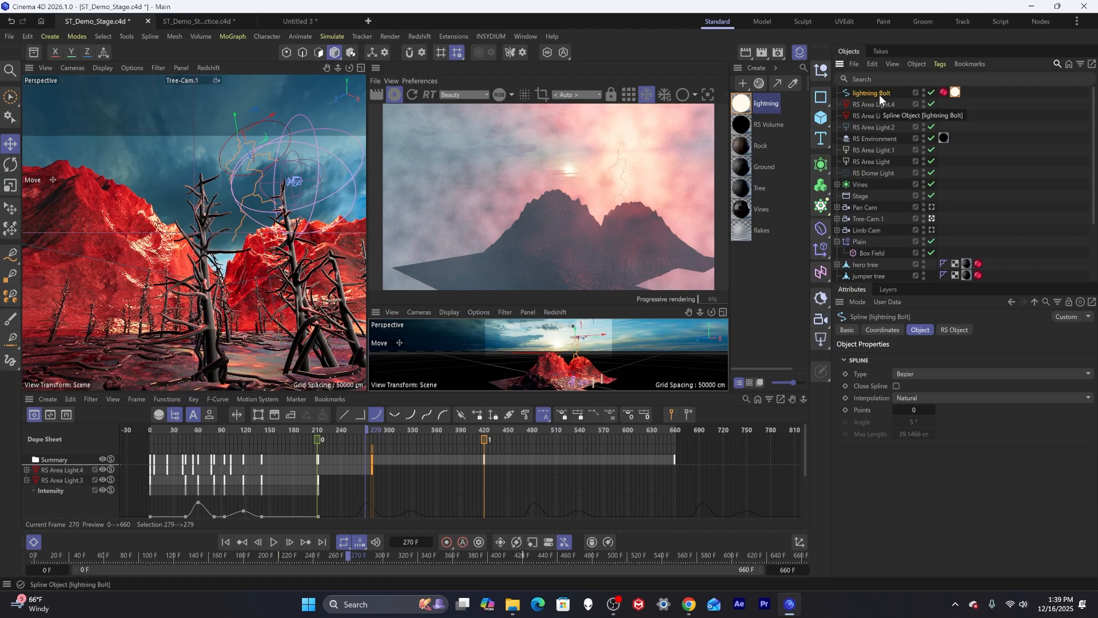
{"action": "left_click", "coordinate": [881, 329]}
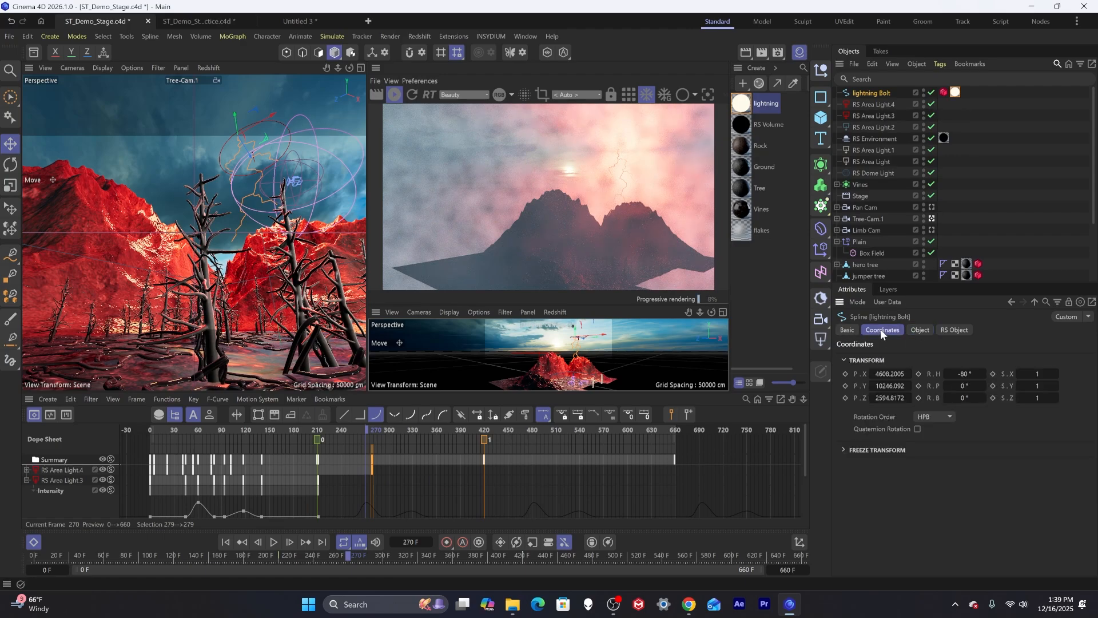
{"action": "left_click", "coordinate": [993, 374]}
{"action": "left_click", "coordinate": [991, 397]}
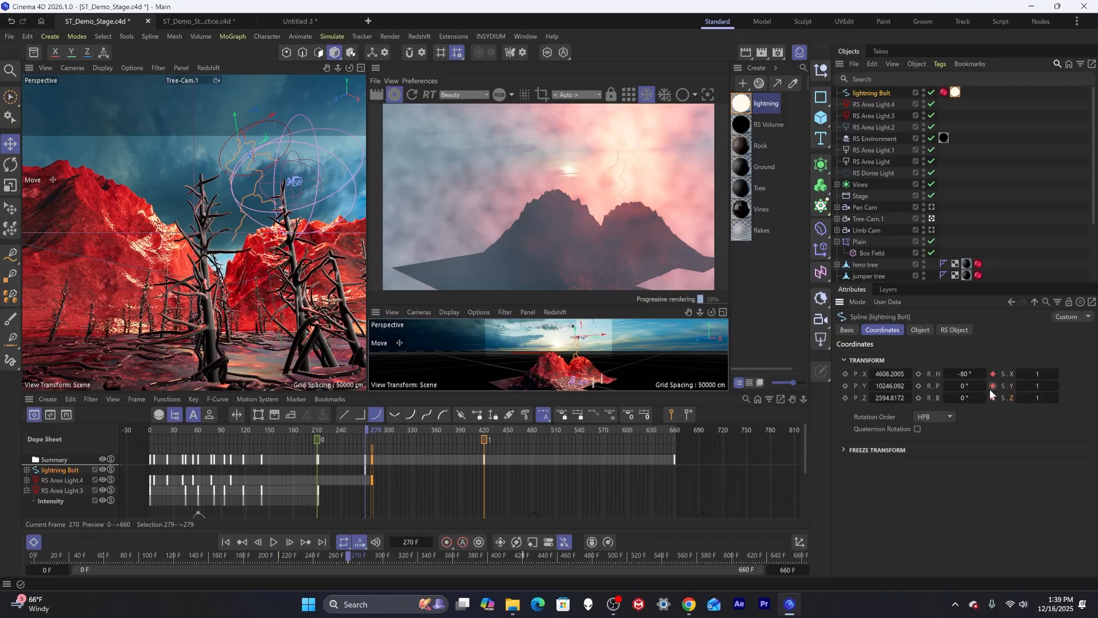
Advance to frame 272 and keyframe the bolt's scale again.
{"action": "key", "text": "g"}
{"action": "key", "text": "g"}
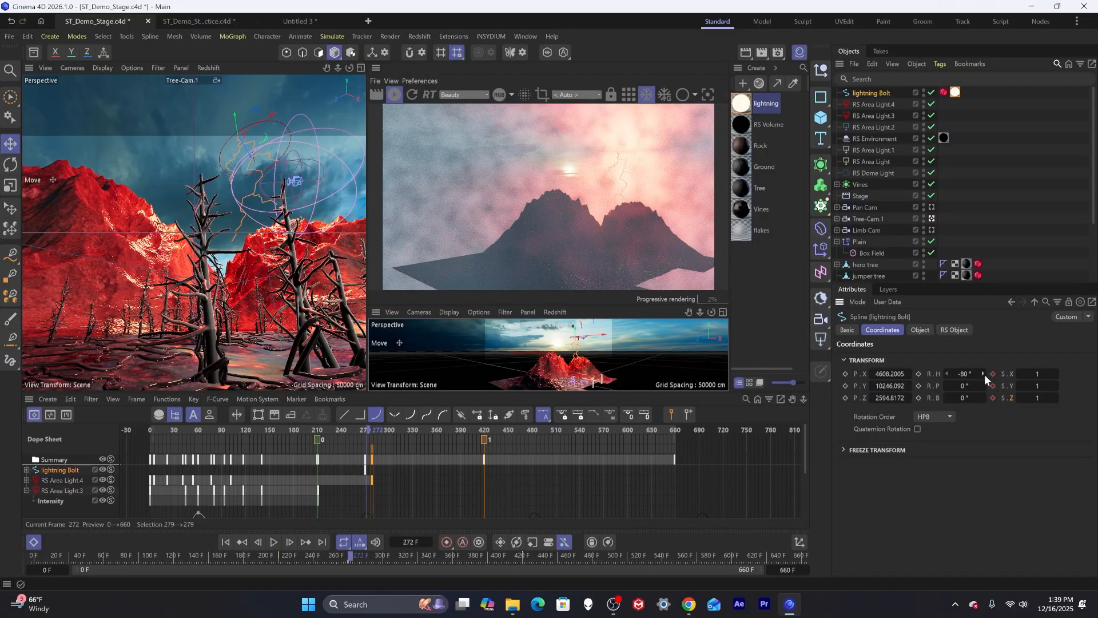
{"action": "left_click", "coordinate": [992, 374]}
{"action": "left_click", "coordinate": [993, 385]}
At frame 276 set the bolt's scale X, Y and Z to 0 and keyframe them, scrubbing to check.
{"action": "key", "text": "g"}
{"action": "key", "text": "g"}
{"action": "key", "text": "g"}
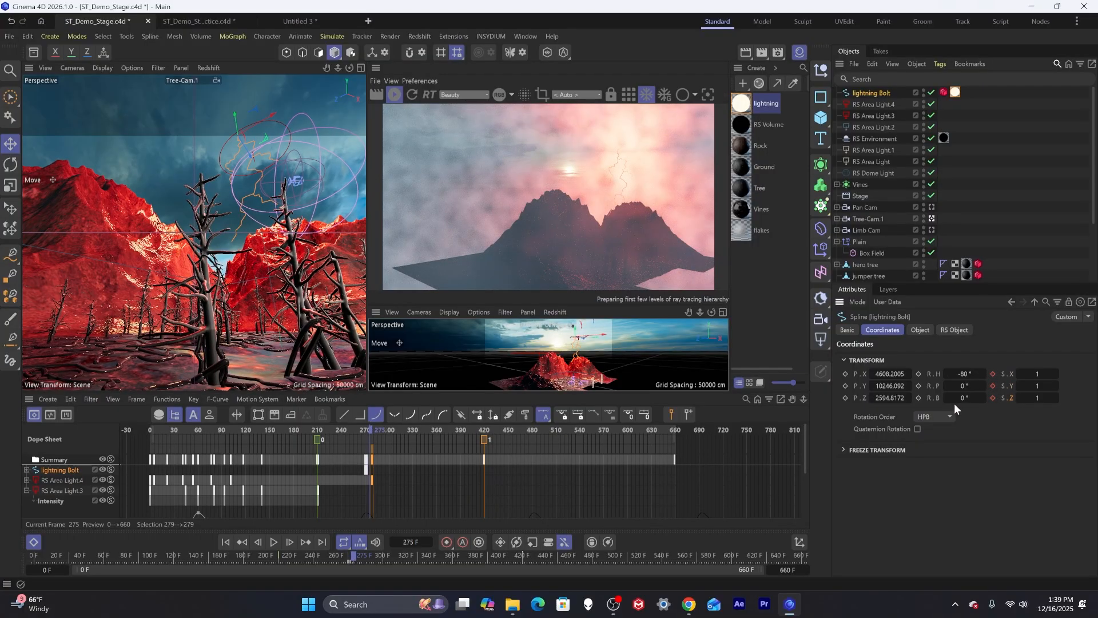
{"action": "key", "text": "g"}
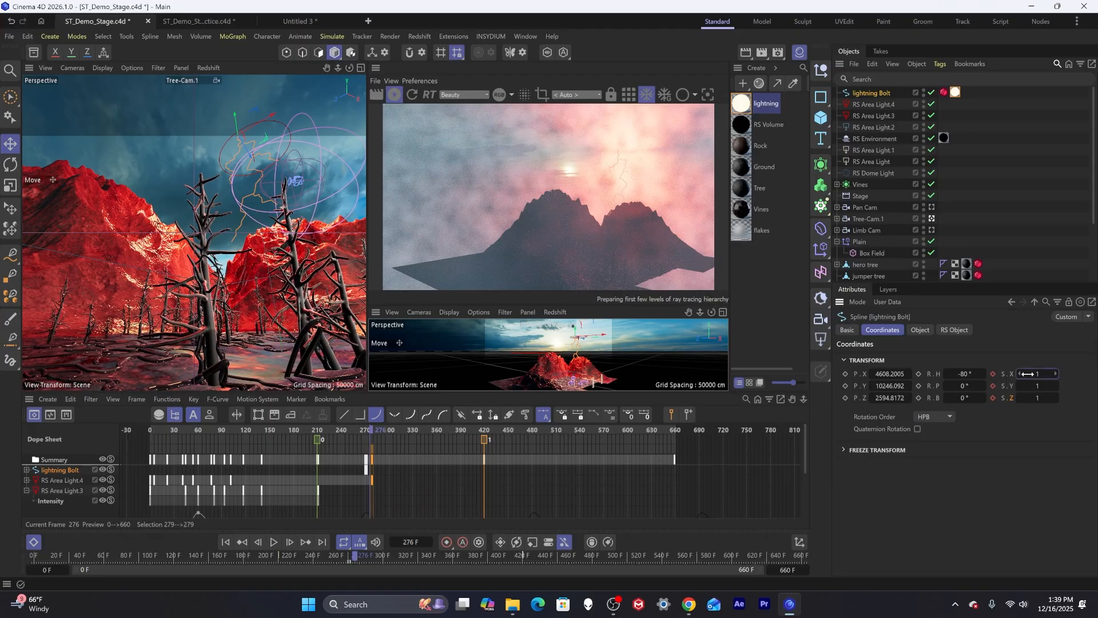
{"action": "type", "text": "0"}
{"action": "key", "text": "Tab"}
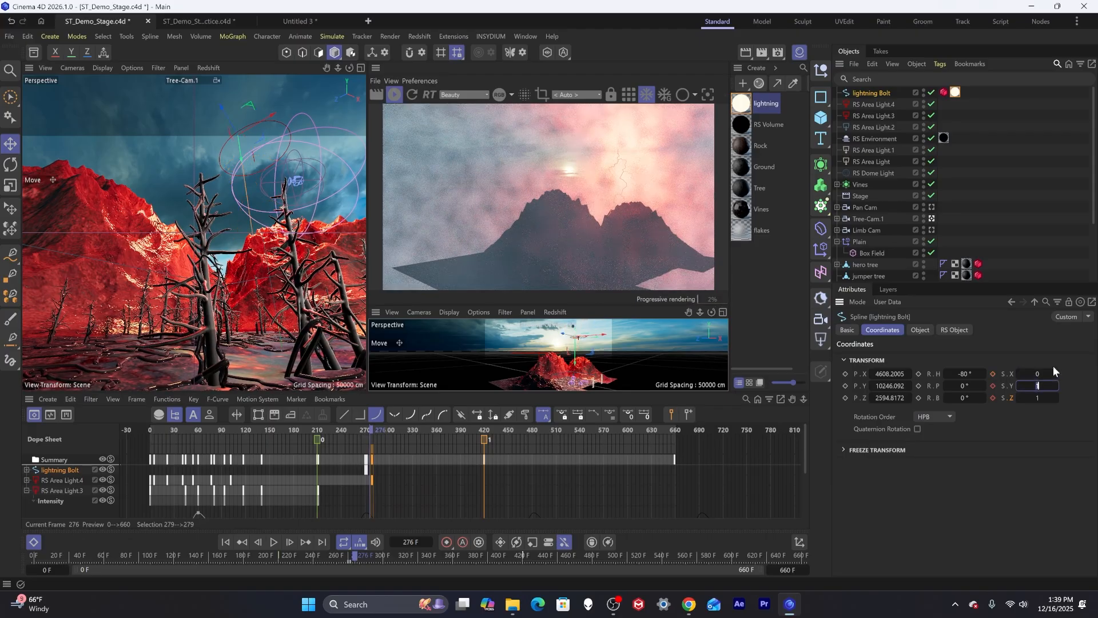
{"action": "type", "text": "0"}
{"action": "key", "text": "Tab"}
{"action": "type", "text": "0"}
{"action": "key", "text": "Return"}
{"action": "left_click", "coordinate": [992, 373]}
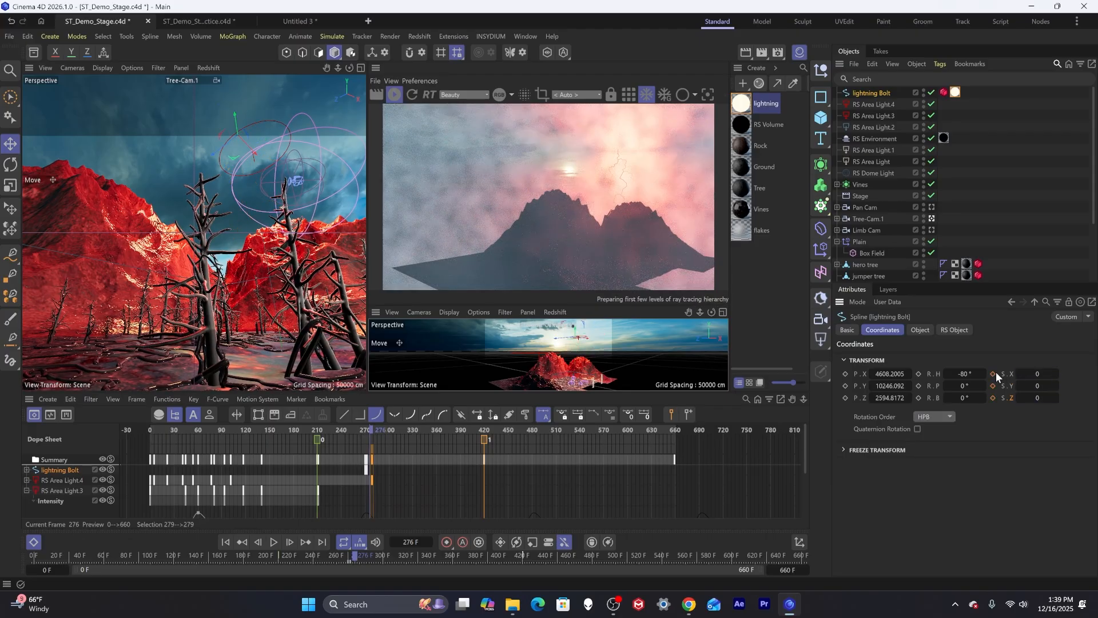
{"action": "left_click", "coordinate": [993, 385]}
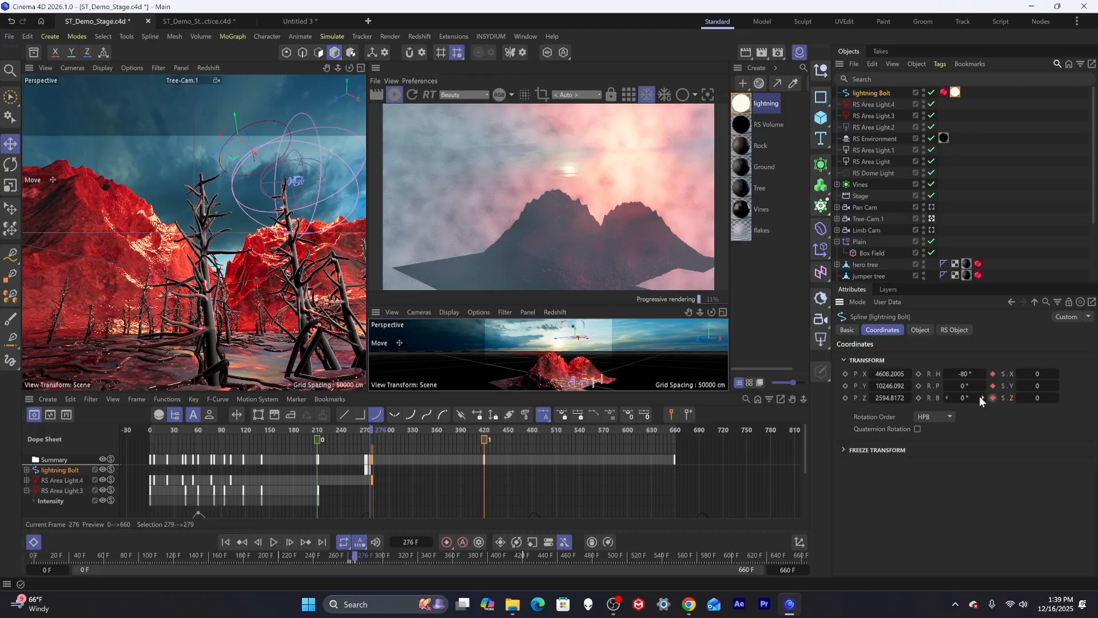
{"action": "left_click", "coordinate": [368, 432]}
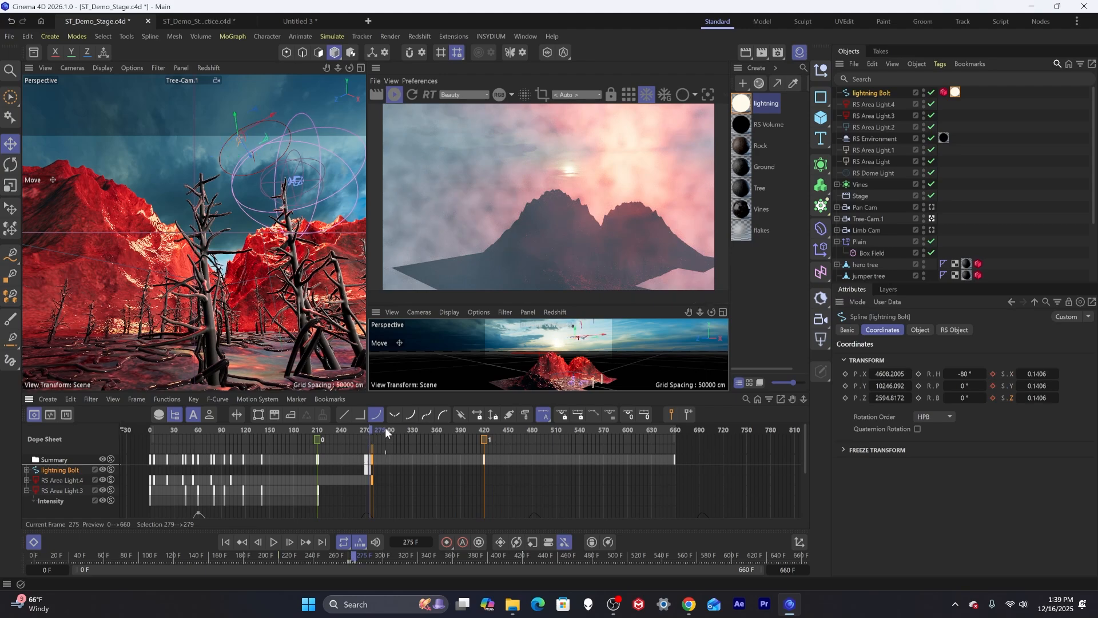
{"action": "left_click", "coordinate": [367, 440]}
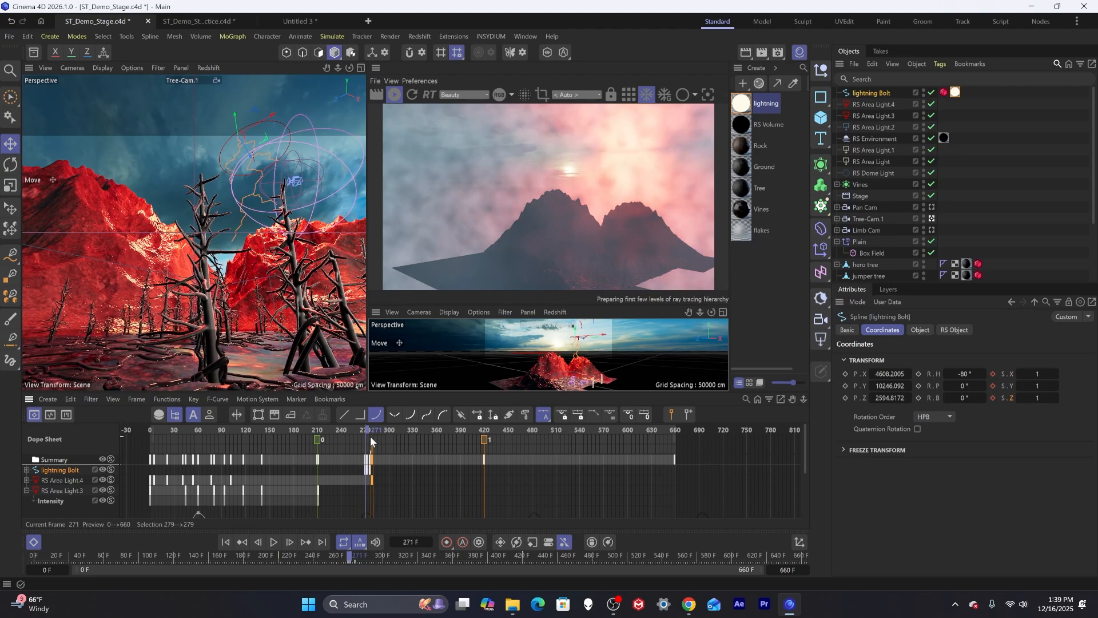
Step back frame by frame from 271 to 266 to preview the lightning flash in the render view.
{"action": "key", "text": "f"}
{"action": "key", "text": "f"}
{"action": "key", "text": "f"}
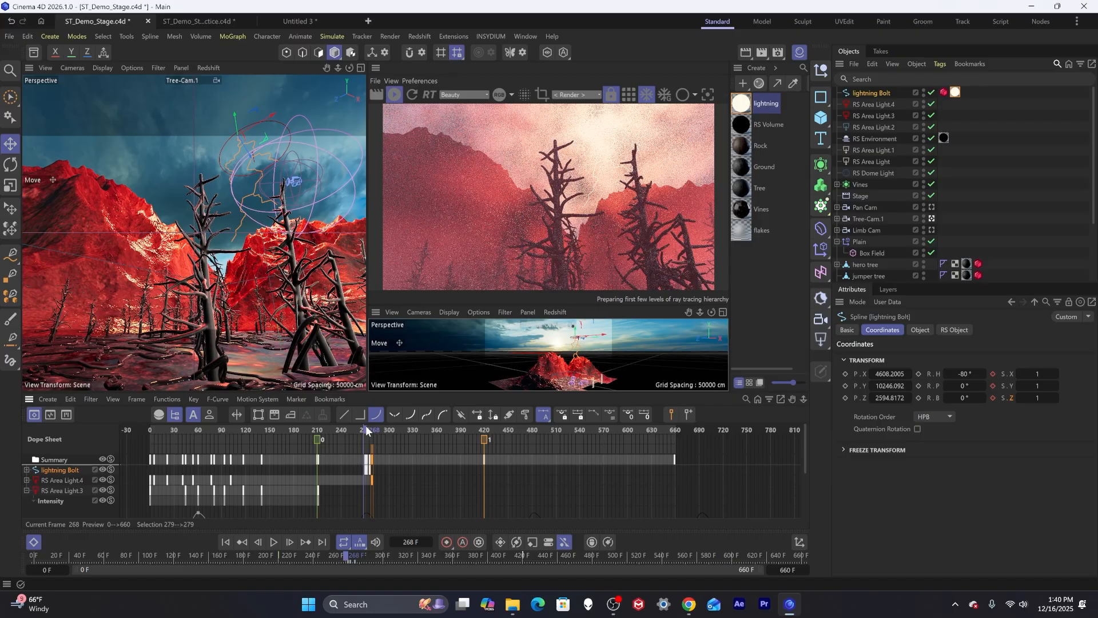
{"action": "key", "text": "f"}
{"action": "key", "text": "f"}
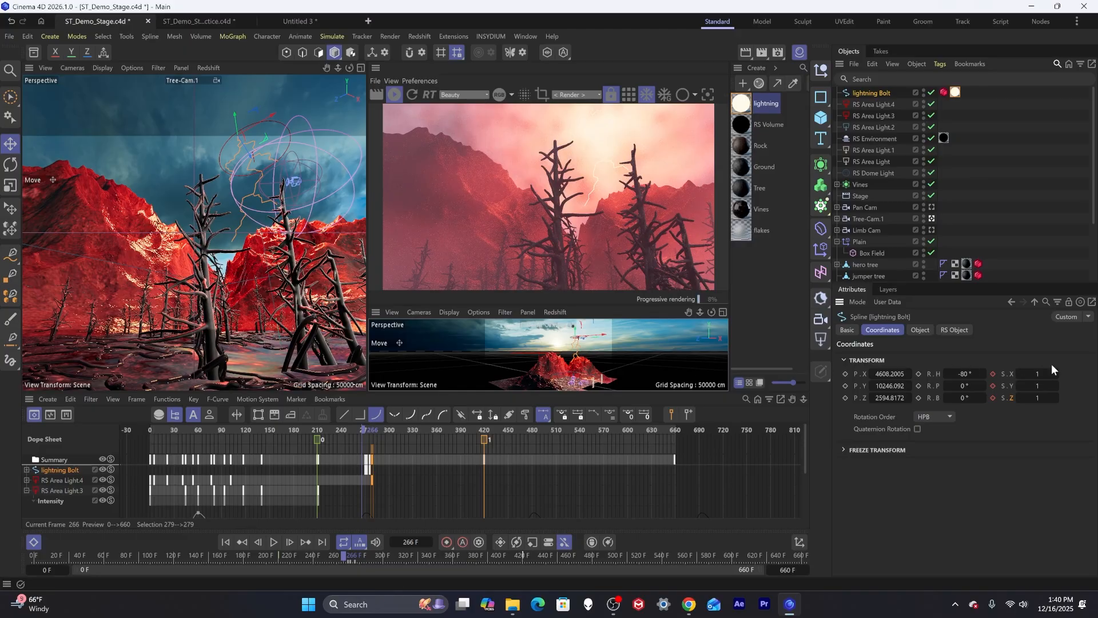
At frame 266 set the bolt's scale X, Y and Z to 0 and keyframe the scale.
{"action": "key", "text": "Tab"}
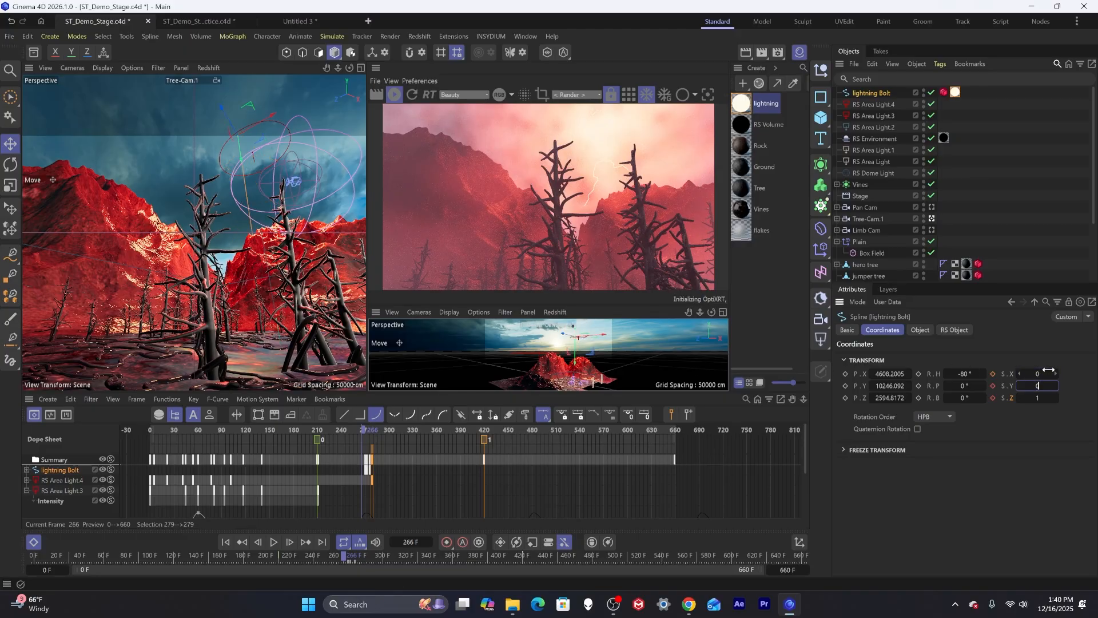
{"action": "type", "text": "0"}
{"action": "key", "text": "Tab"}
{"action": "type", "text": "0"}
{"action": "key", "text": "Tab"}
{"action": "left_click", "coordinate": [993, 374]}
{"action": "left_click", "coordinate": [993, 385]}
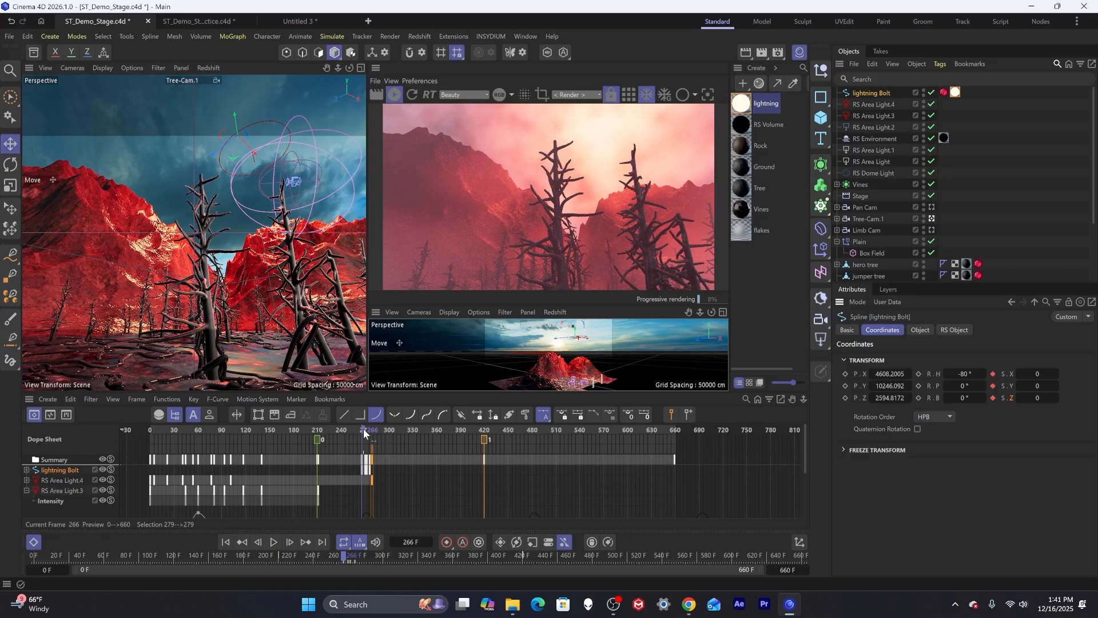
Box-select the bolt's flash keyframes in the dope sheet and shift them one frame earlier.
{"action": "left_click_drag", "start_coordinate": [363, 428], "coordinate": [358, 427]}
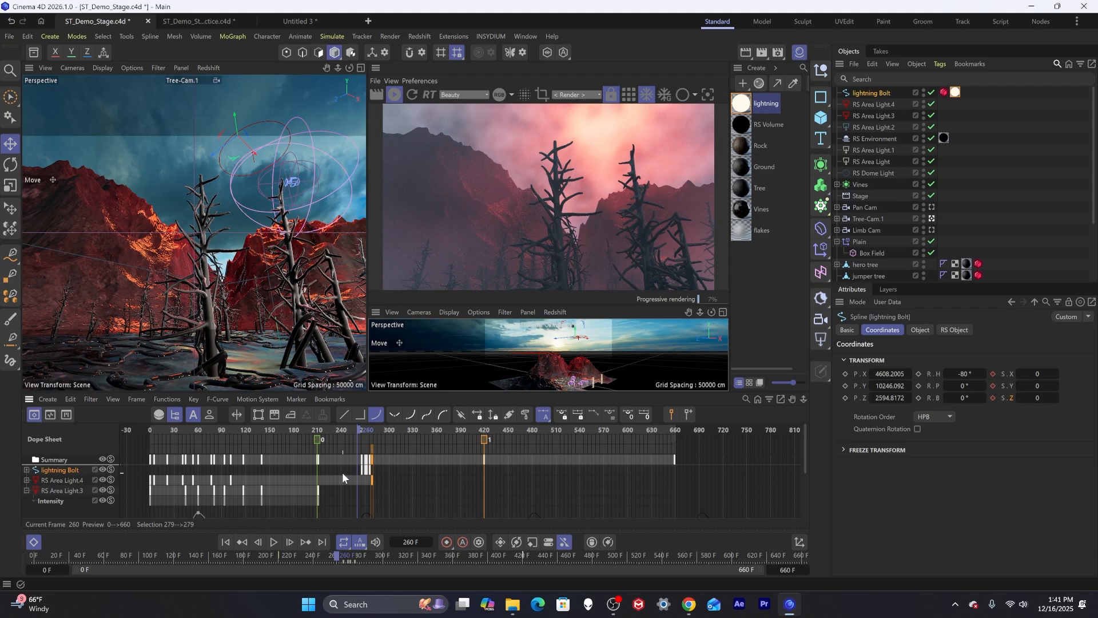
{"action": "mouse_move", "coordinate": [355, 466]}
{"action": "left_mouse_down"}
{"action": "mouse_move", "coordinate": [379, 472]}
{"action": "mouse_move", "coordinate": [365, 452]}
{"action": "left_mouse_up"}
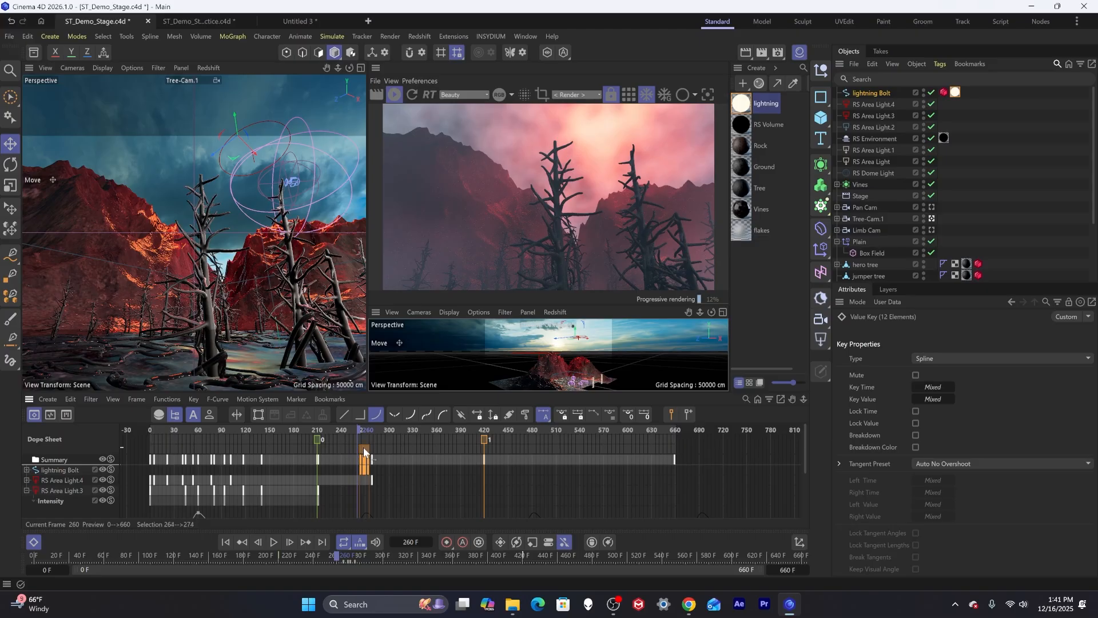
{"action": "left_click_drag", "start_coordinate": [363, 447], "coordinate": [362, 448]}
Step forward frame by frame from 256 to 272 to preview the flash timing.
{"action": "left_click", "coordinate": [355, 429]}
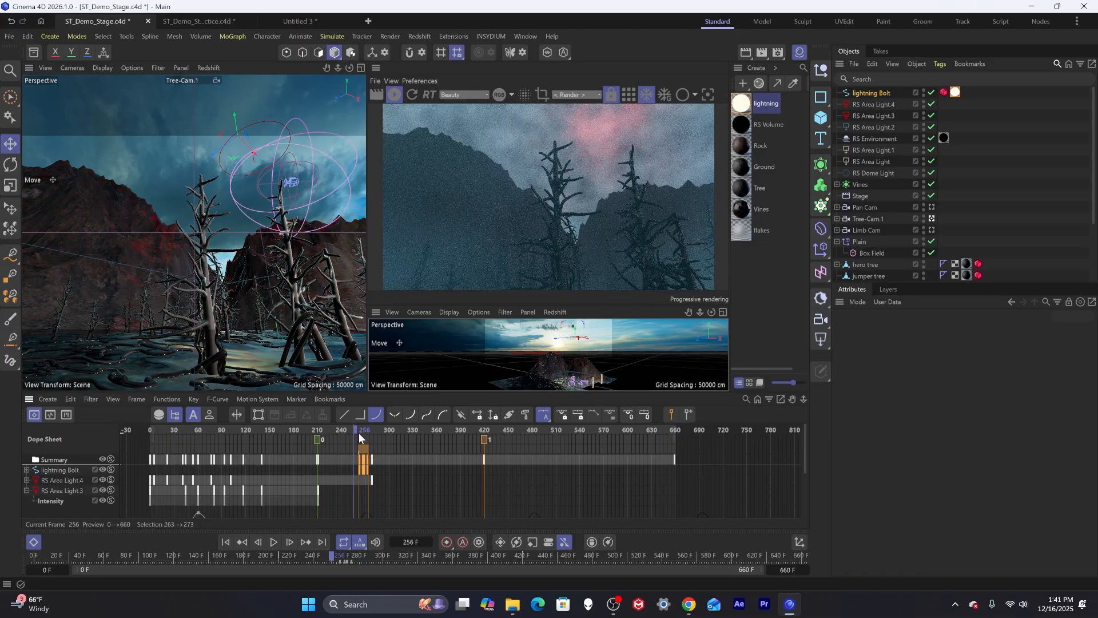
{"action": "key", "text": "g"}
{"action": "key", "text": "g"}
{"action": "key", "text": "g"}
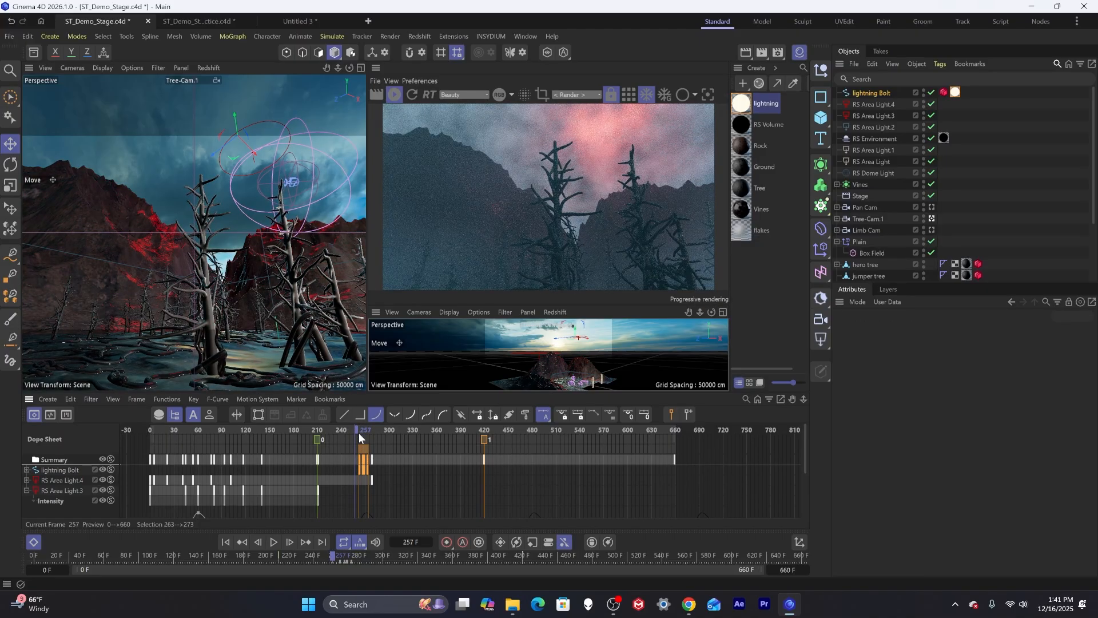
{"action": "key", "text": "g"}
{"action": "key", "text": "g"}
{"action": "key", "text": "g"}
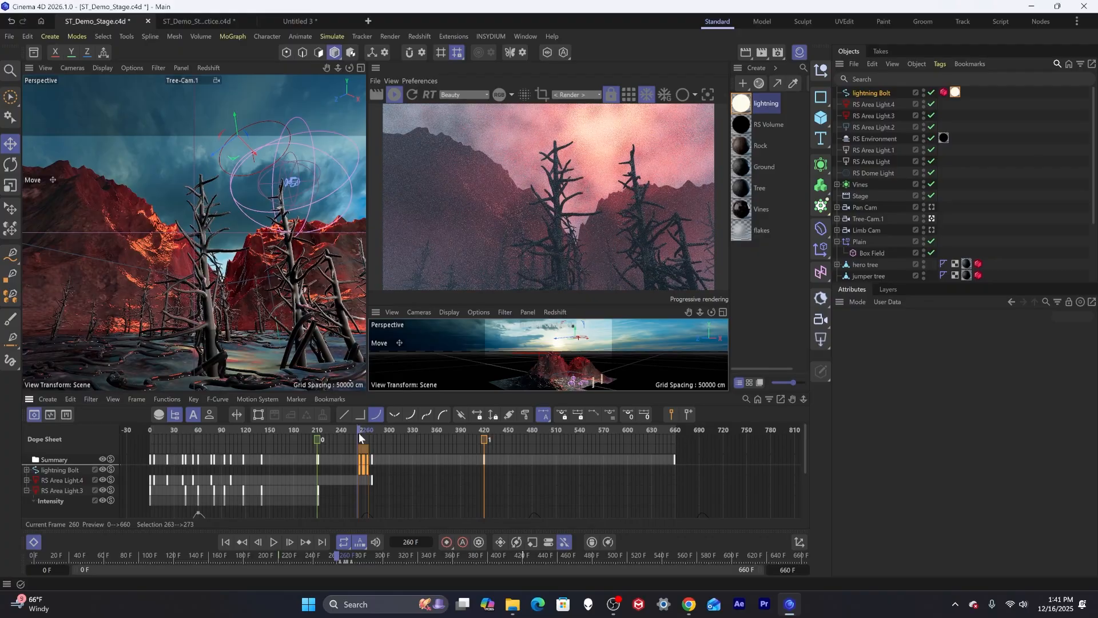
{"action": "key", "text": "g"}
{"action": "key", "text": "g"}
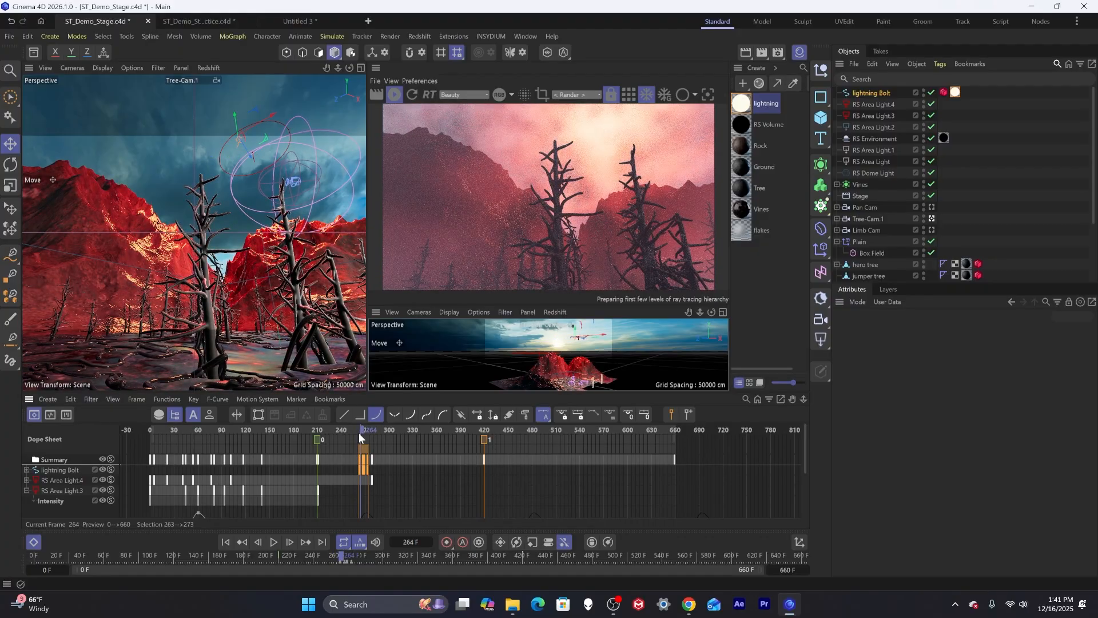
{"action": "key", "text": "g"}
{"action": "key", "text": "g"}
{"action": "key", "text": "g"}
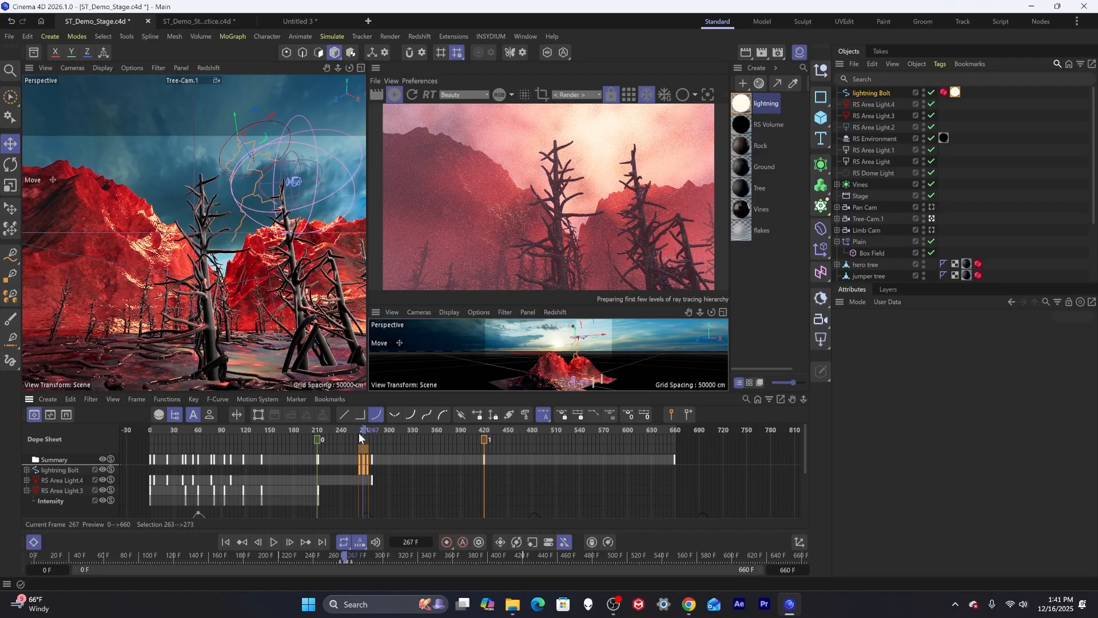
{"action": "key", "text": "g"}
{"action": "key", "text": "g"}
{"action": "key", "text": "g"}
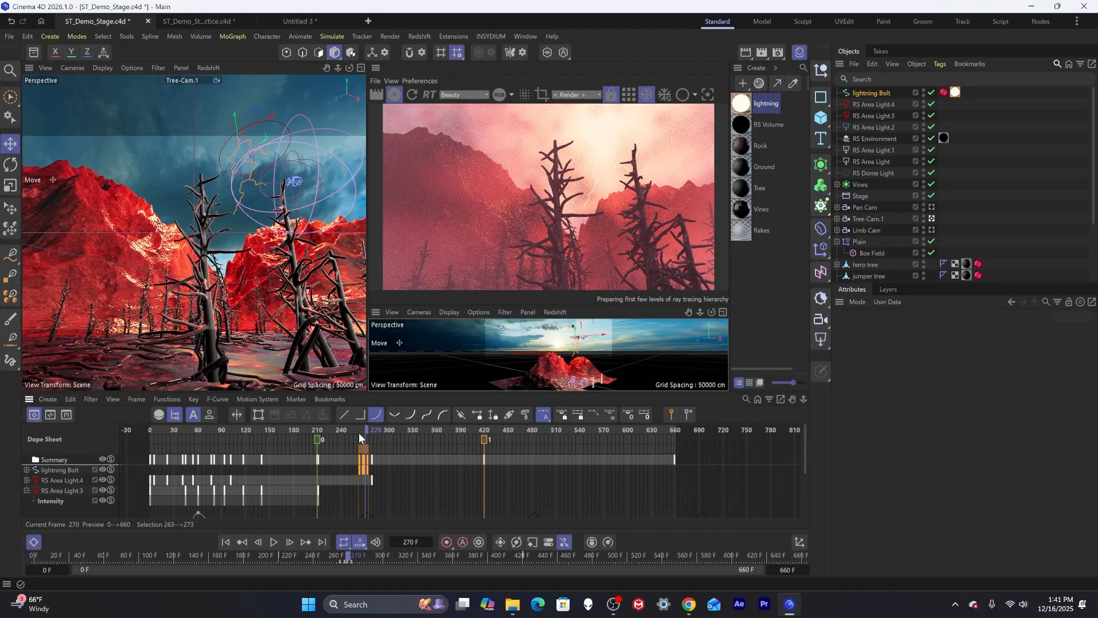
{"action": "key", "text": "g"}
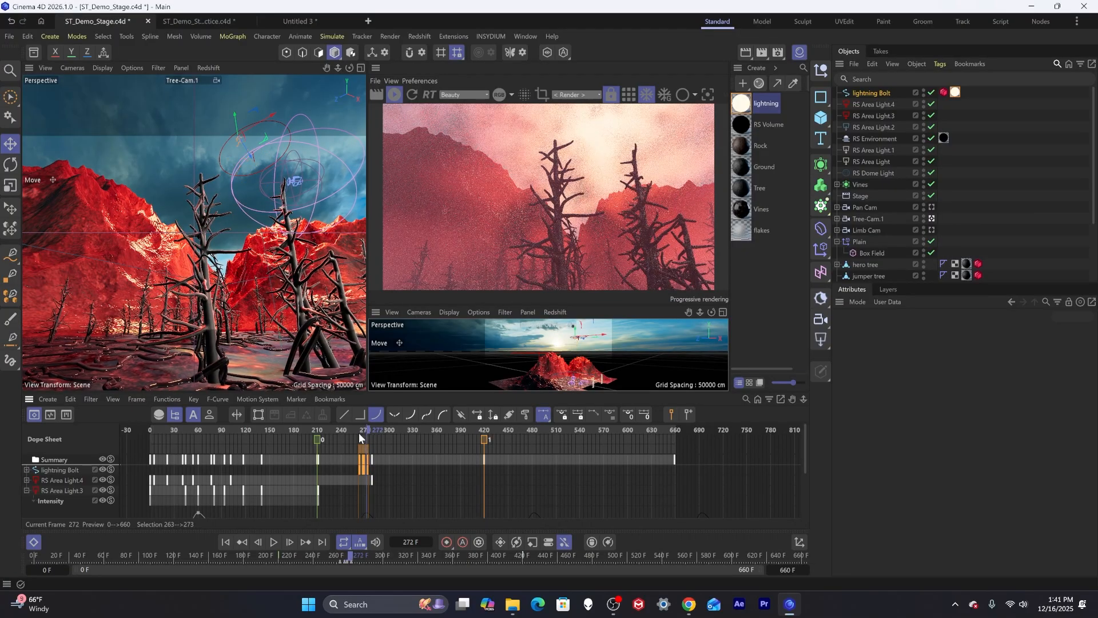
{"action": "key", "text": "g"}
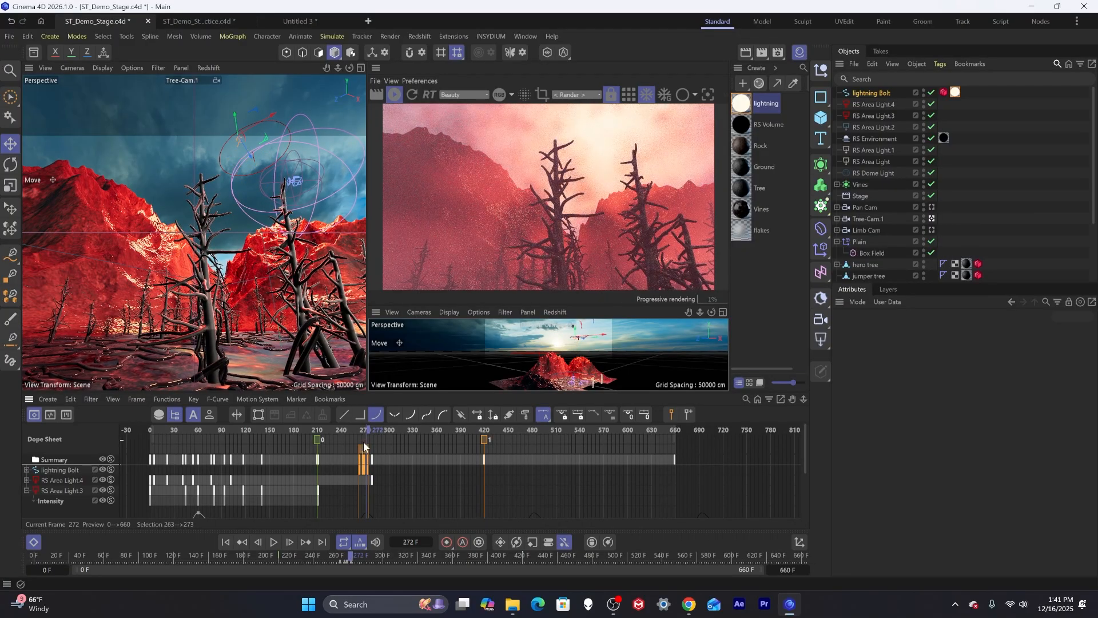
Shift the selected flash keyframes three frames earlier and step through to check.
{"action": "left_click_drag", "start_coordinate": [363, 445], "coordinate": [361, 445]}
{"action": "left_click", "coordinate": [350, 429]}
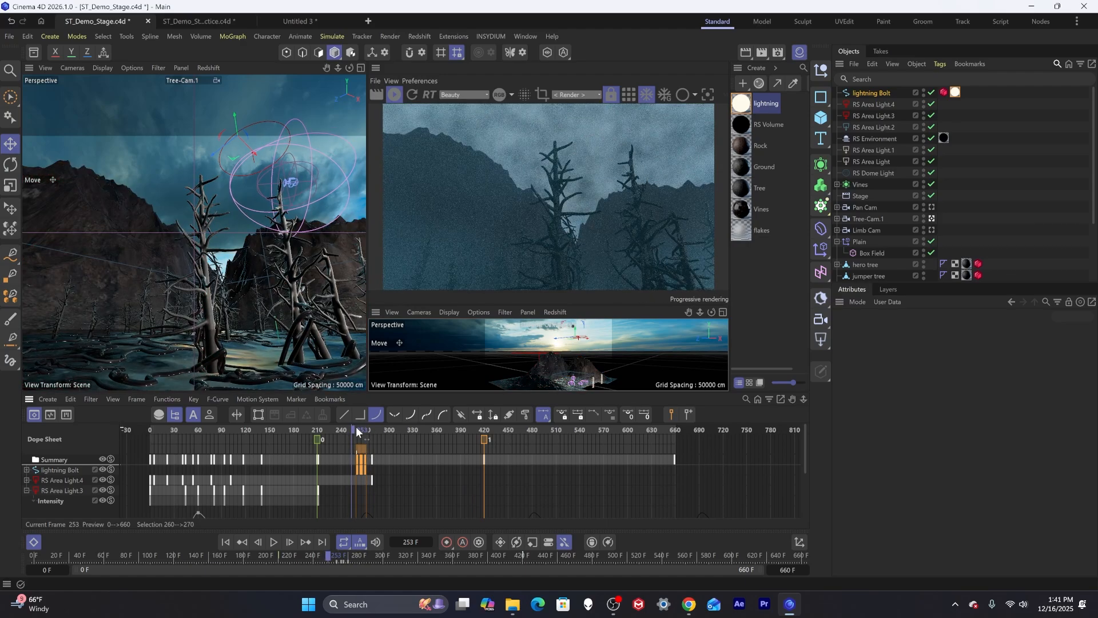
{"action": "left_click", "coordinate": [356, 430]}
{"action": "left_click", "coordinate": [355, 430]}
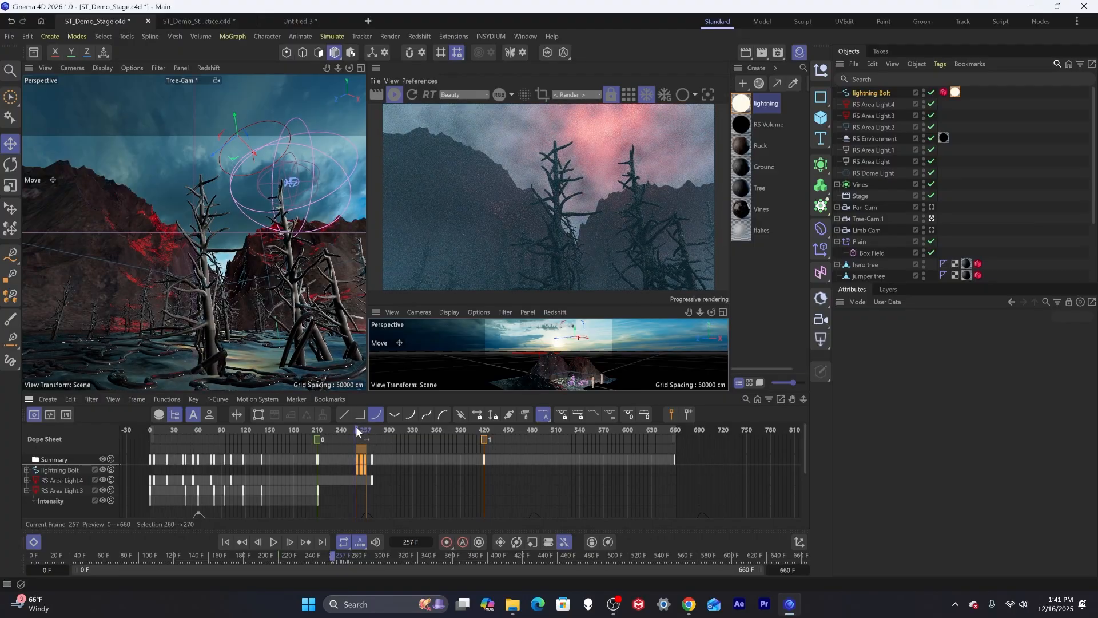
{"action": "key", "text": "g"}
{"action": "key", "text": "g"}
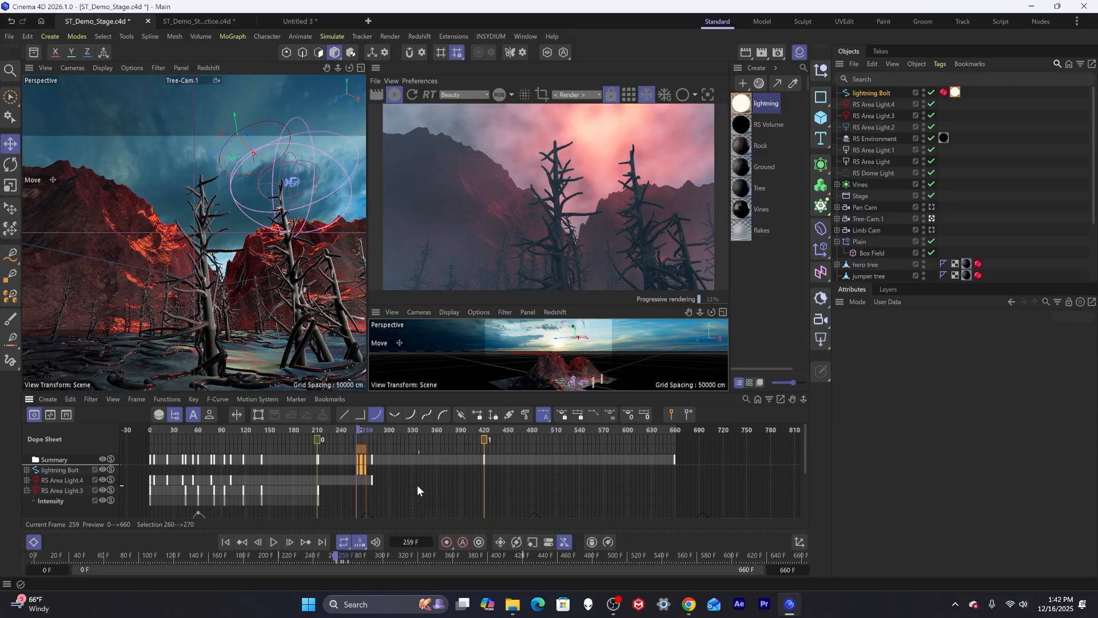
Step back and forth through frames 258 to 266 in the zoomed, enlarged dope sheet to preview the flash.
{"action": "scroll", "coordinate": [376, 481], "scroll_direction": "up", "scroll_amount": 8}
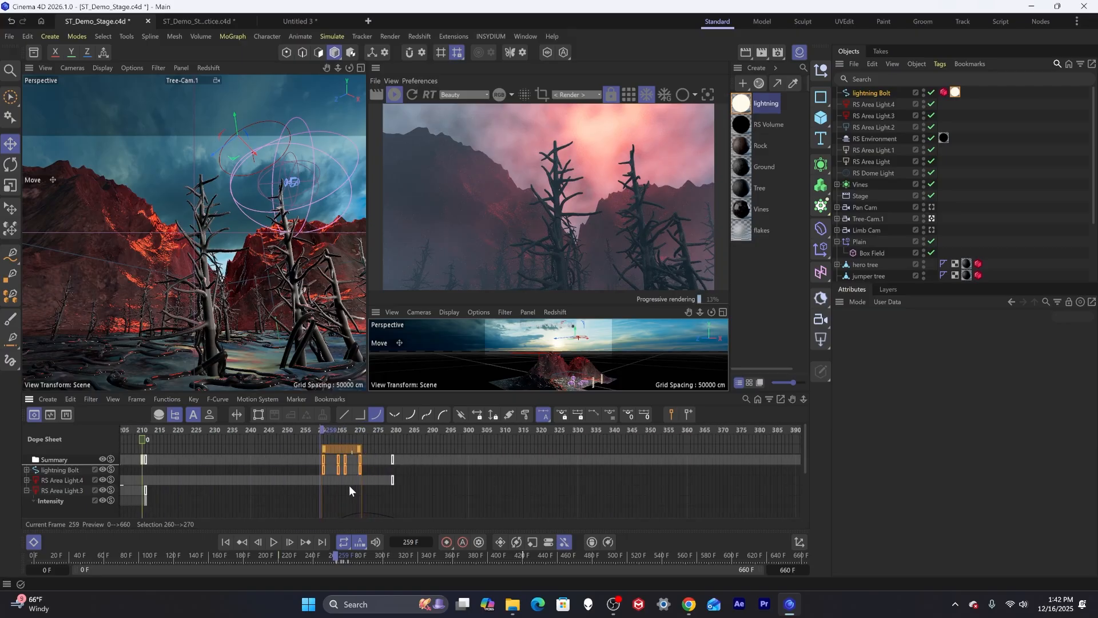
{"action": "scroll", "coordinate": [325, 504], "scroll_direction": "down", "scroll_amount": 1}
{"action": "scroll", "coordinate": [327, 499], "scroll_direction": "up", "scroll_amount": 1}
{"action": "left_click_drag", "start_coordinate": [362, 393], "coordinate": [362, 340]}
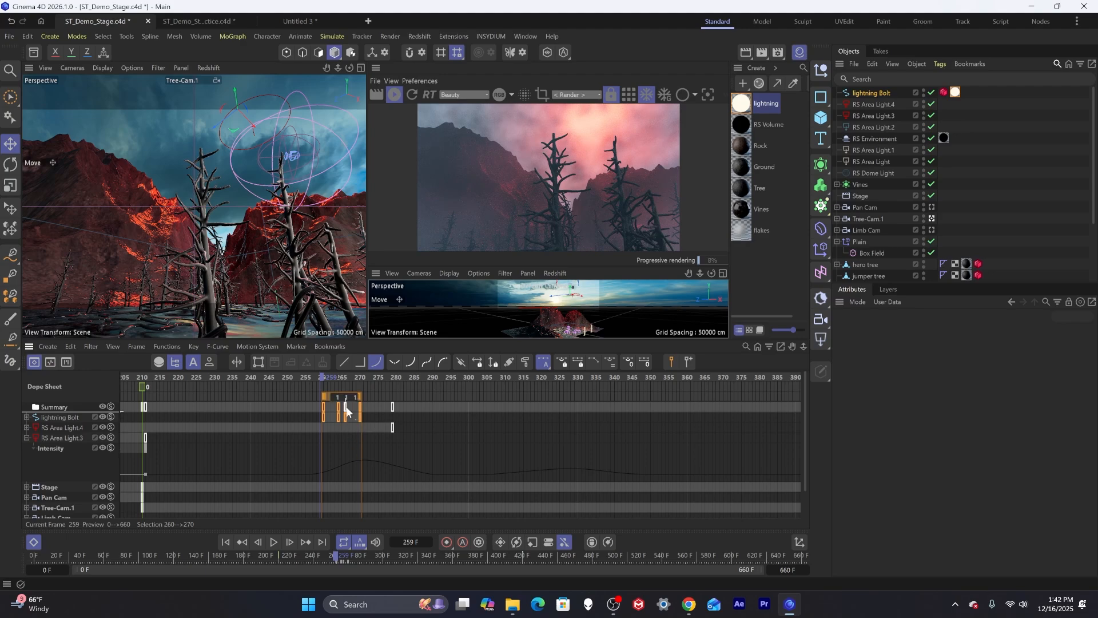
{"action": "left_click", "coordinate": [318, 377]}
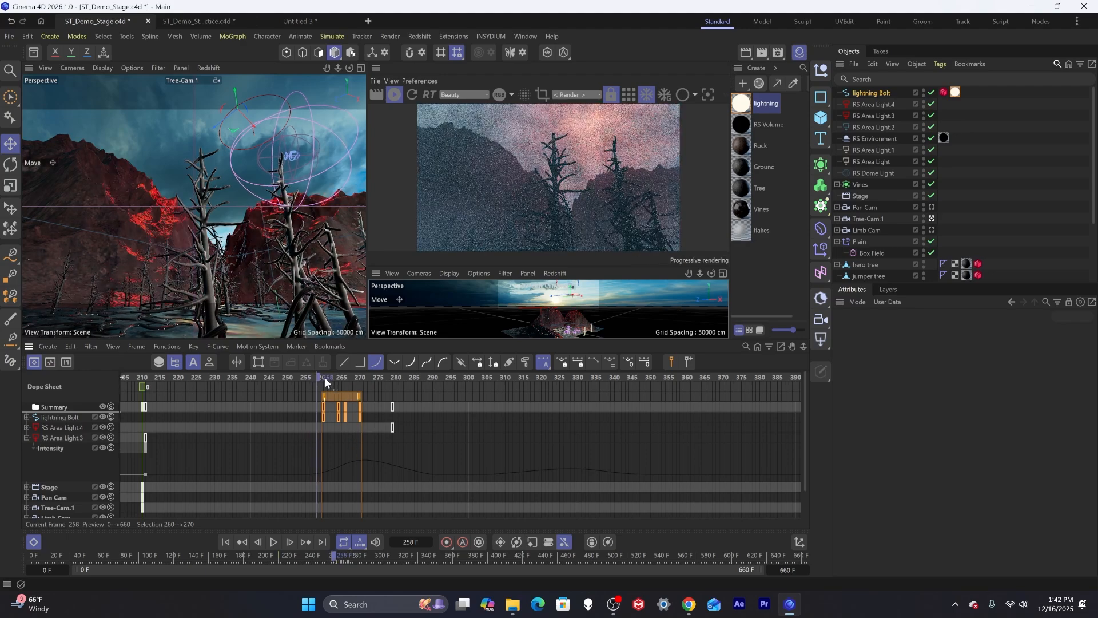
{"action": "key", "text": "g"}
{"action": "key", "text": "g"}
{"action": "key", "text": "g"}
{"action": "key", "text": "g"}
{"action": "key", "text": "g"}
{"action": "key", "text": "g"}
{"action": "key", "text": "g"}
{"action": "key", "text": "g"}
{"action": "key", "text": "g"}
{"action": "key", "text": "g"}
{"action": "key", "text": "g"}
{"action": "key", "text": "g"}
{"action": "key", "text": "f"}
{"action": "key", "text": "f"}
{"action": "key", "text": "f"}
{"action": "key", "text": "f"}
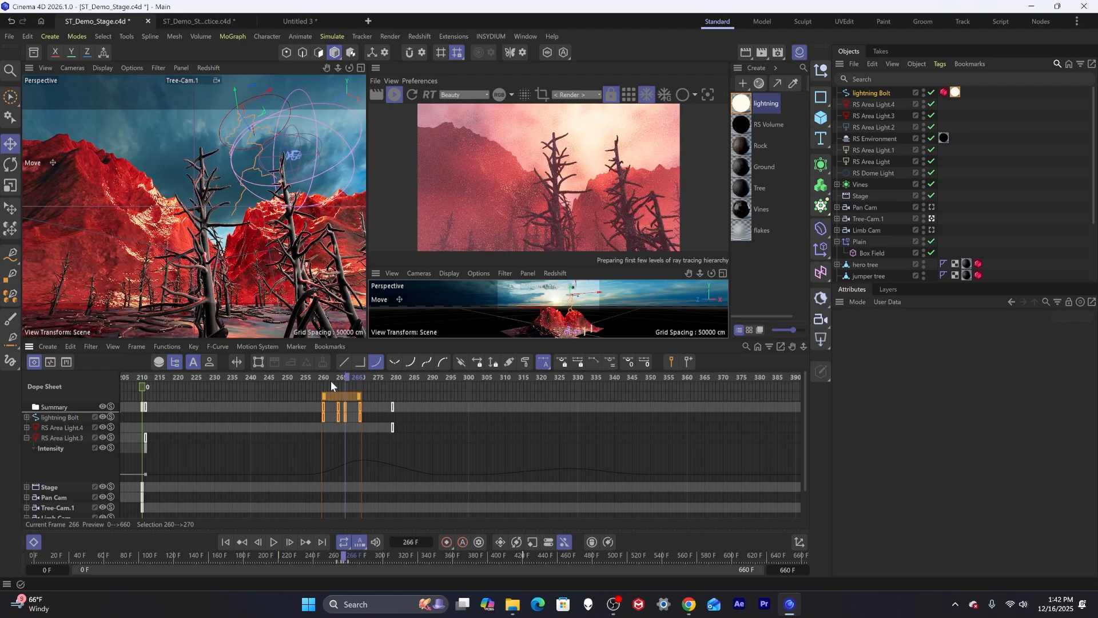
{"action": "key", "text": "f"}
{"action": "key", "text": "f"}
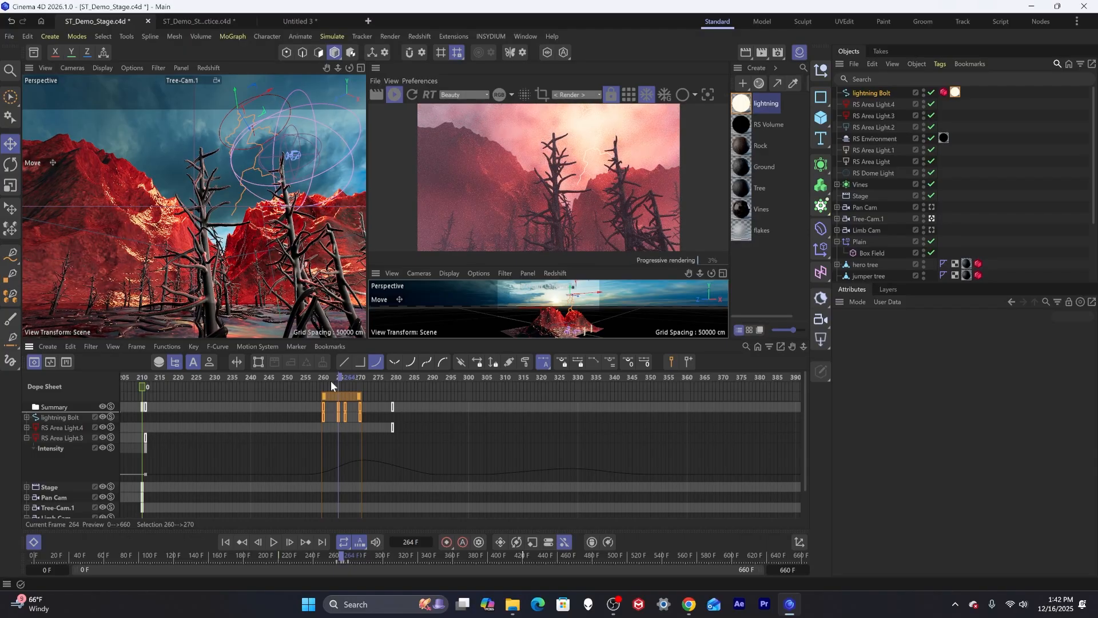
{"action": "key", "text": "f"}
{"action": "key", "text": "f"}
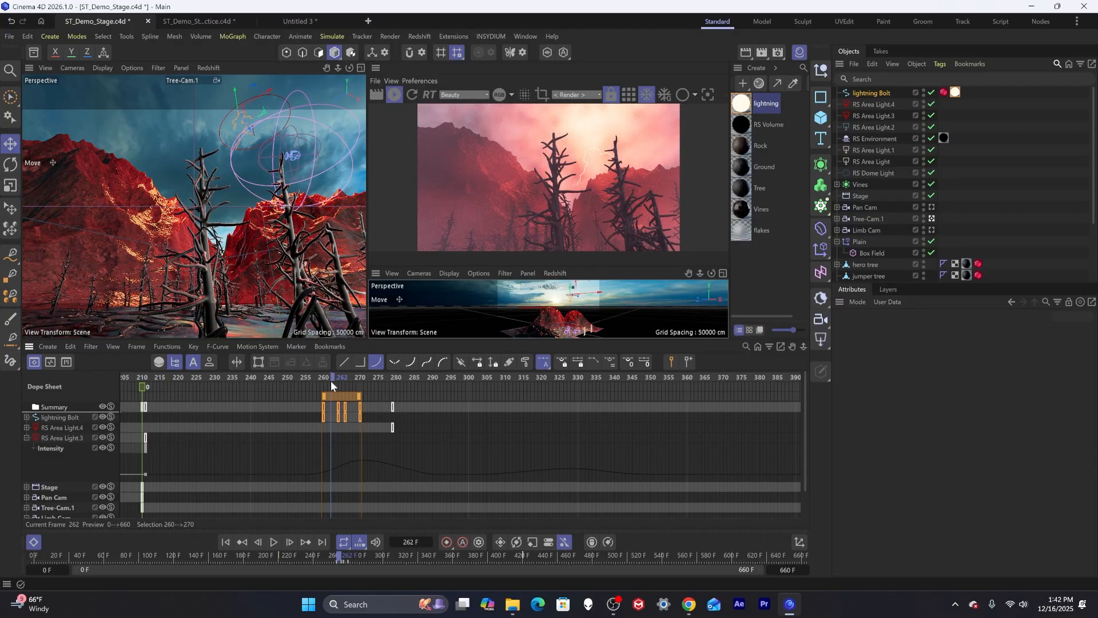
{"action": "key", "text": "f"}
{"action": "key", "text": "f"}
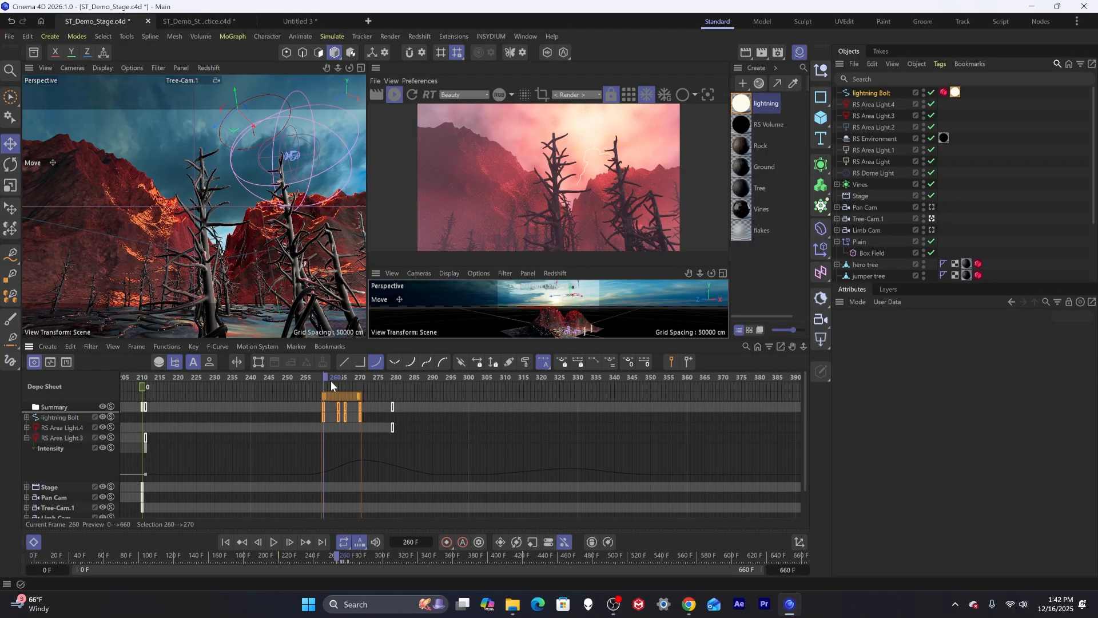
{"action": "key", "text": "g"}
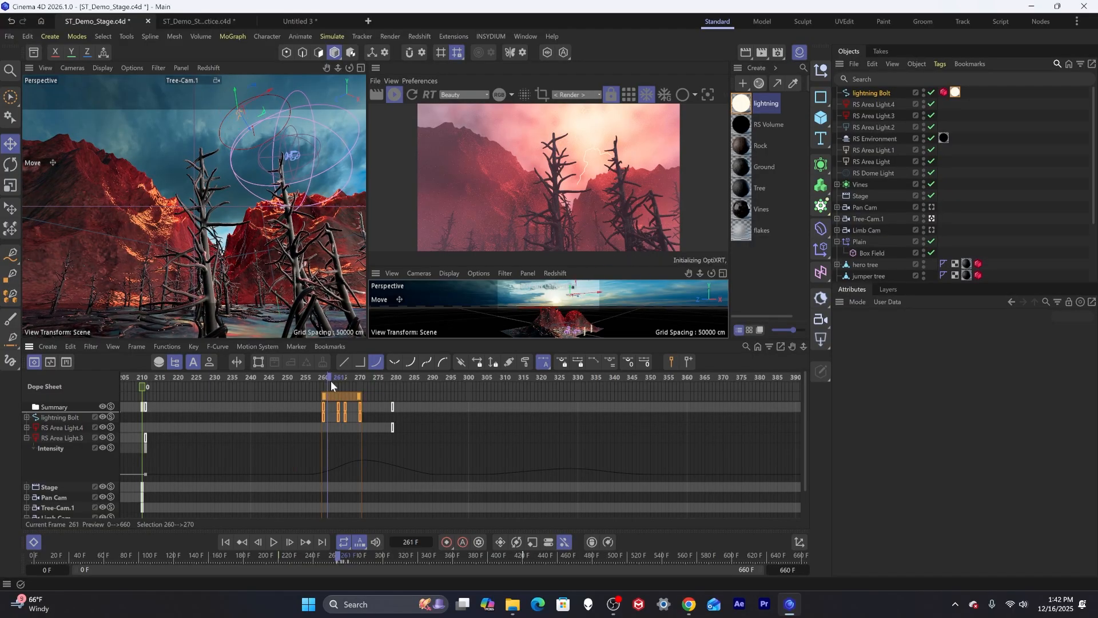
{"action": "key", "text": "g"}
{"action": "key", "text": "g"}
{"action": "key", "text": "g"}
{"action": "key", "text": "g"}
{"action": "key", "text": "g"}
{"action": "key", "text": "g"}
{"action": "key", "text": "g"}
{"action": "key", "text": "g"}
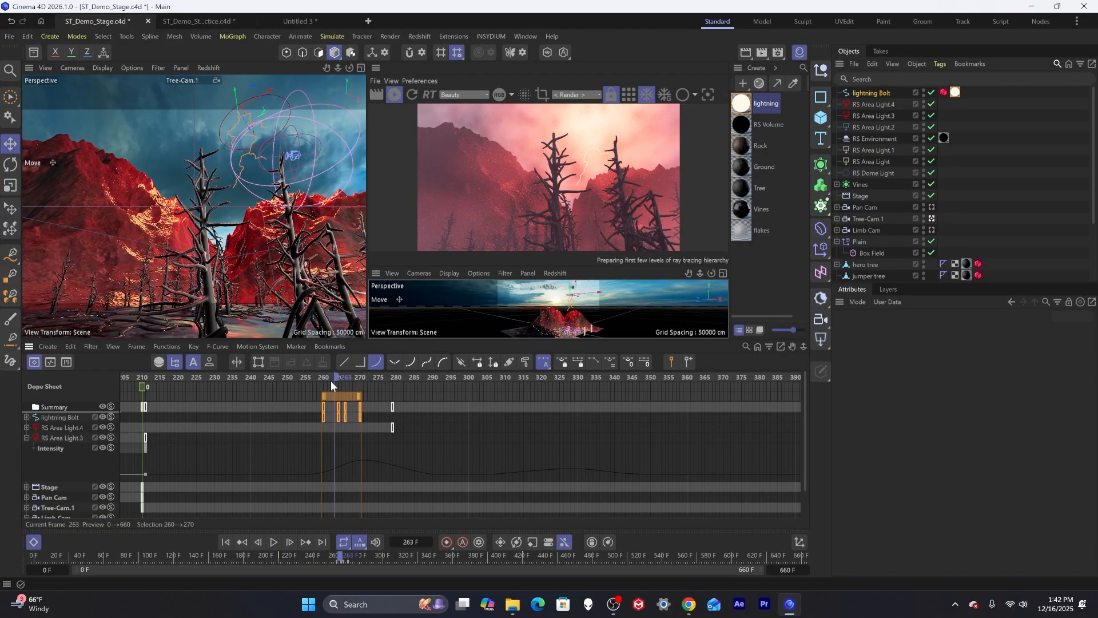
Select the bolt's first flash keys, frames 260 to 264, and shift them two frames earlier.
{"action": "left_click", "coordinate": [323, 414]}
{"action": "left_click", "coordinate": [339, 418], "text": "shift"}
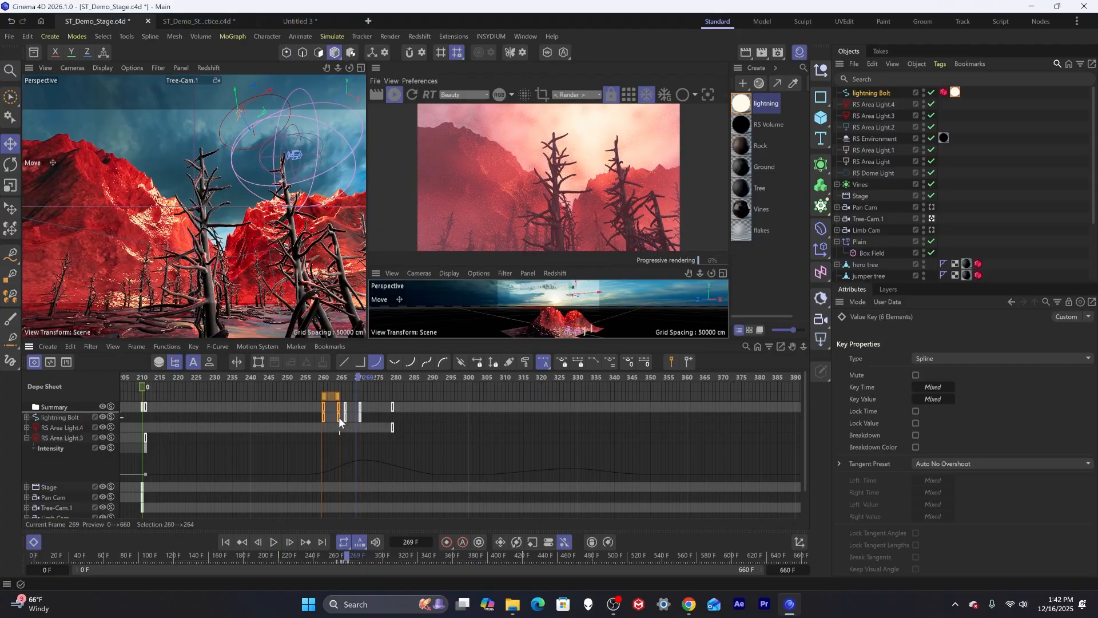
{"action": "left_click_drag", "start_coordinate": [339, 418], "coordinate": [331, 417]}
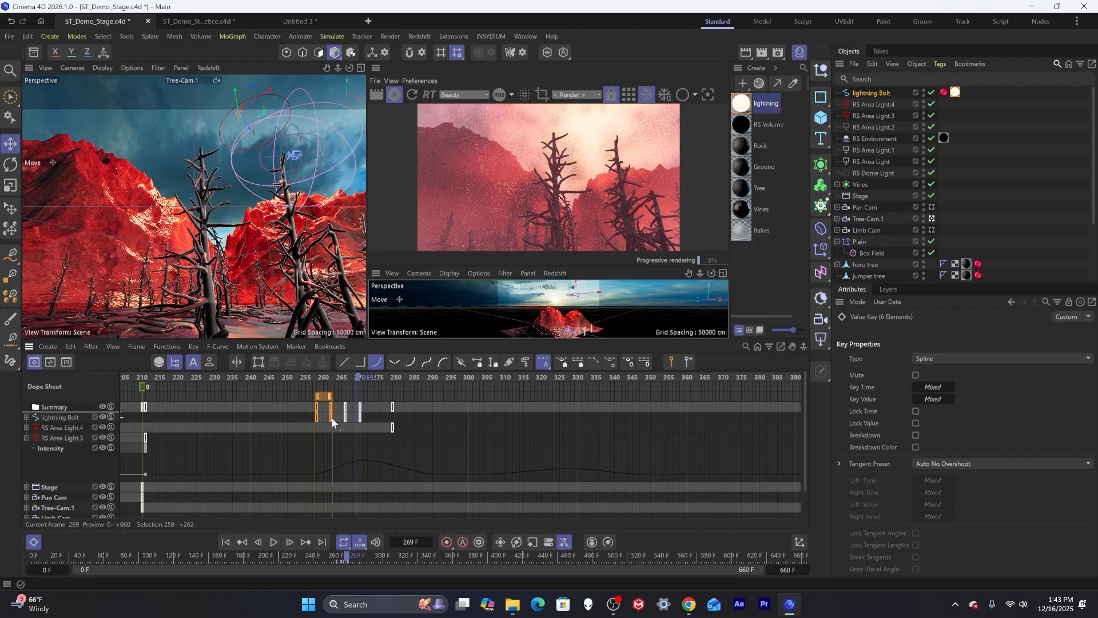
Step forward frame by frame from 256 to 267 to preview the adjusted flash.
{"action": "left_click", "coordinate": [311, 376]}
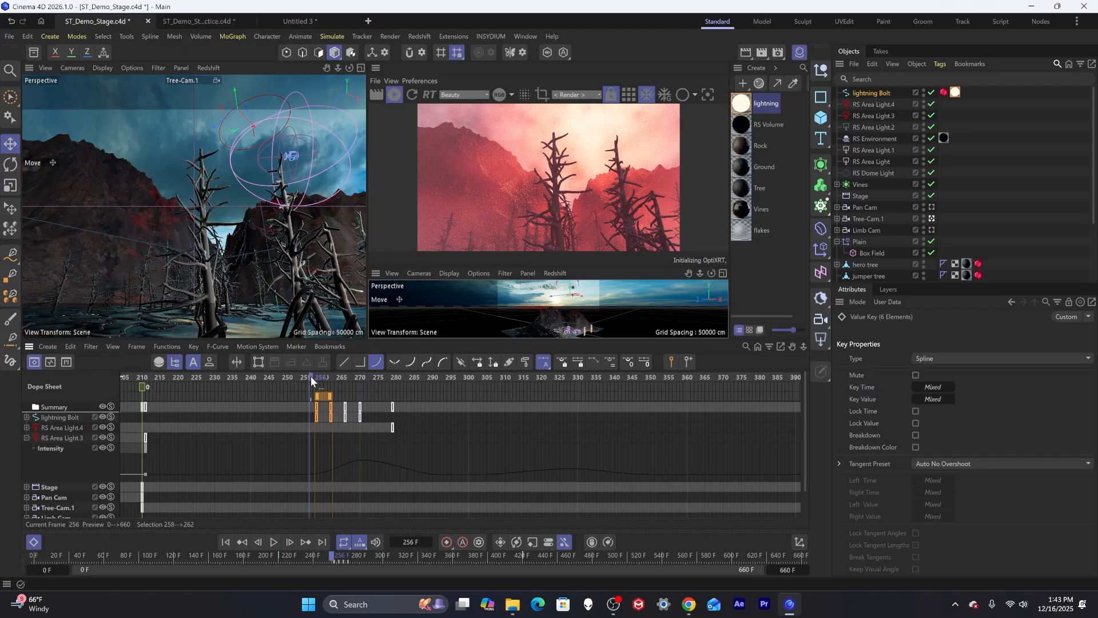
{"action": "key", "text": "g"}
{"action": "key", "text": "g"}
{"action": "key", "text": "g"}
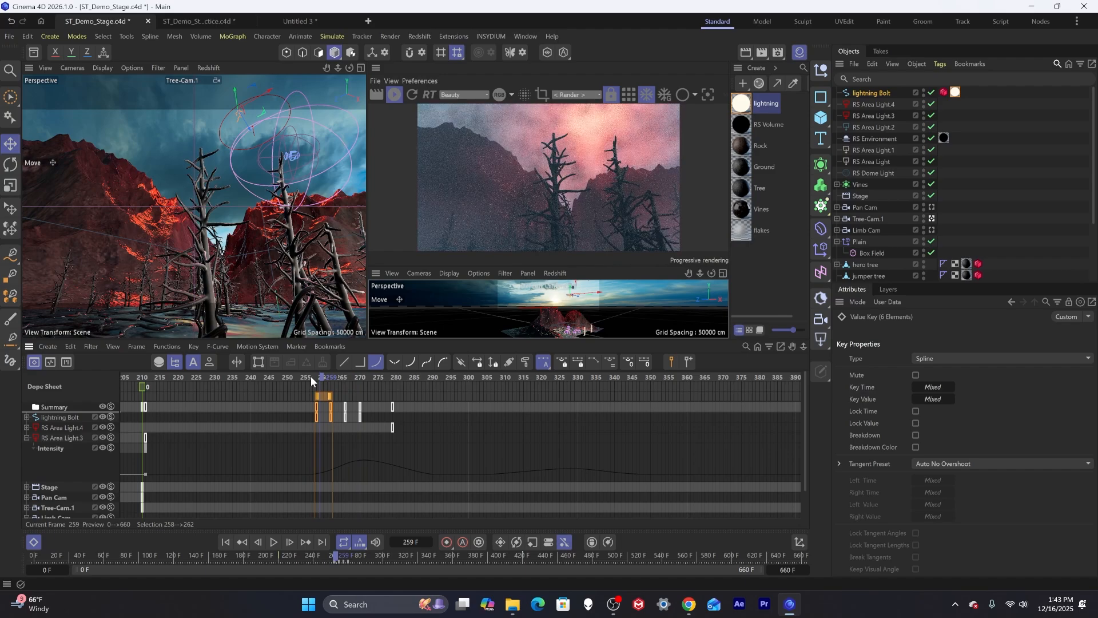
{"action": "key", "text": "g"}
{"action": "key", "text": "g"}
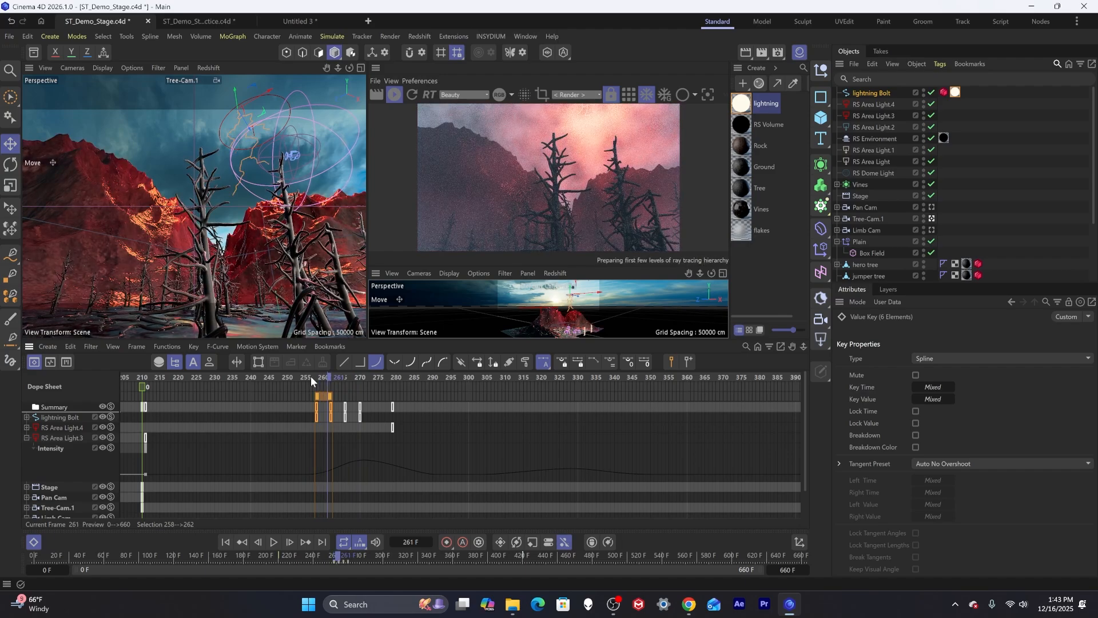
{"action": "key", "text": "g"}
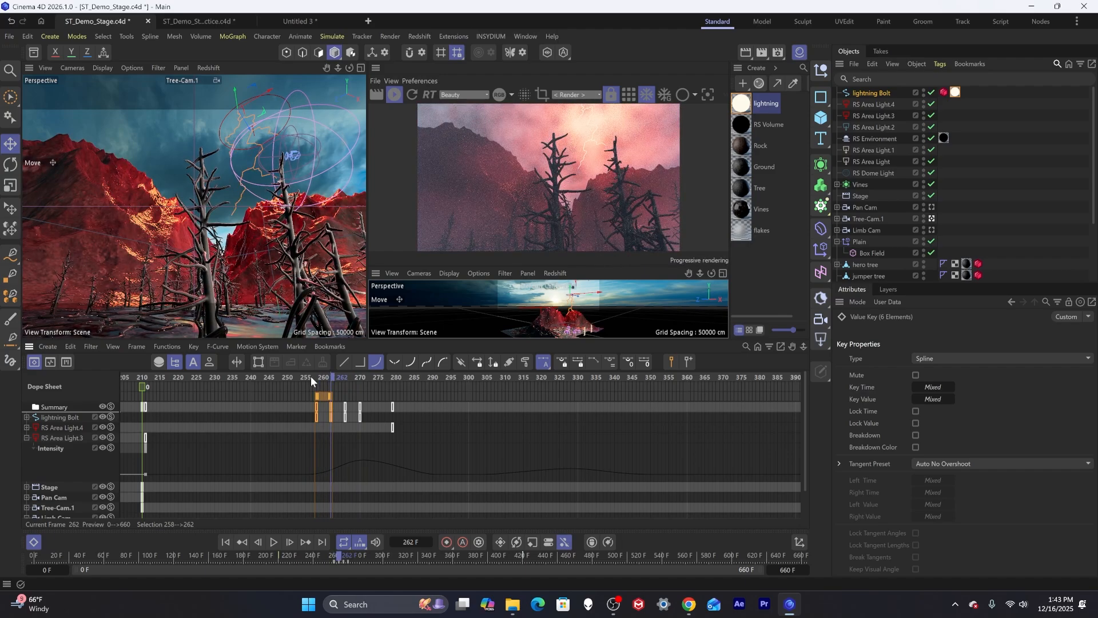
{"action": "key", "text": "g"}
{"action": "key", "text": "g"}
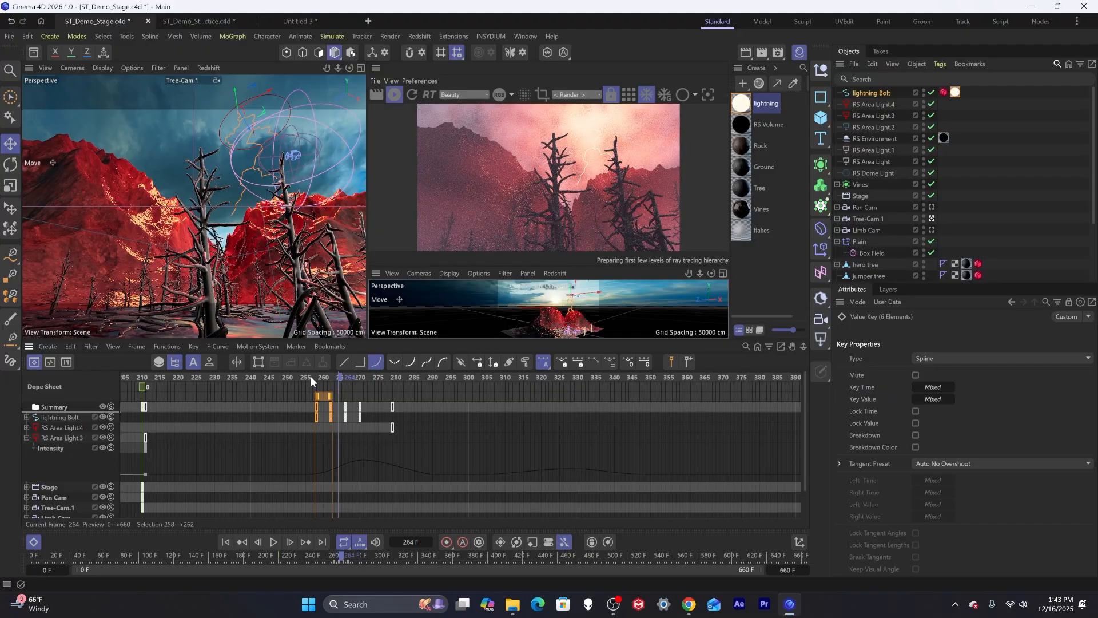
{"action": "key", "text": "g"}
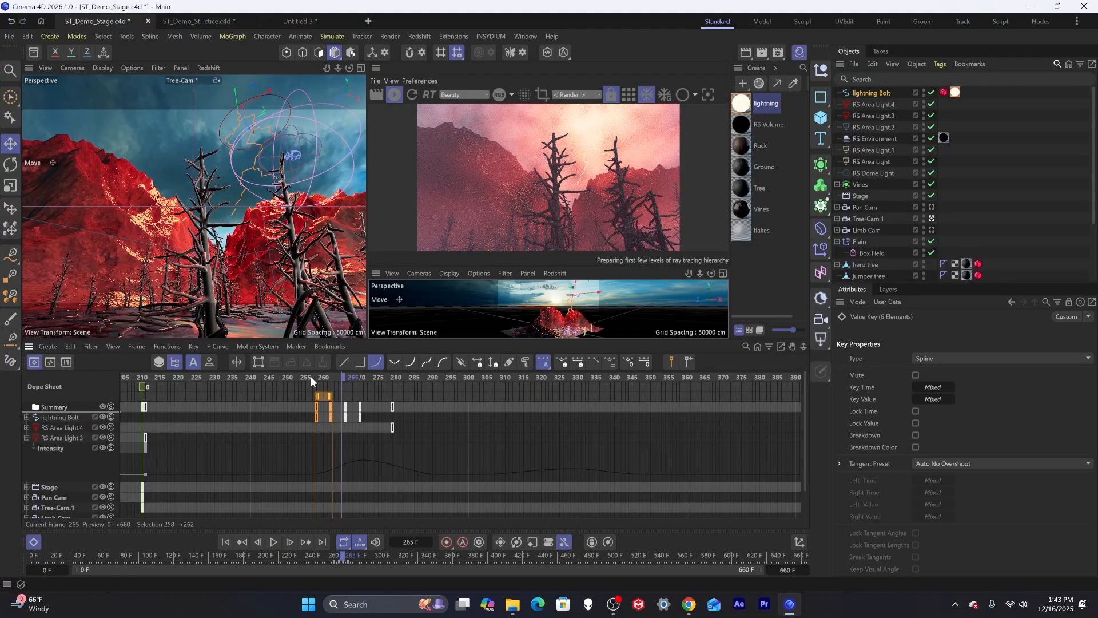
Move the lightning bolt's last flash keyframe to frame 269.
{"action": "key", "text": "g"}
{"action": "key", "text": "g"}
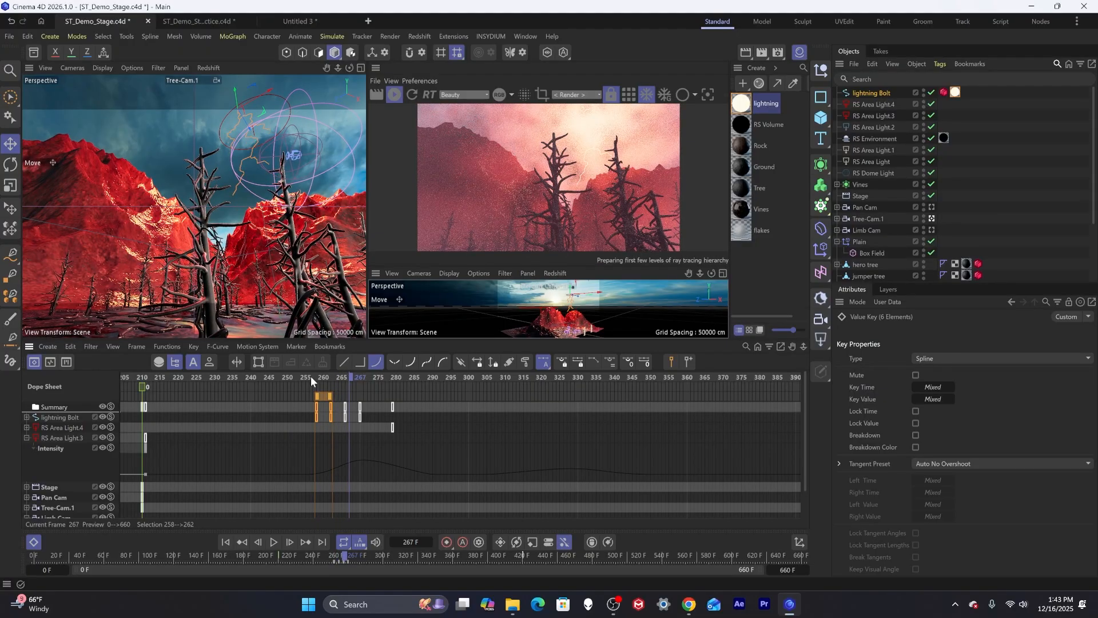
{"action": "key", "text": "g"}
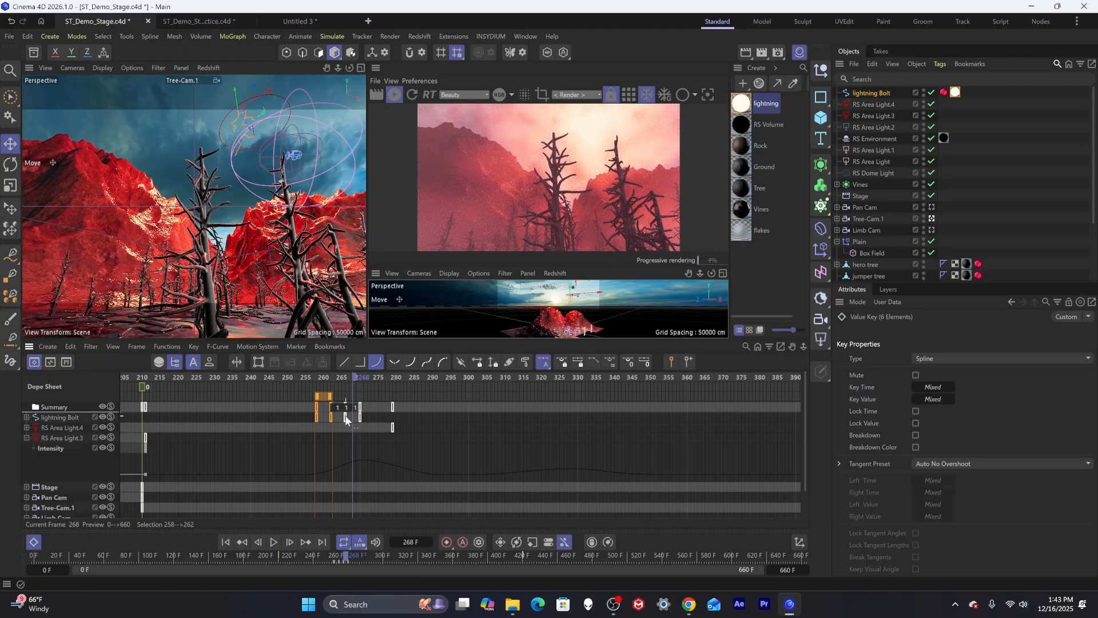
{"action": "left_click_drag", "start_coordinate": [345, 416], "coordinate": [354, 414]}
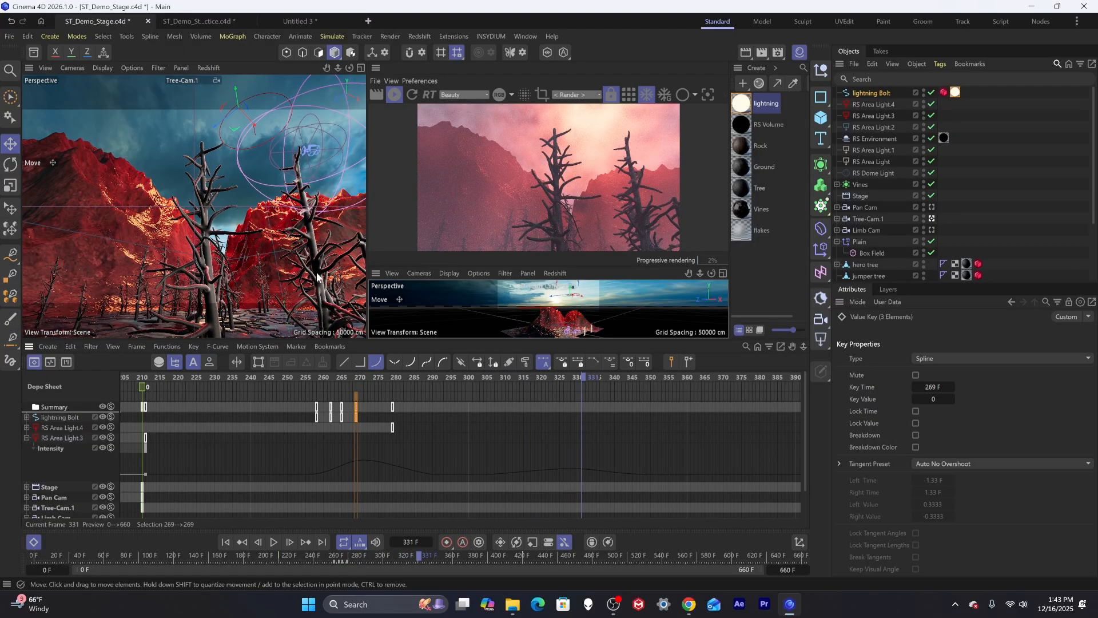
Retime RS Area Light3's intensity keys, moving the frame 44 key to about 47 and the following key to frame 76.
{"action": "middle_click_drag", "start_coordinate": [351, 491], "coordinate": [581, 490], "text": "alt"}
{"action": "middle_click_drag", "start_coordinate": [320, 482], "coordinate": [462, 481], "text": "alt"}
{"action": "middle_click_drag", "start_coordinate": [246, 470], "coordinate": [455, 467], "text": "alt"}
{"action": "middle_click_drag", "start_coordinate": [320, 475], "coordinate": [366, 476], "text": "alt"}
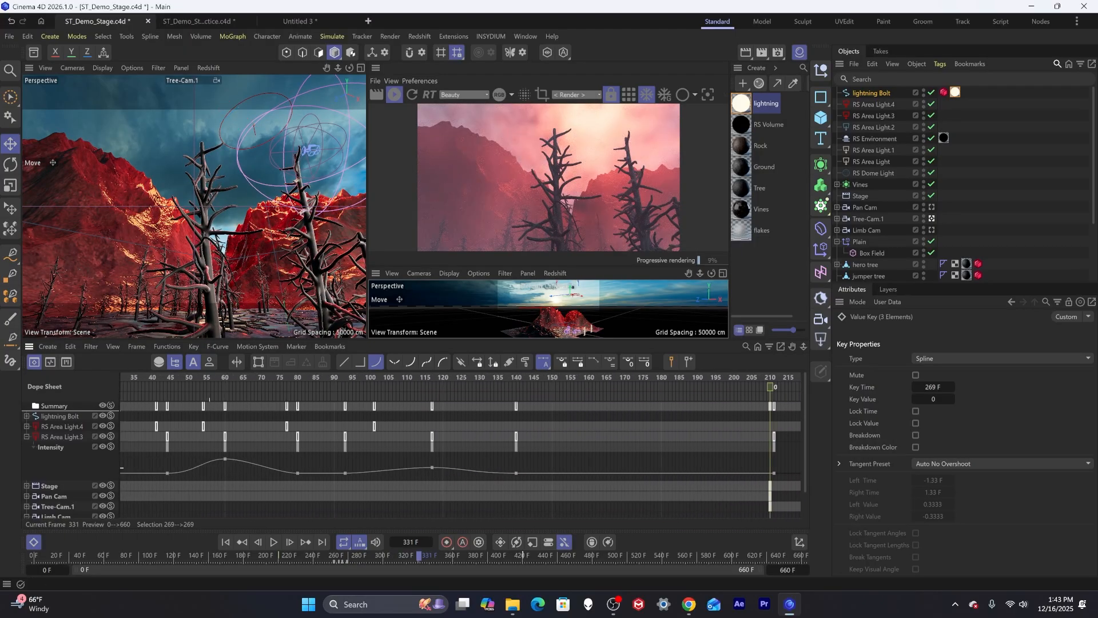
{"action": "left_click", "coordinate": [224, 458]}
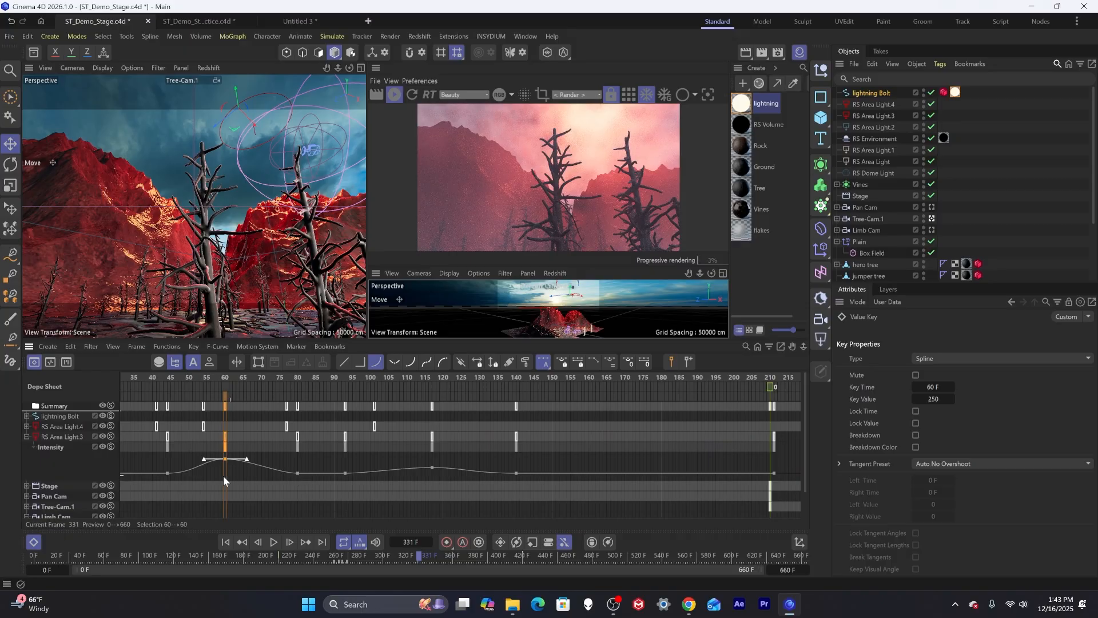
{"action": "left_click", "coordinate": [167, 473]}
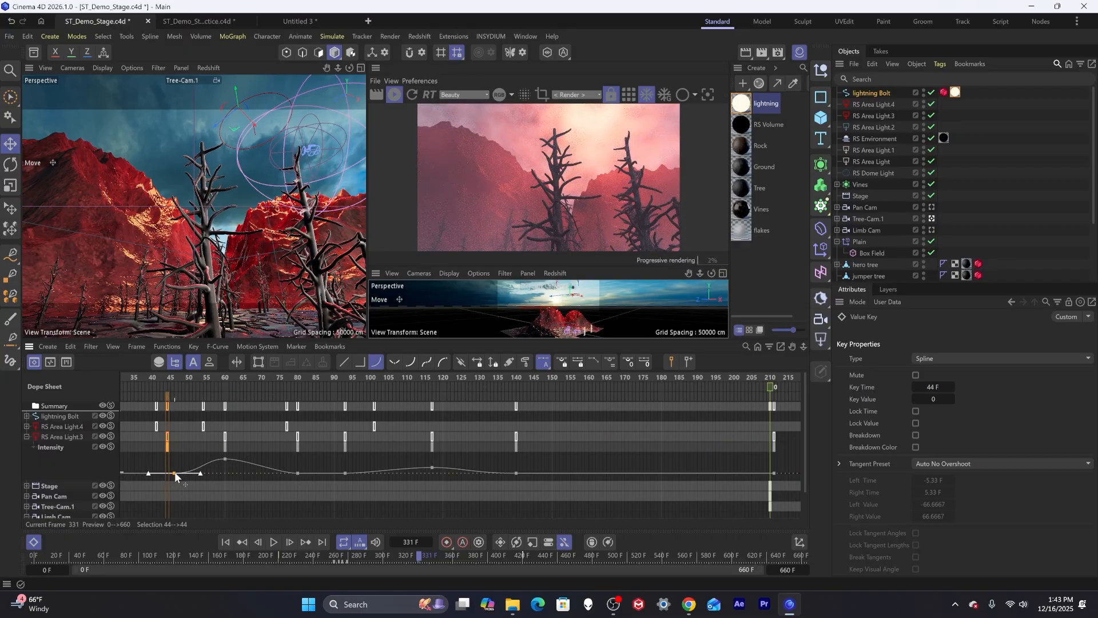
{"action": "left_click_drag", "start_coordinate": [176, 471], "coordinate": [187, 472]}
{"action": "left_click_drag", "start_coordinate": [296, 472], "coordinate": [283, 470]}
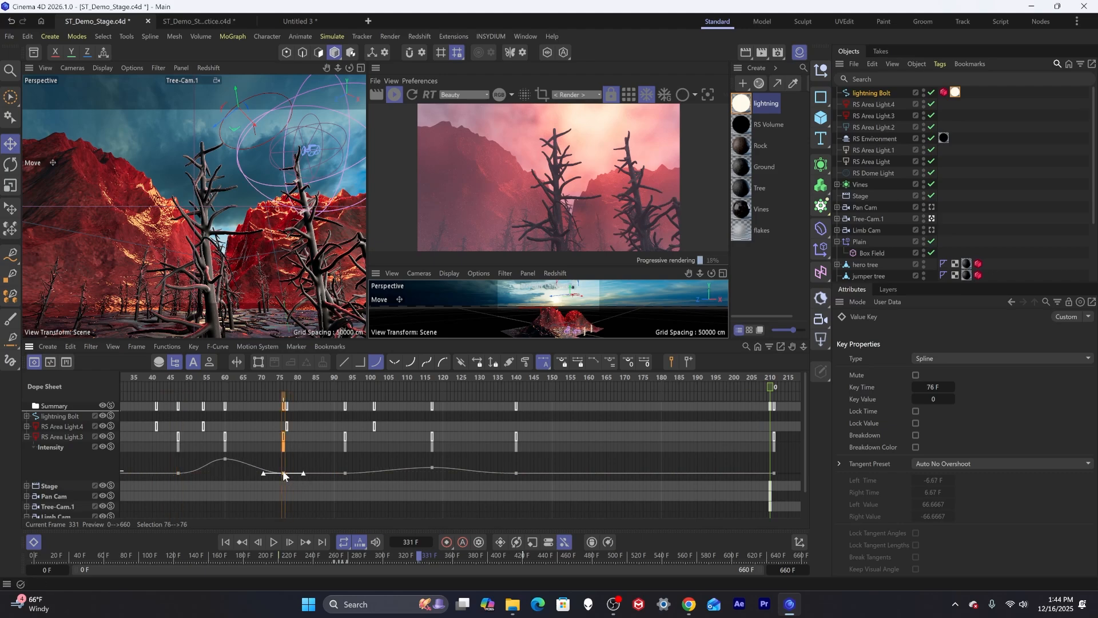
Play the animation from around frame 45 to preview the light timing, then stop playback.
{"action": "left_click", "coordinate": [169, 375]}
{"action": "key", "text": "F8"}
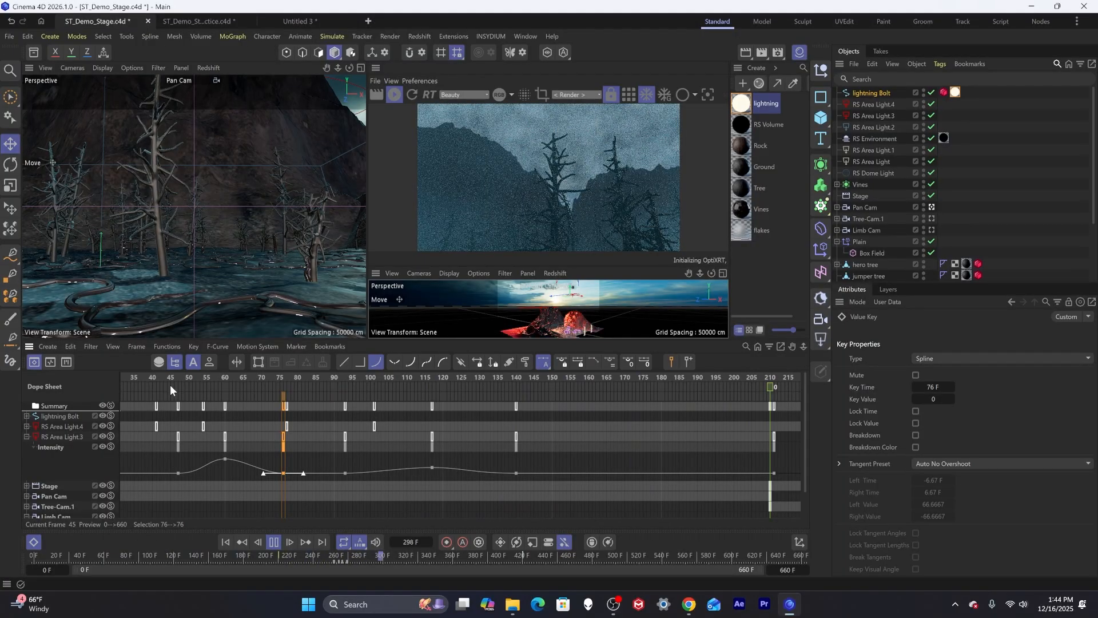
{"action": "key", "text": "F8"}
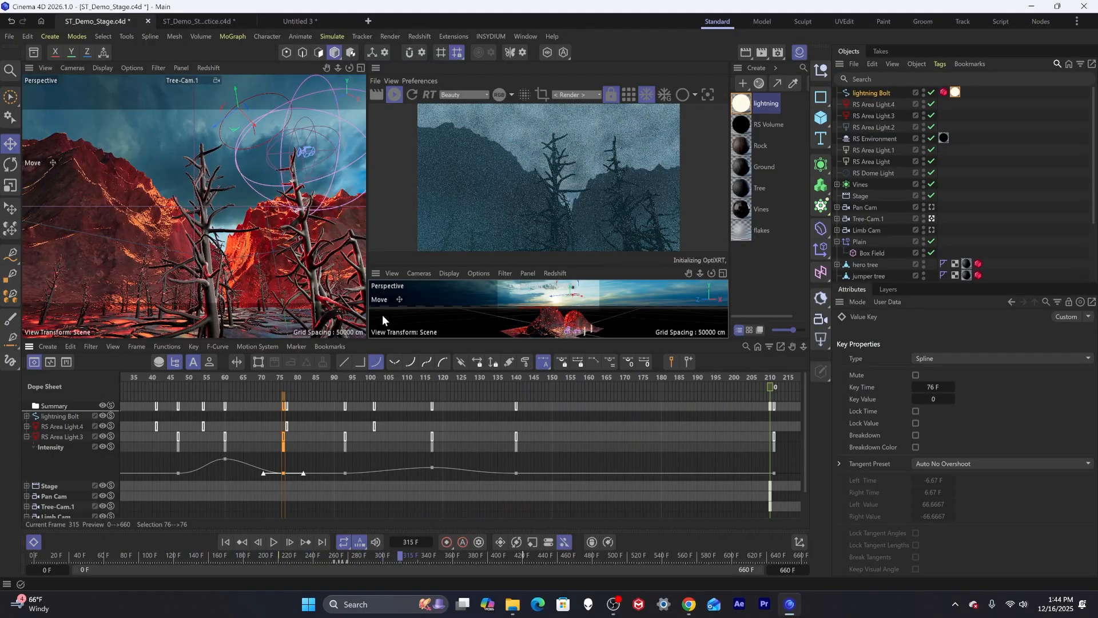
Step frame by frame from 256 to 302 to preview the lightning flash, then resume playback.
{"action": "left_click", "coordinate": [284, 377]}
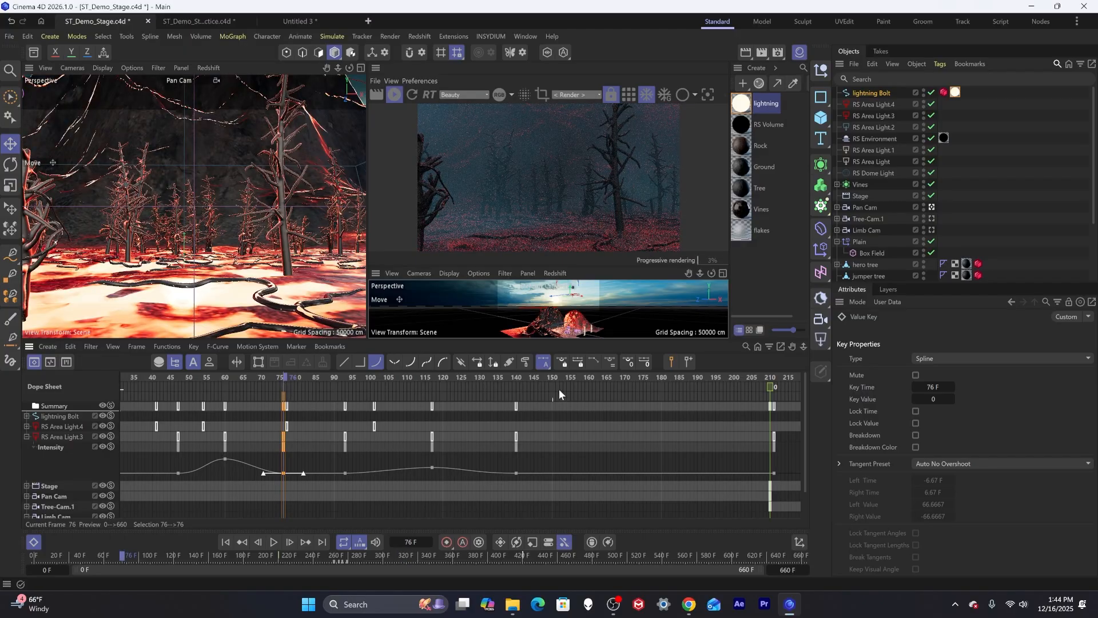
{"action": "middle_click_drag", "start_coordinate": [680, 397], "coordinate": [243, 394], "text": "alt"}
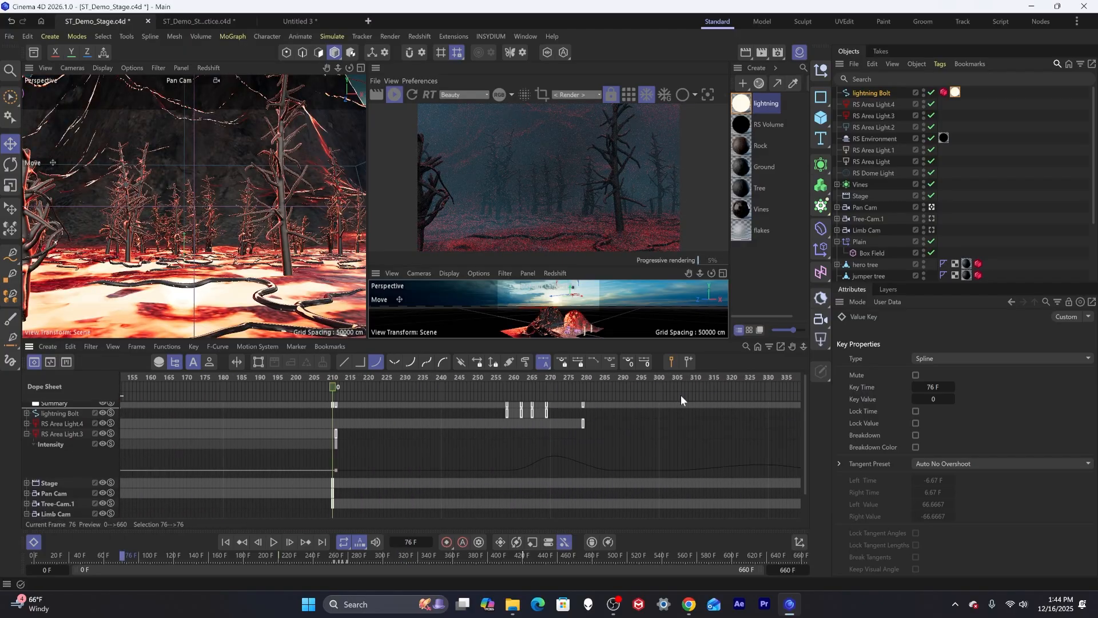
{"action": "left_click", "coordinate": [501, 377]}
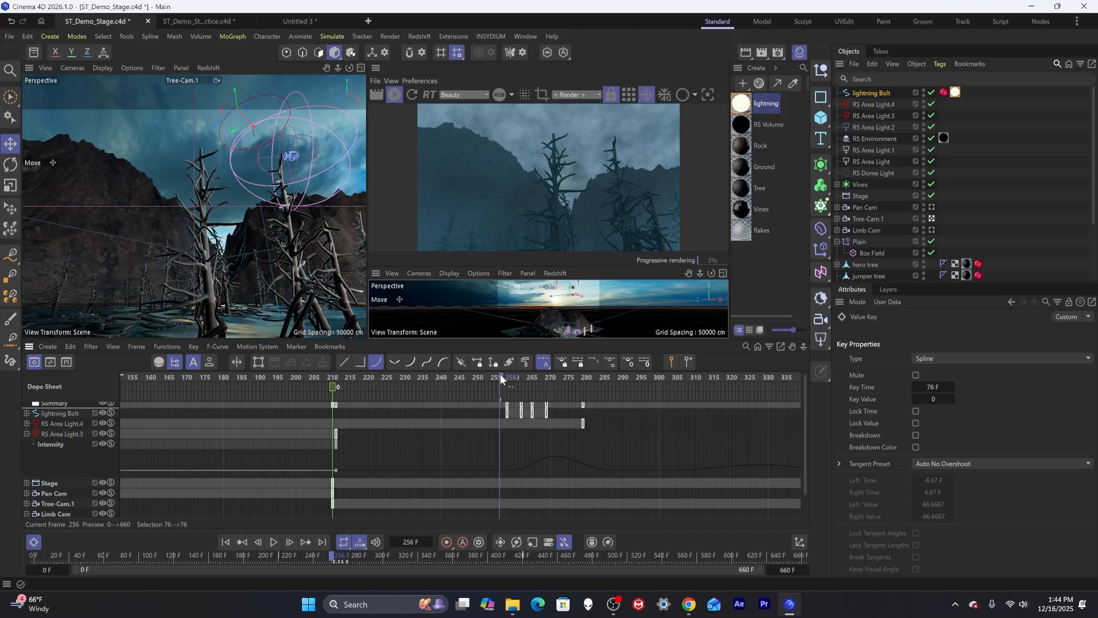
{"action": "key", "text": "g"}
{"action": "key", "text": "g"}
{"action": "key", "text": "g"}
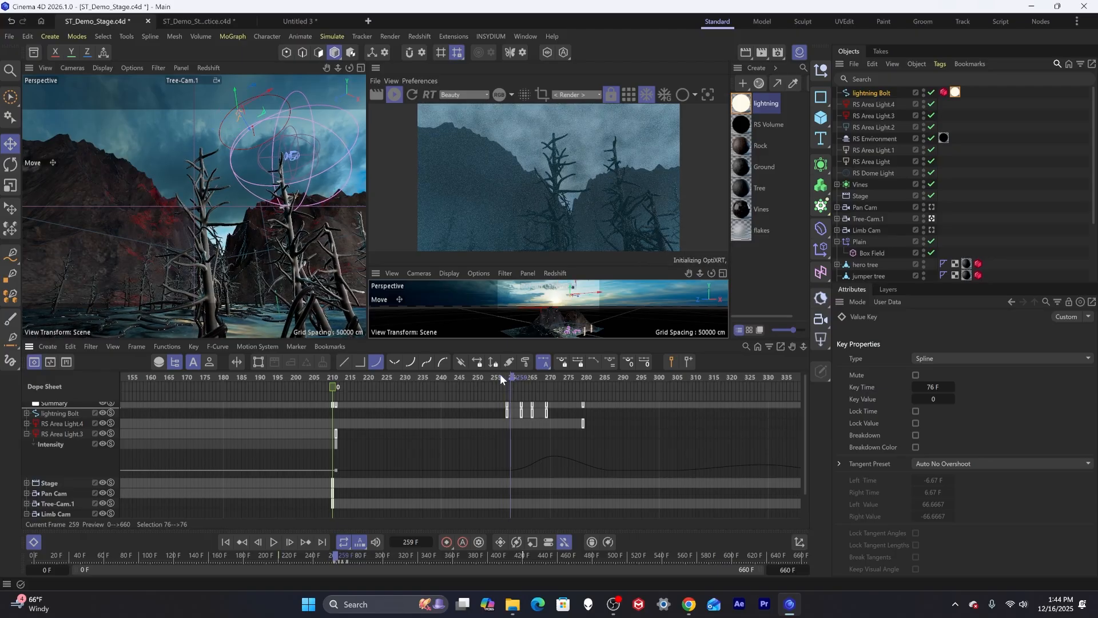
{"action": "key", "text": "g"}
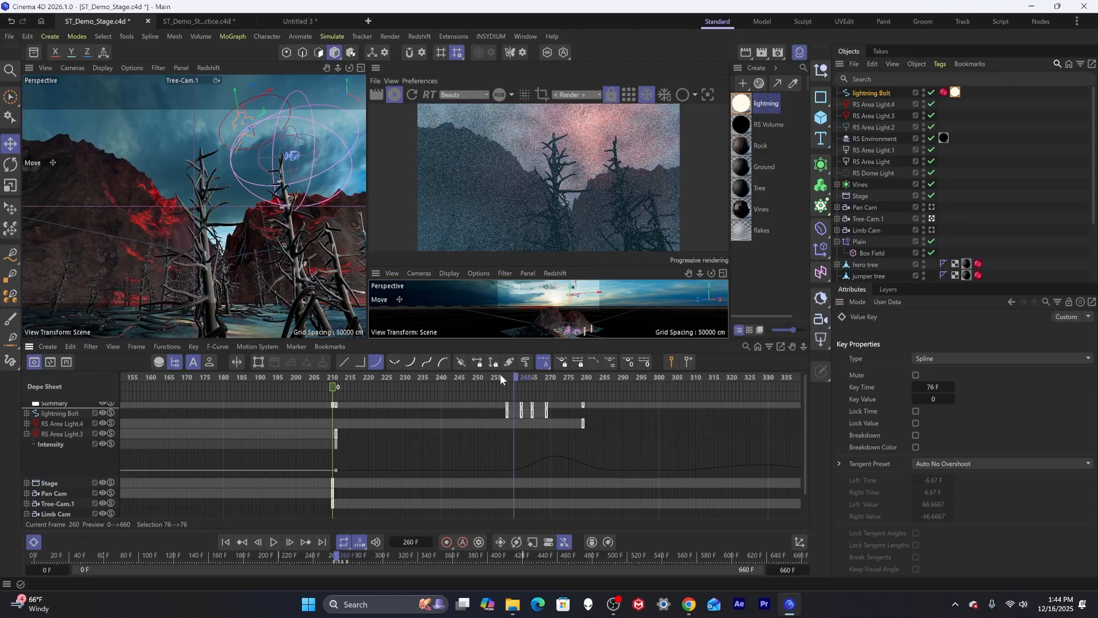
{"action": "key", "text": "g"}
{"action": "key", "text": "g"}
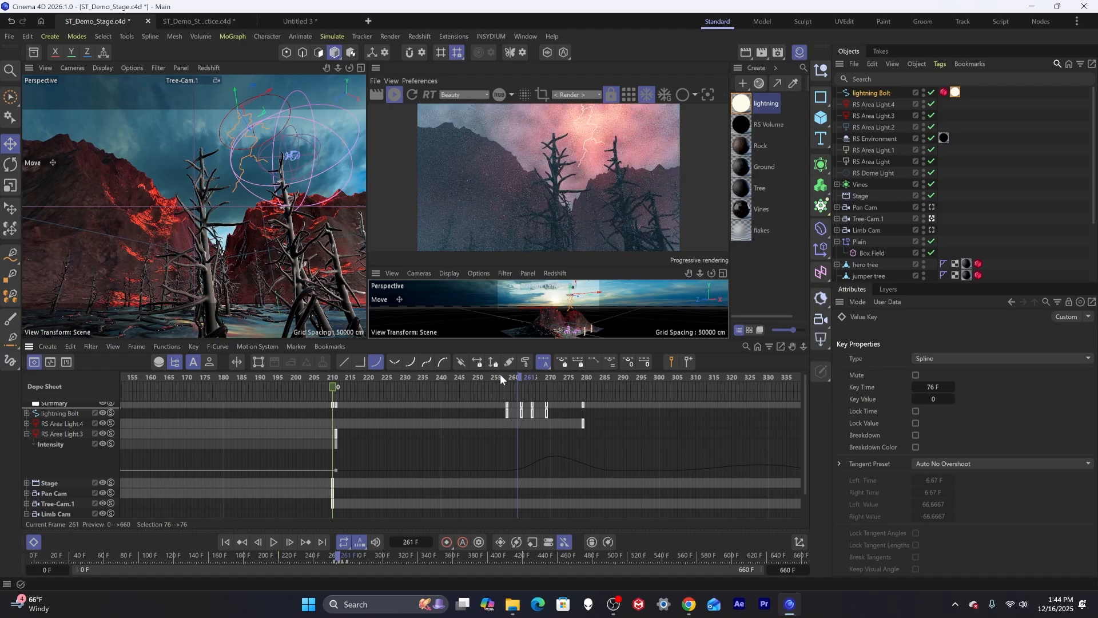
{"action": "key", "text": "g"}
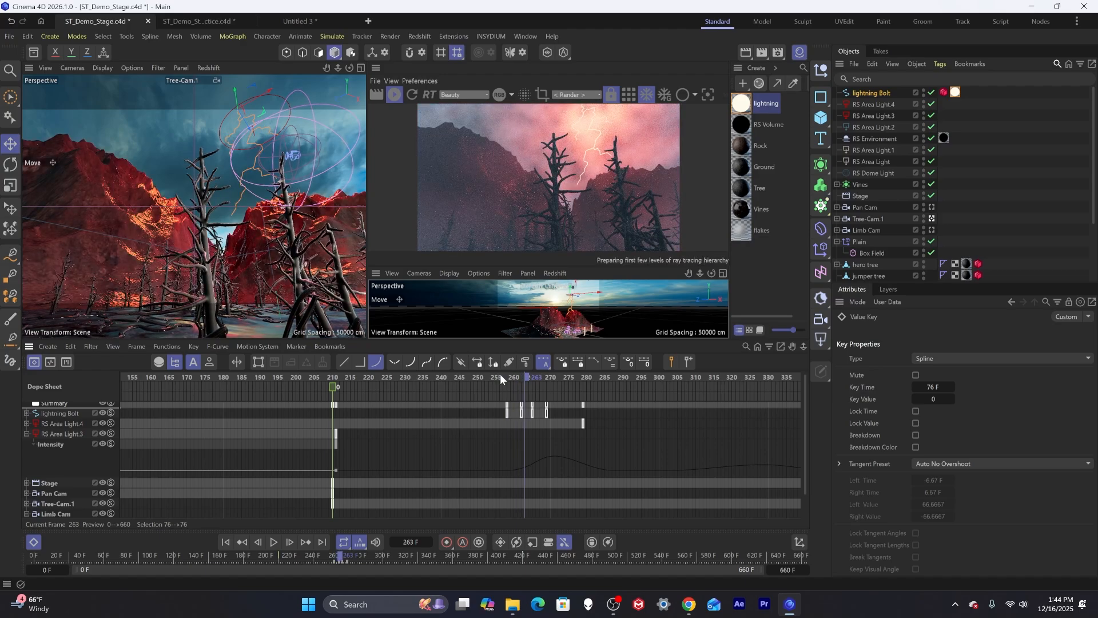
{"action": "key", "text": "g"}
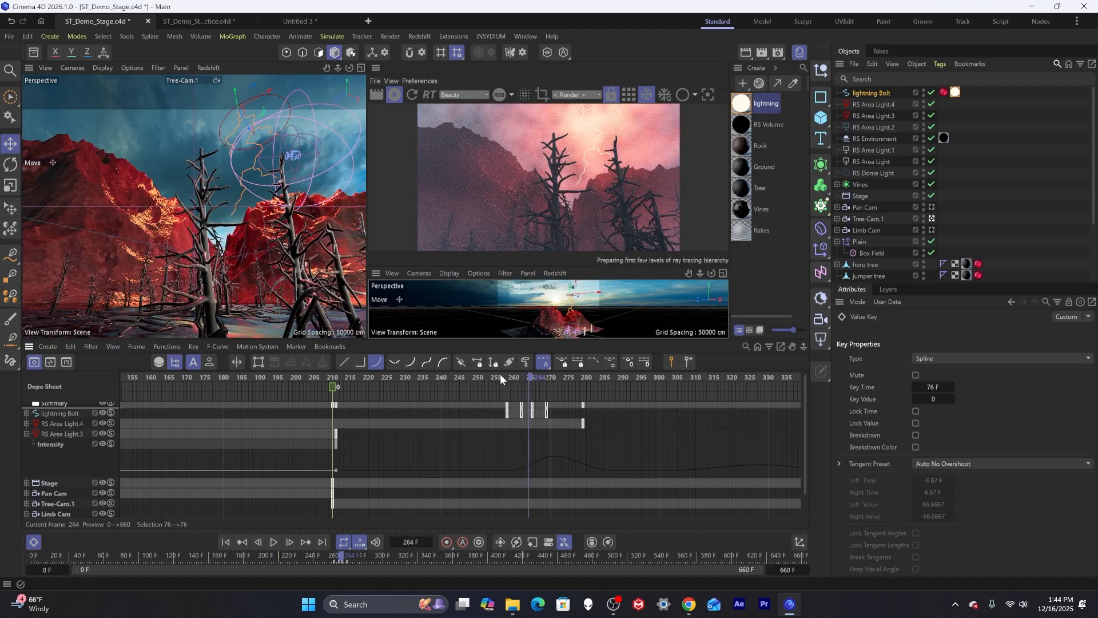
{"action": "key", "text": "g"}
{"action": "key", "text": "g"}
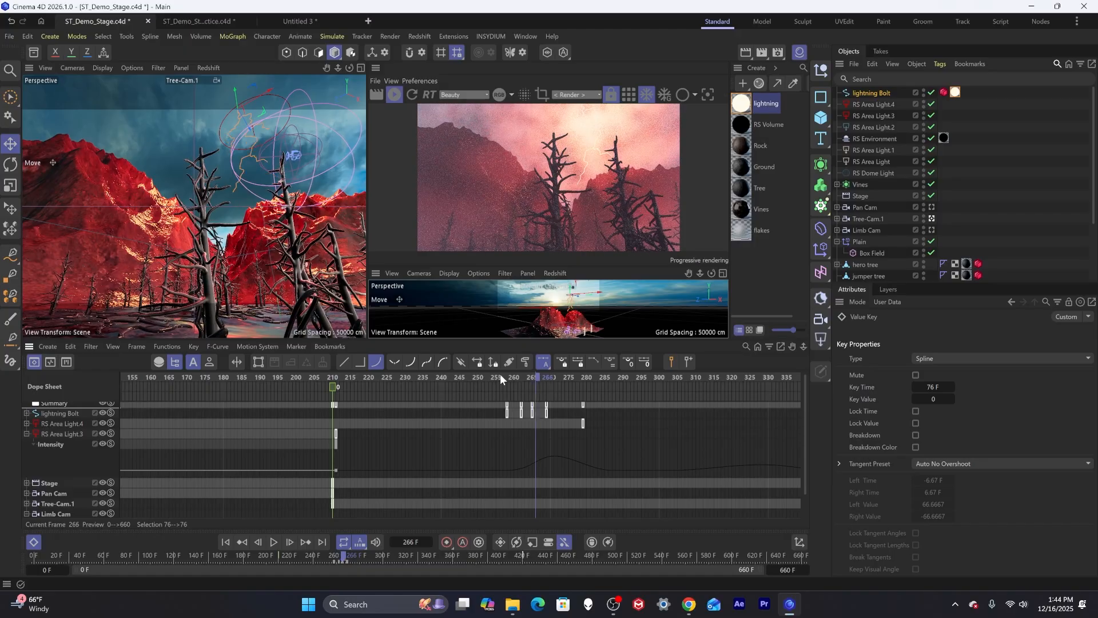
{"action": "key", "text": "g"}
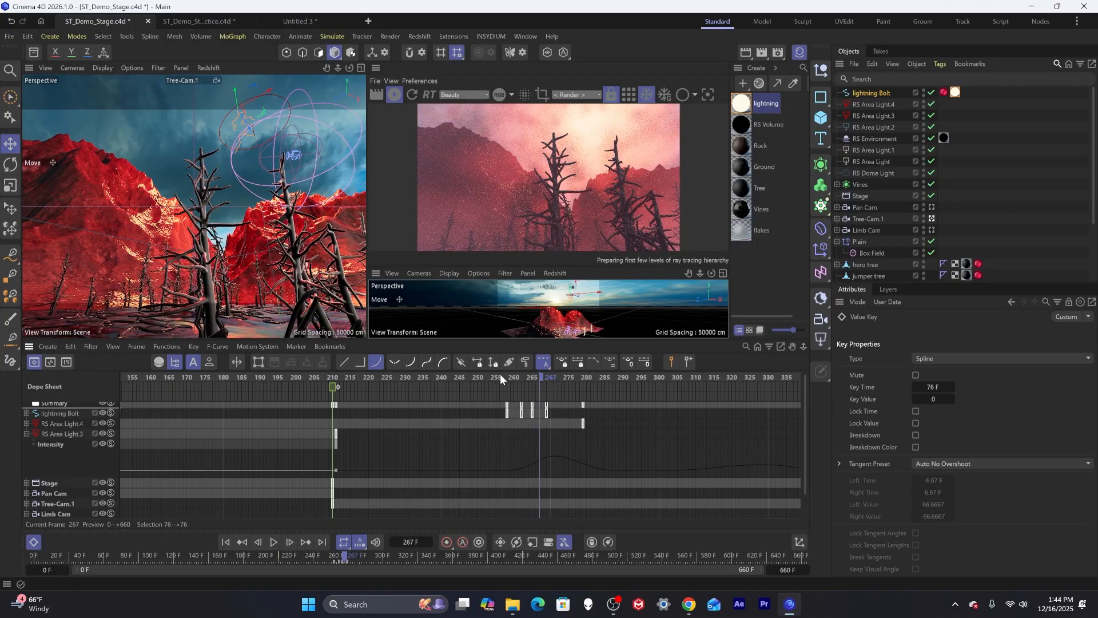
{"action": "key", "text": "g"}
{"action": "key", "text": "g"}
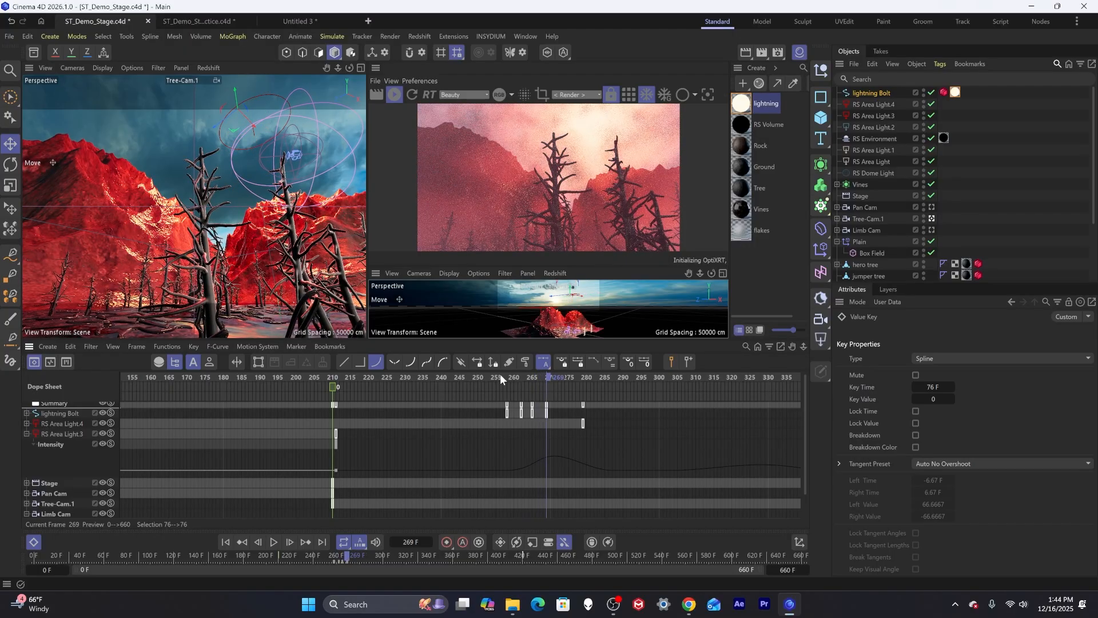
{"action": "key", "text": "g"}
{"action": "key", "text": "g"}
{"action": "key", "text": "g"}
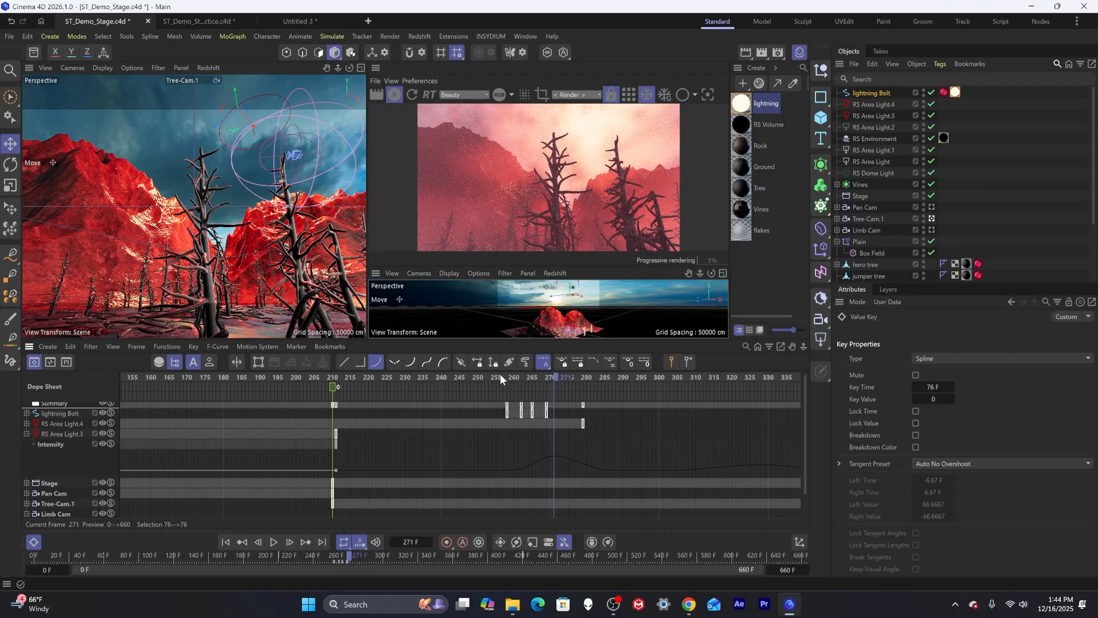
{"action": "key", "text": "g"}
{"action": "key", "text": "g"}
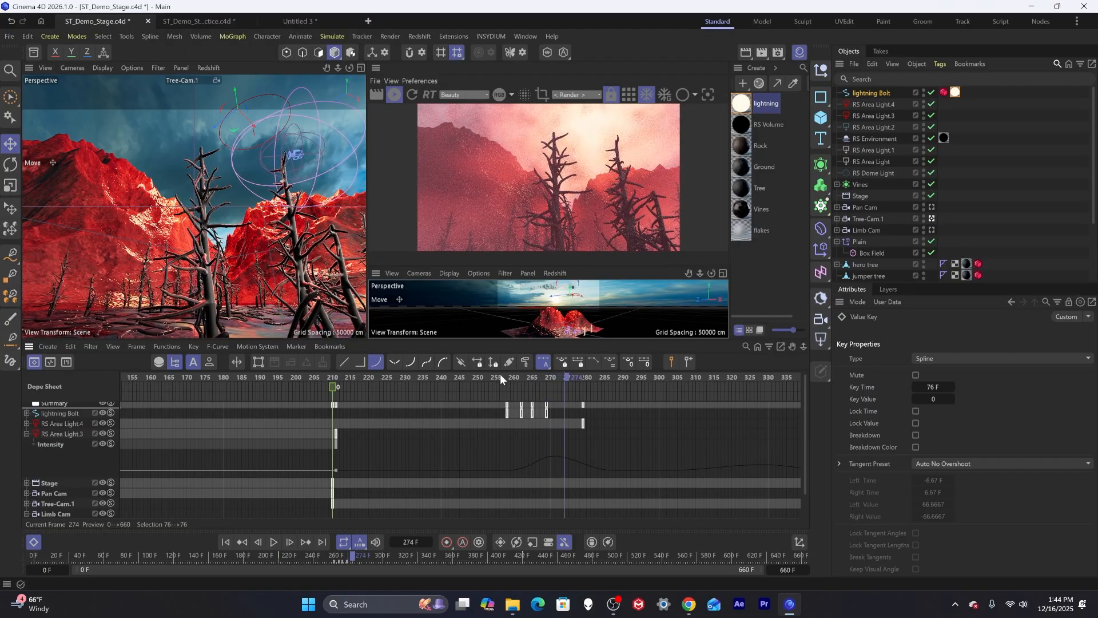
{"action": "key", "text": "g"}
{"action": "key", "text": "g"}
{"action": "key", "text": "g"}
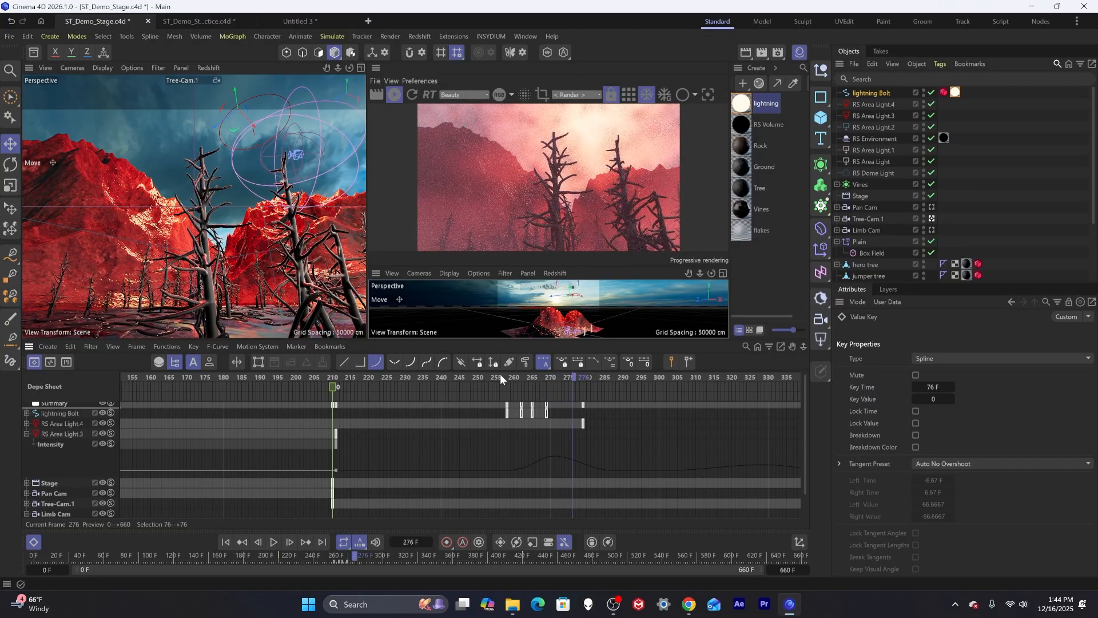
{"action": "key", "text": "g"}
{"action": "key", "text": "g"}
{"action": "key", "text": "g"}
{"action": "key", "text": "g"}
{"action": "key", "text": "g"}
{"action": "key", "text": "g"}
{"action": "key", "text": "g"}
{"action": "key", "text": "g"}
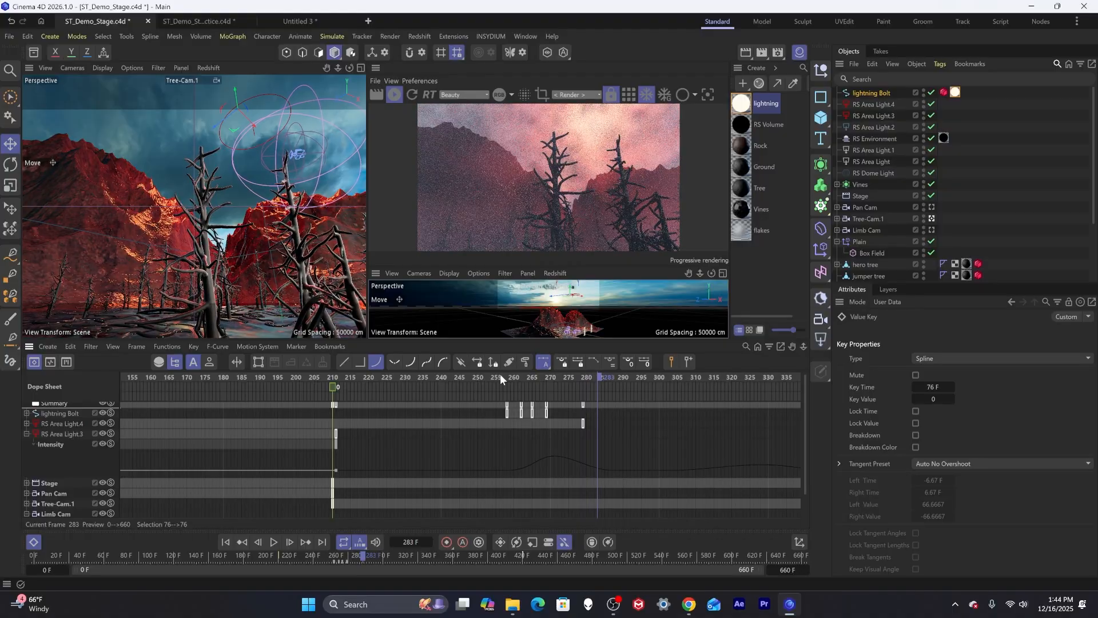
{"action": "key", "text": "g"}
{"action": "key", "text": "g"}
{"action": "key", "text": "g"}
{"action": "key", "text": "g"}
{"action": "key", "text": "g"}
{"action": "key", "text": "g"}
{"action": "key", "text": "g"}
{"action": "key", "text": "g"}
{"action": "key", "text": "g"}
{"action": "key", "text": "g"}
{"action": "key", "text": "g"}
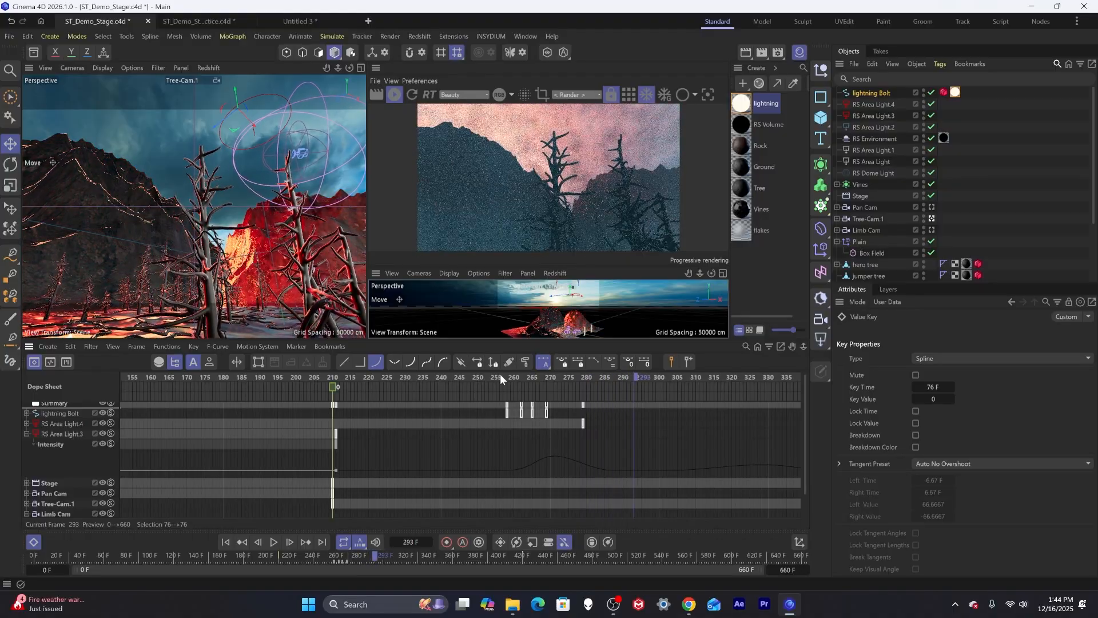
{"action": "key", "text": "g"}
{"action": "key", "text": "g"}
{"action": "key", "text": "g"}
{"action": "key", "text": "g"}
{"action": "key", "text": "g"}
{"action": "key", "text": "g"}
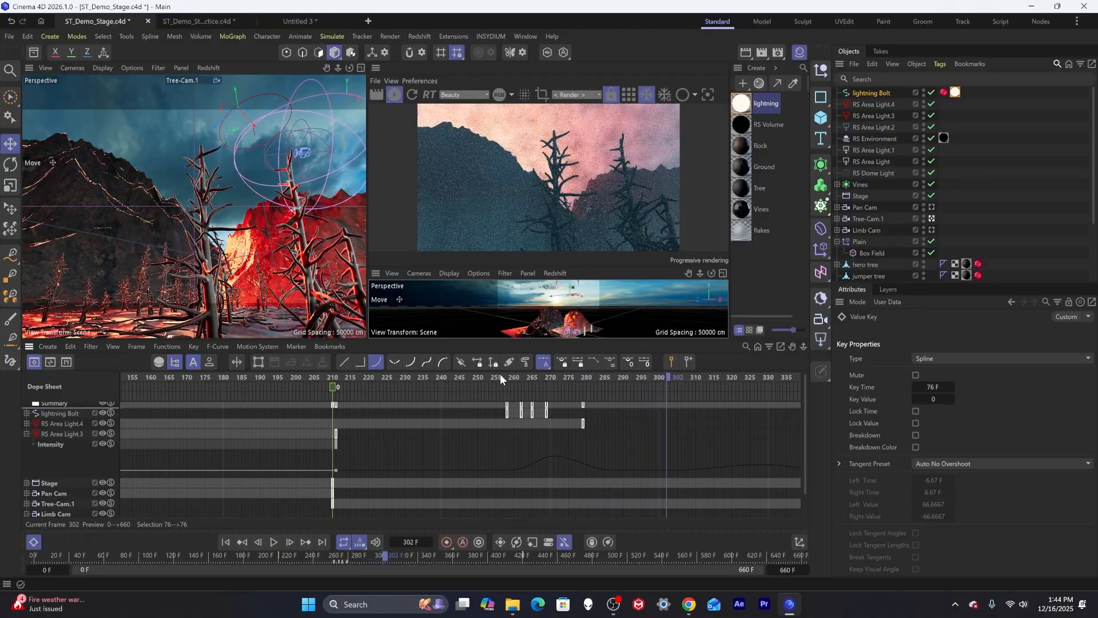
{"action": "key", "text": "F8"}
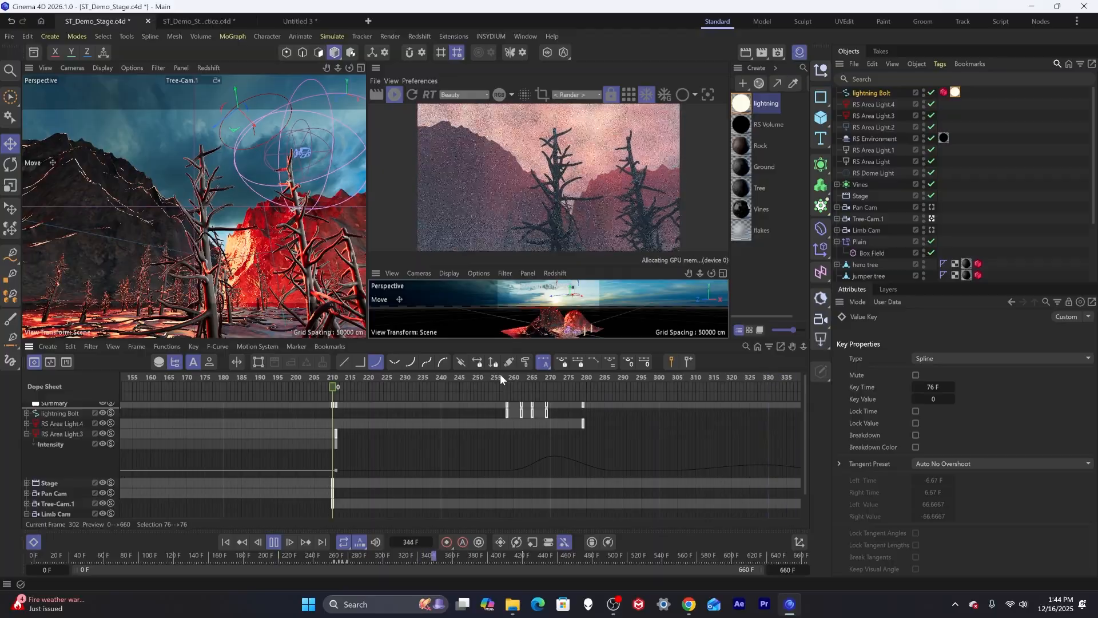